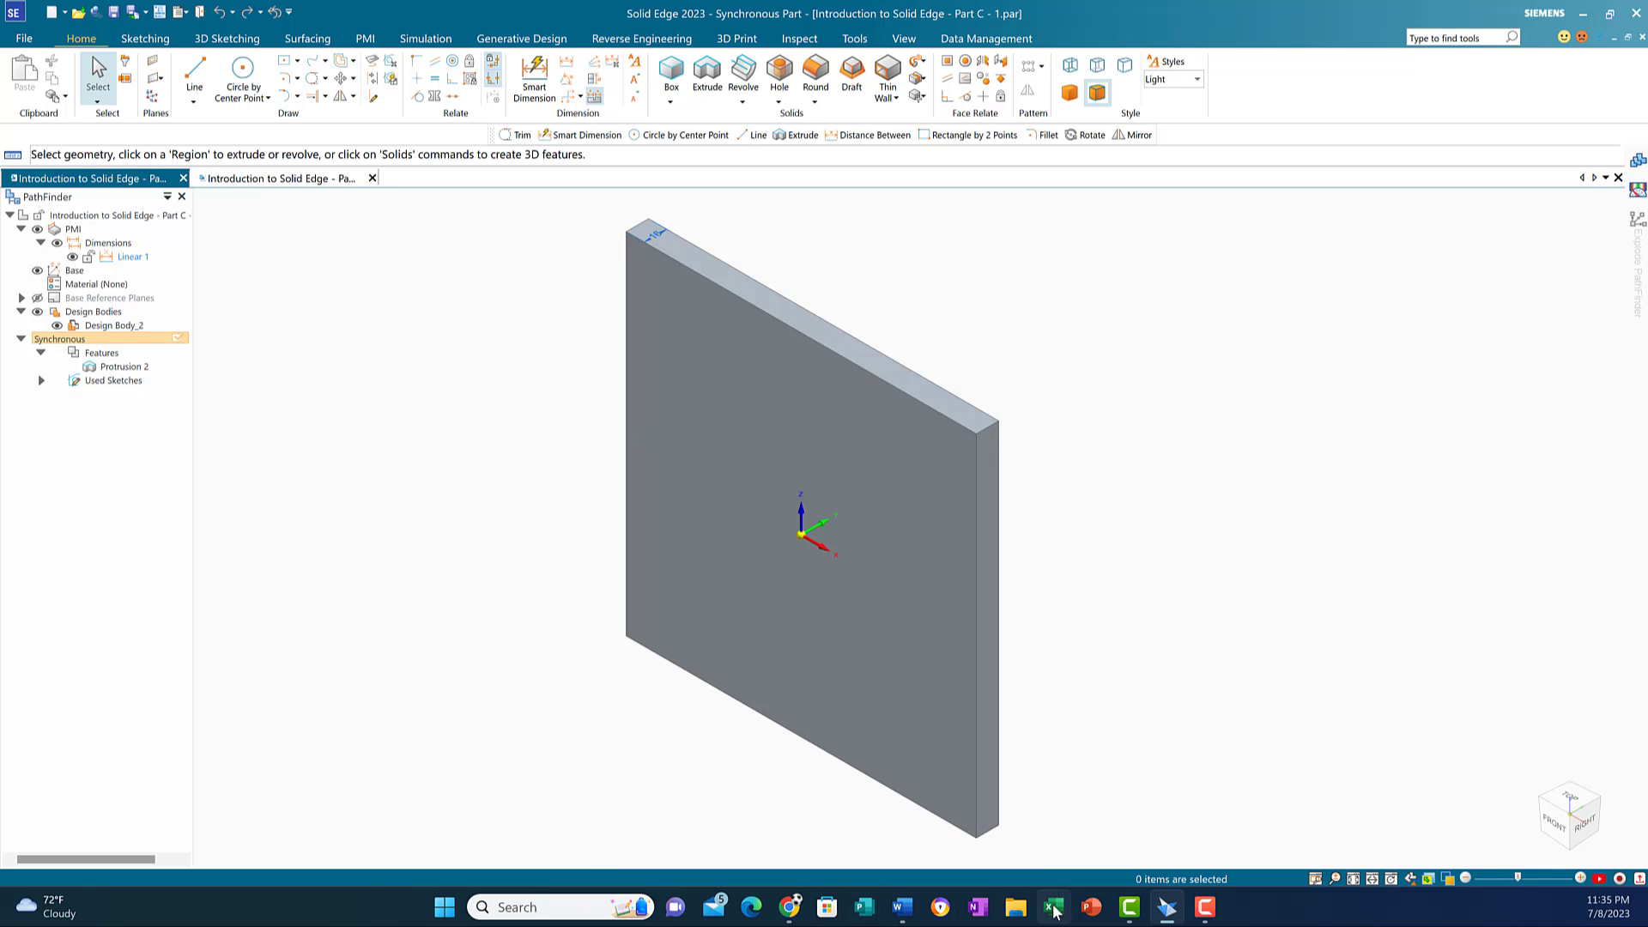
# Step: Review the tutorial's topic list in the Word document and return to Solid Edge
pyautogui.click(903, 905)
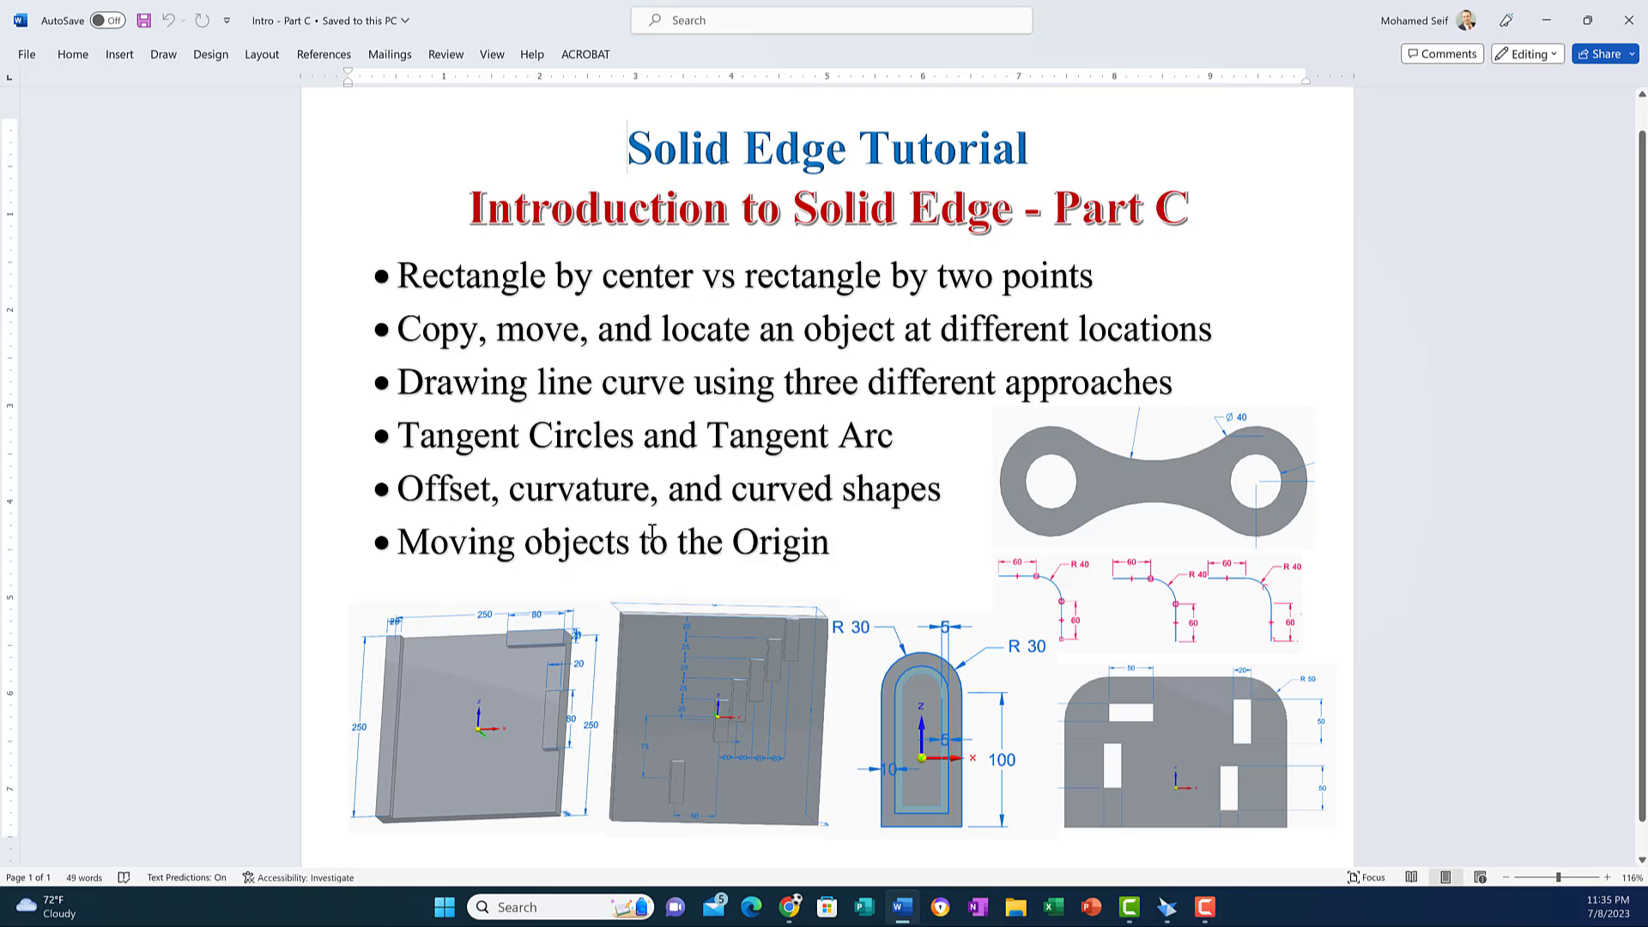
pyautogui.click(1167, 907)
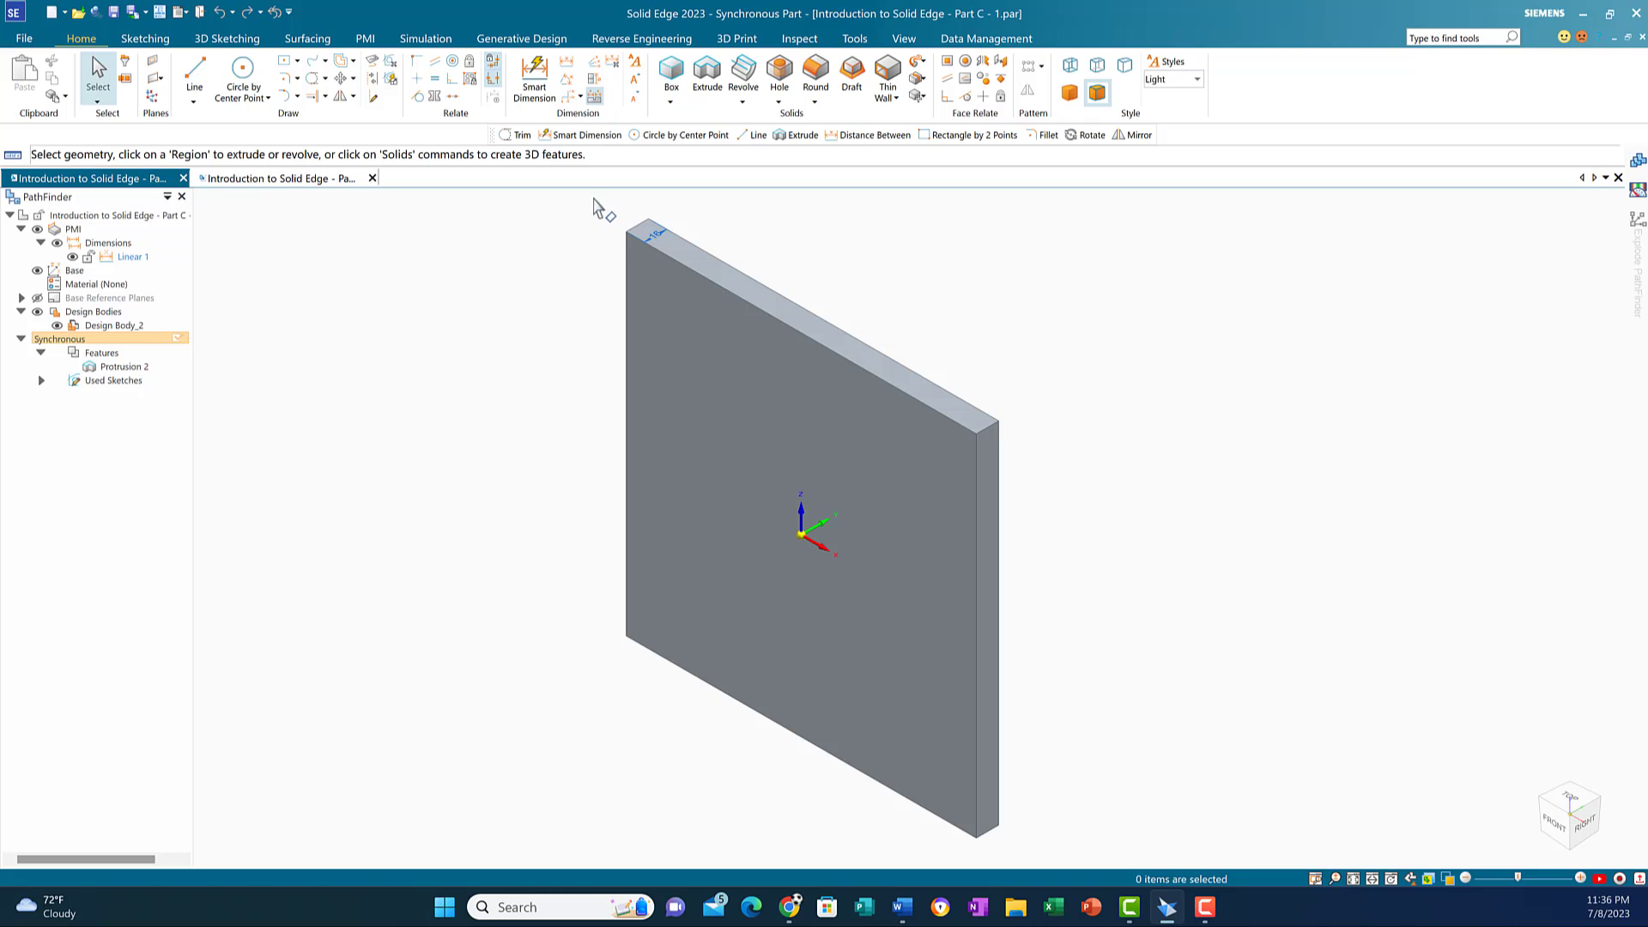
# Step: Copy the whole plate with its dimension about 306 mm along the X axis, placing the duplicate beside the original
pyautogui.moveTo(585, 199); pyautogui.dragTo(1064, 863)
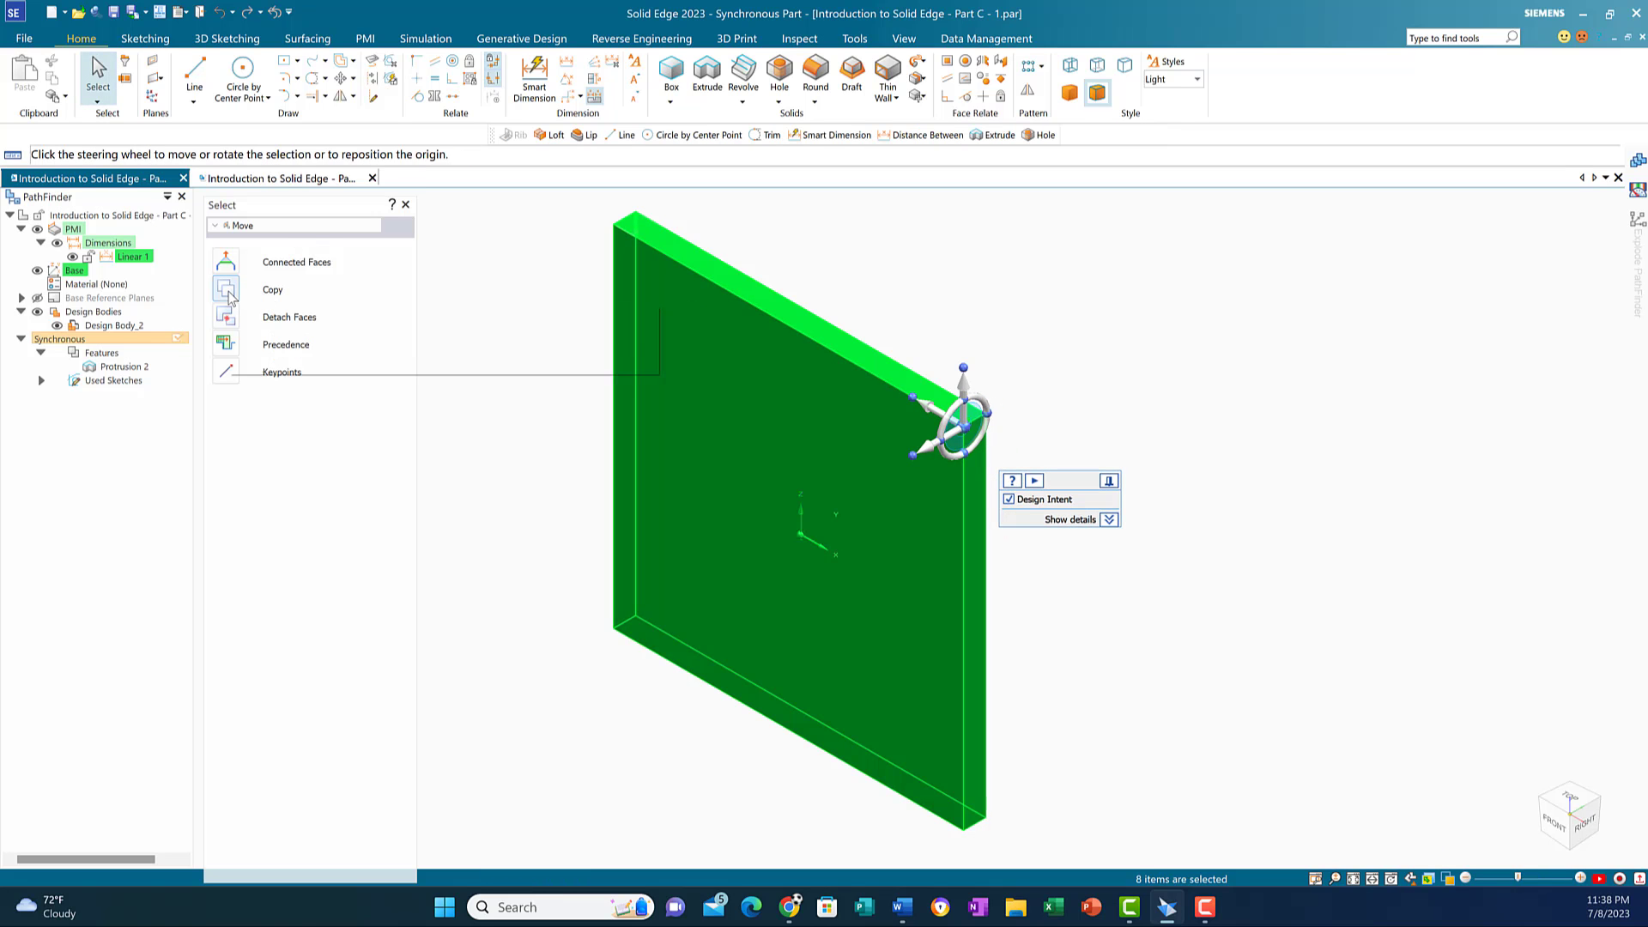
pyautogui.click(226, 290)
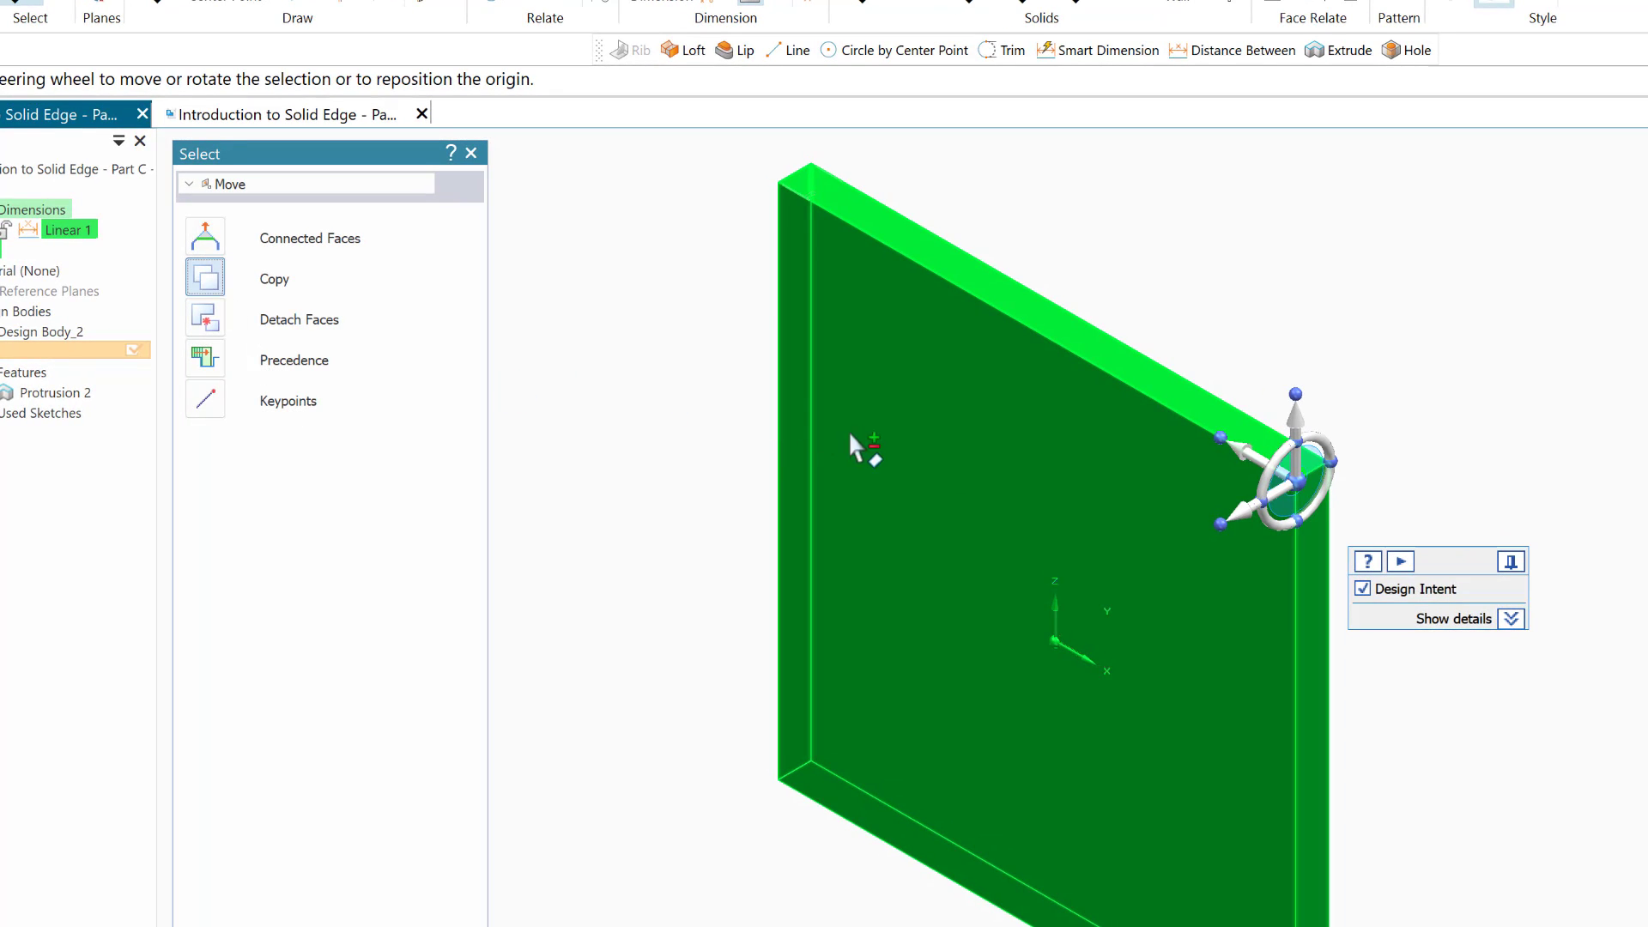
pyautogui.click(1259, 468)
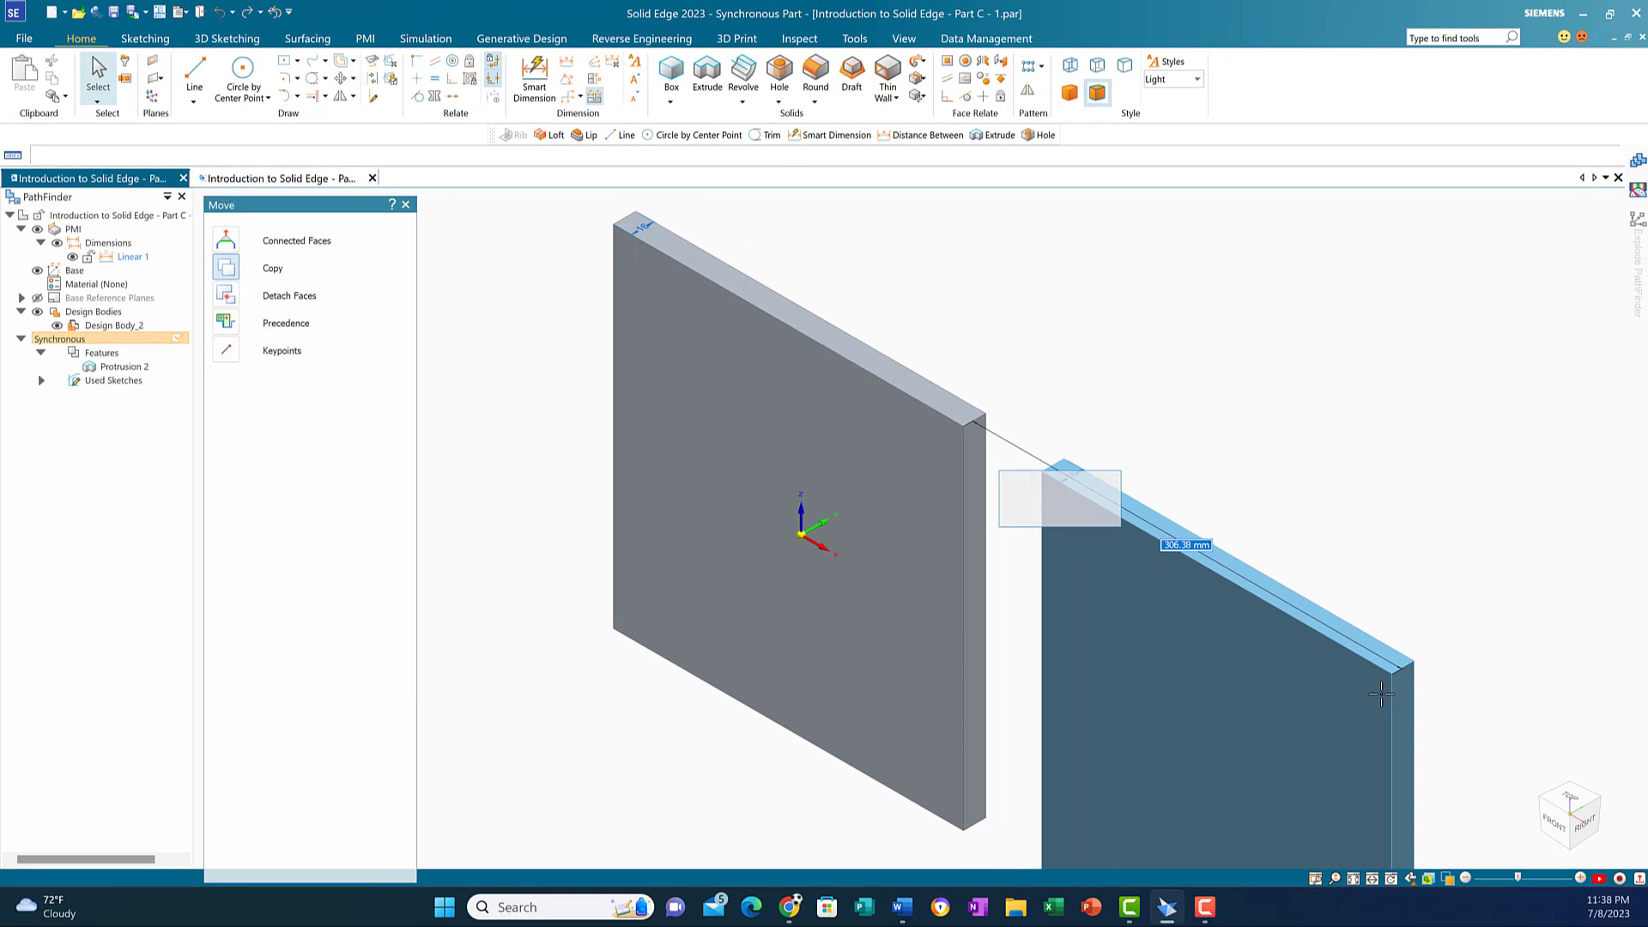
pyautogui.click(1381, 694)
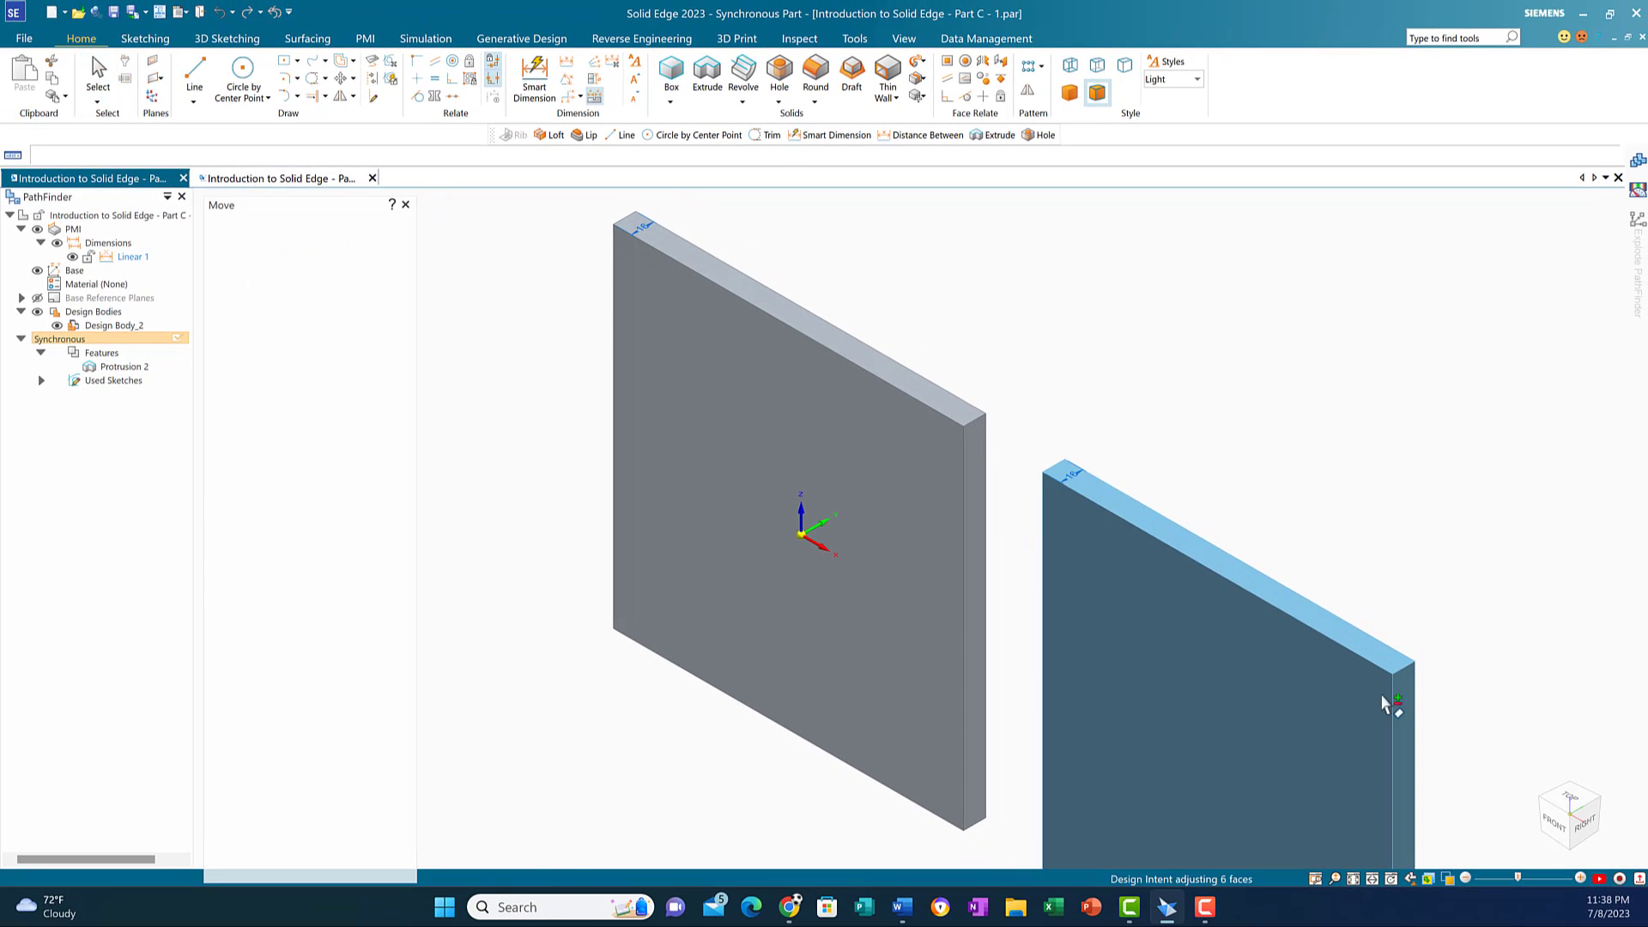
pyautogui.click(1552, 828)
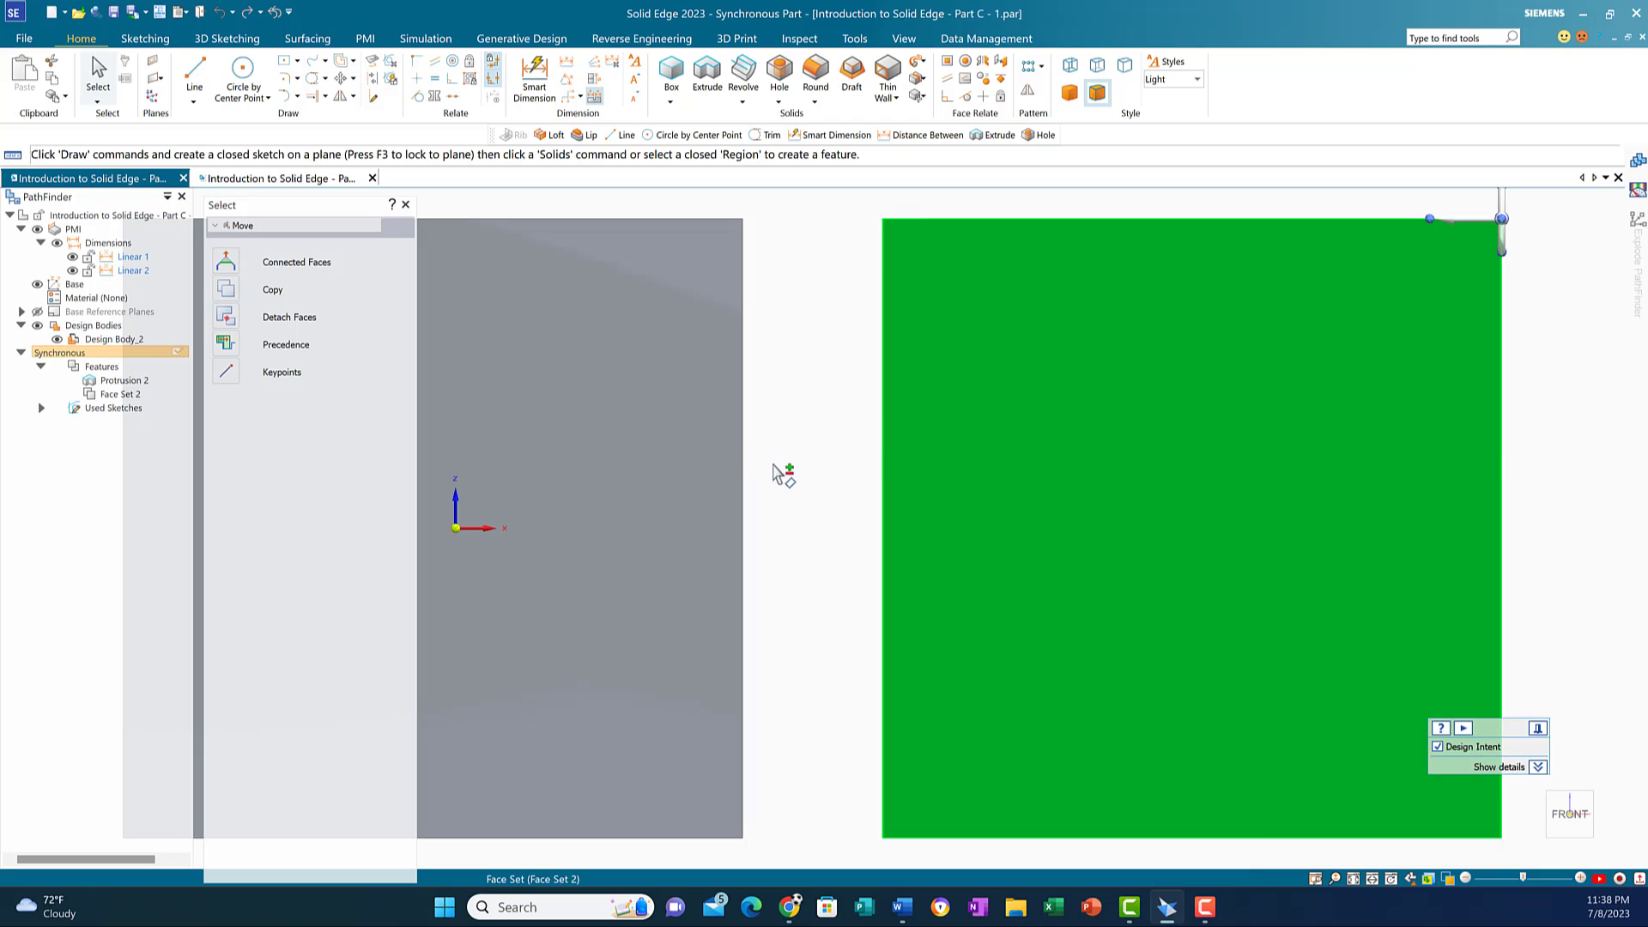
pyautogui.click(762, 446)
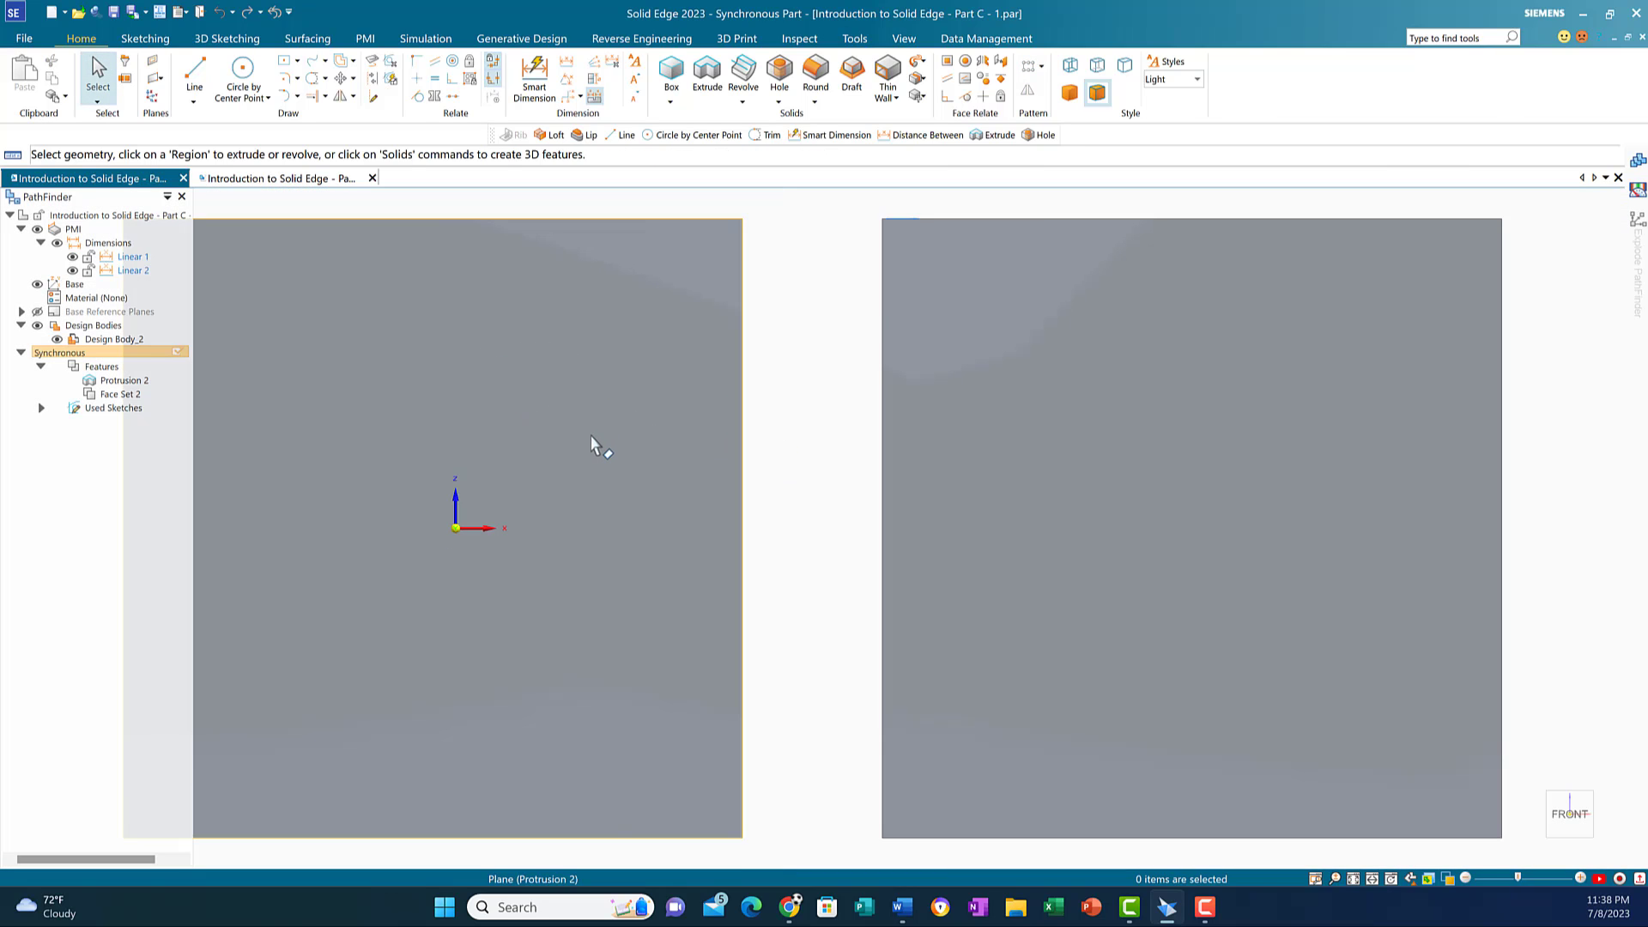
pyautogui.scroll(-3, 590, 433)
pyautogui.scroll(2, 589, 429)
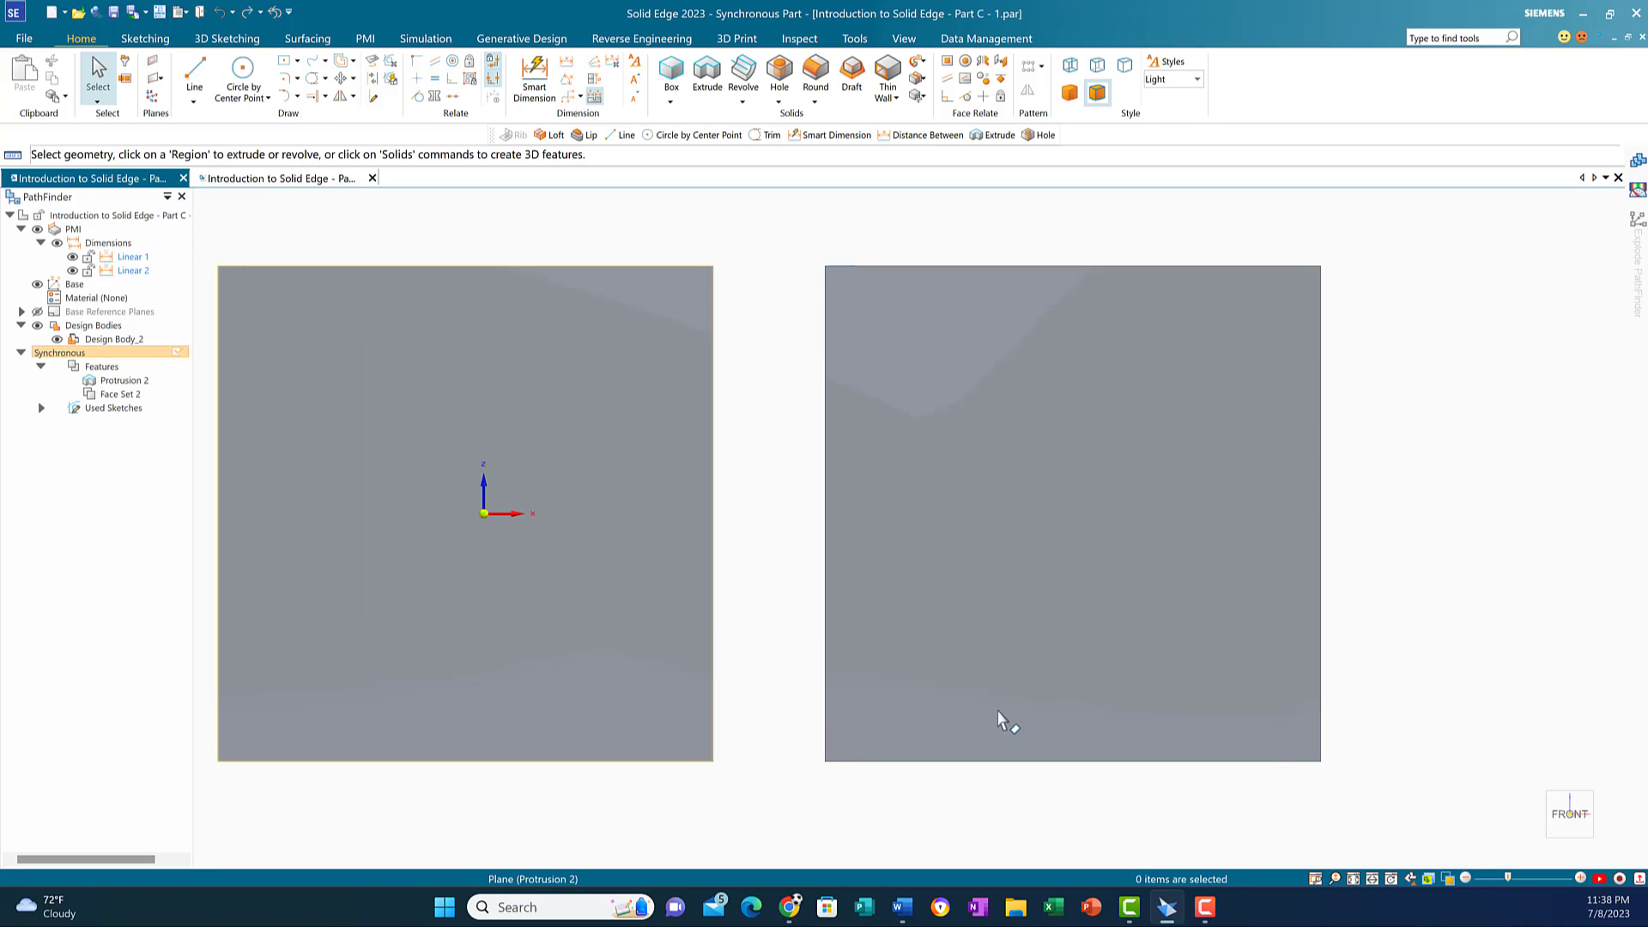
pyautogui.click(1369, 878)
pyautogui.moveTo(888, 441); pyautogui.dragTo(1036, 455)
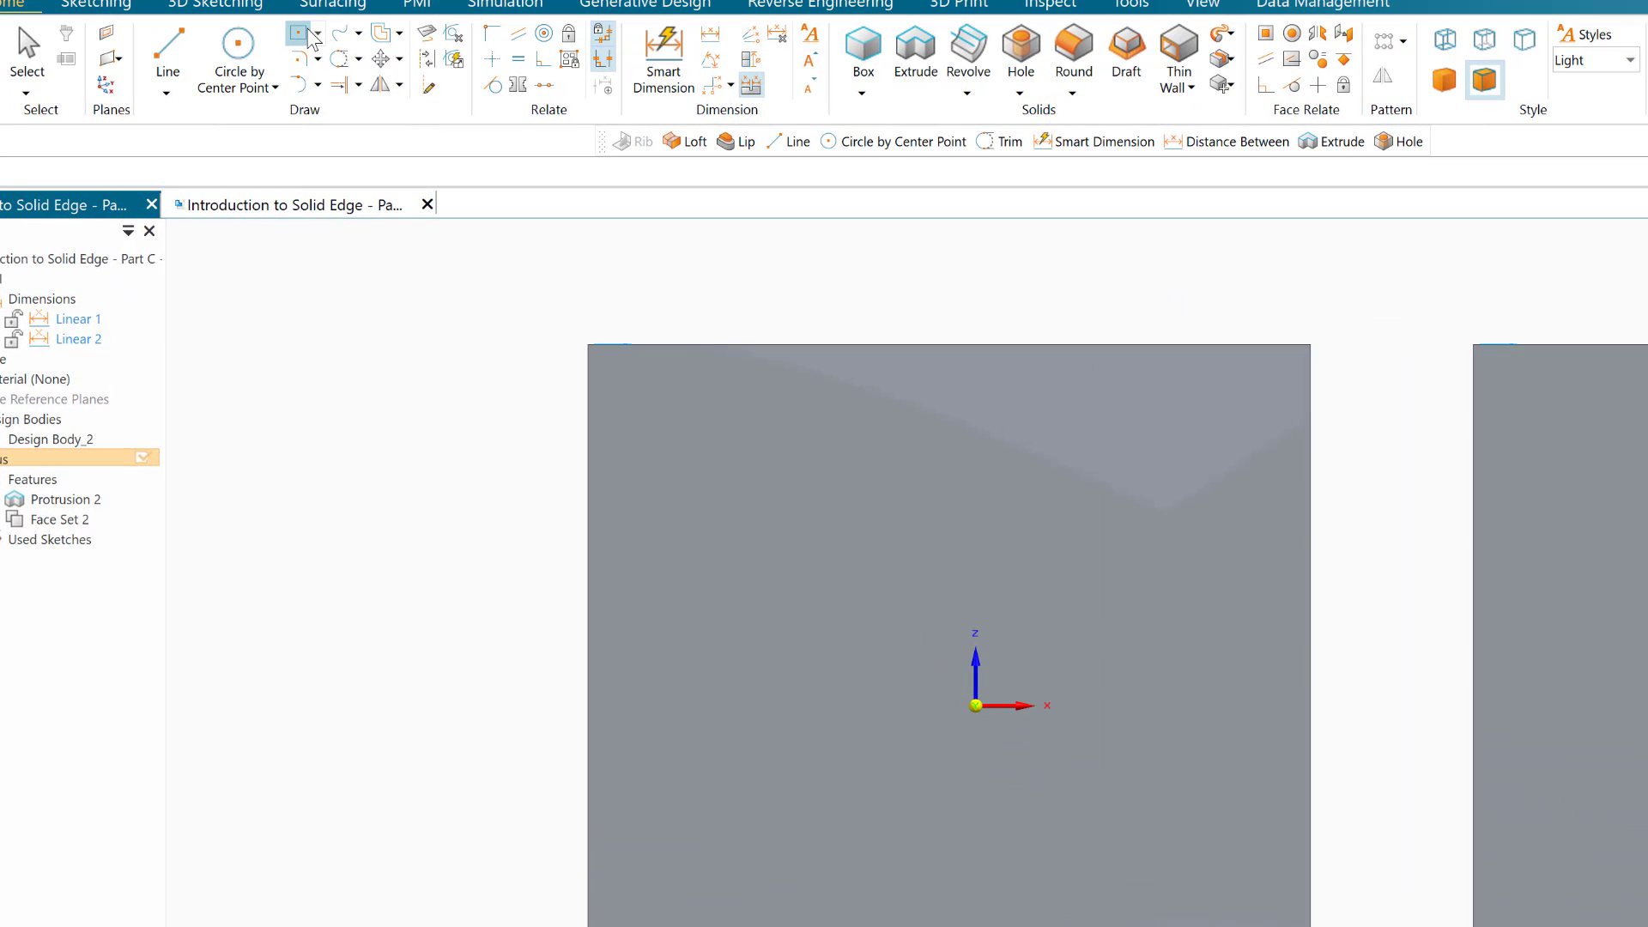
# Step: Sketch a 50 mm wide, 20 mm high two-point rectangle inside the original plate's upper-right corner and dimension its width and height
pyautogui.click(301, 35)
pyautogui.click(316, 34)
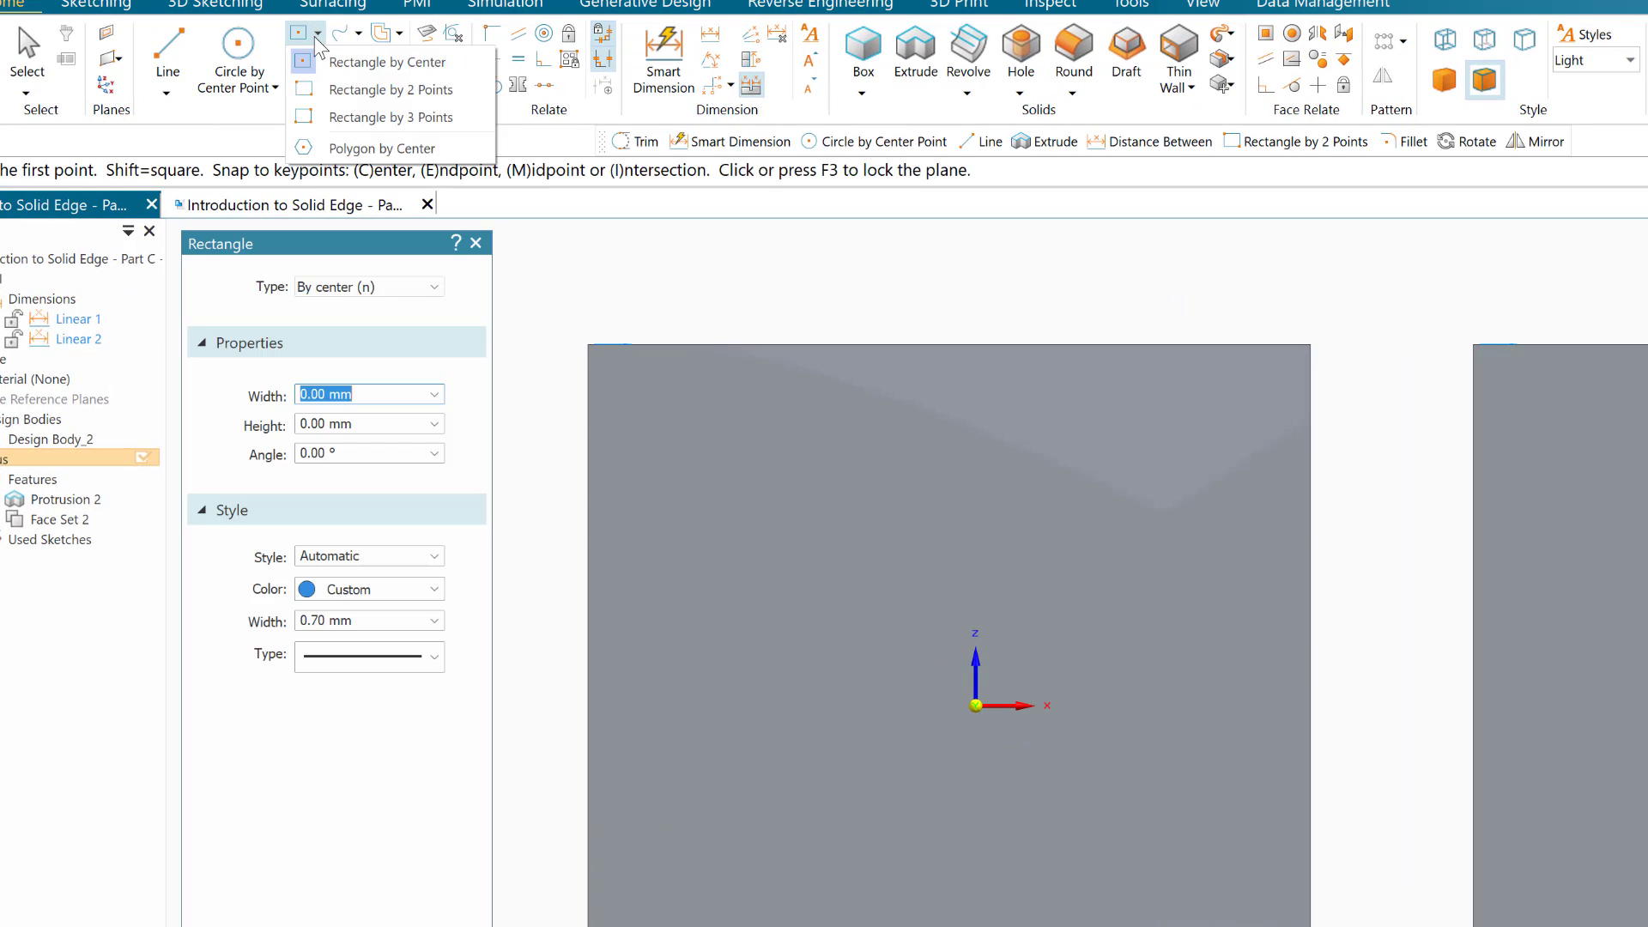
pyautogui.click(359, 81)
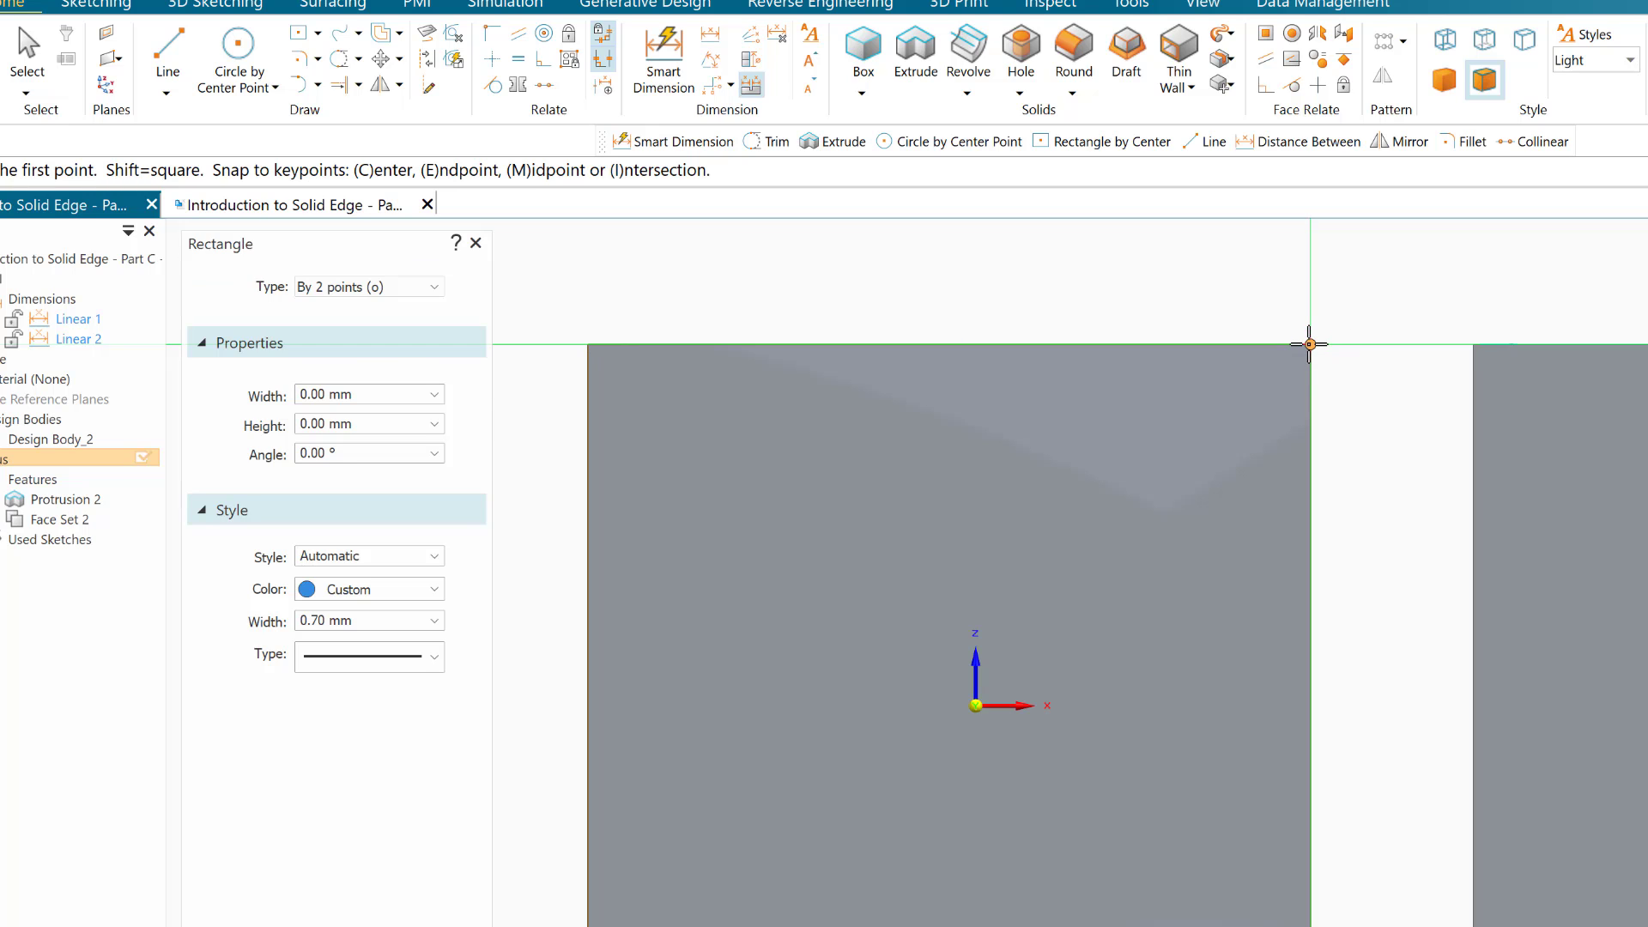
pyautogui.press('Escape')
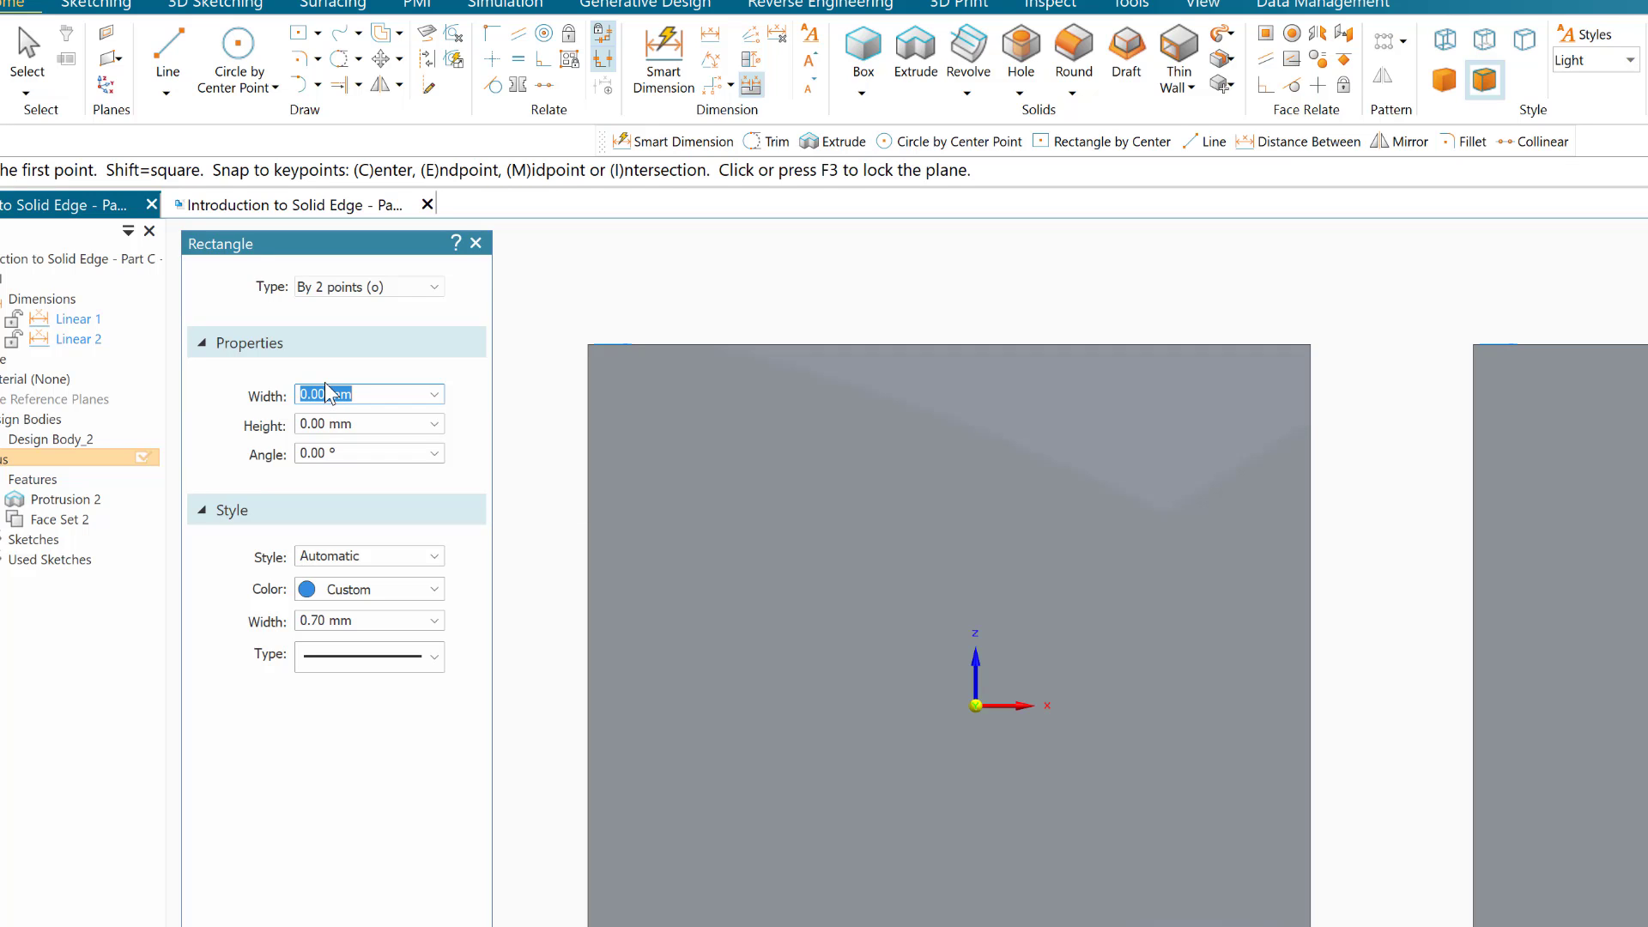
pyautogui.write('50')
pyautogui.press('Return')
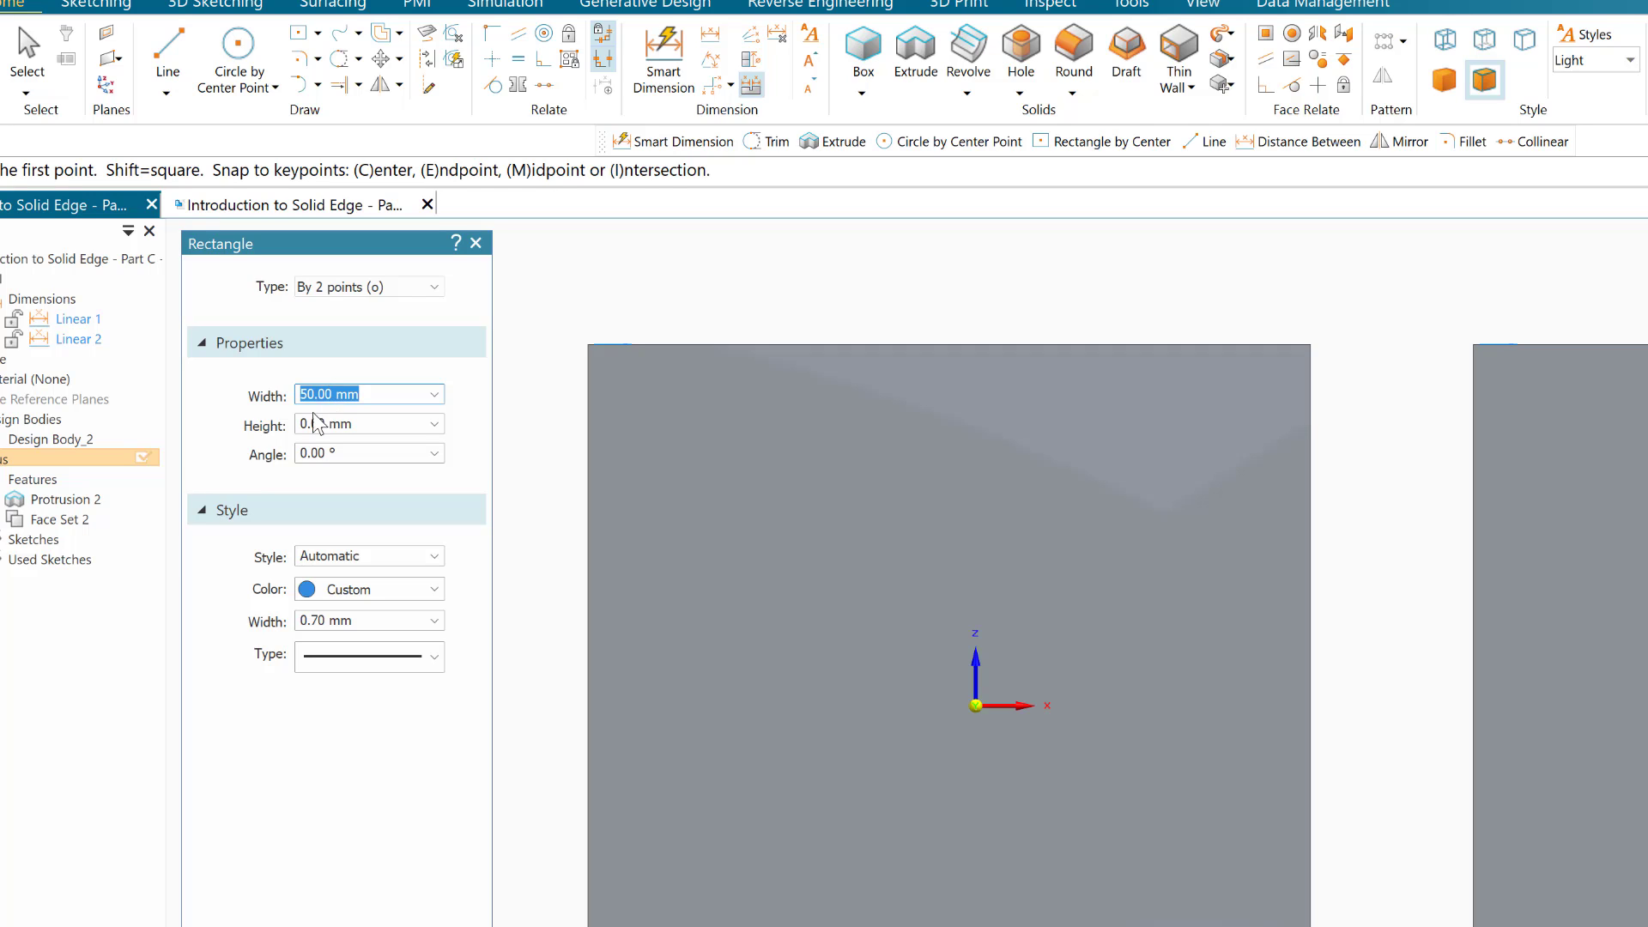
pyautogui.click(315, 424)
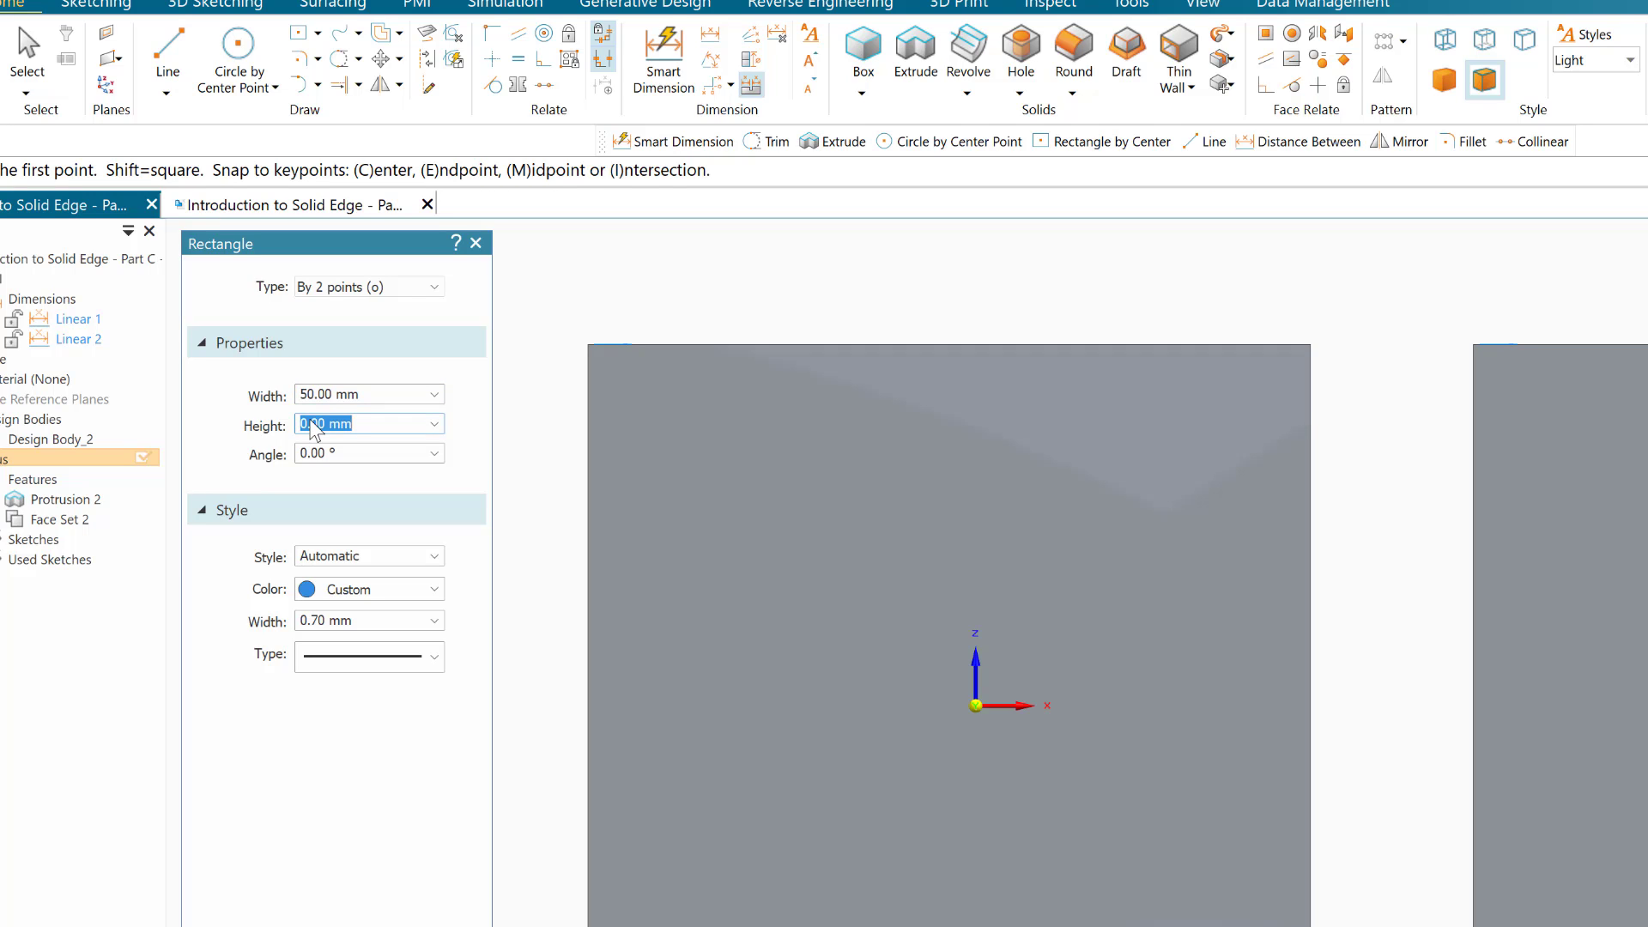
pyautogui.write('20')
pyautogui.press('Return')
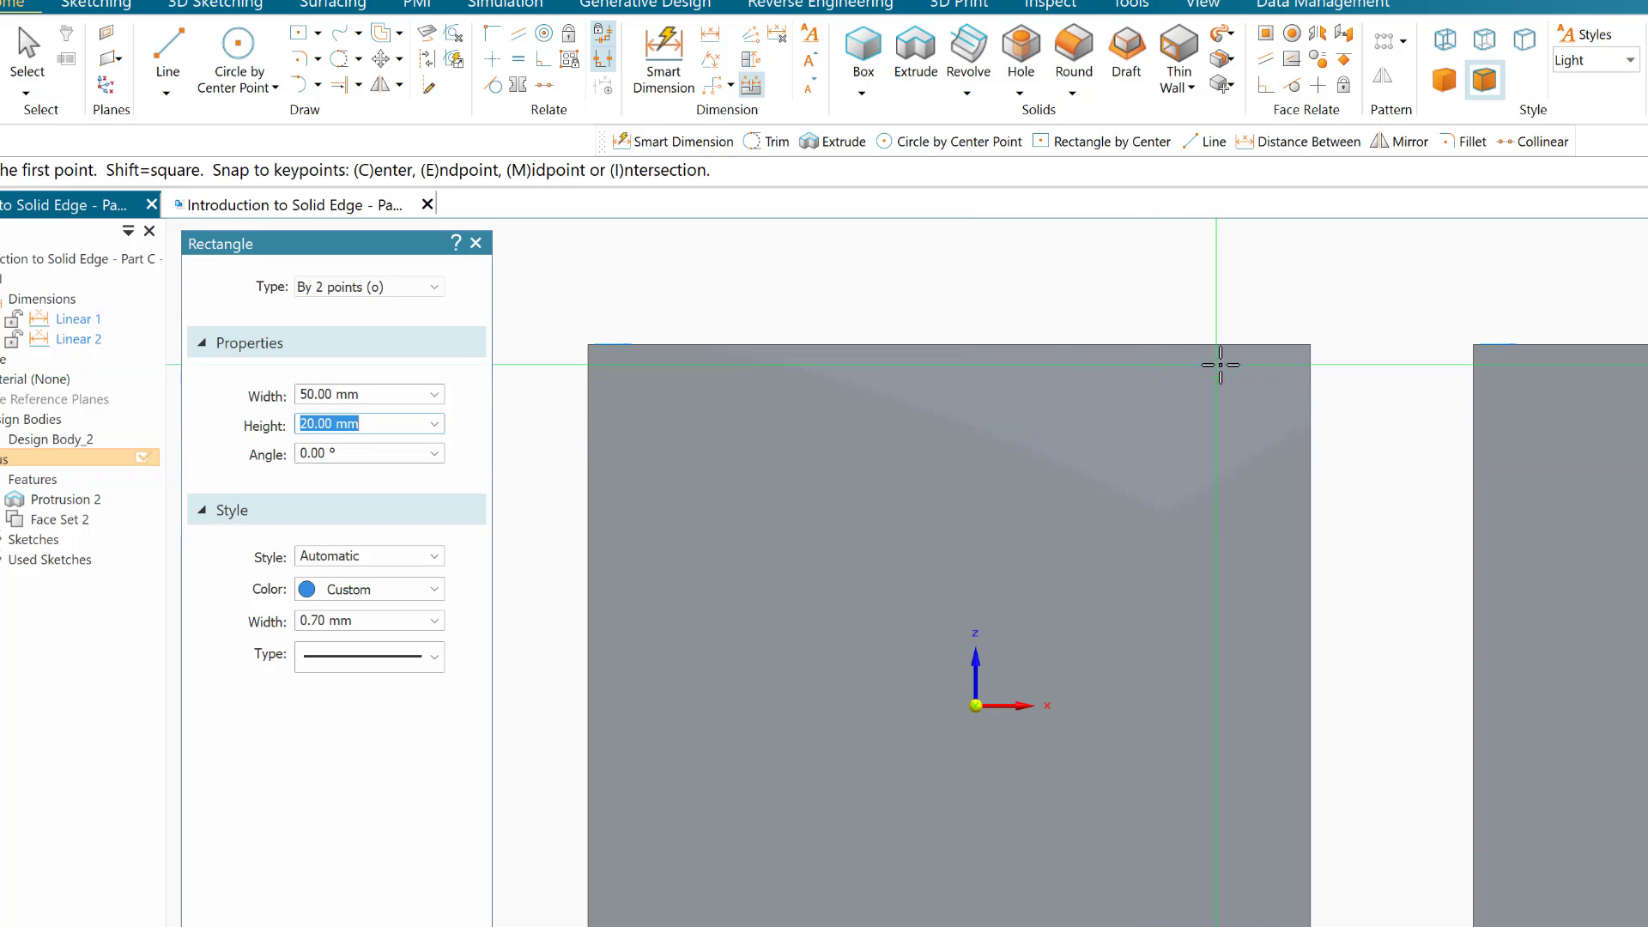
pyautogui.click(1309, 346)
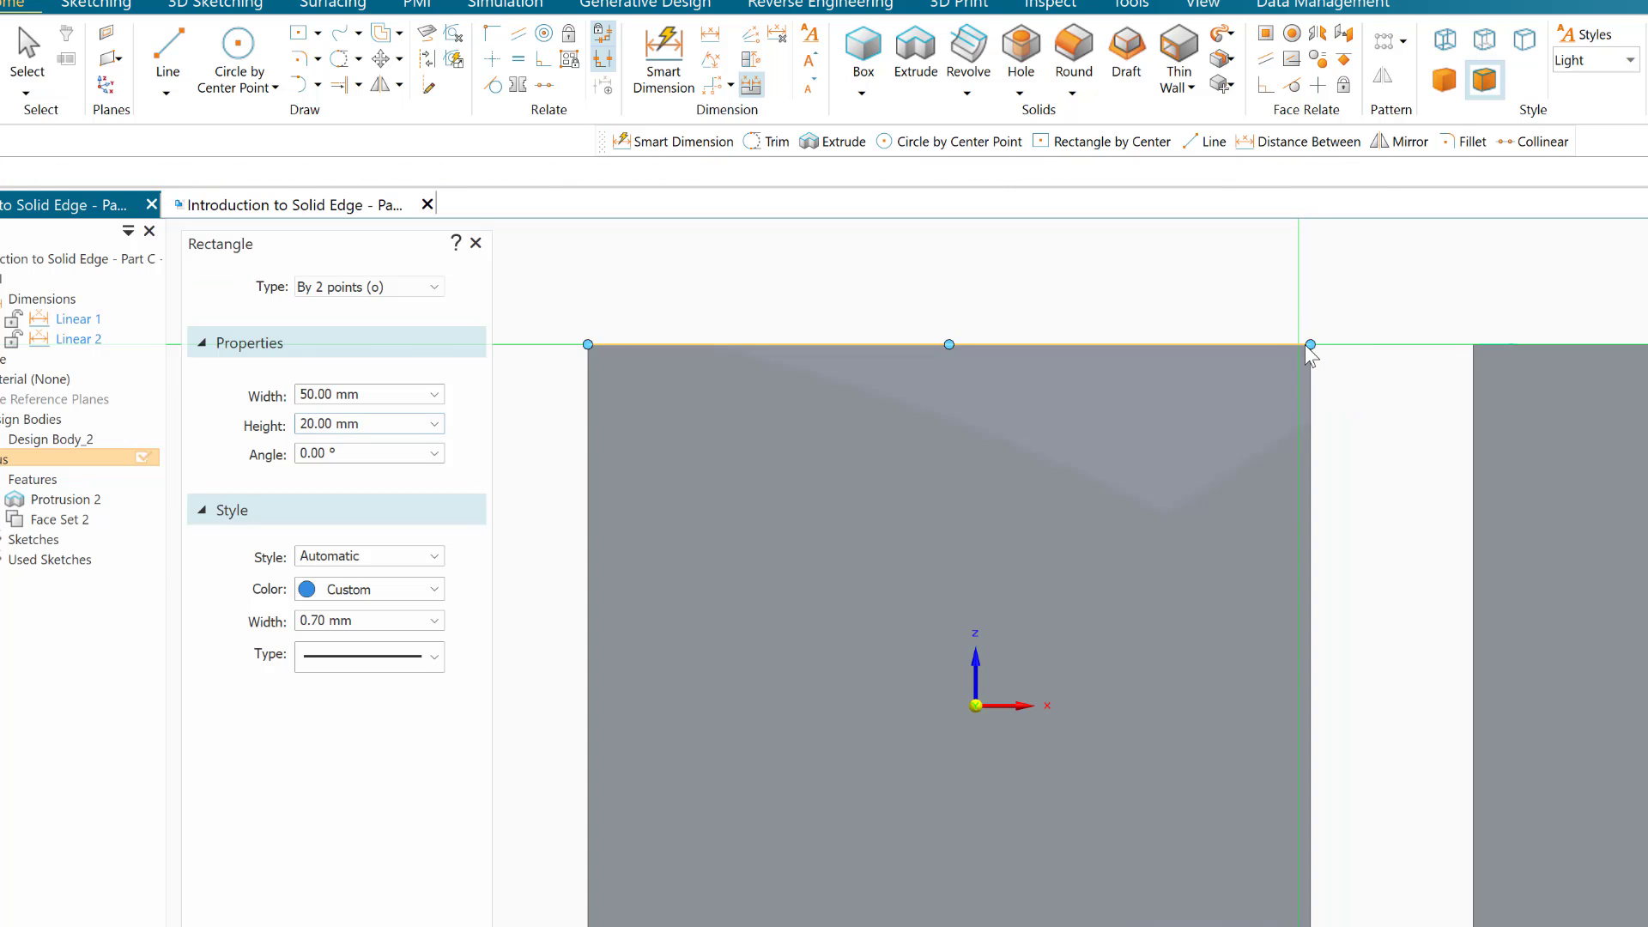
pyautogui.click(1308, 344)
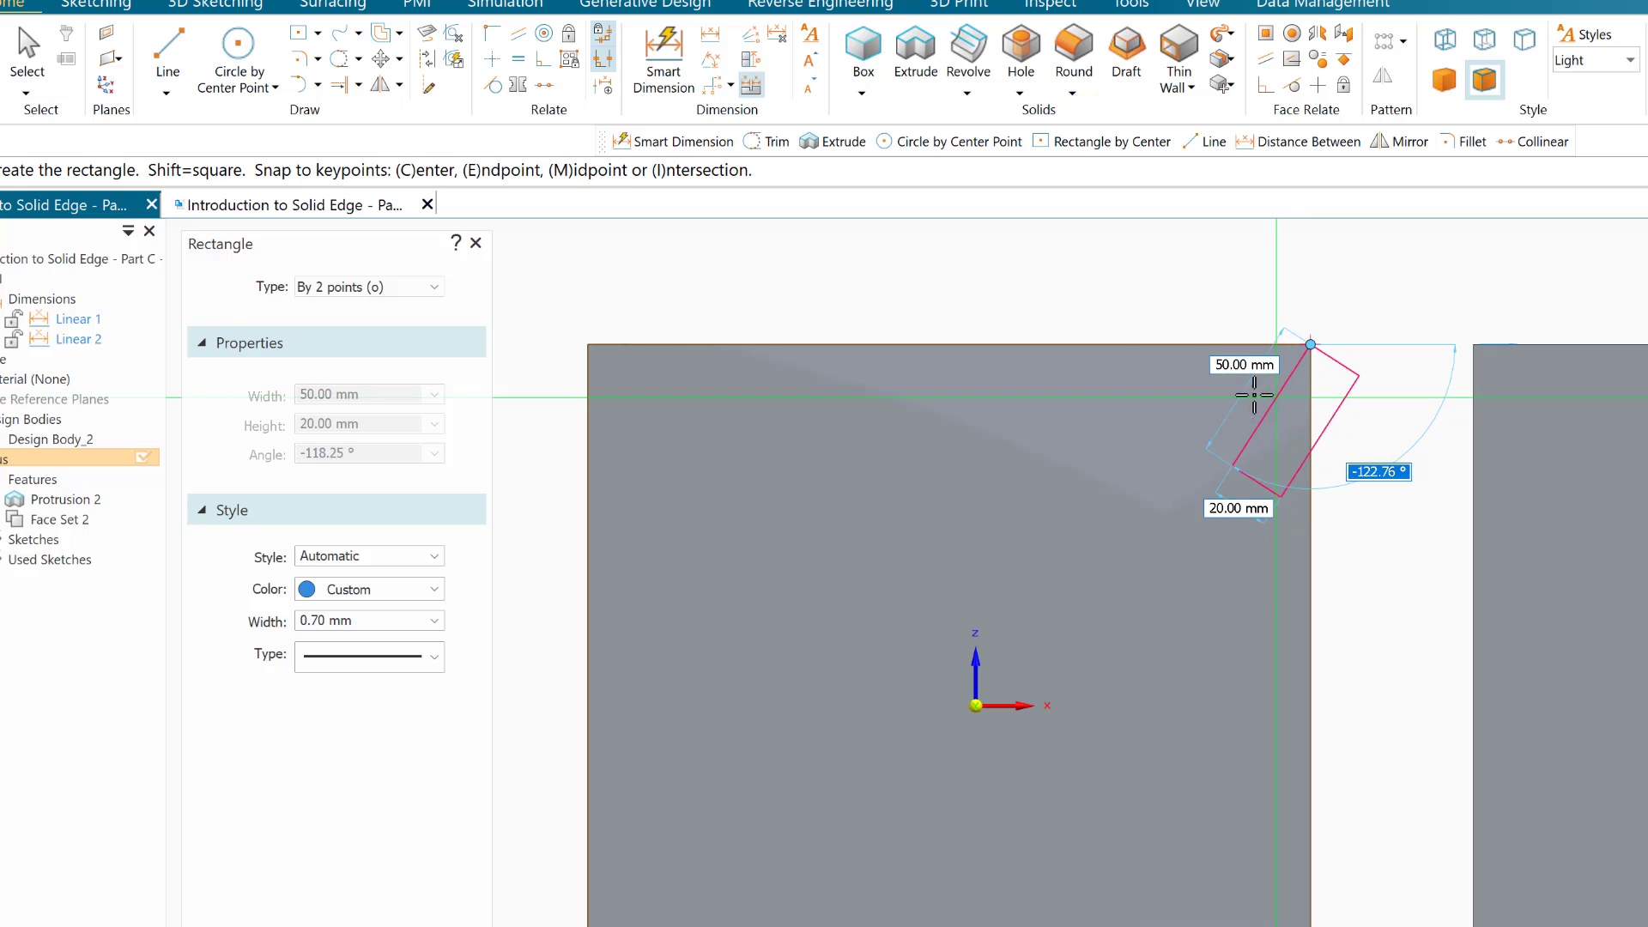
pyautogui.click(1174, 346)
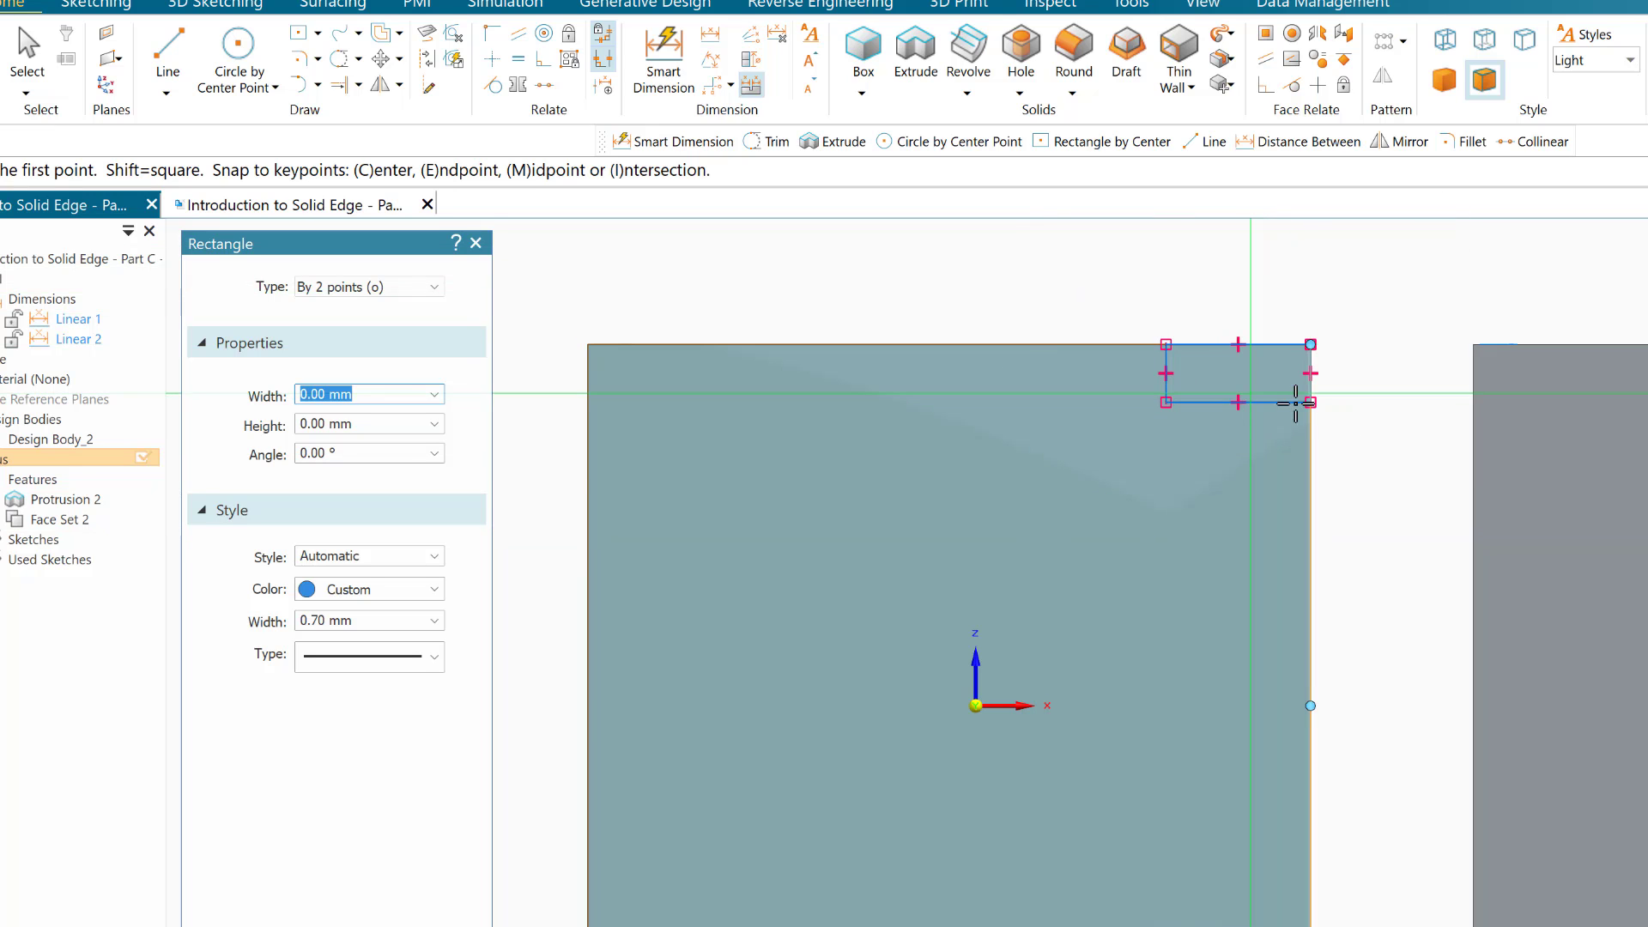
pyautogui.press('d')
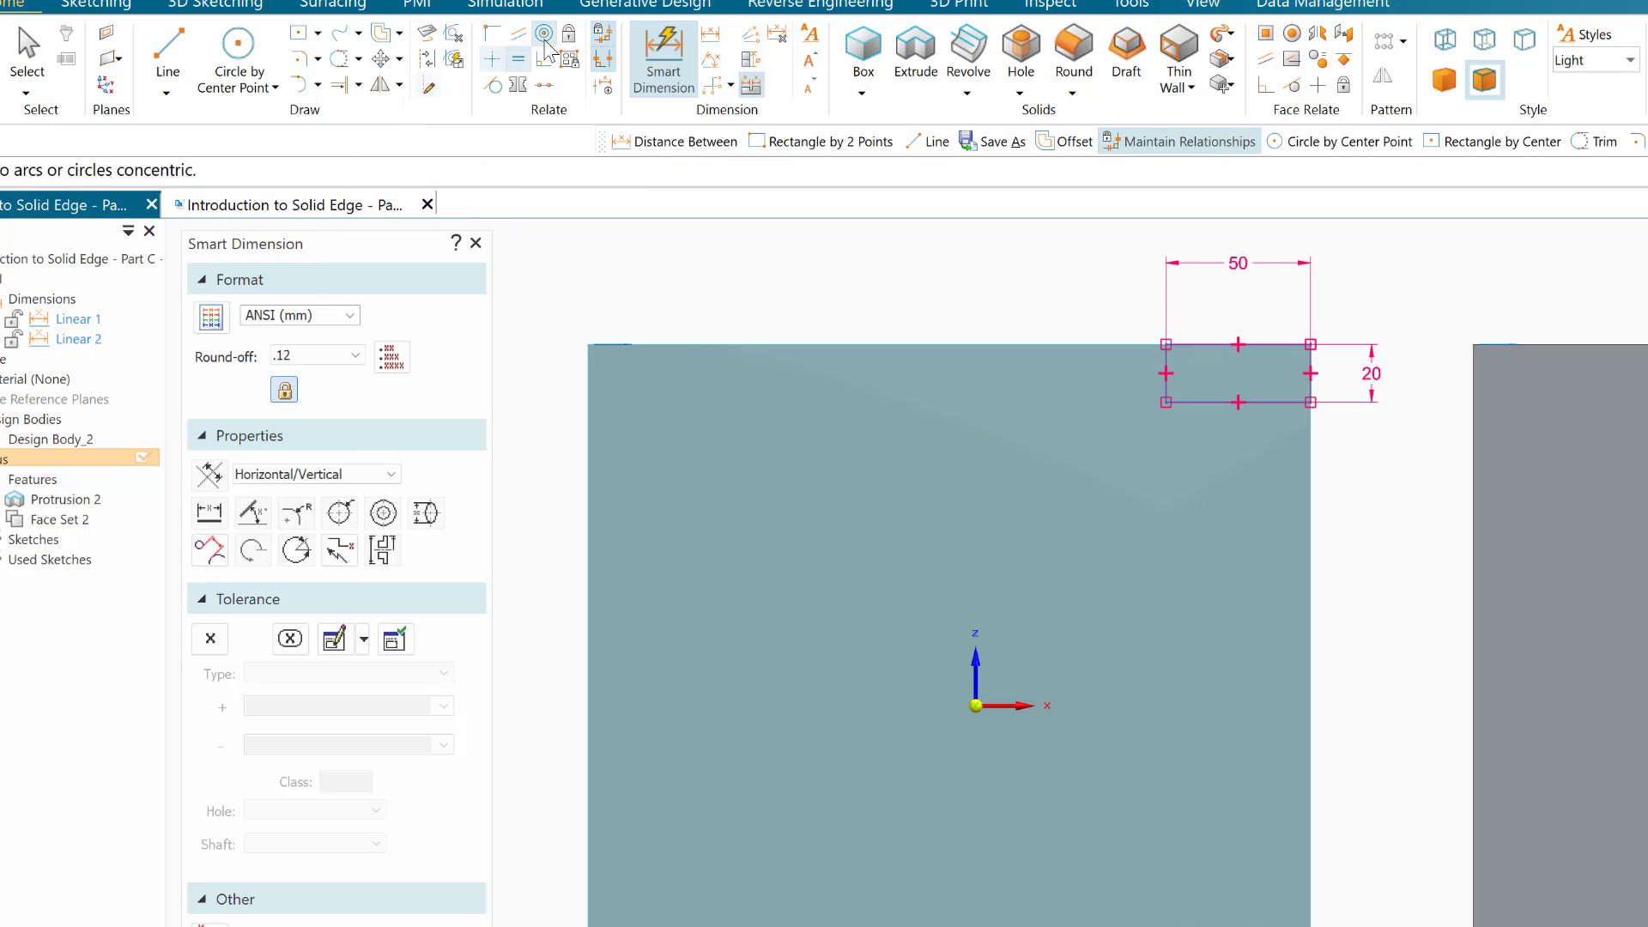
# Step: Sketch a two-point rectangle 20 mm wide and 250 mm high along the original plate's full left edge, starting at its upper-left corner
pyautogui.click(306, 37)
pyautogui.click(317, 33)
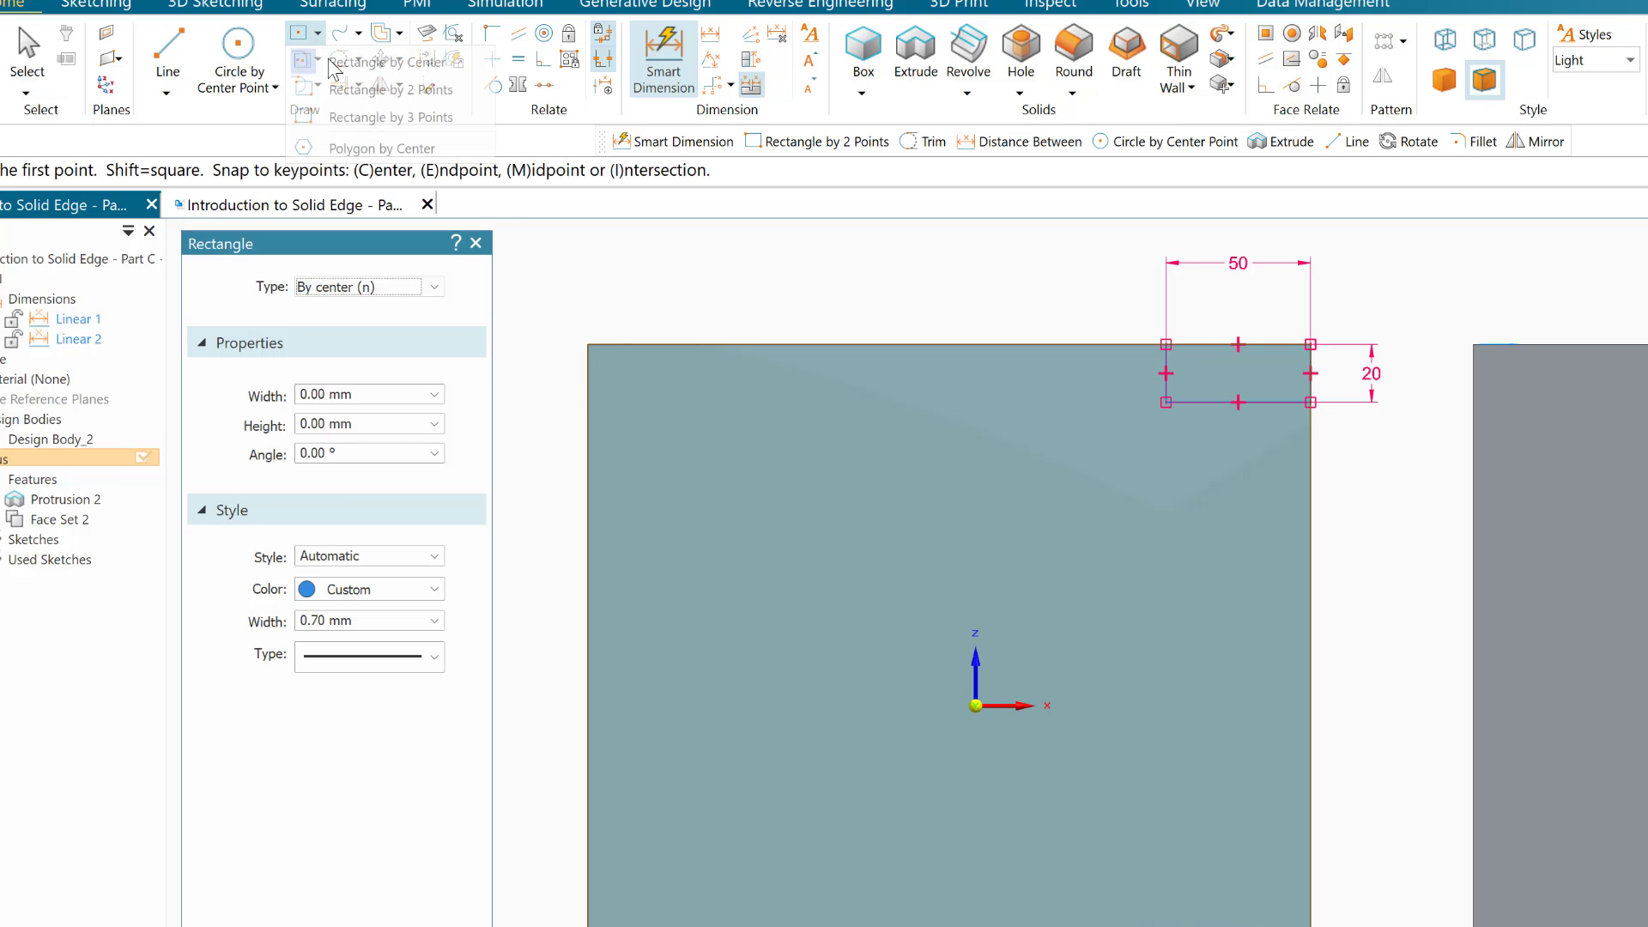
pyautogui.click(416, 292)
pyautogui.click(357, 326)
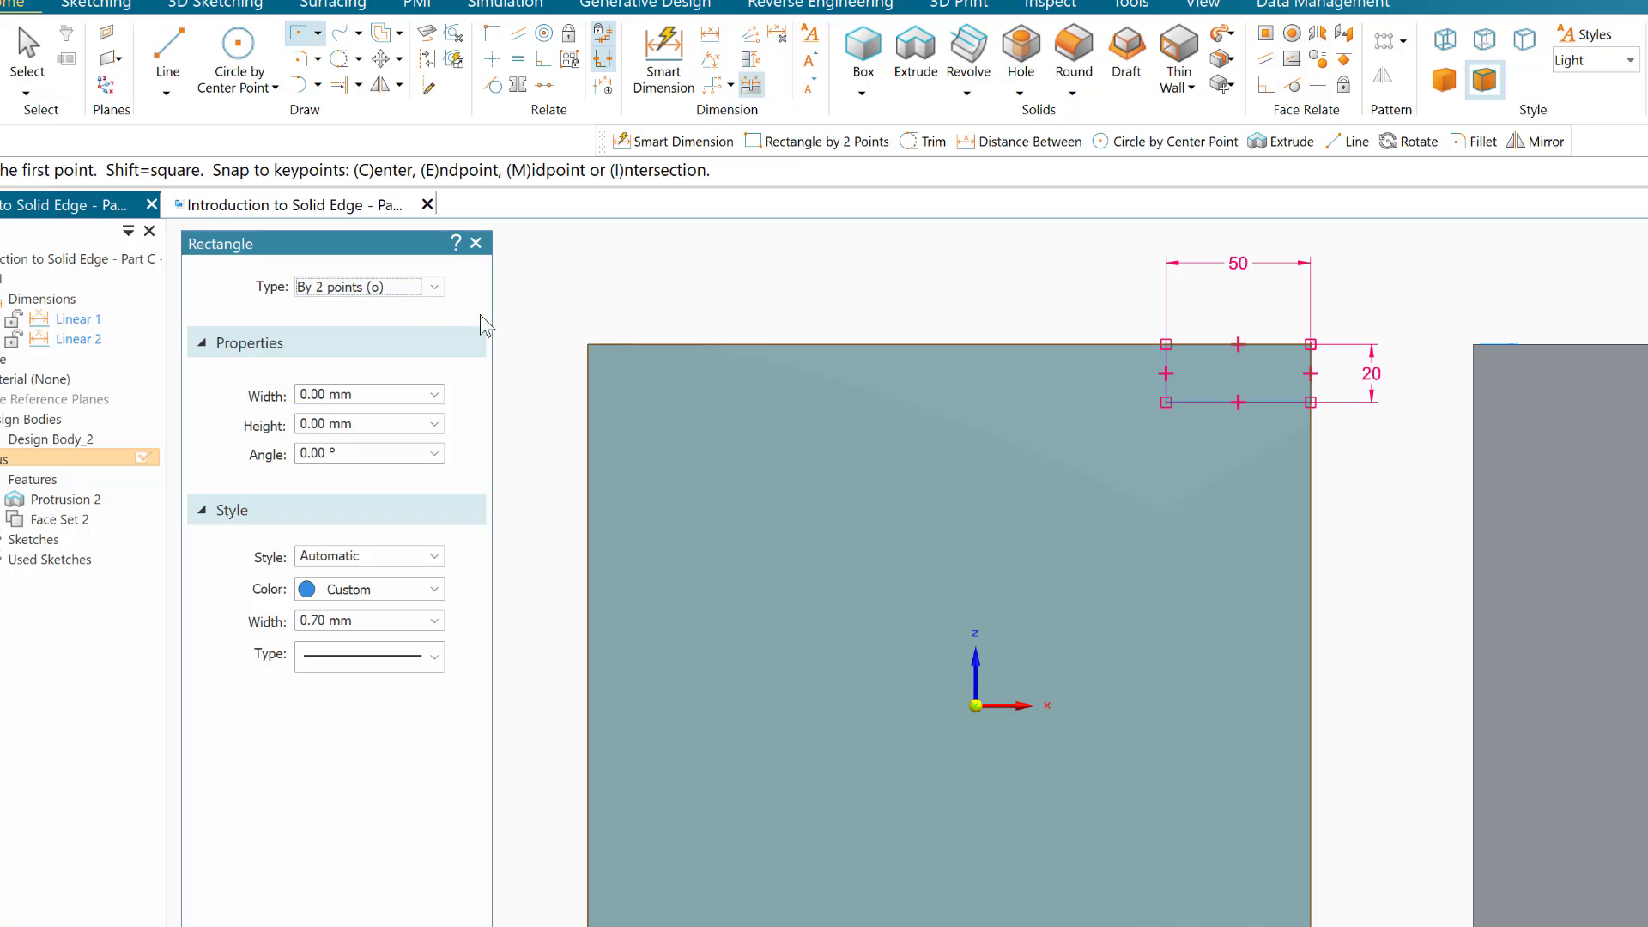
pyautogui.click(588, 343)
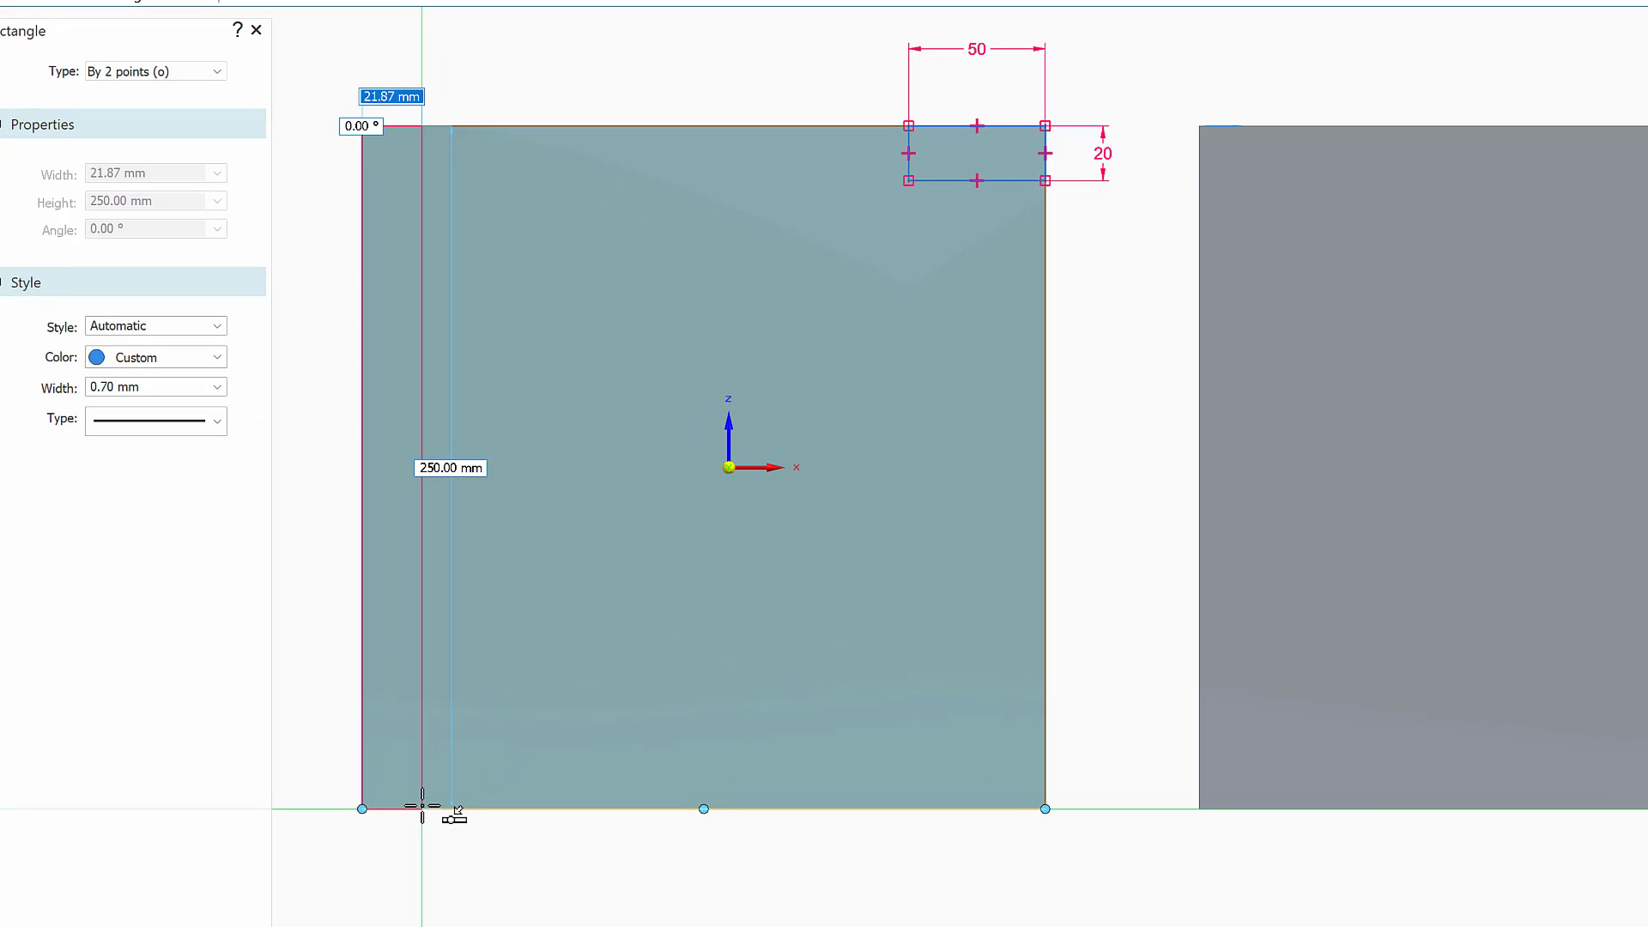
pyautogui.write('2')
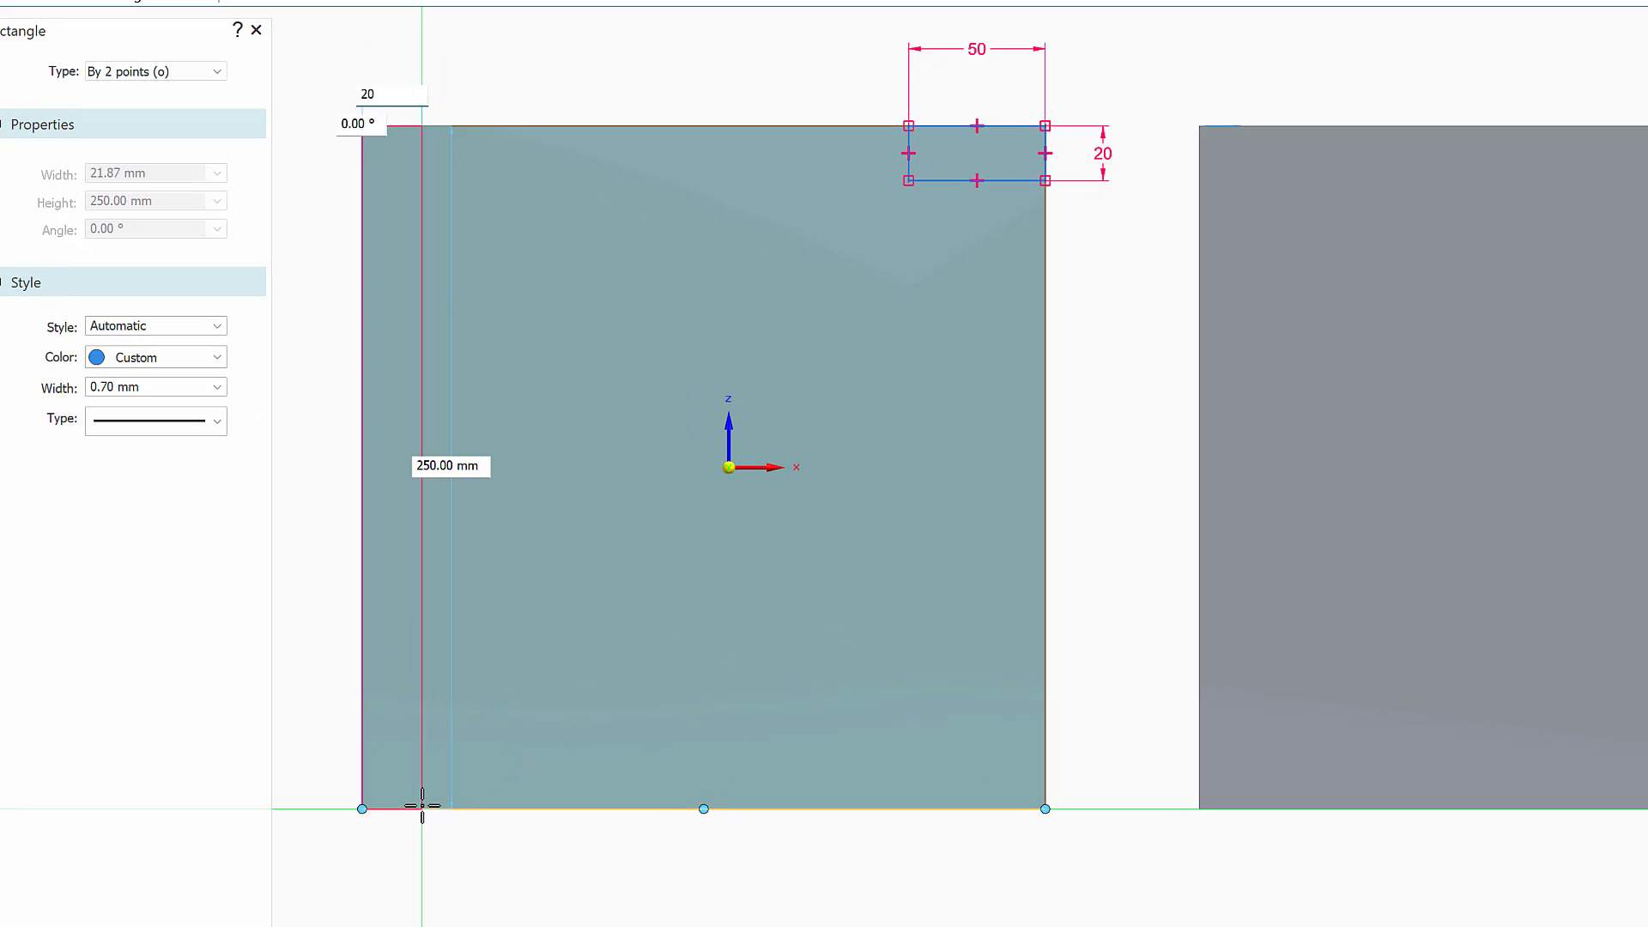
pyautogui.write('0')
pyautogui.press('Tab')
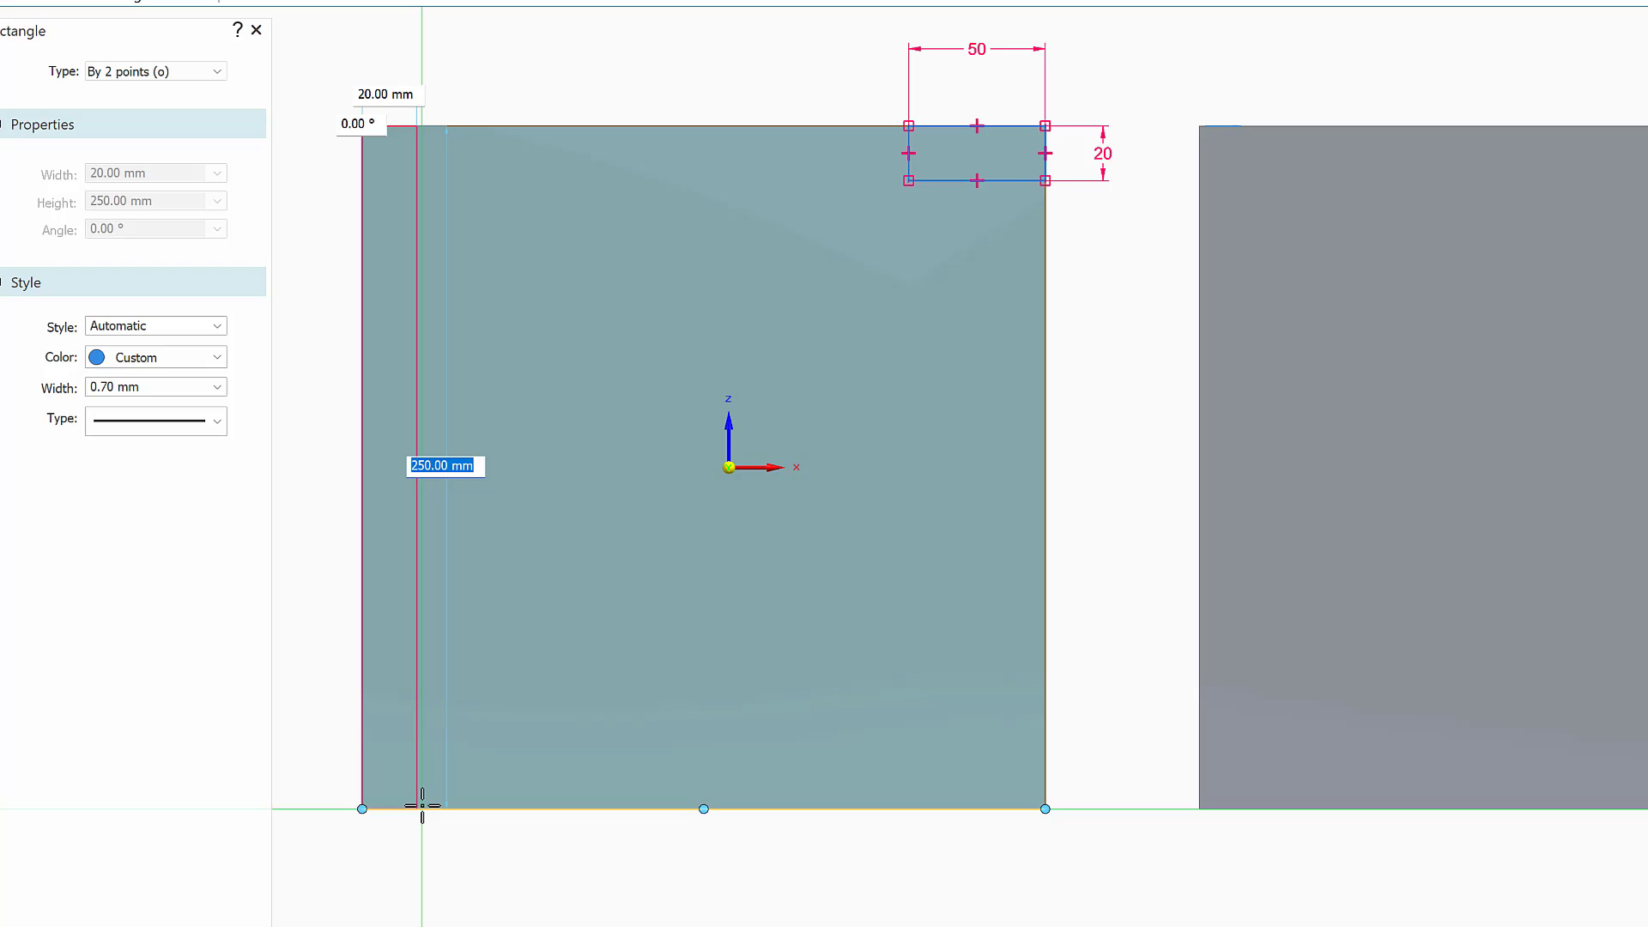
pyautogui.press('Return')
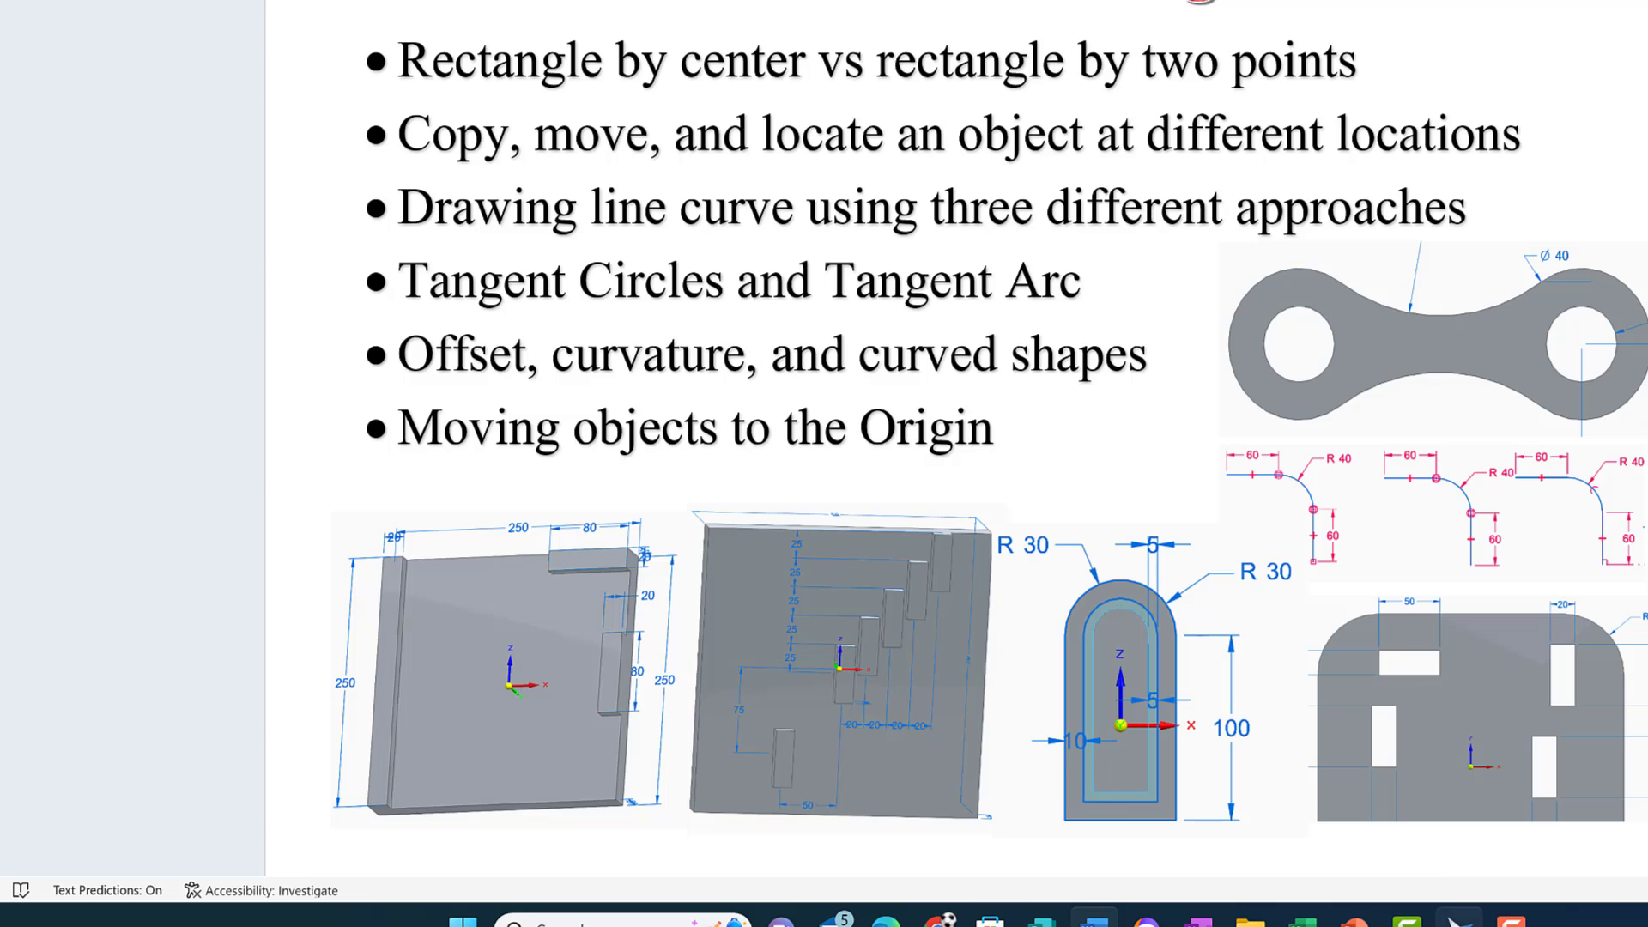
# Step: Back in Solid Edge, sketch a rectangle by center, 40 mm wide and 60 mm high, on the midpoint of the original plate's right edge
pyautogui.click(1459, 919)
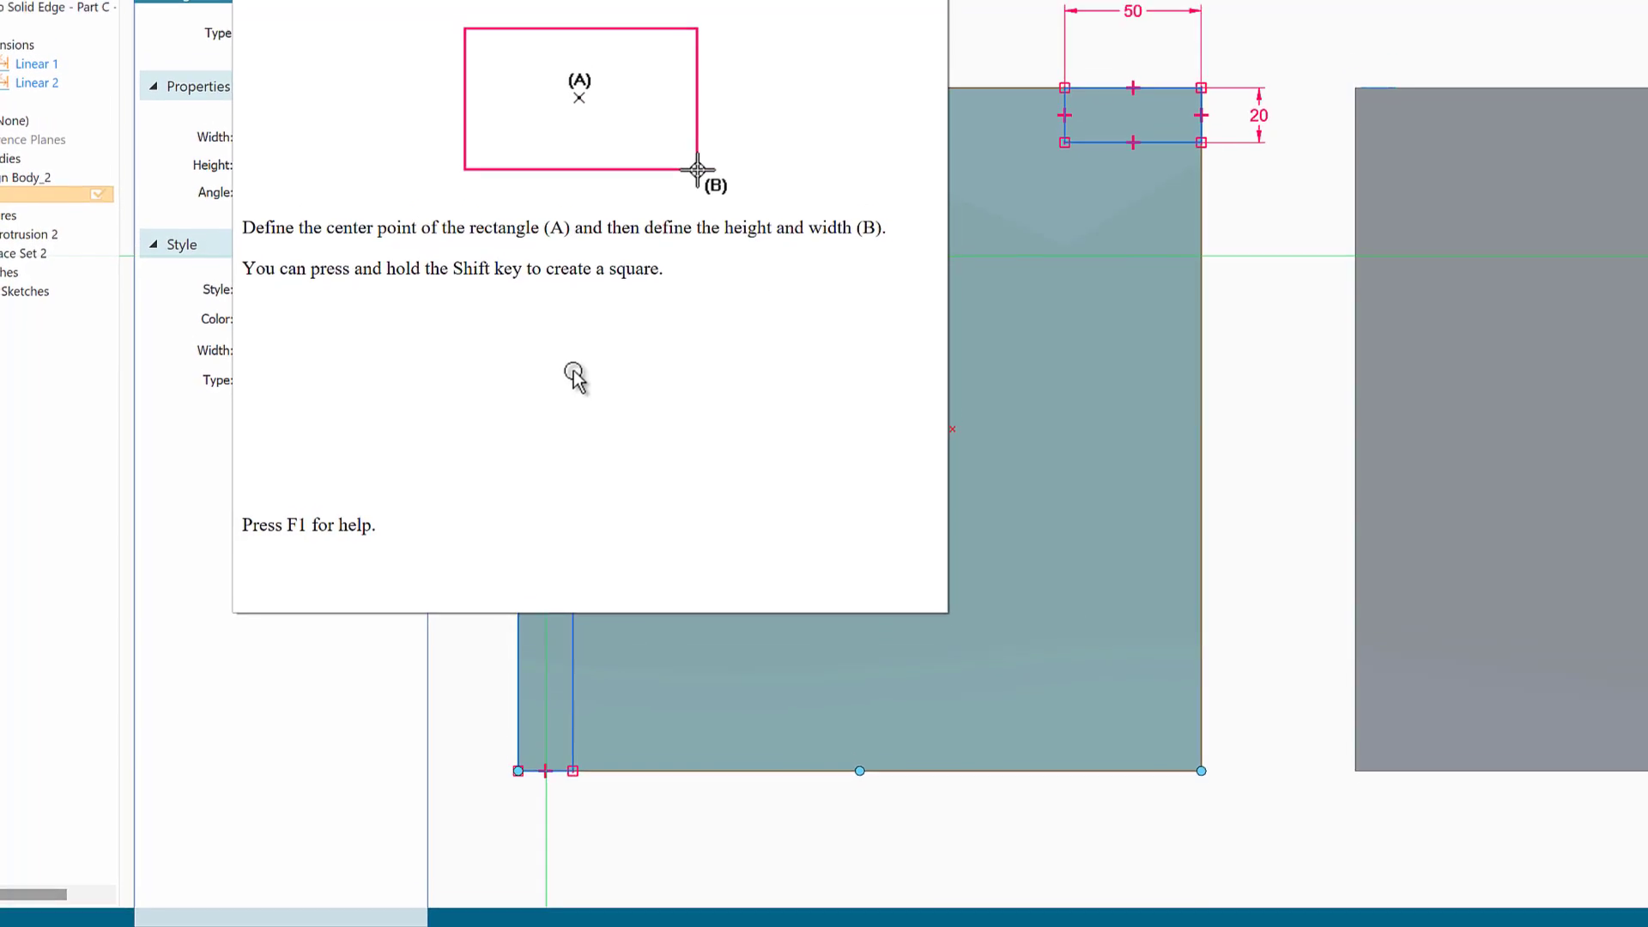
pyautogui.click(287, 34)
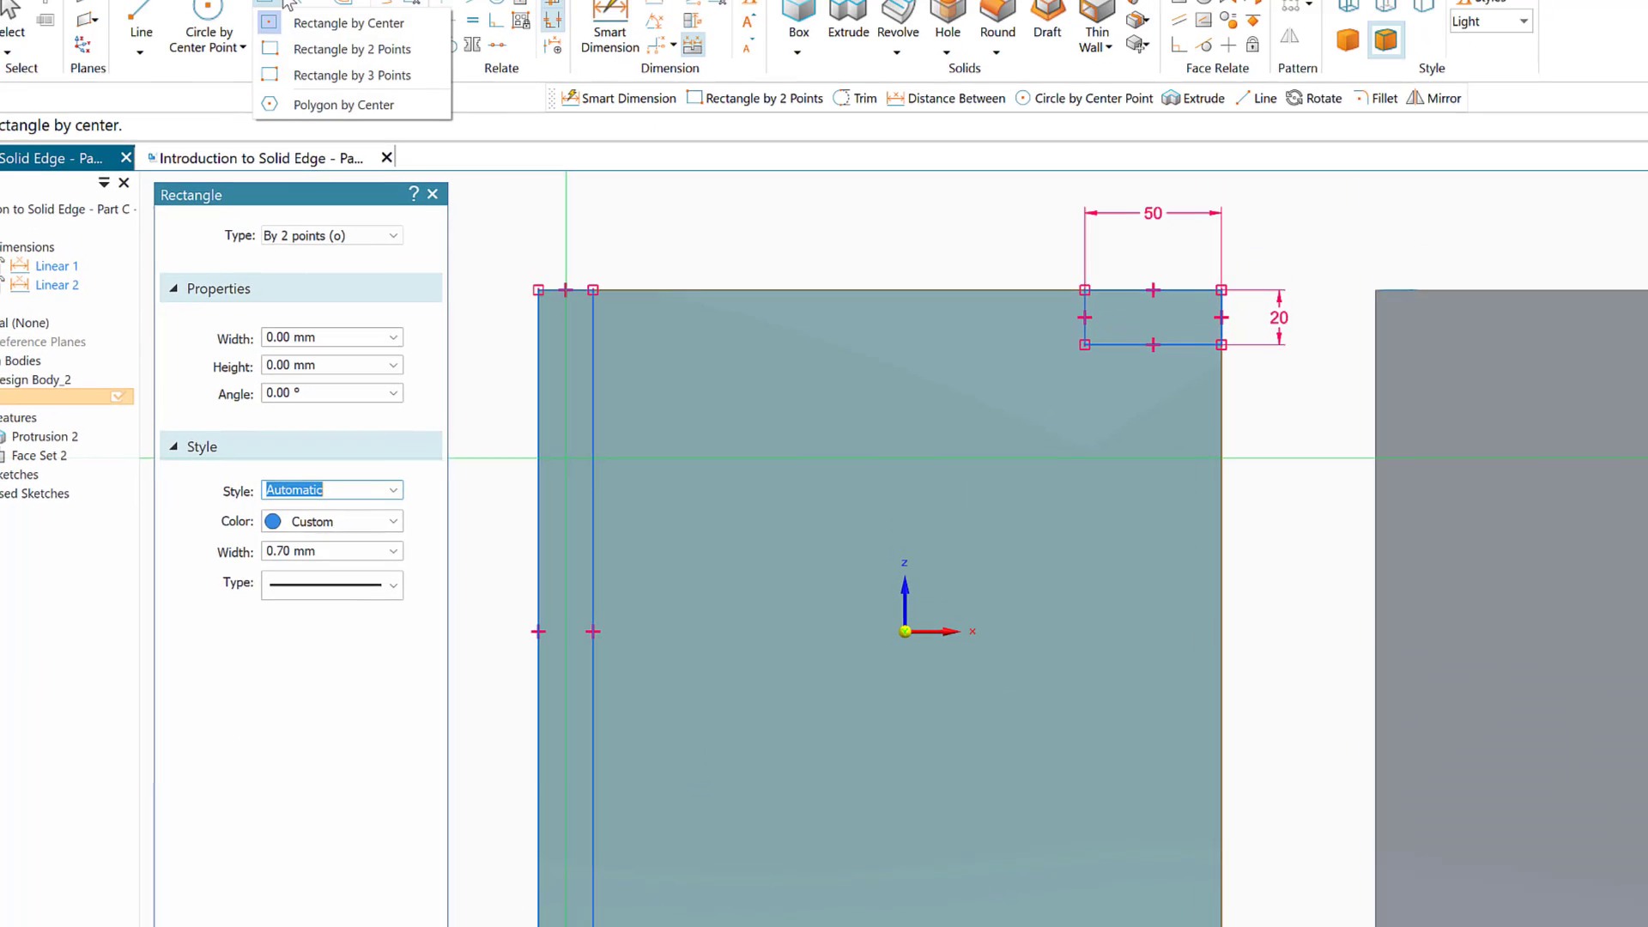
pyautogui.click(343, 63)
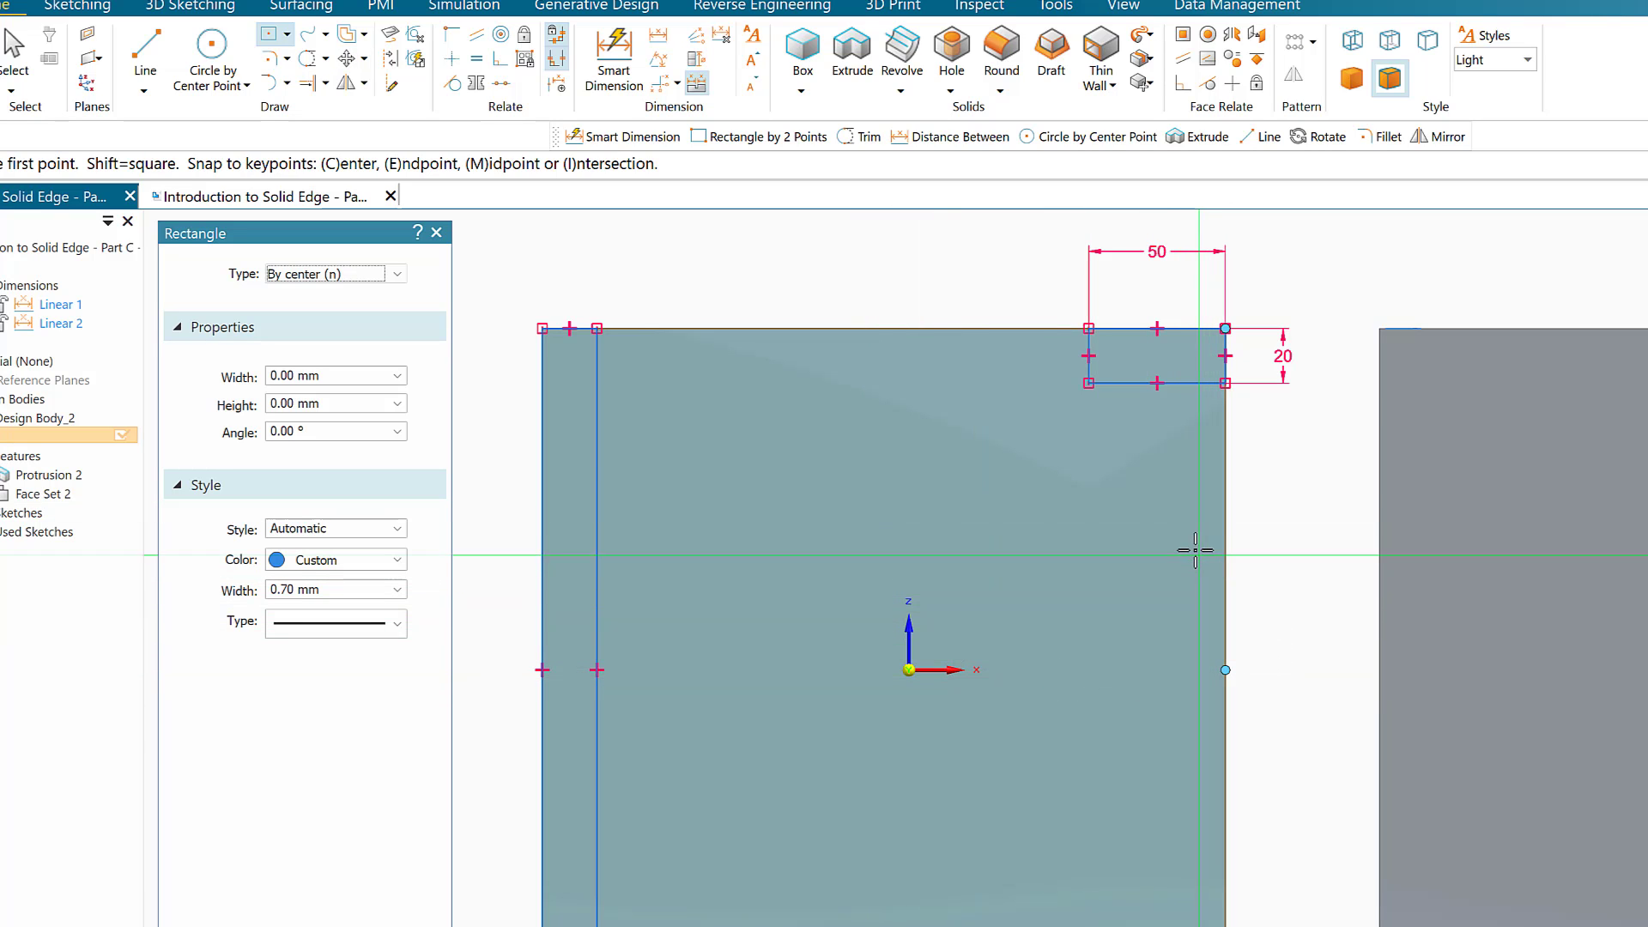
pyautogui.press('Tab')
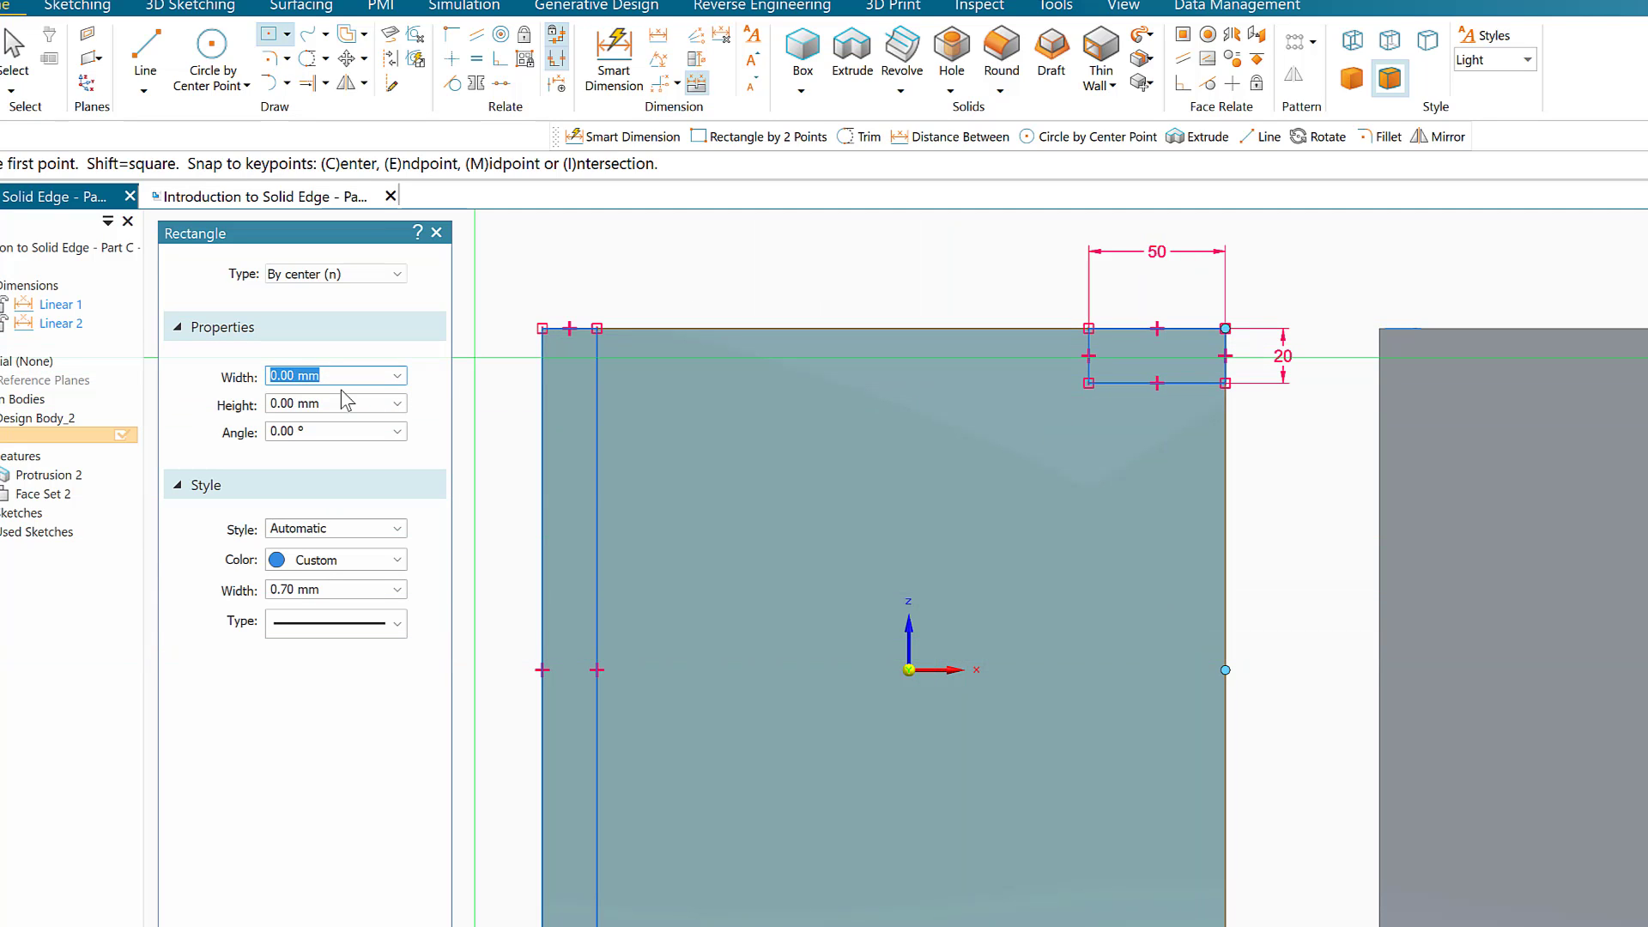
pyautogui.write('4')
pyautogui.click(307, 407)
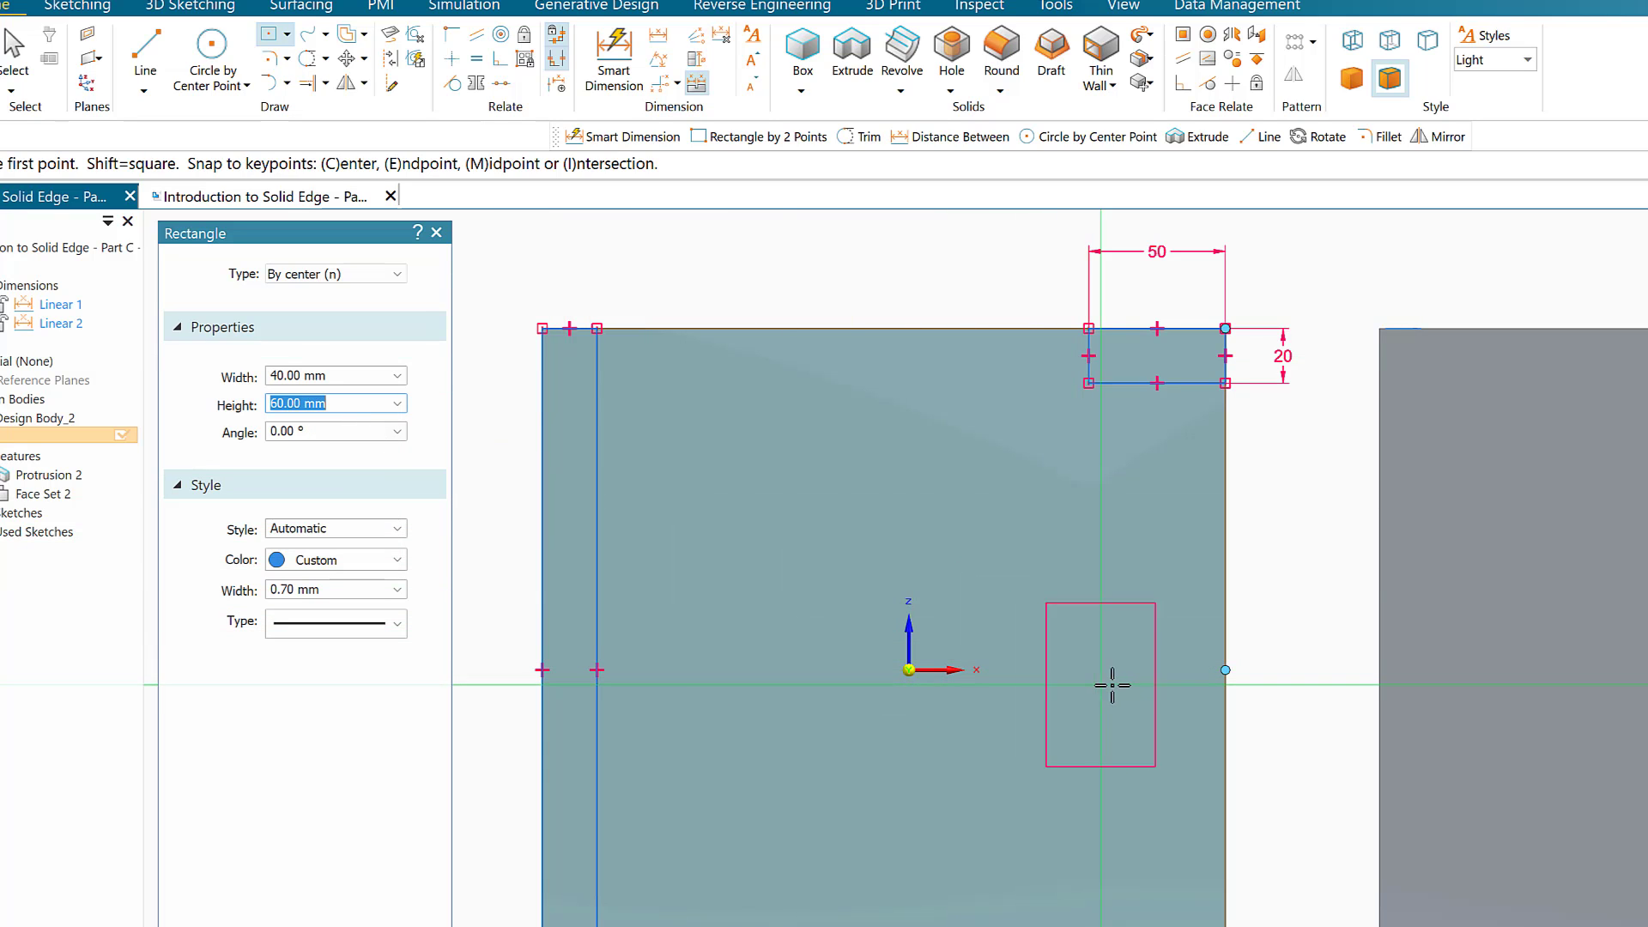
pyautogui.click(1226, 669)
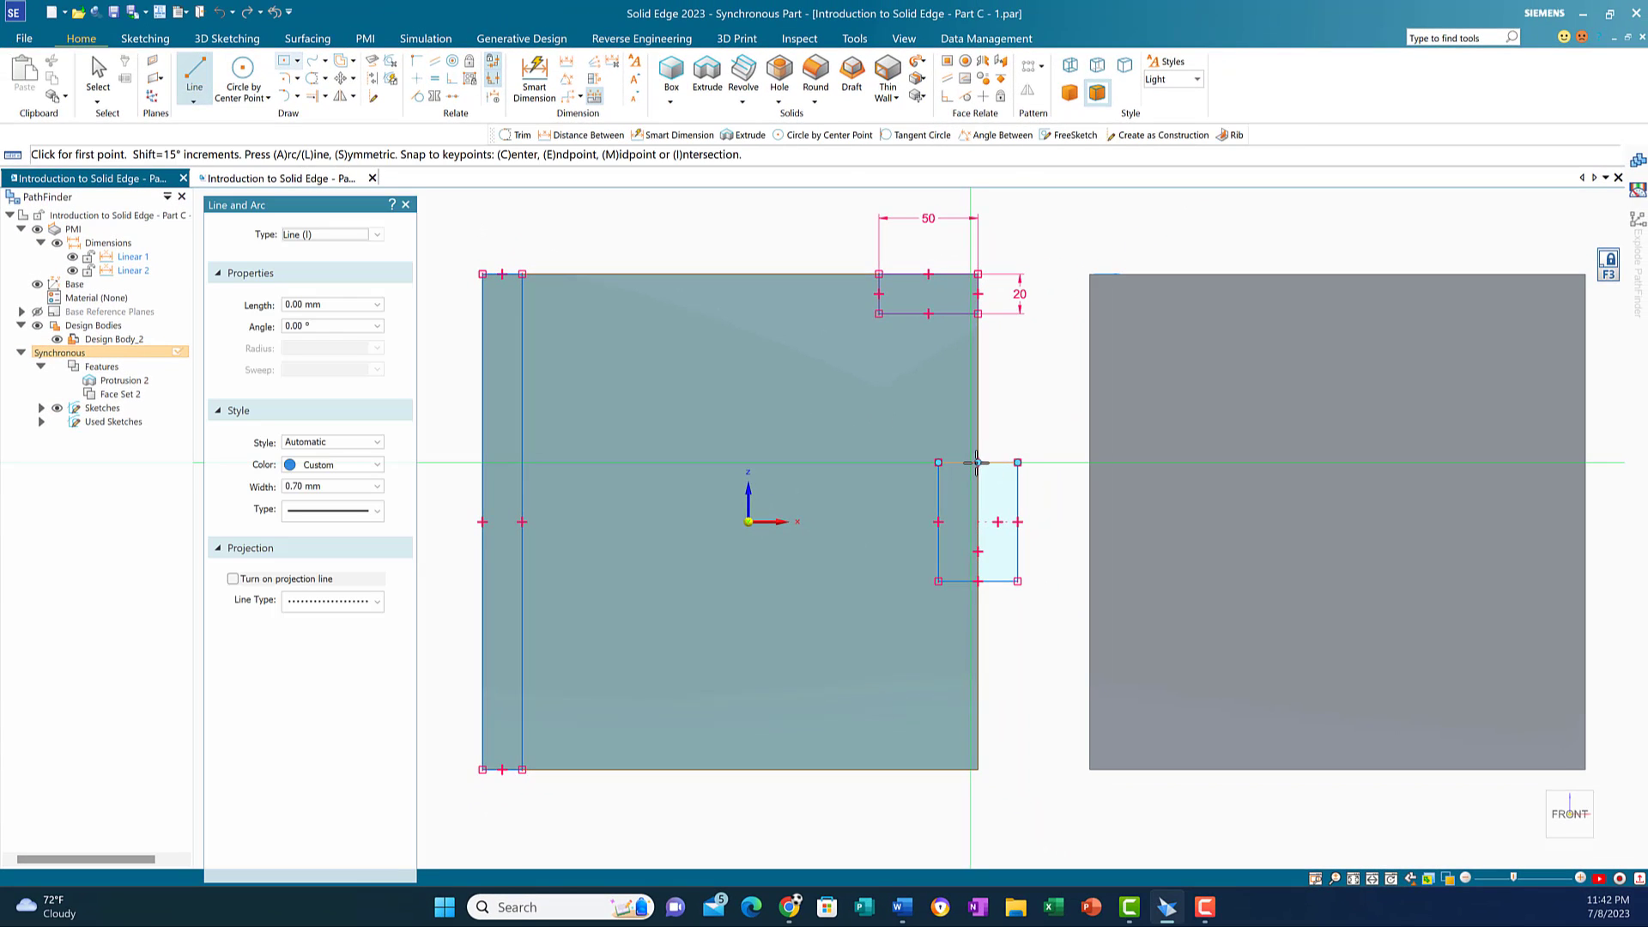
# Step: Draw a 60 mm vertical line along the plate's right edge, splitting the centered rectangle from its upper to its lower side
pyautogui.click(976, 461)
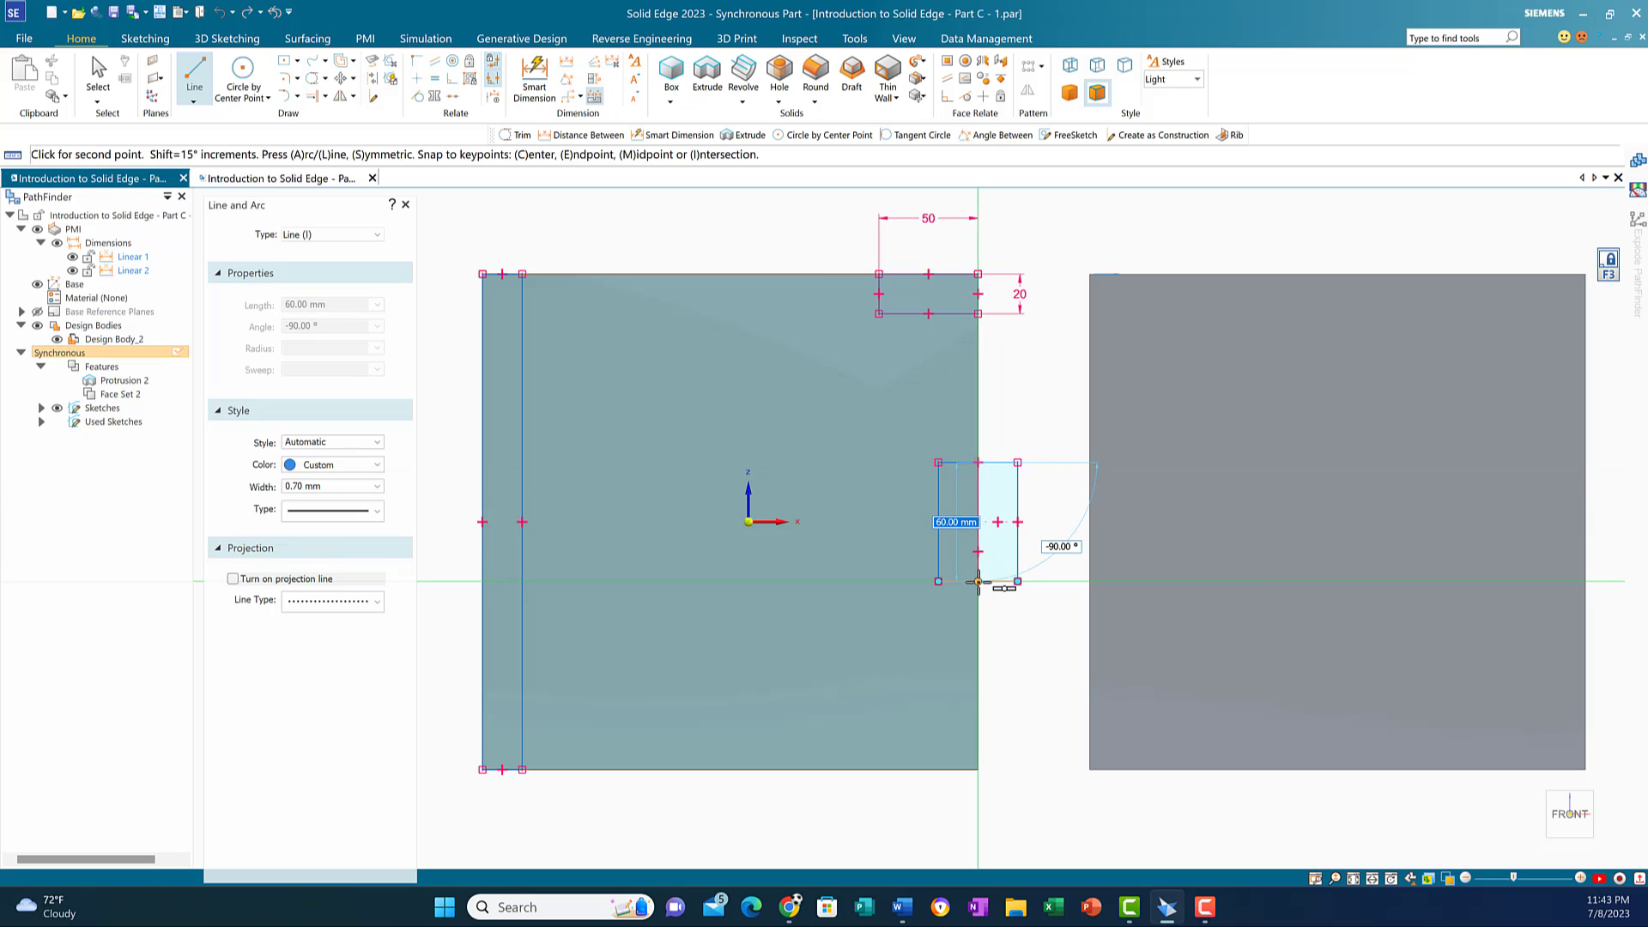
pyautogui.click(978, 581)
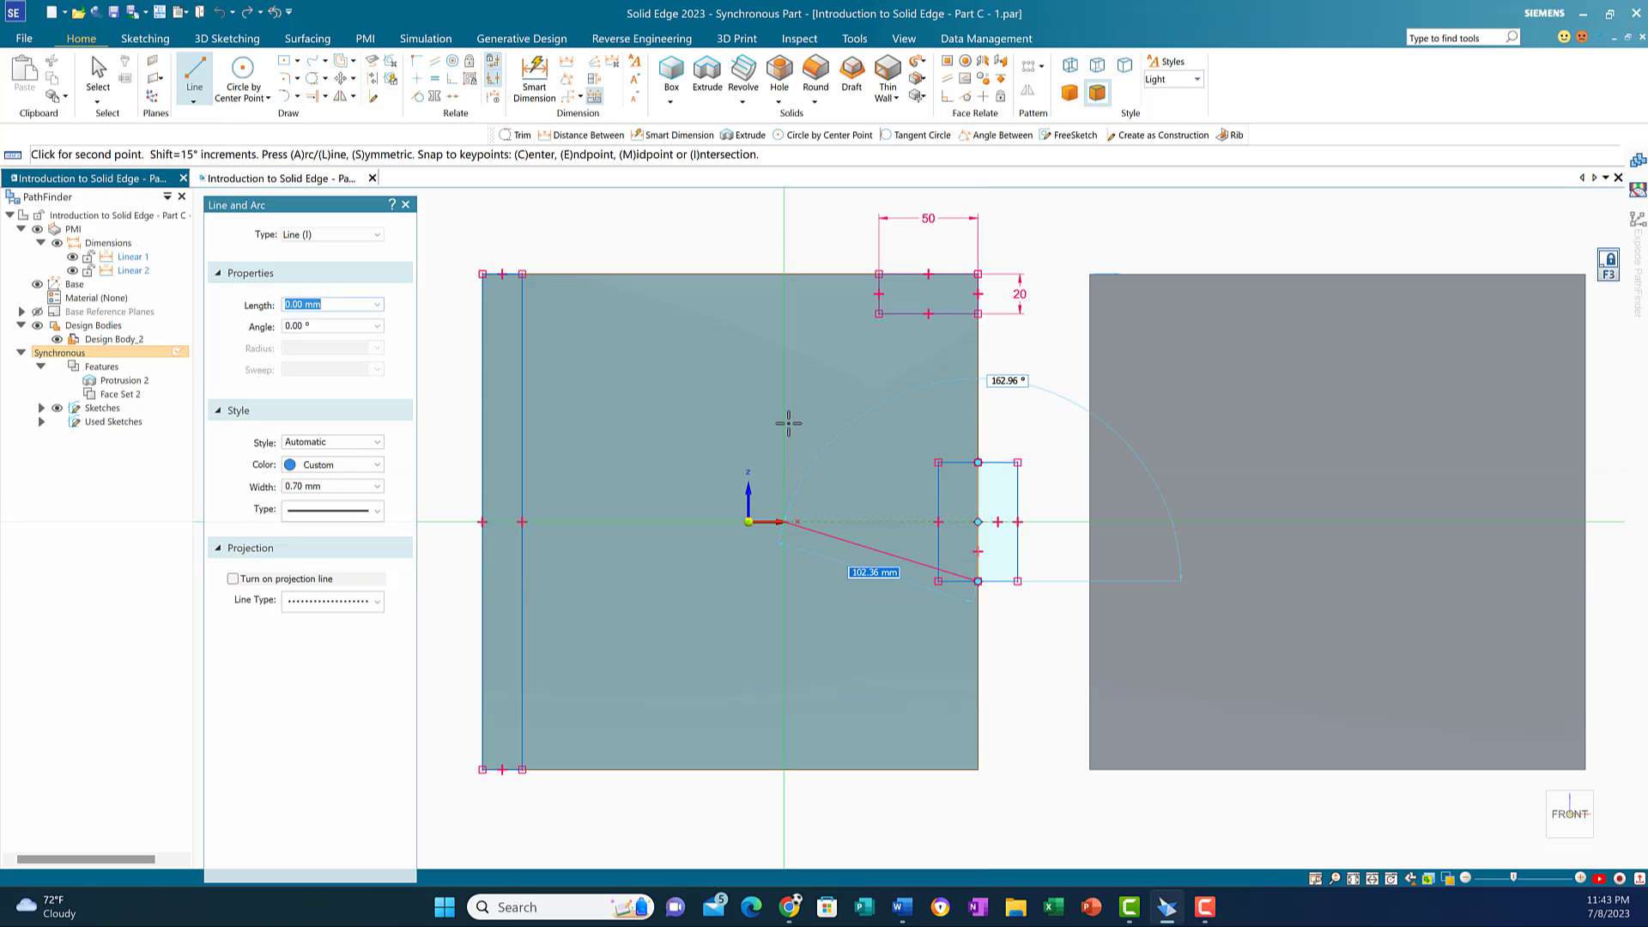
pyautogui.rightClick(780, 364)
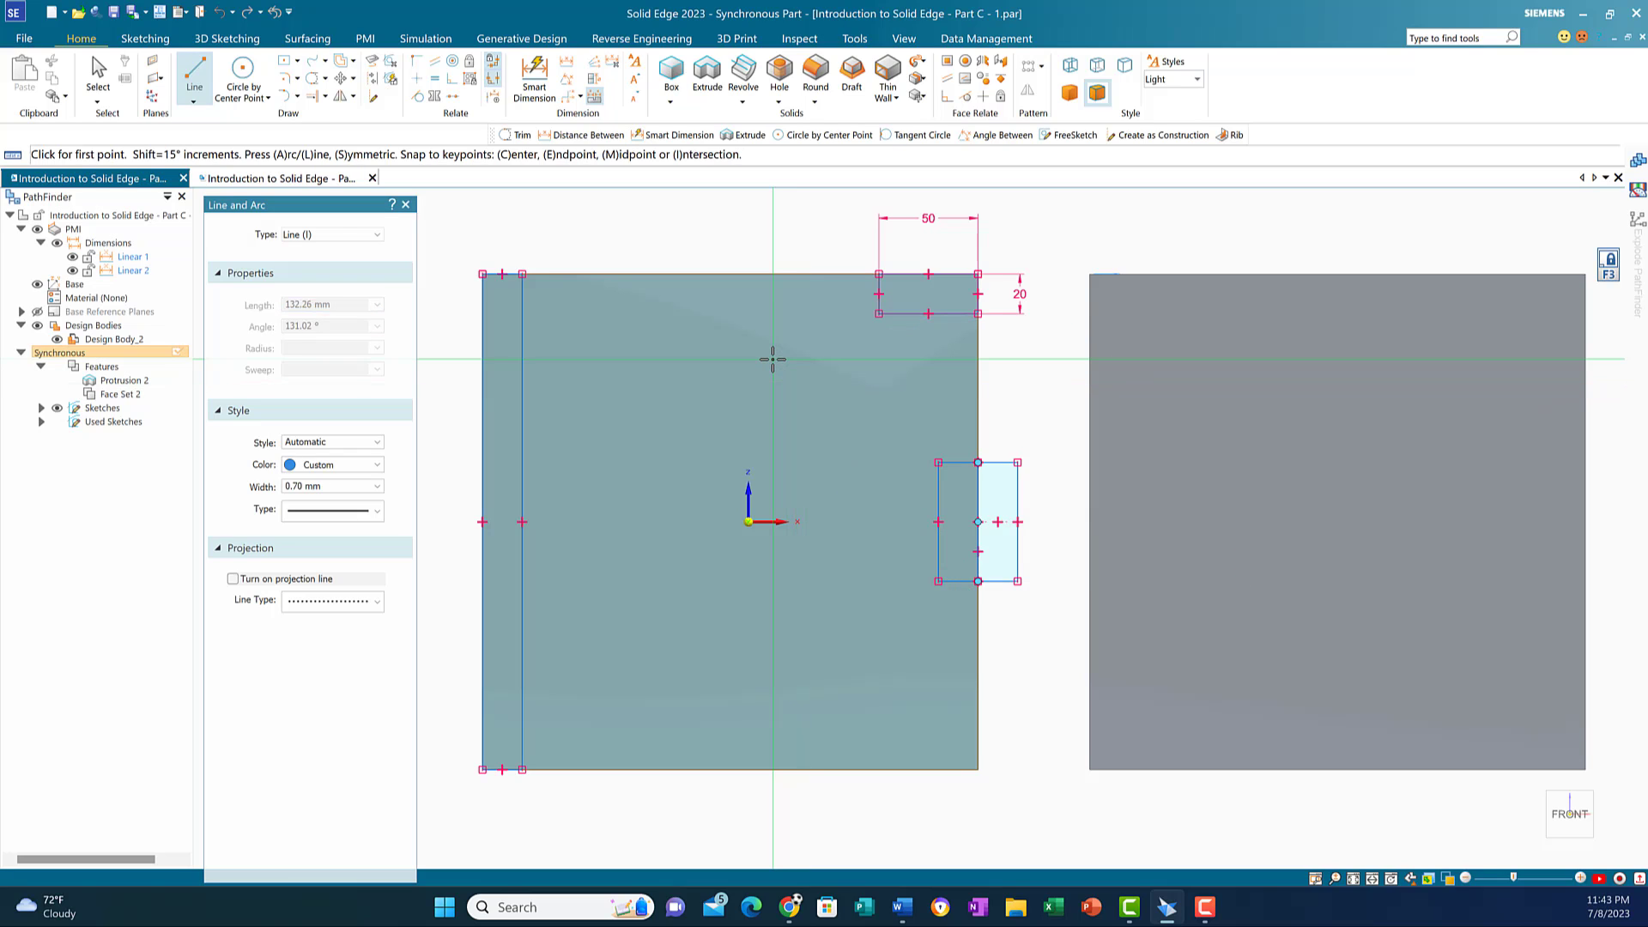
# Step: Trim away the portion of the centered rectangle that extends beyond the original plate's right edge
pyautogui.click(312, 80)
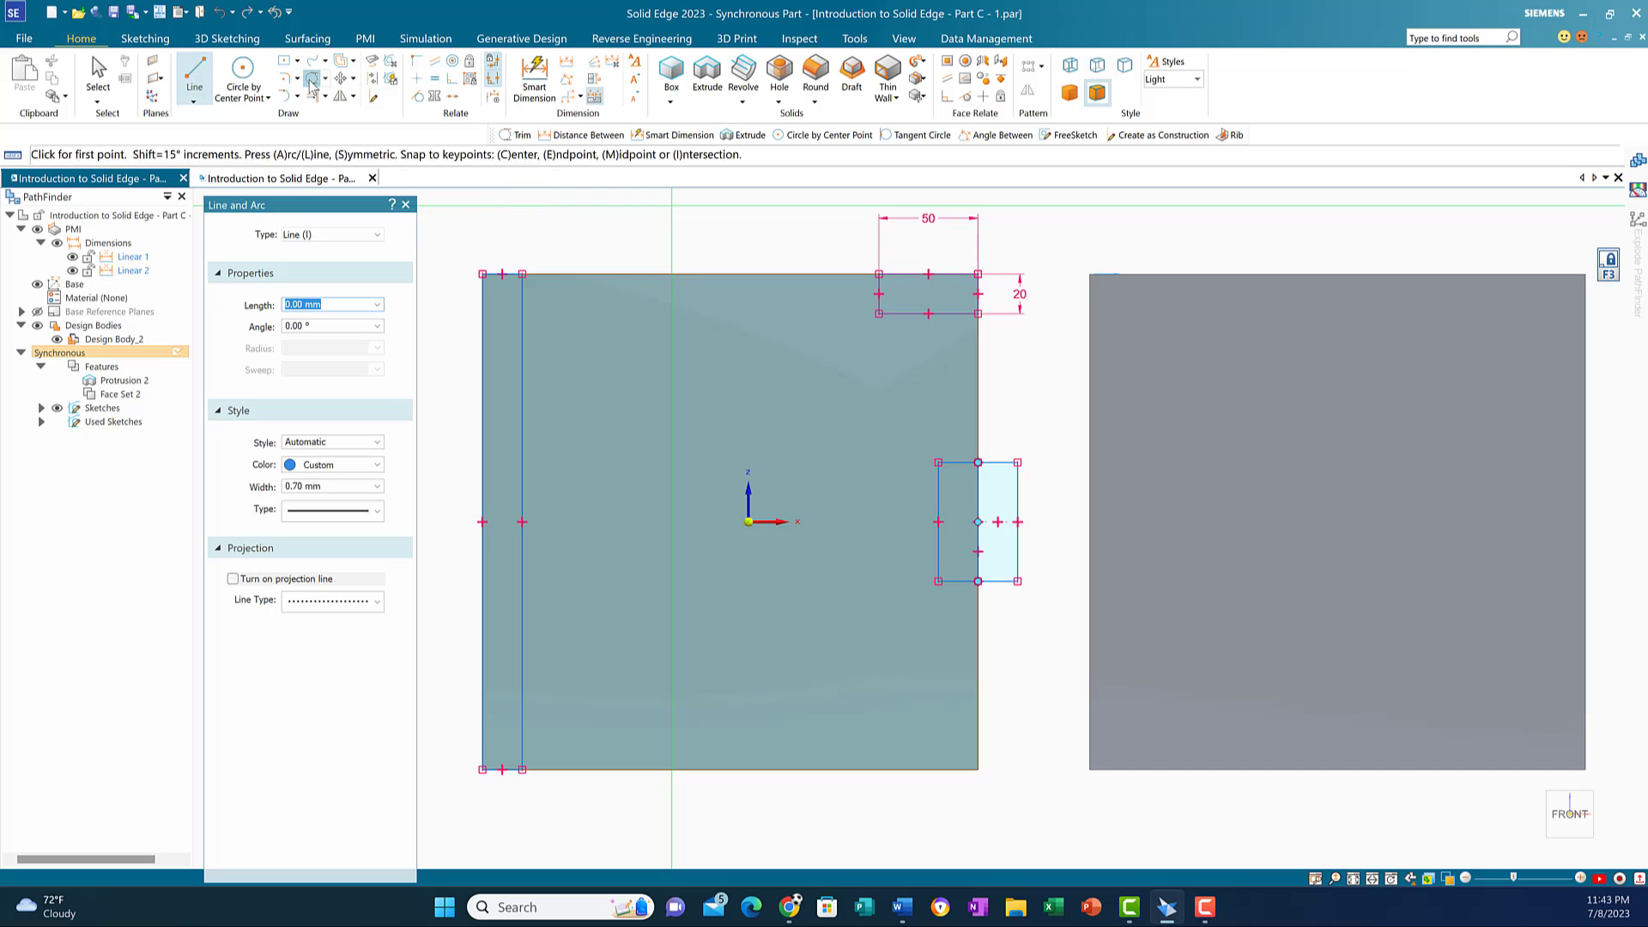
pyautogui.moveTo(993, 463)
pyautogui.mouseDown()
pyautogui.moveTo(1003, 444)
pyautogui.moveTo(1030, 504)
pyautogui.mouseUp()
pyautogui.moveTo(1009, 563)
pyautogui.mouseDown()
pyautogui.moveTo(992, 601)
pyautogui.moveTo(1007, 628)
pyautogui.mouseUp()
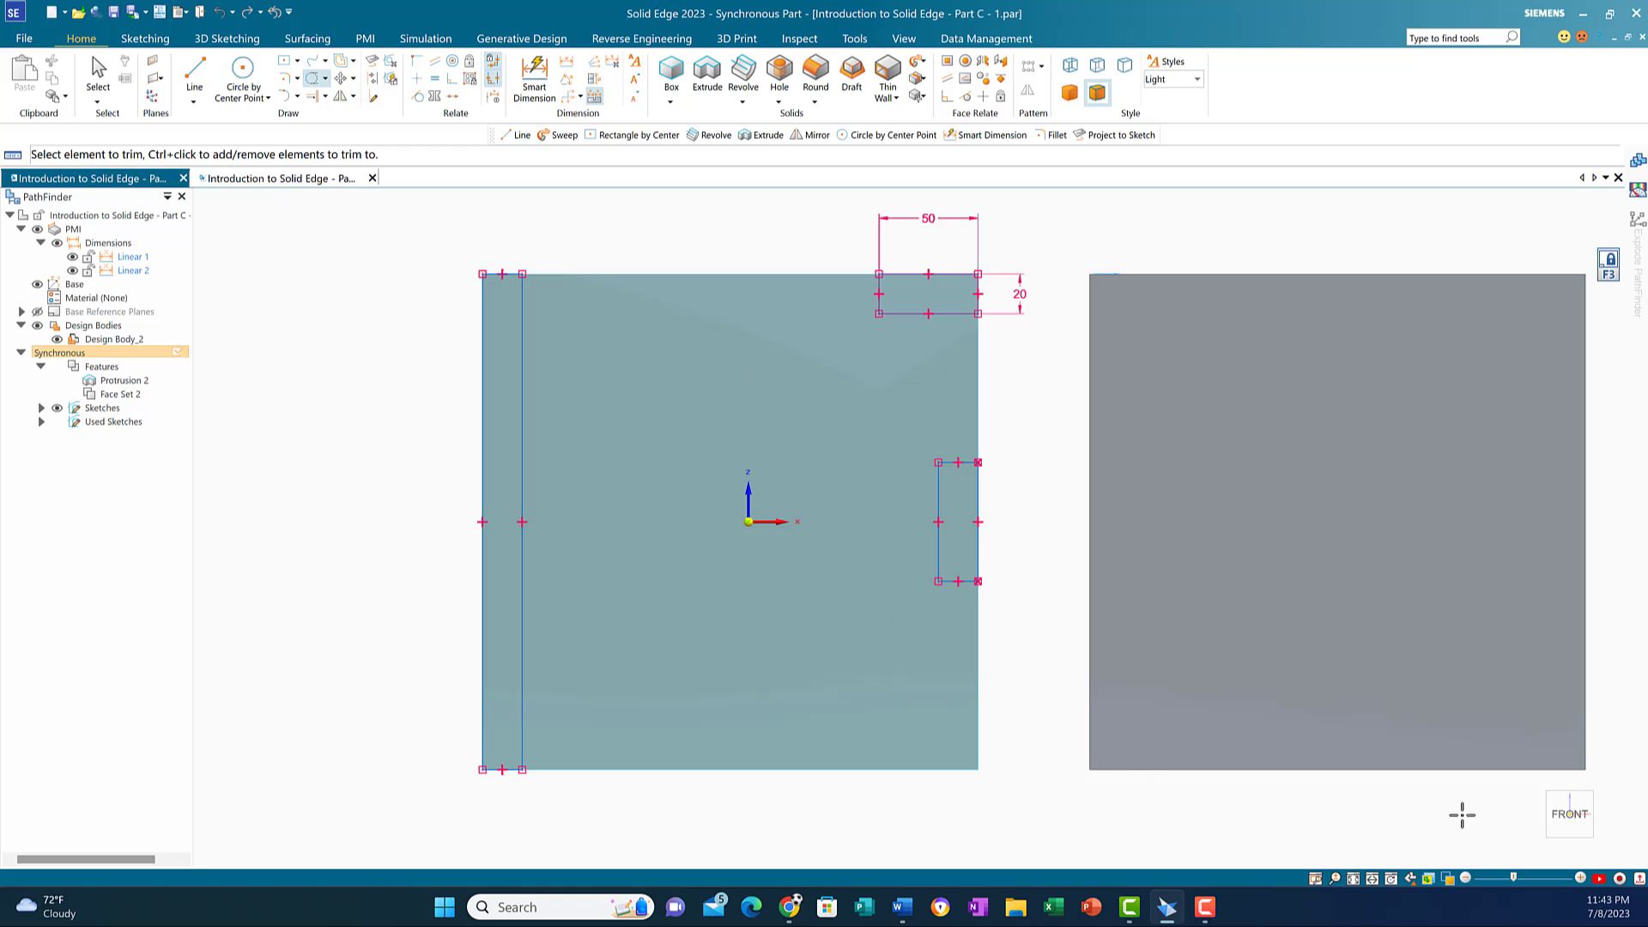
# Step: Extrude the left-edge, upper-right and right-edge rectangle regions together outward from the original plate's front face
pyautogui.click(1541, 852)
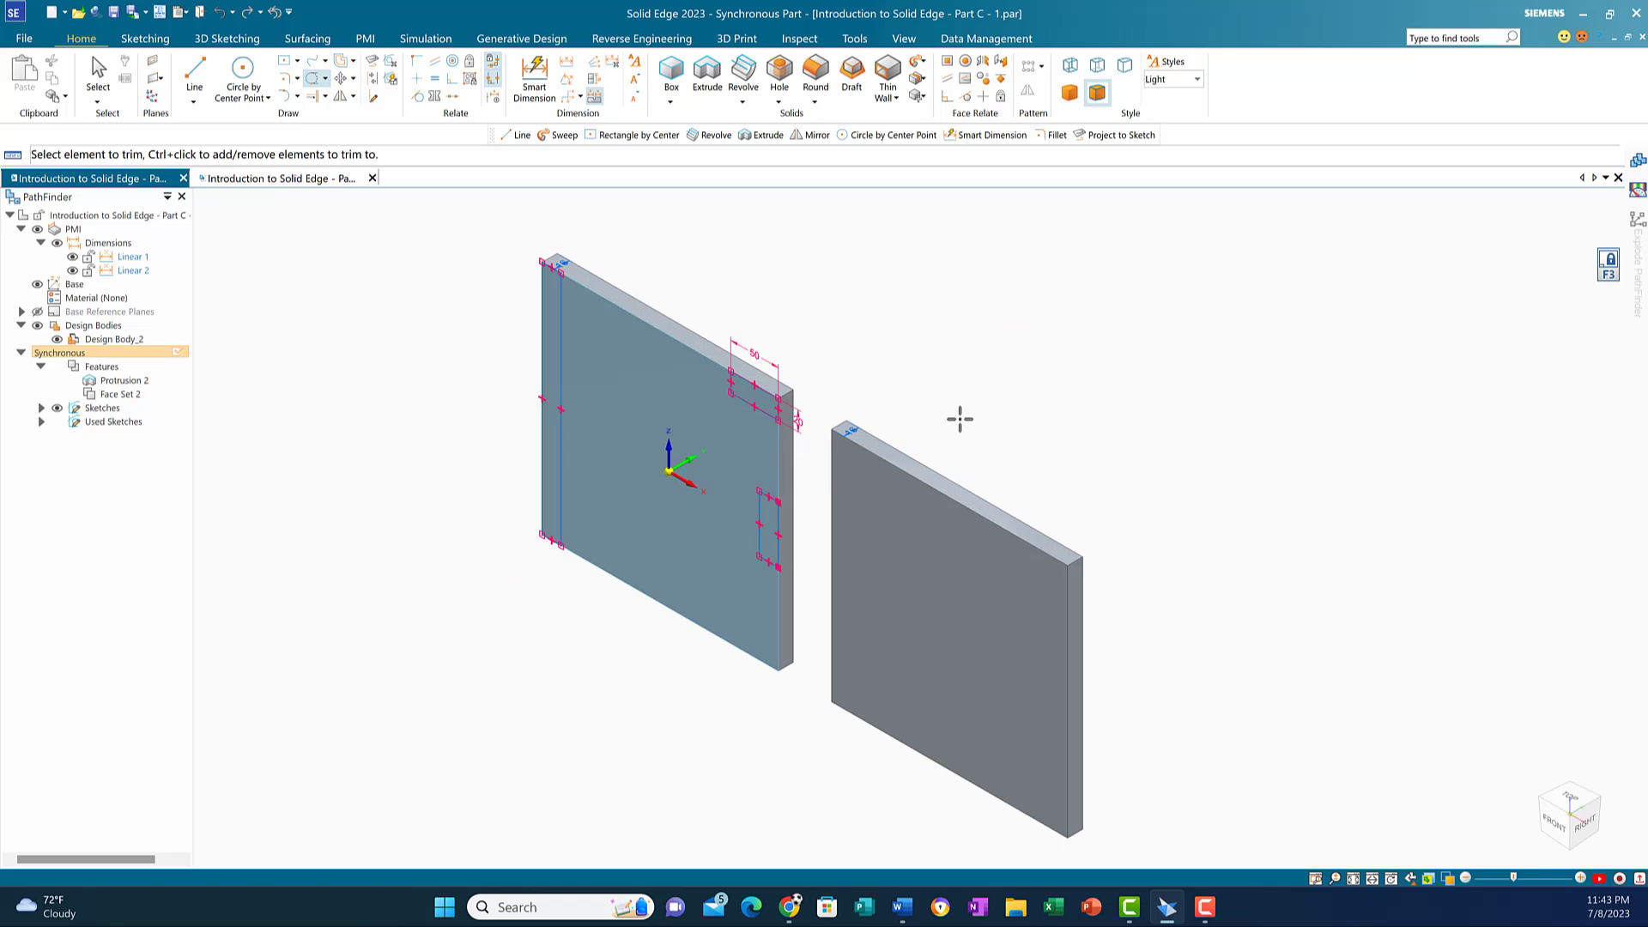
pyautogui.click(100, 96)
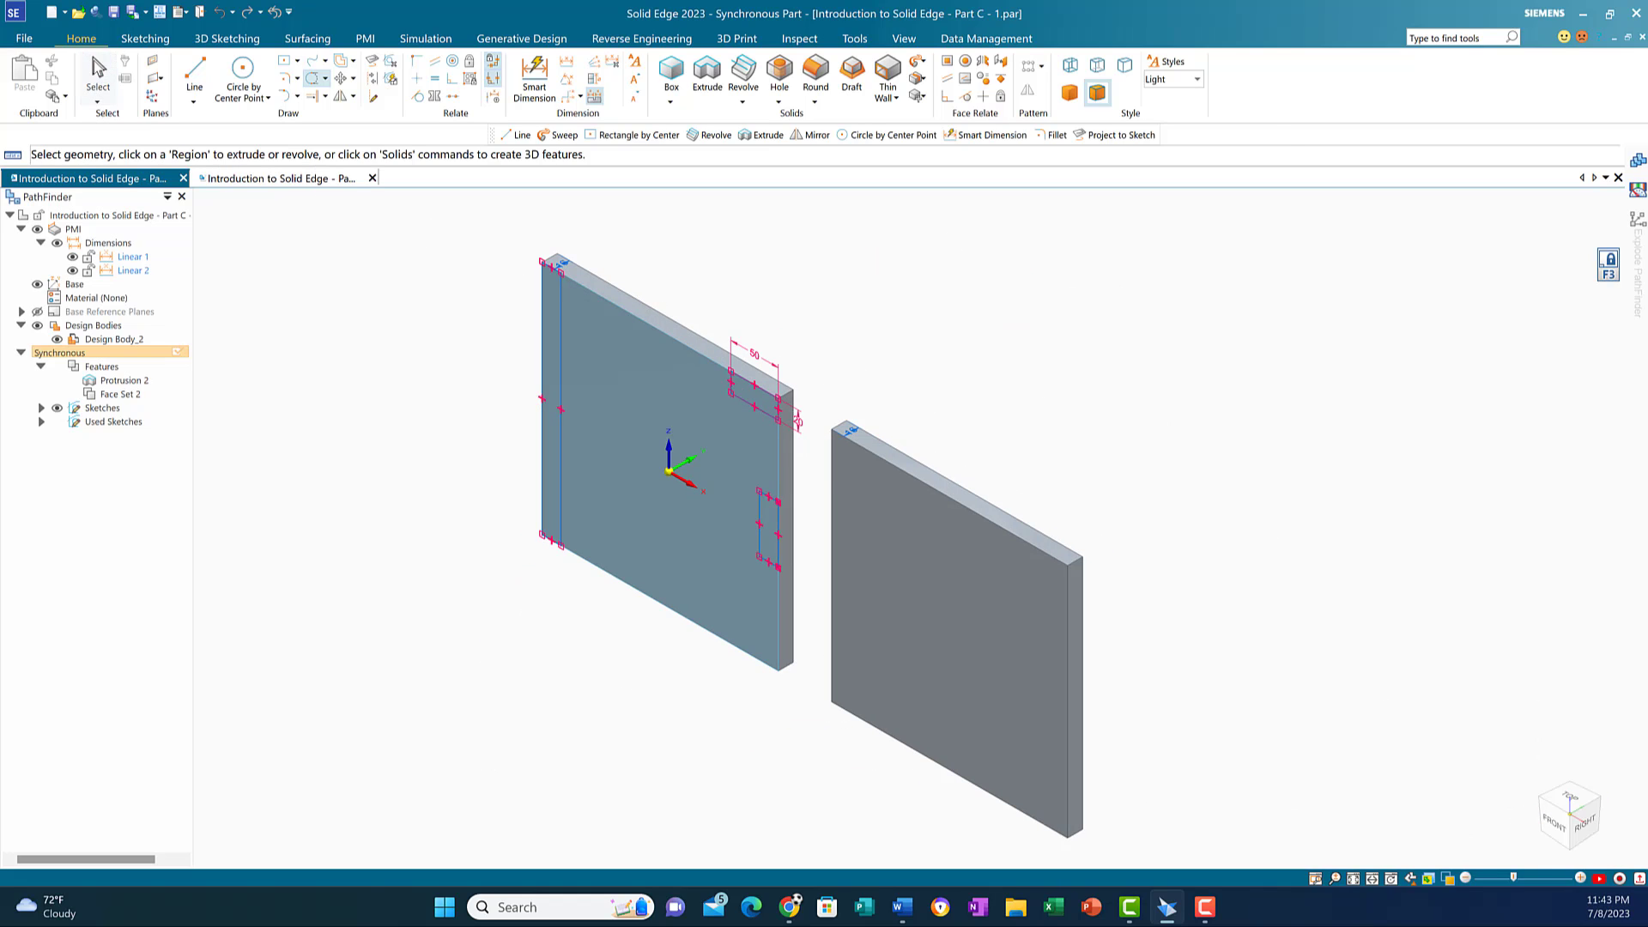
pyautogui.click(554, 334)
pyautogui.click(554, 341)
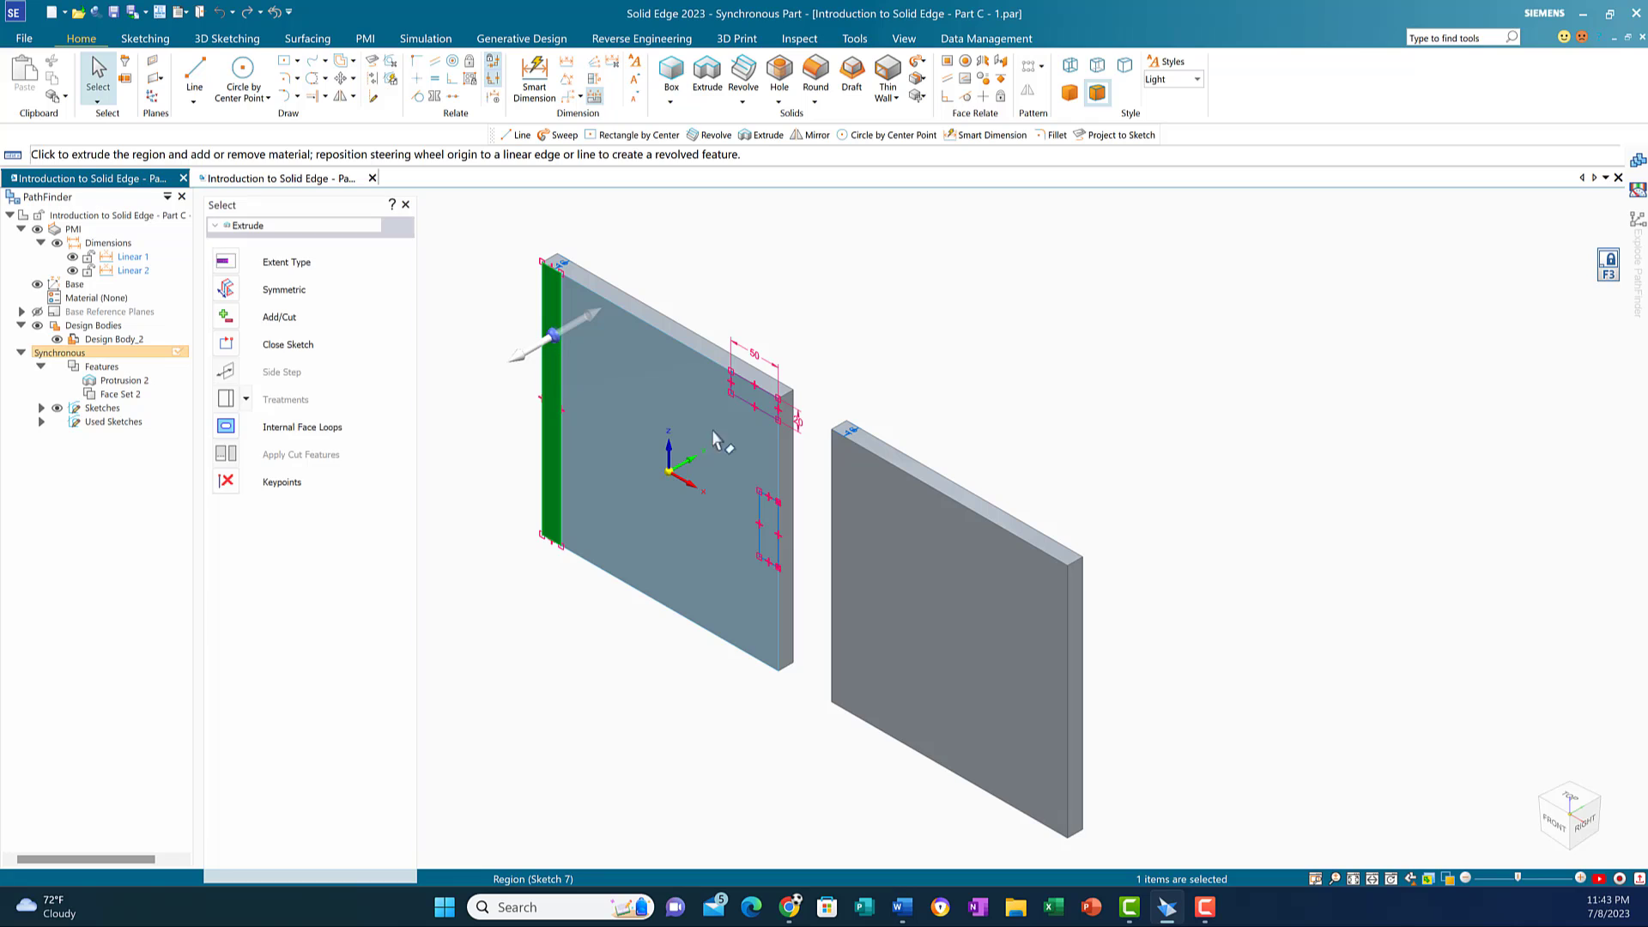
pyautogui.click(760, 403)
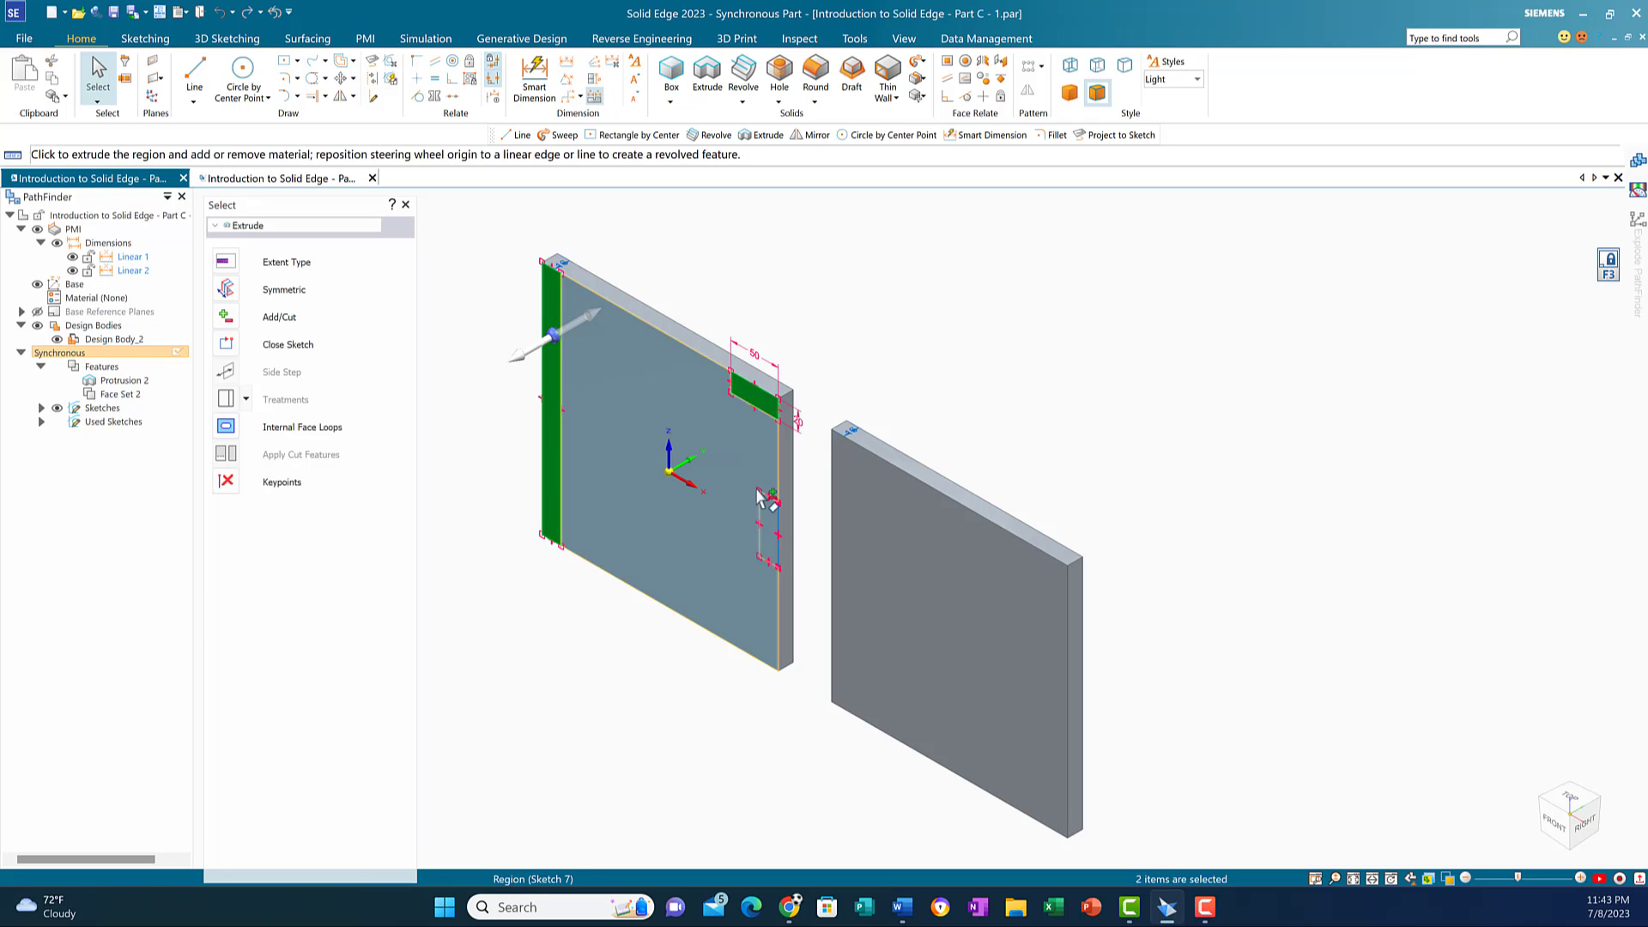
pyautogui.click(770, 541)
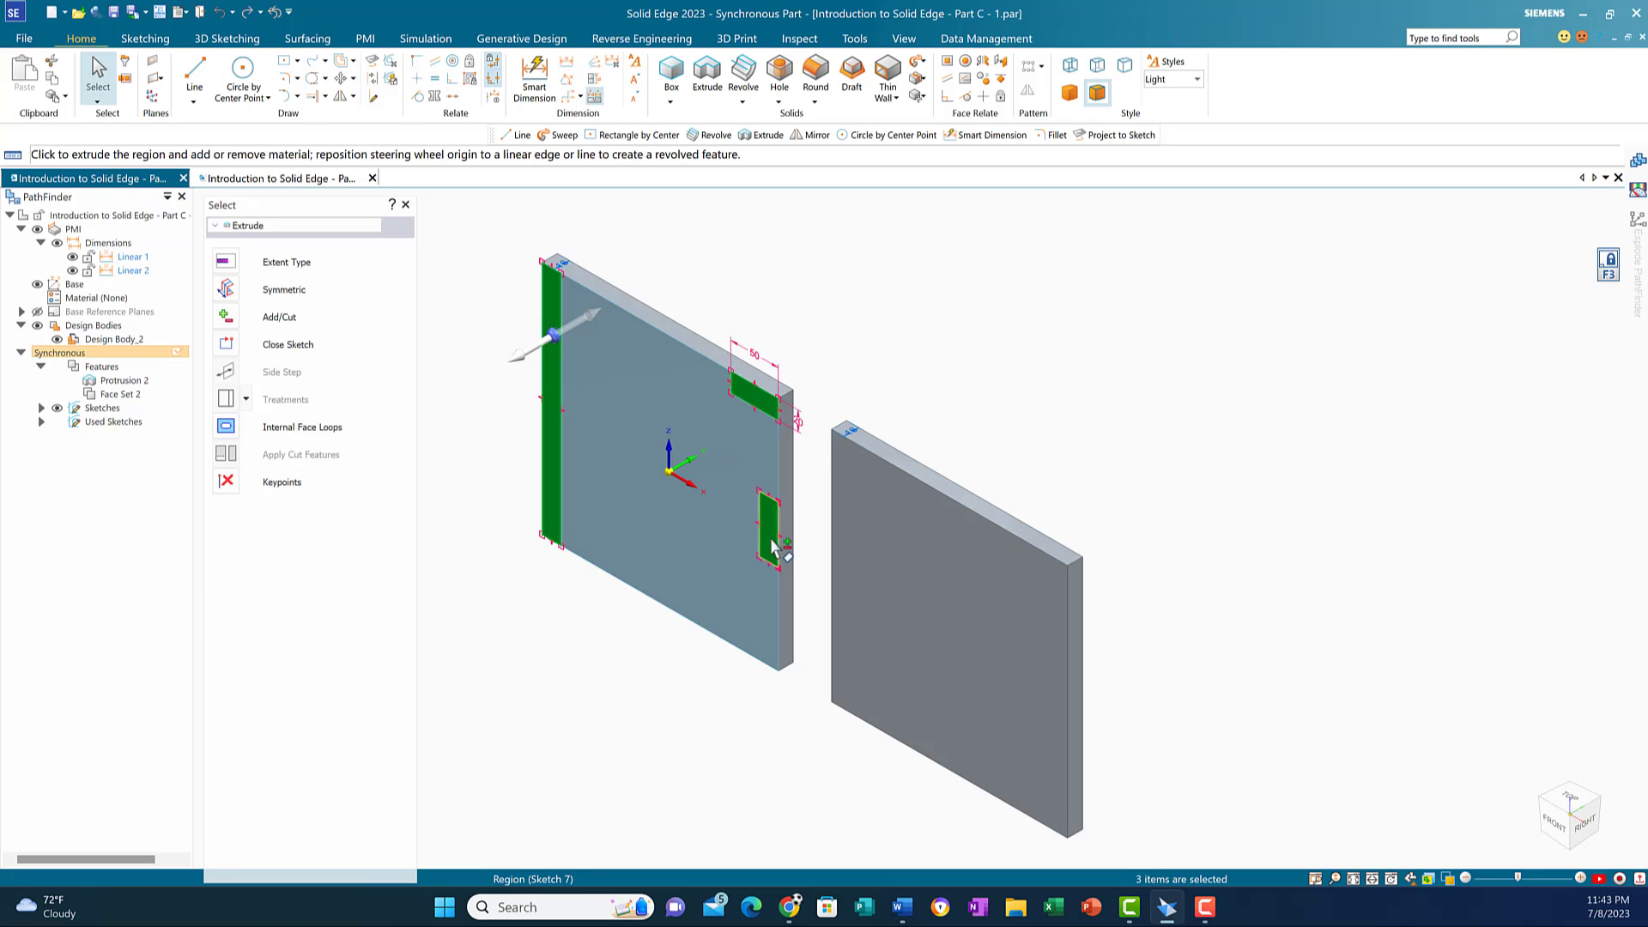
pyautogui.click(548, 340)
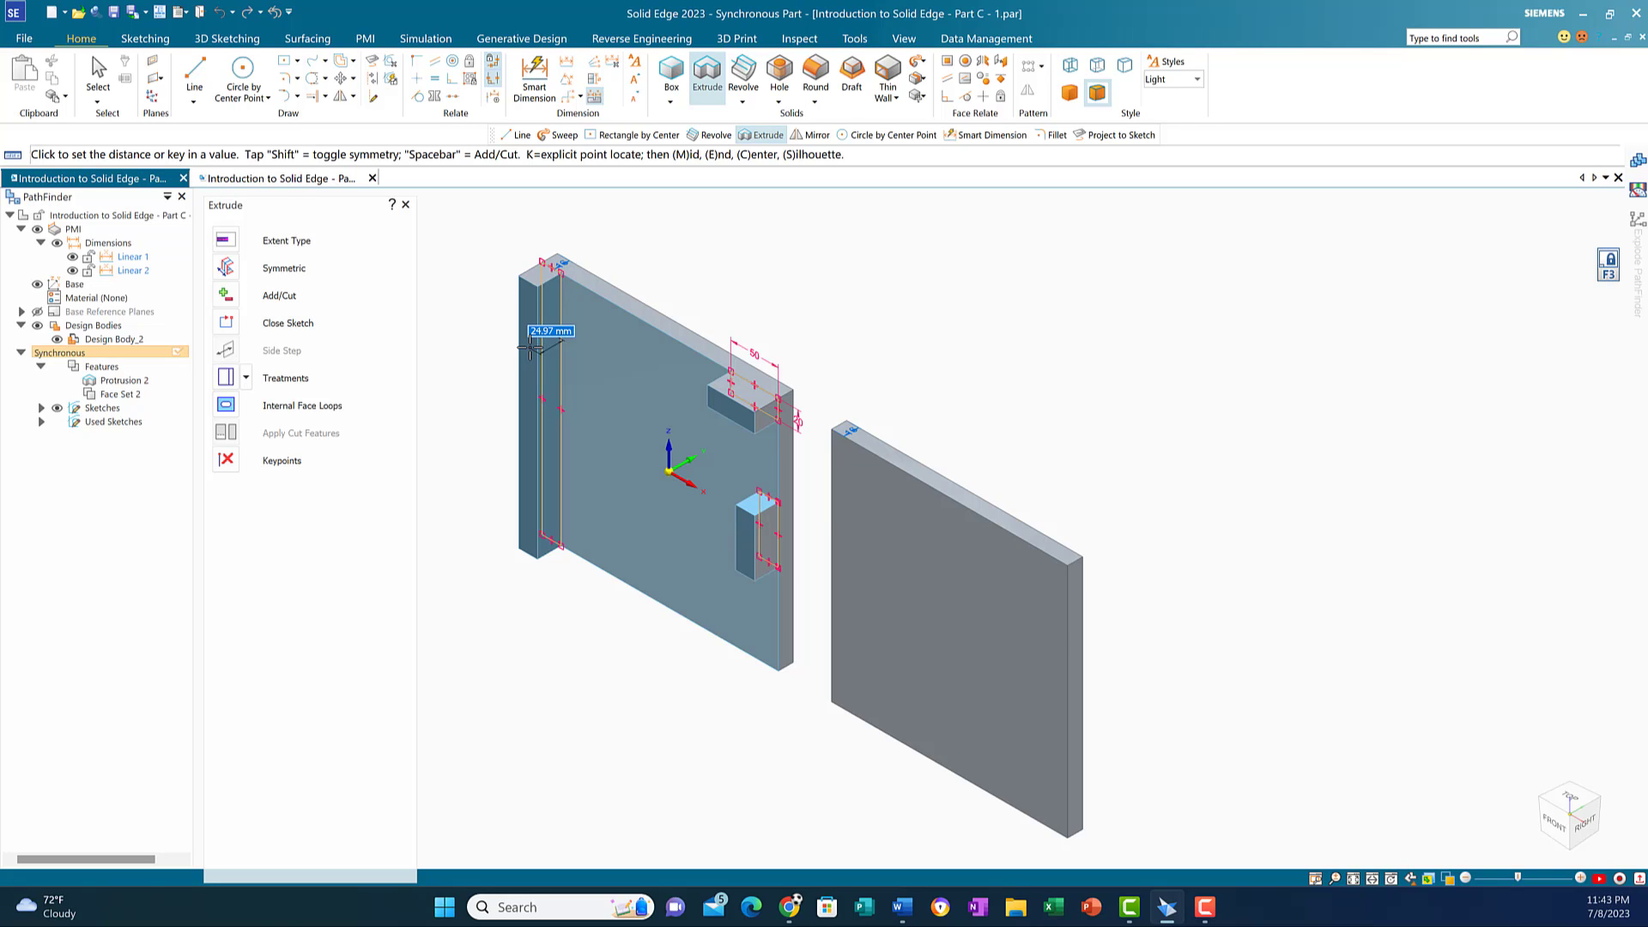
pyautogui.press('Return')
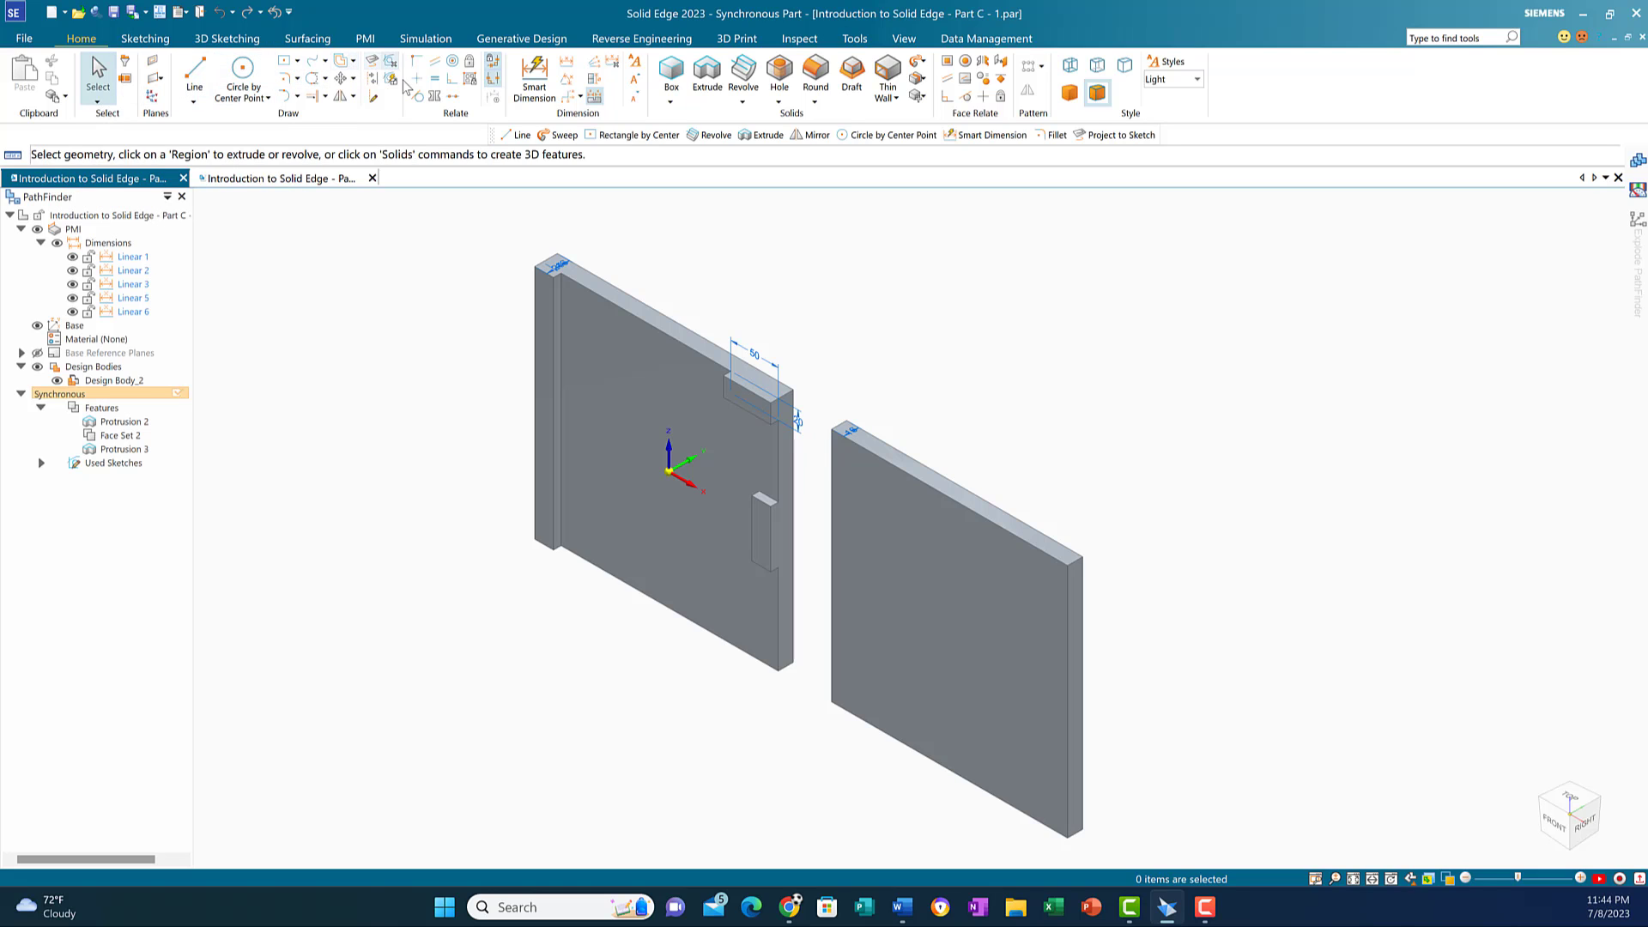
# Step: Undo the extrusion, the trim and all the rectangle sketches on the original plate's face
pyautogui.click(220, 13)
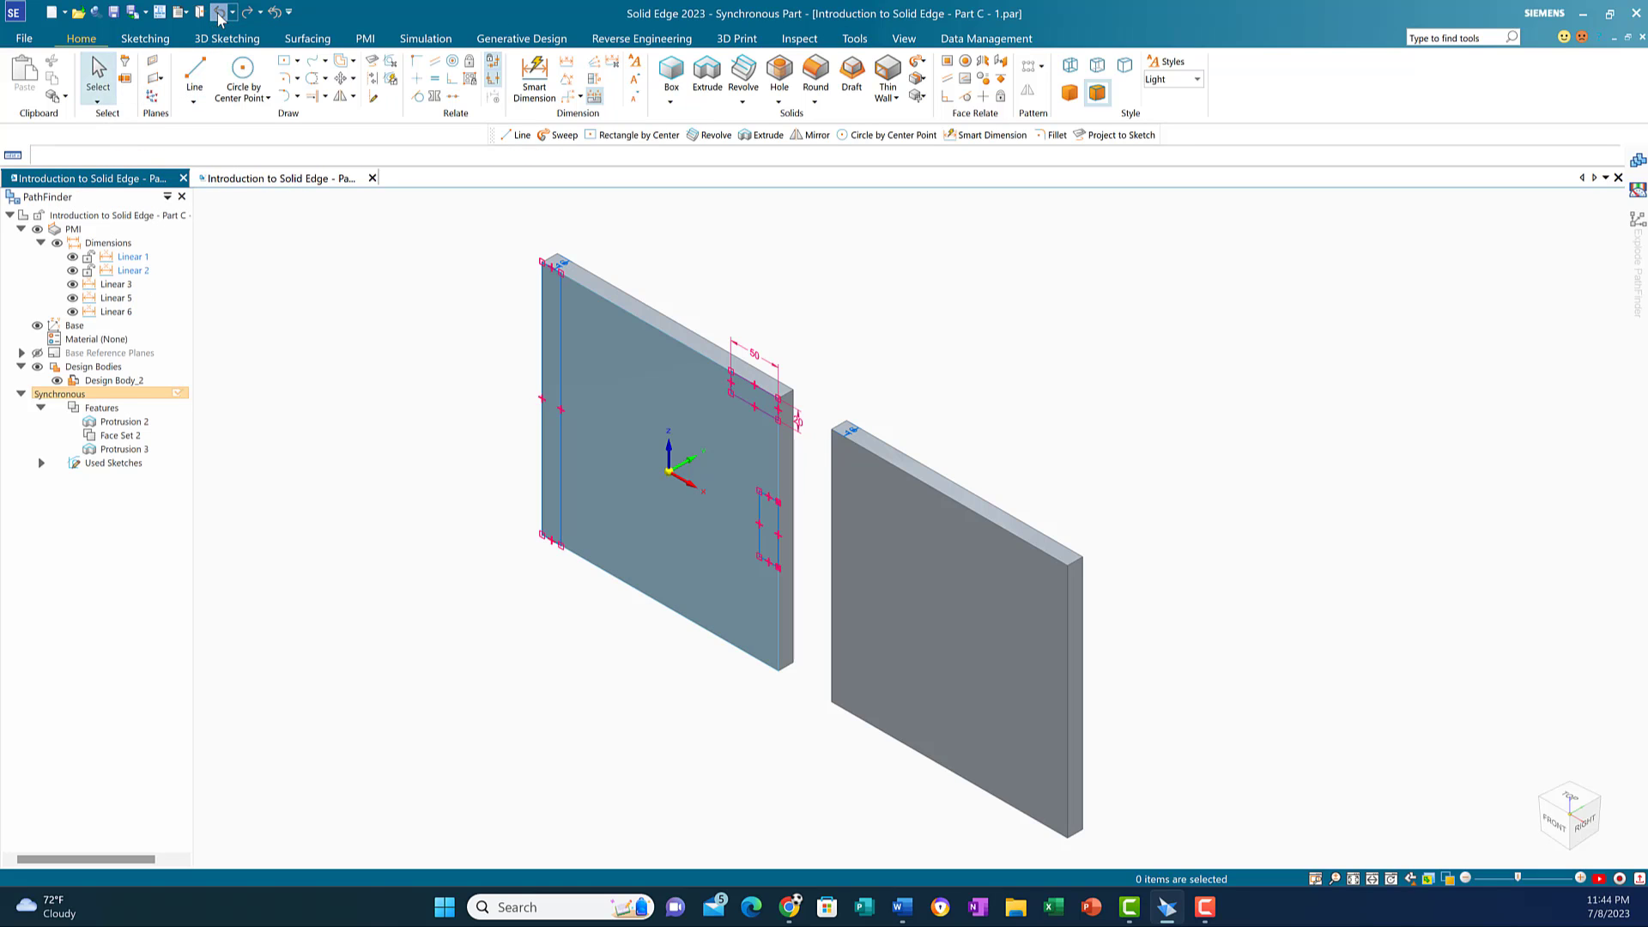
pyautogui.click(219, 13)
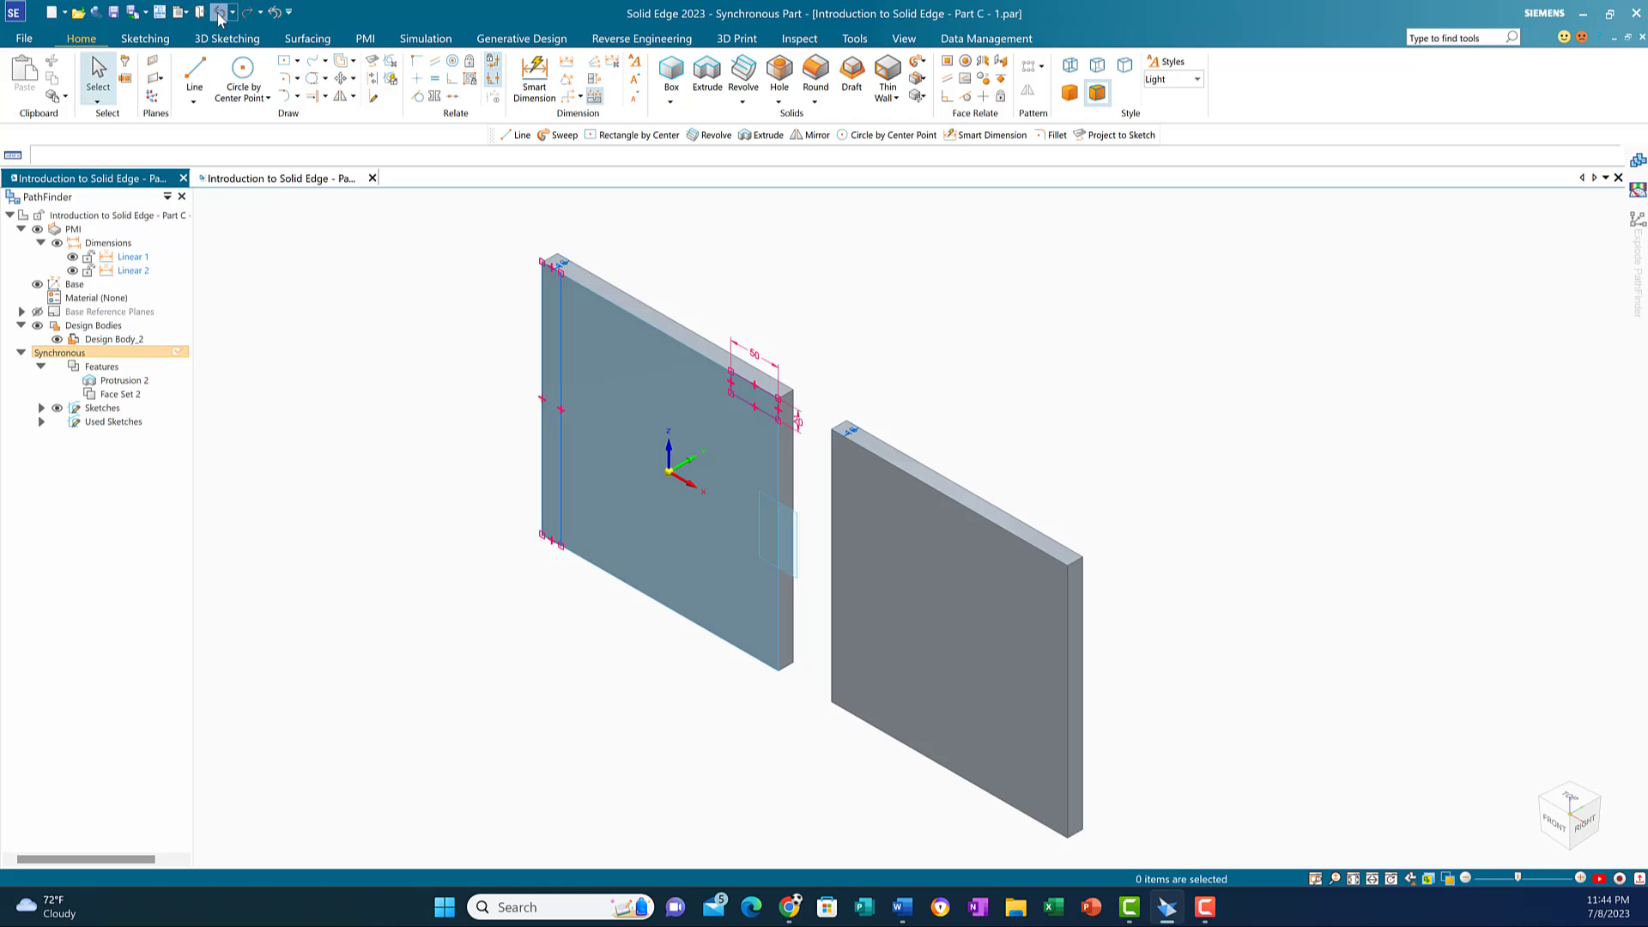
pyautogui.click(219, 13)
pyautogui.click(220, 13)
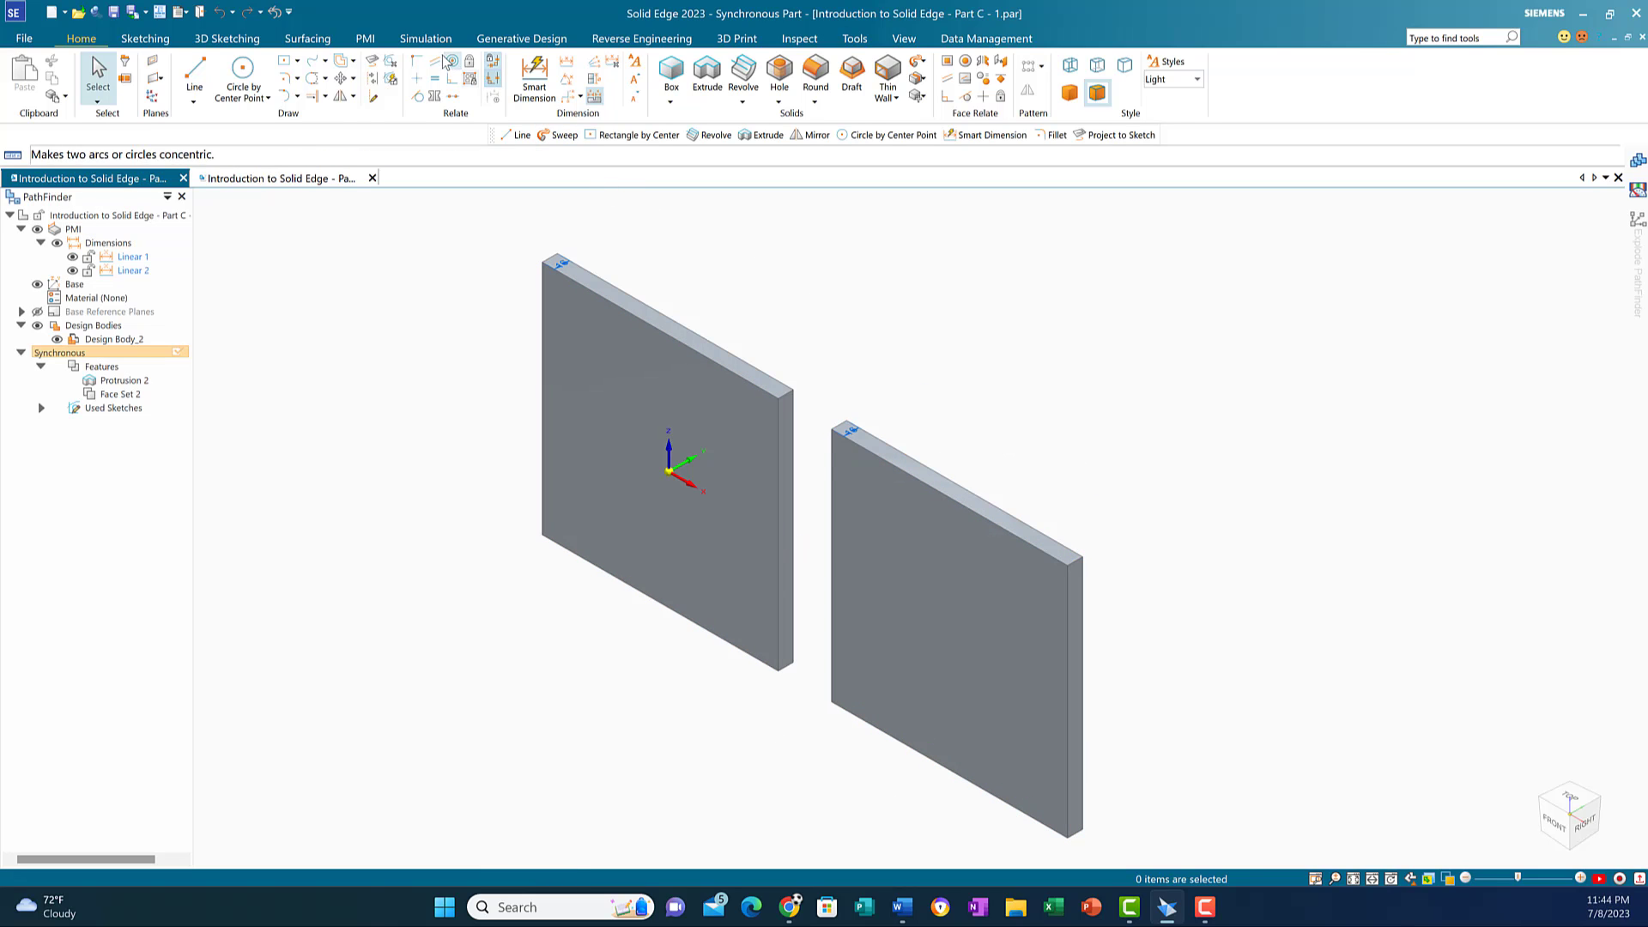
# Step: Round the four corner edges of the copied plate with a 50 mm radius
pyautogui.click(815, 76)
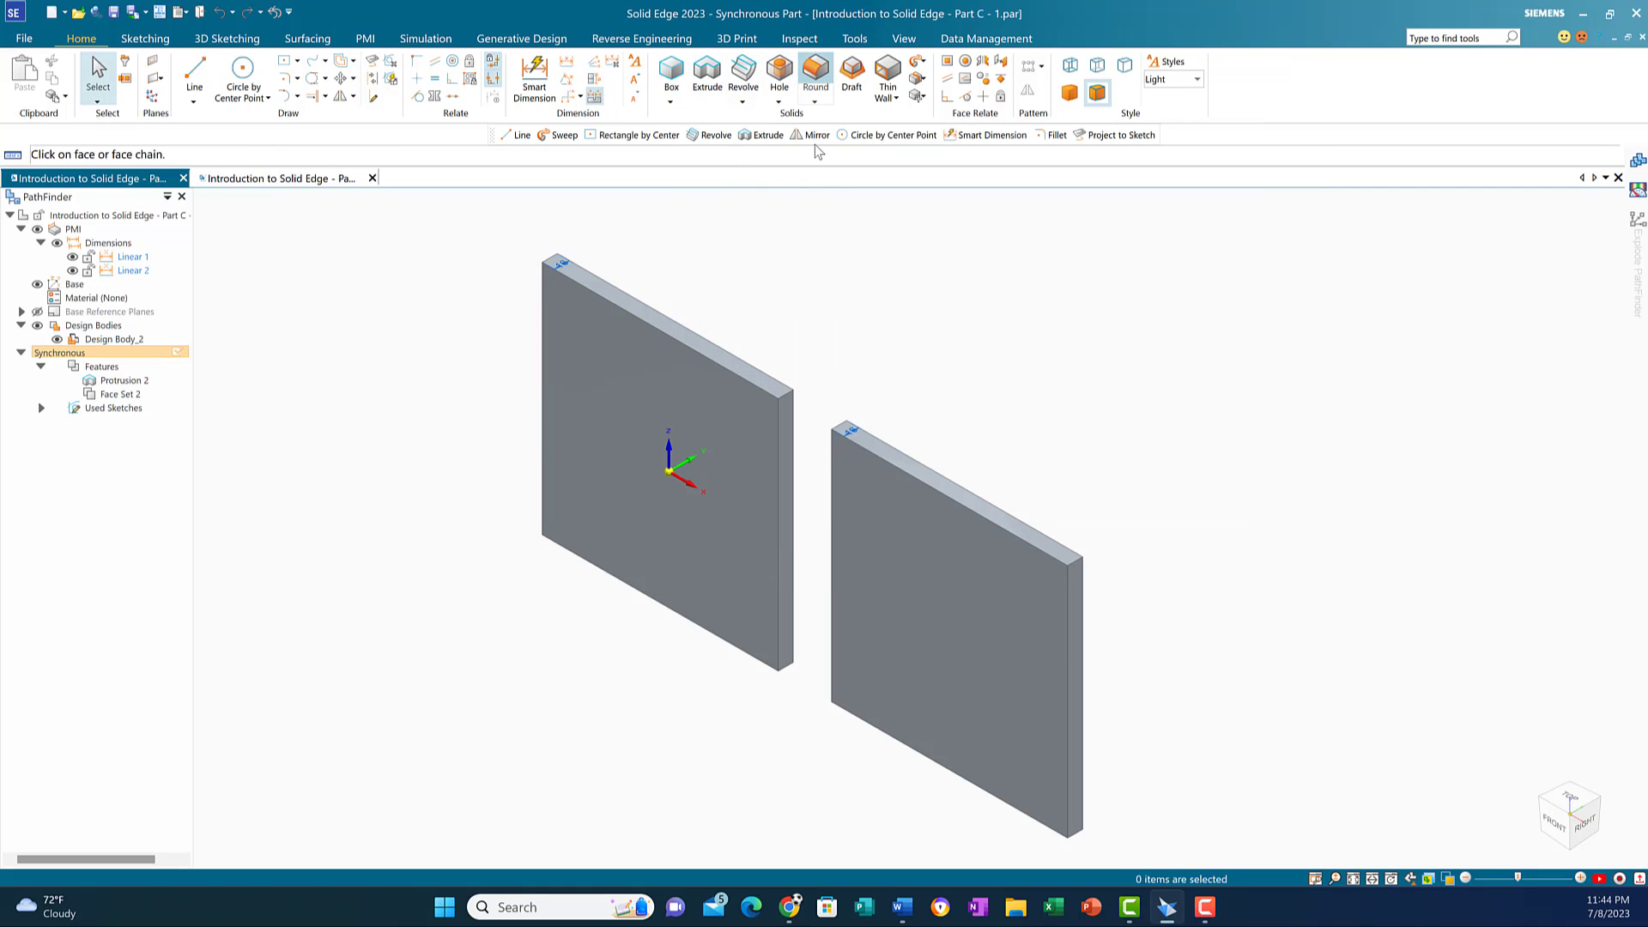
pyautogui.click(1076, 568)
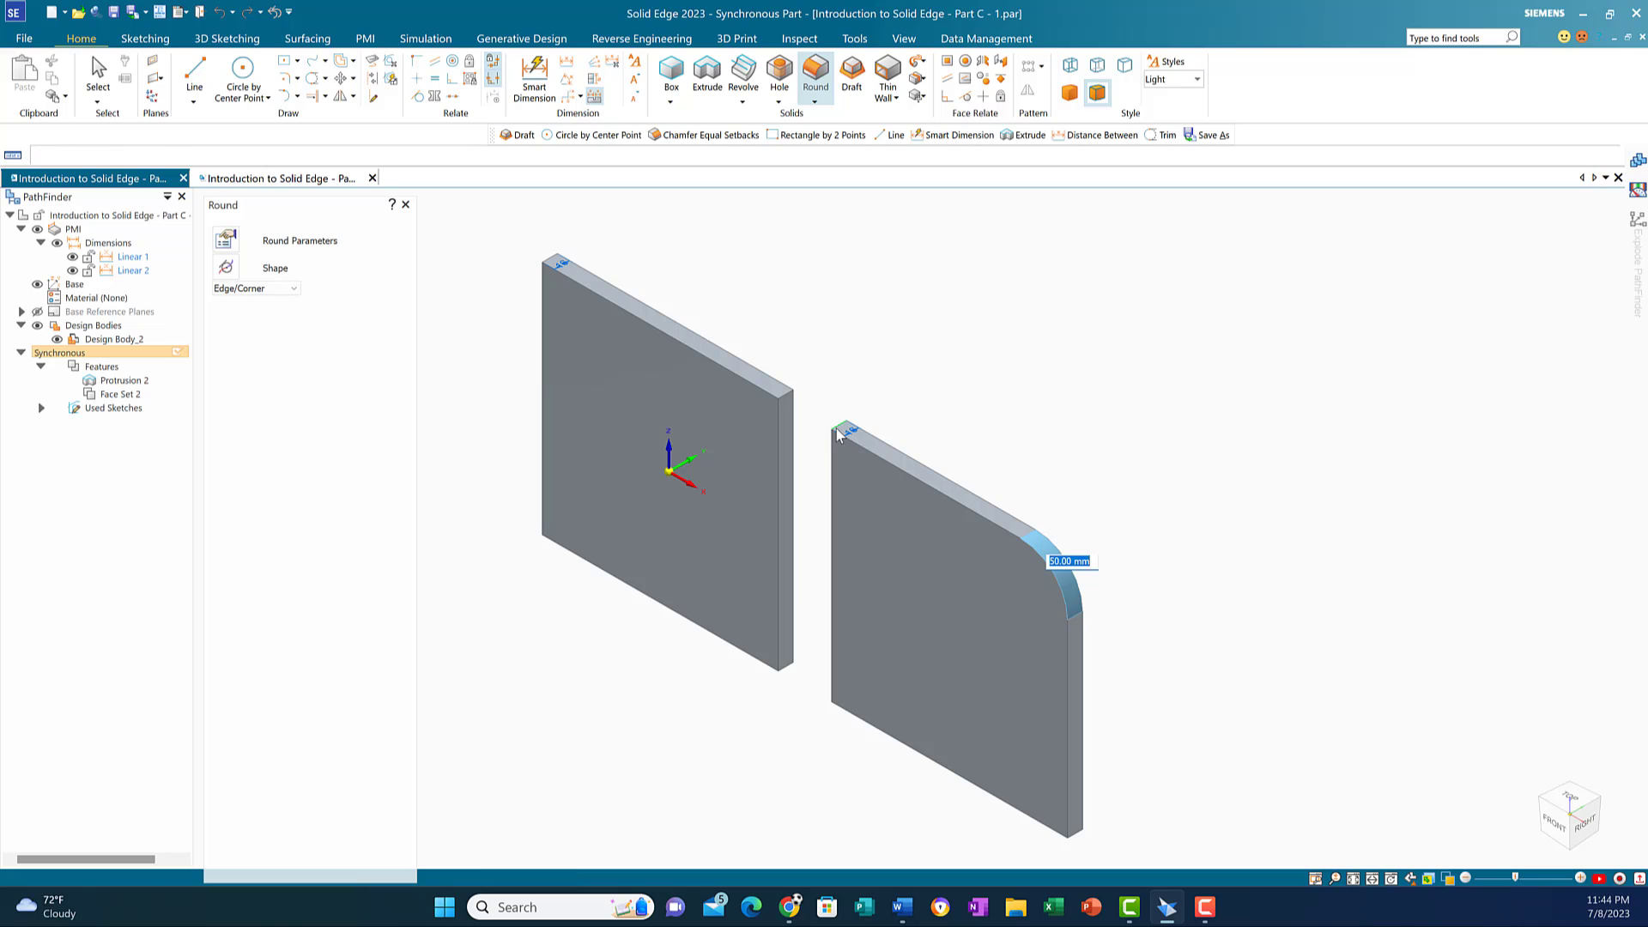
pyautogui.click(839, 435)
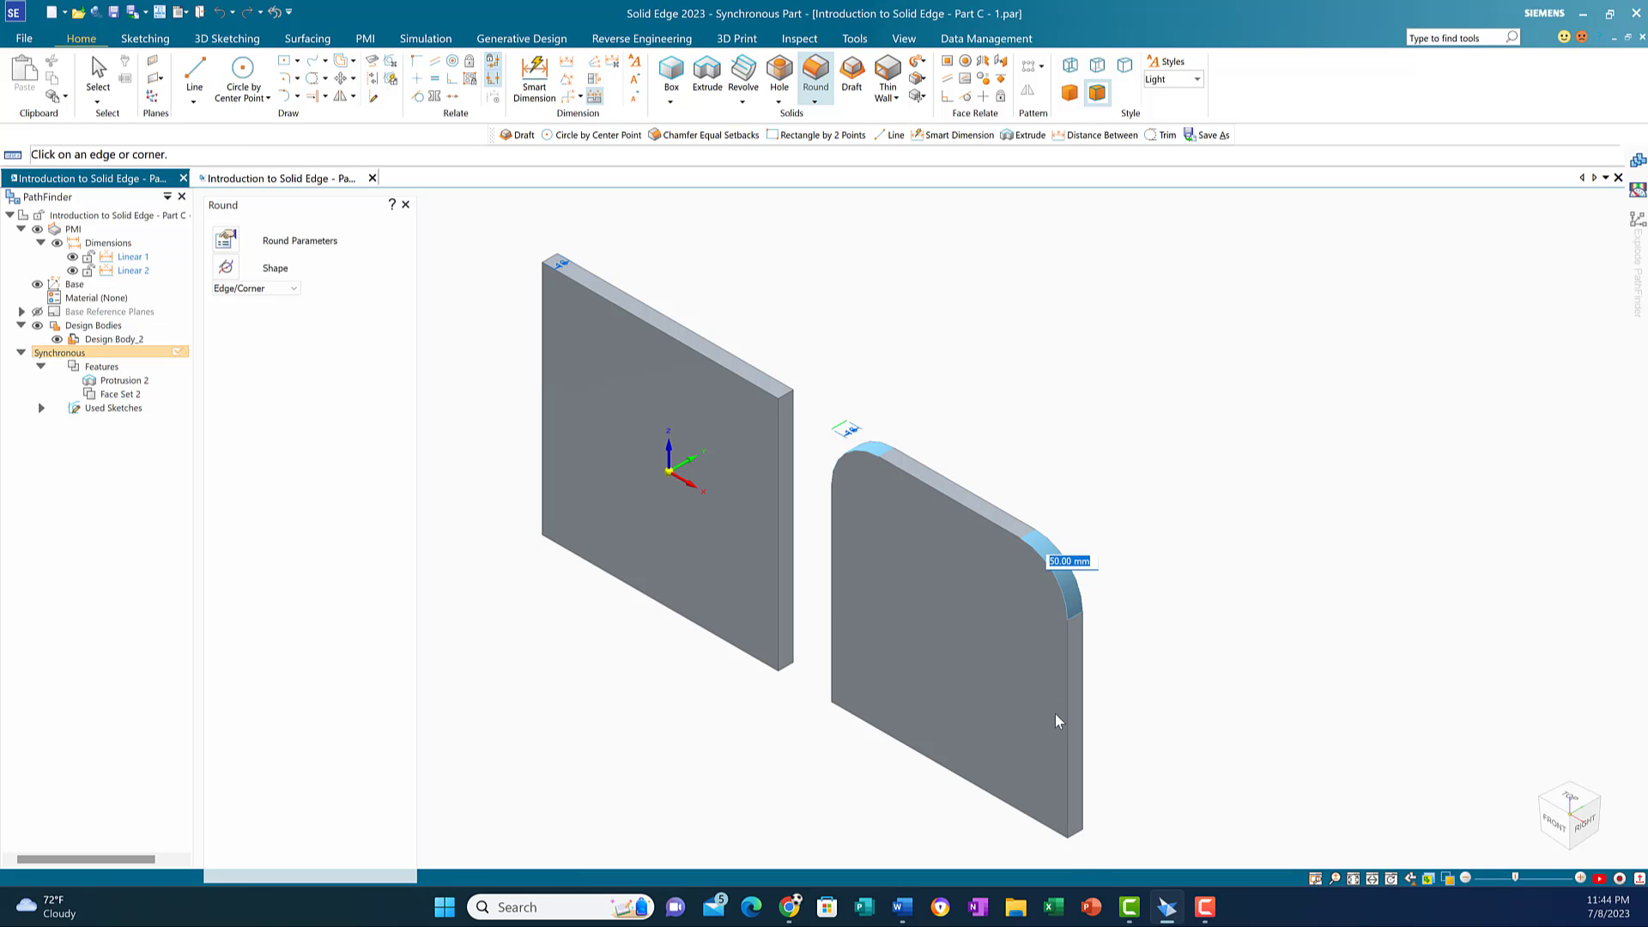
pyautogui.click(1078, 836)
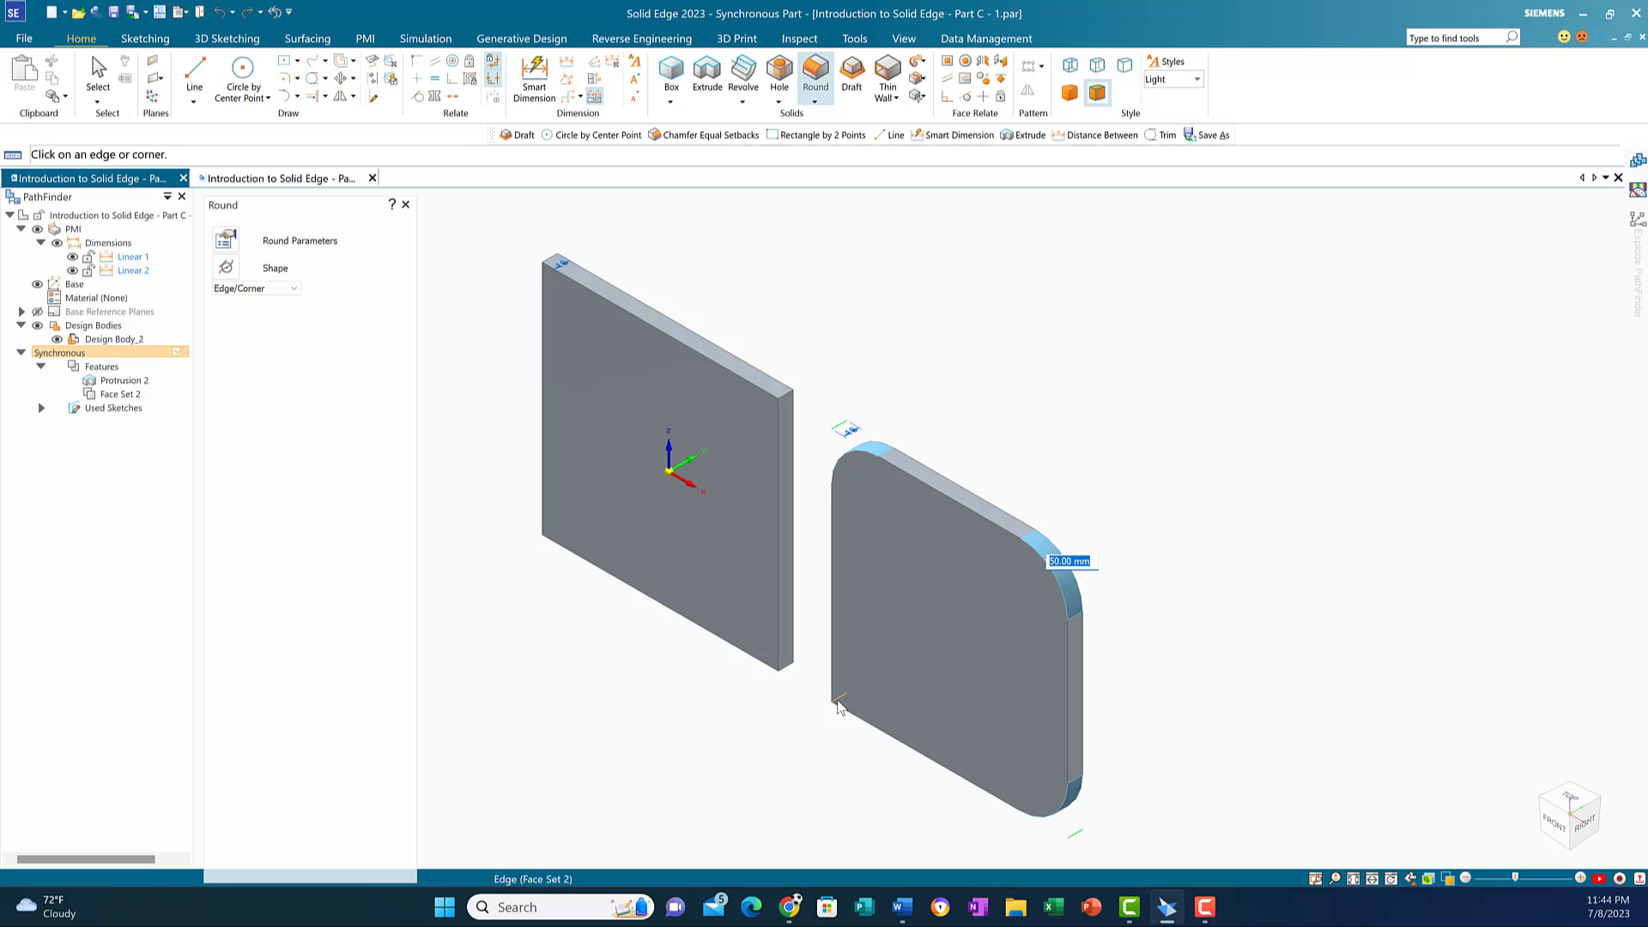
pyautogui.click(838, 701)
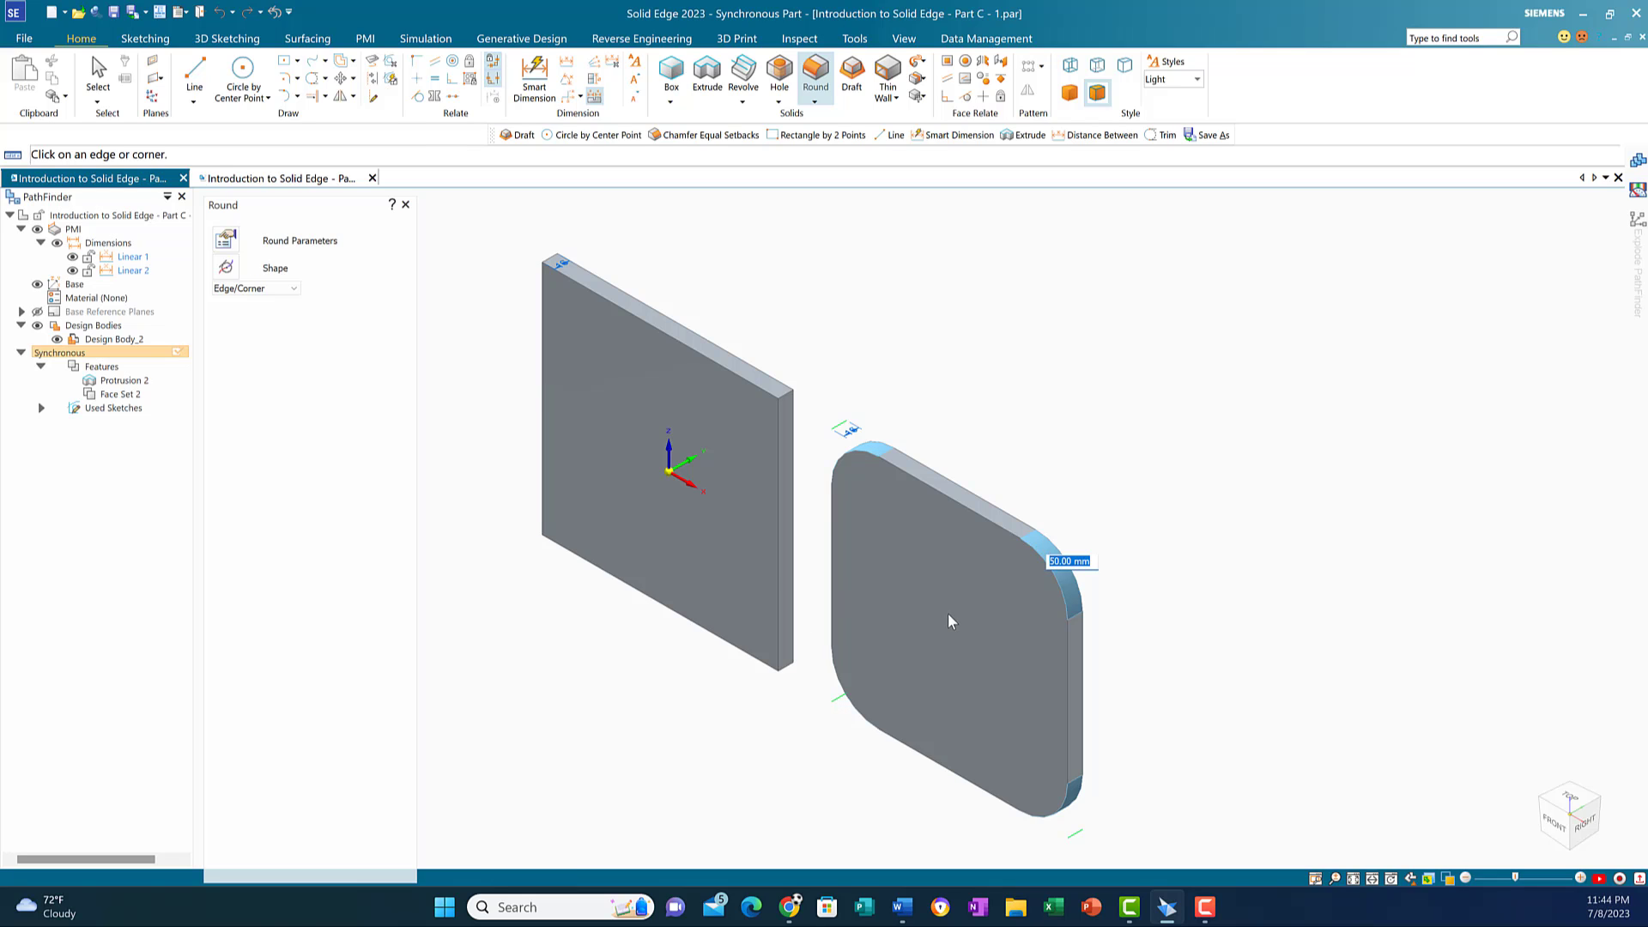
# Step: Sketch a rectangle by center, 20 mm wide and 50 mm high, on the center point of the copied plate's upper-right round
pyautogui.click(1555, 828)
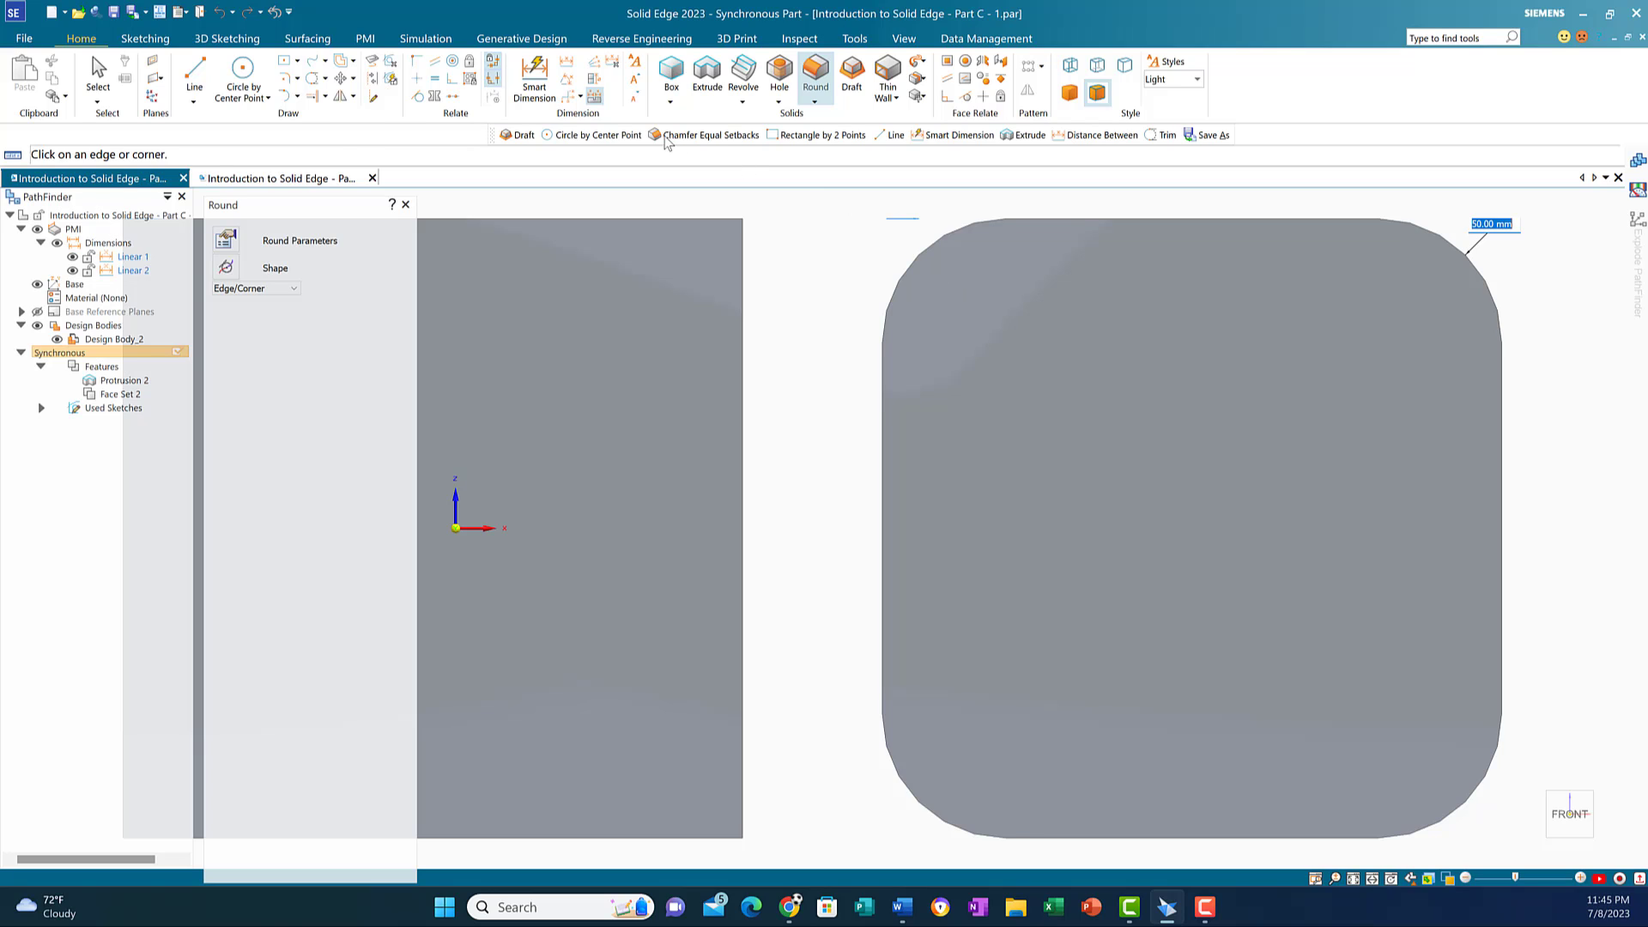
pyautogui.click(290, 62)
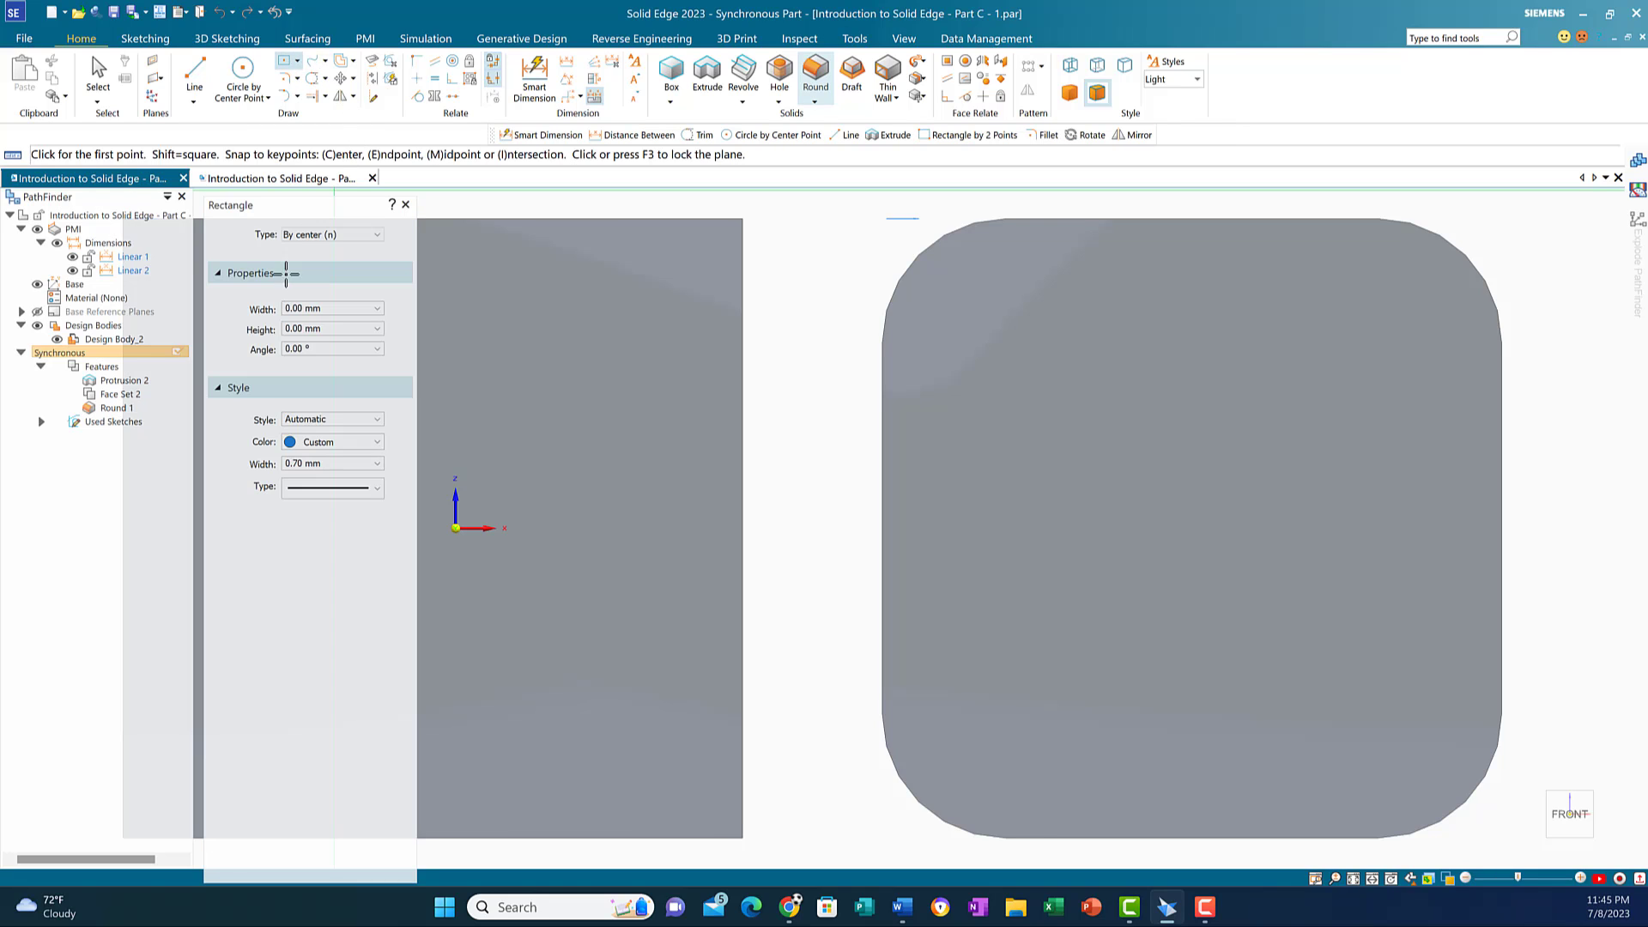
pyautogui.click(297, 309)
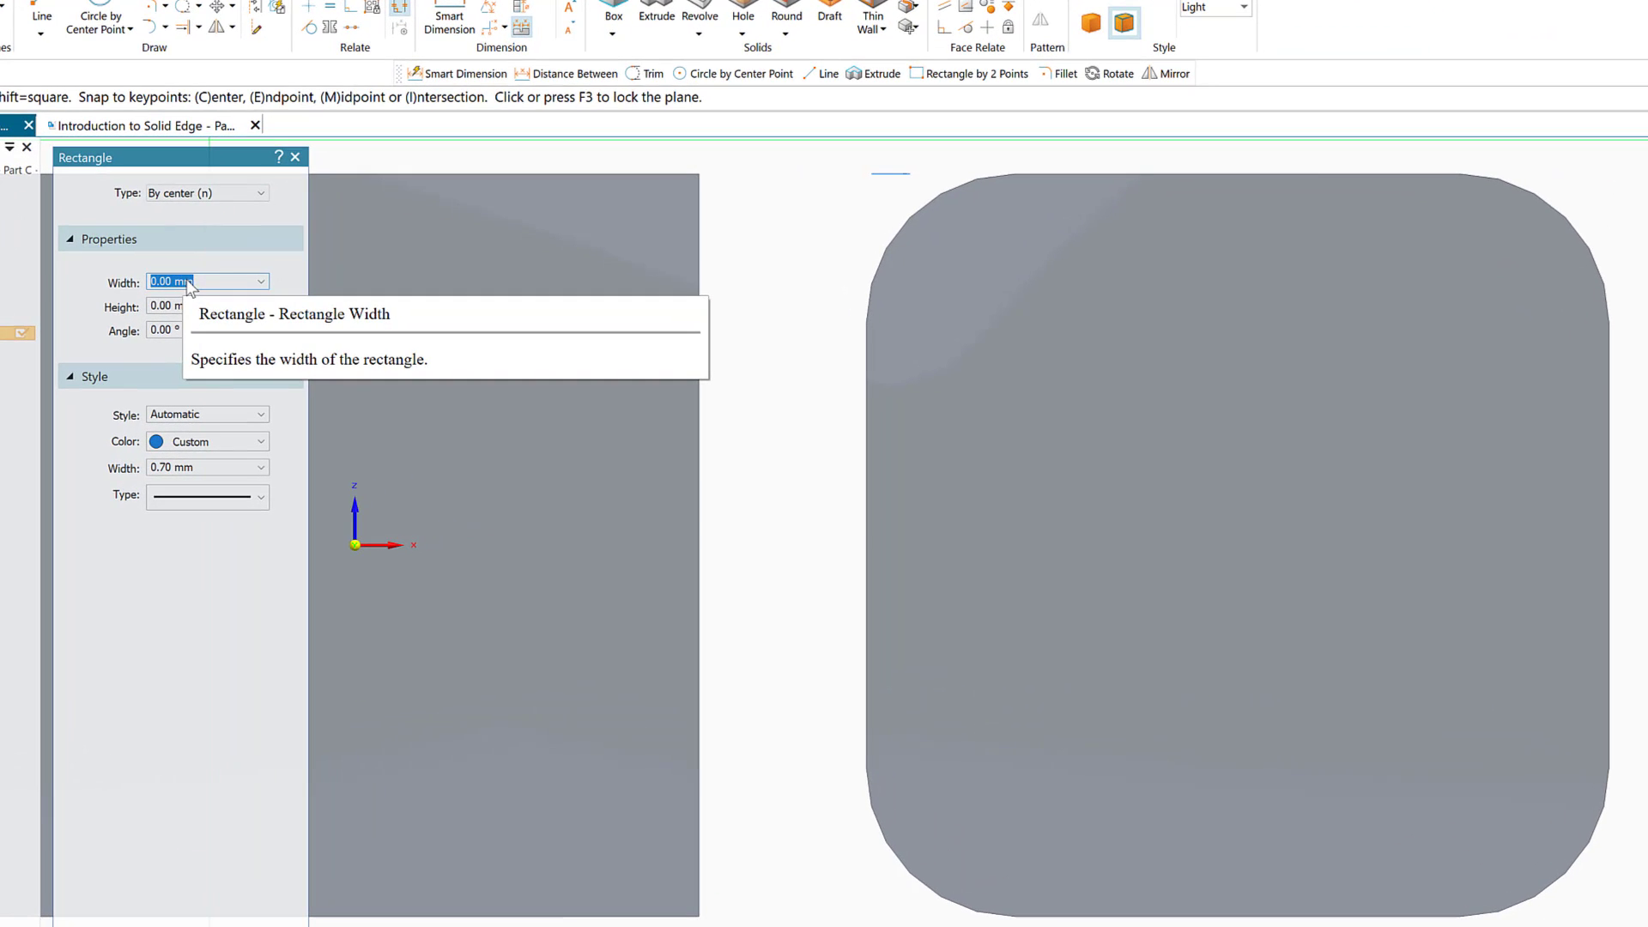
pyautogui.write('2')
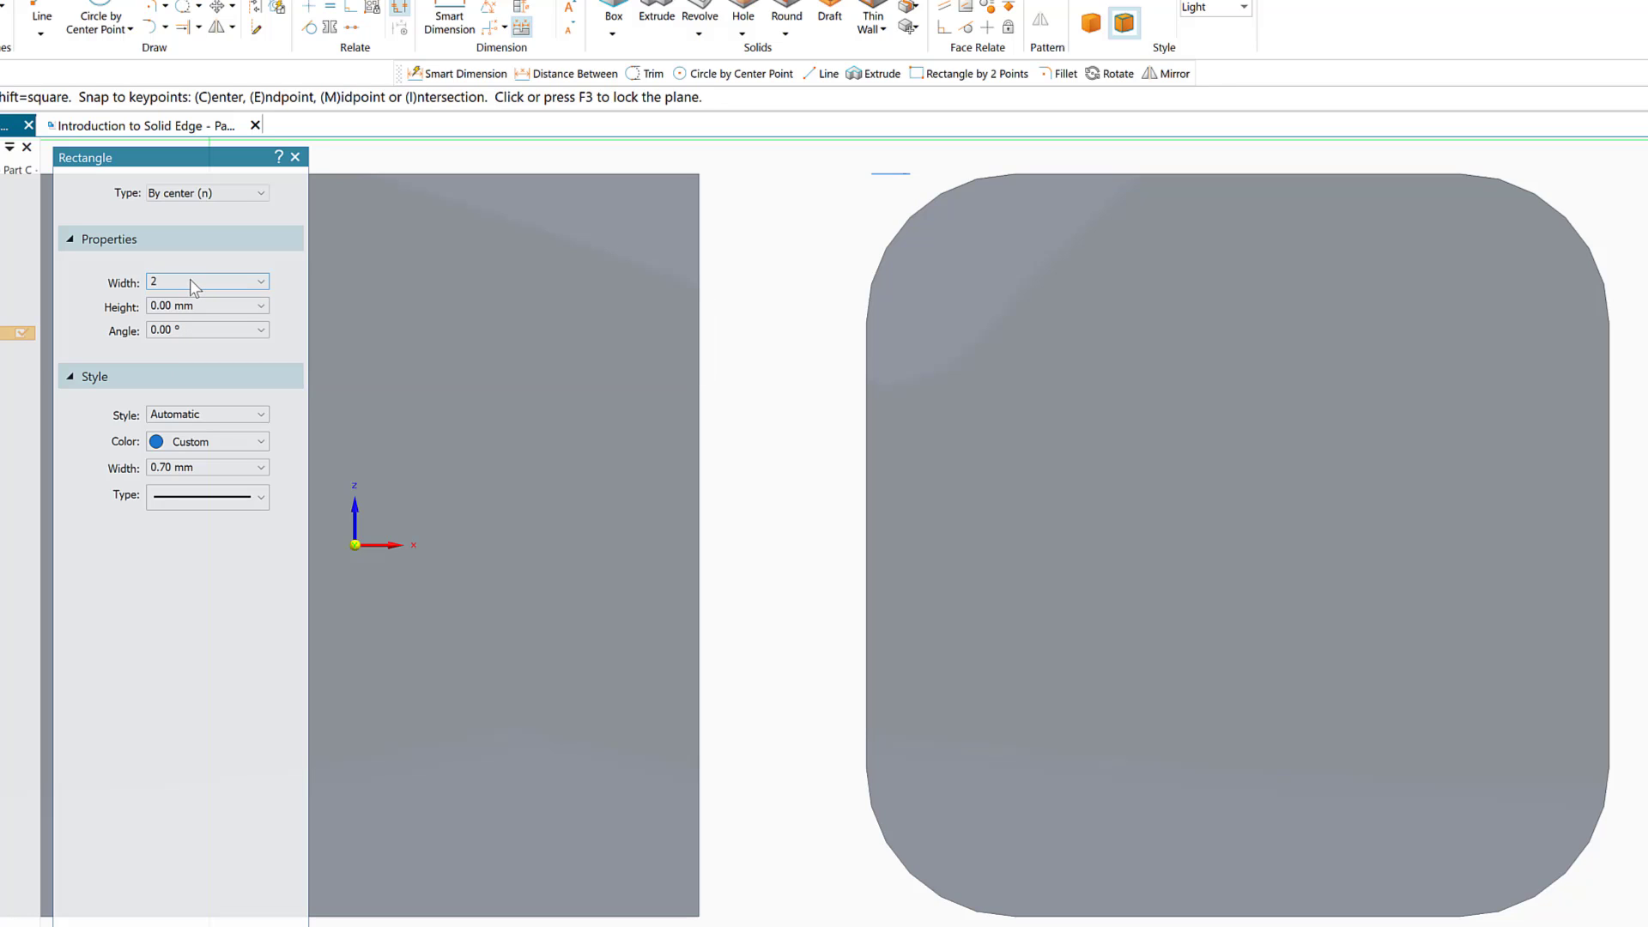
pyautogui.write('0')
pyautogui.press('Return')
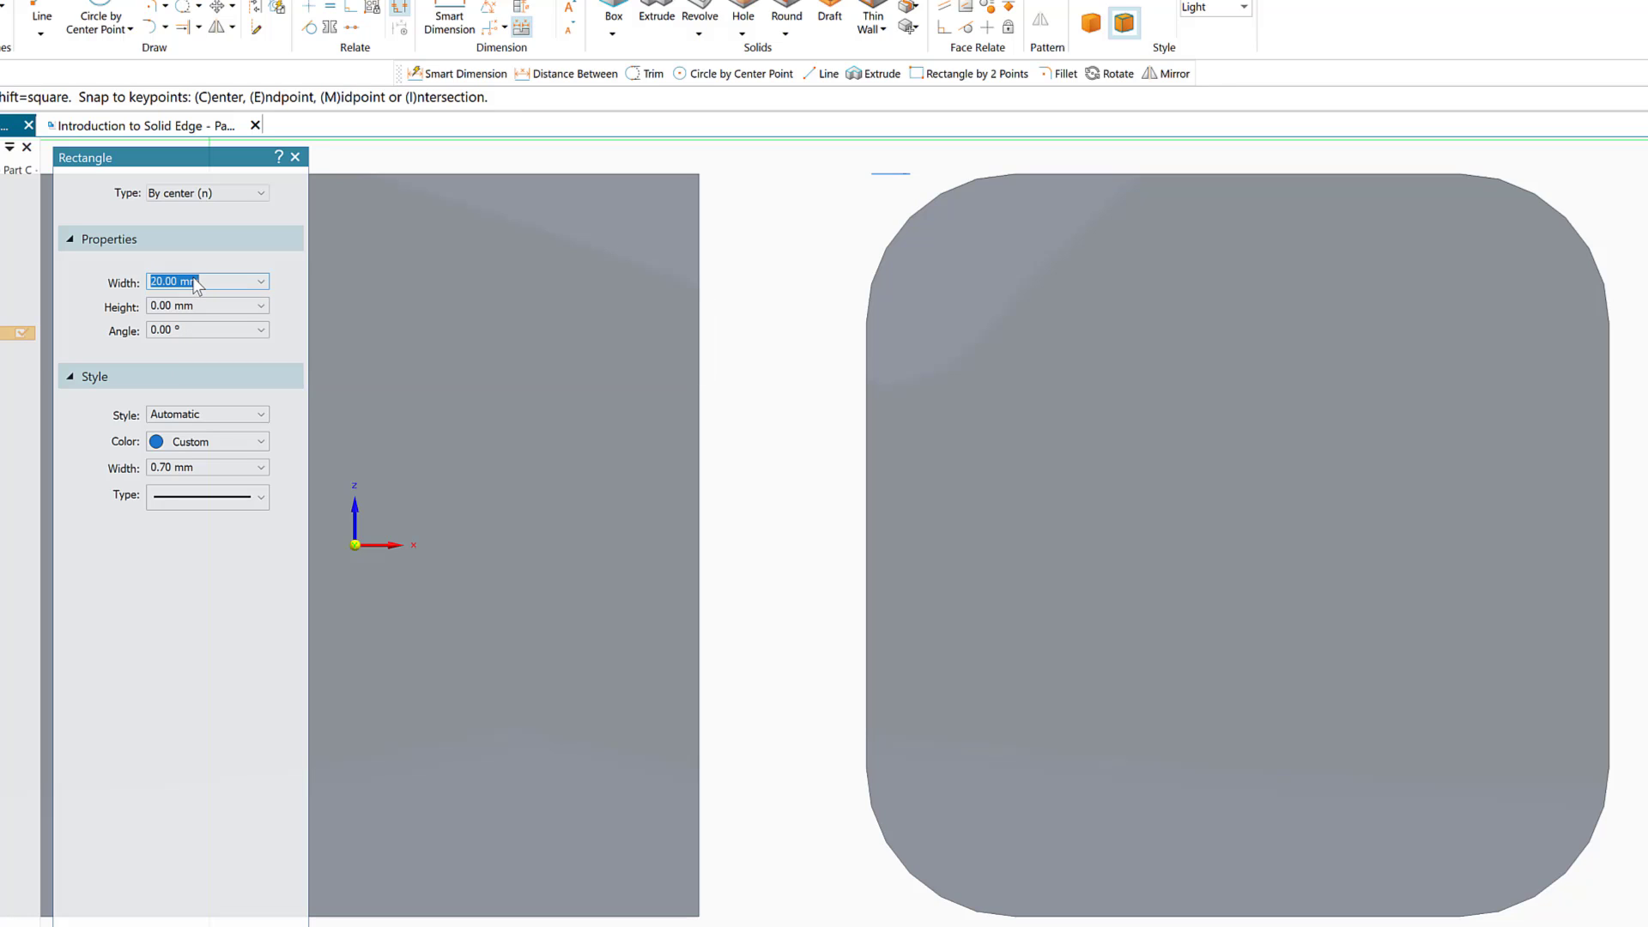
pyautogui.click(162, 307)
pyautogui.write('5')
pyautogui.click(208, 329)
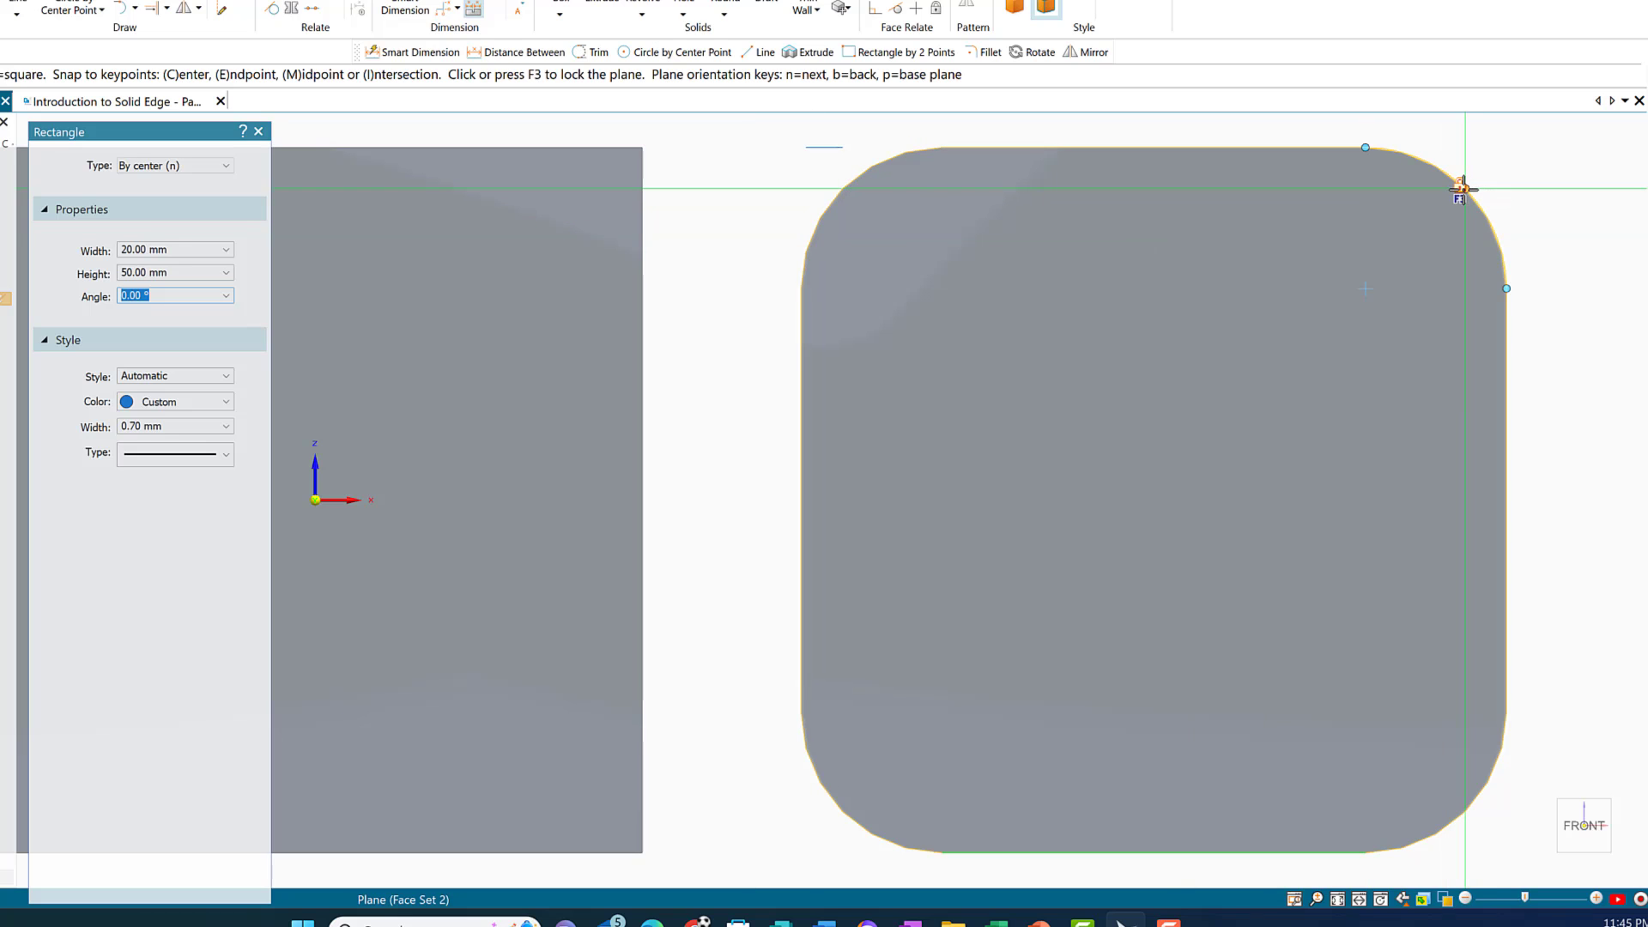
pyautogui.press('F3')
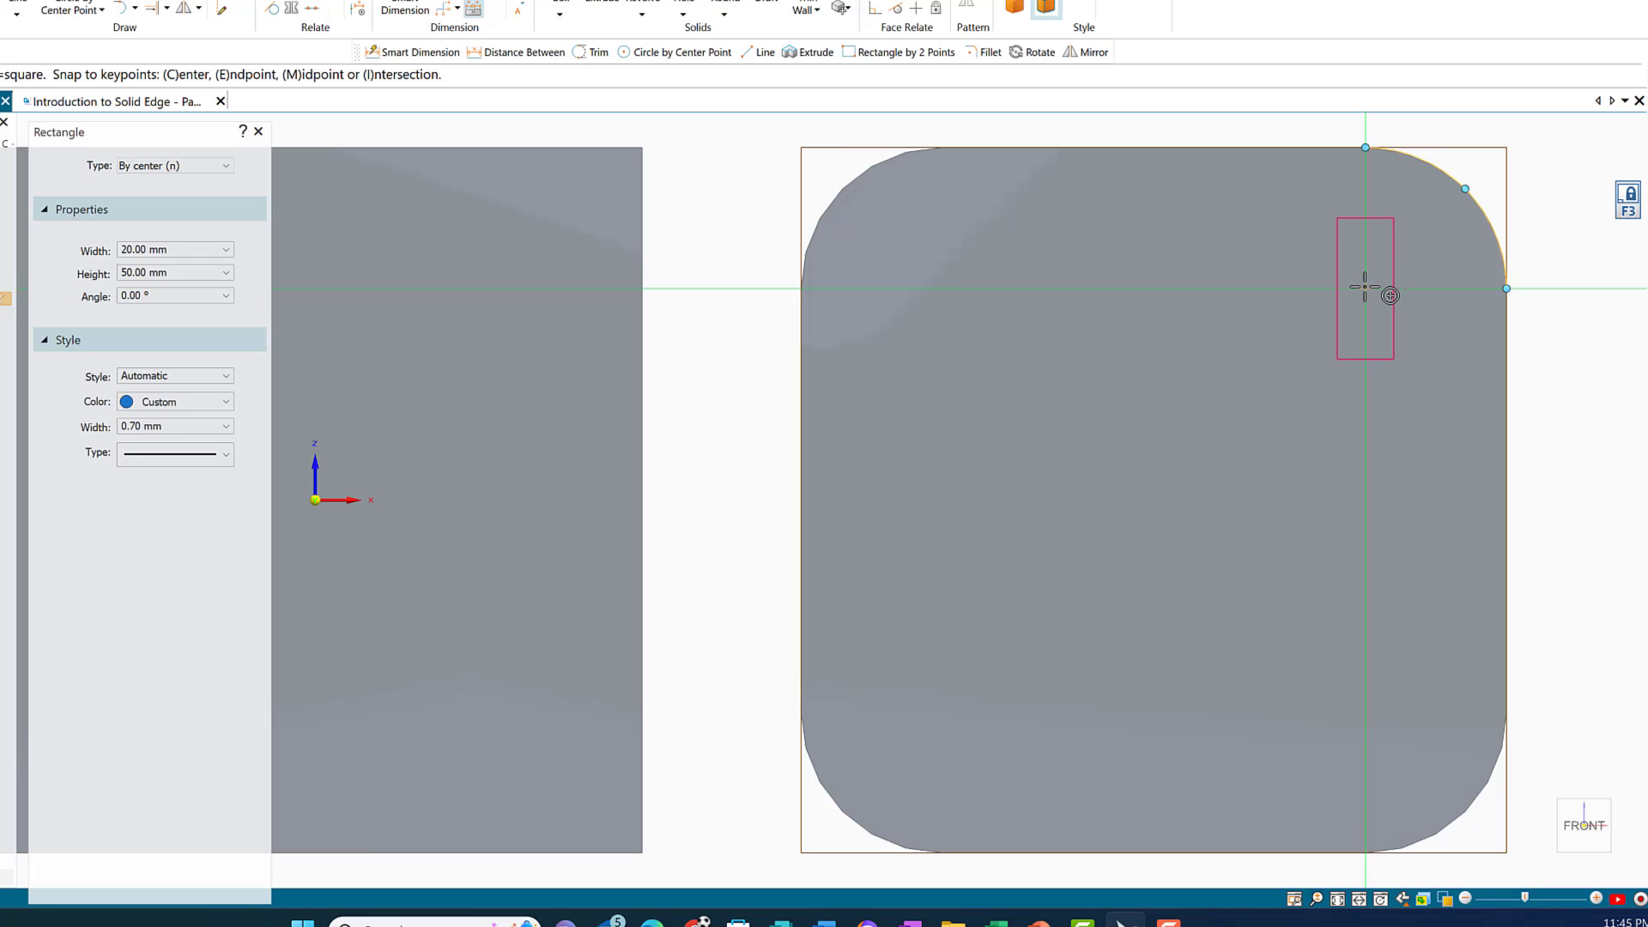
pyautogui.click(1364, 288)
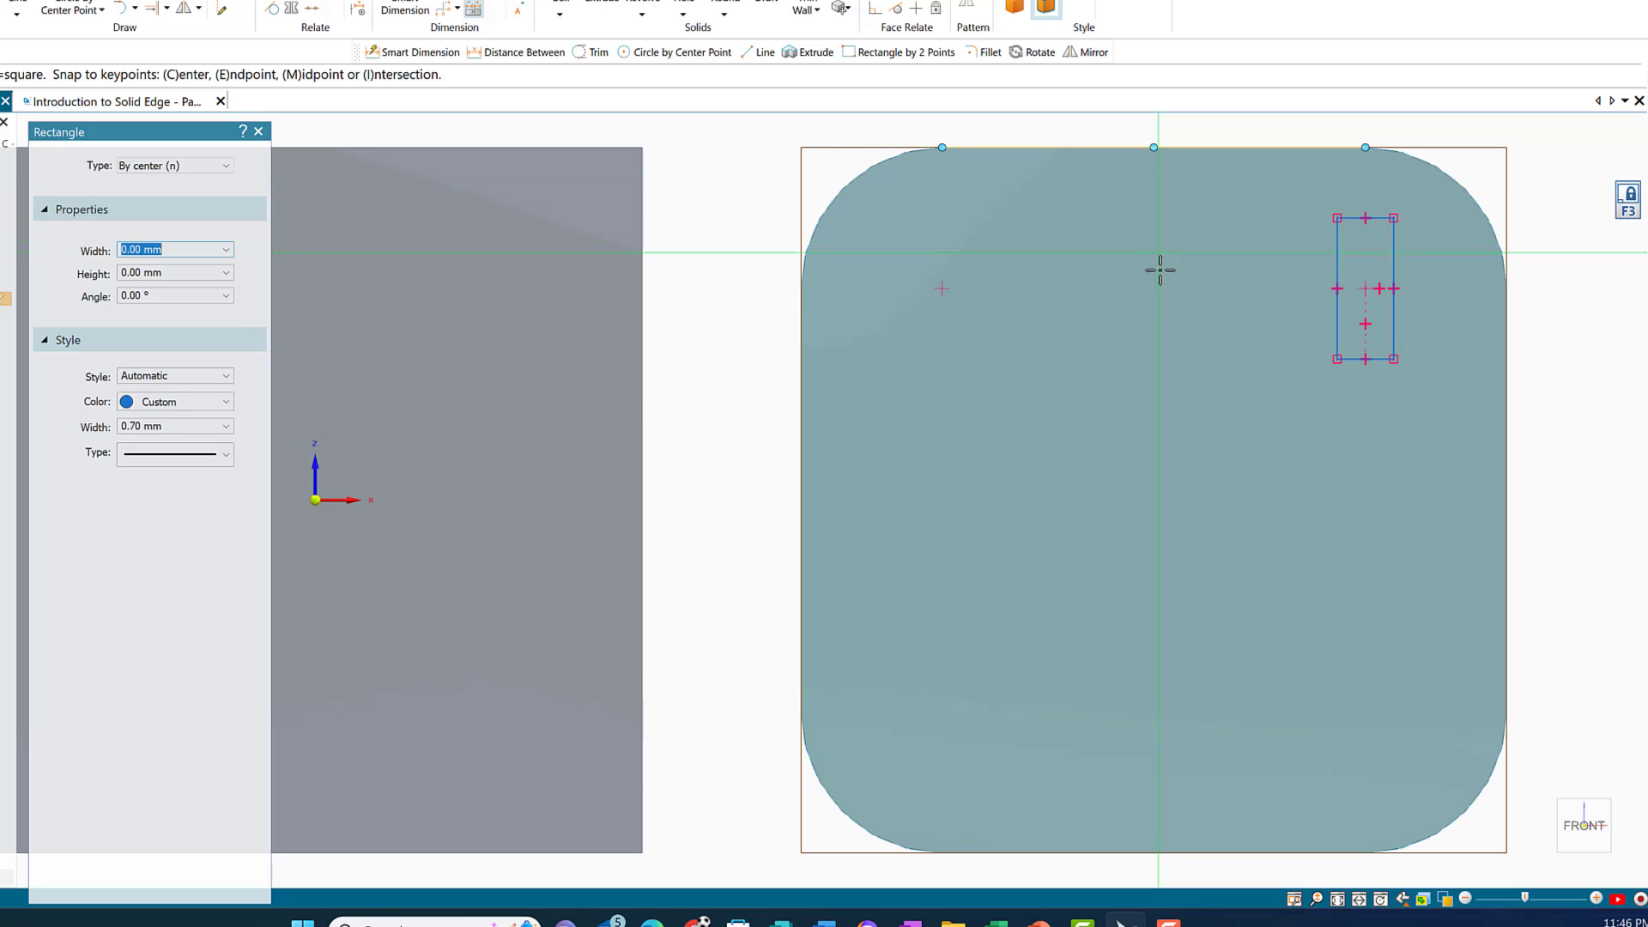
# Step: Sketch a rectangle by center, 10 mm wide and 60 mm high, at the middle of the copied plate's face
pyautogui.click(1153, 499)
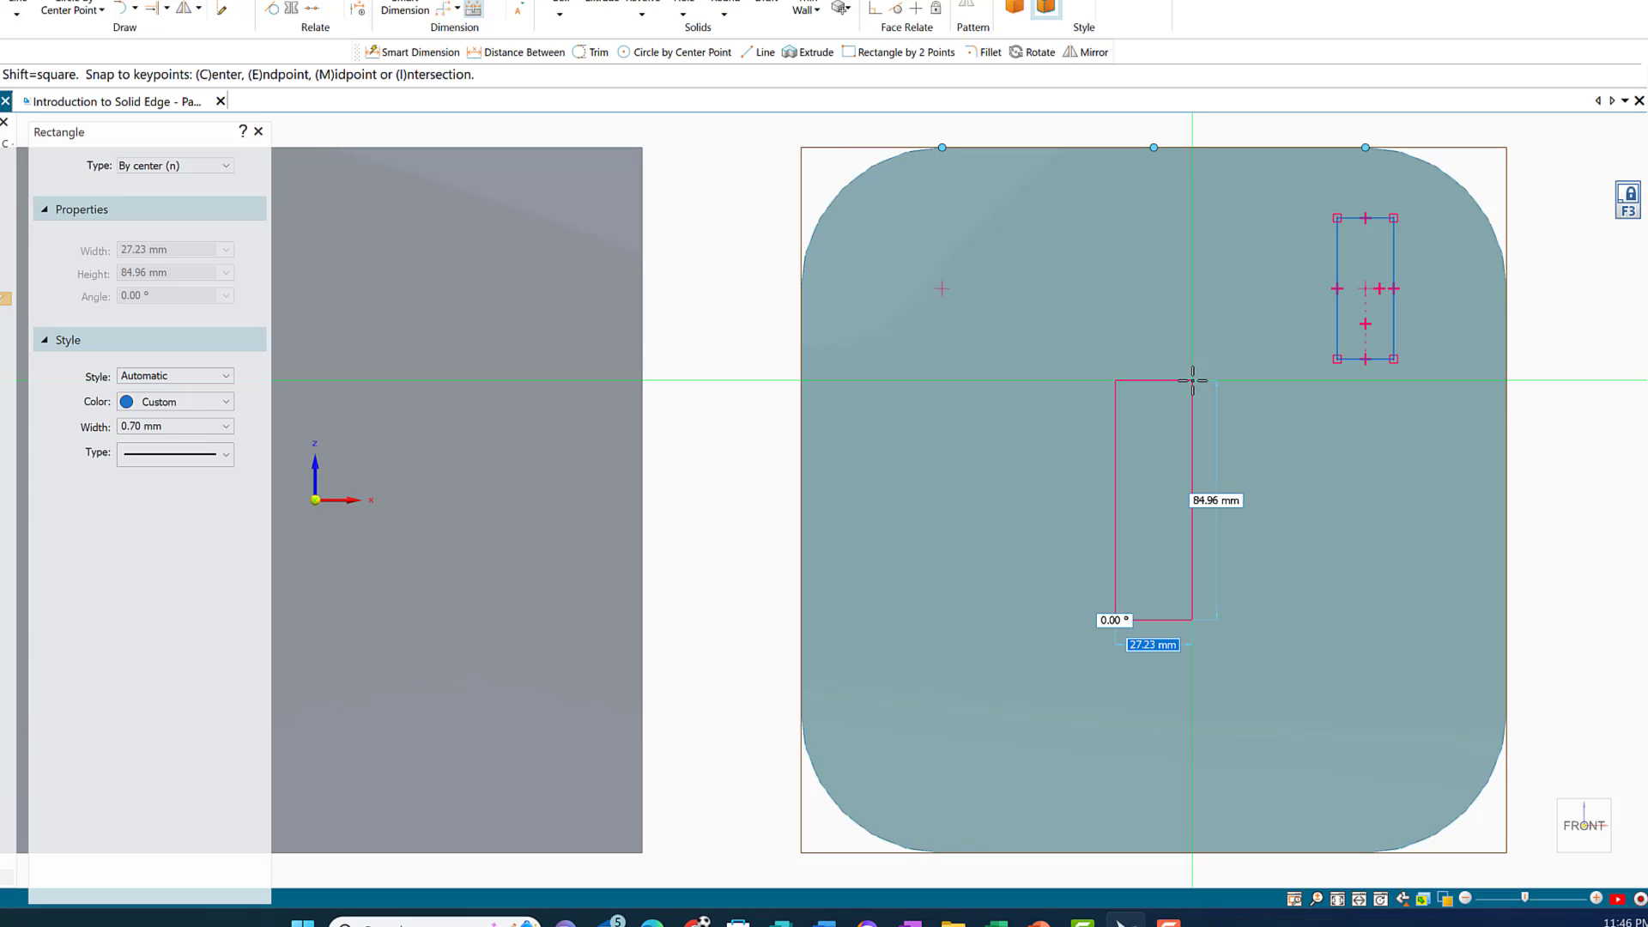
pyautogui.write('10')
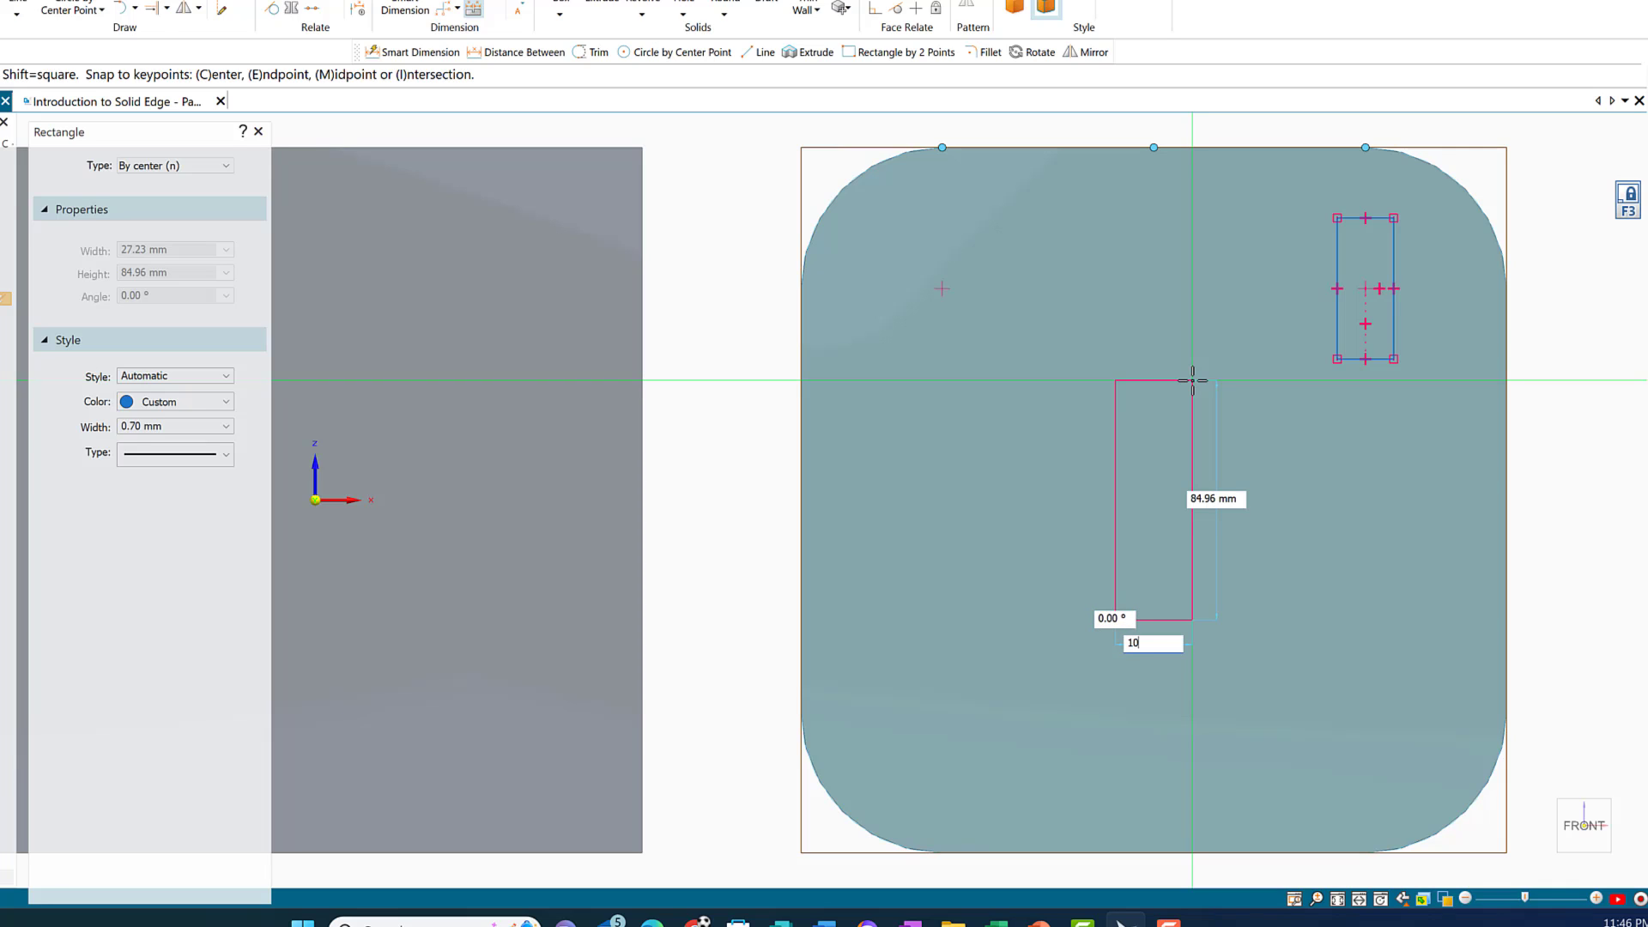
pyautogui.press('Tab')
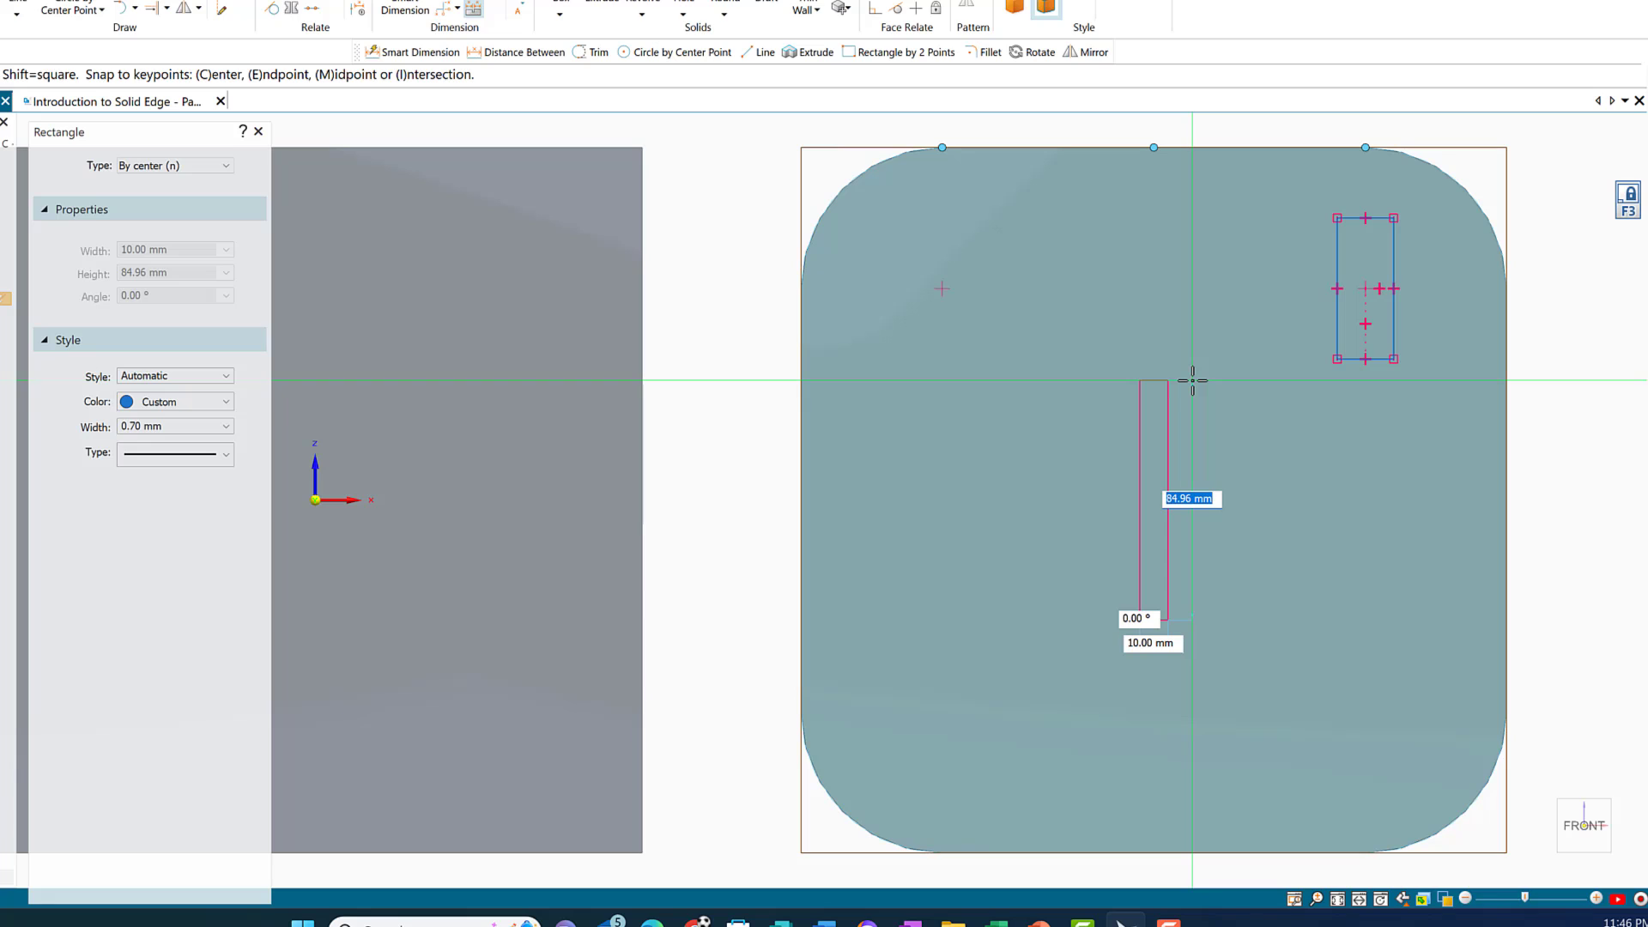
pyautogui.write('60')
pyautogui.press('Return')
pyautogui.click(1192, 380)
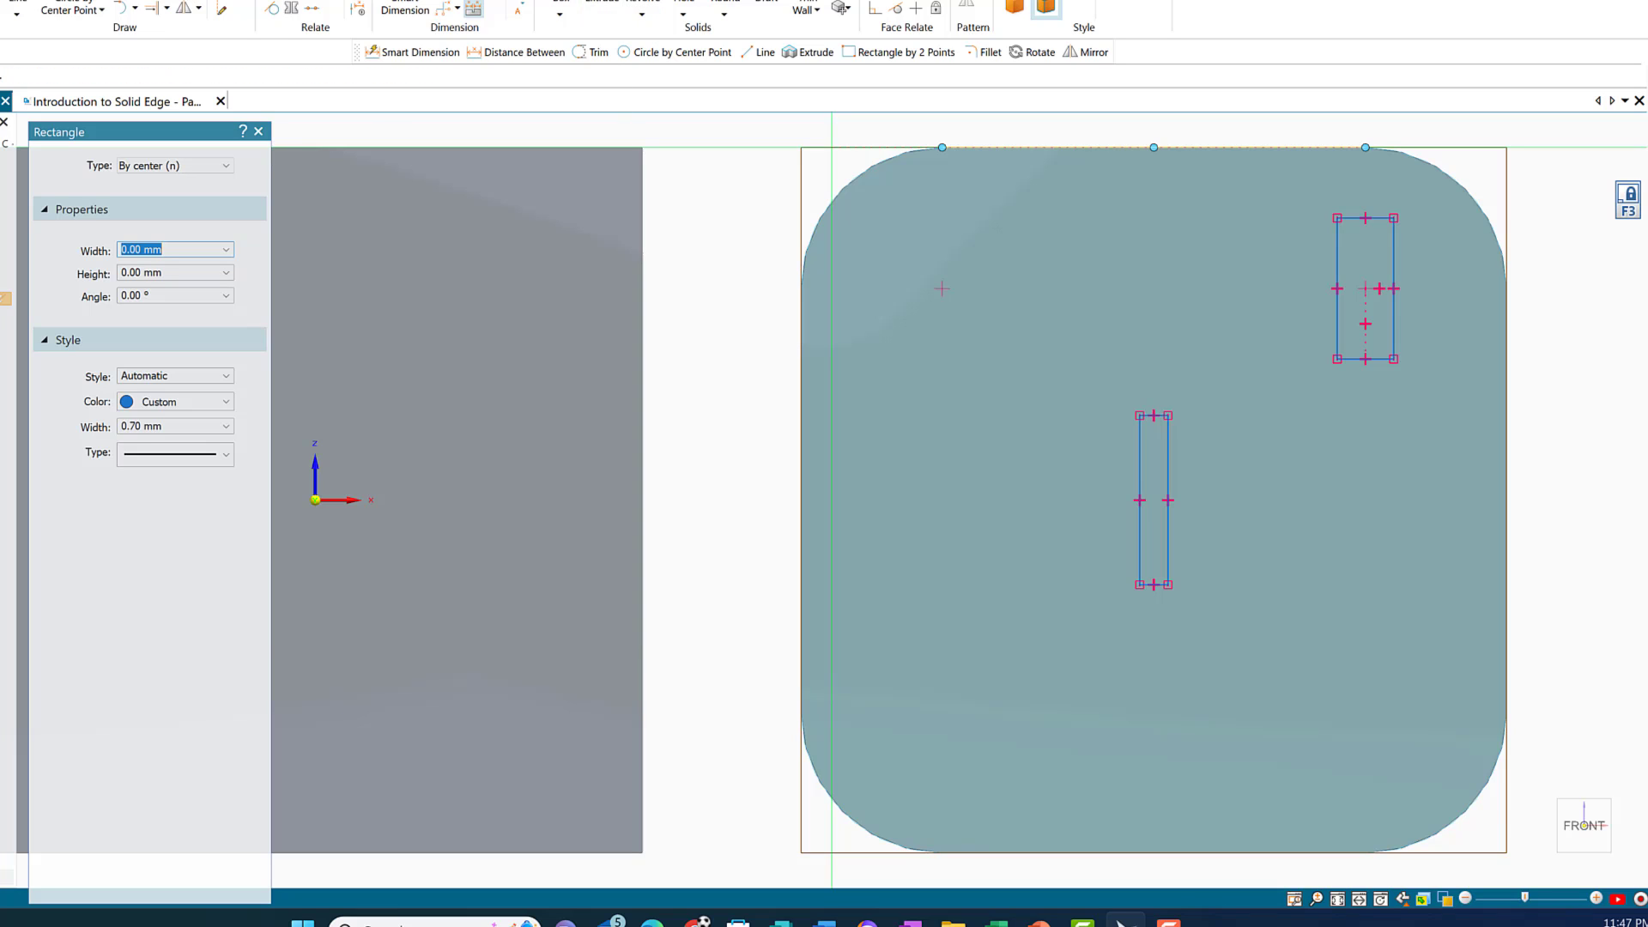
# Step: Sketch a rectangle by two points, 50 mm wide and 15 mm high, starting from the center point of the copied plate's upper-left round
pyautogui.click(134, 0)
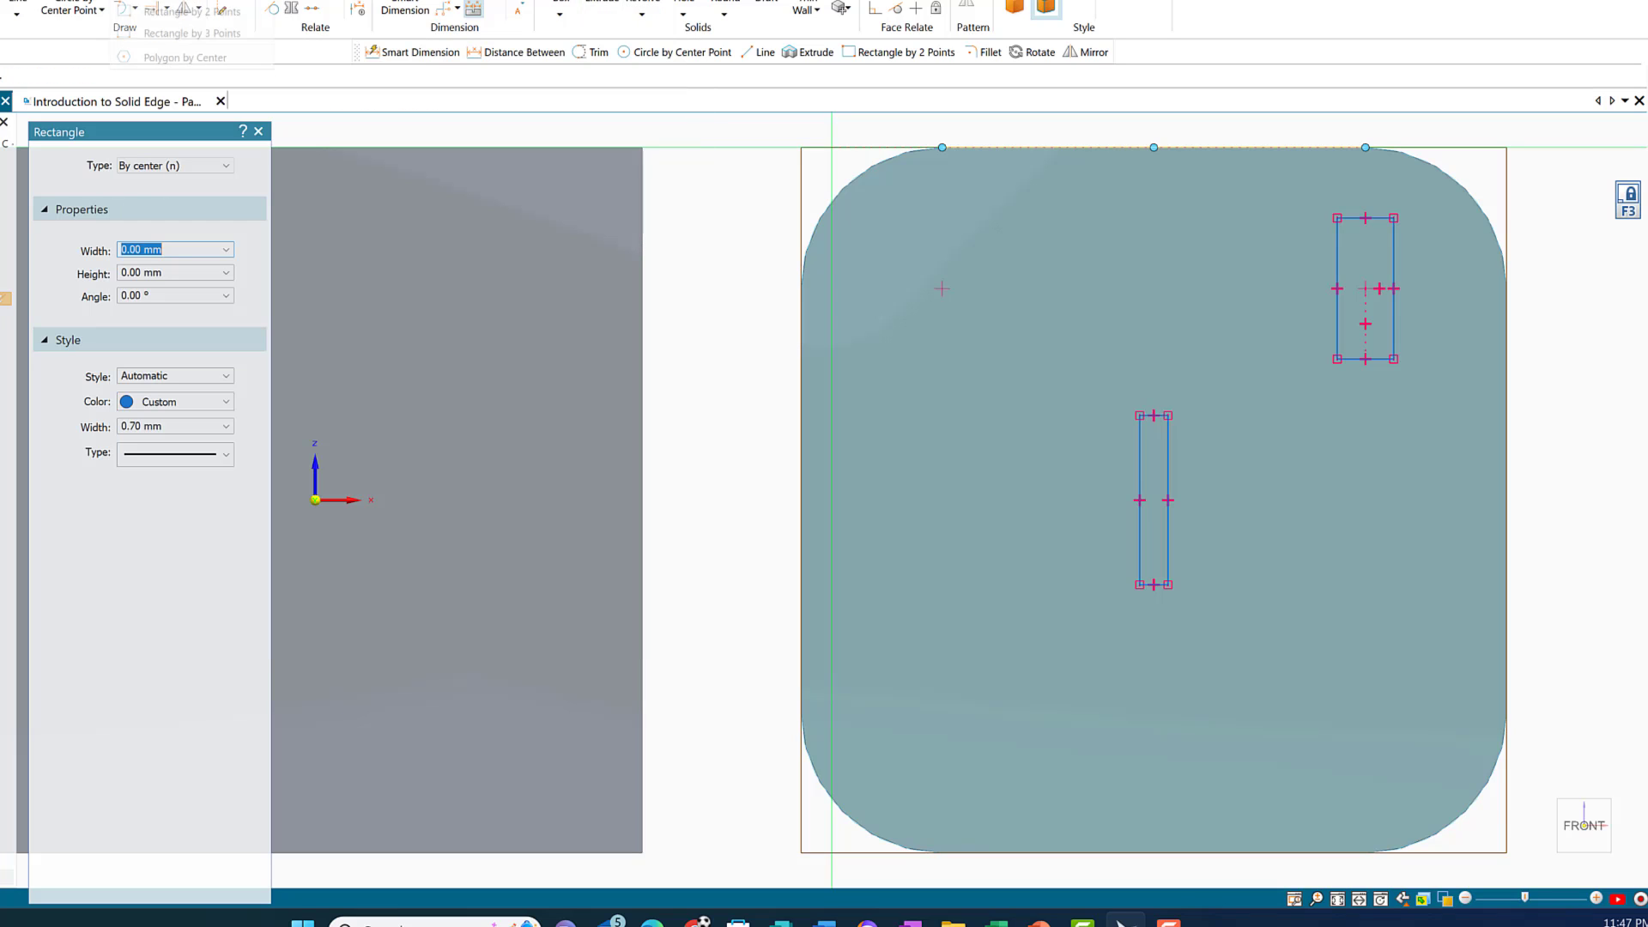
pyautogui.click(194, 11)
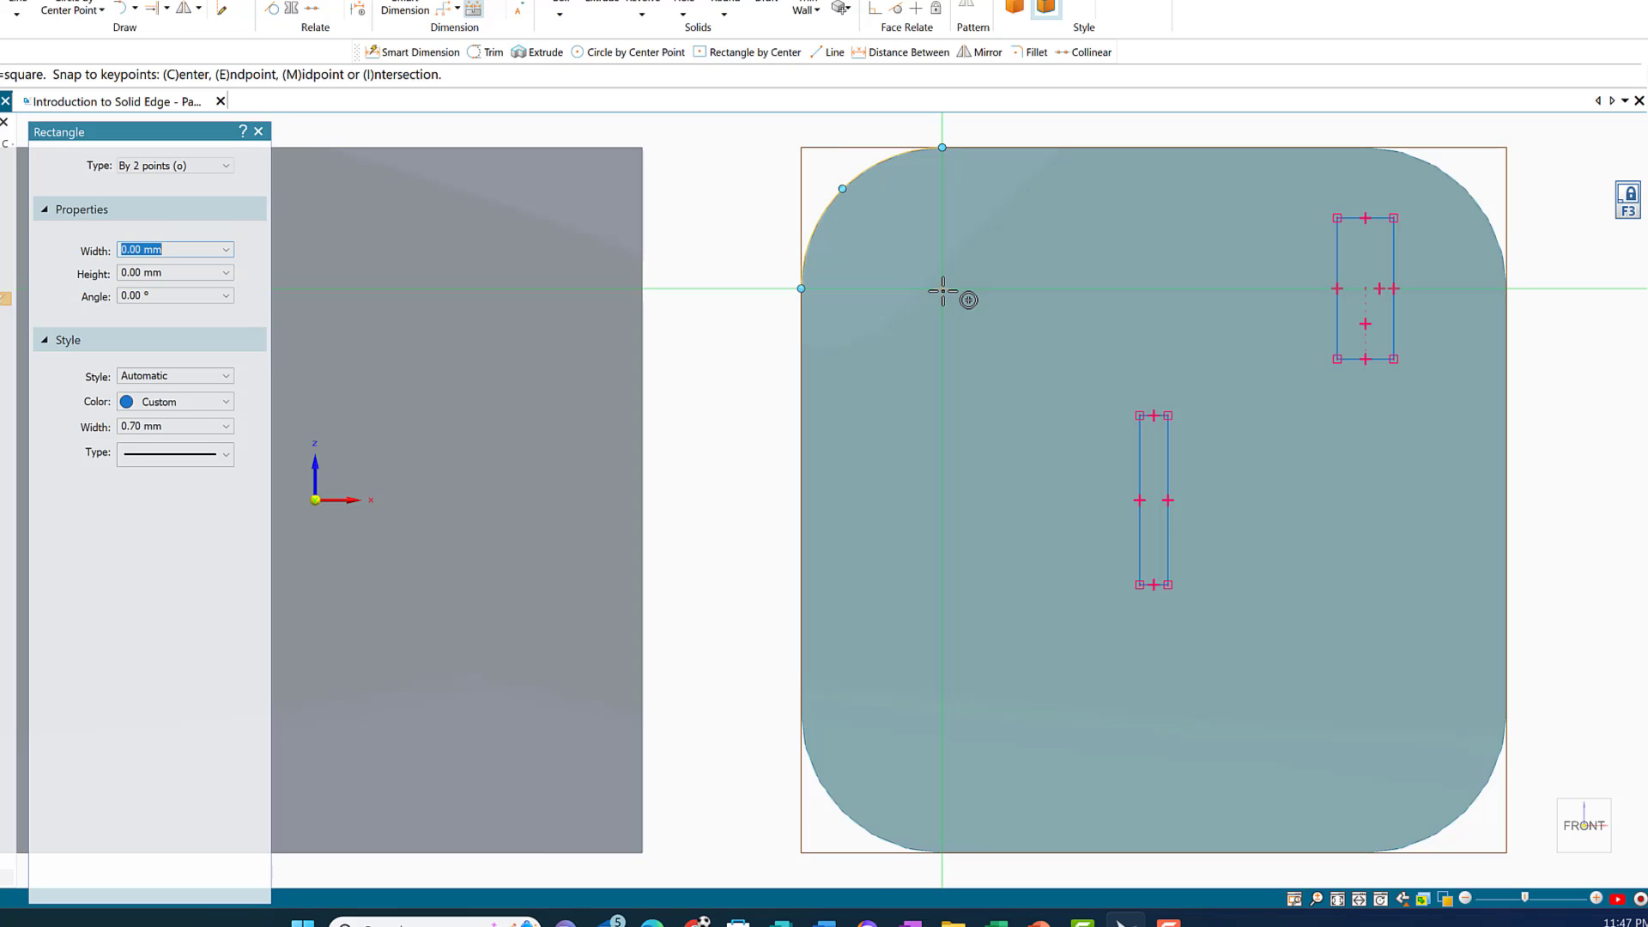
pyautogui.click(942, 289)
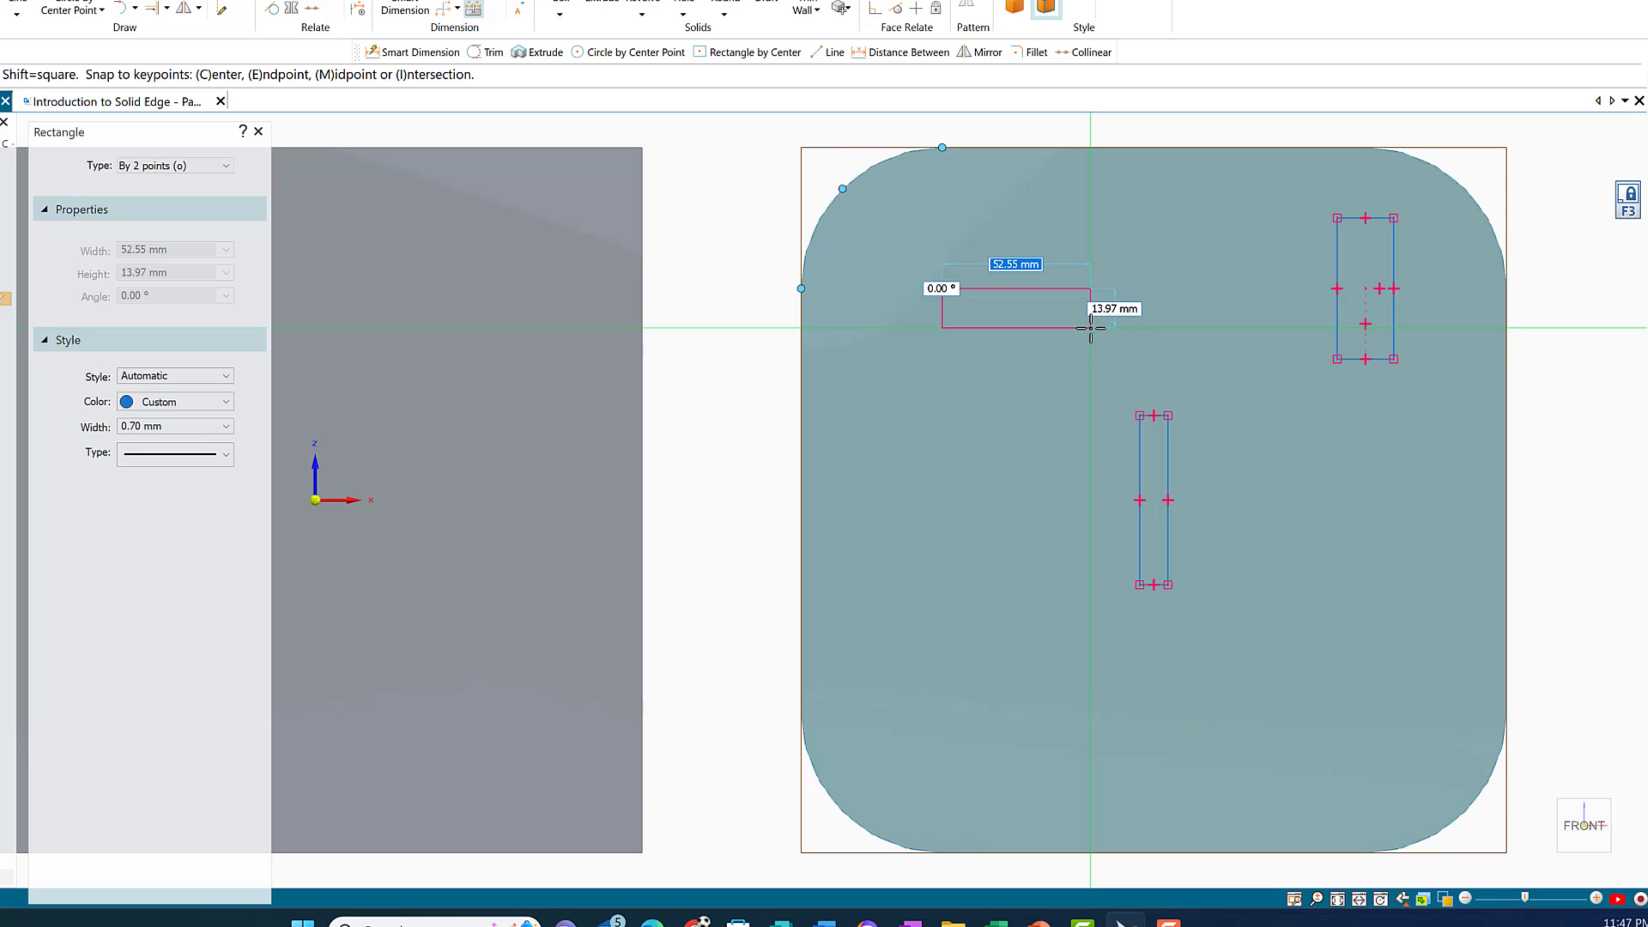
pyautogui.write('50')
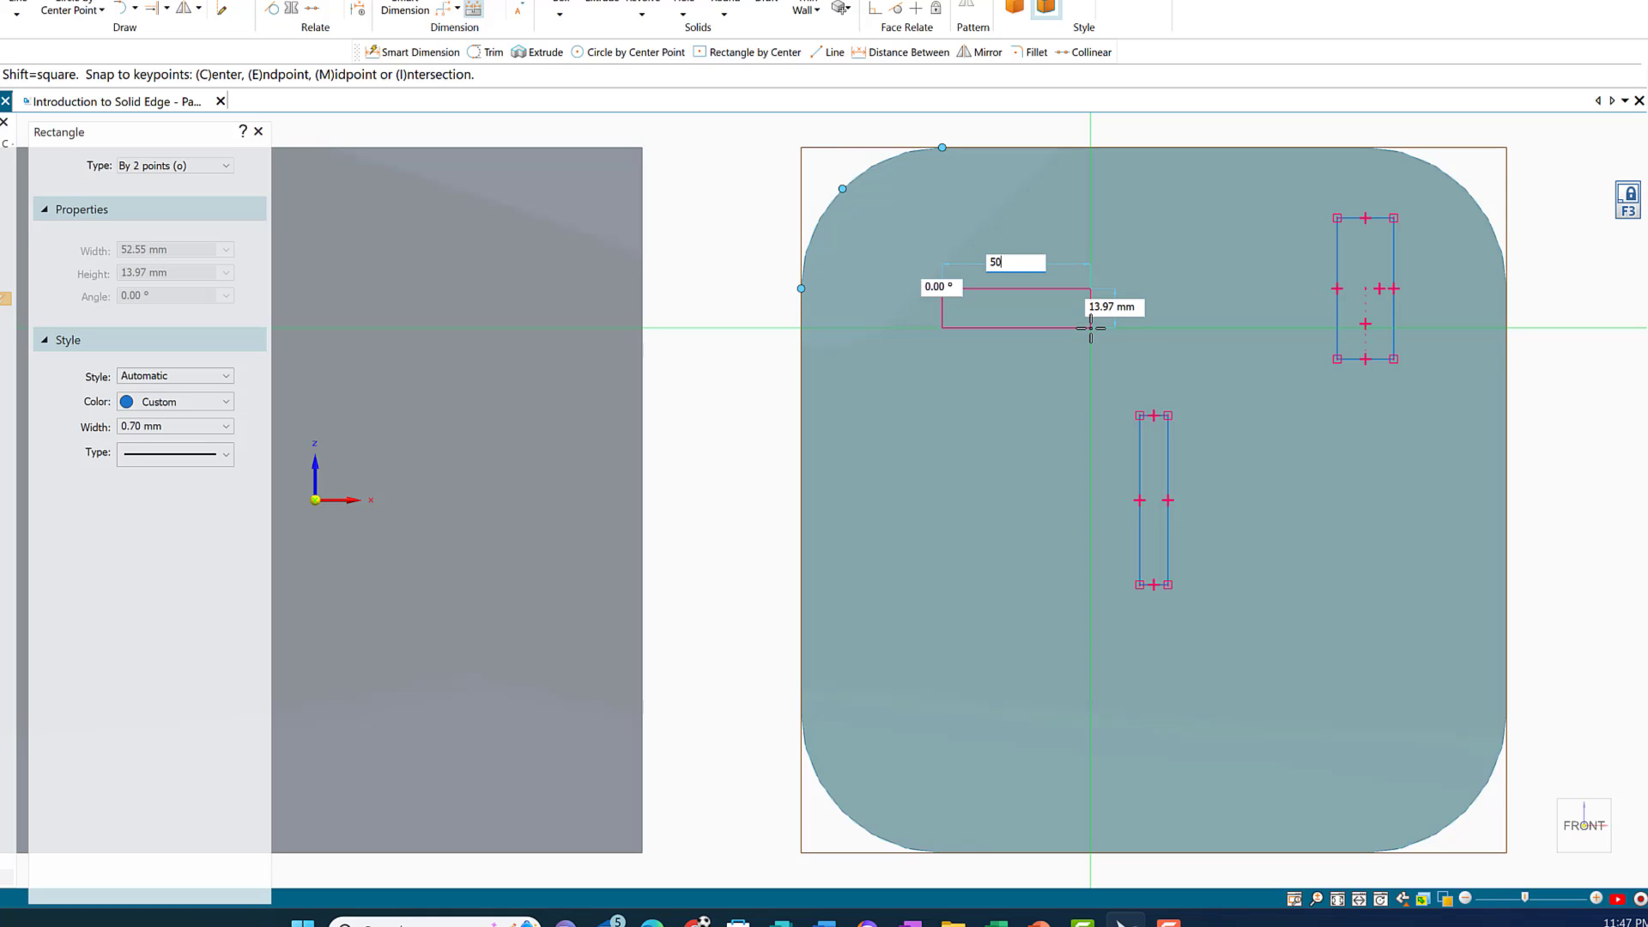
pyautogui.press('Tab')
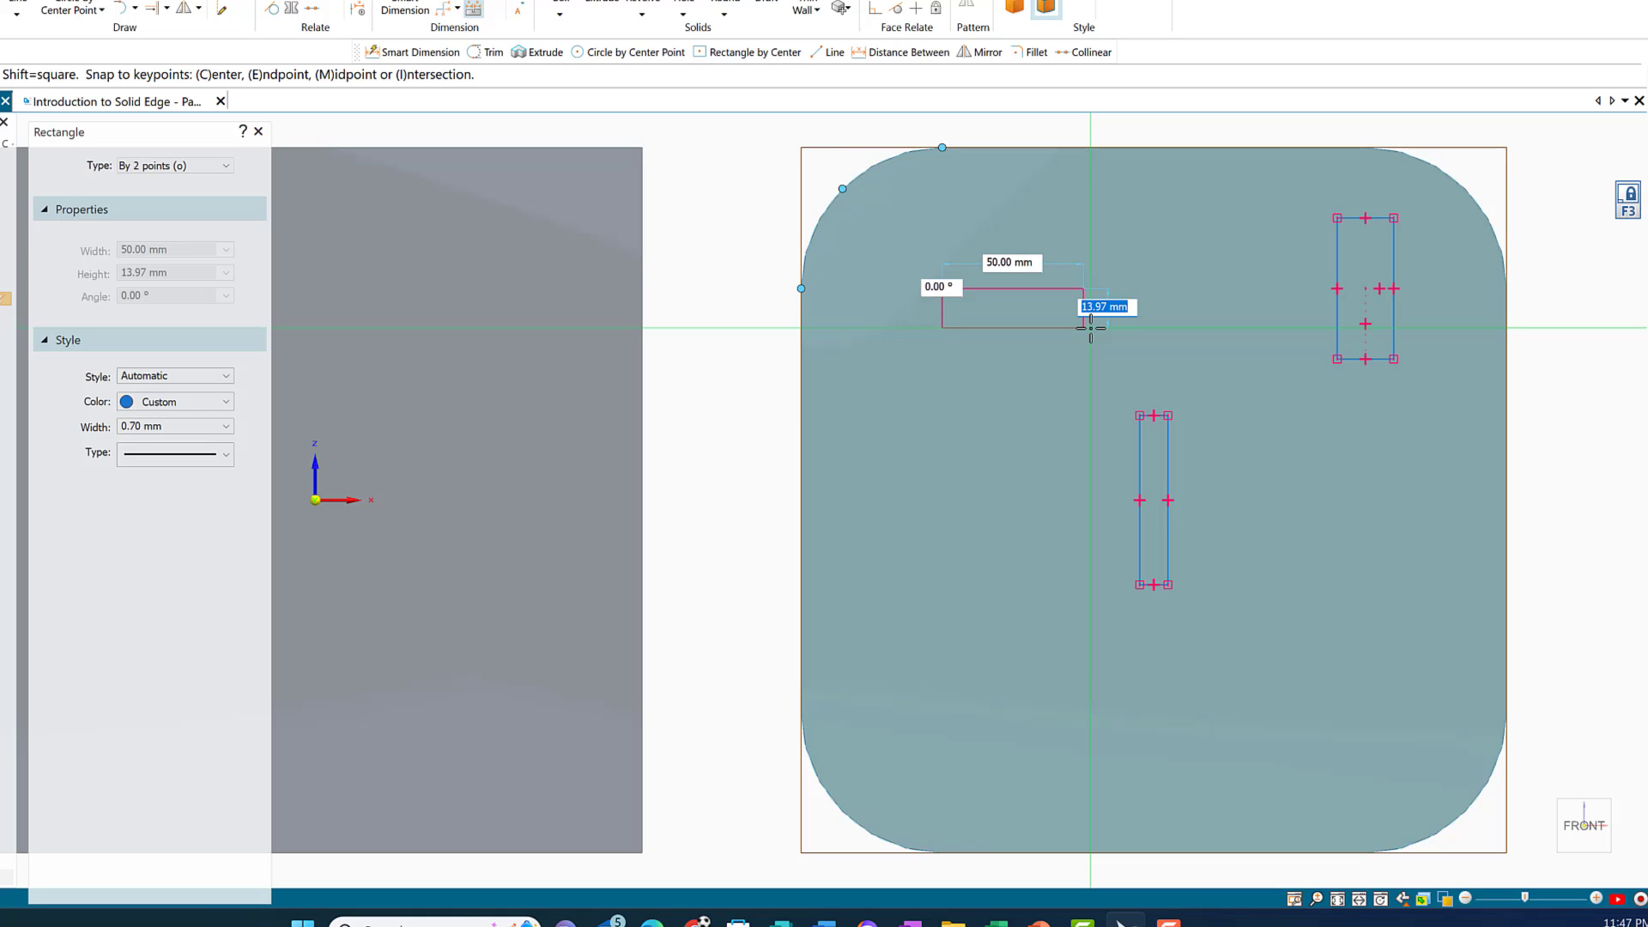
pyautogui.write('1')
pyautogui.press('Tab')
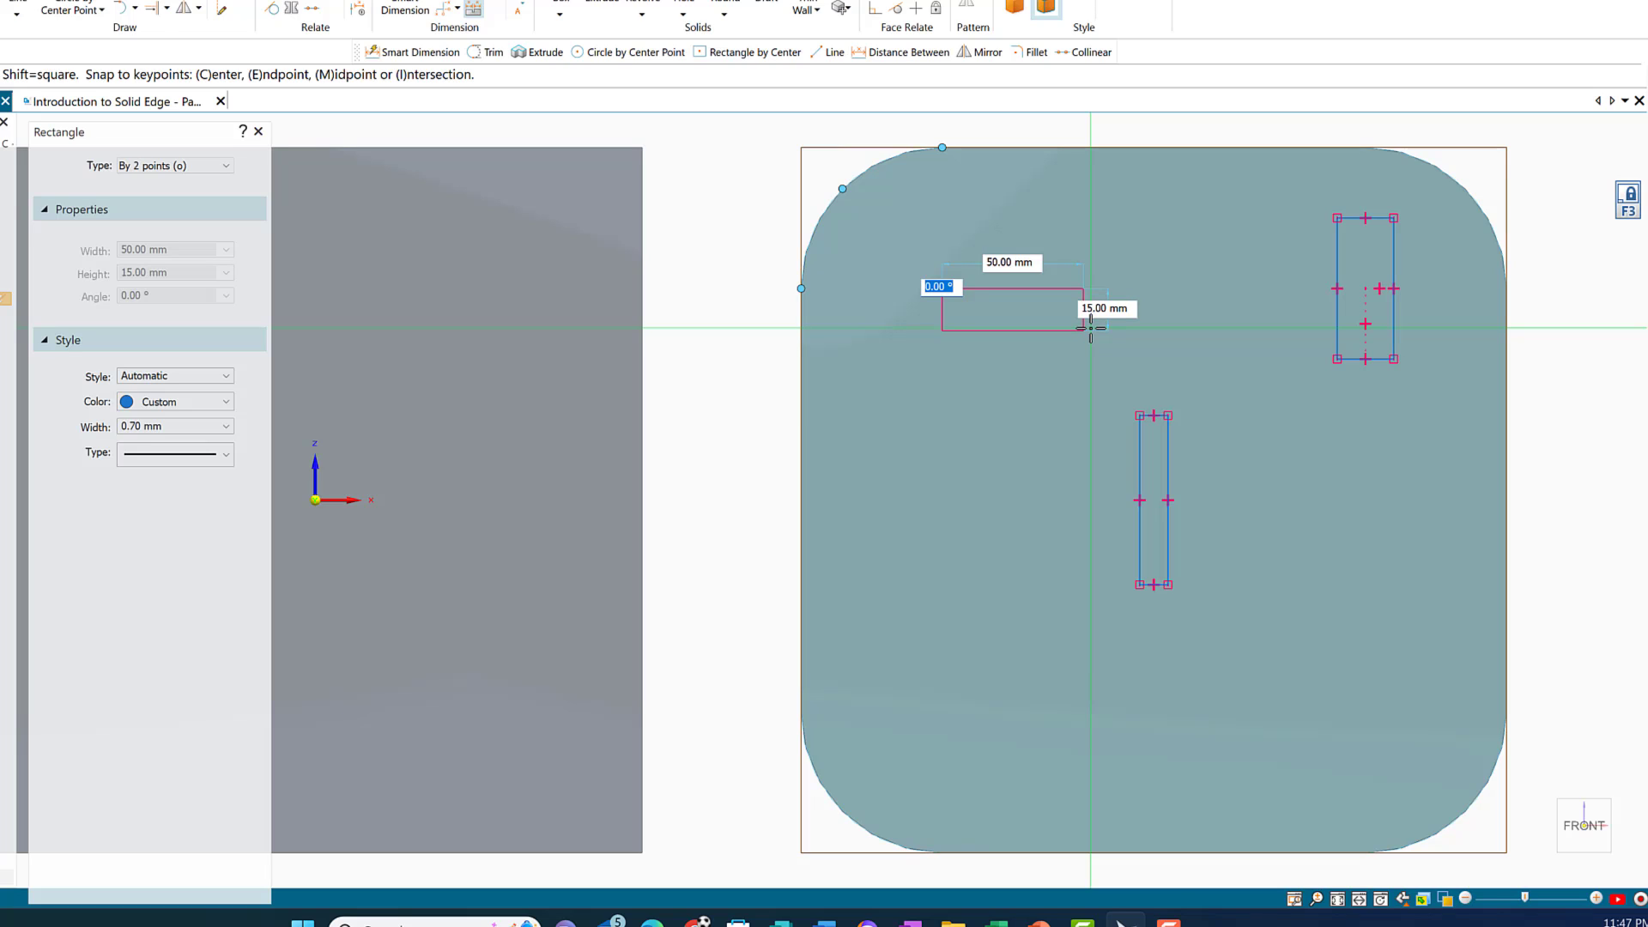
pyautogui.press('Return')
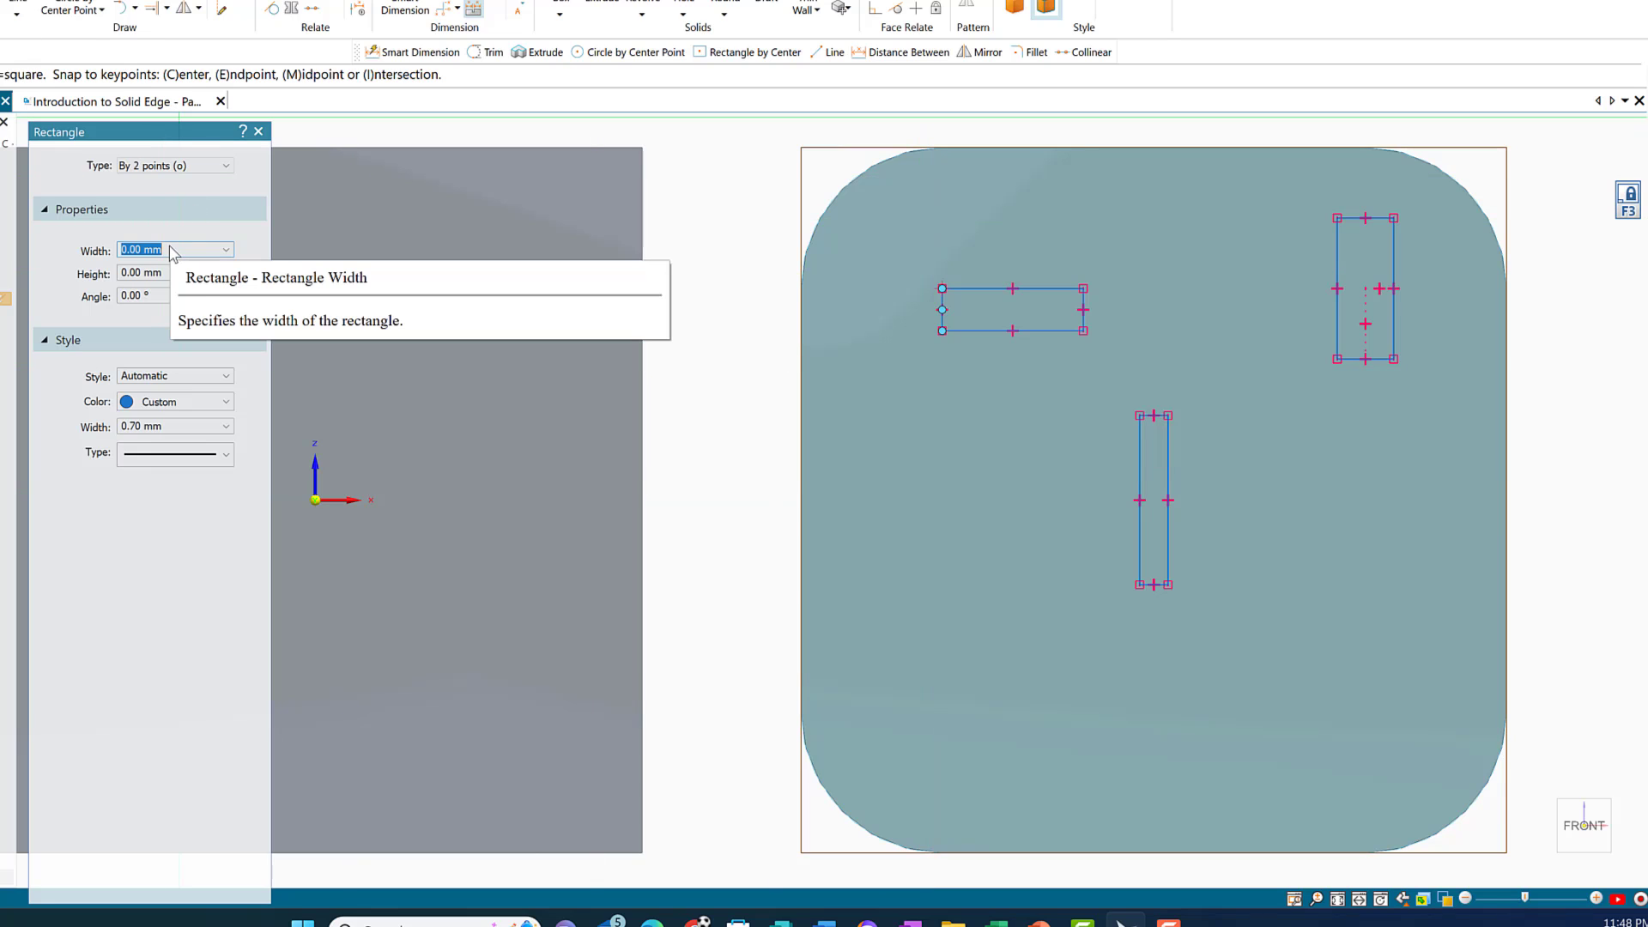
# Step: Sketch a rectangle by two points, 20 mm wide and 50 mm high, in the copied plate's lower-left area, starting level with the middle rectangle's center
pyautogui.write('2')
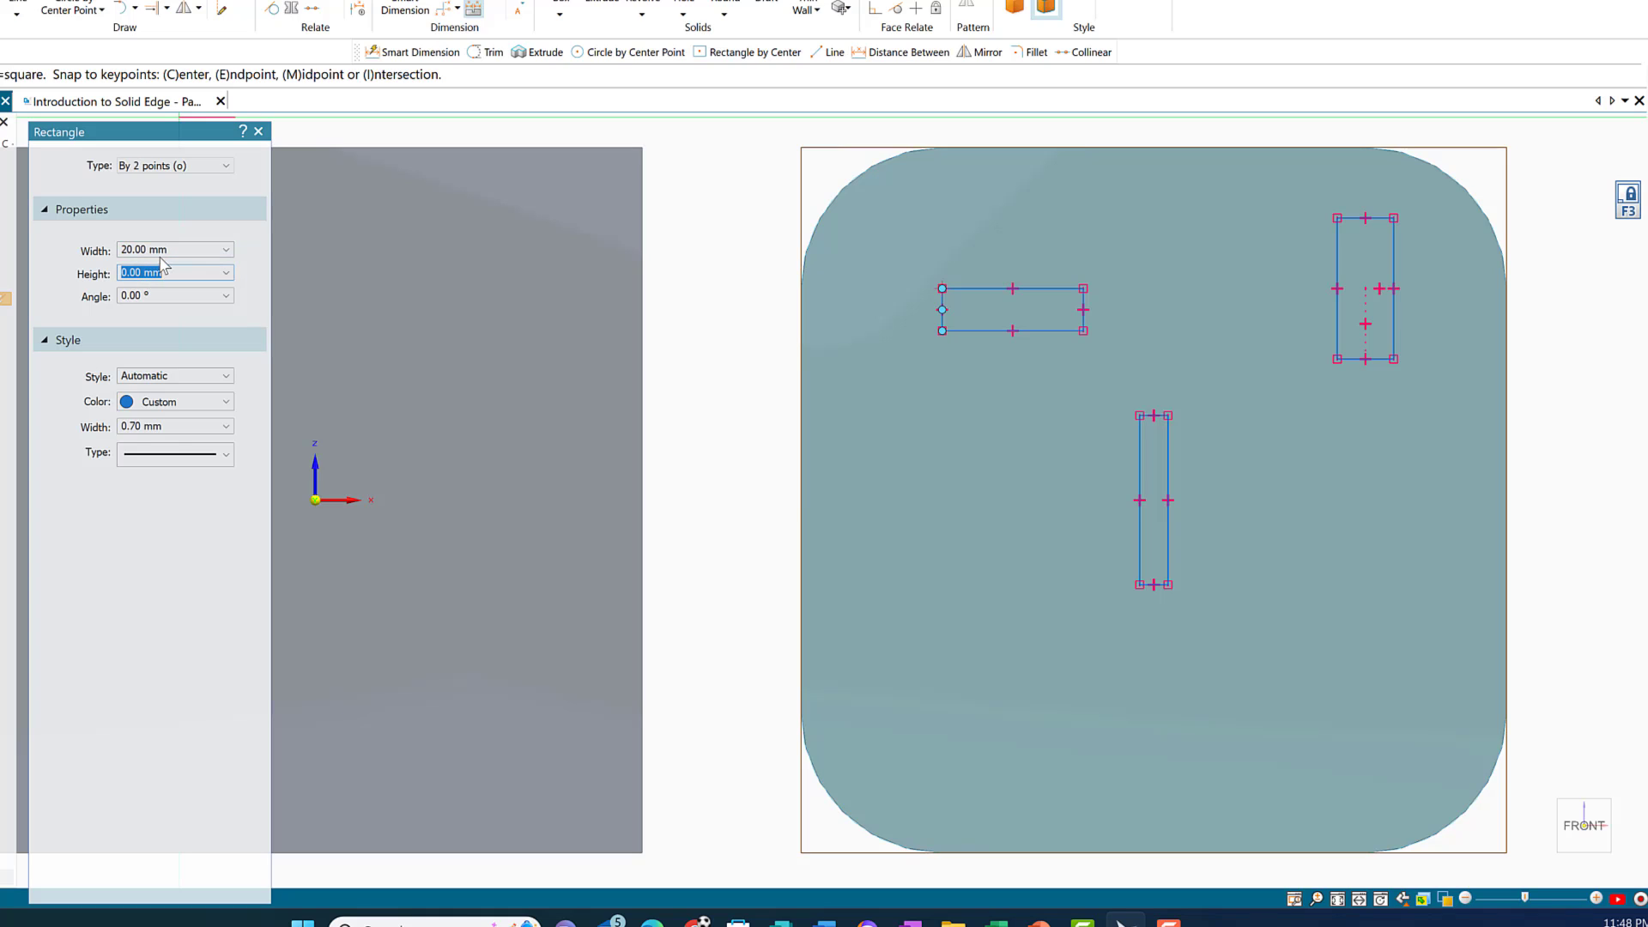
pyautogui.write('5')
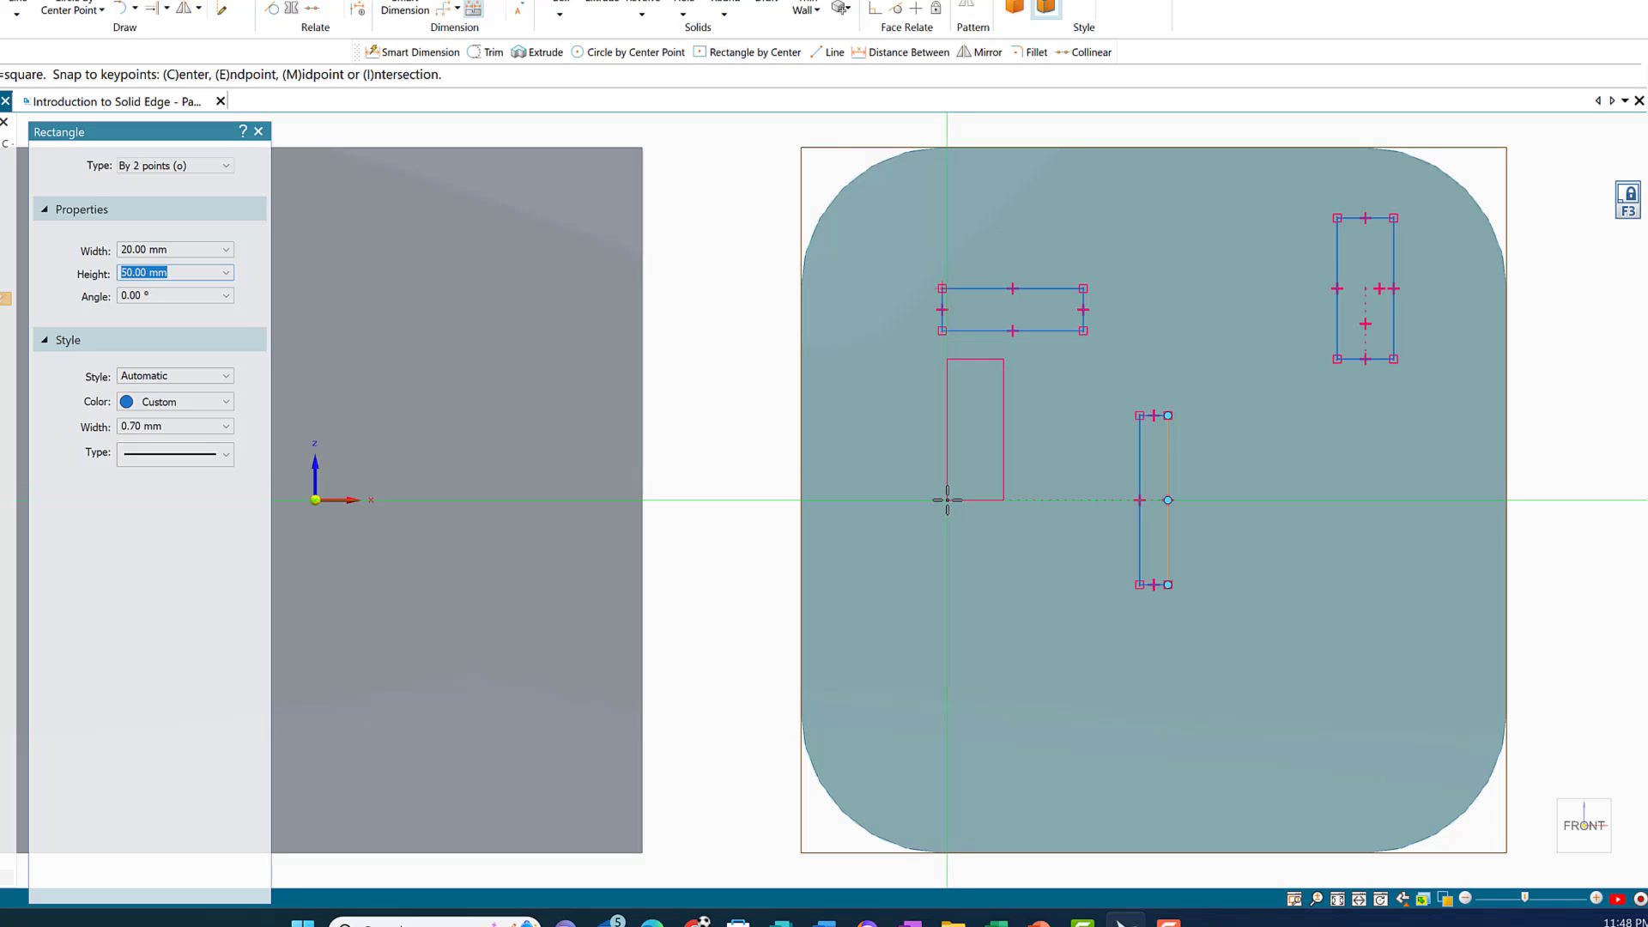
pyautogui.click(947, 500)
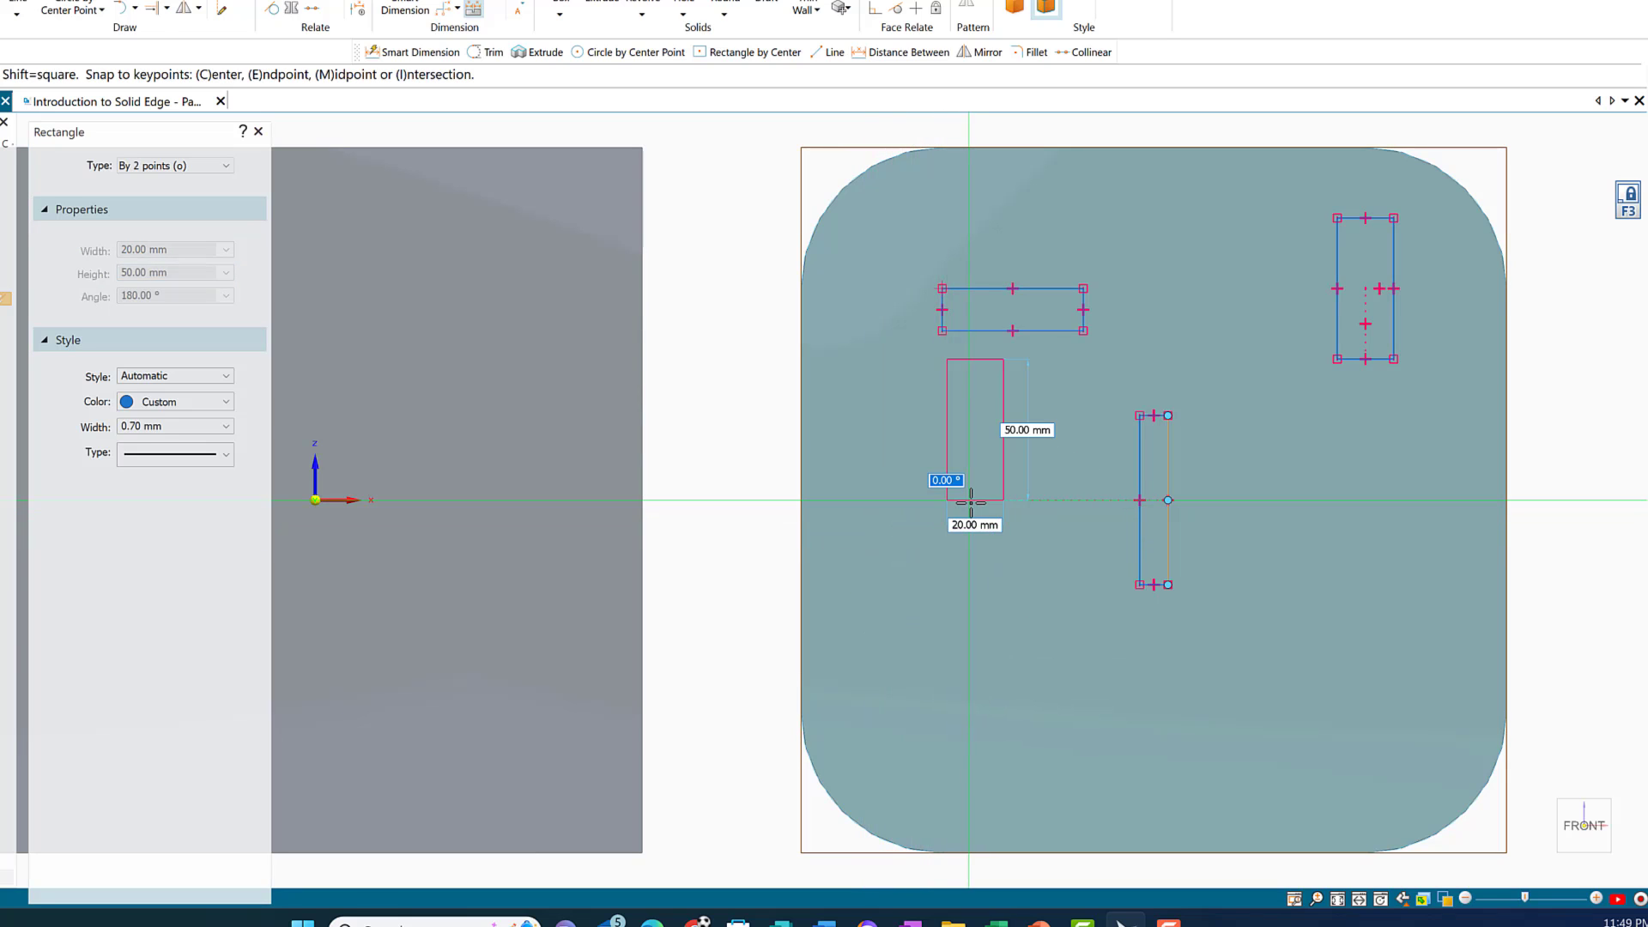
pyautogui.click(884, 498)
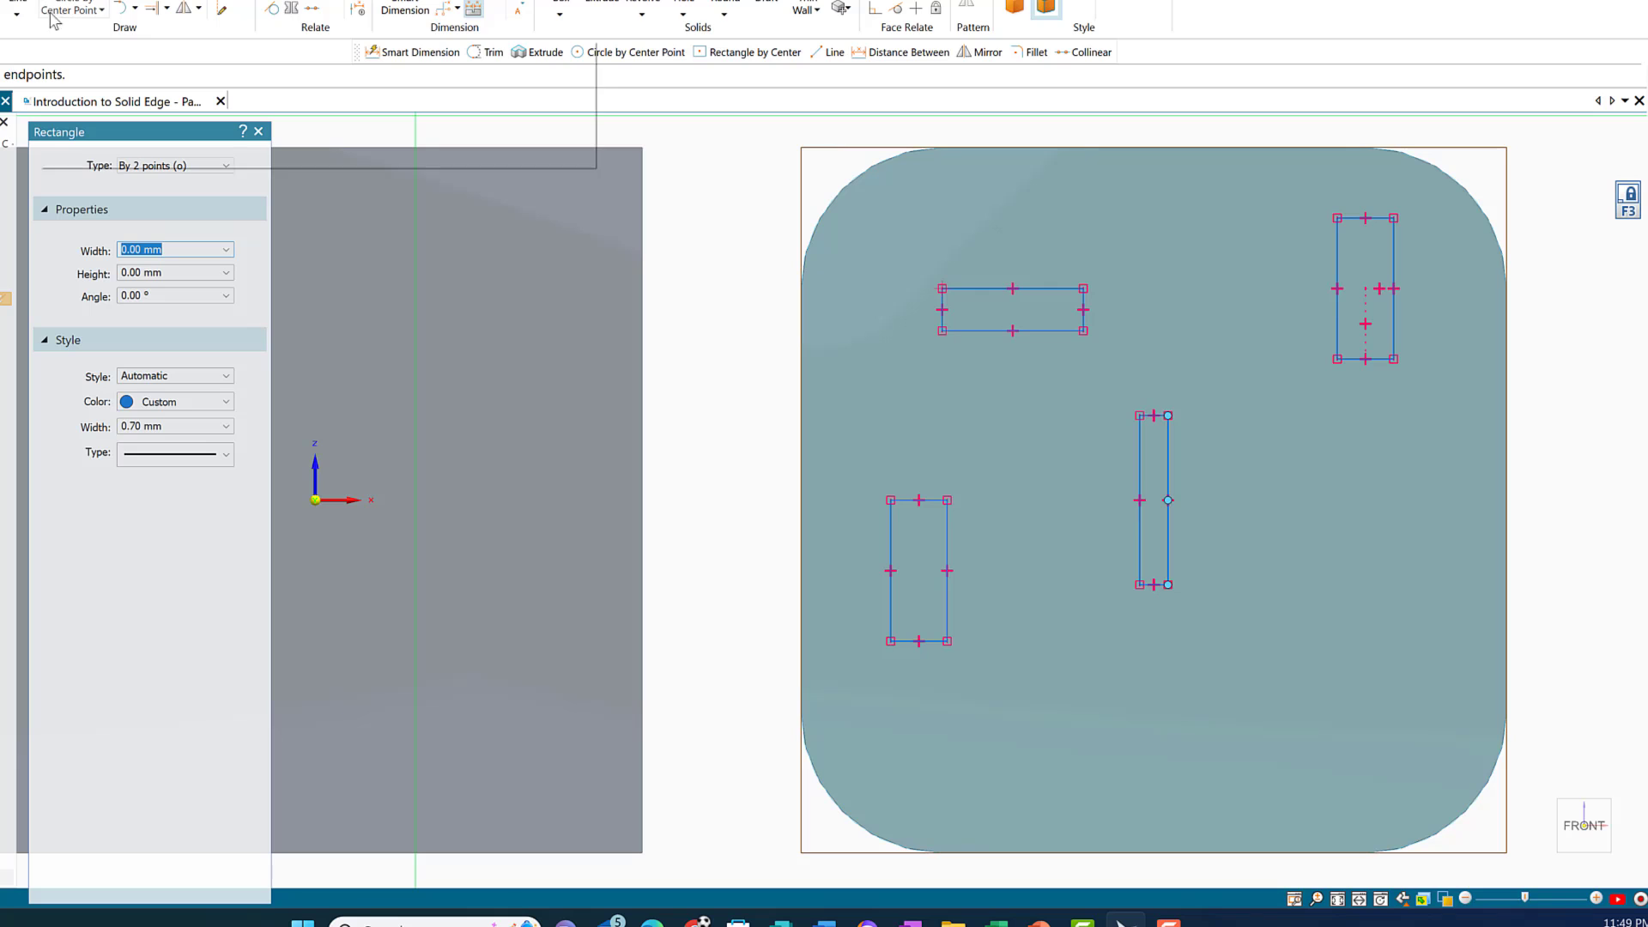
pyautogui.press('Escape')
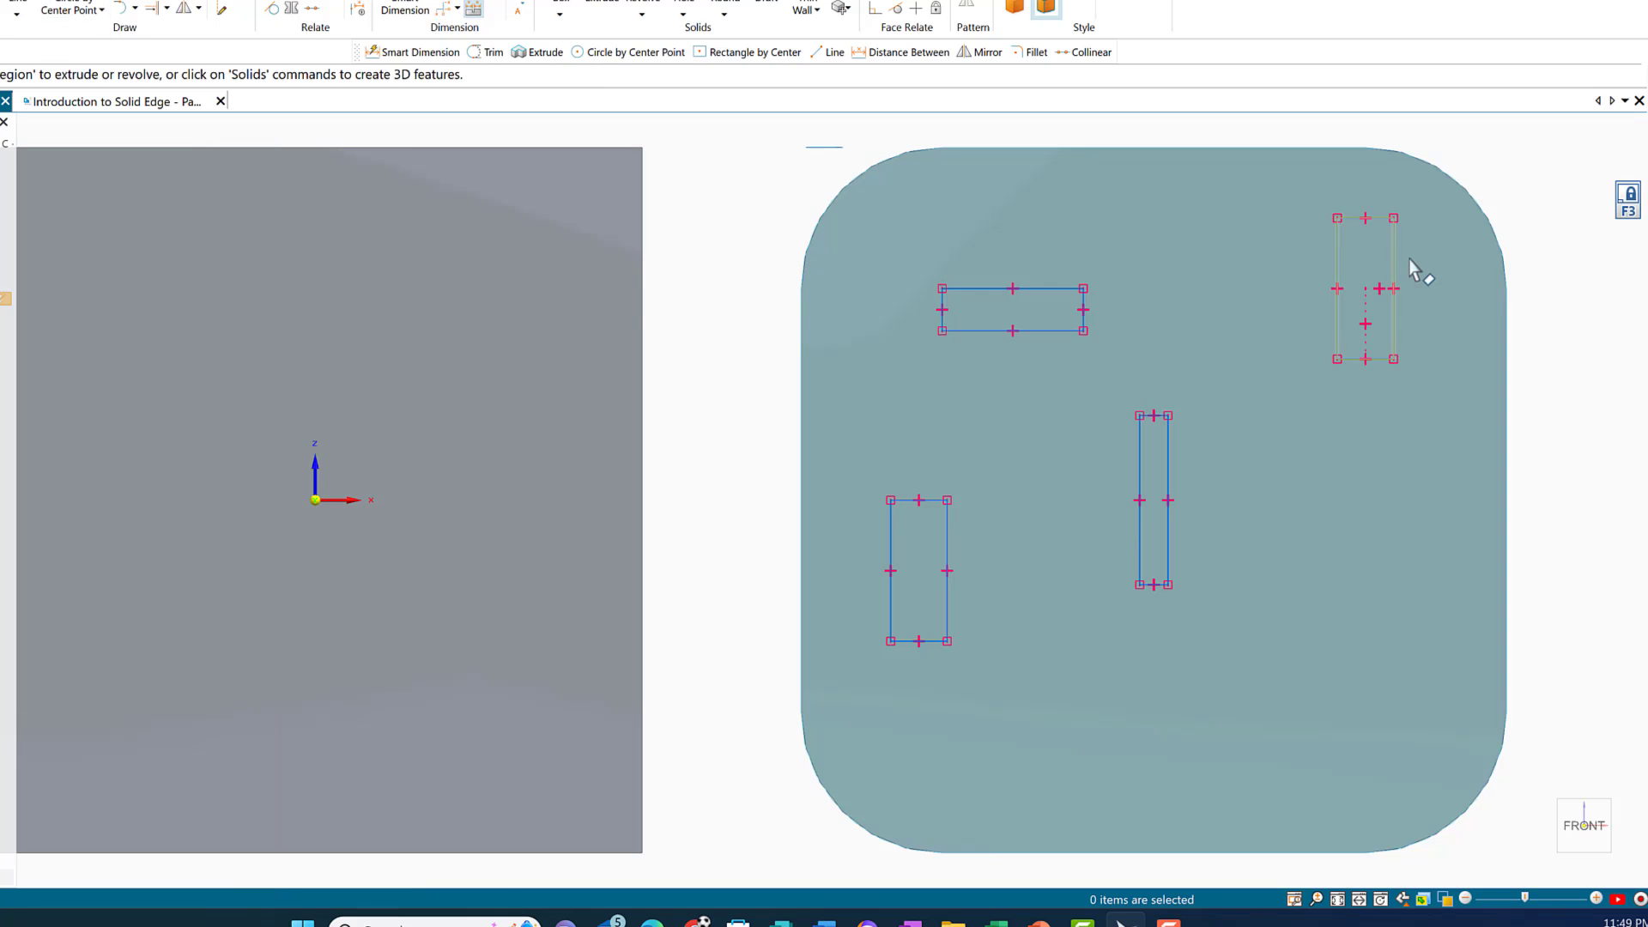
# Step: Extrude all four rectangle regions as a cut through the full thickness of the copied plate
pyautogui.click(1341, 272)
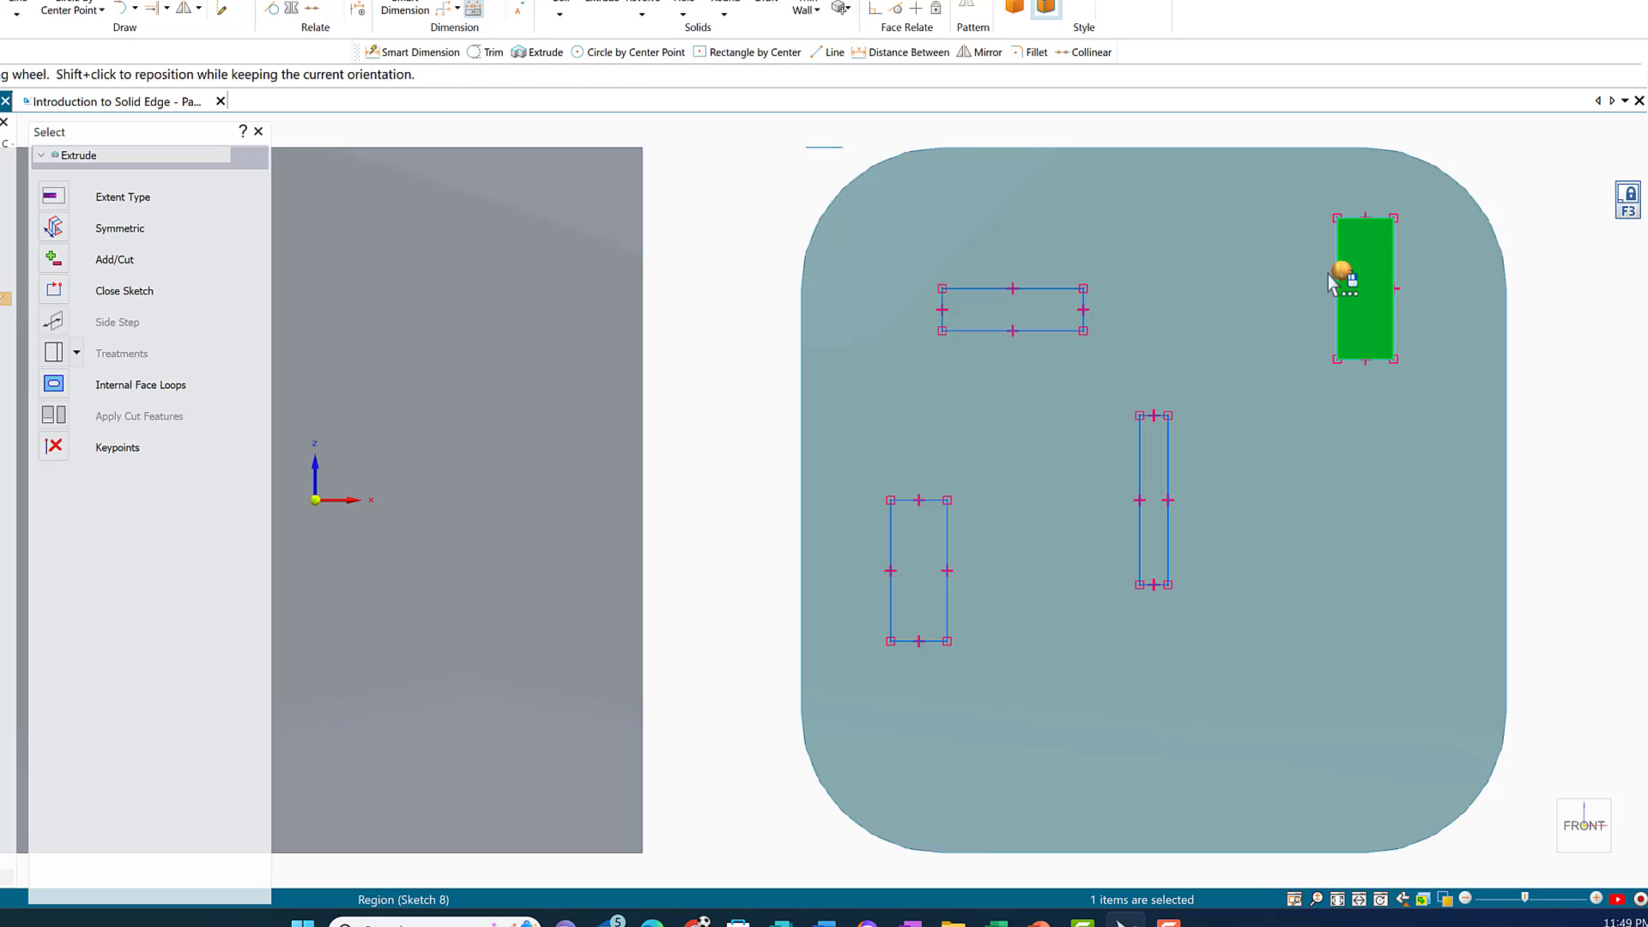
pyautogui.click(1002, 316)
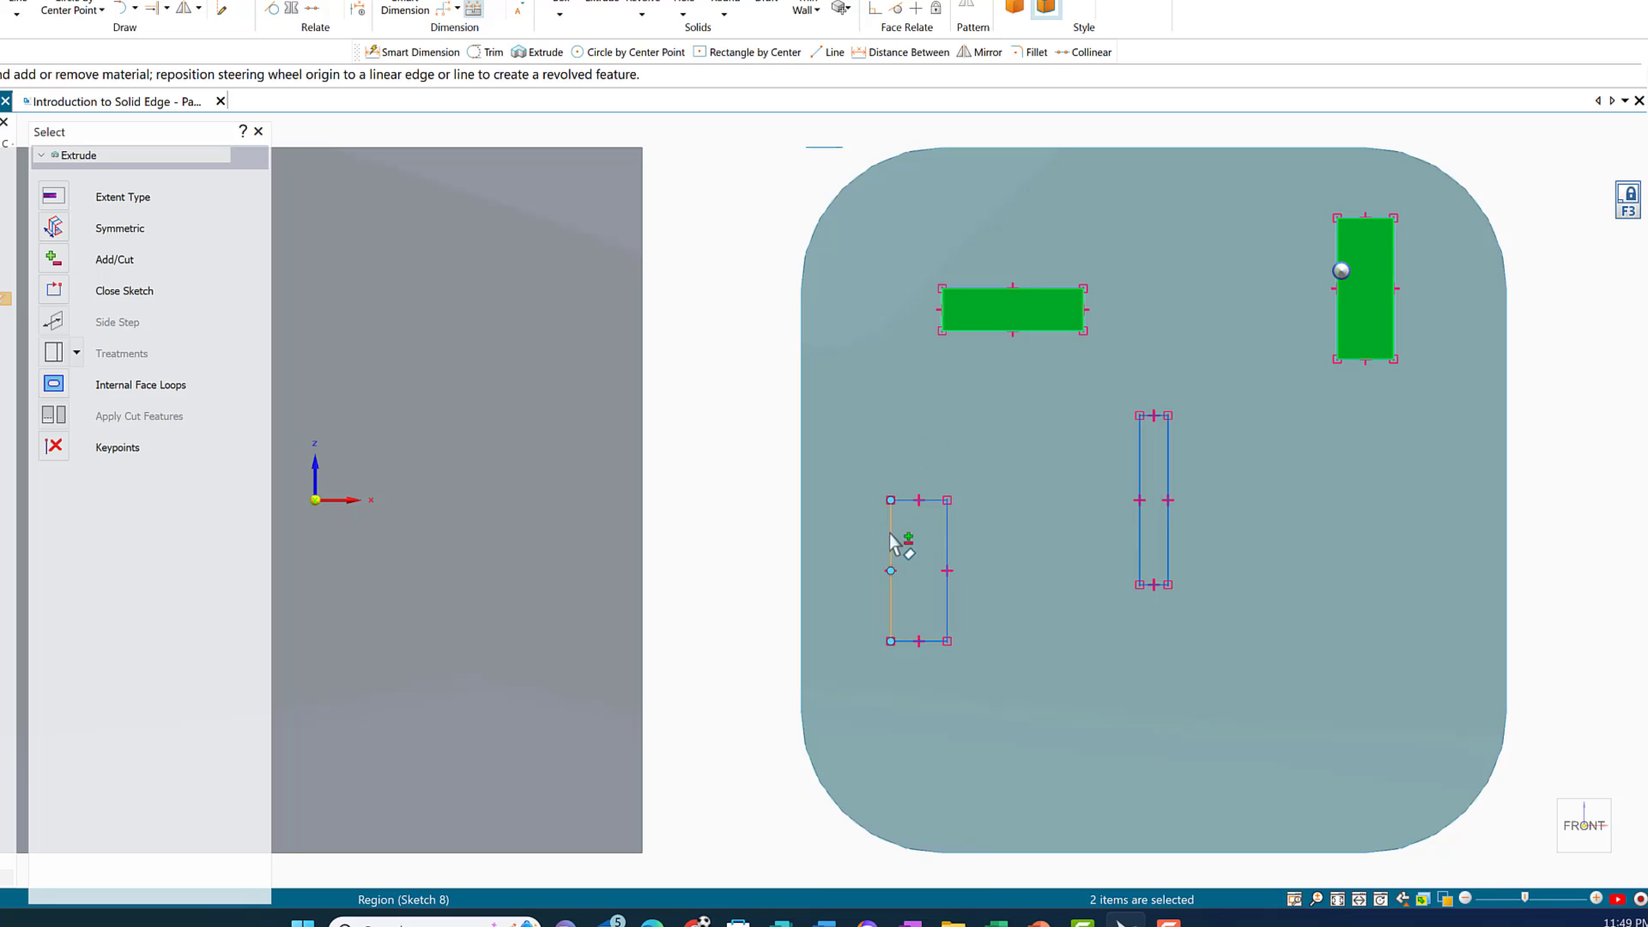
pyautogui.click(901, 558)
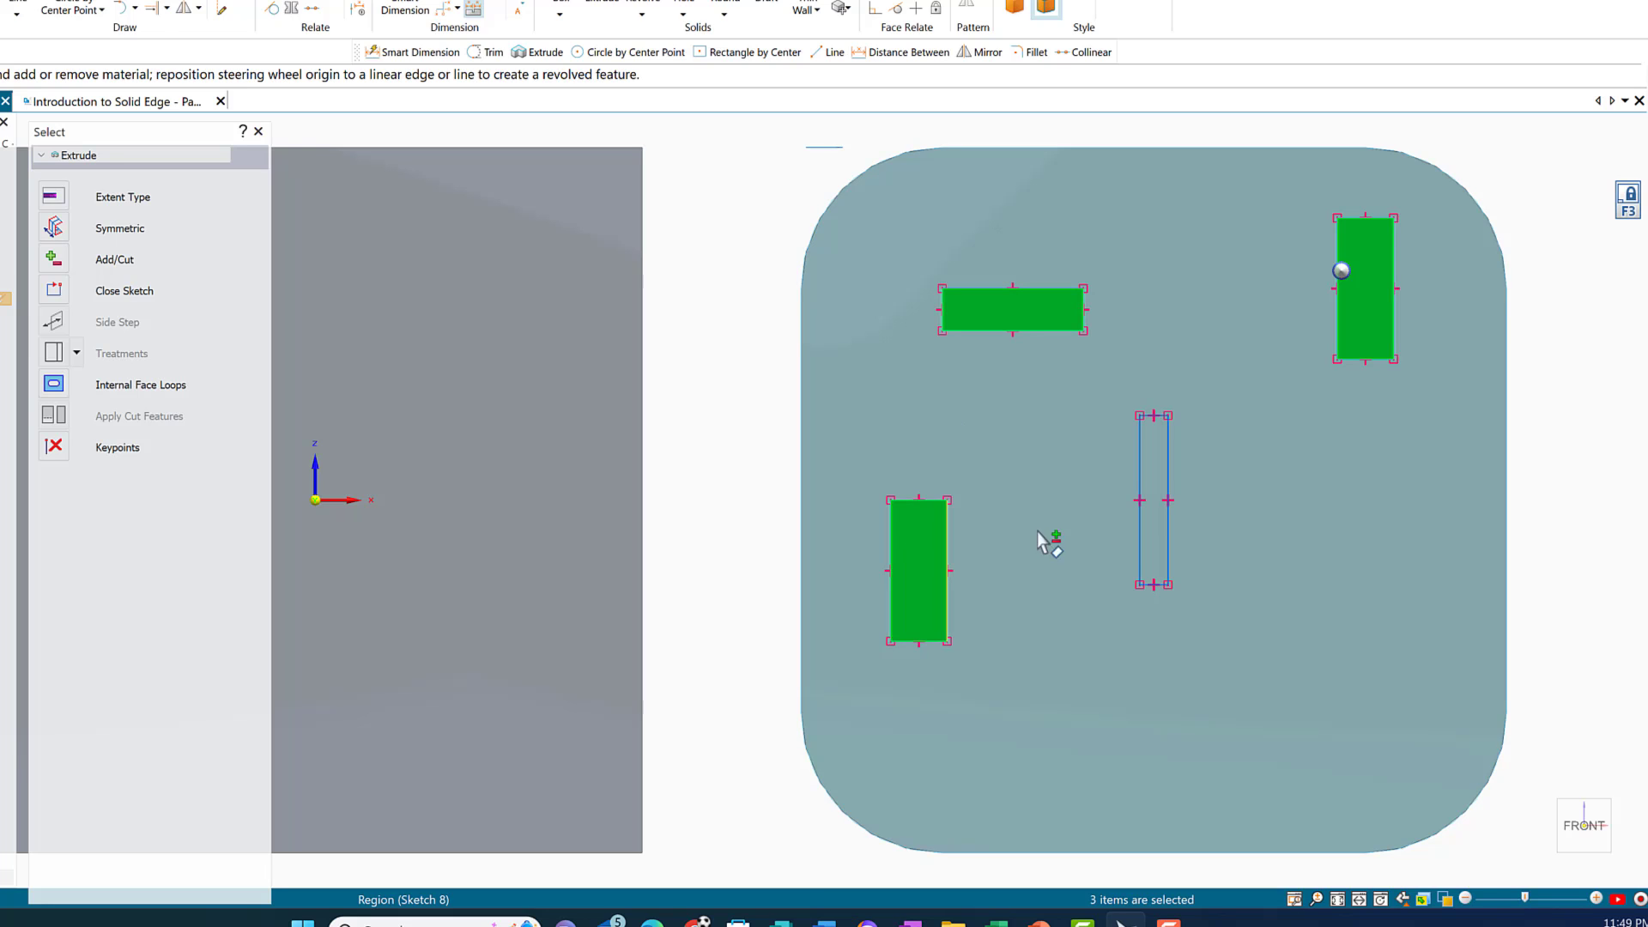
pyautogui.click(1156, 543)
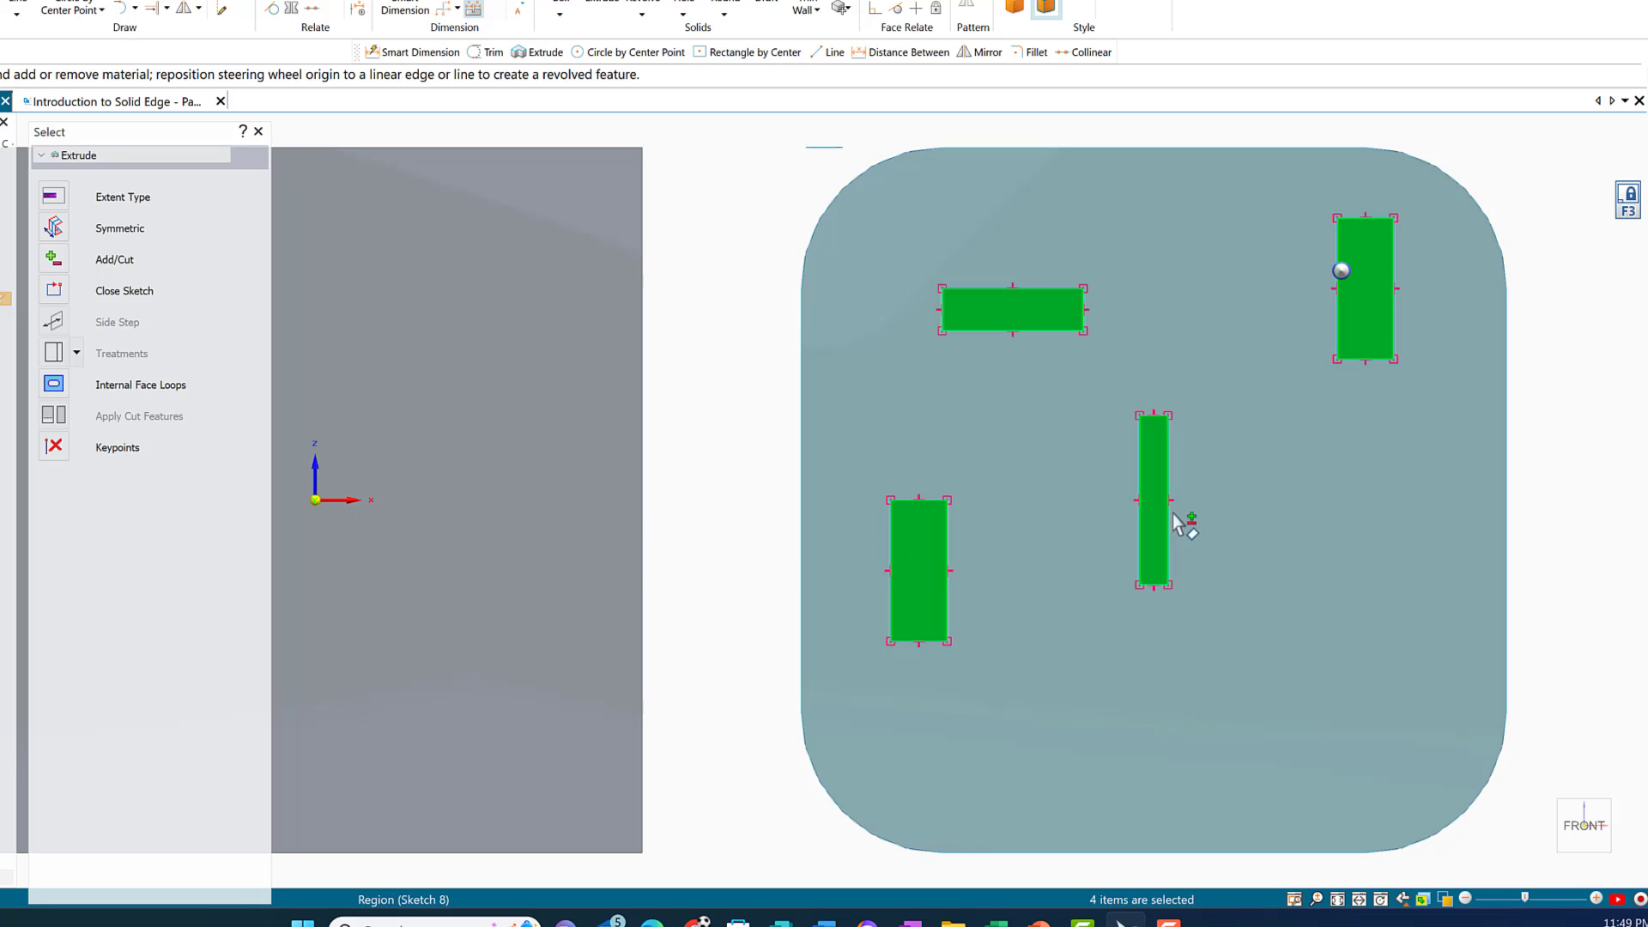
pyautogui.click(60, 261)
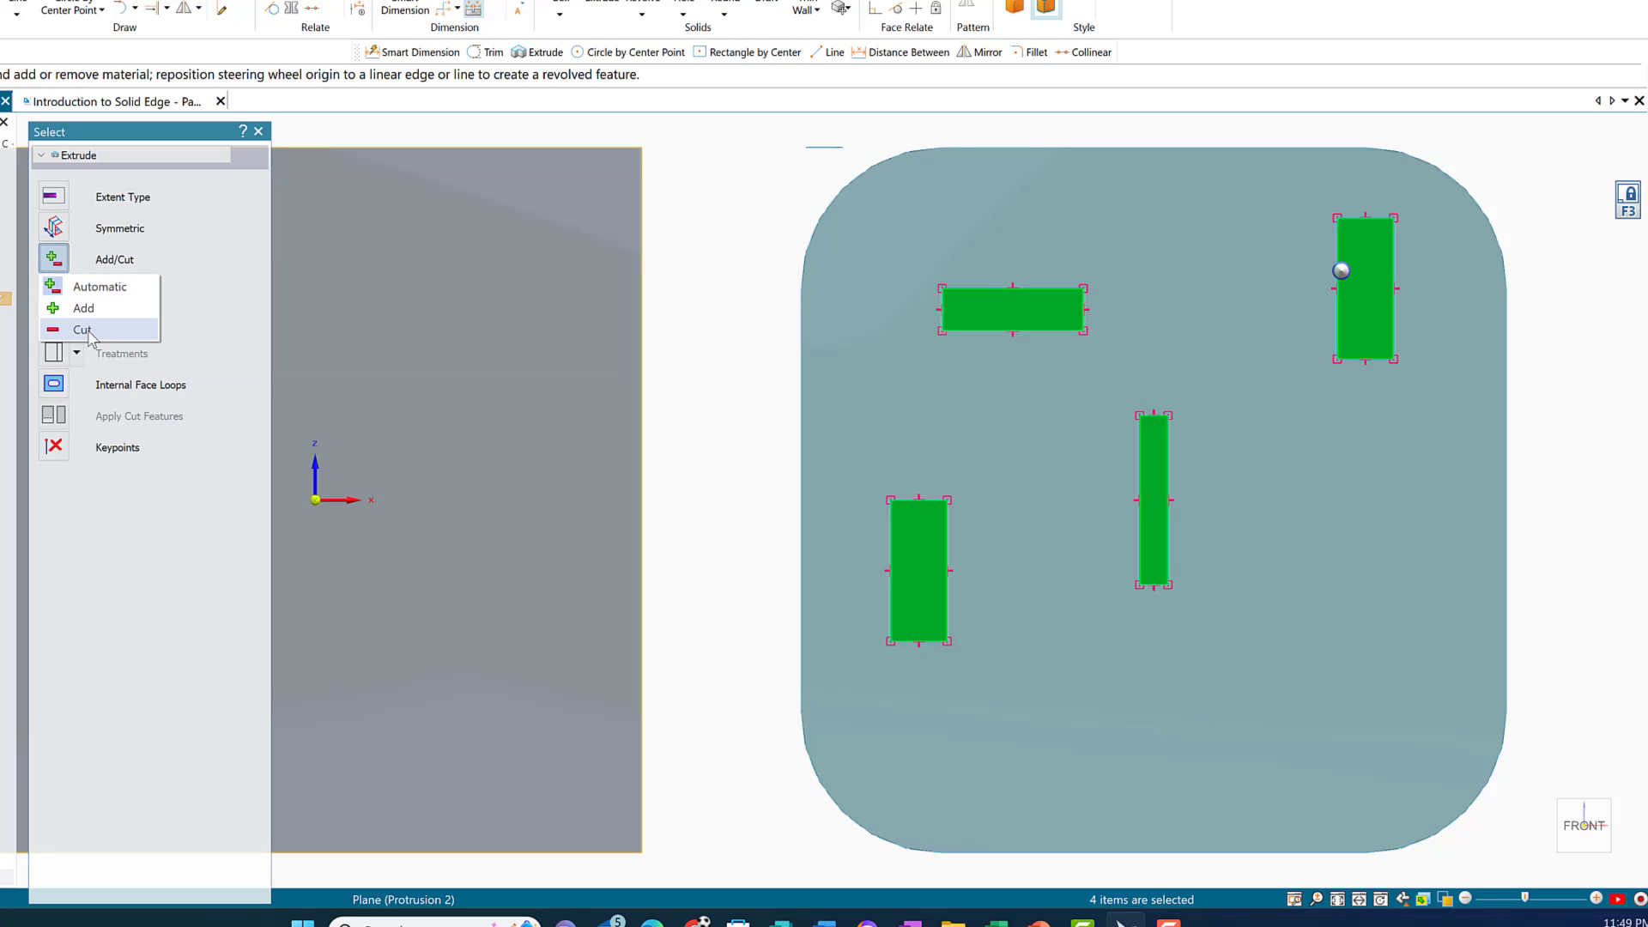
pyautogui.click(88, 333)
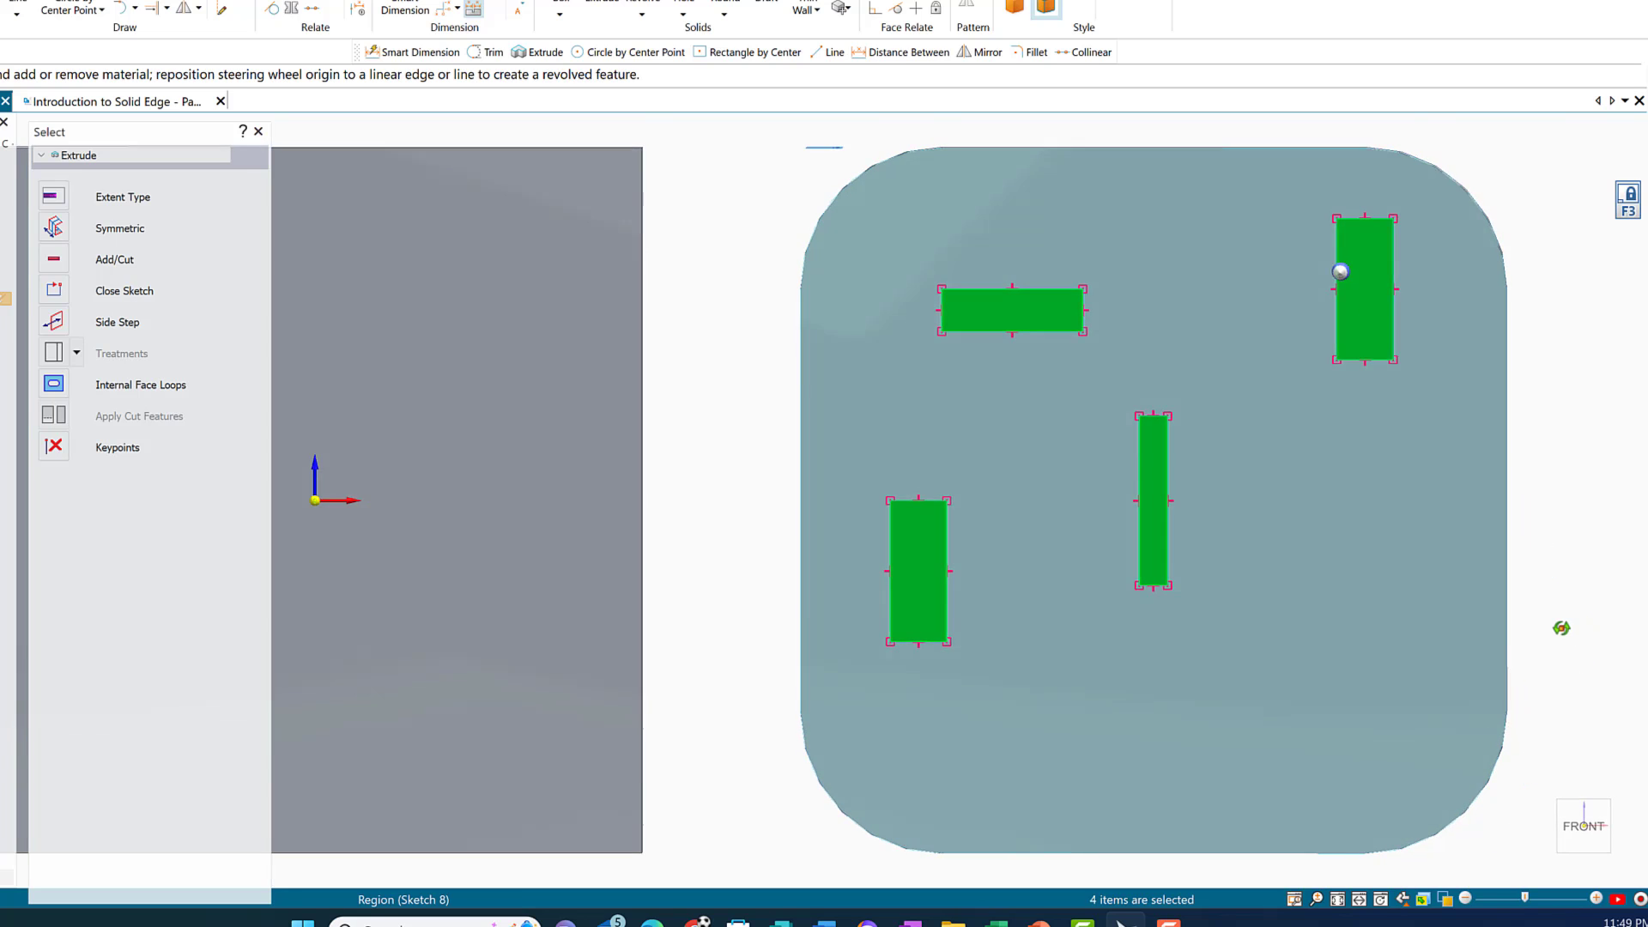
pyautogui.moveTo(1559, 626); pyautogui.dragTo(1530, 644, button='middle')
pyautogui.scroll(-5, 1538, 648)
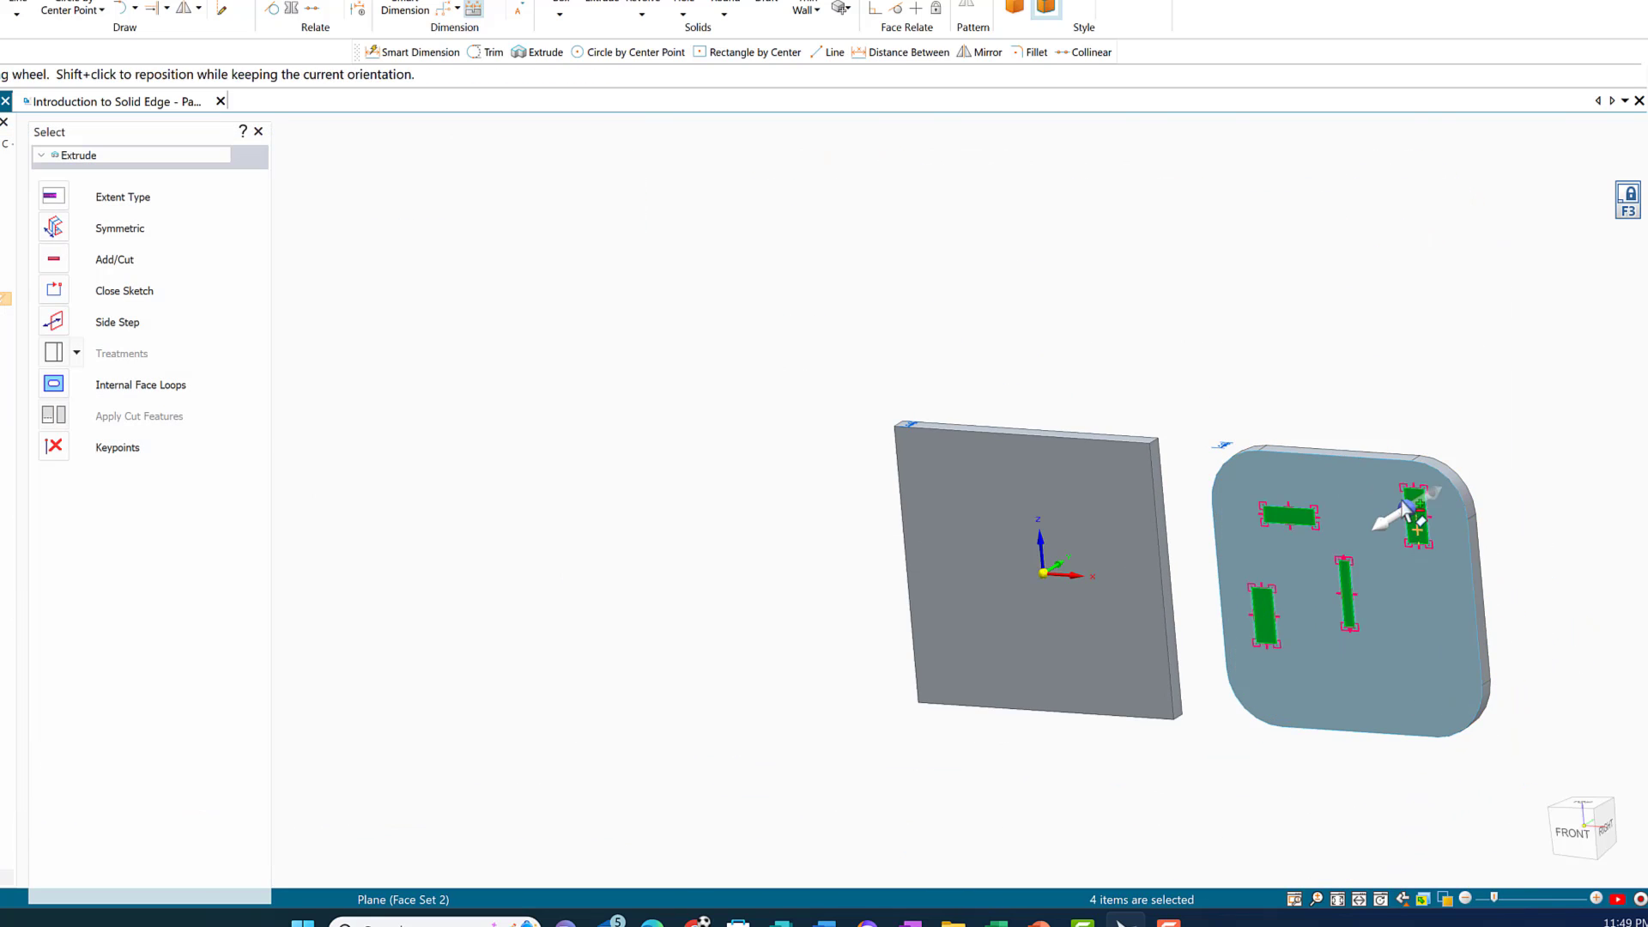
pyautogui.click(1428, 496)
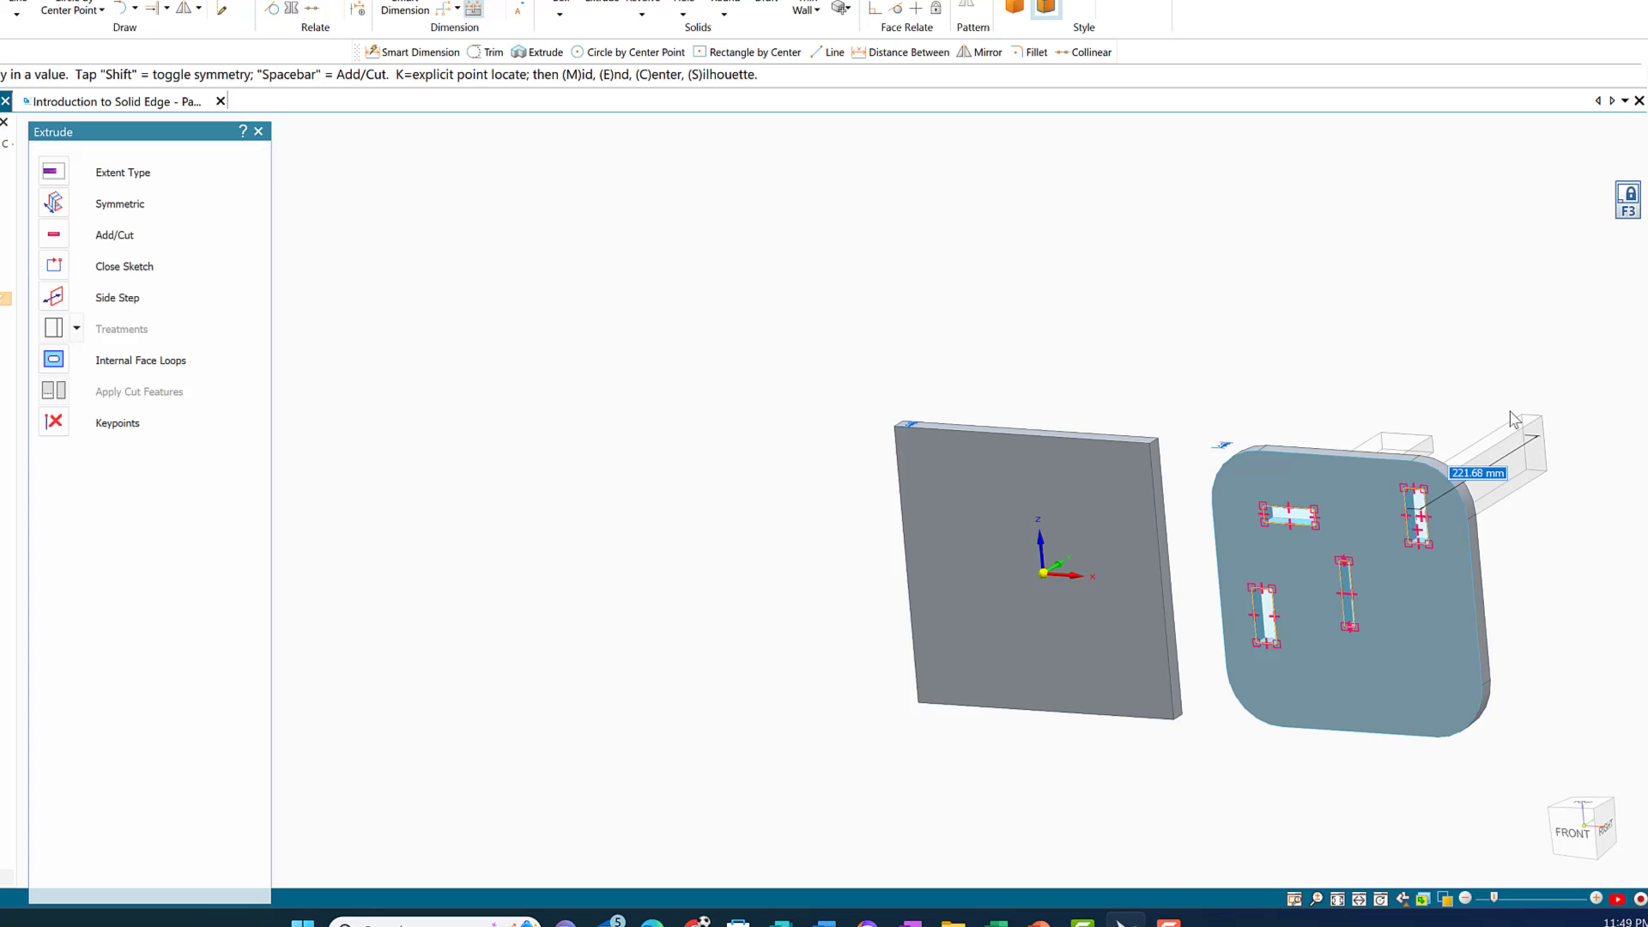
pyautogui.click(1513, 410)
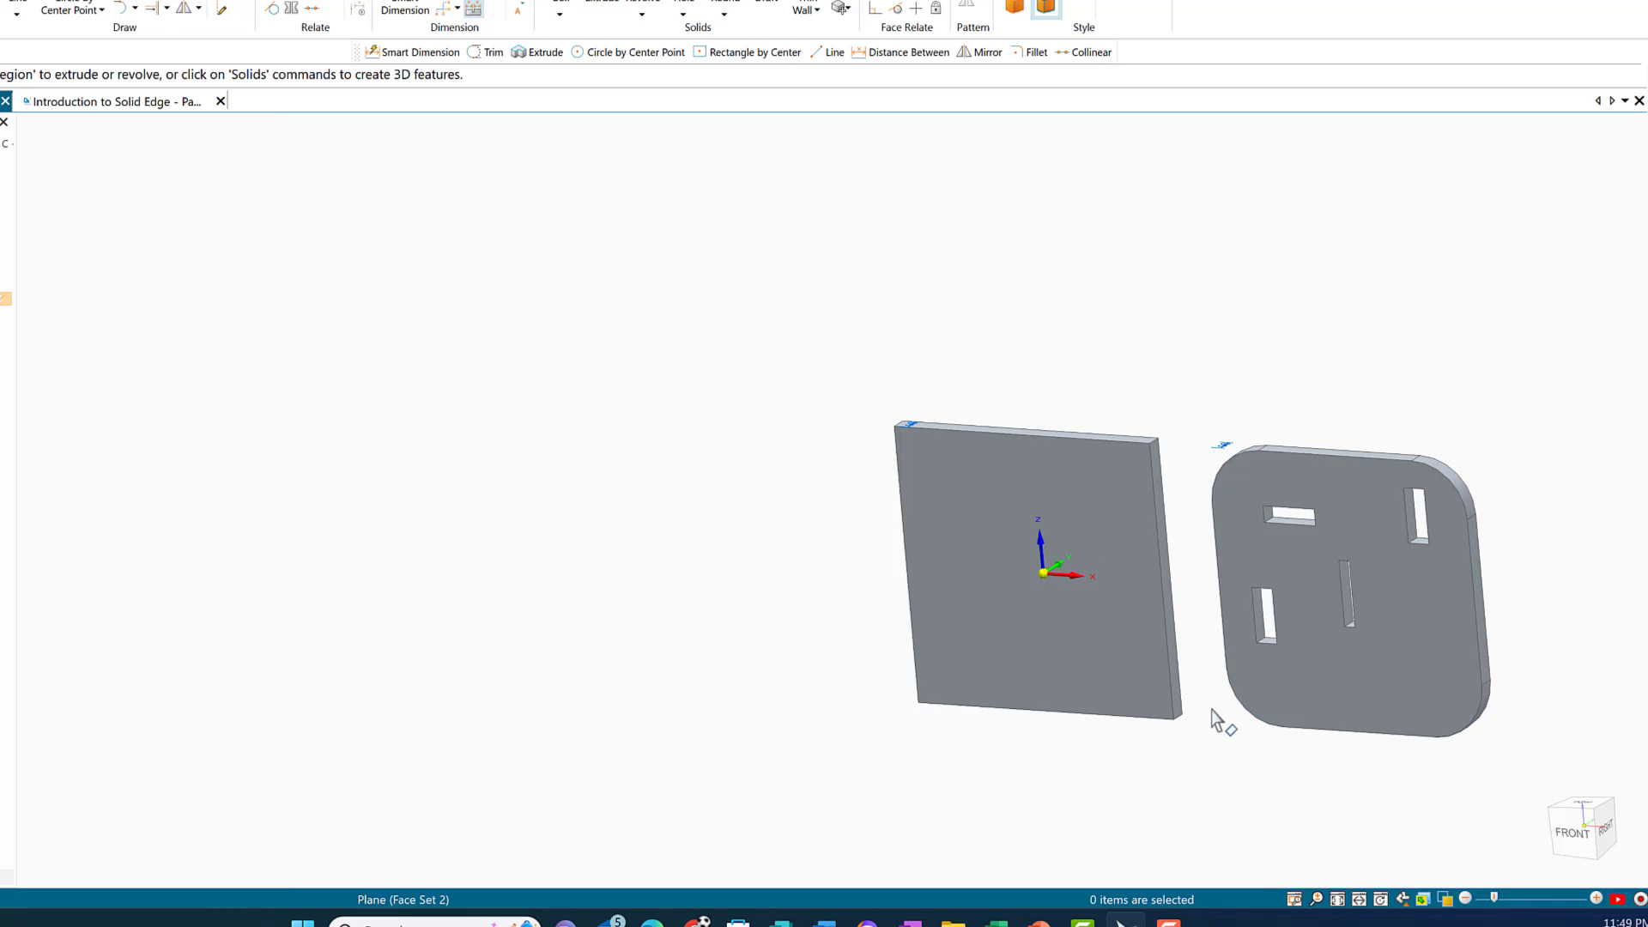
# Step: Delete the entire copied plate with rounded corners and rectangular cutouts
pyautogui.moveTo(1248, 808); pyautogui.dragTo(1285, 793, button='middle')
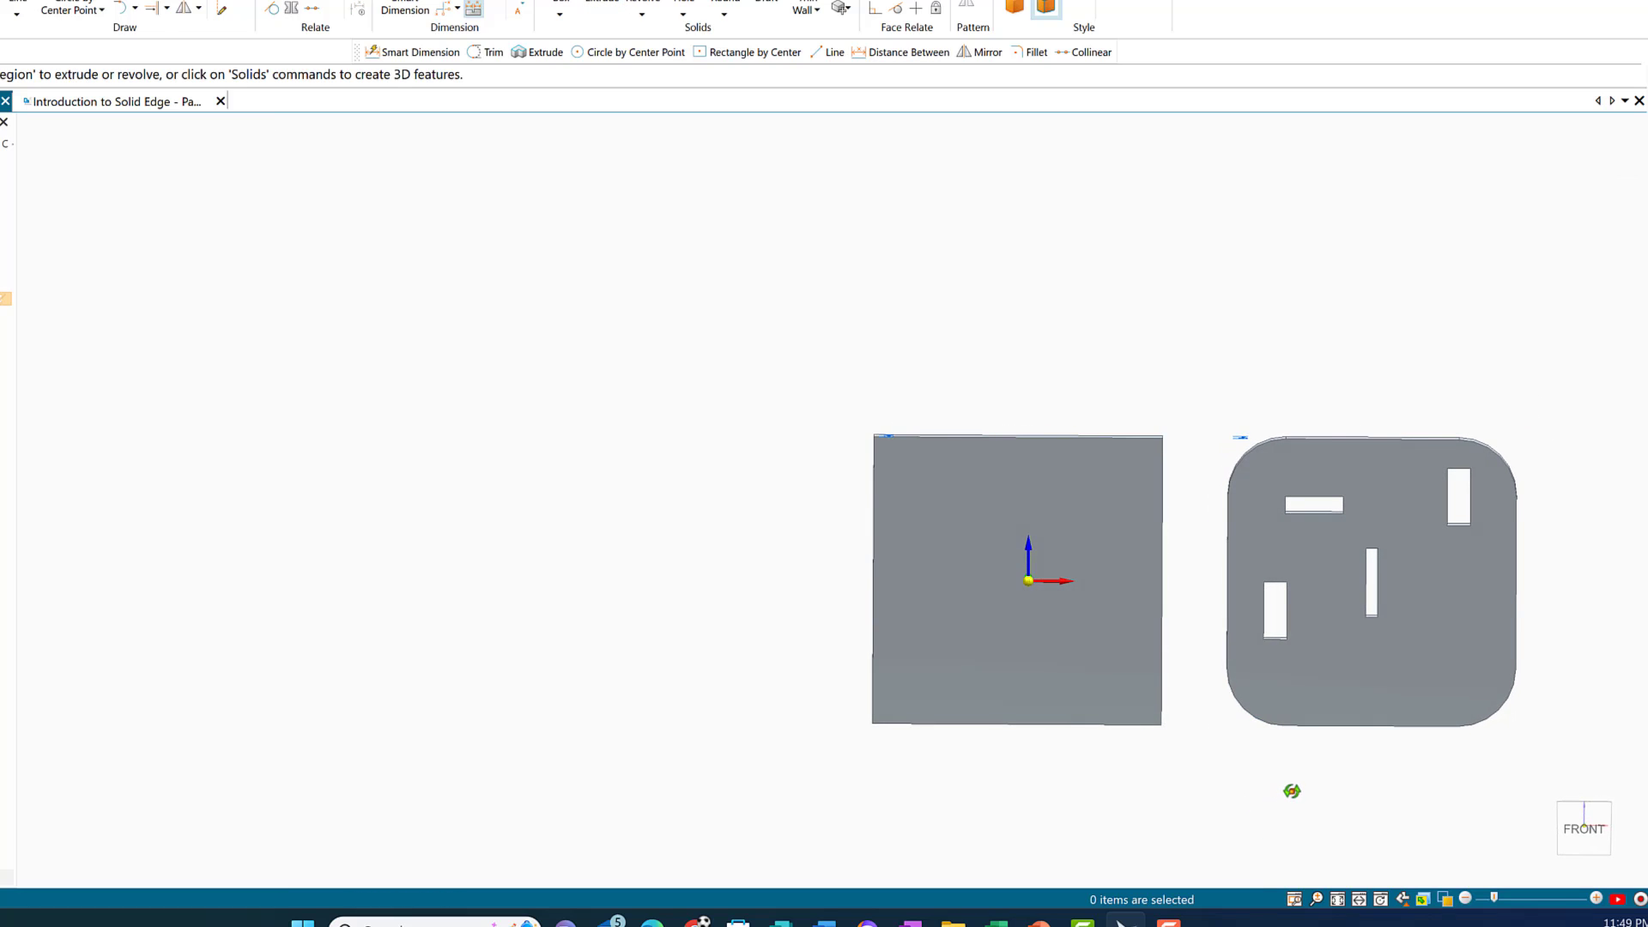
pyautogui.scroll(-3, 1289, 789)
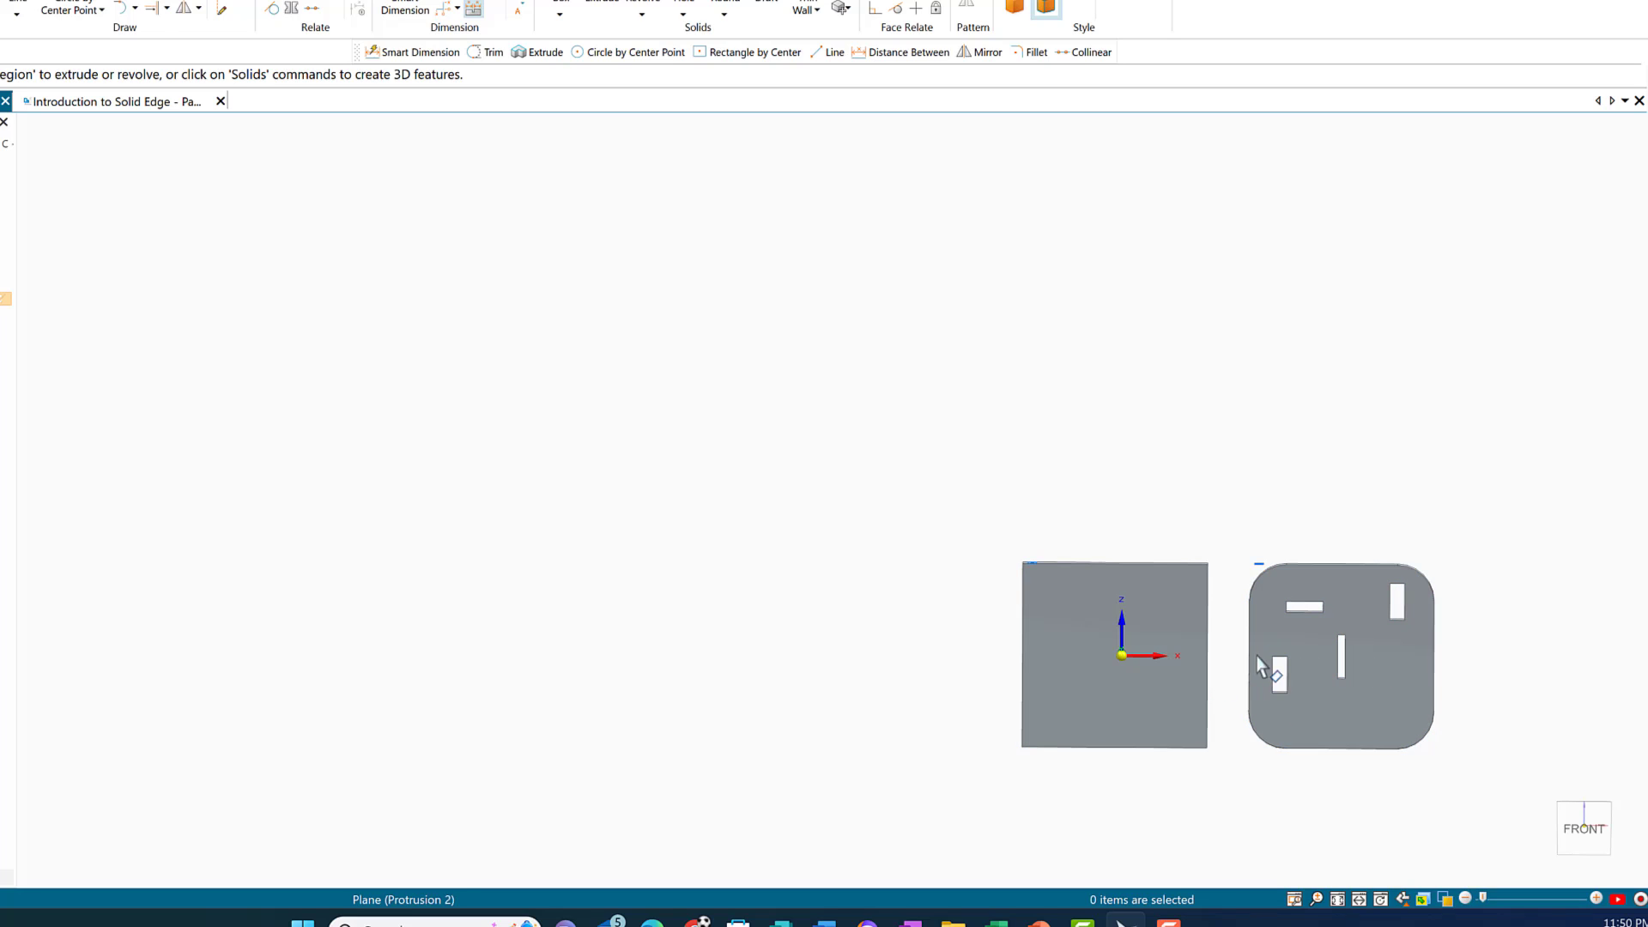
pyautogui.moveTo(1242, 553); pyautogui.dragTo(1464, 806)
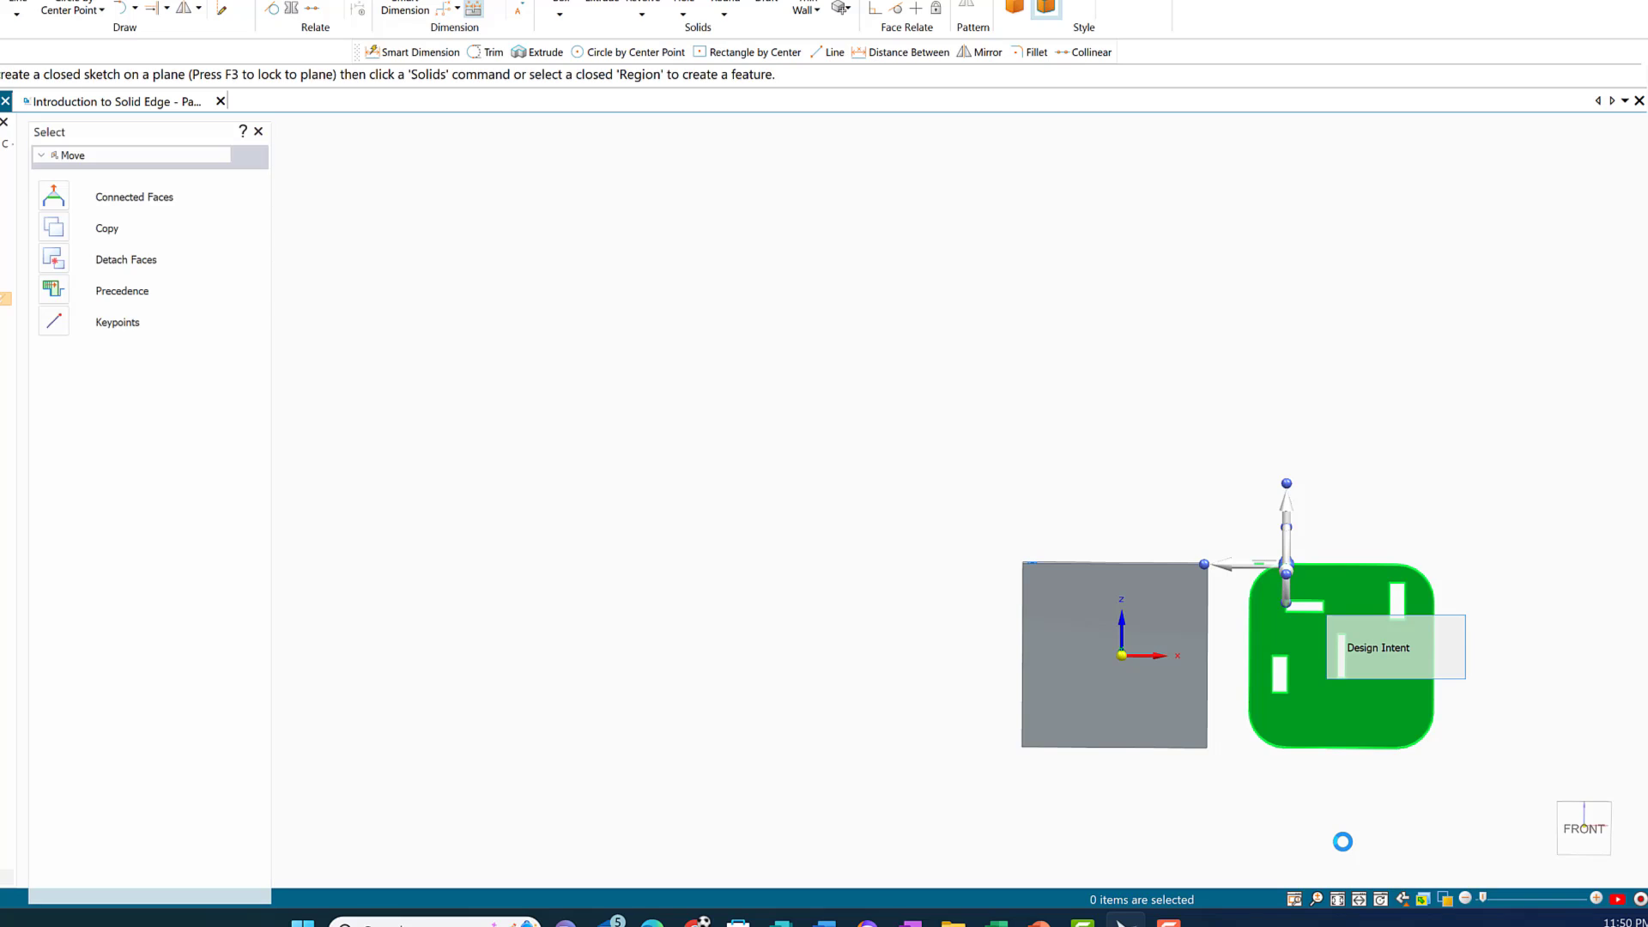
pyautogui.press('Delete')
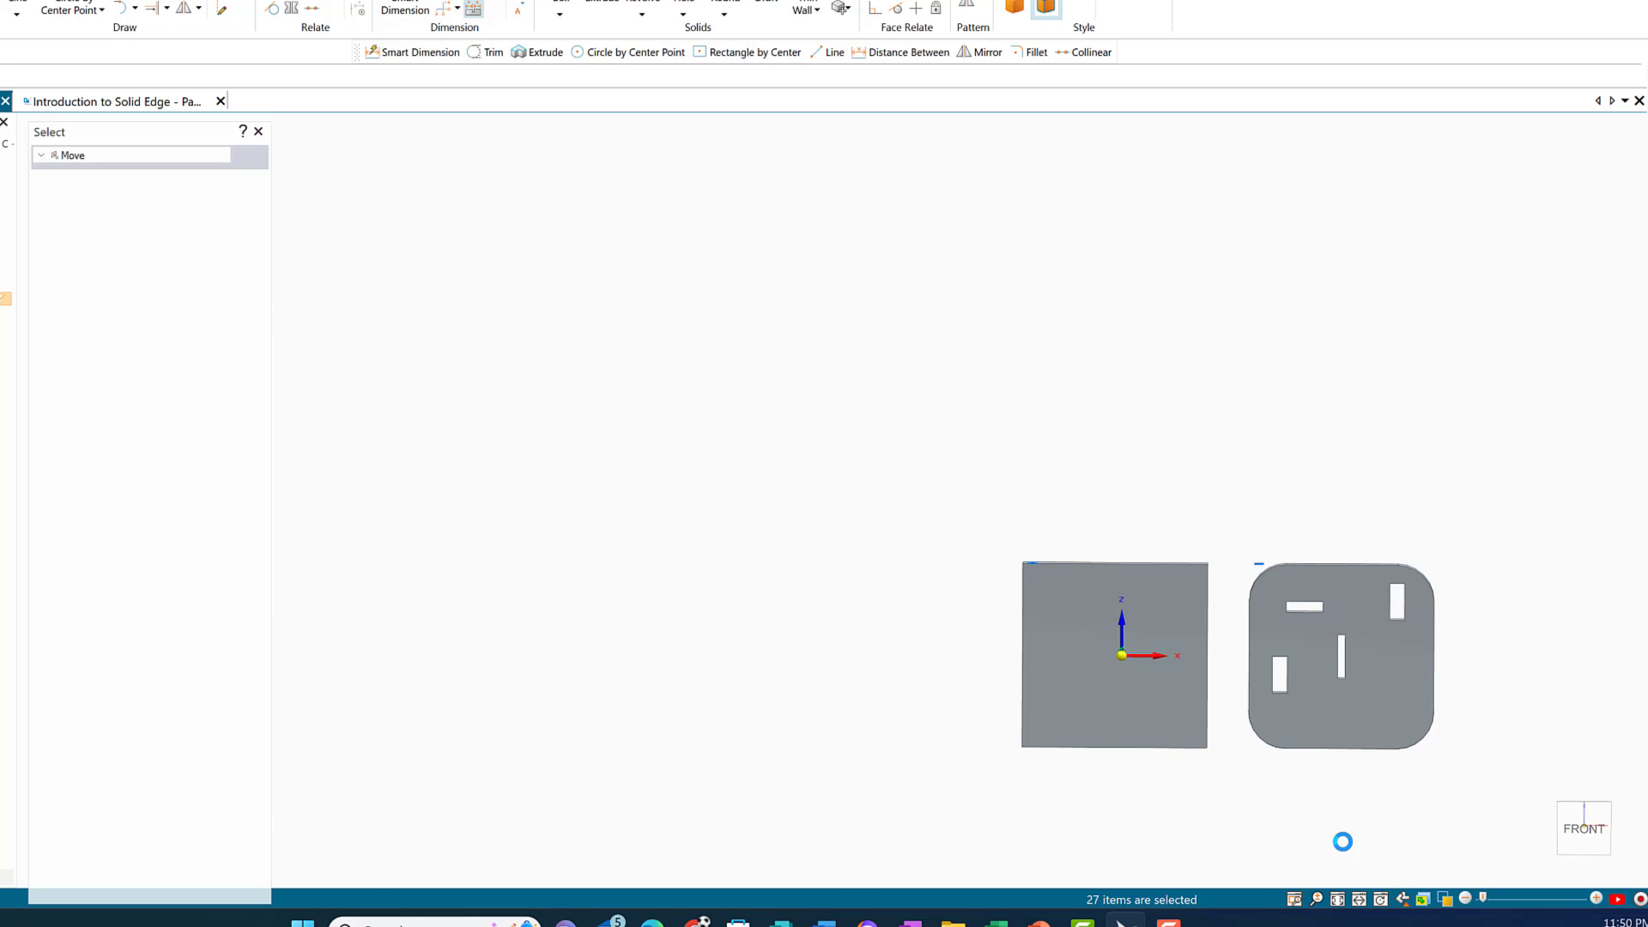
# Step: Sketch a rectangle by center, 16 mm wide and 50 mm high, at the origin on the original plate's front face
pyautogui.click(1336, 899)
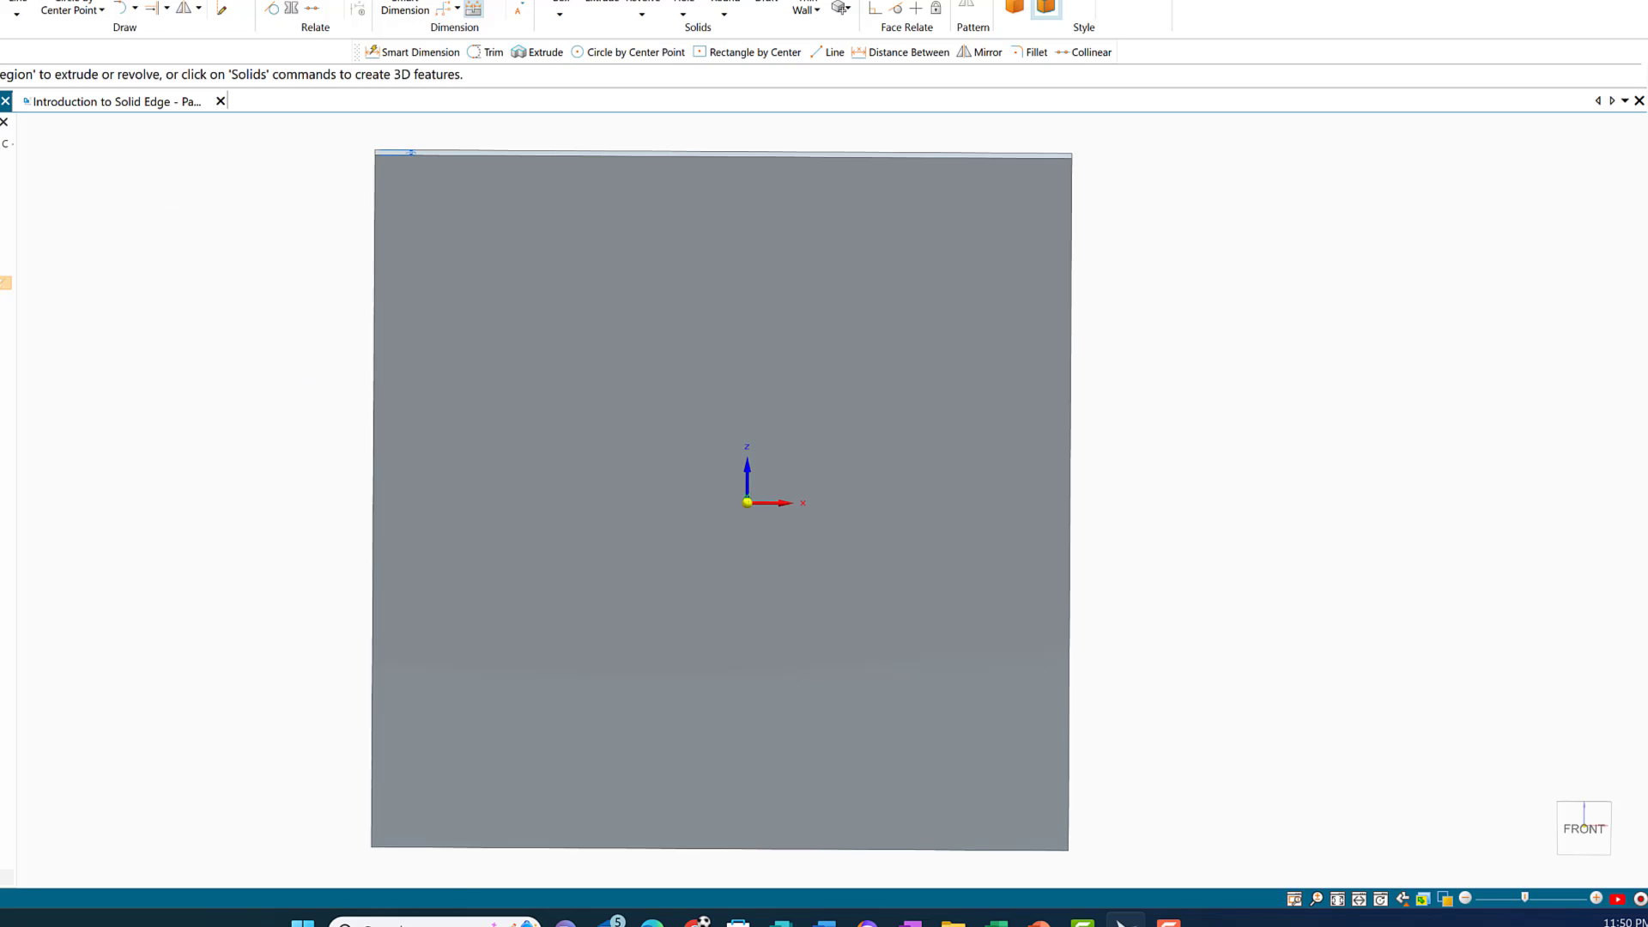
pyautogui.click(135, 0)
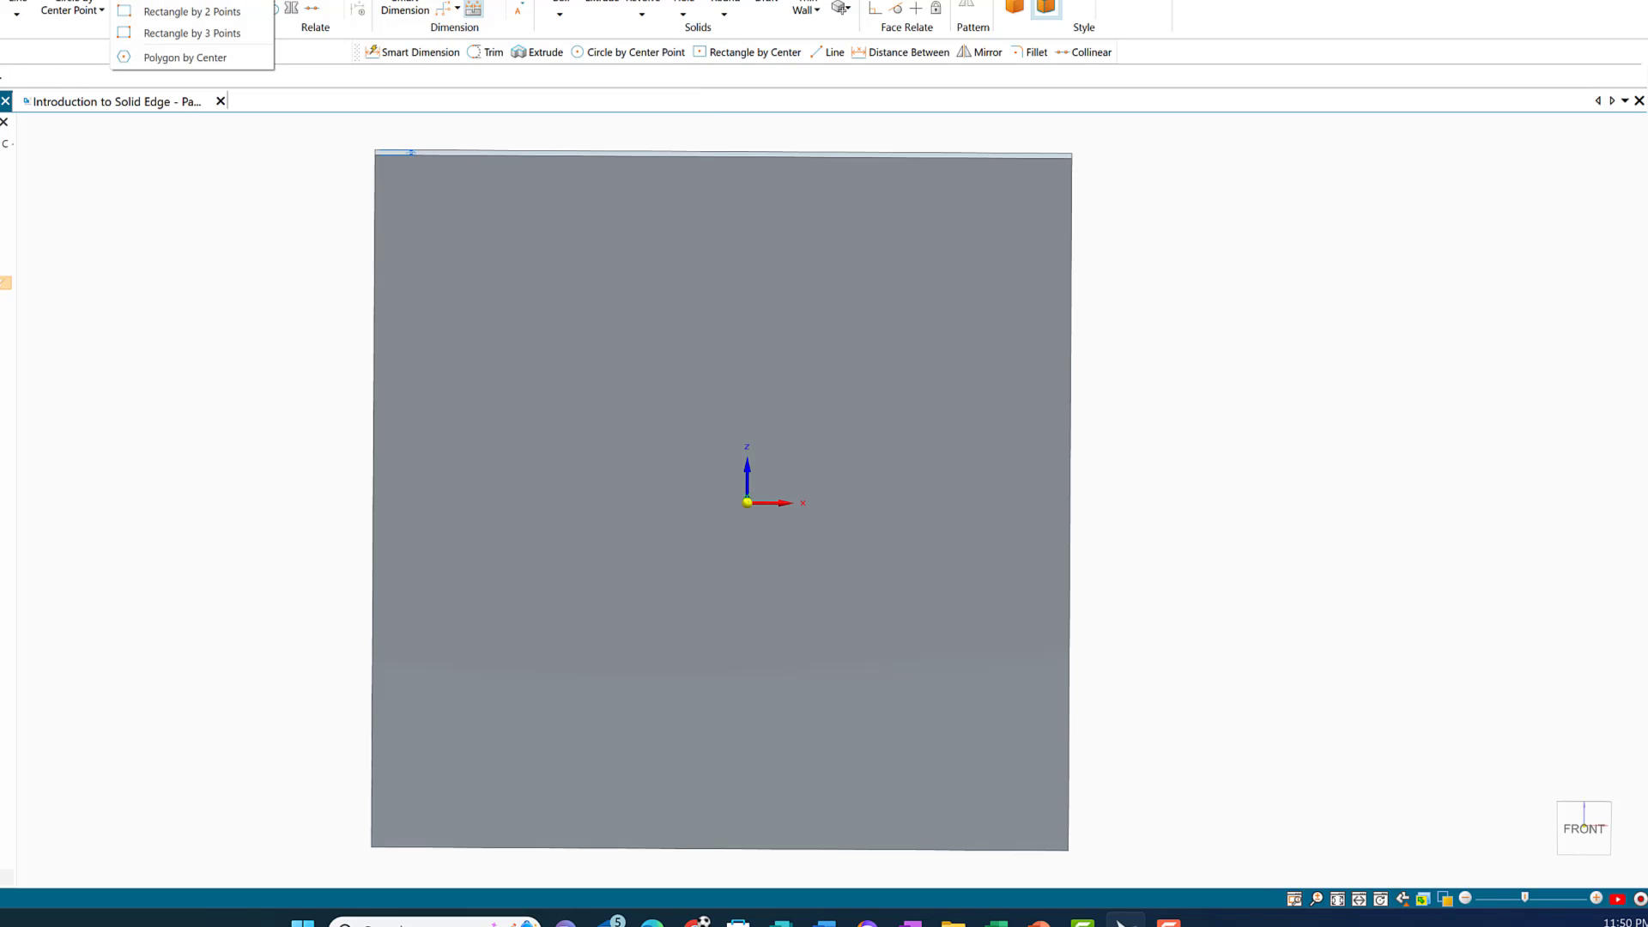
pyautogui.click(176, 0)
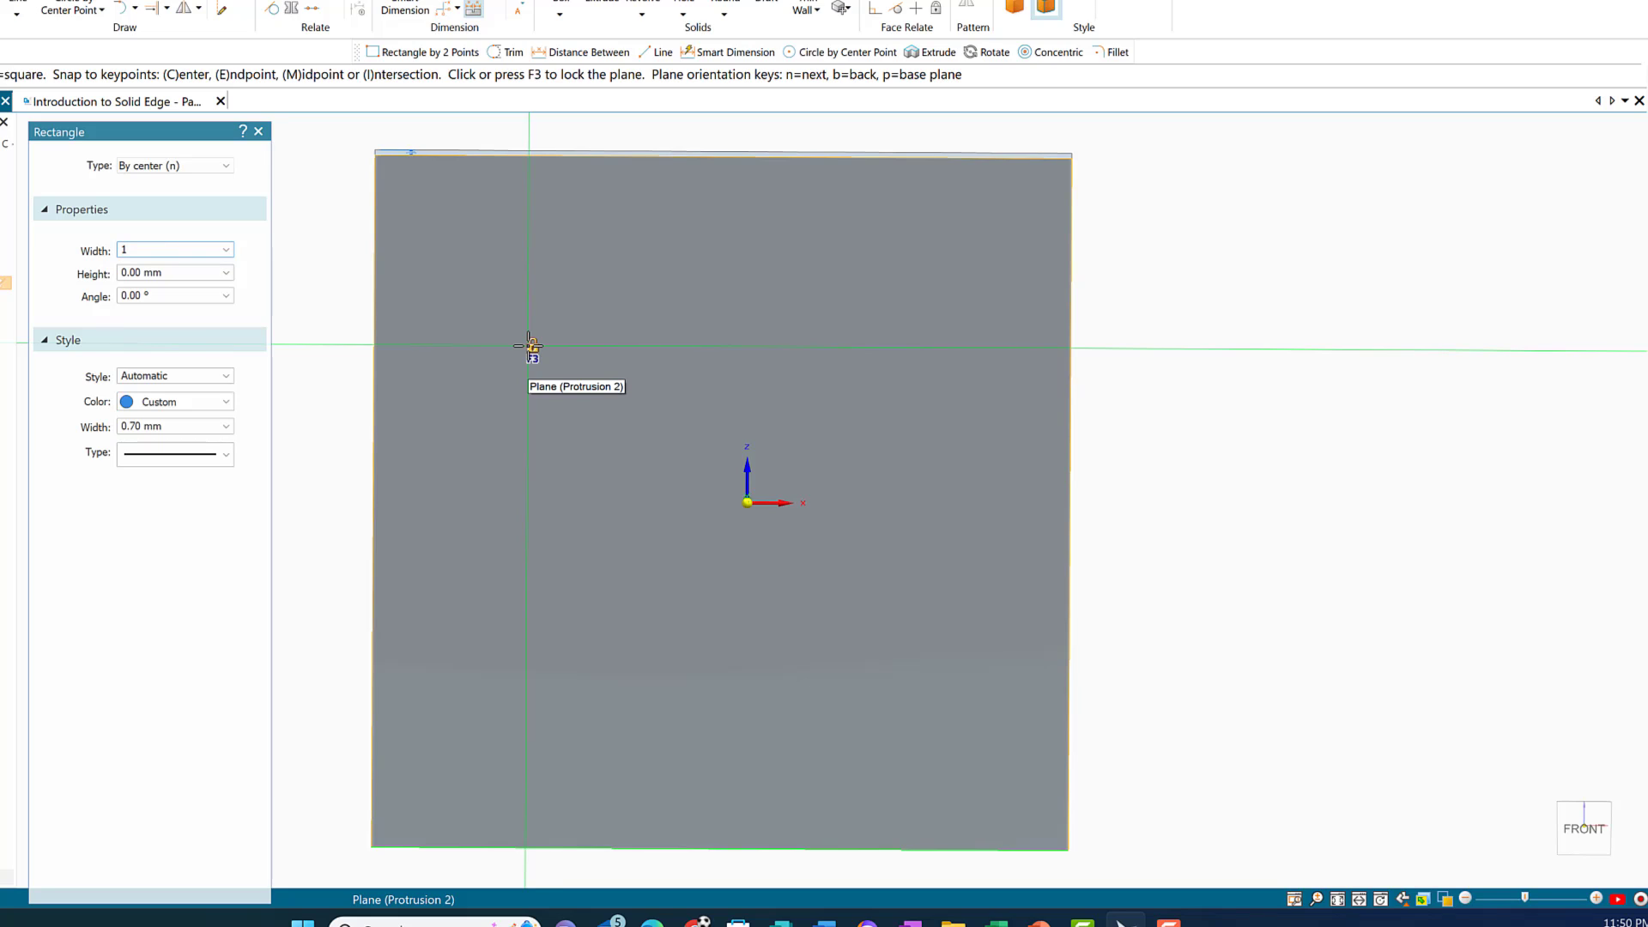
pyautogui.press('Return')
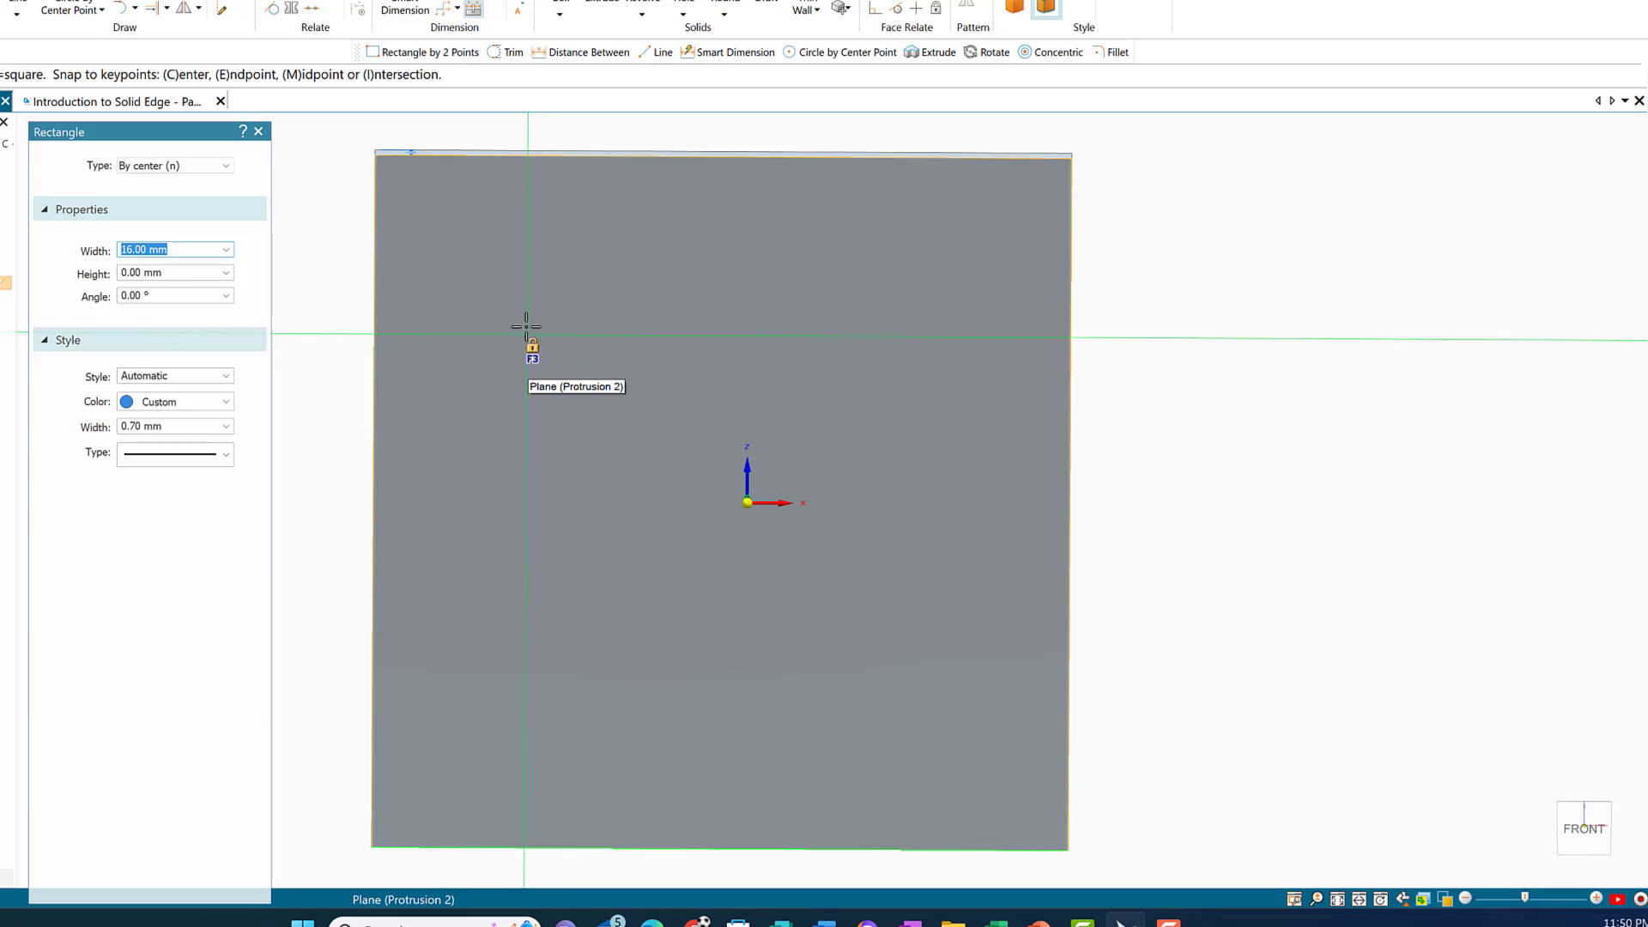
pyautogui.click(533, 347)
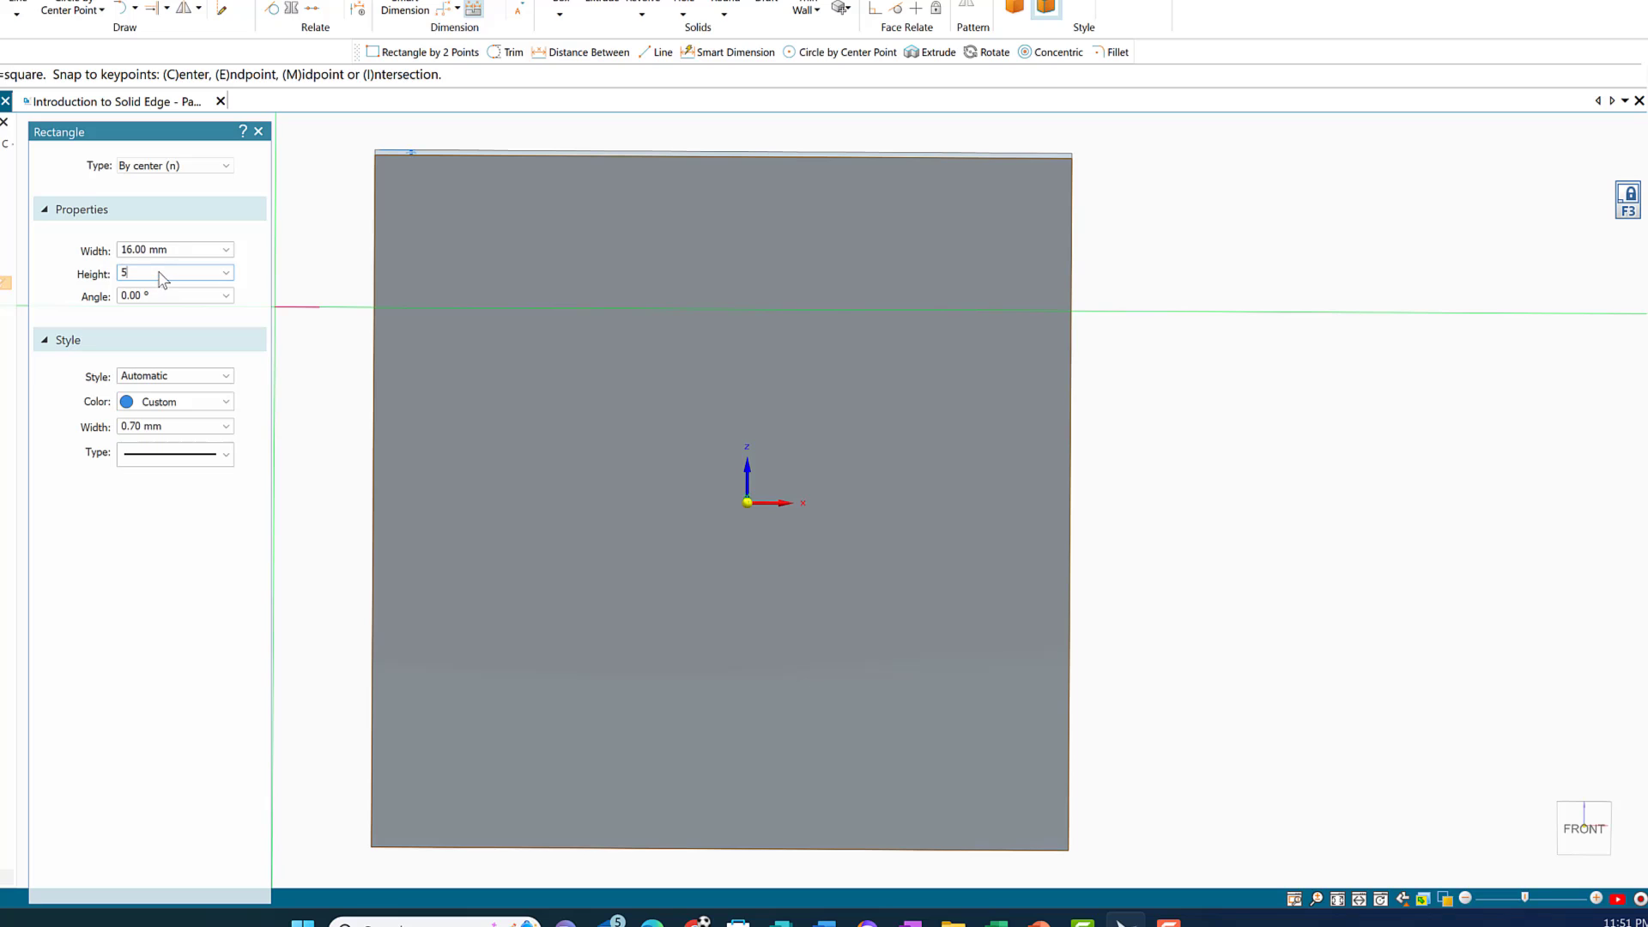
pyautogui.click(161, 273)
pyautogui.write('50')
pyautogui.press('Return')
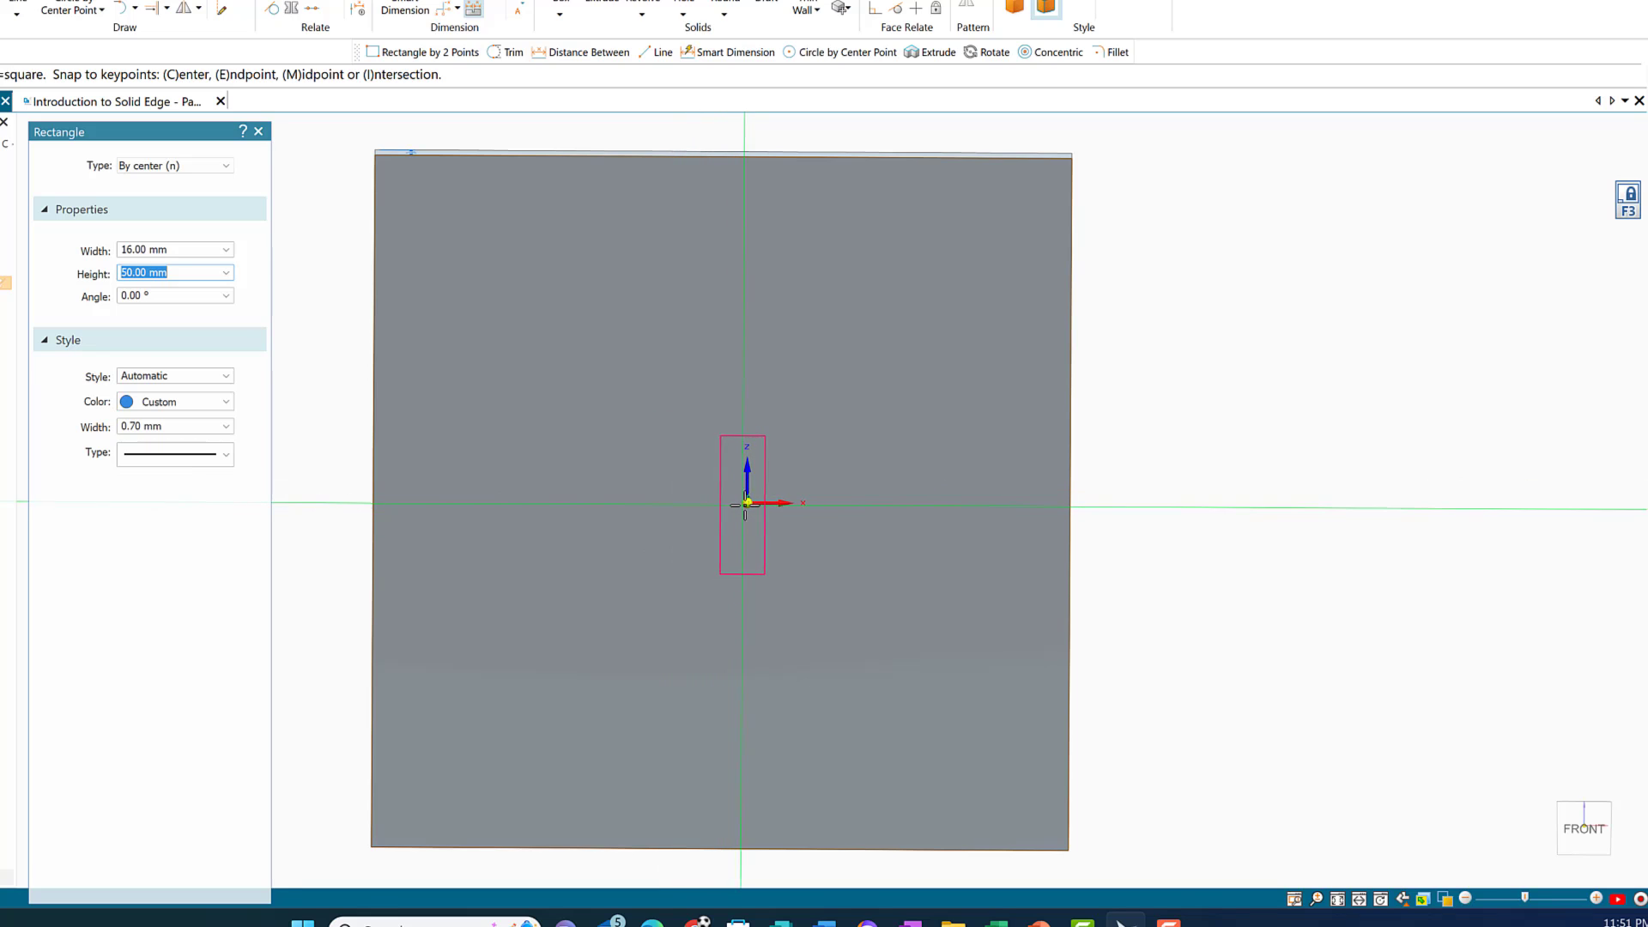
pyautogui.click(746, 503)
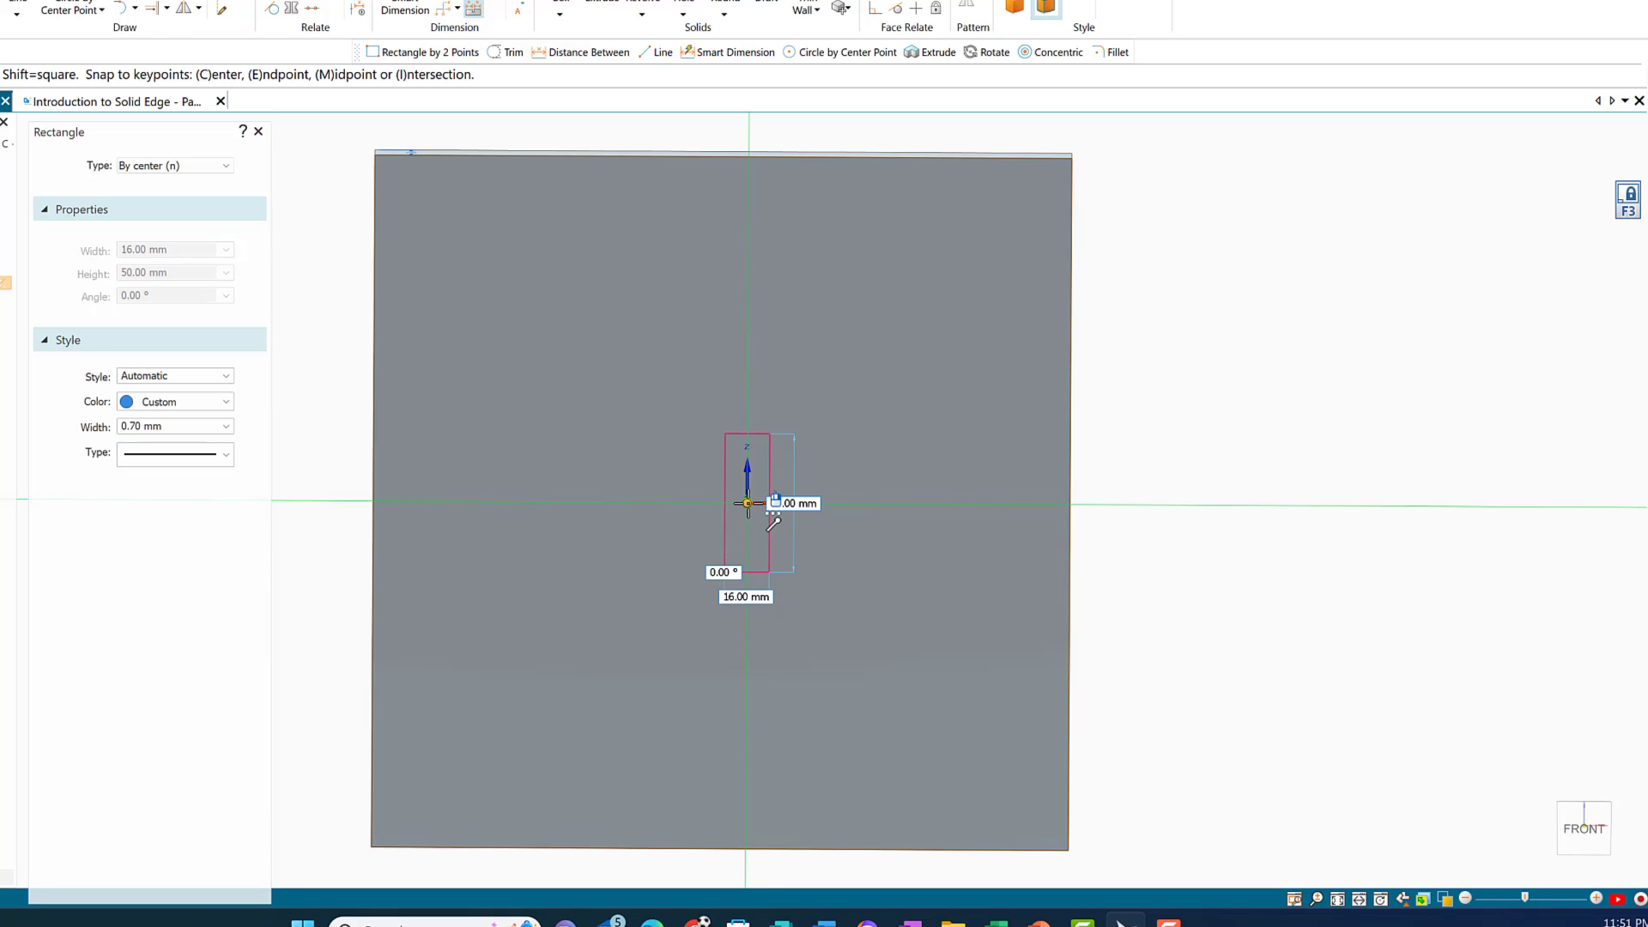
pyautogui.click(746, 503)
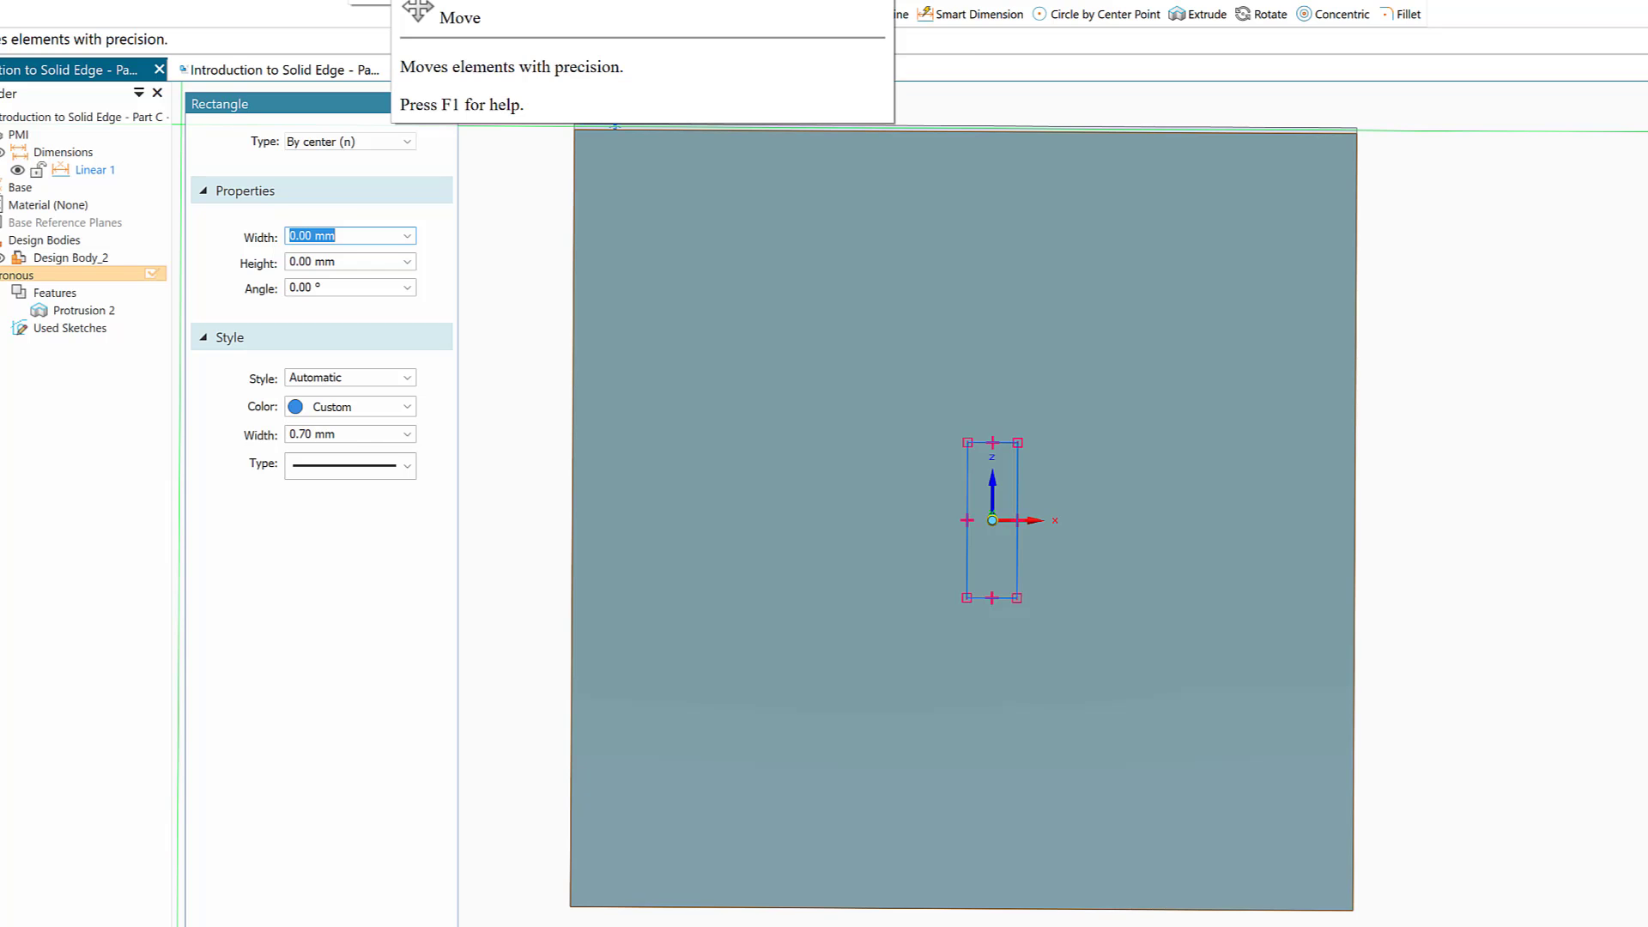
# Step: Copy the centered rectangle to its lower left using Move with a 10 mm step, 50 mm X offset and 60 mm Y offset
pyautogui.click(360, 12)
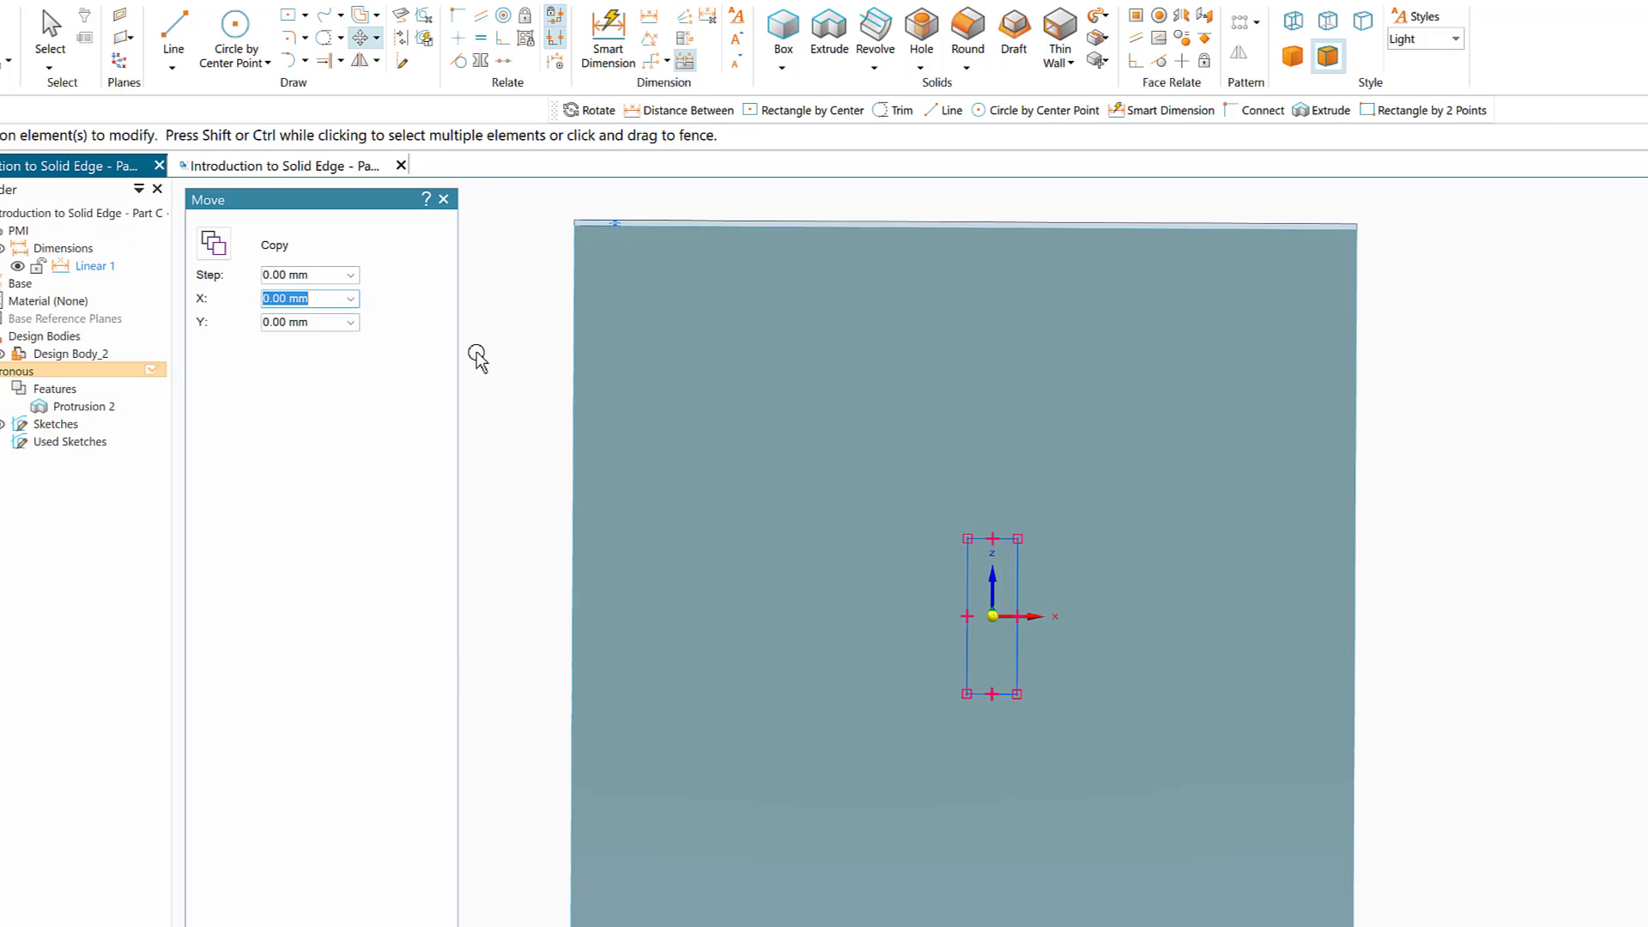
pyautogui.click(217, 256)
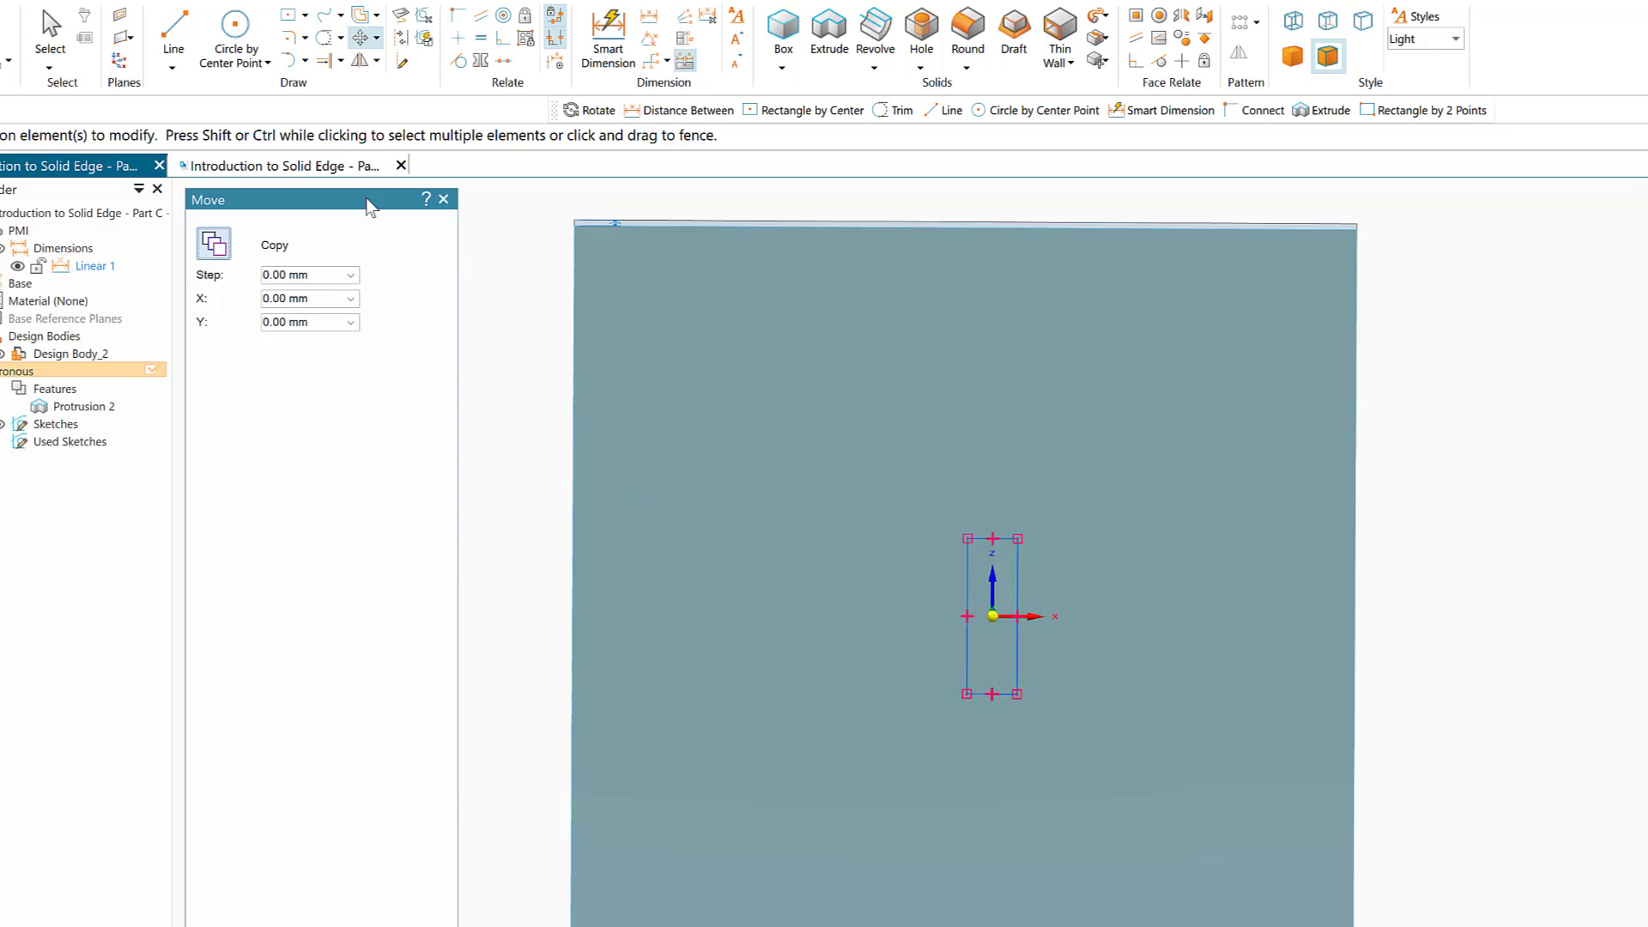
pyautogui.moveTo(370, 208); pyautogui.dragTo(461, 224)
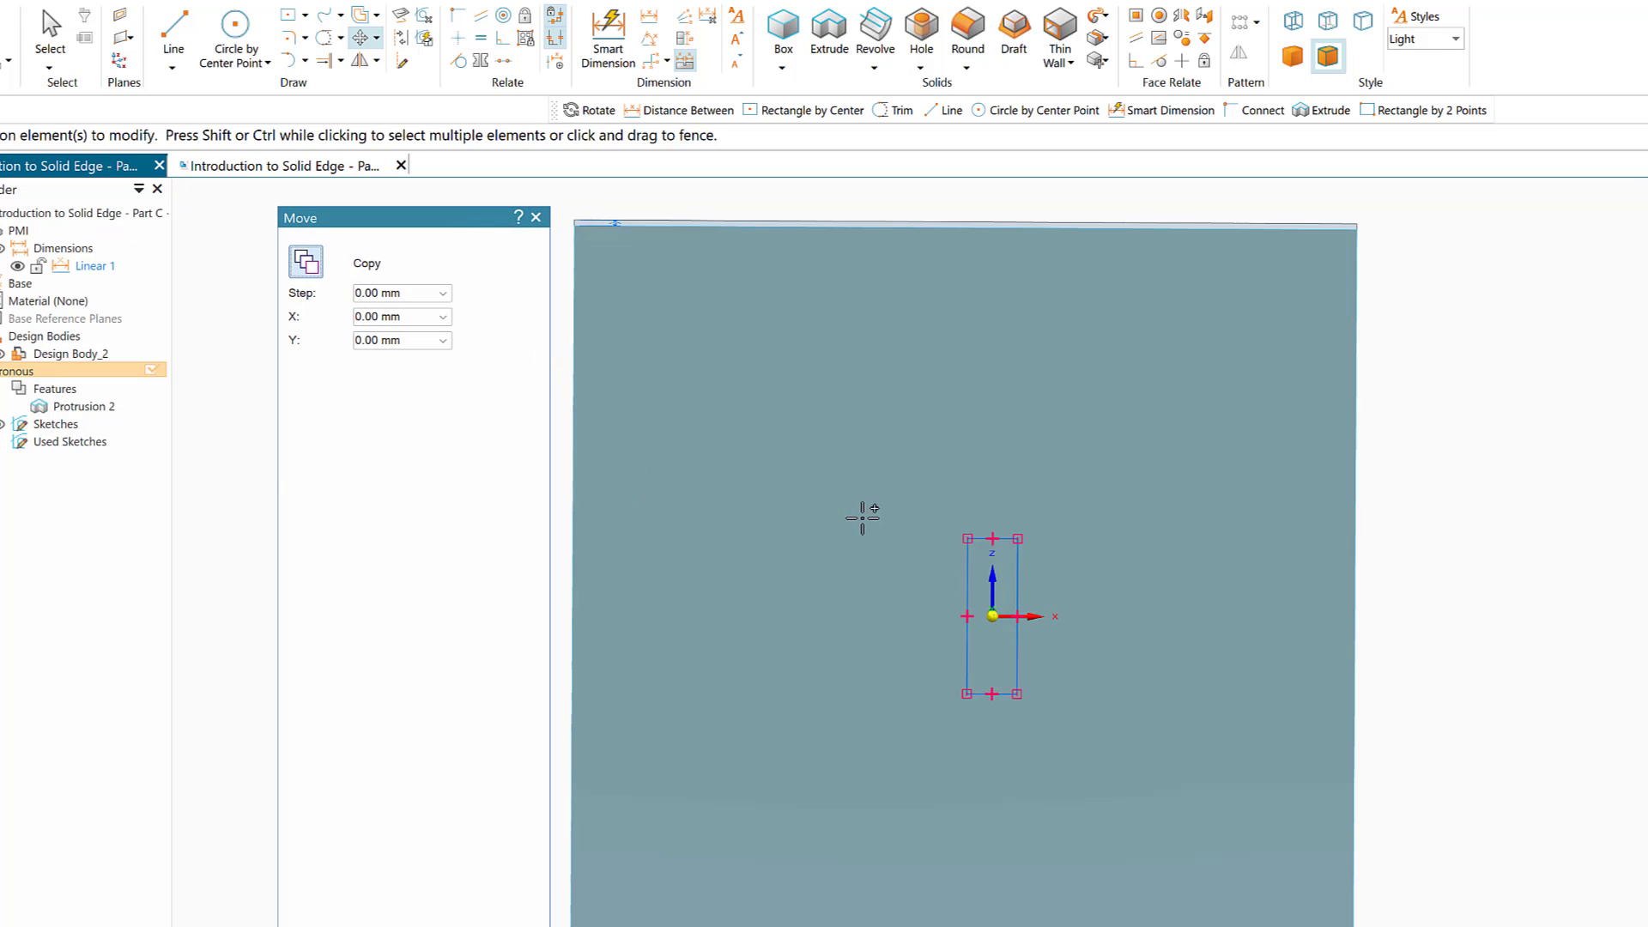
pyautogui.moveTo(933, 511); pyautogui.dragTo(1065, 754)
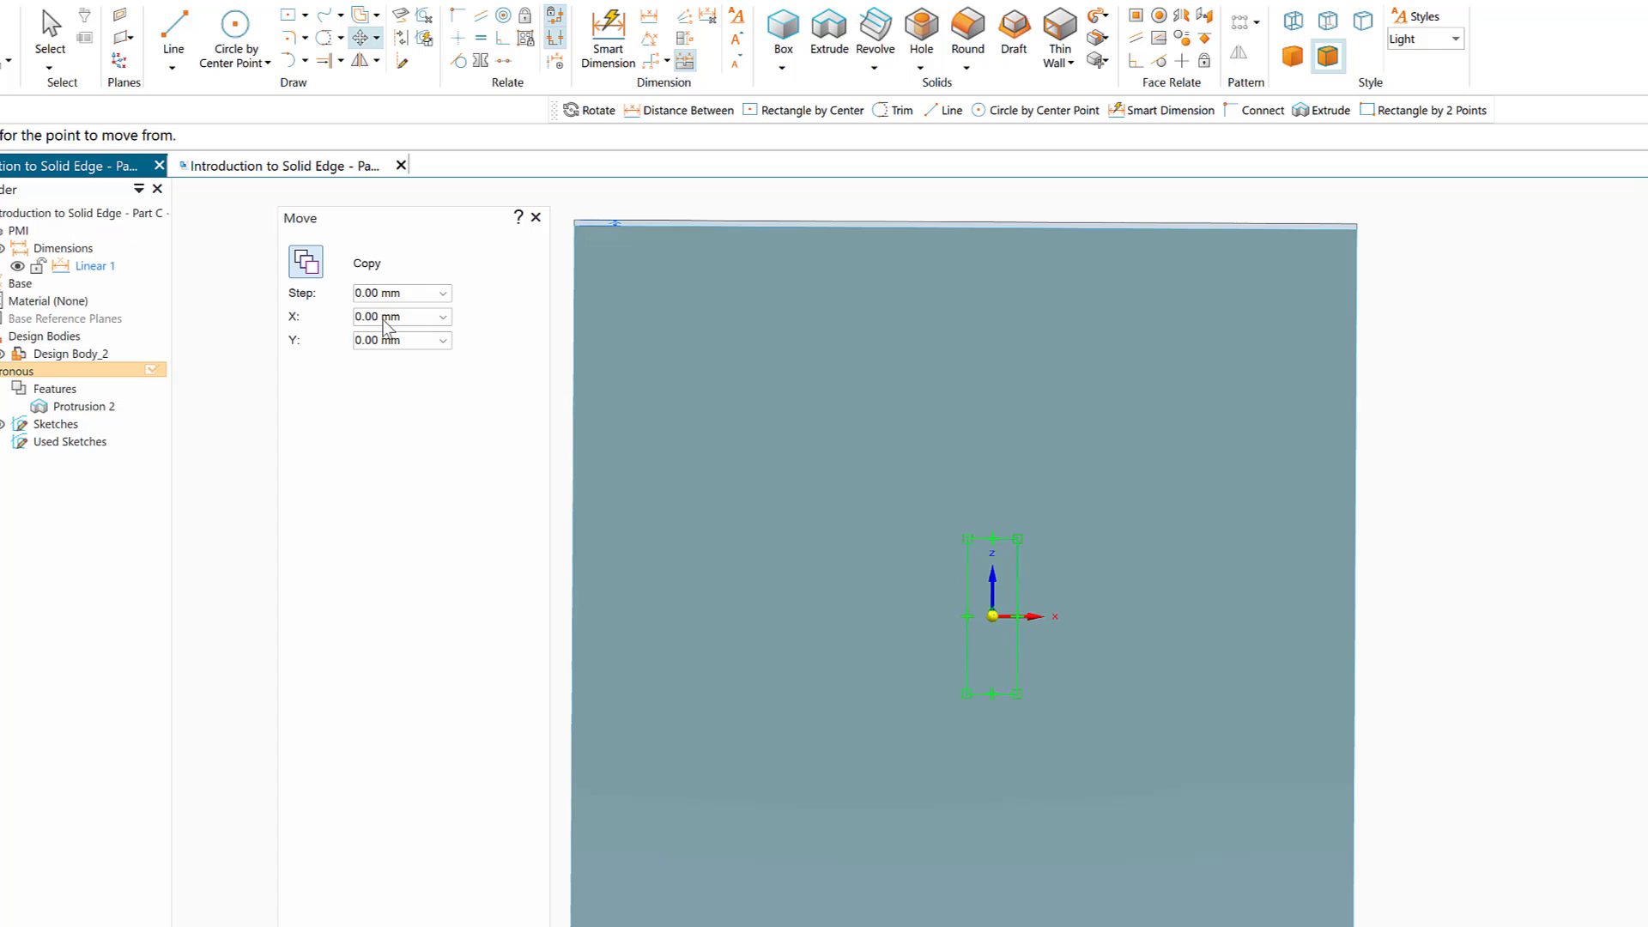
pyautogui.click(362, 296)
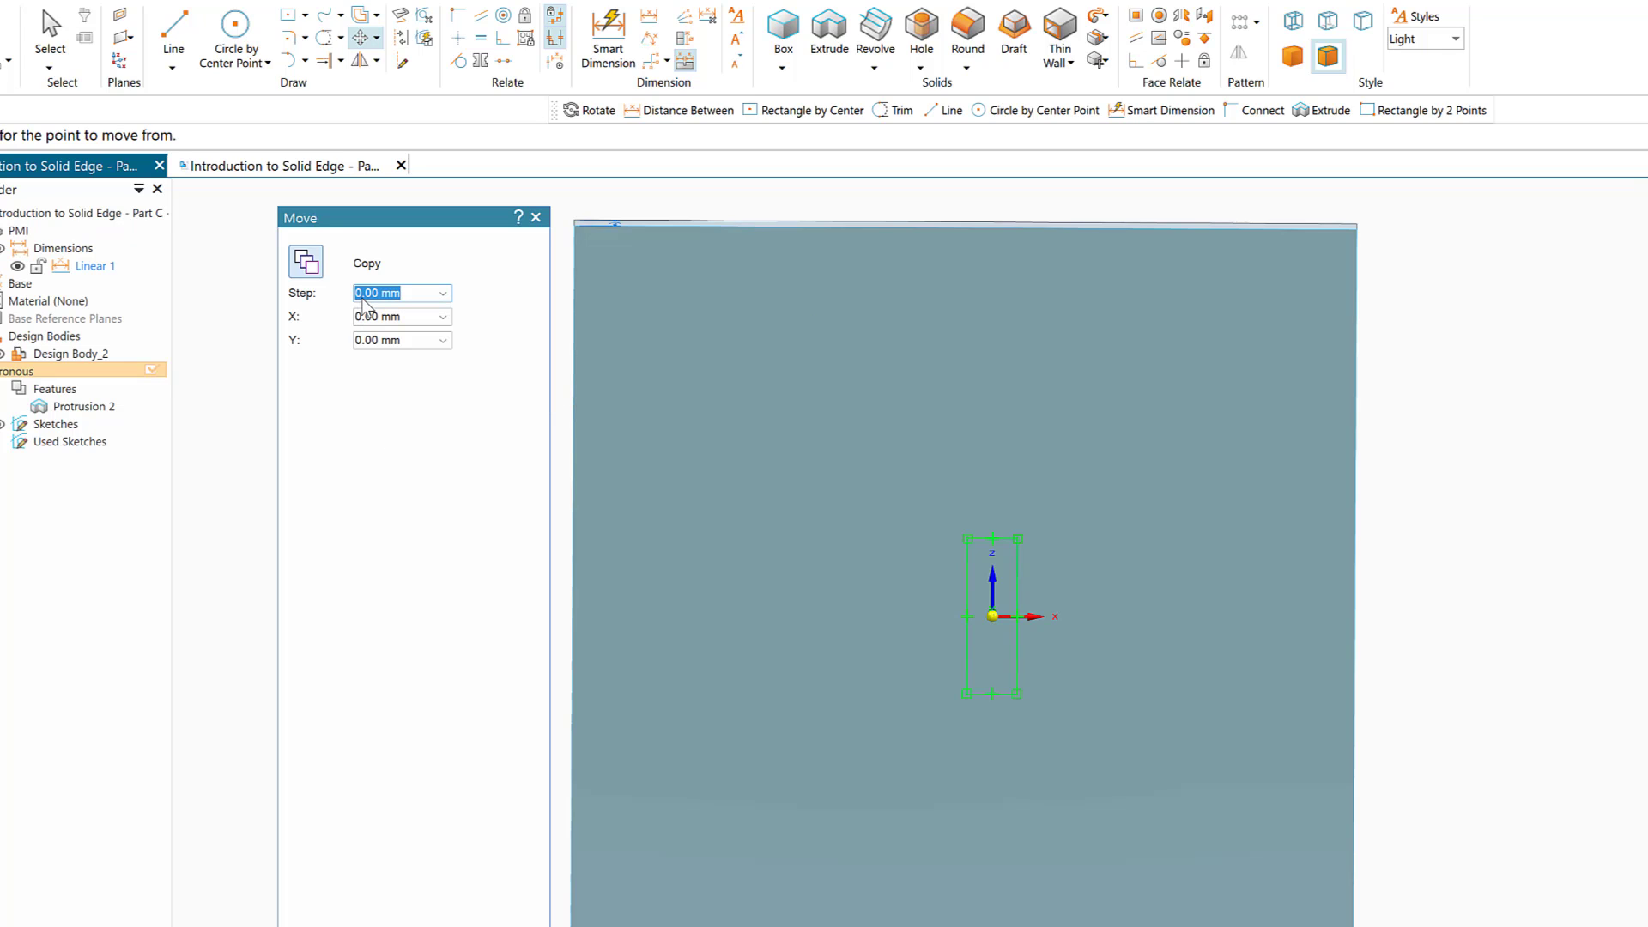
pyautogui.write('10')
pyautogui.click(362, 318)
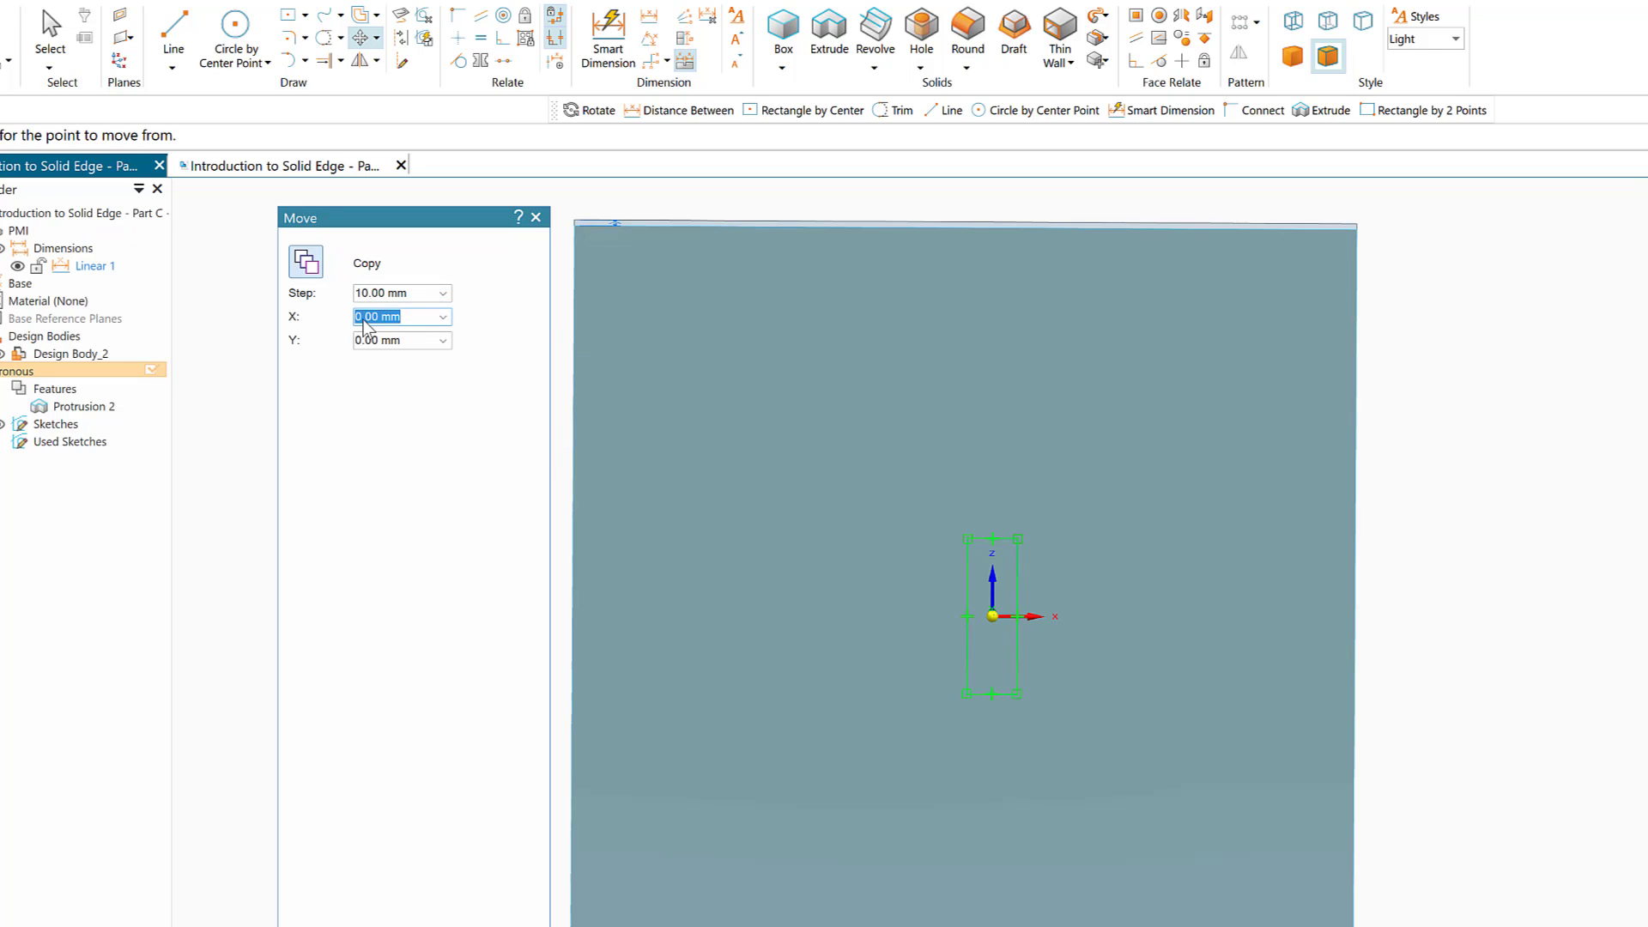
pyautogui.write('20')
pyautogui.press('Return')
pyautogui.write('50')
pyautogui.press('Tab')
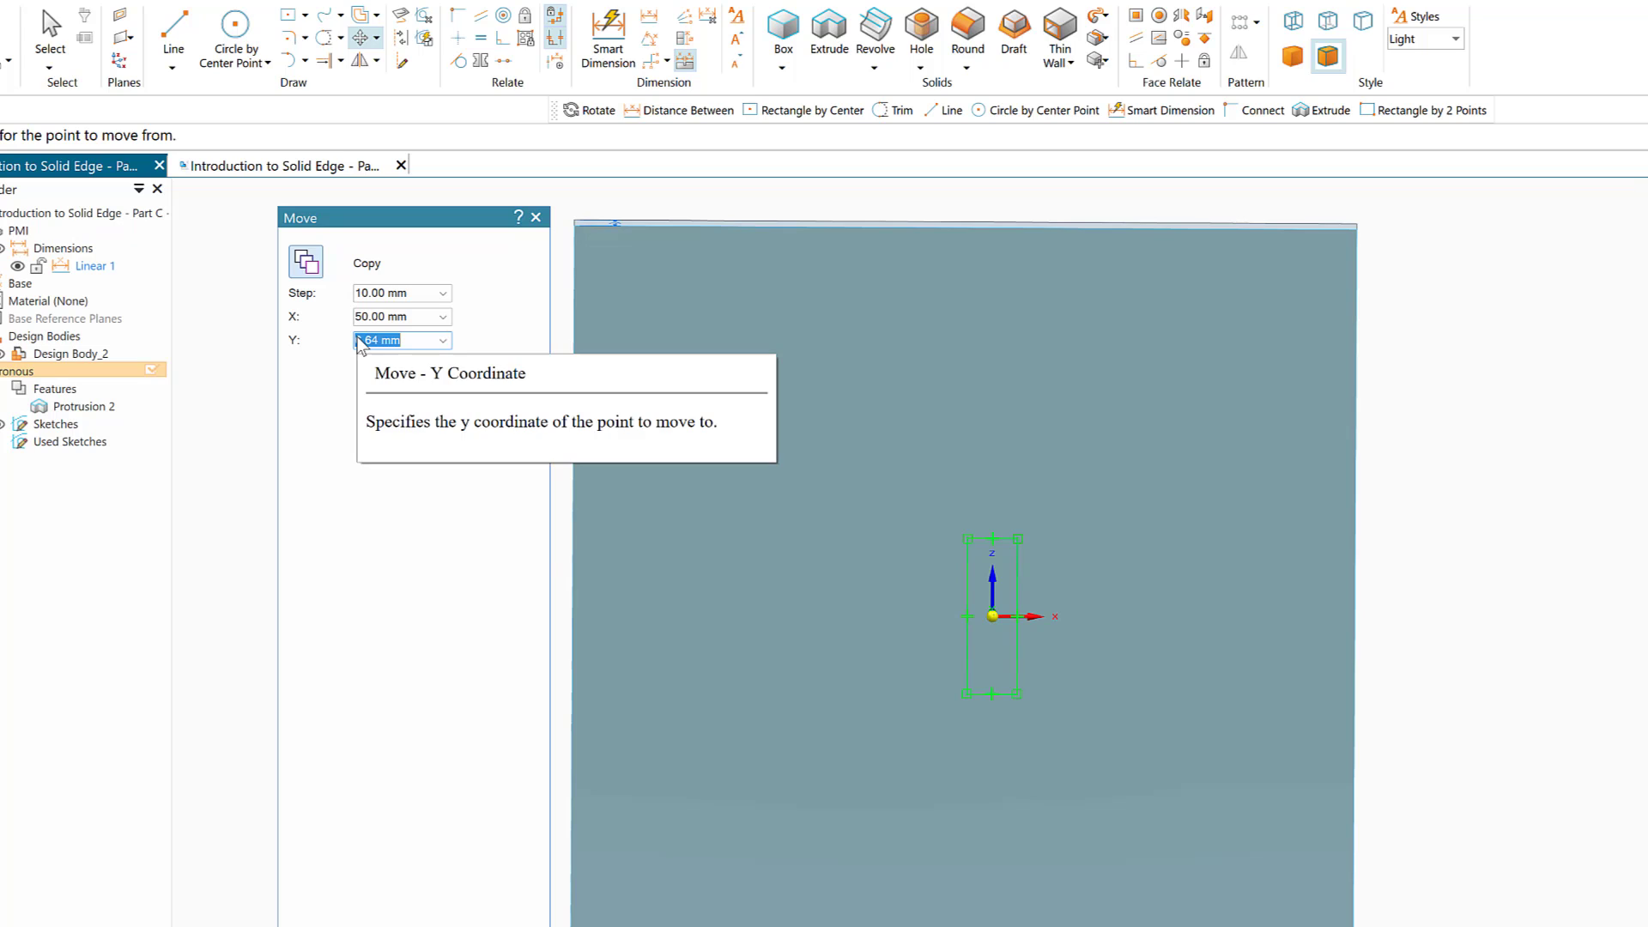
pyautogui.write('6')
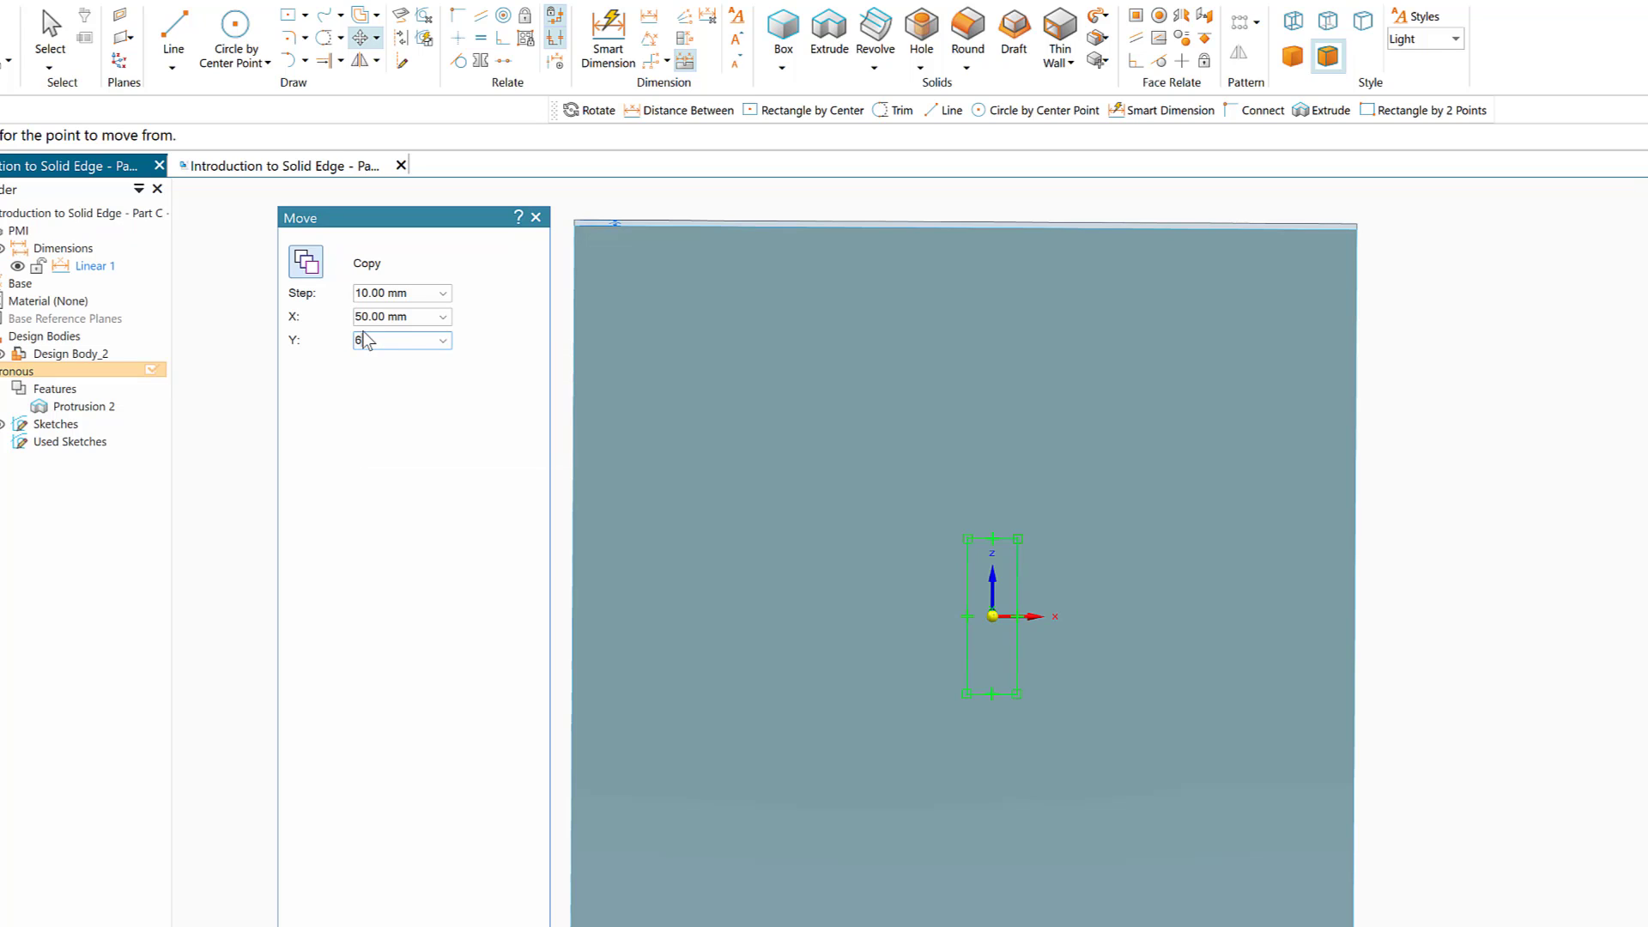
pyautogui.write('0')
pyautogui.click(371, 324)
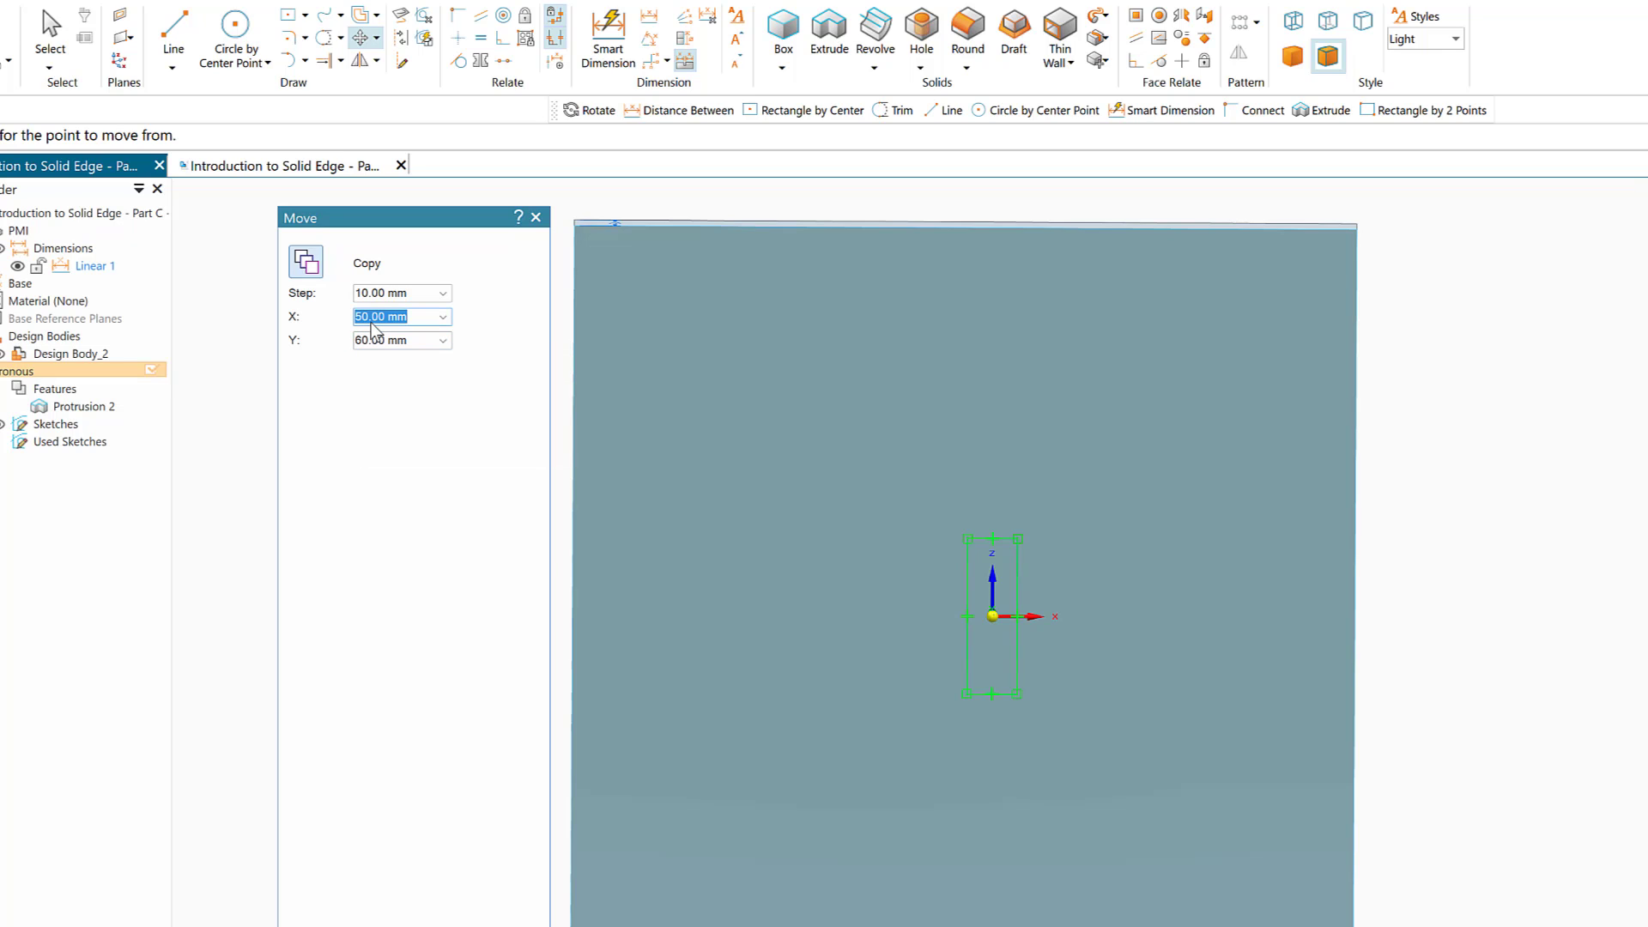
pyautogui.click(1032, 615)
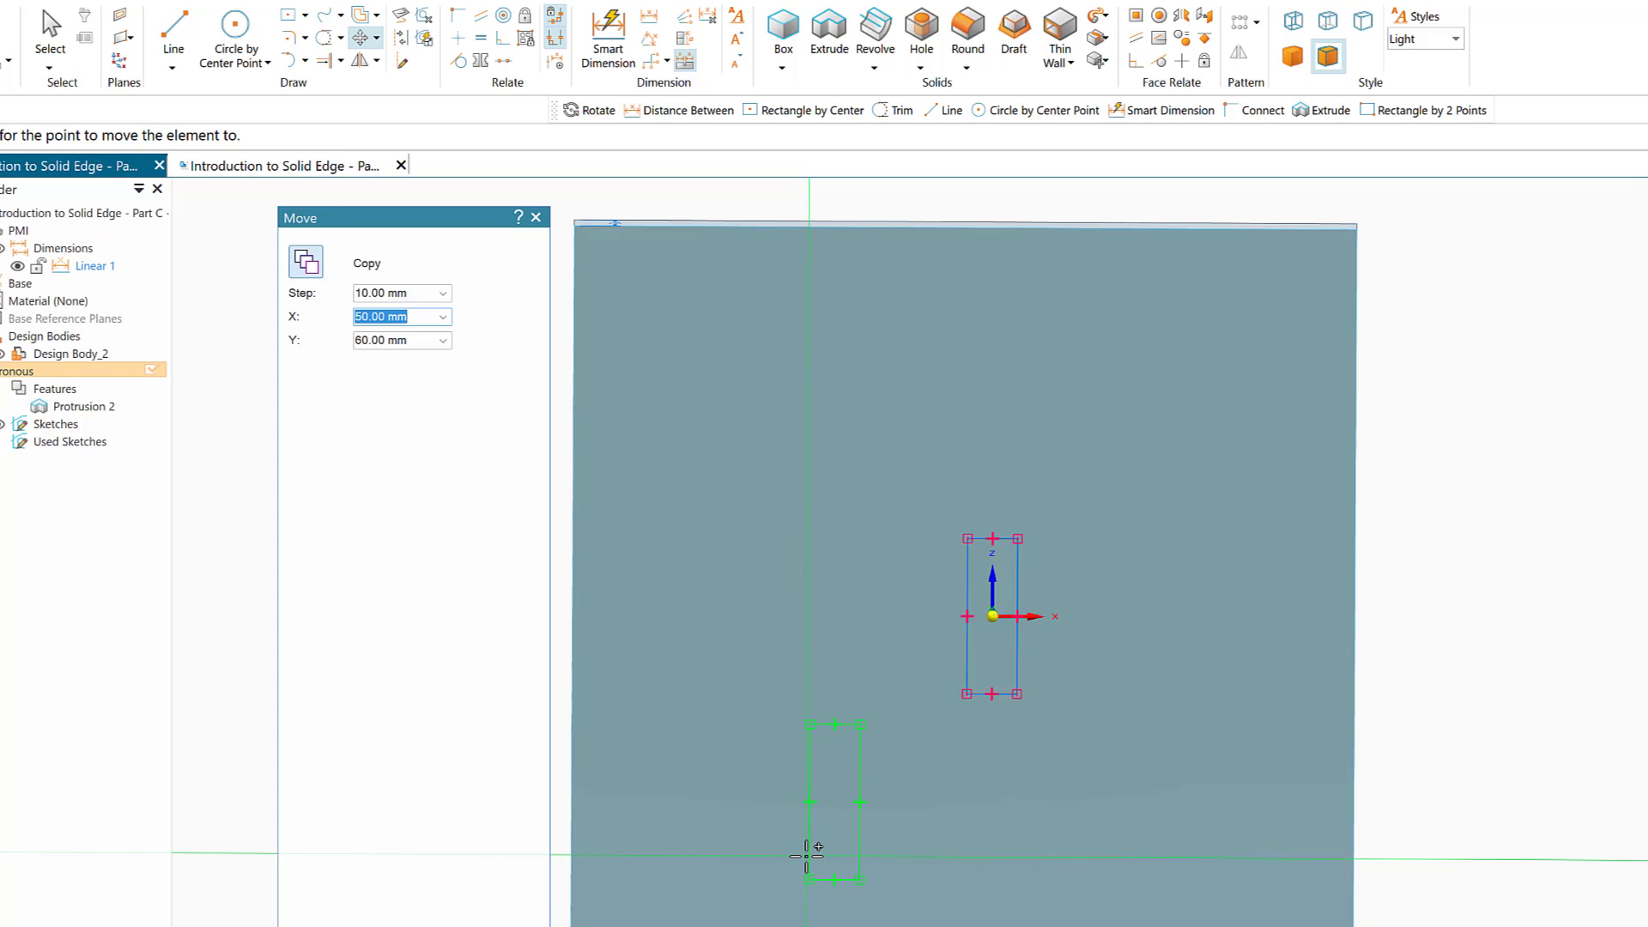
pyautogui.click(807, 856)
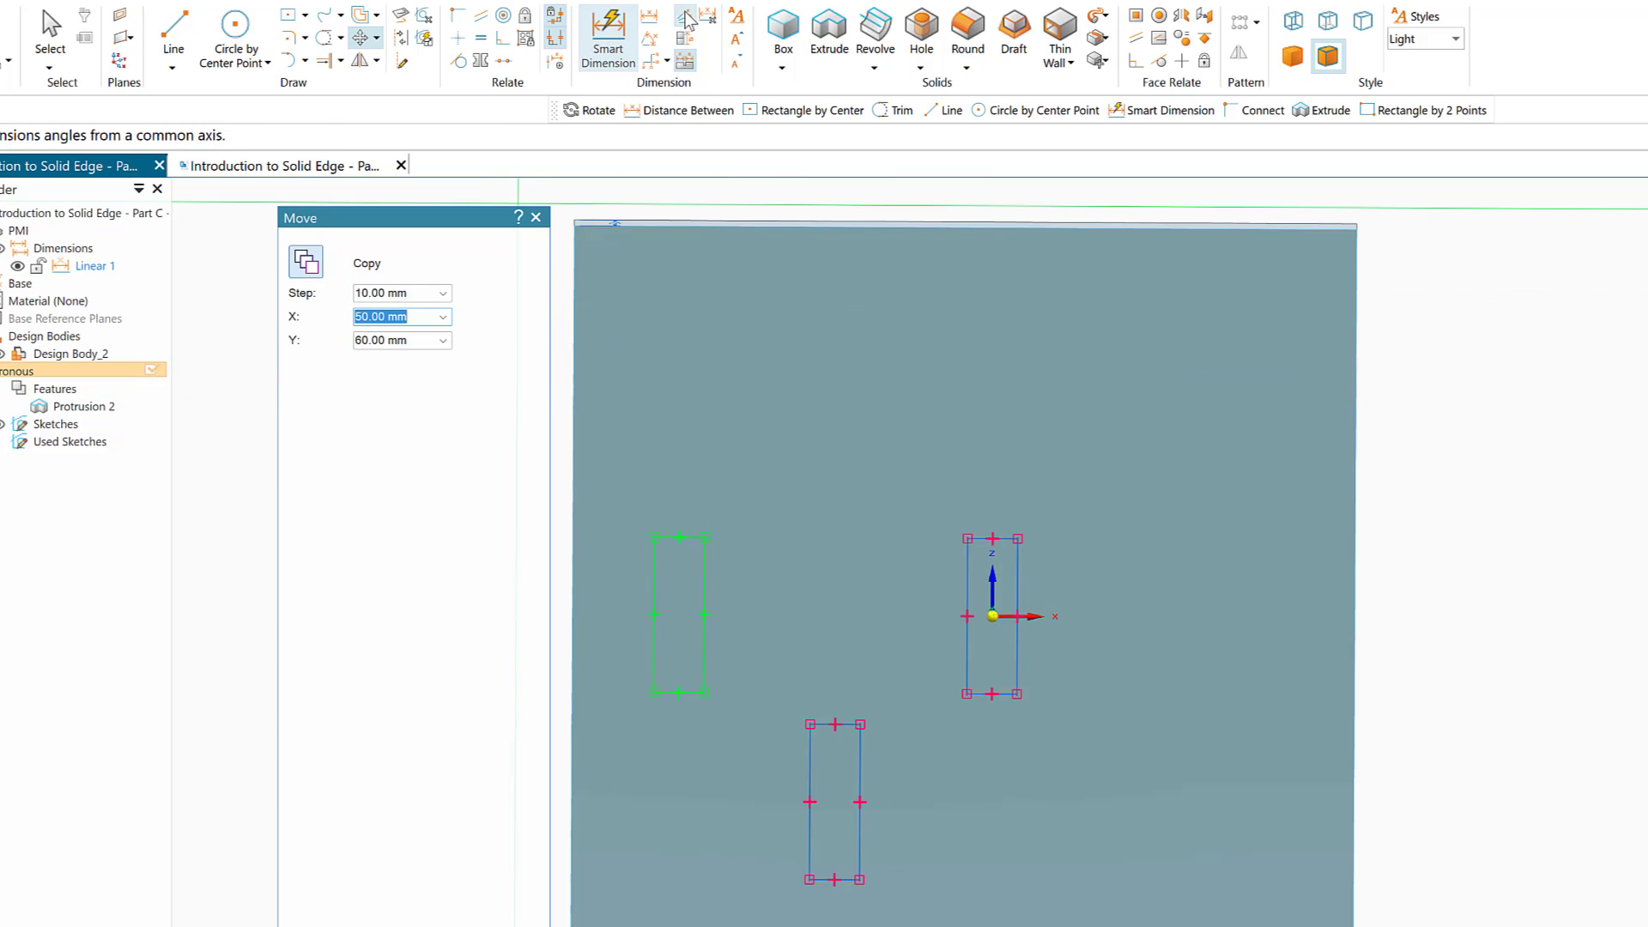
# Step: Dimension the horizontal and vertical distances between the centered rectangle and its lower-left copy, using matching edge midpoints
pyautogui.click(649, 19)
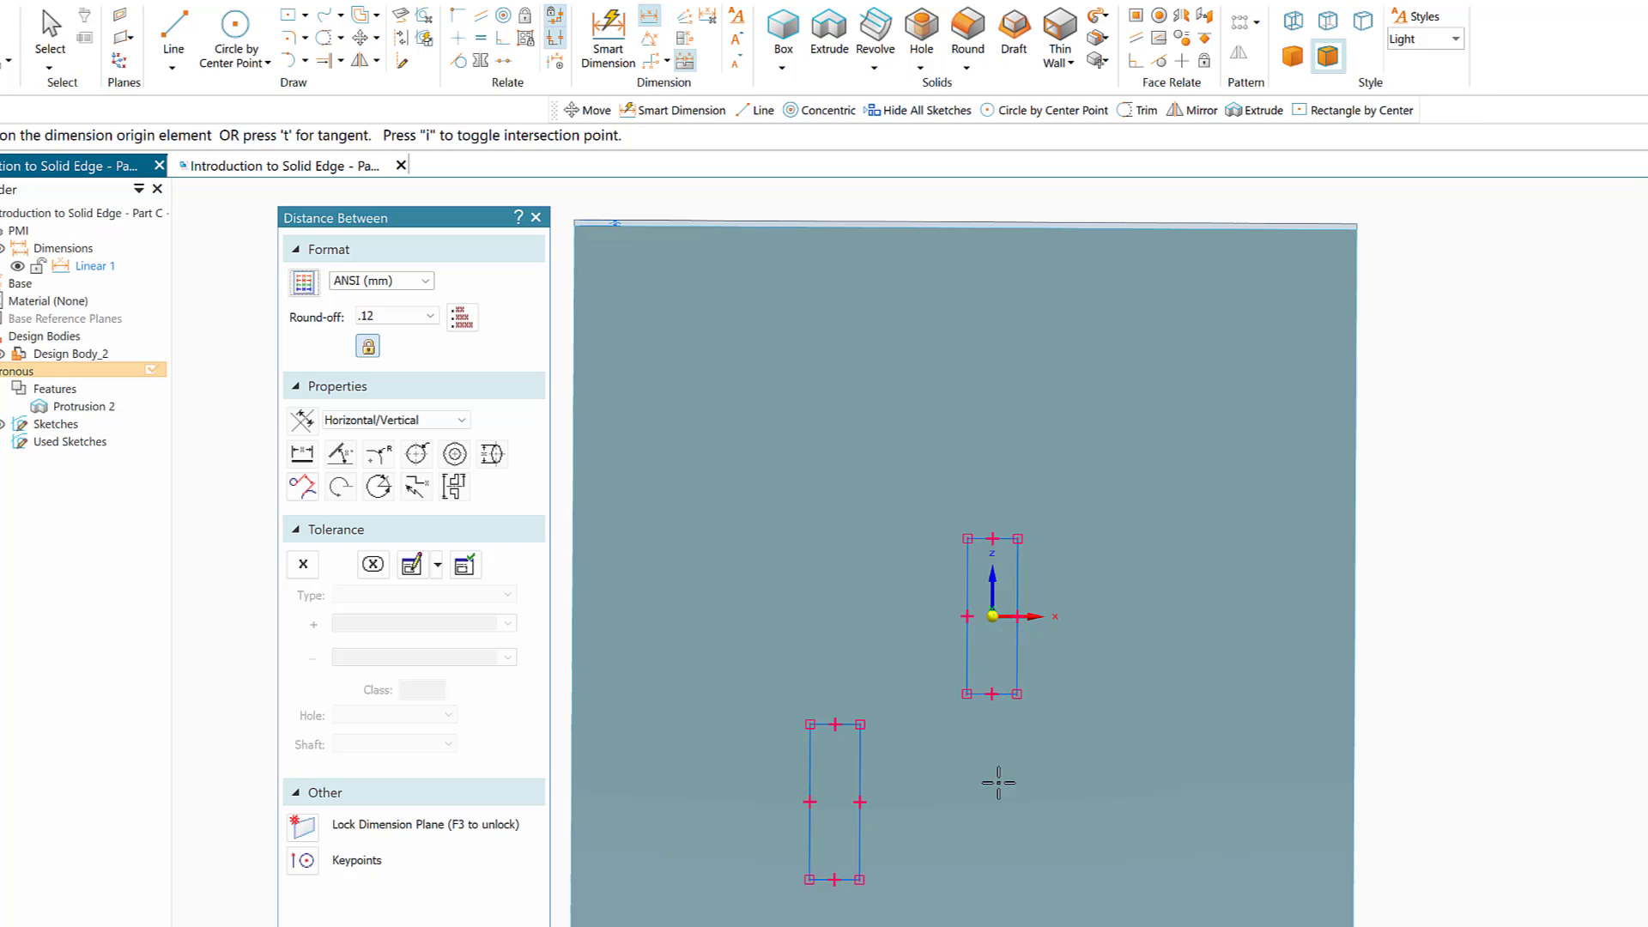
pyautogui.click(992, 693)
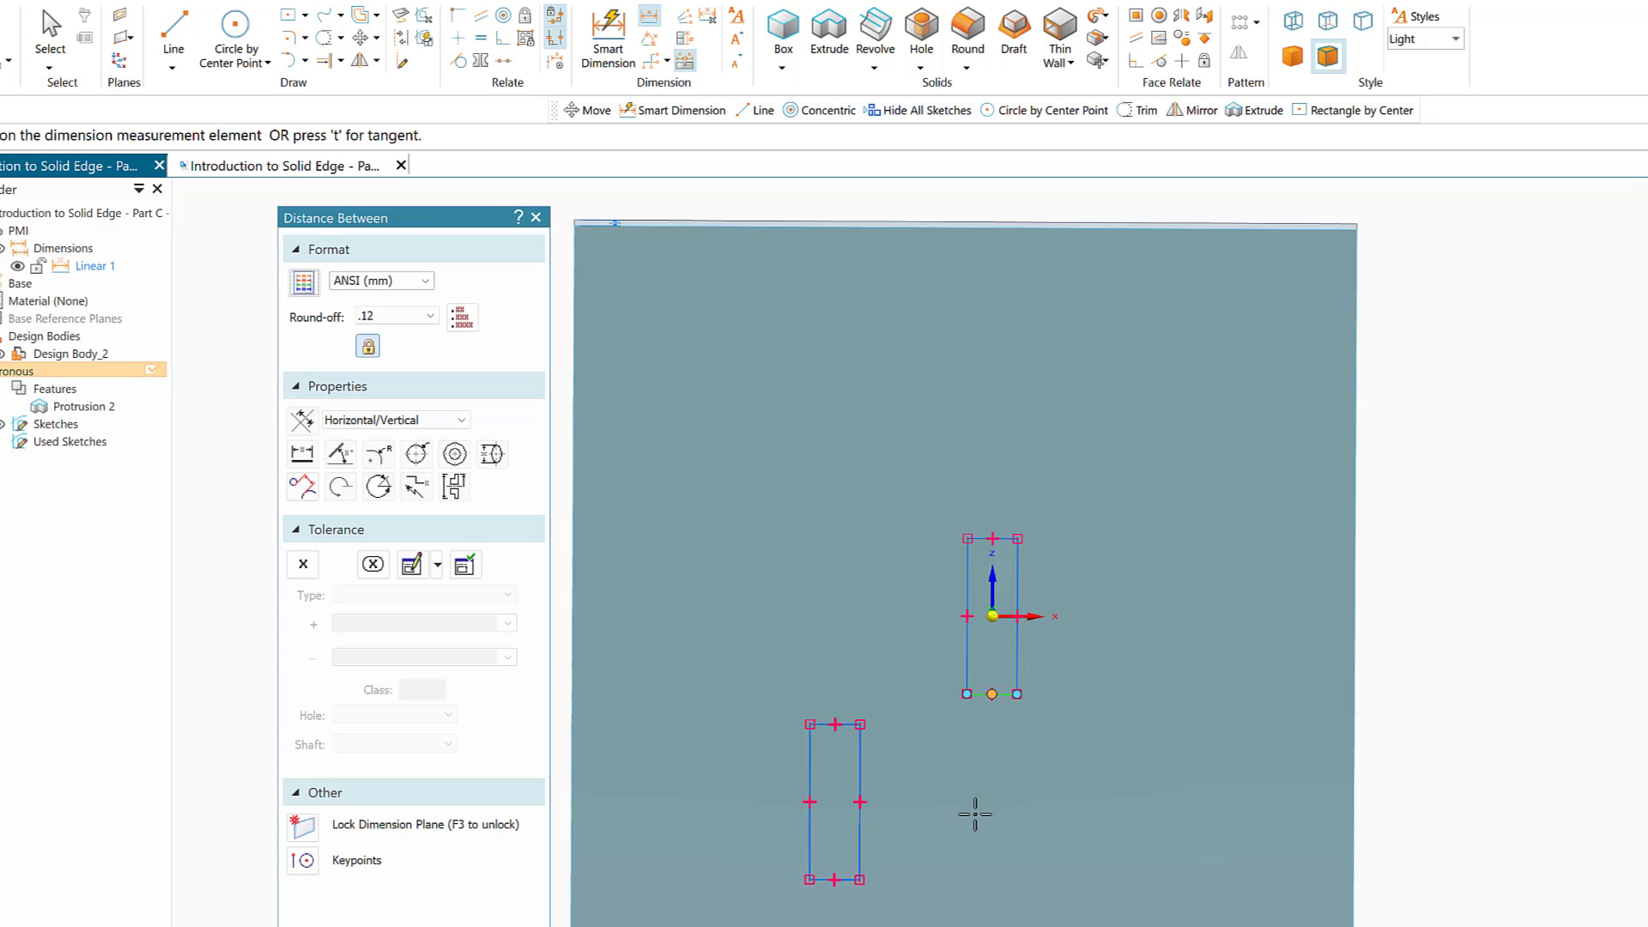
pyautogui.click(834, 880)
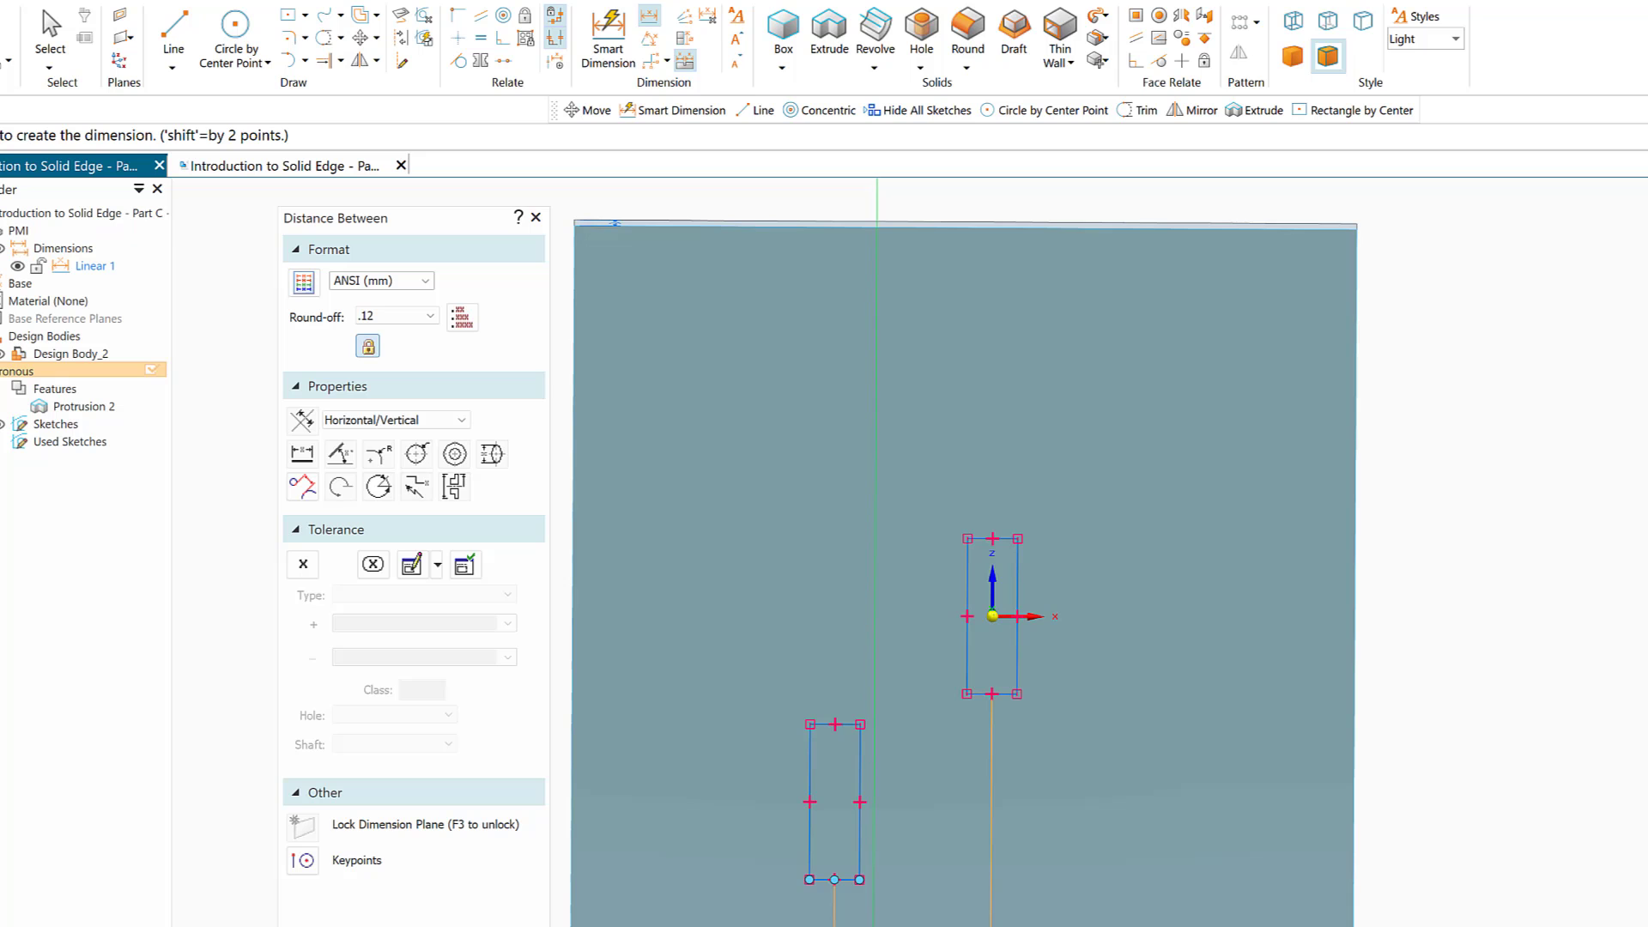
pyautogui.click(875, 875)
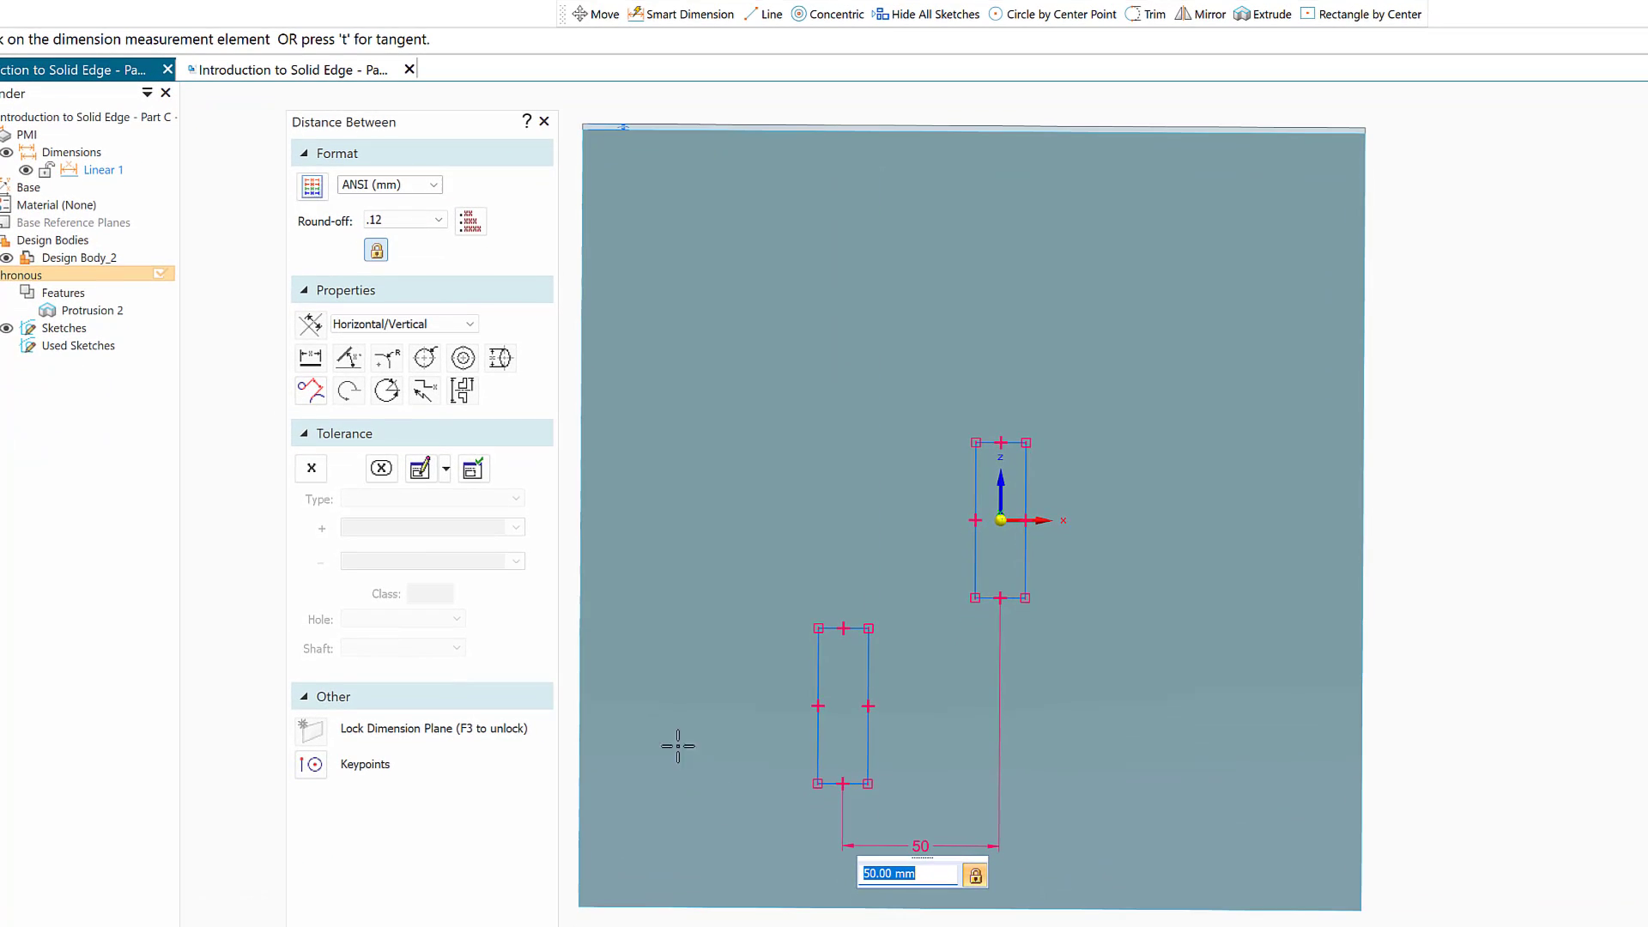
pyautogui.click(975, 519)
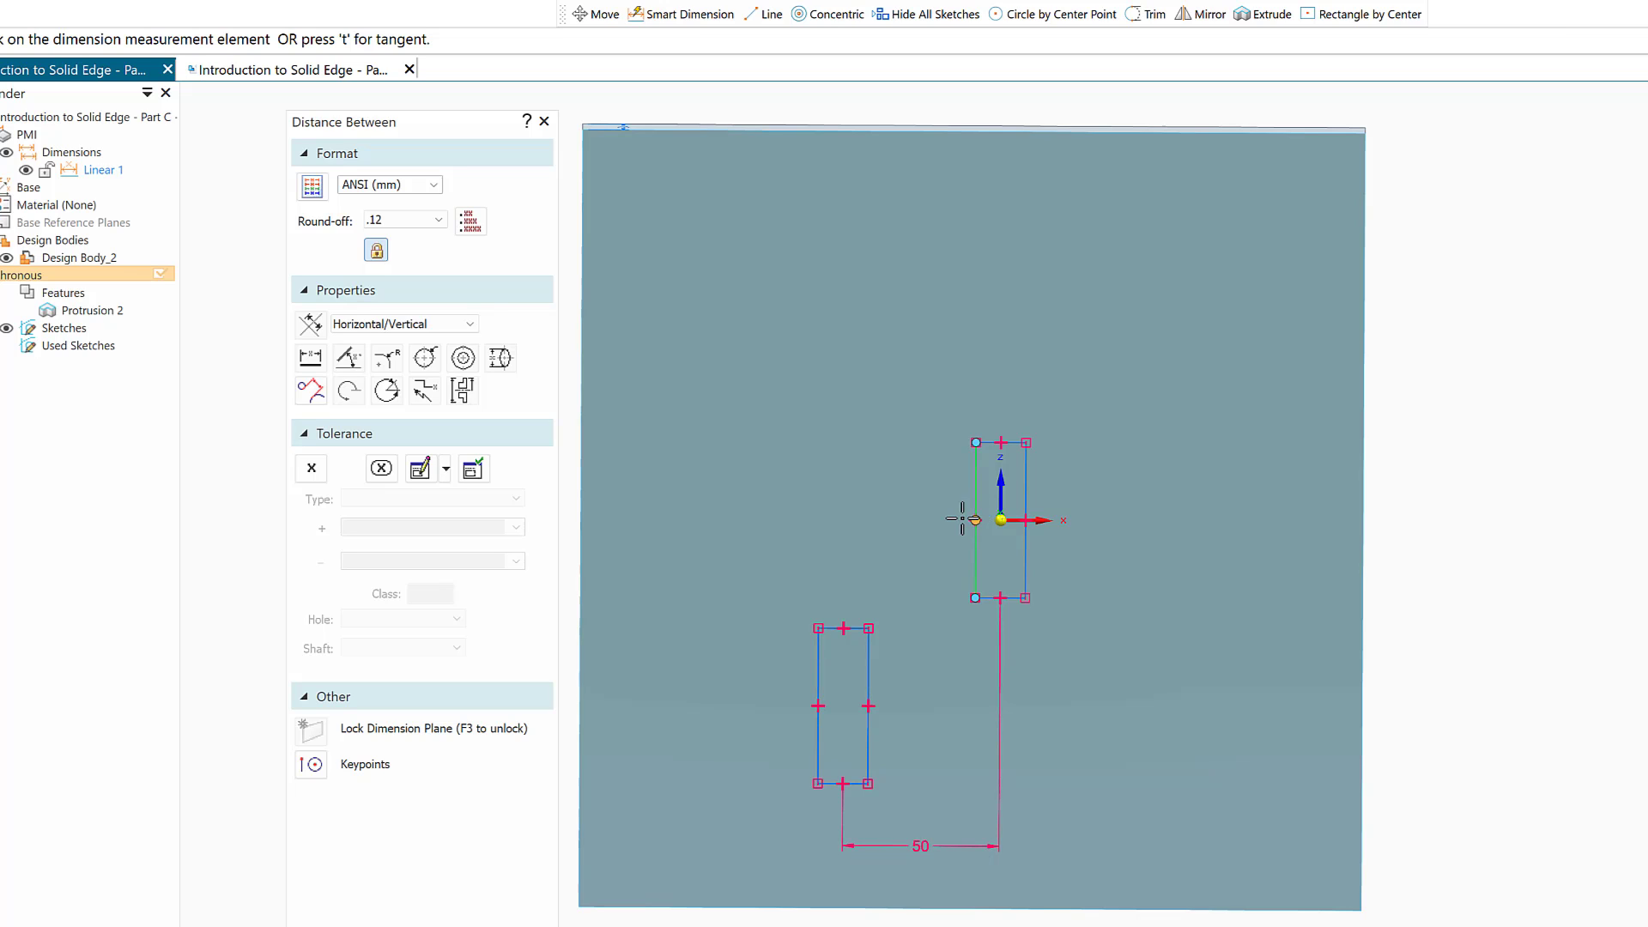
pyautogui.click(816, 705)
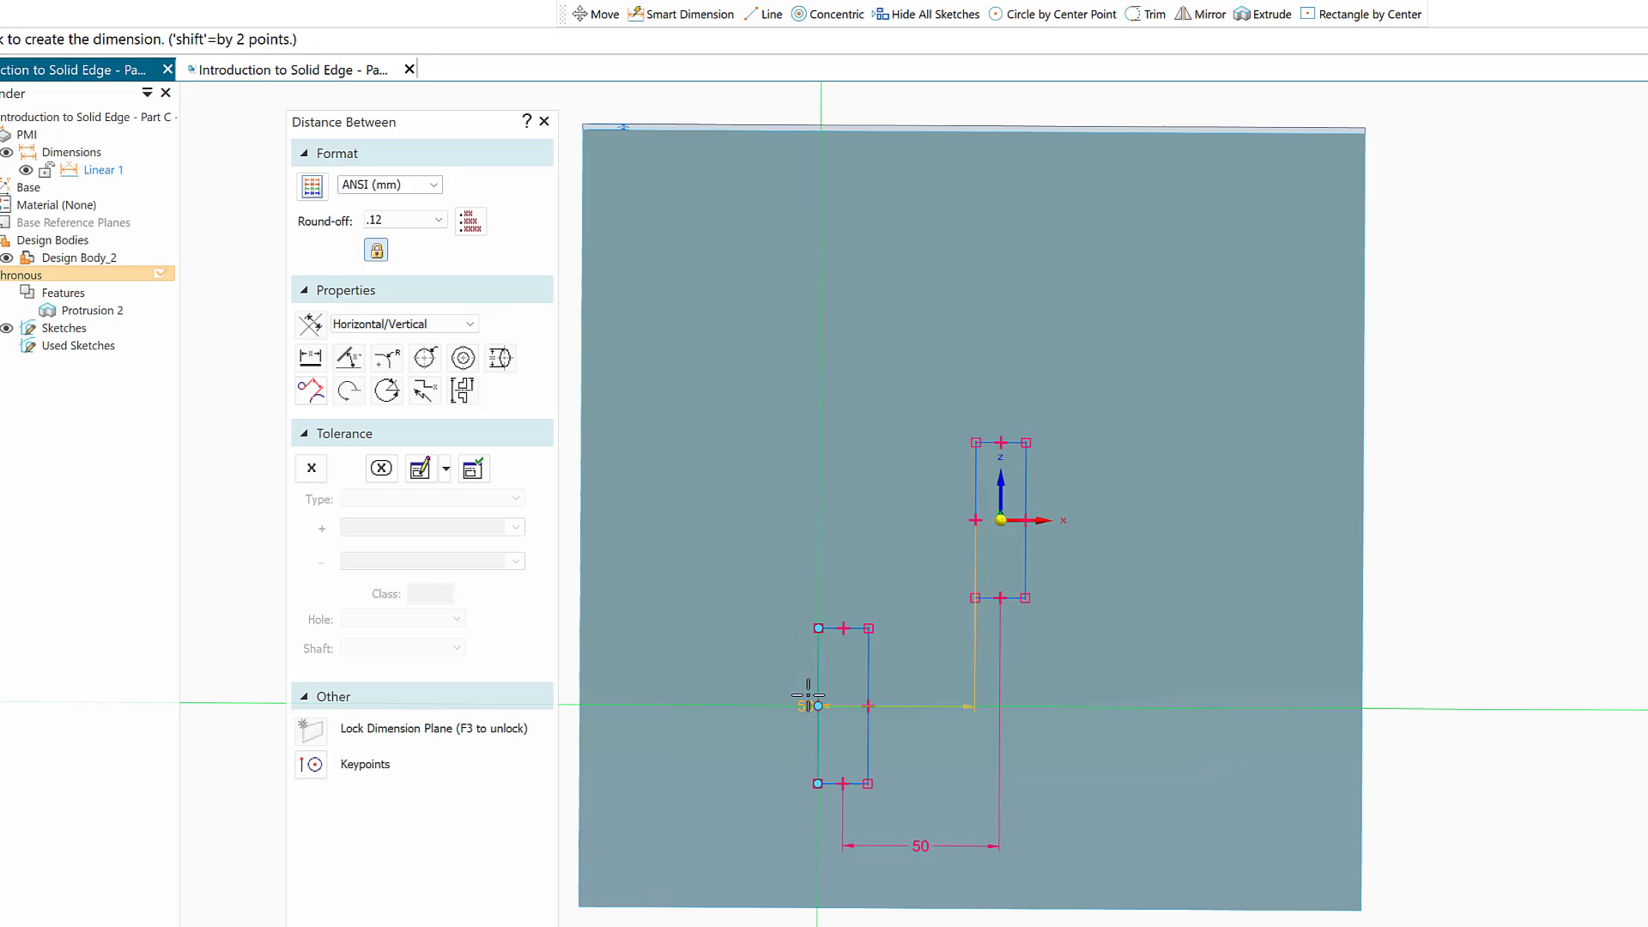
pyautogui.click(710, 661)
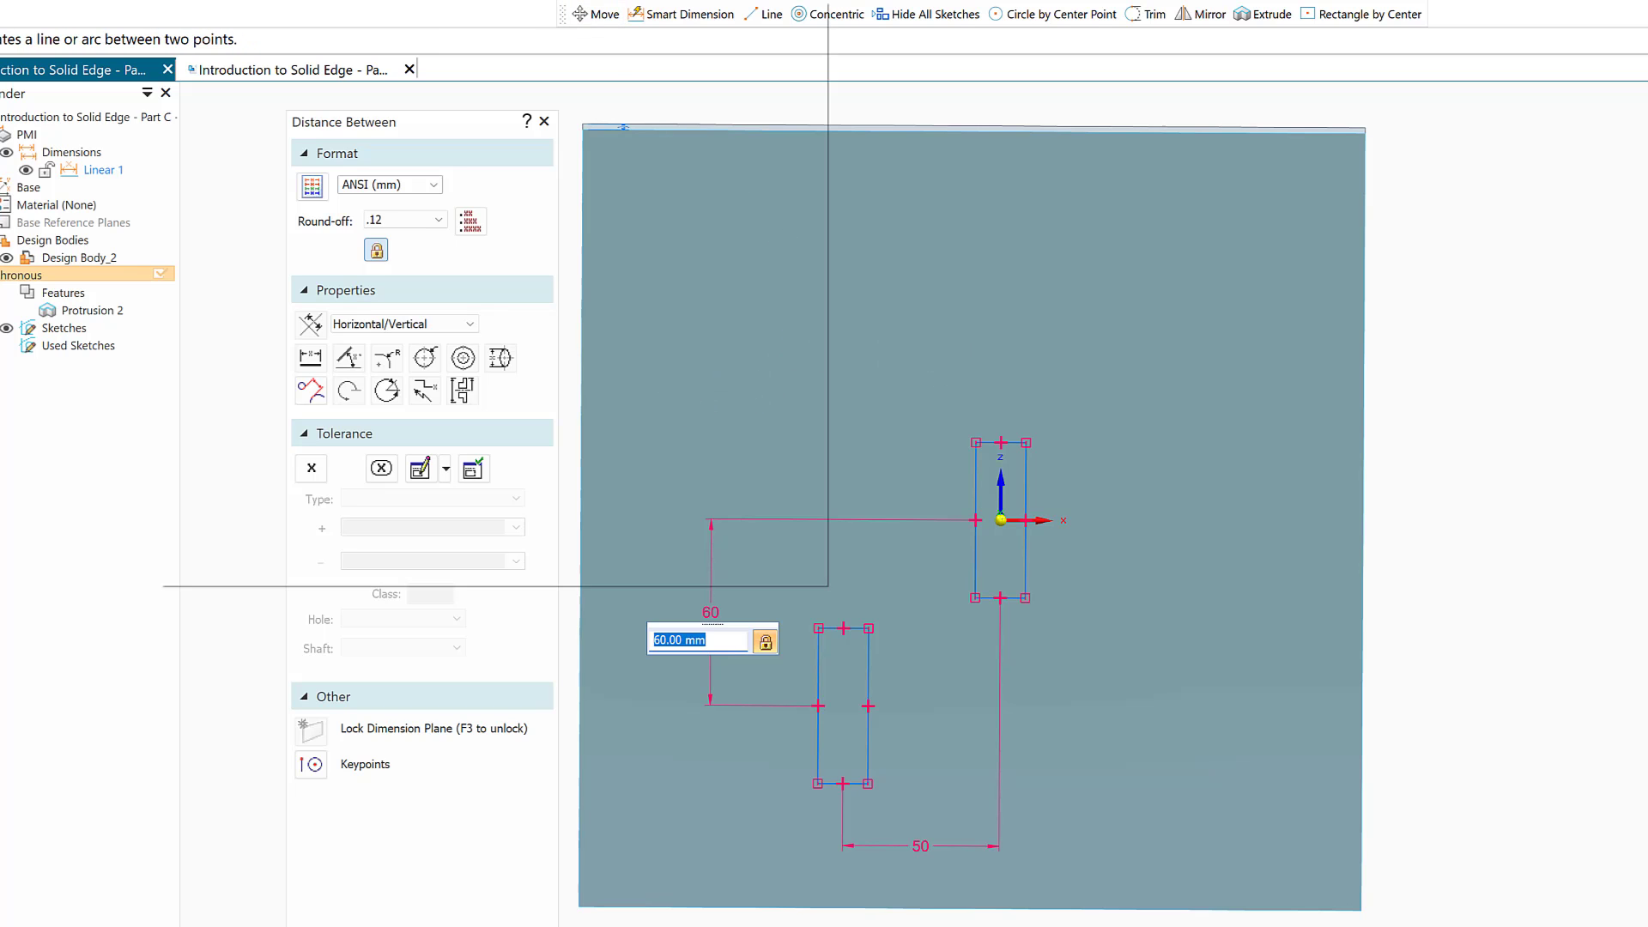
# Step: Copy the centered rectangle to its upper right using Move with a 10 mm step, 20 mm X offset and 25 mm Y offset
pyautogui.click(241, 30)
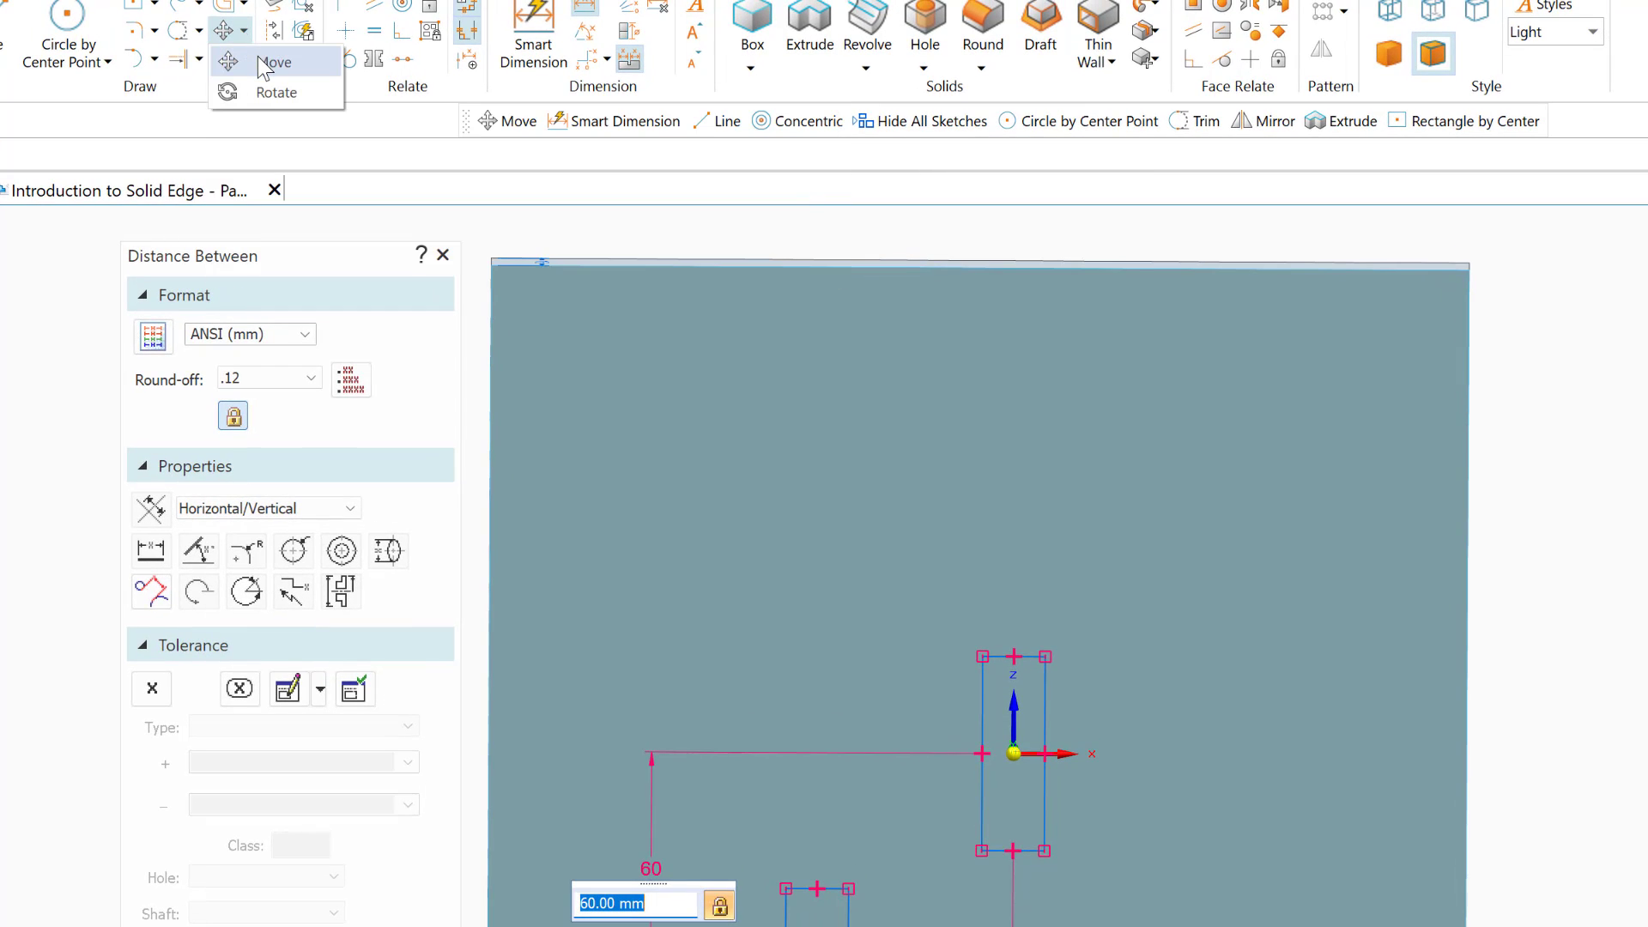
pyautogui.click(262, 63)
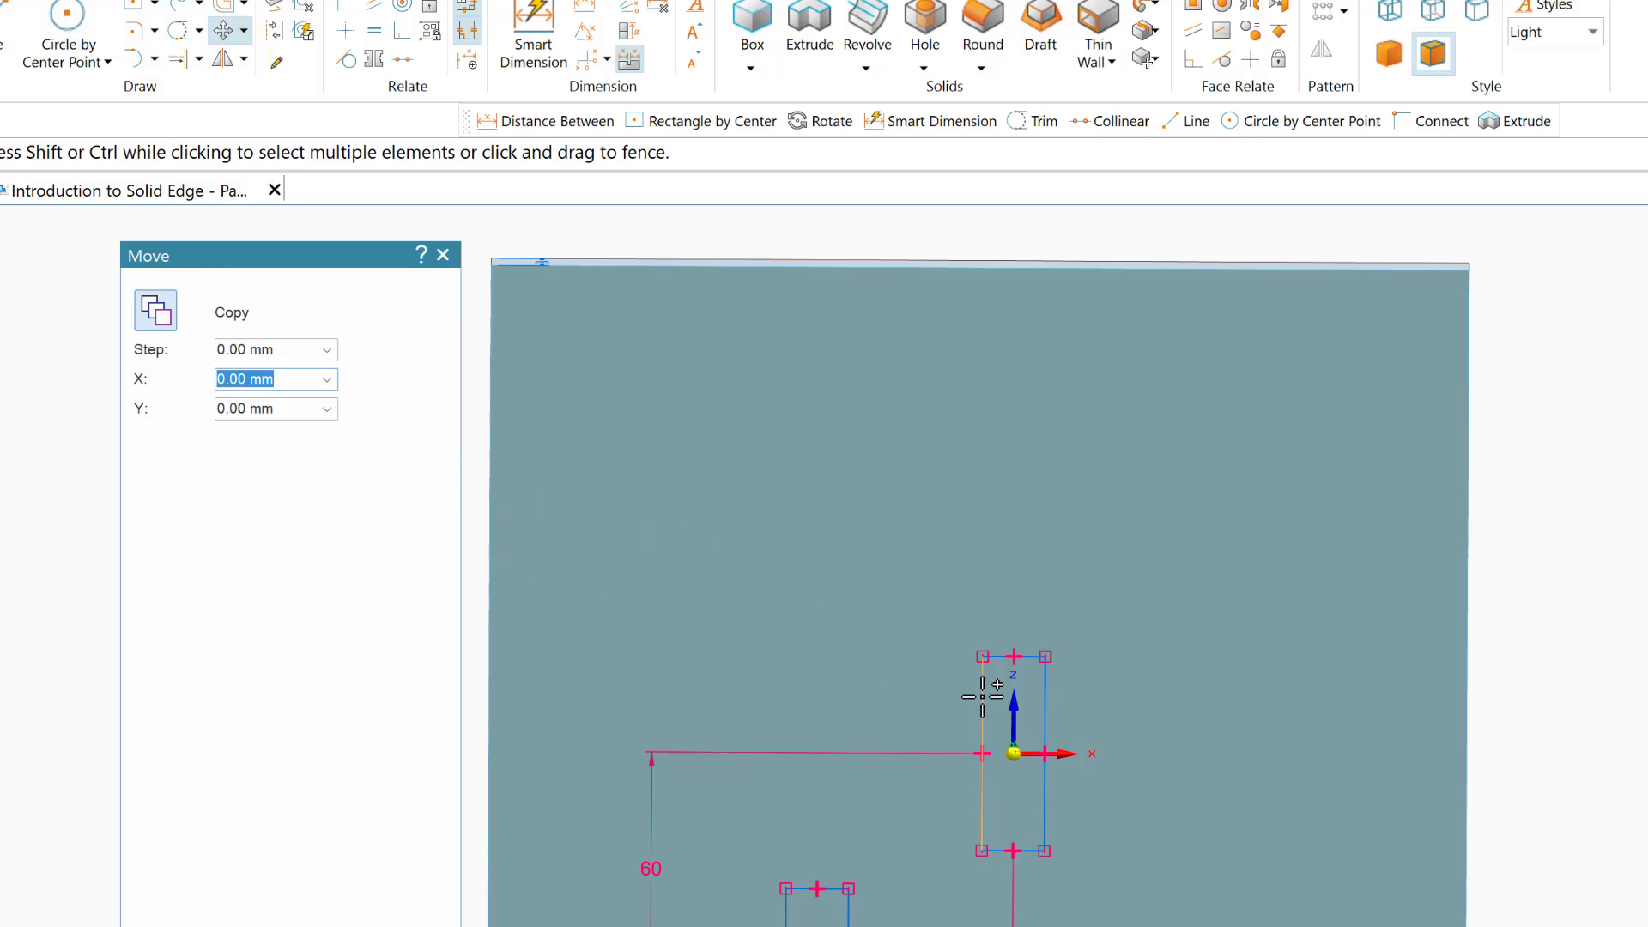
pyautogui.moveTo(954, 628); pyautogui.dragTo(1068, 877)
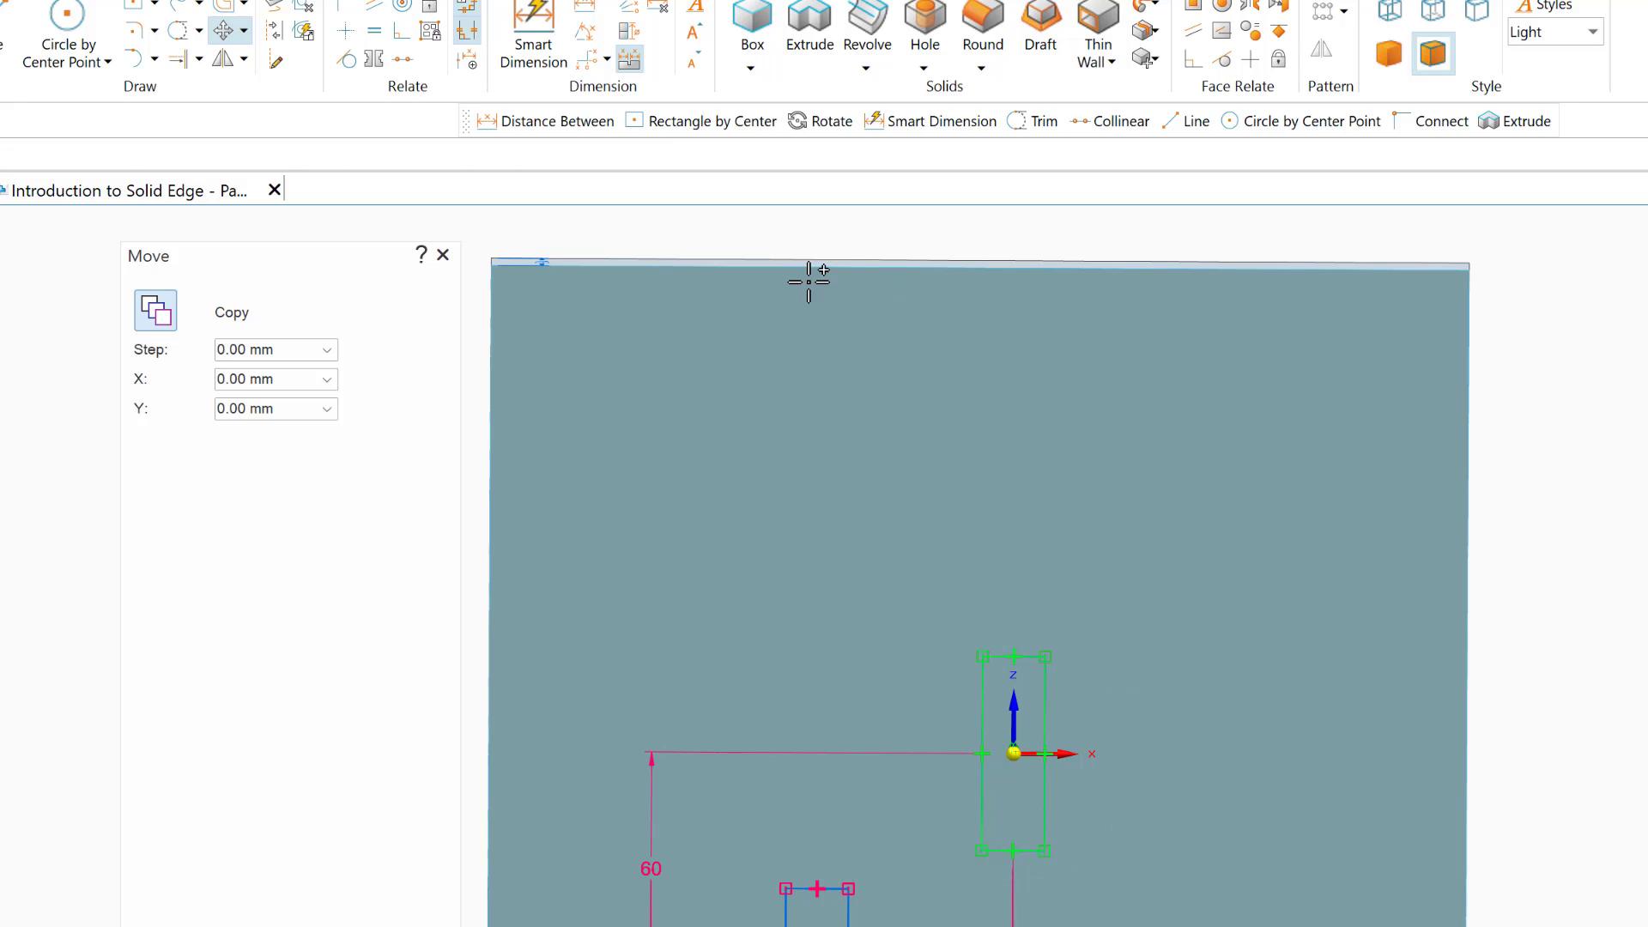
pyautogui.click(238, 351)
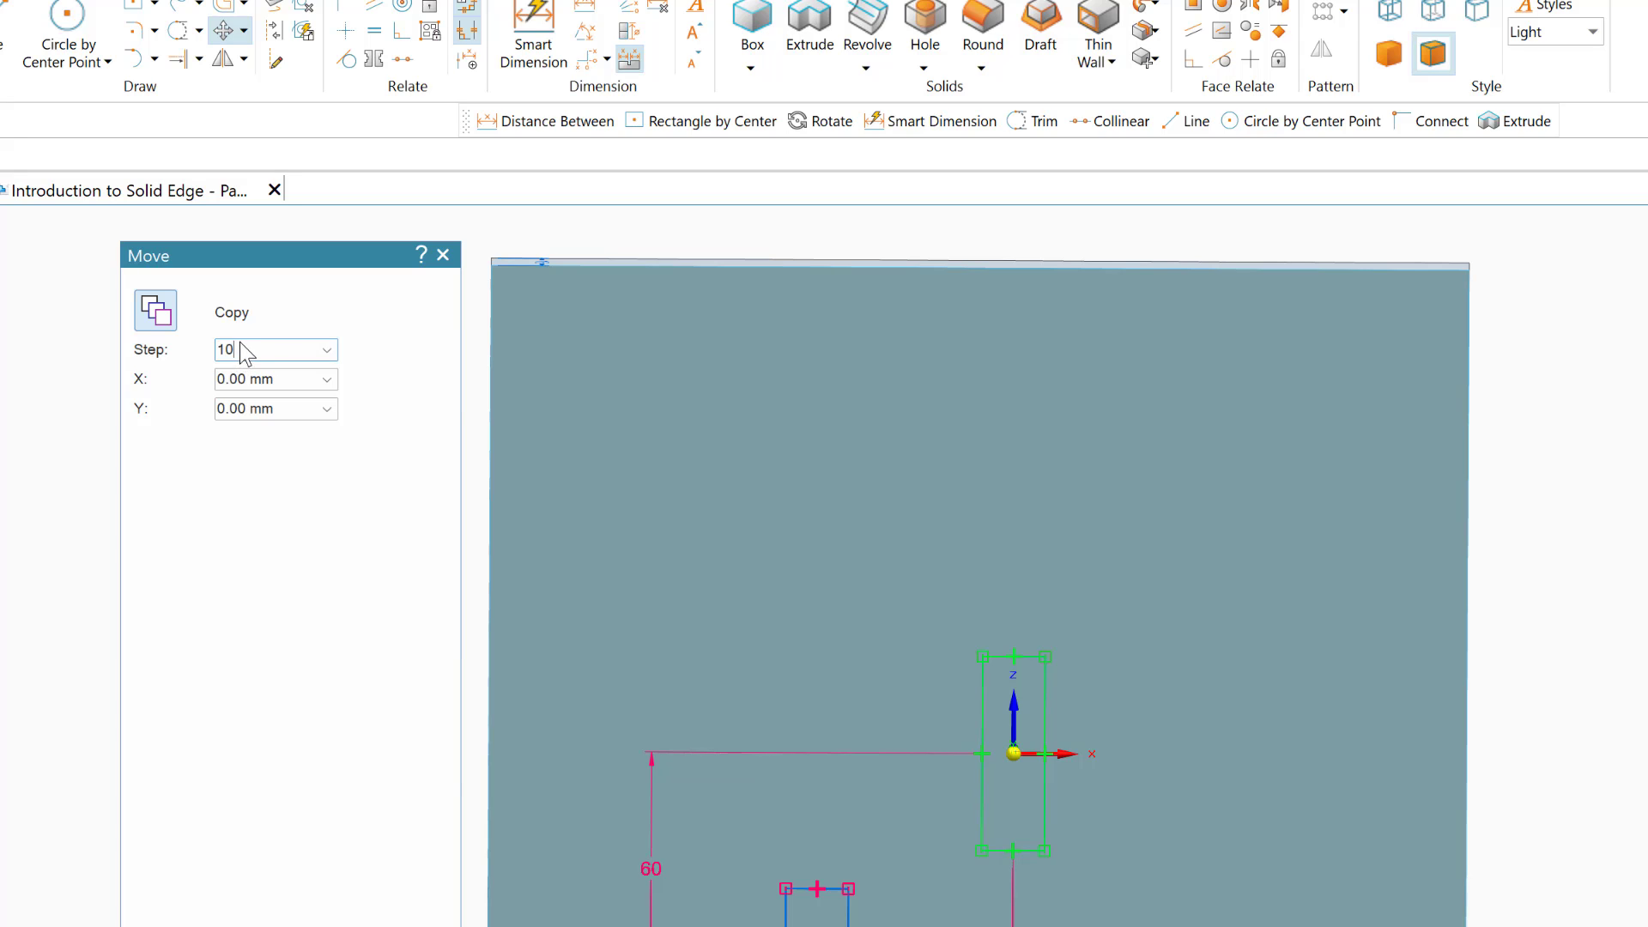
pyautogui.press('Return')
pyautogui.click(237, 381)
pyautogui.write('20')
pyautogui.press('Tab')
pyautogui.write('25')
pyautogui.press('Tab')
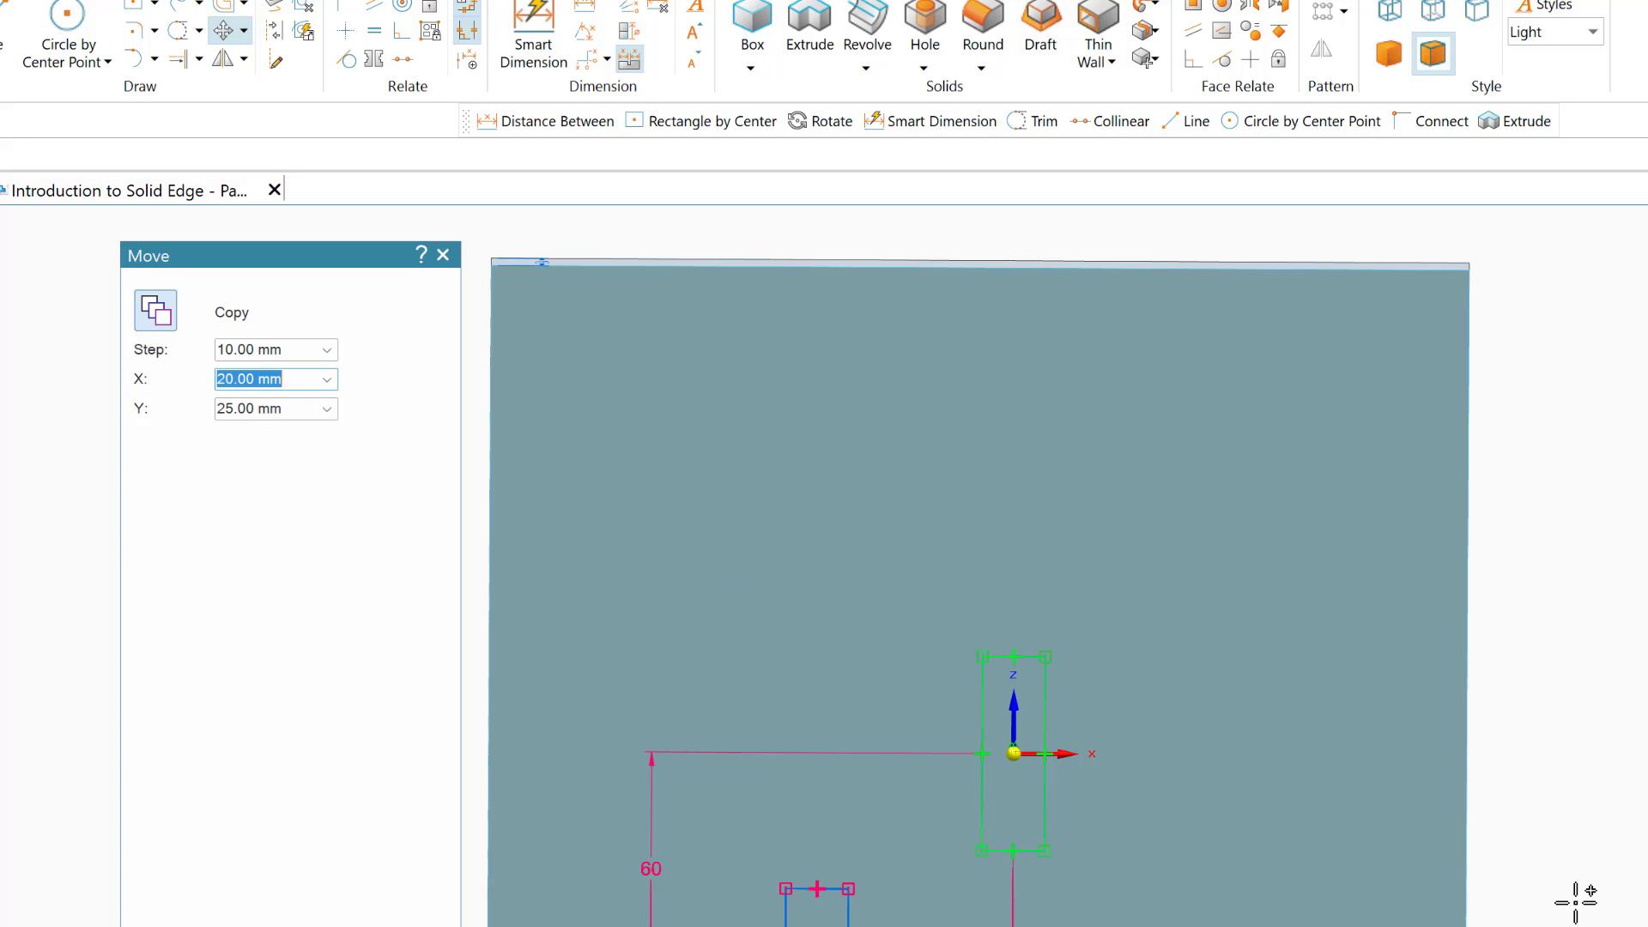
pyautogui.click(1061, 754)
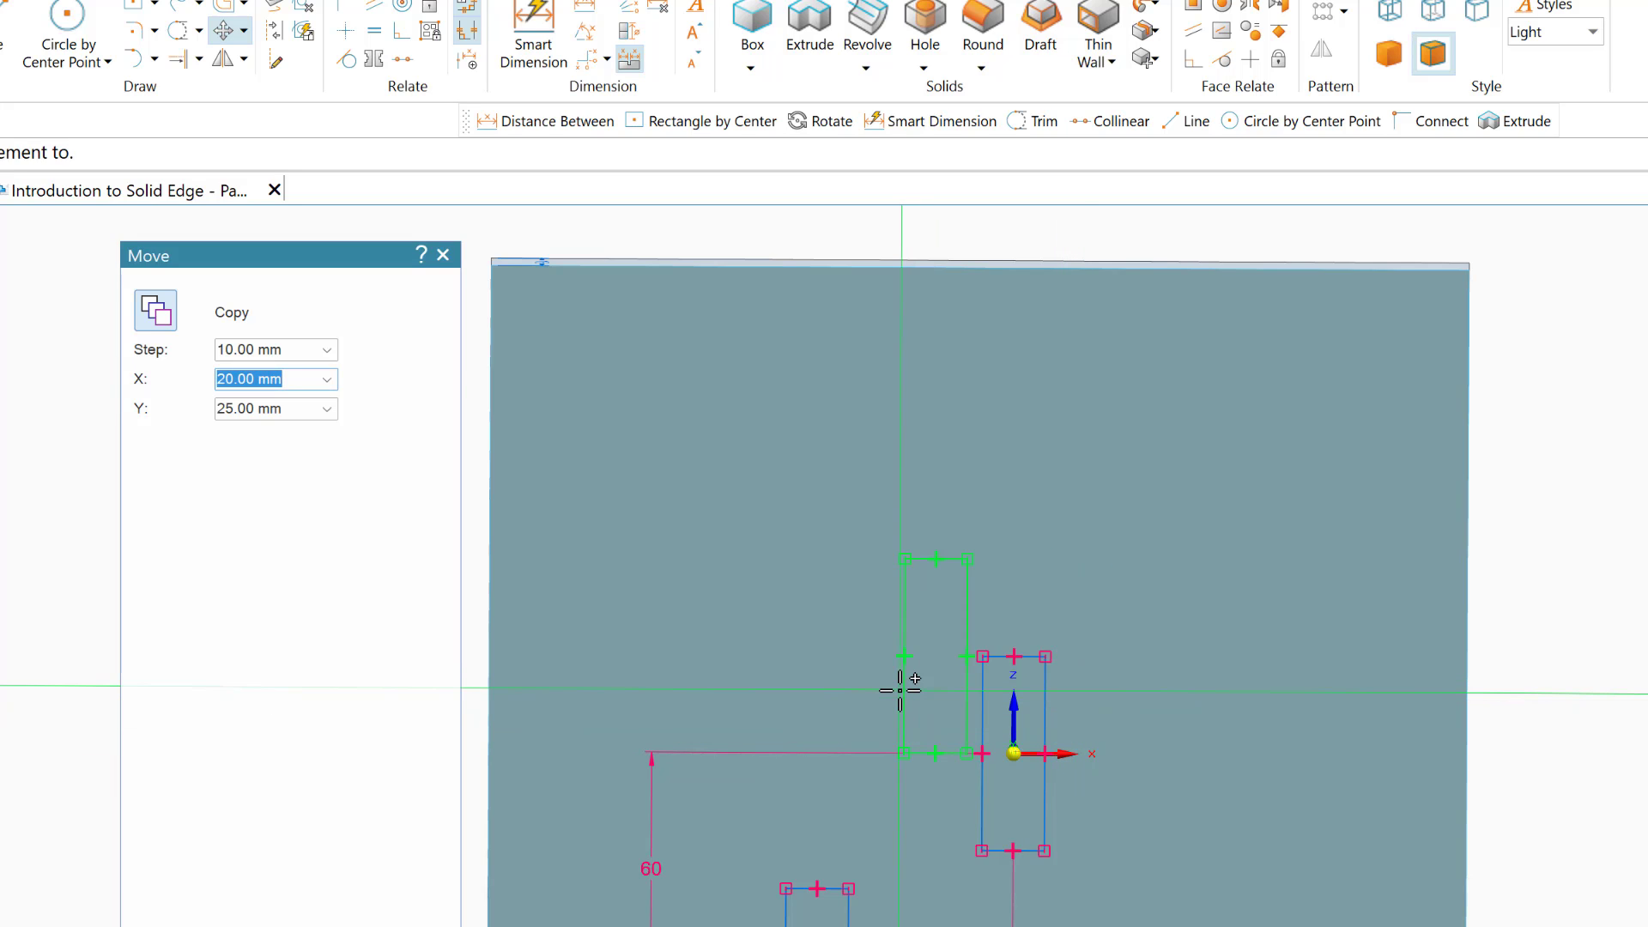
pyautogui.click(1086, 657)
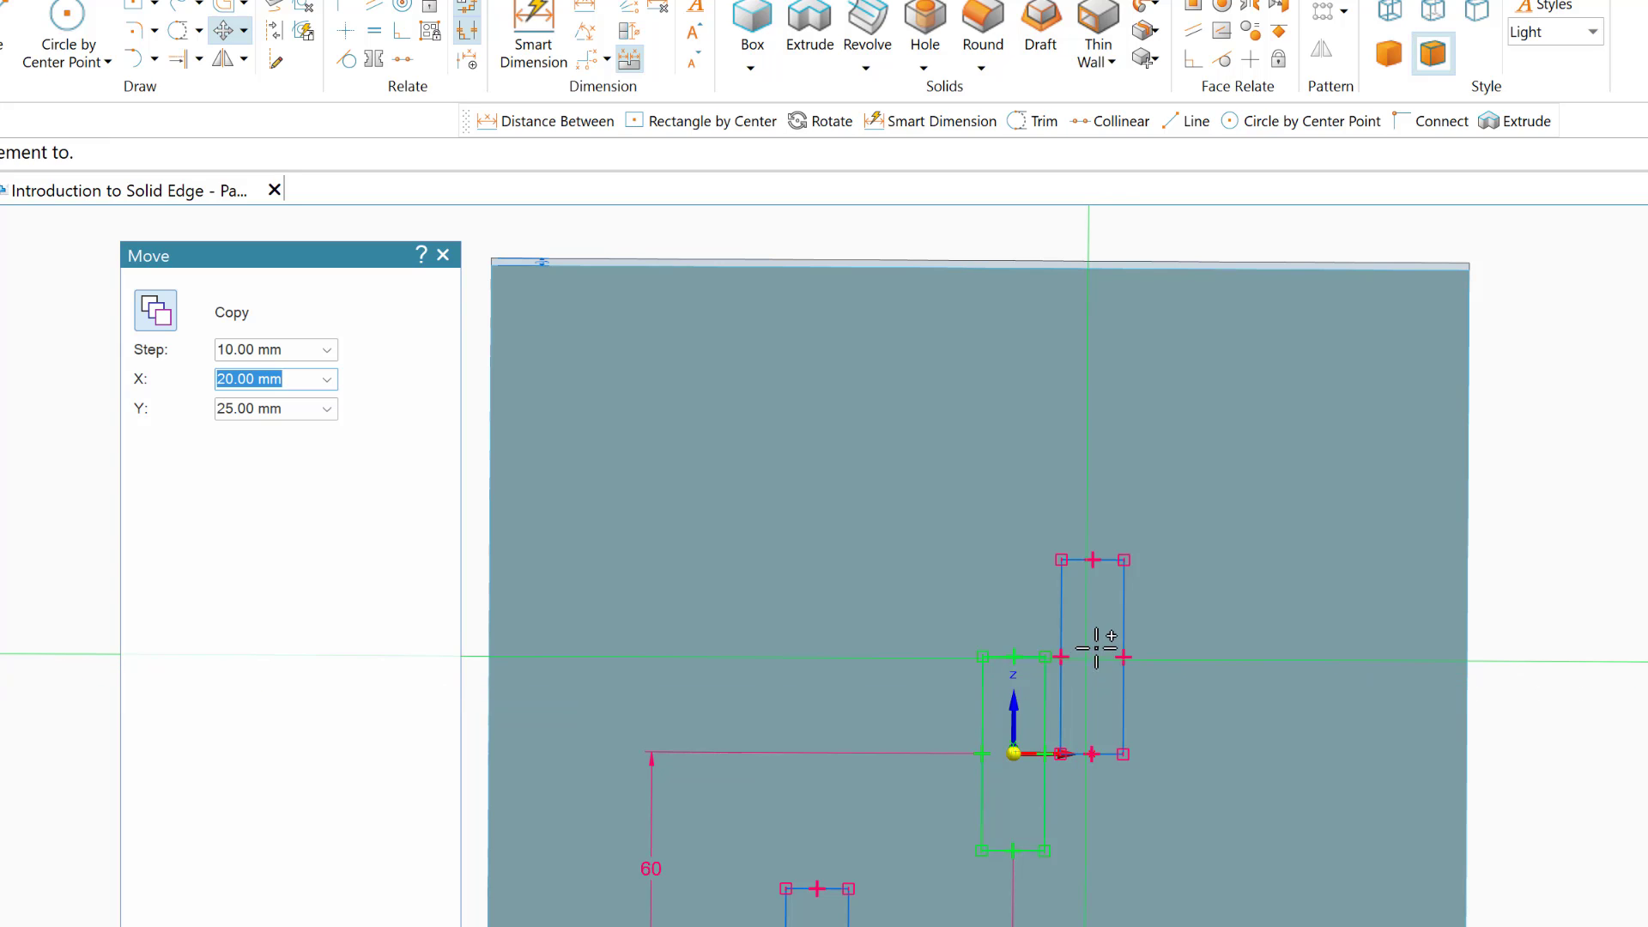
# Step: Place three more copies diagonally toward the plate's upper-right corner, each offset a further 20 mm in X and 25 mm in Y
pyautogui.click(1150, 576)
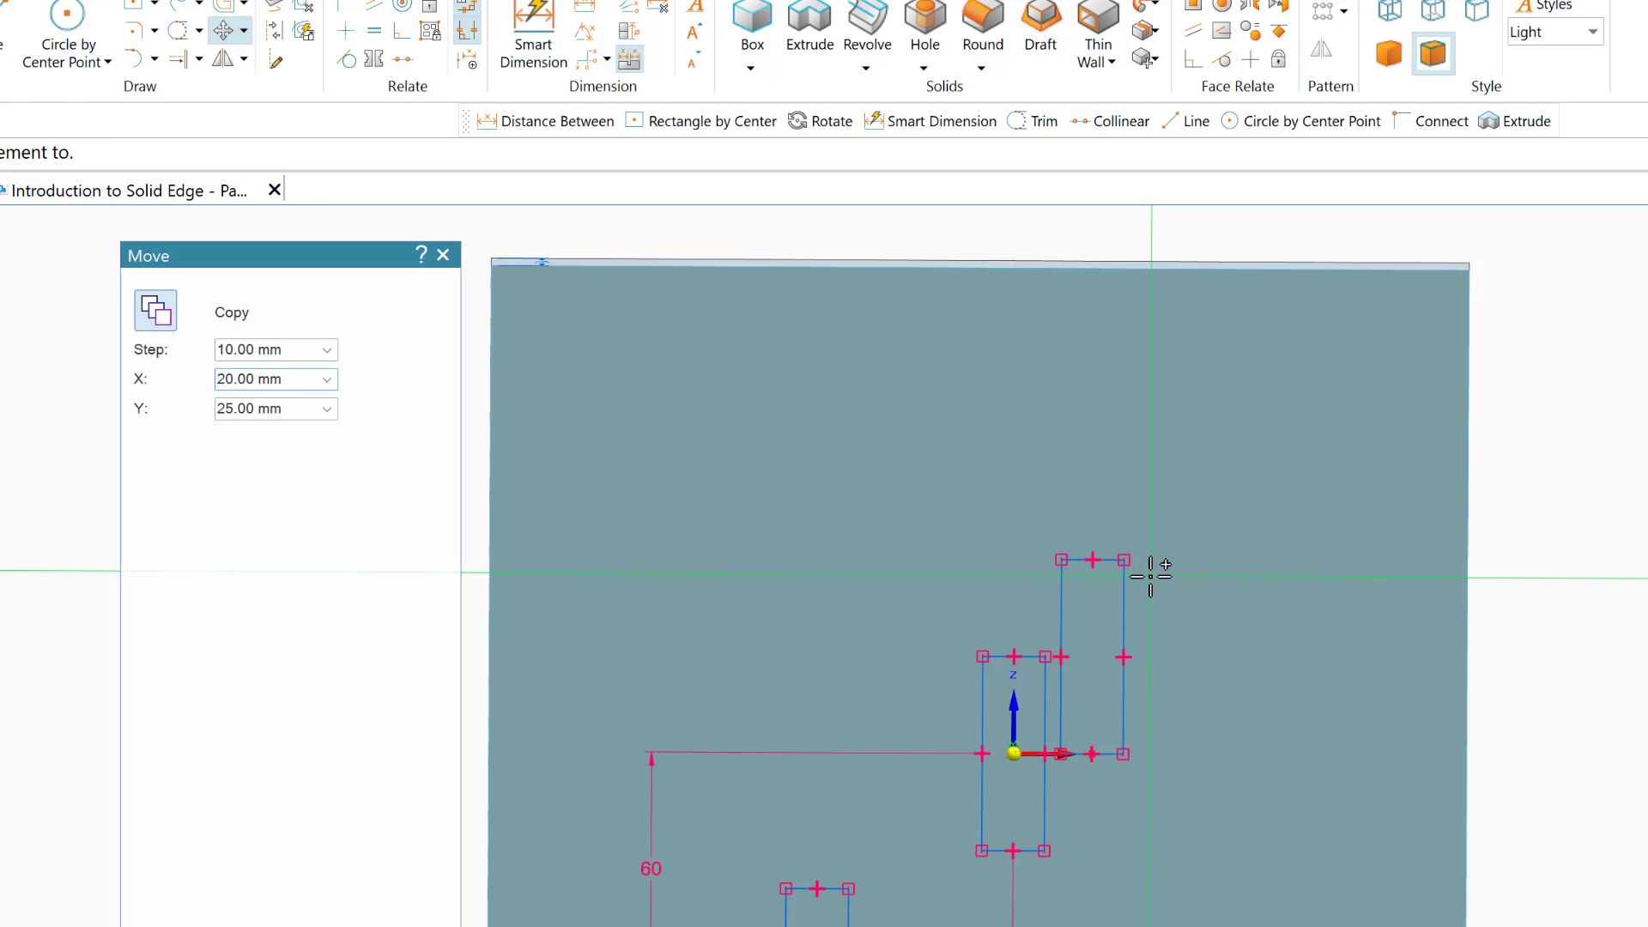
pyautogui.click(1157, 565)
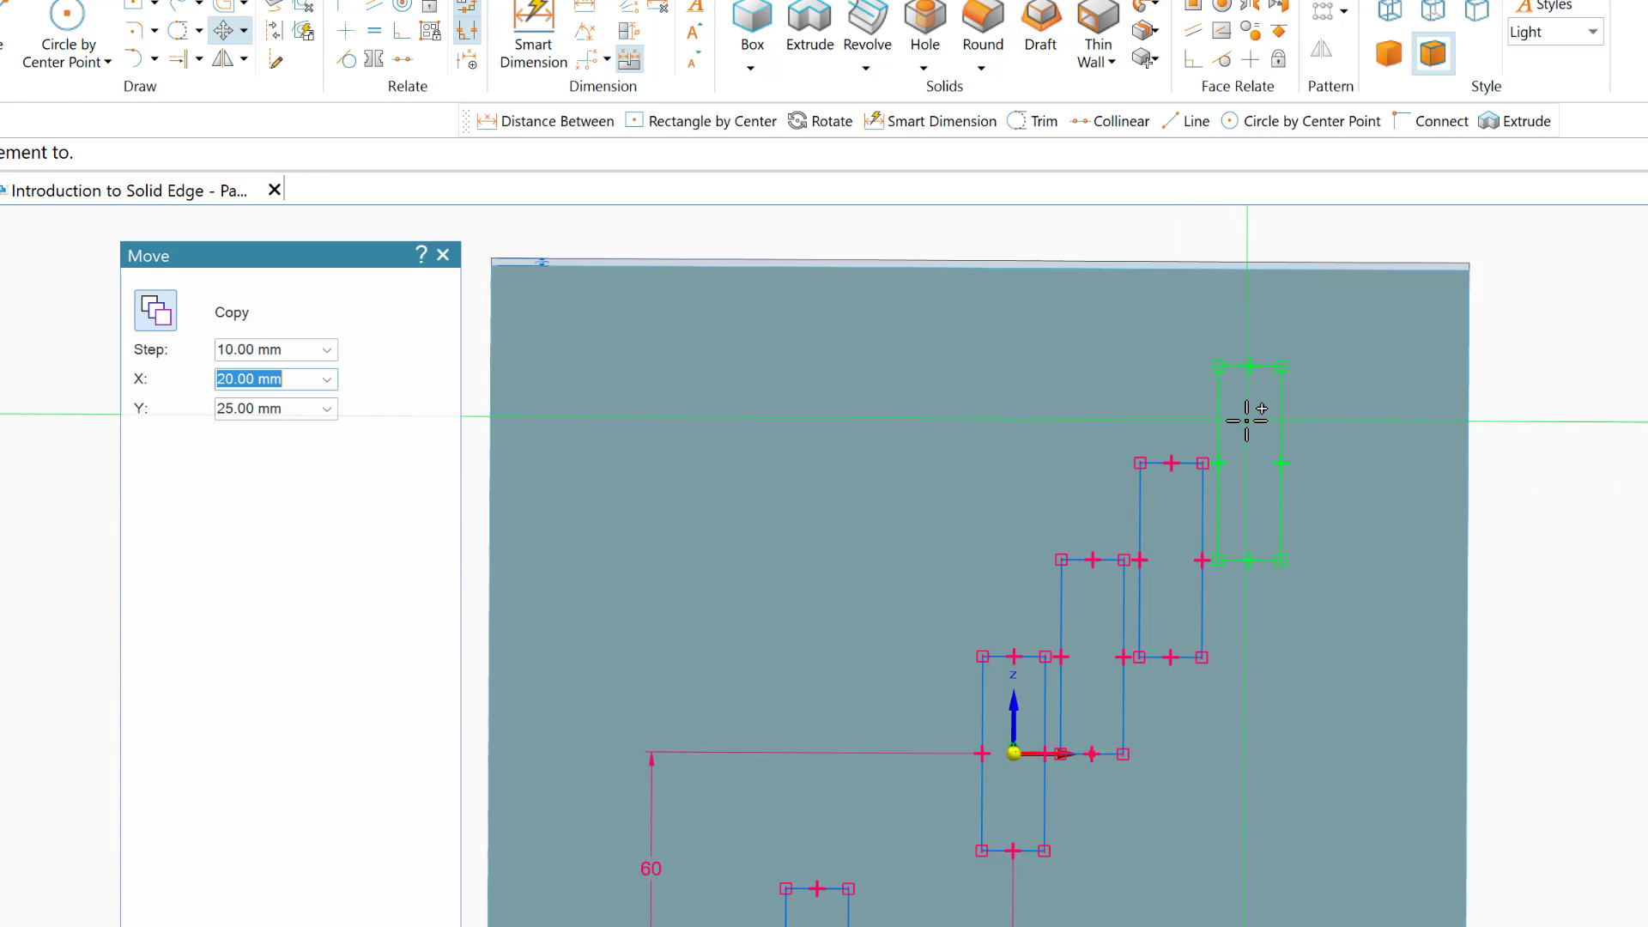
pyautogui.click(1249, 419)
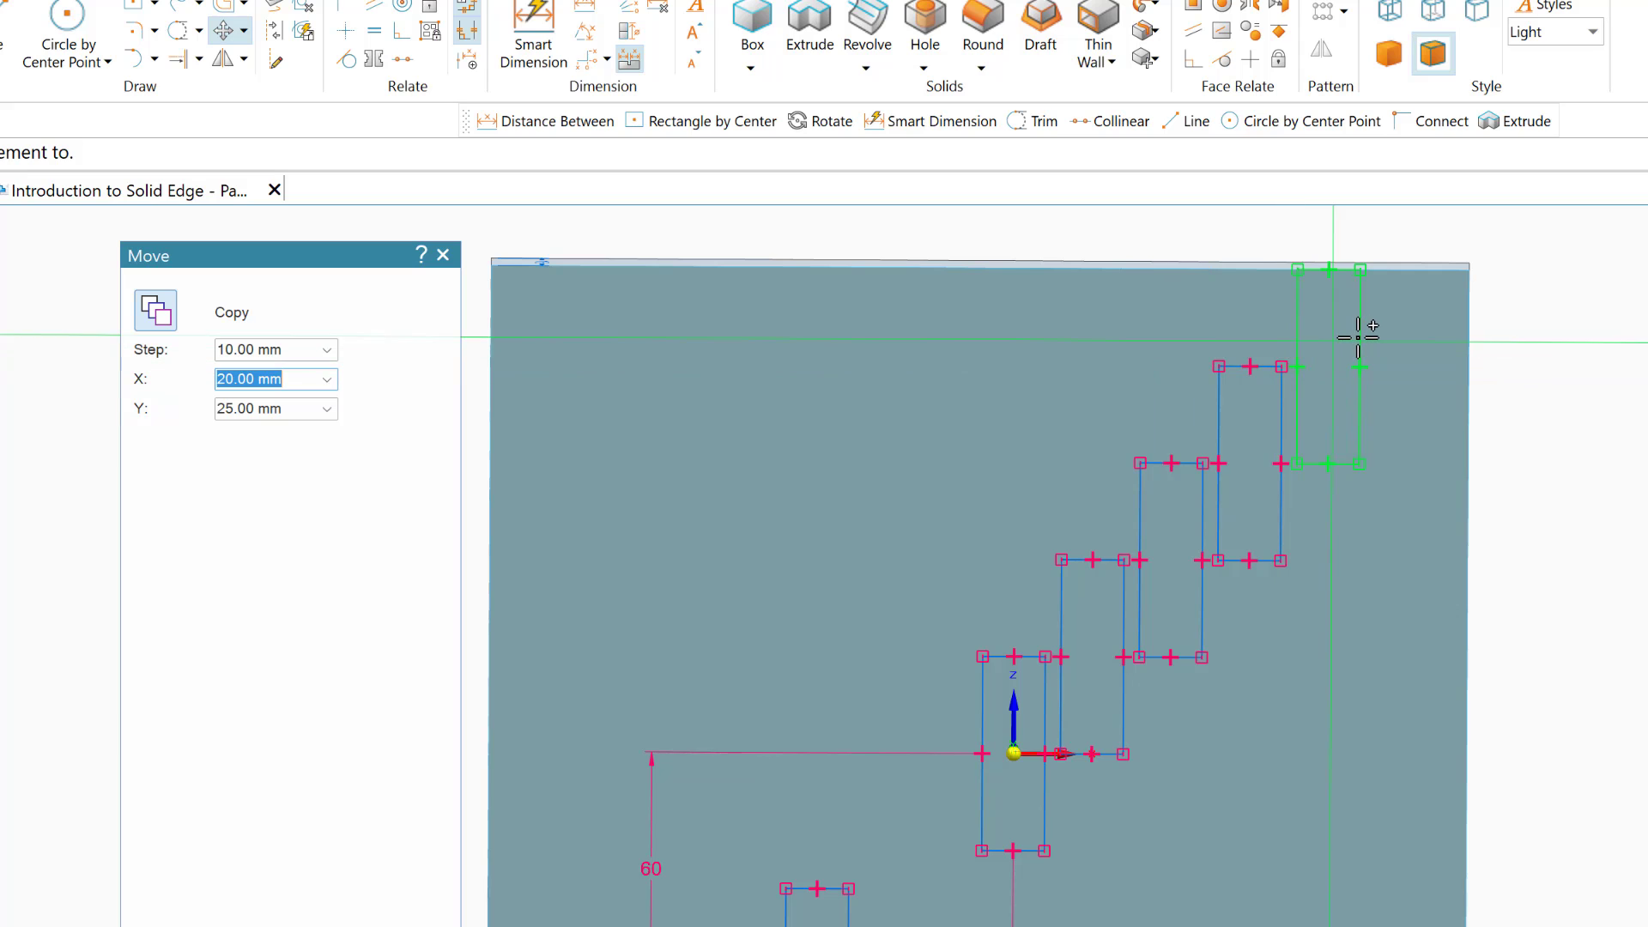
pyautogui.click(1343, 364)
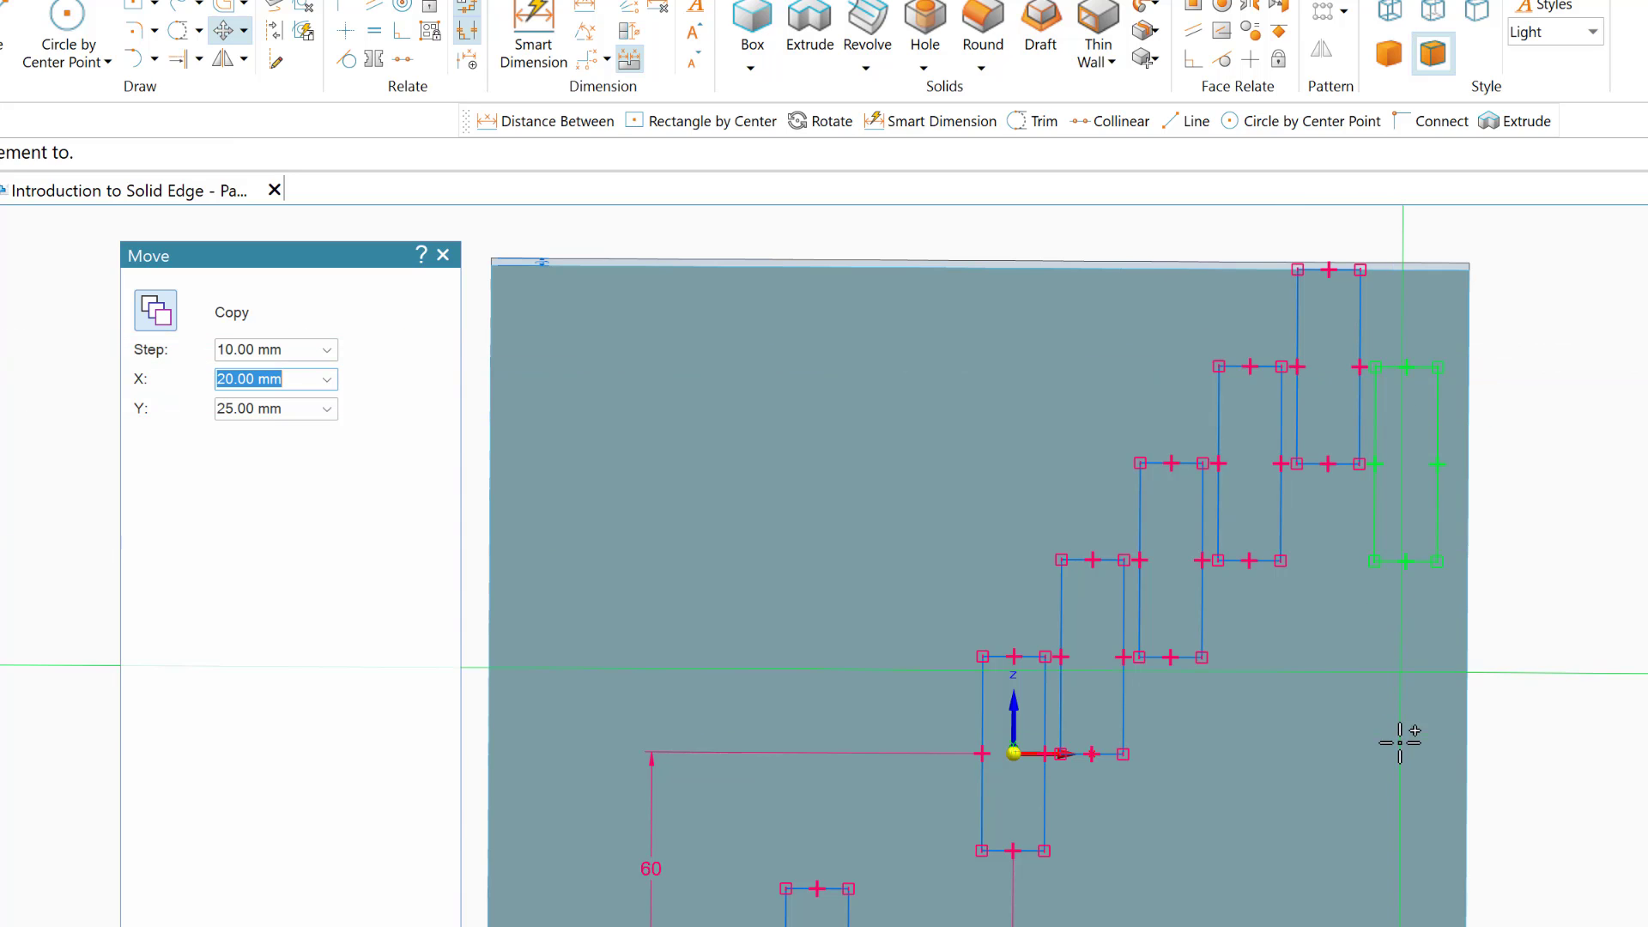
pyautogui.click(1298, 846)
pyautogui.press('Escape')
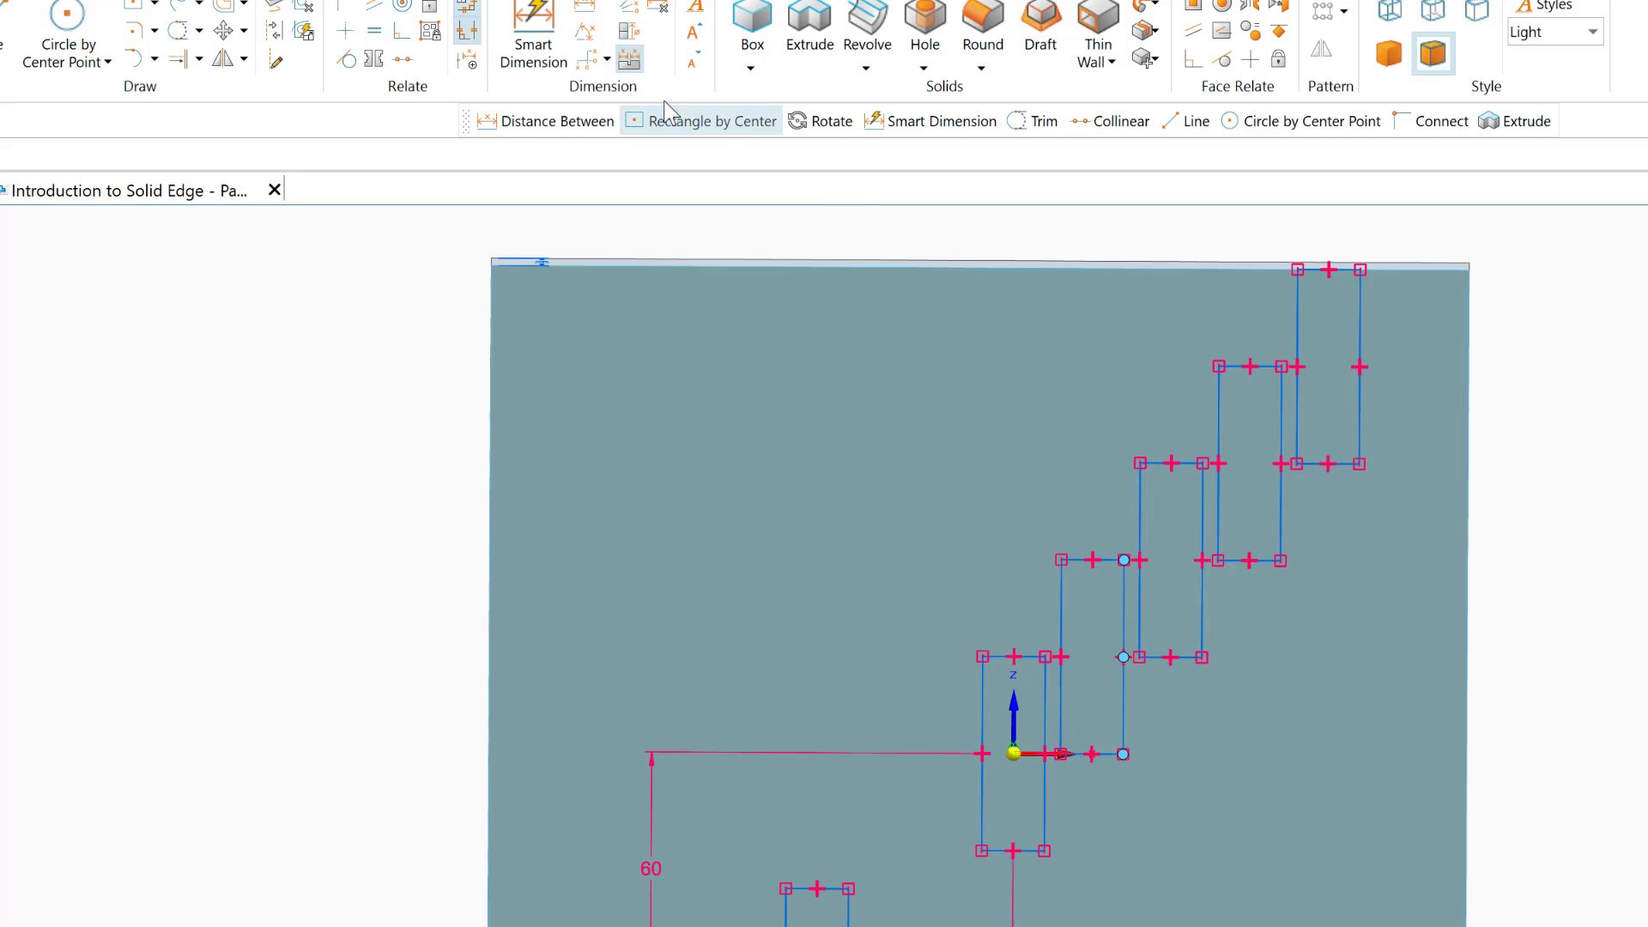
# Step: Dimension the horizontal distances between the centered rectangle and its four upper-right copies as a chain between their bottom-edge midpoints
pyautogui.click(588, 8)
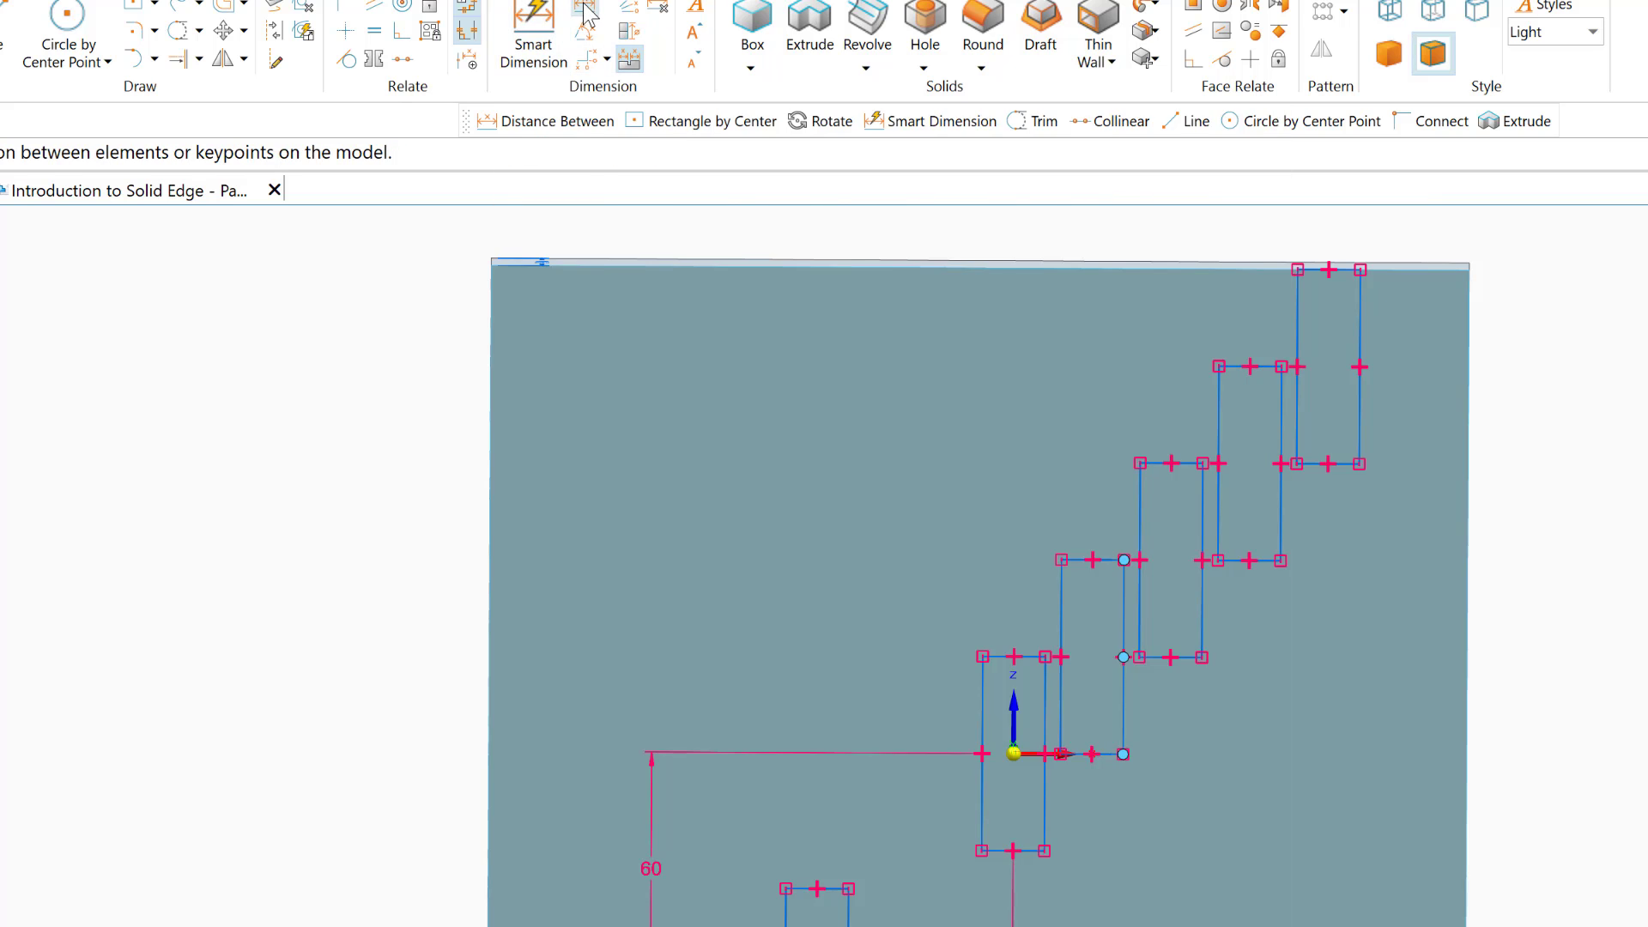
pyautogui.click(998, 850)
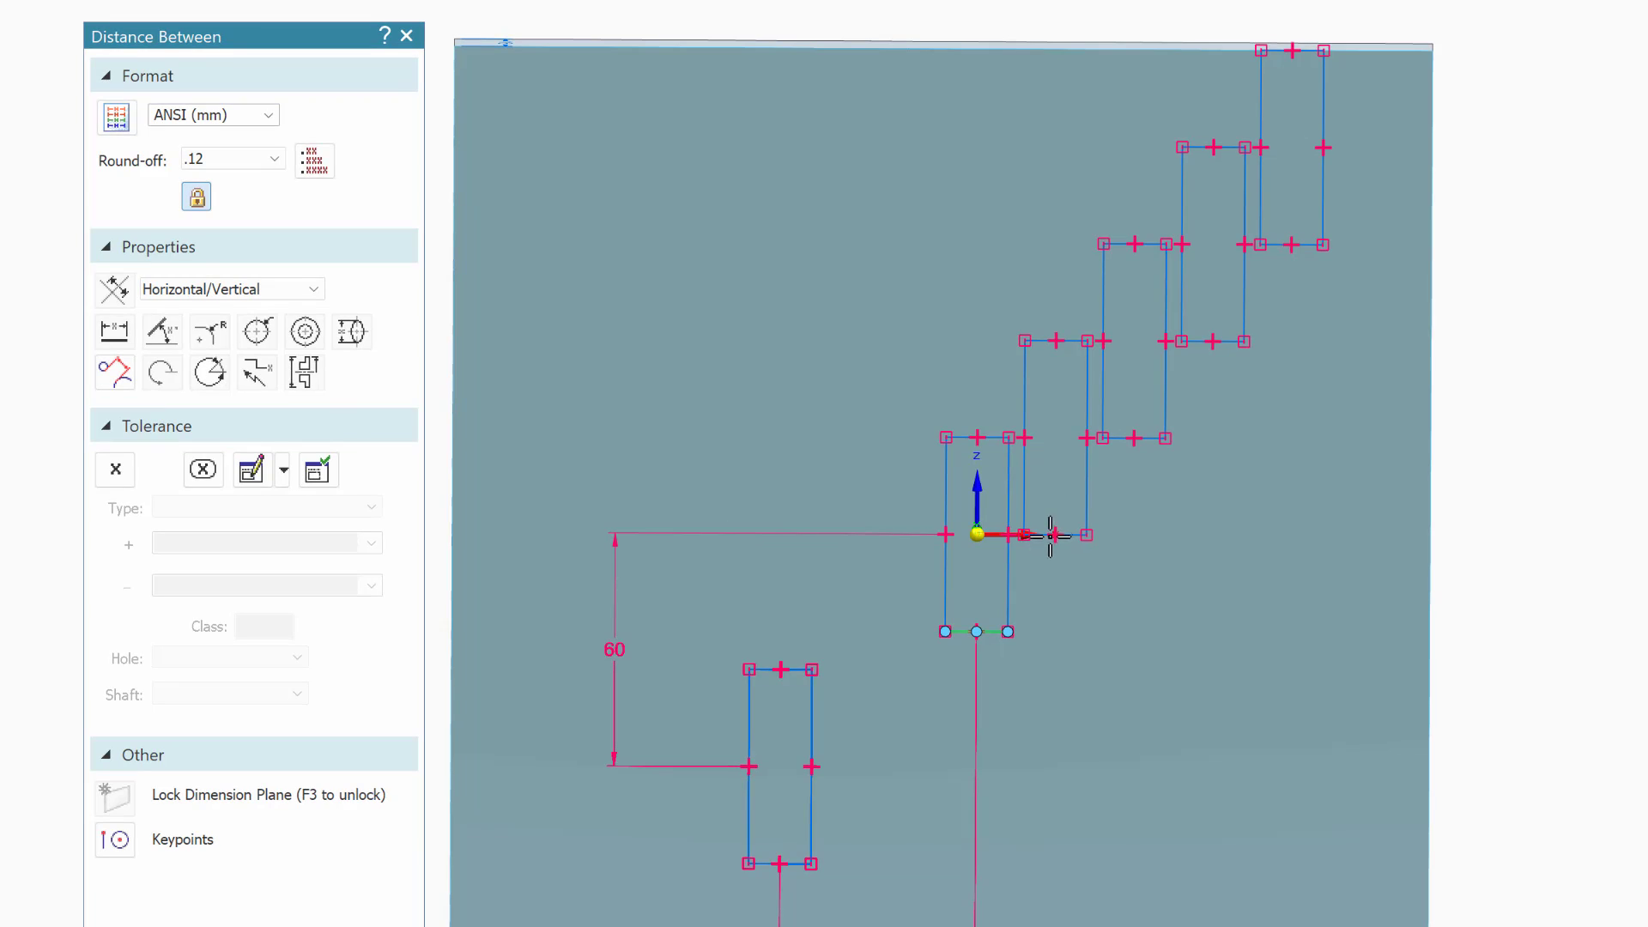
pyautogui.click(1055, 536)
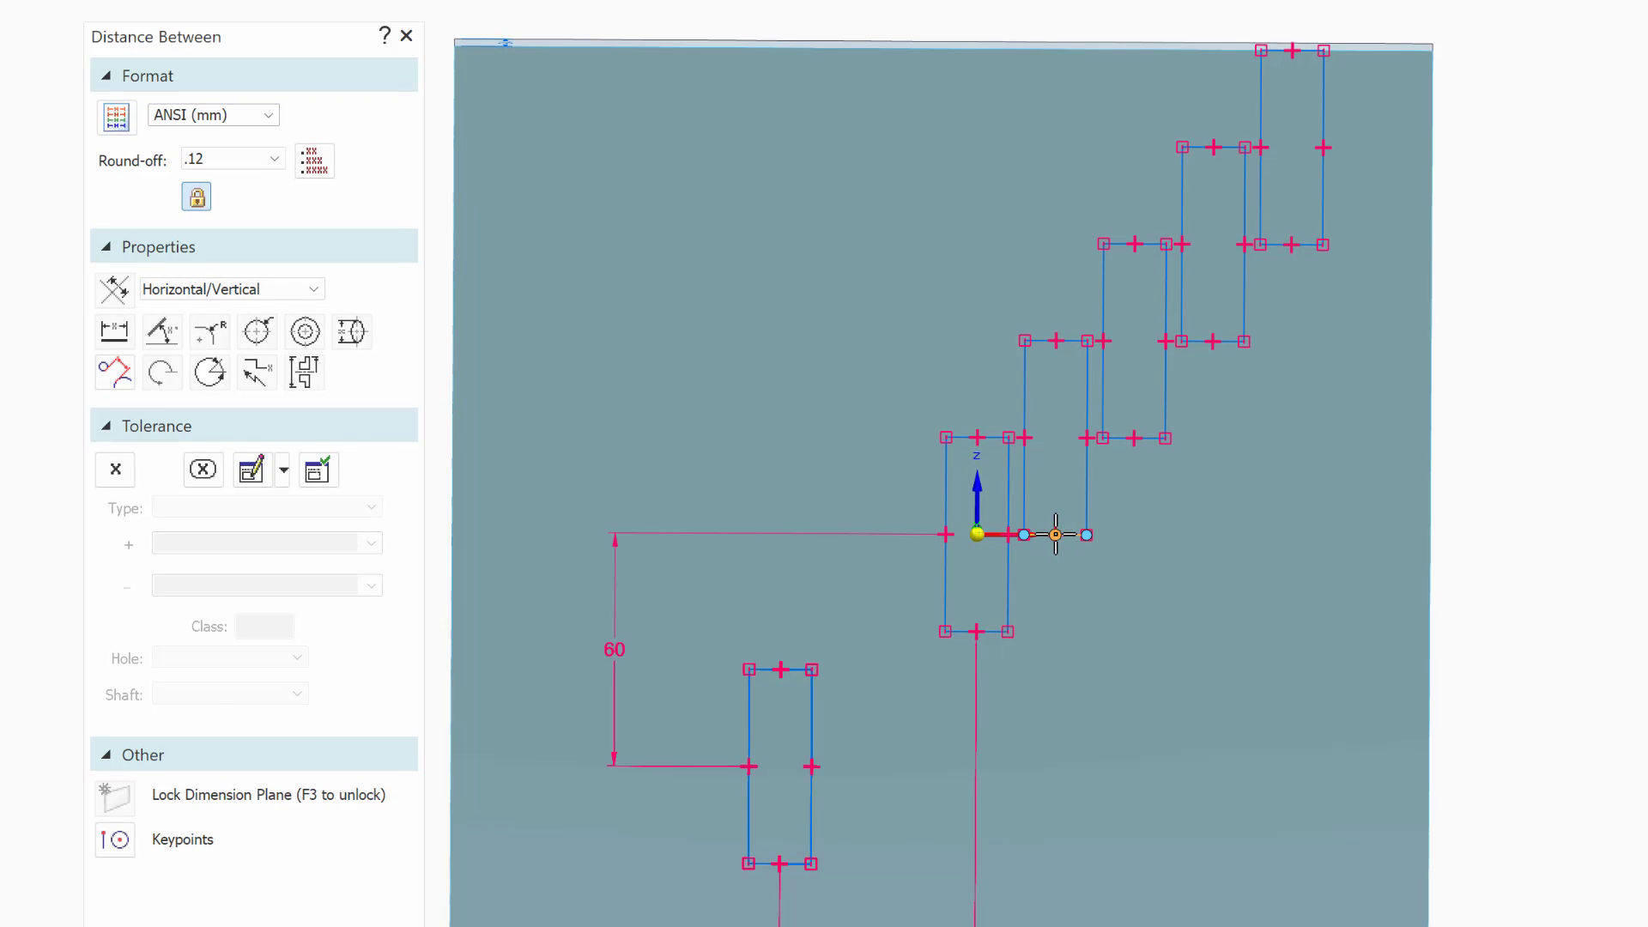
pyautogui.click(1033, 721)
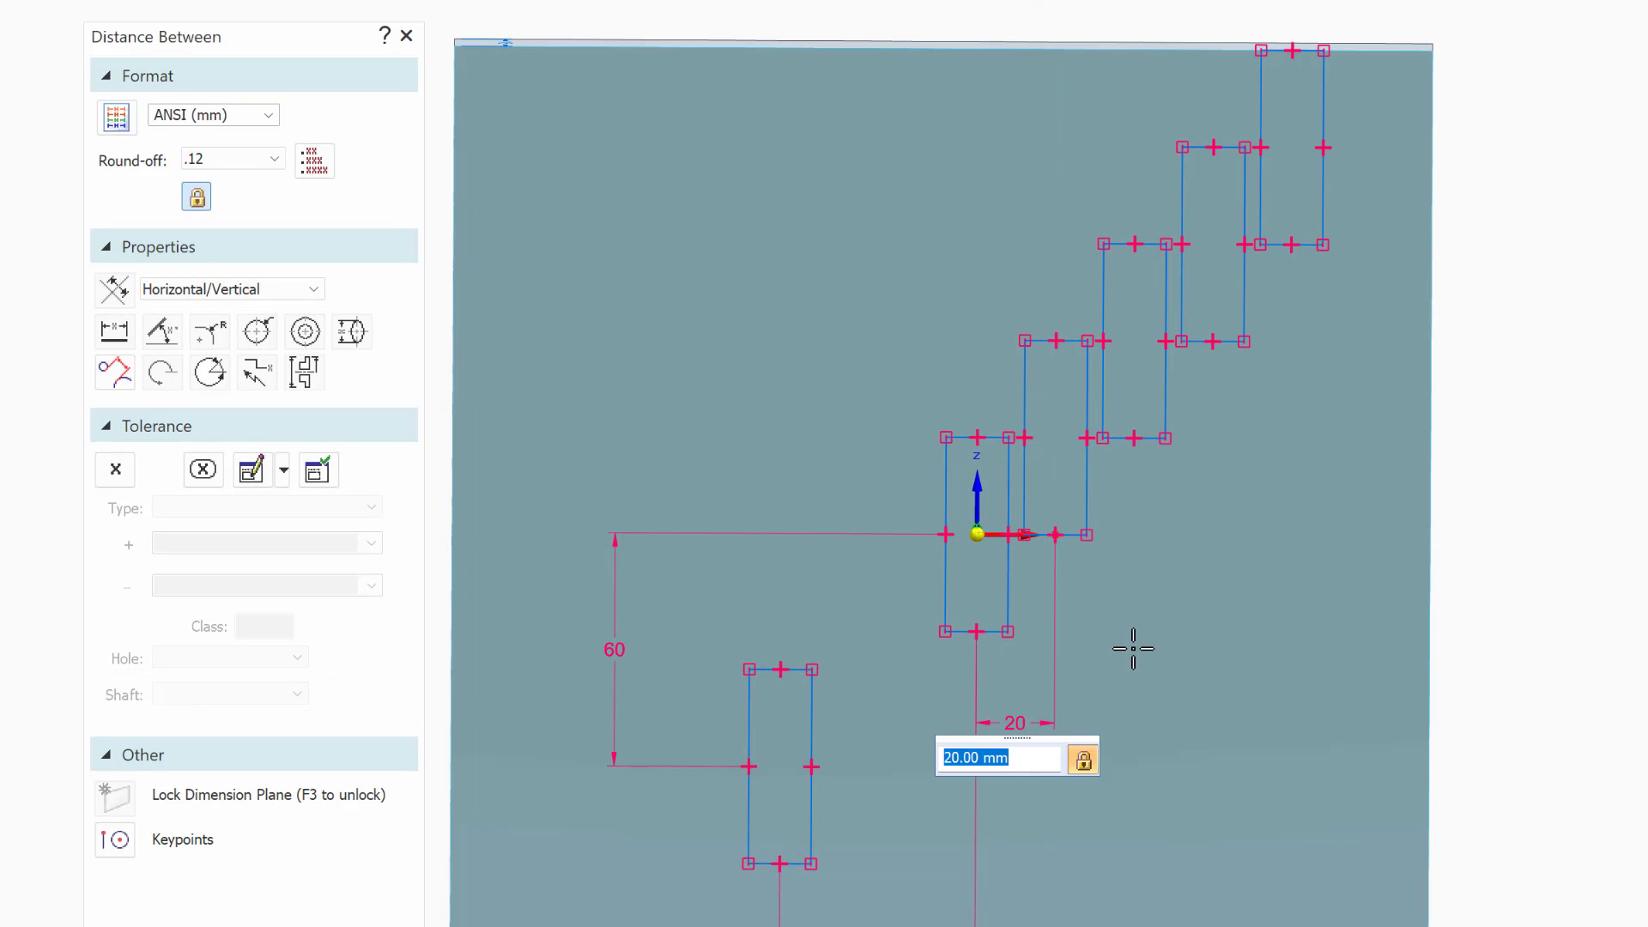
pyautogui.click(1133, 437)
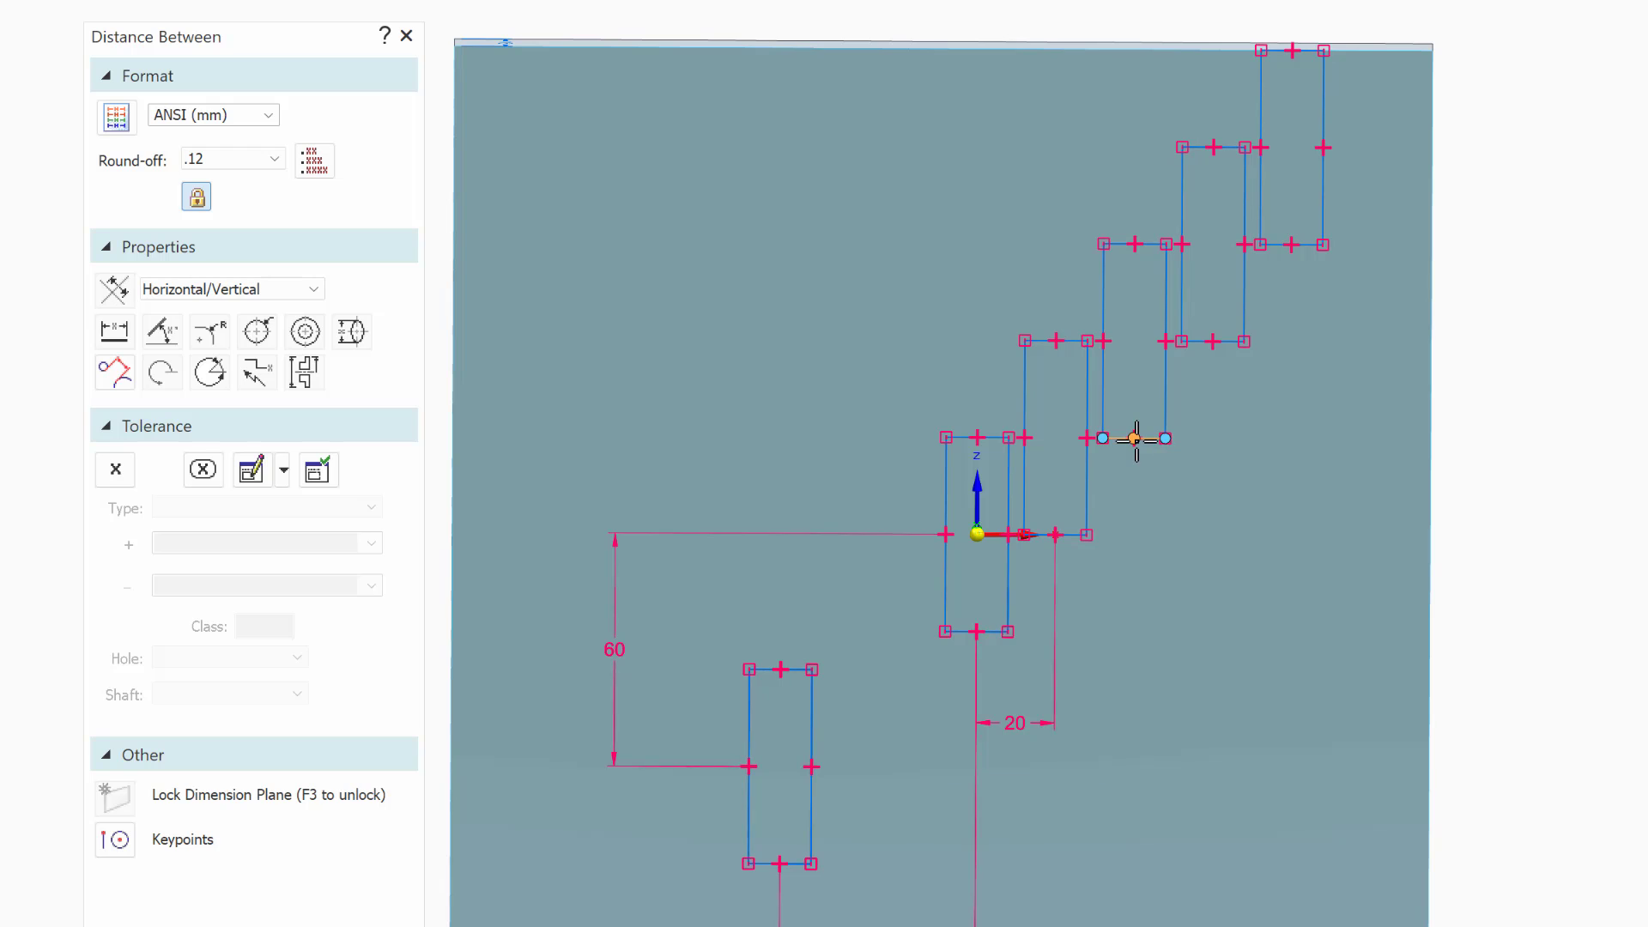
pyautogui.click(1086, 723)
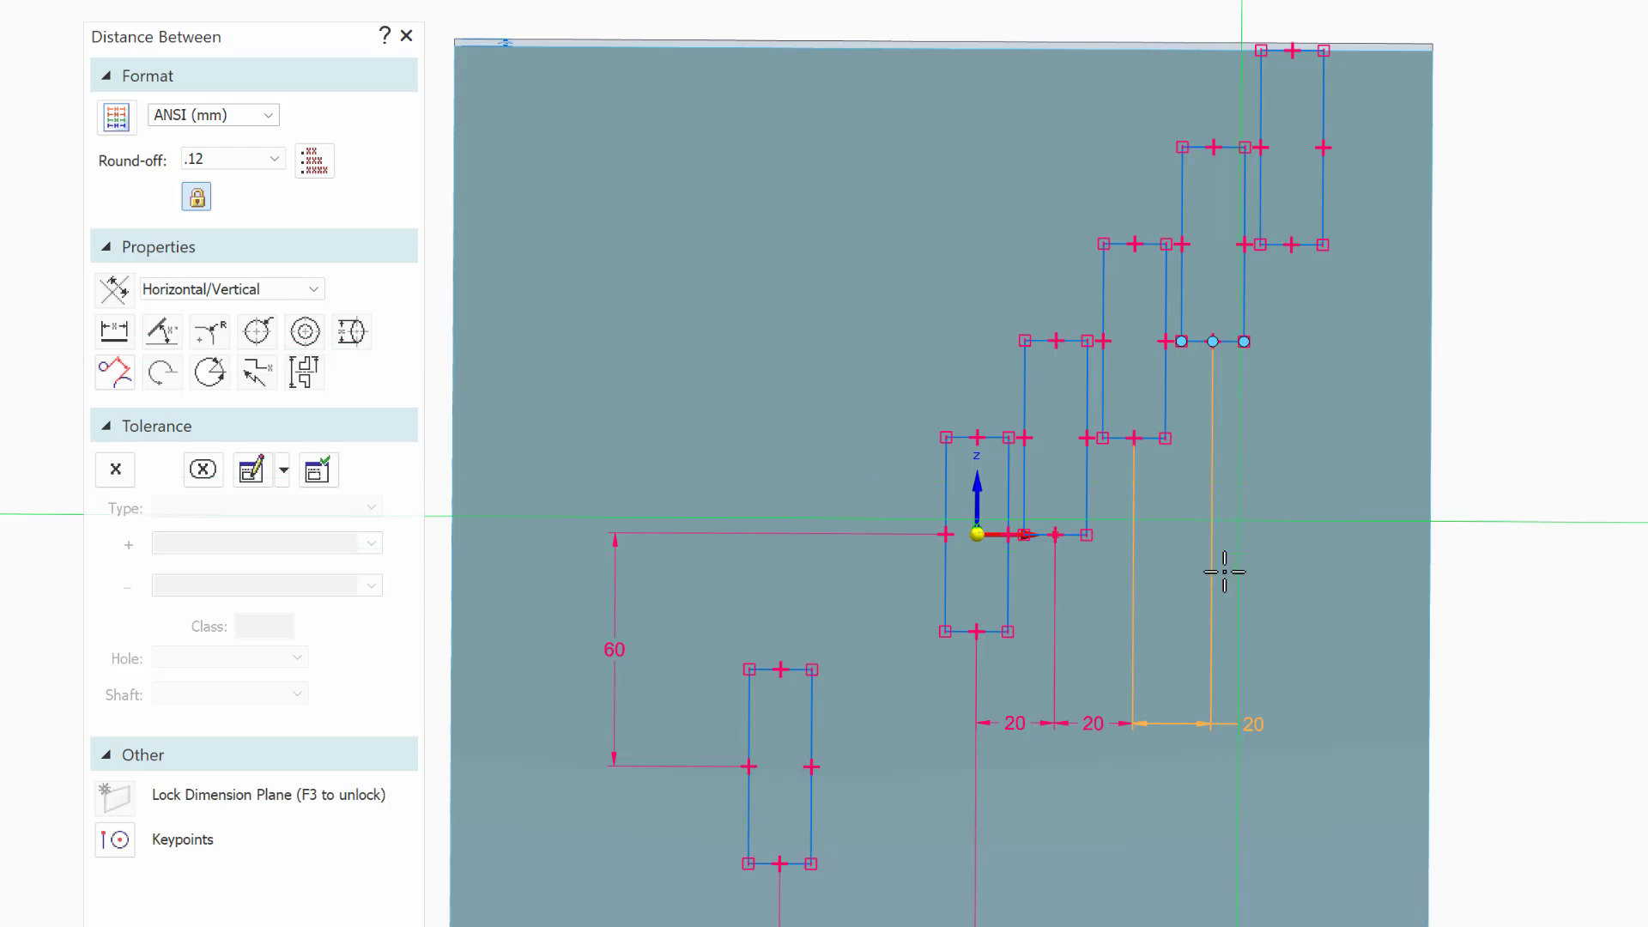
pyautogui.click(1169, 615)
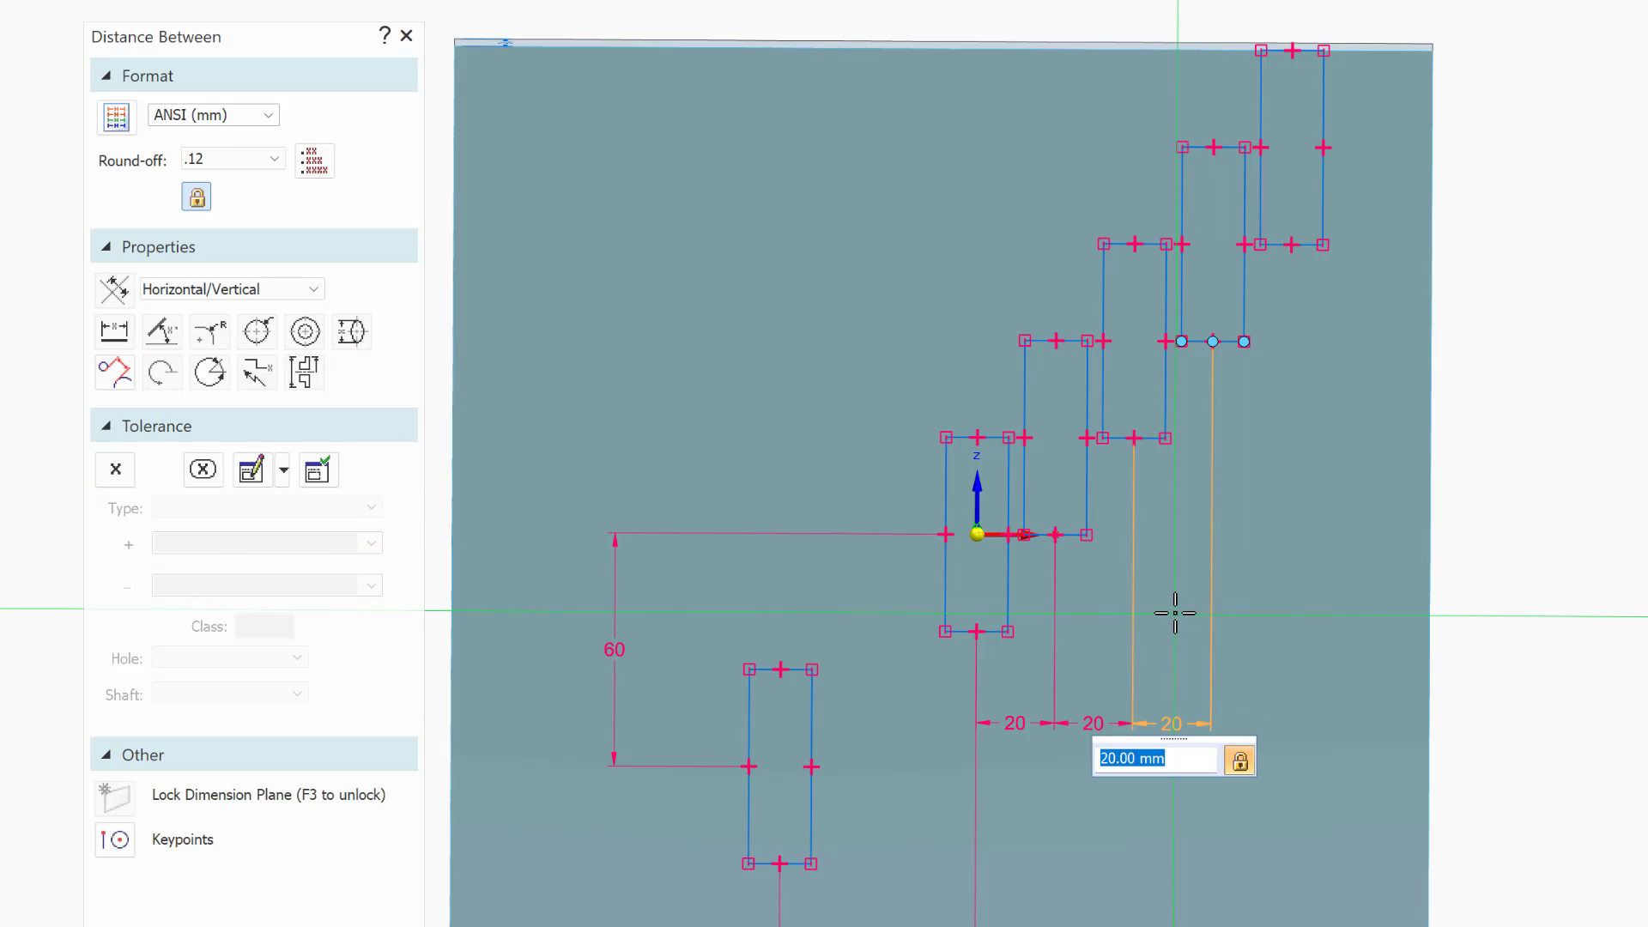
pyautogui.click(1290, 245)
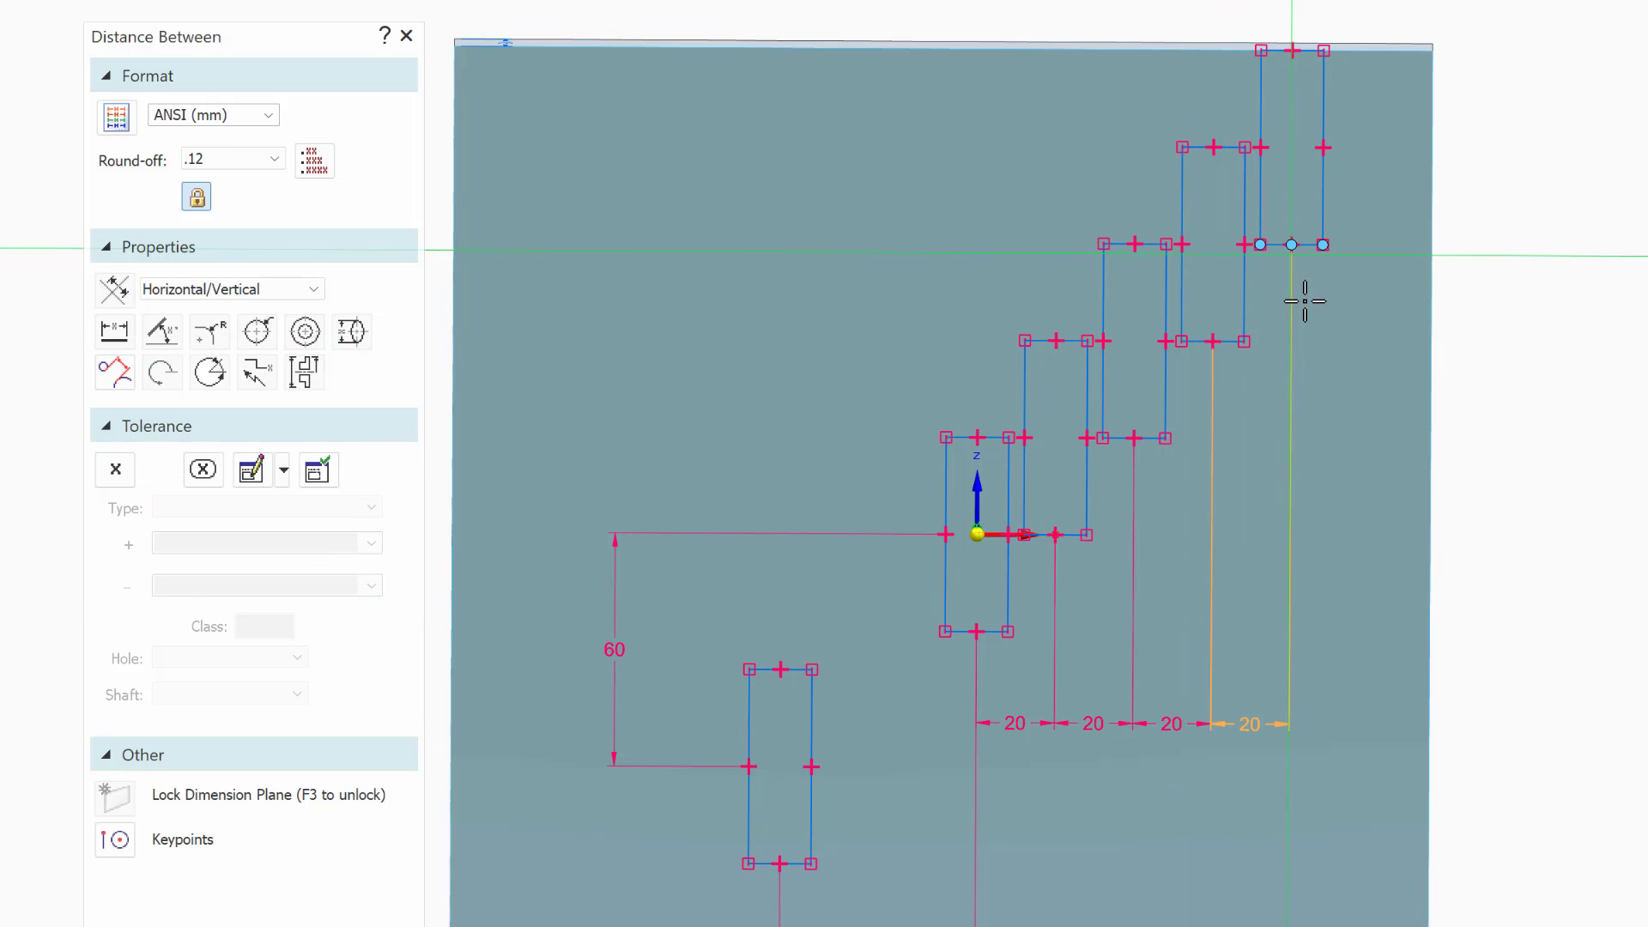
pyautogui.click(1262, 519)
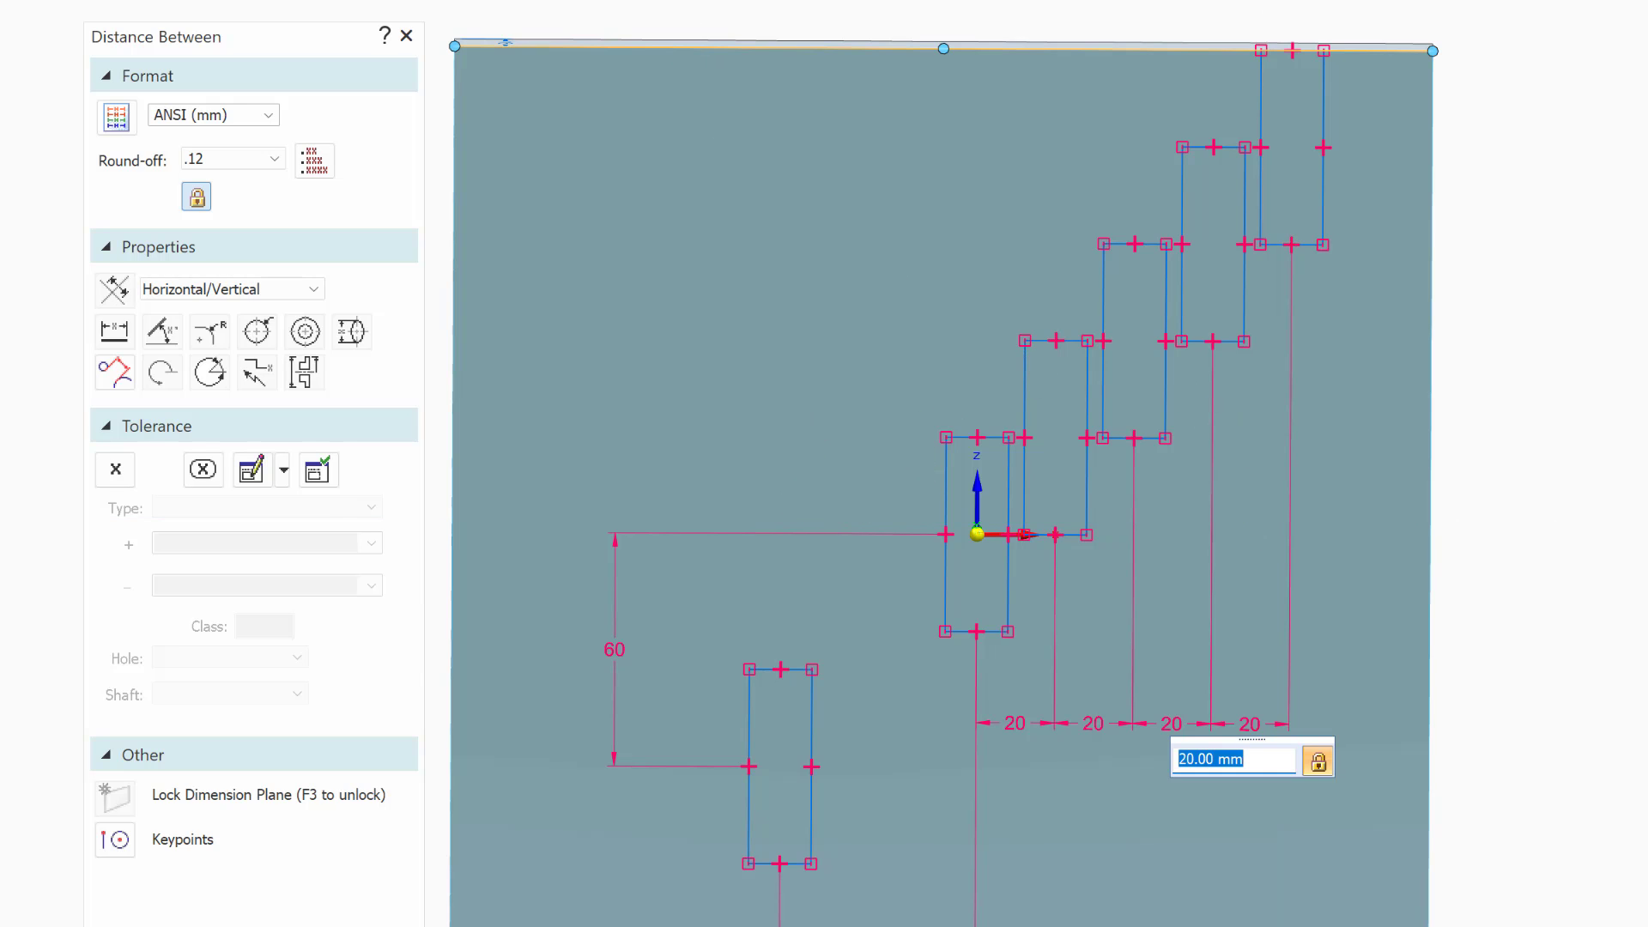
# Step: Dimension the vertical distances between the centered rectangle and its four upper-right copies as a chain between their left-edge midpoints
pyautogui.click(660, 2)
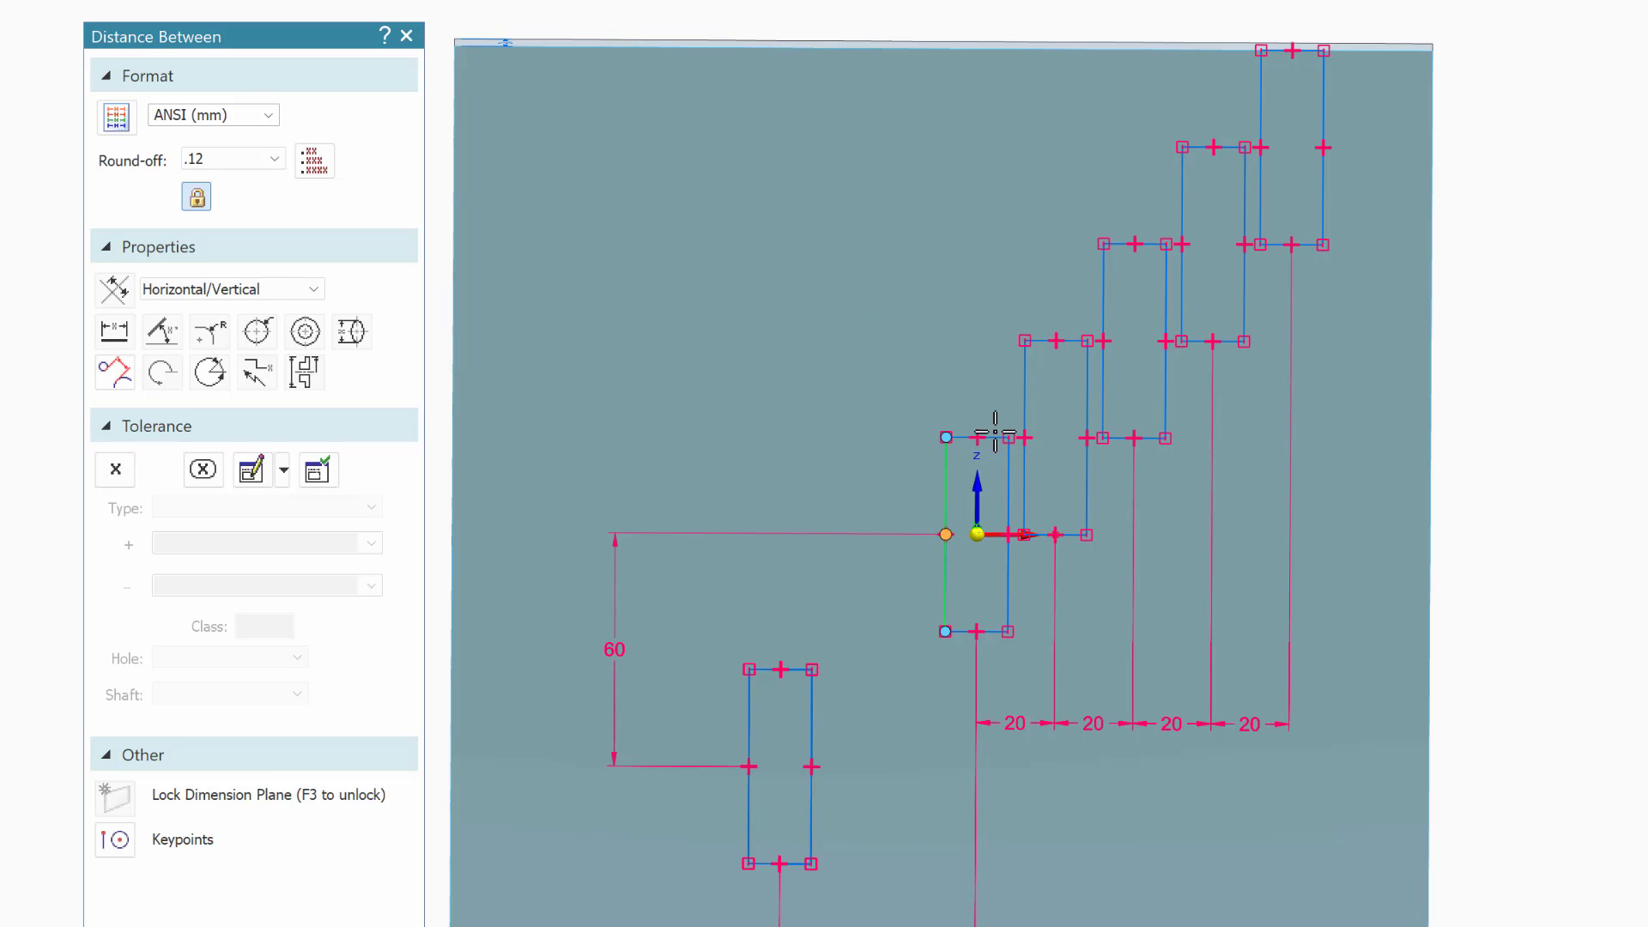
pyautogui.click(1023, 438)
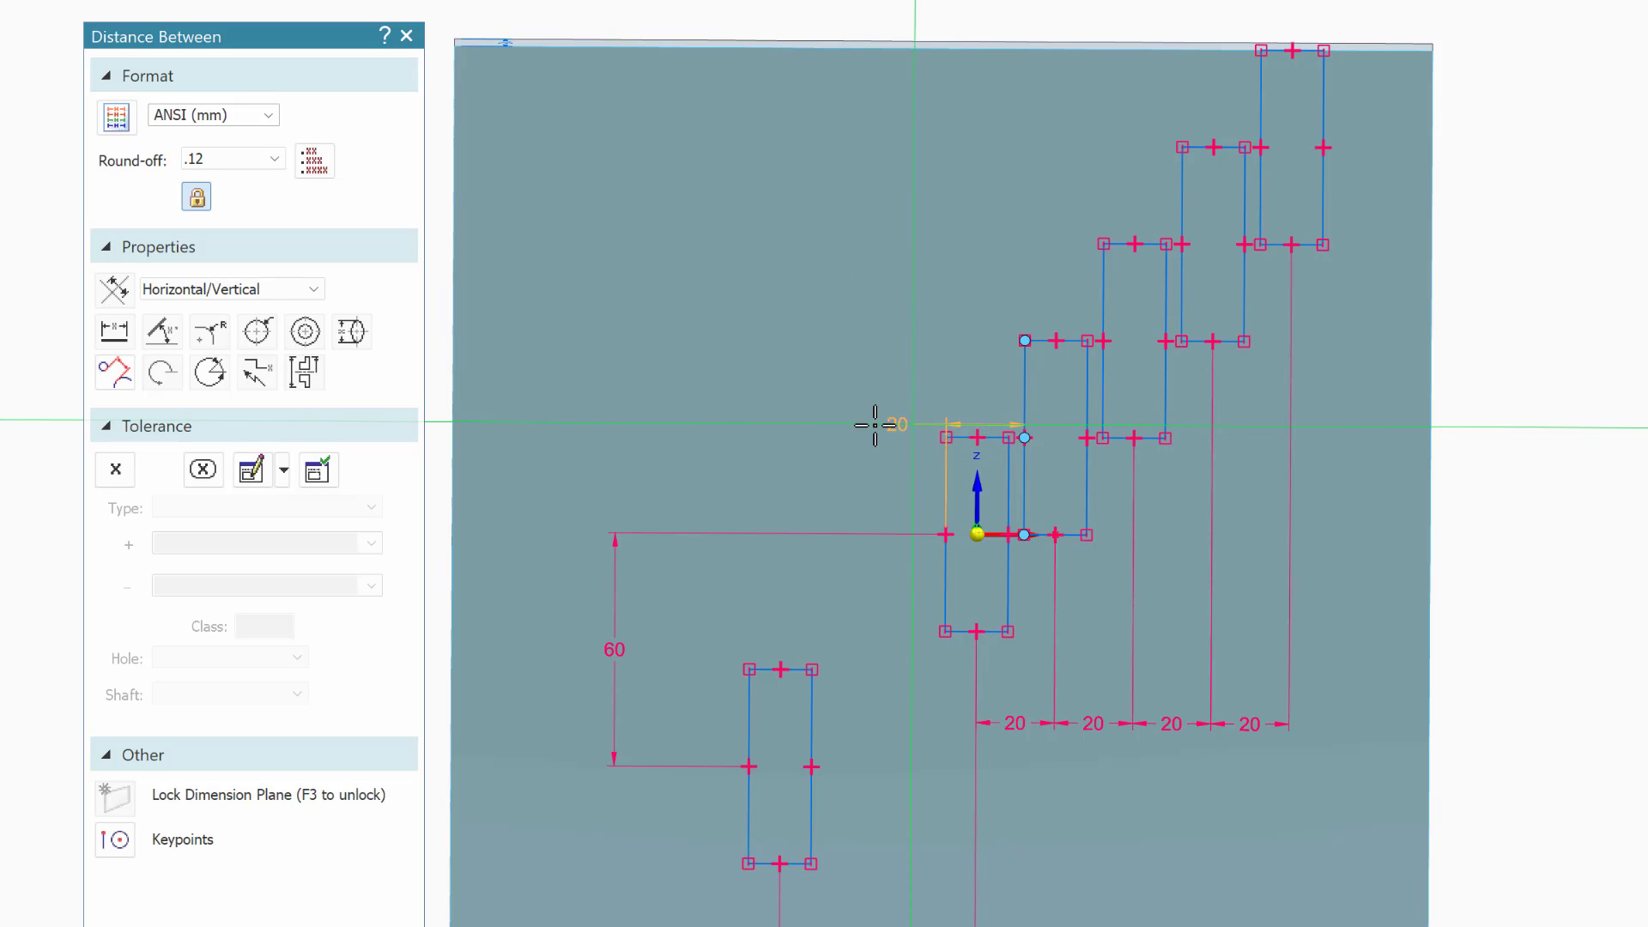
pyautogui.click(862, 472)
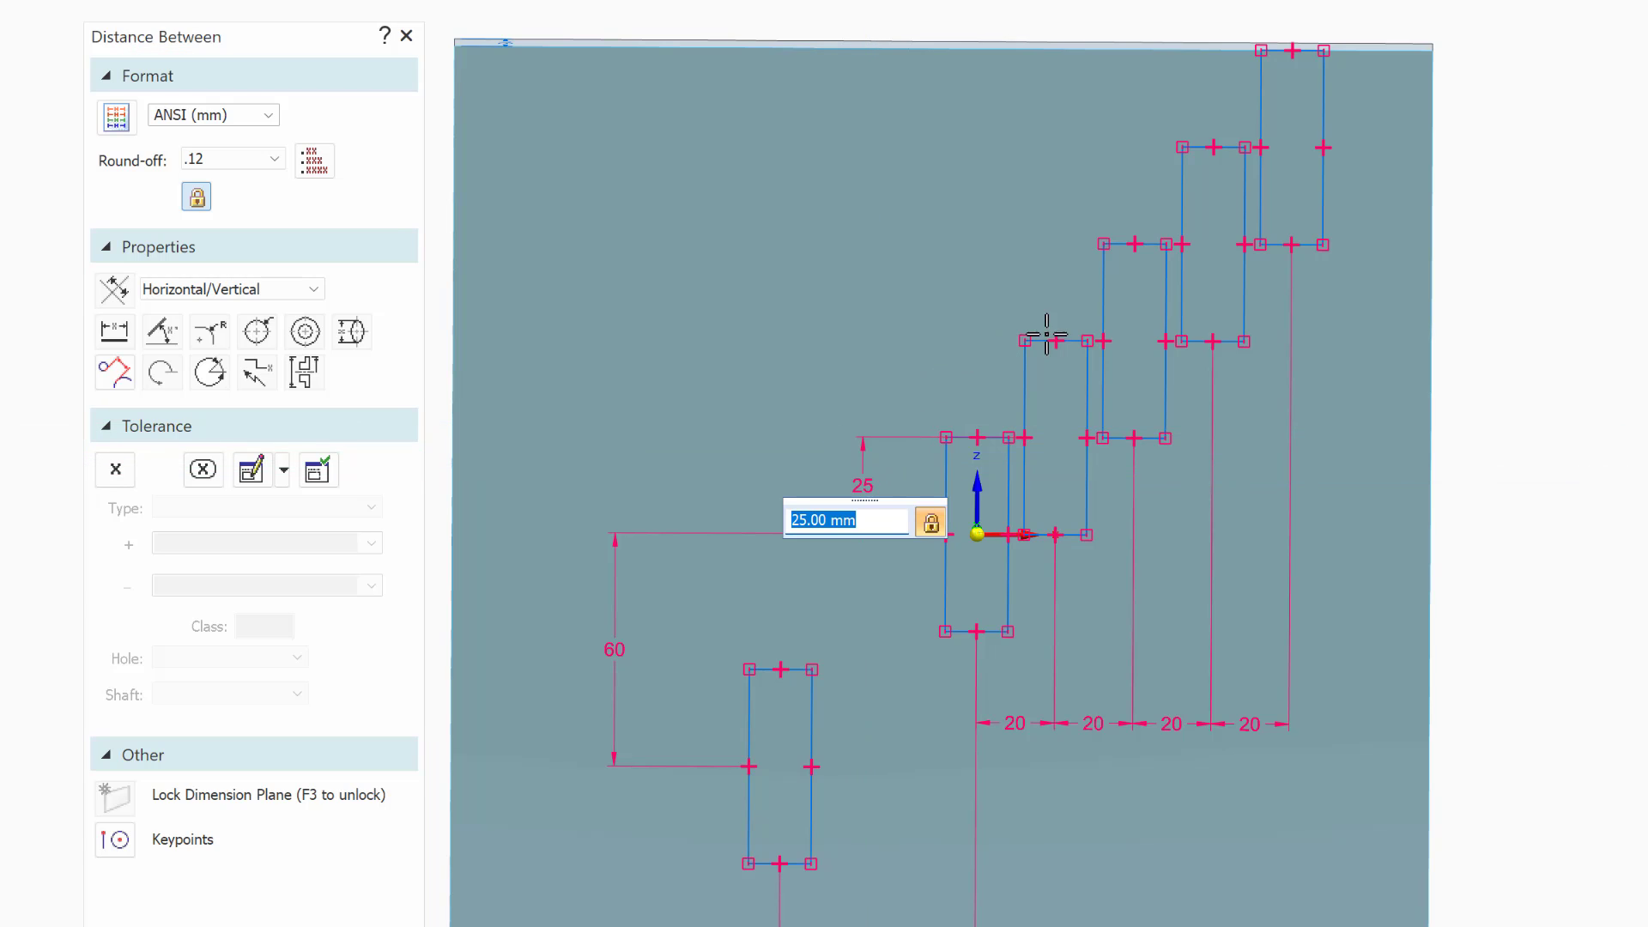
pyautogui.click(1103, 341)
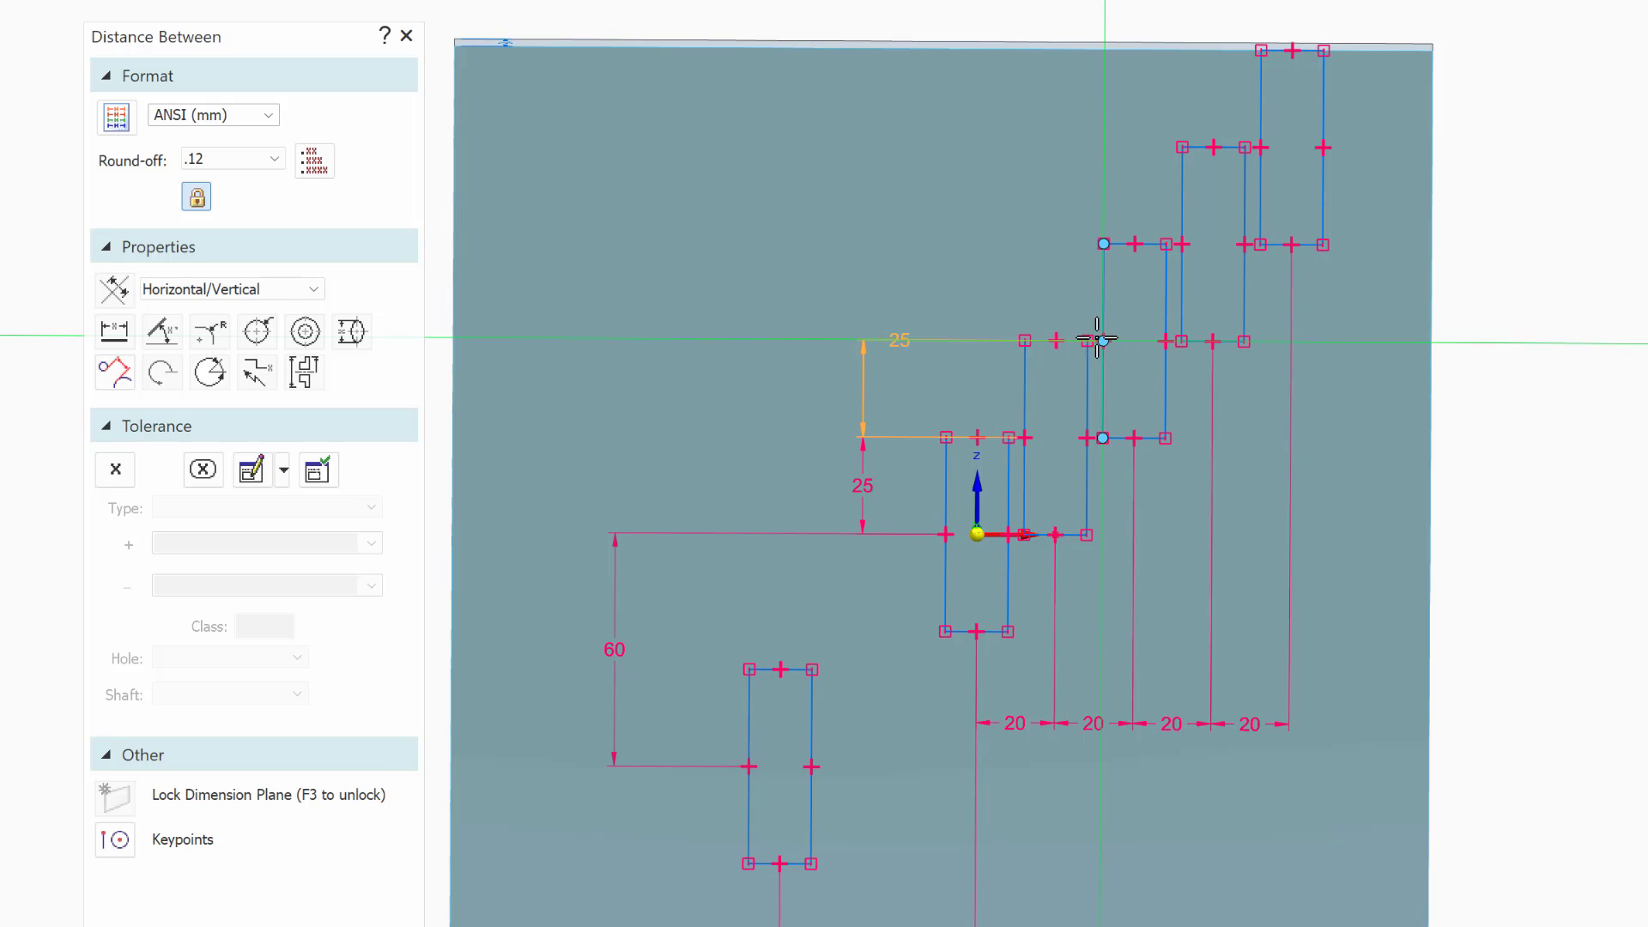
pyautogui.click(918, 367)
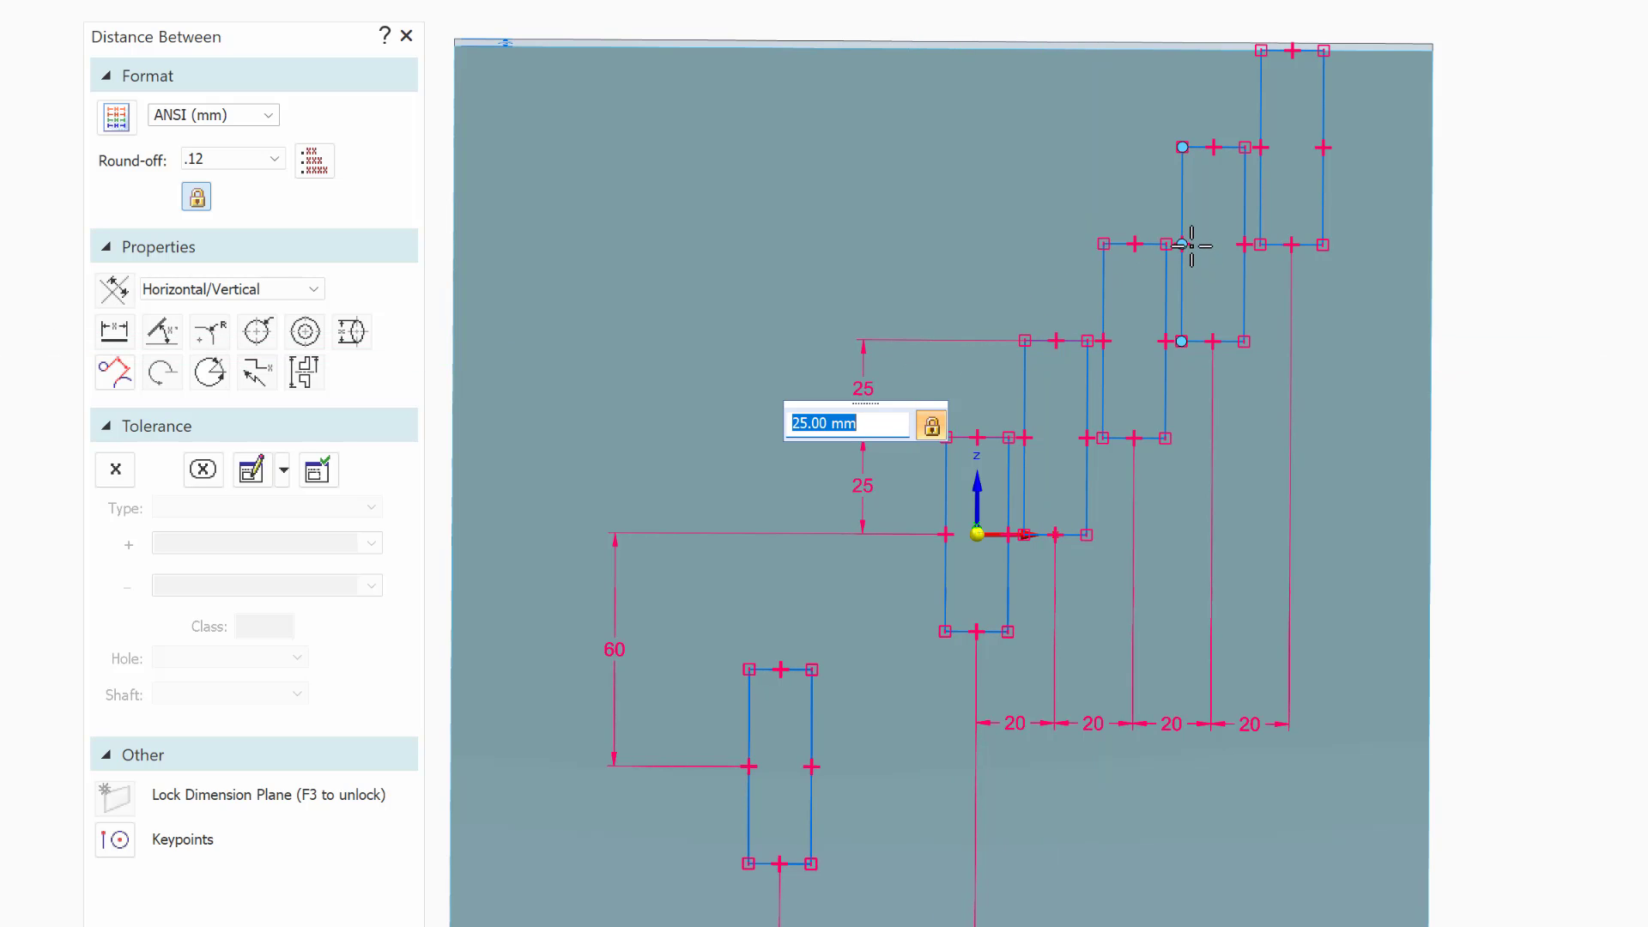
pyautogui.press('Return')
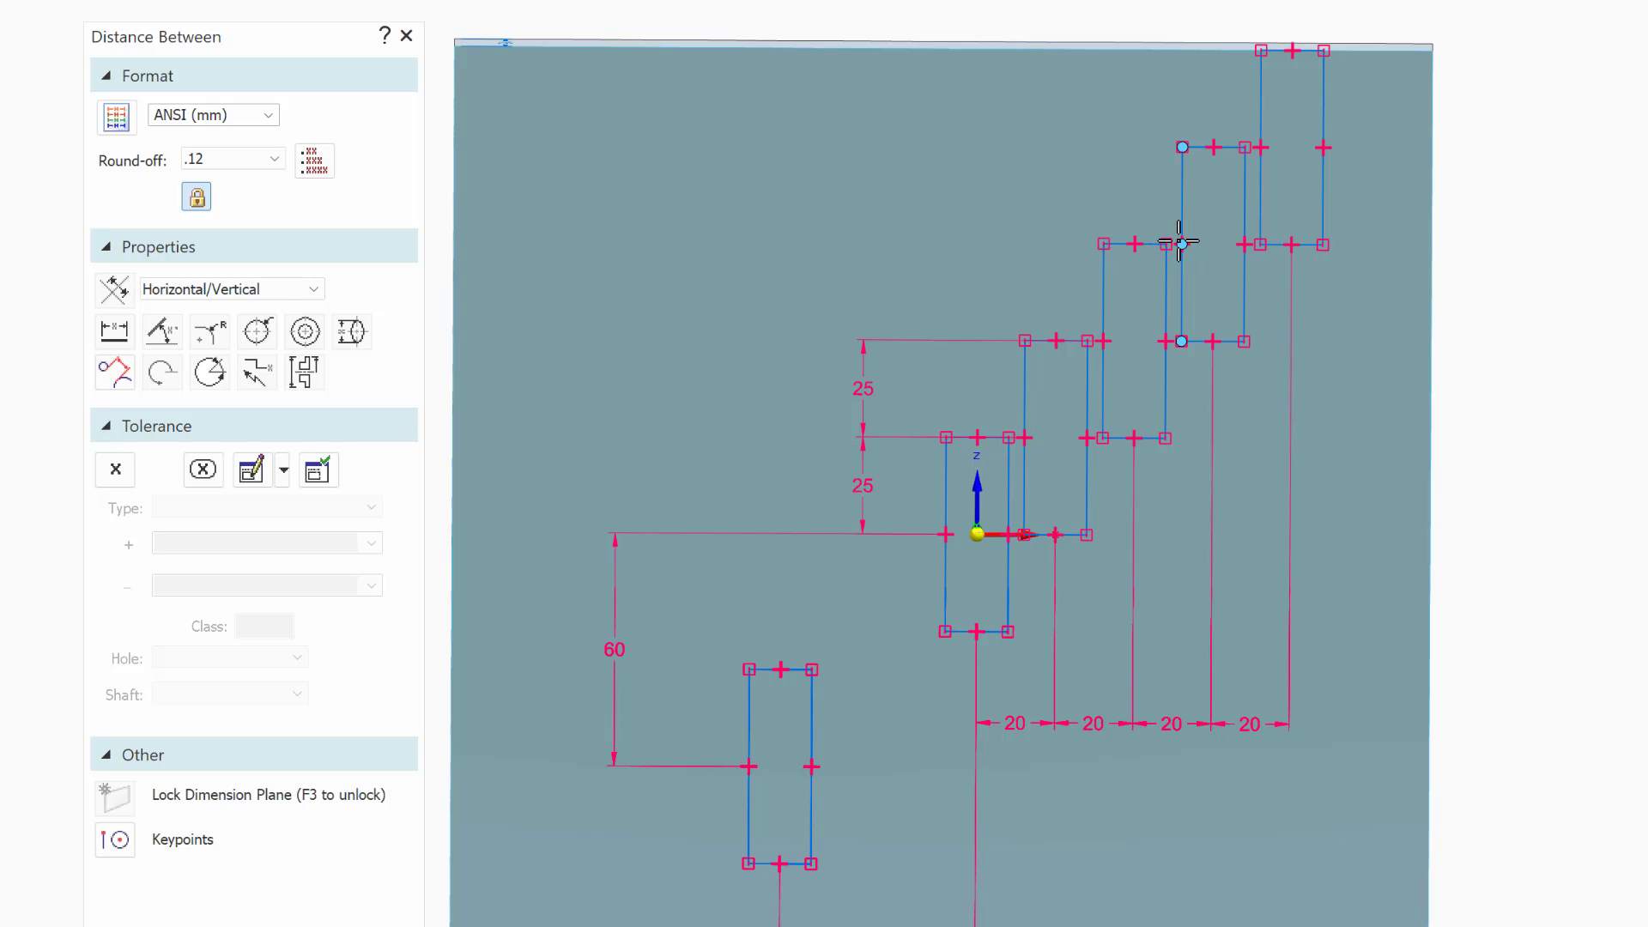
pyautogui.click(1181, 244)
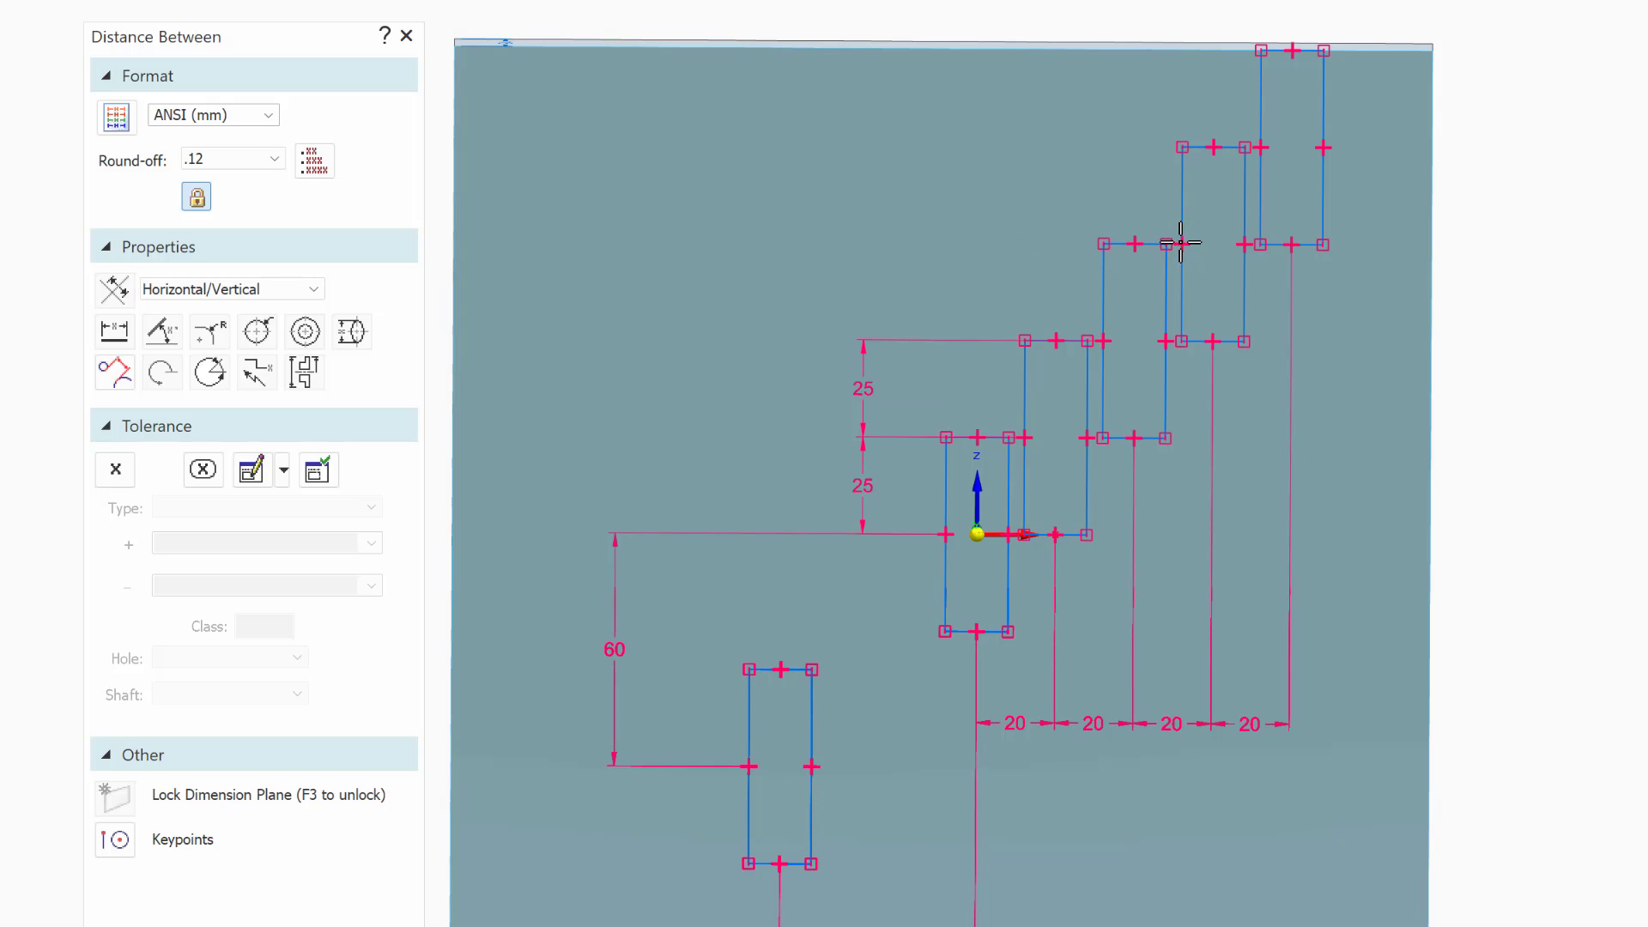
pyautogui.click(940, 271)
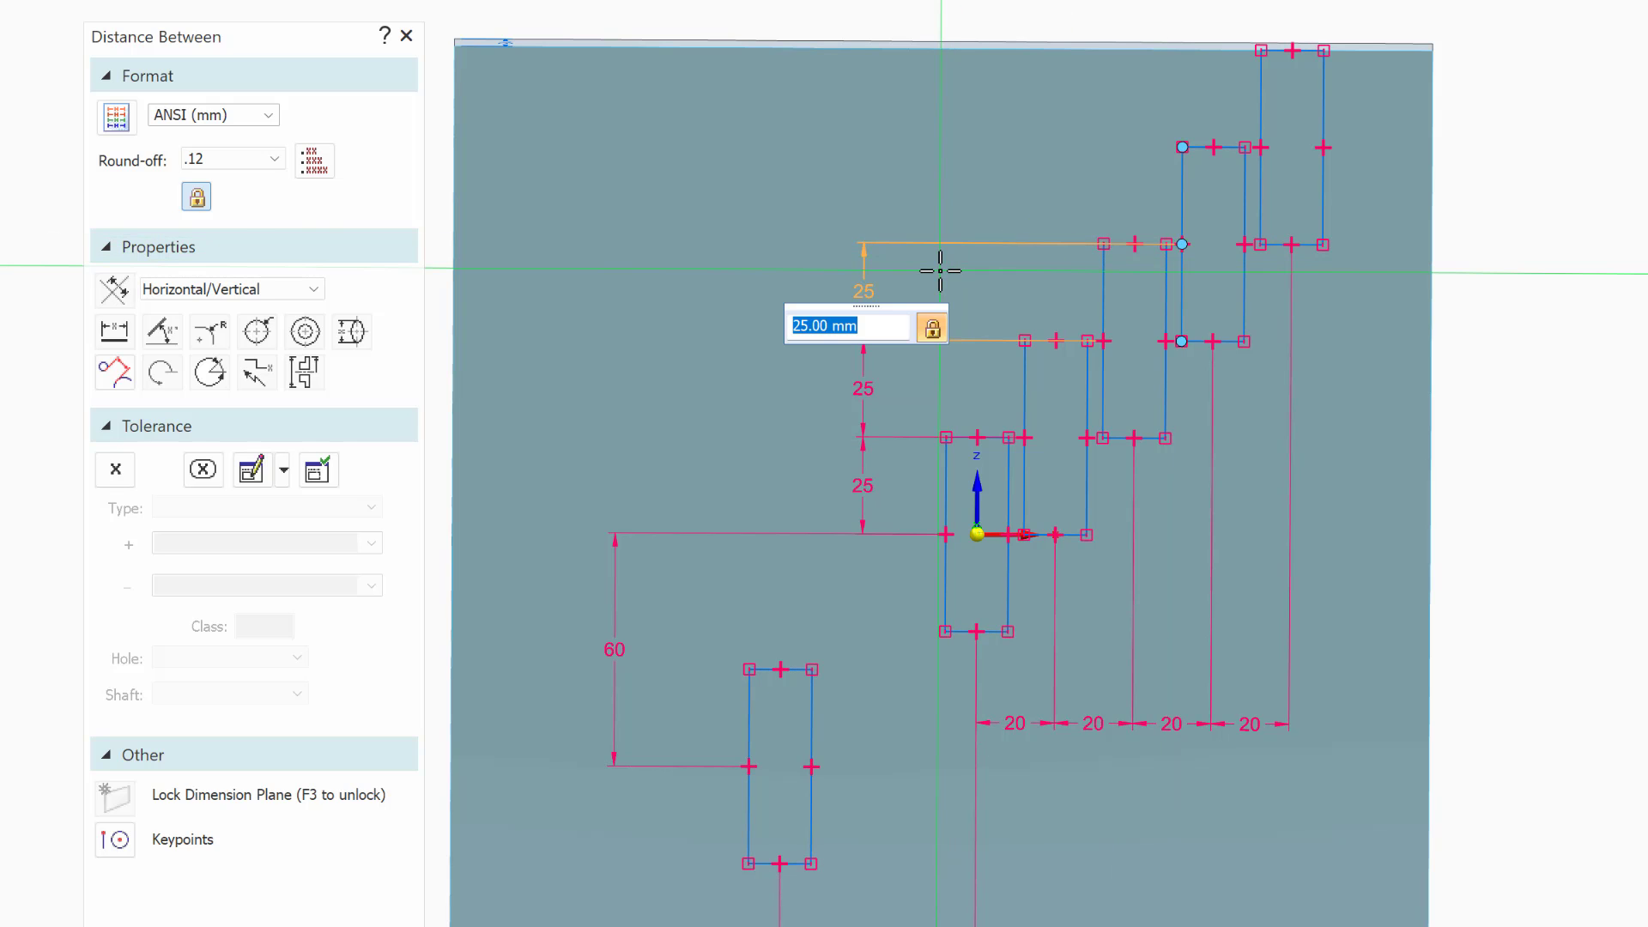
pyautogui.click(1259, 146)
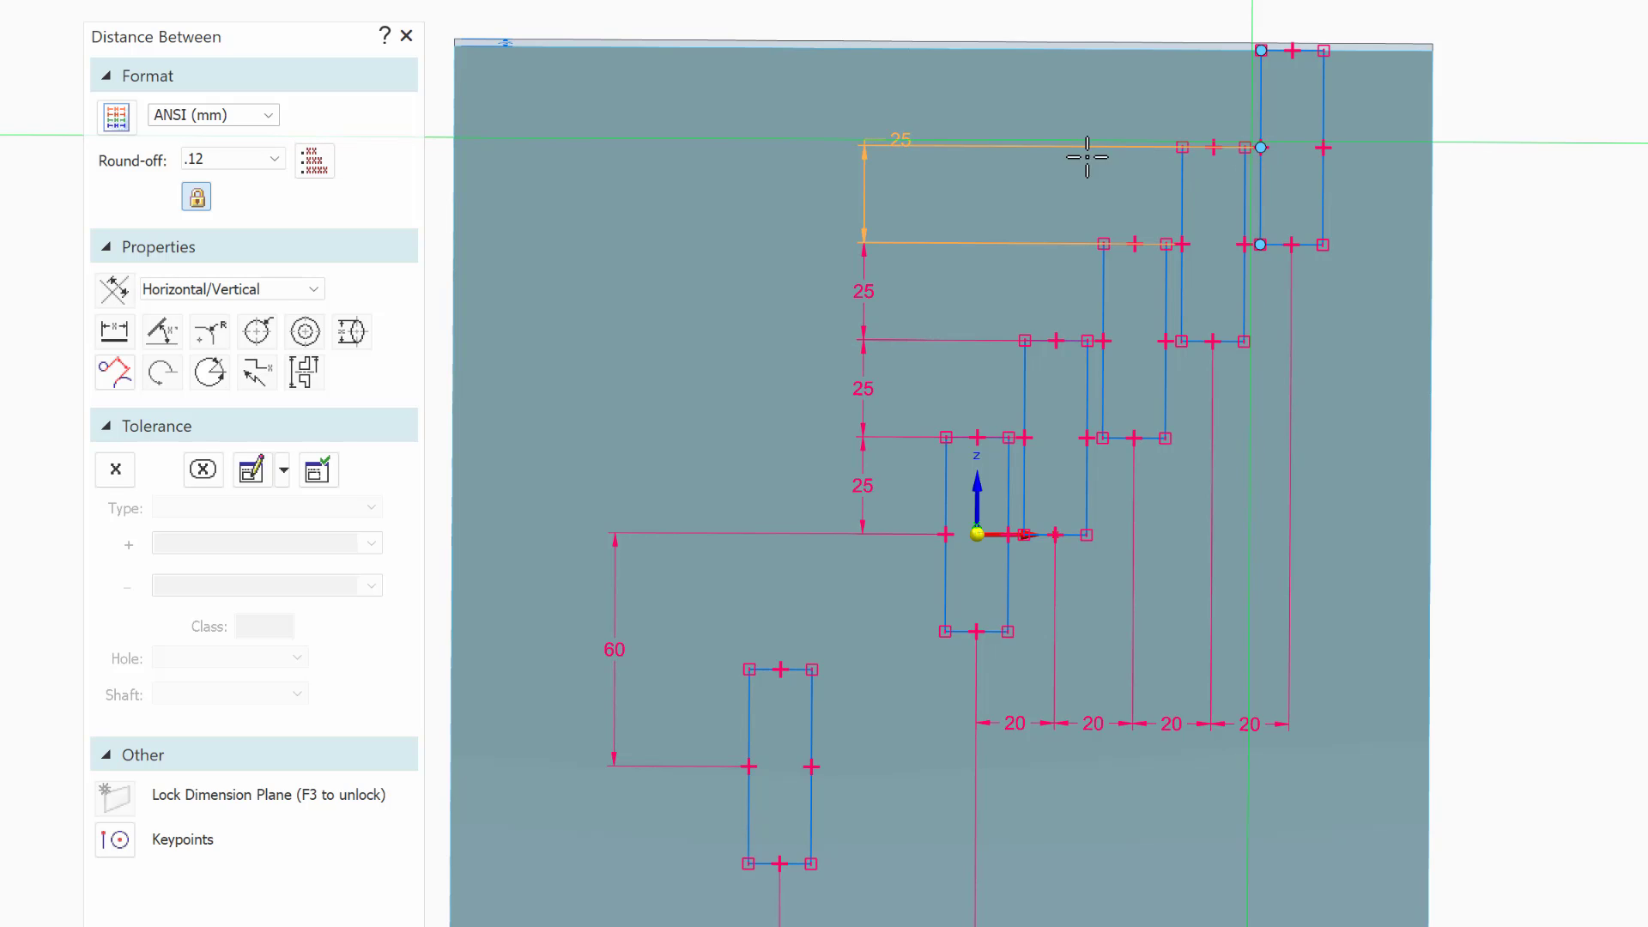
pyautogui.click(970, 162)
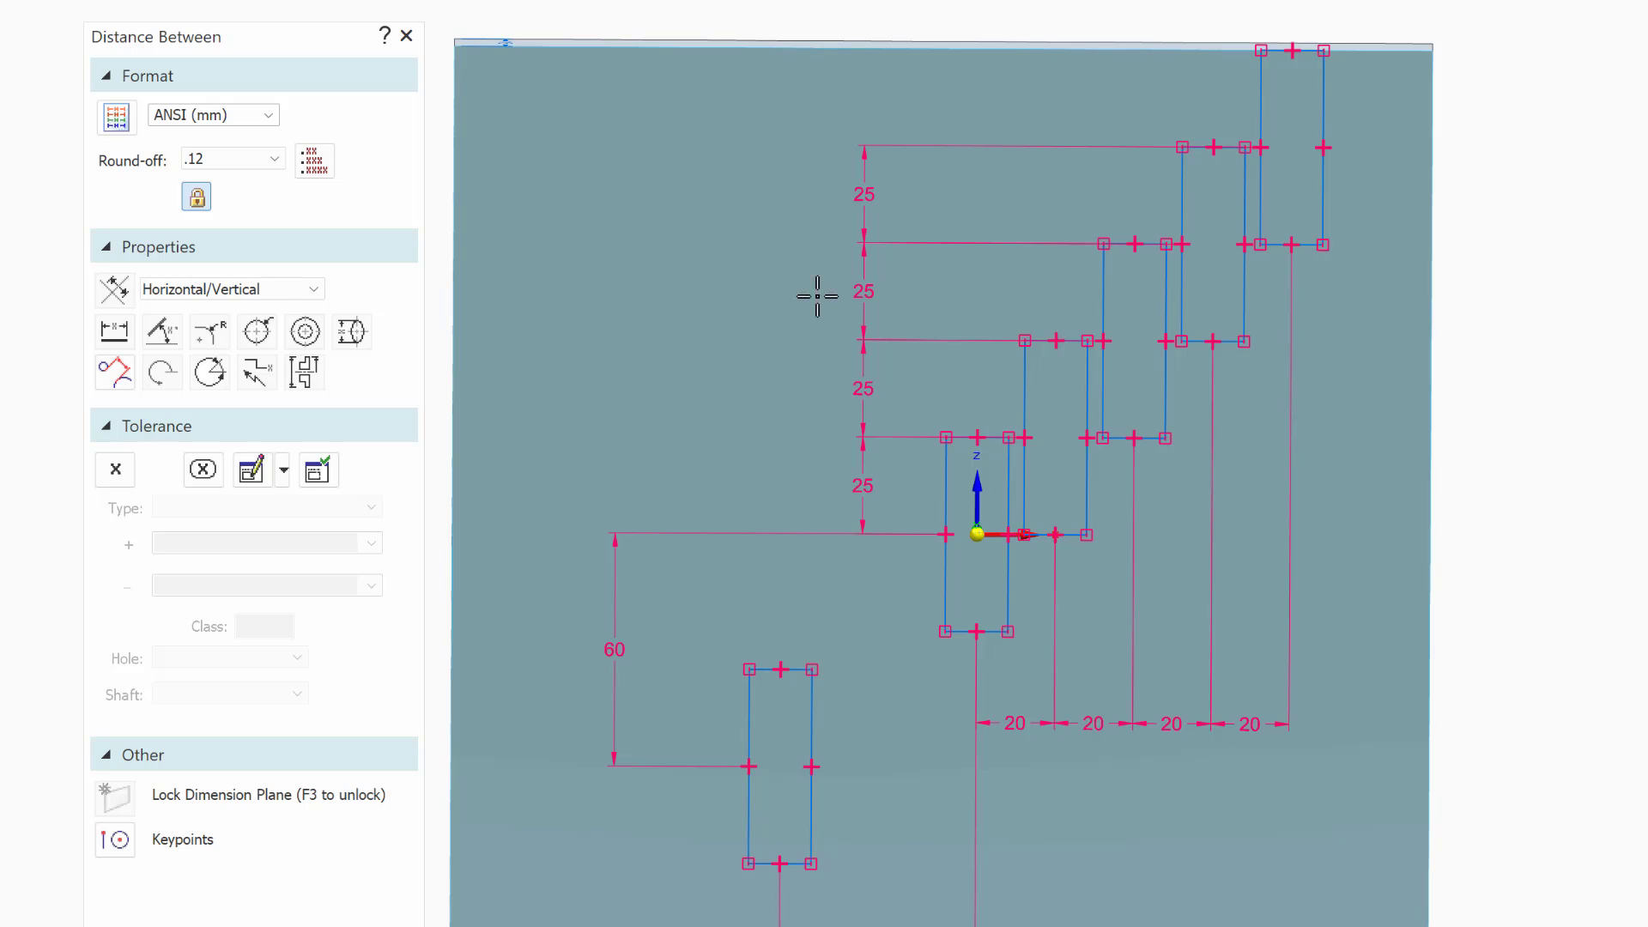
pyautogui.click(1005, 504)
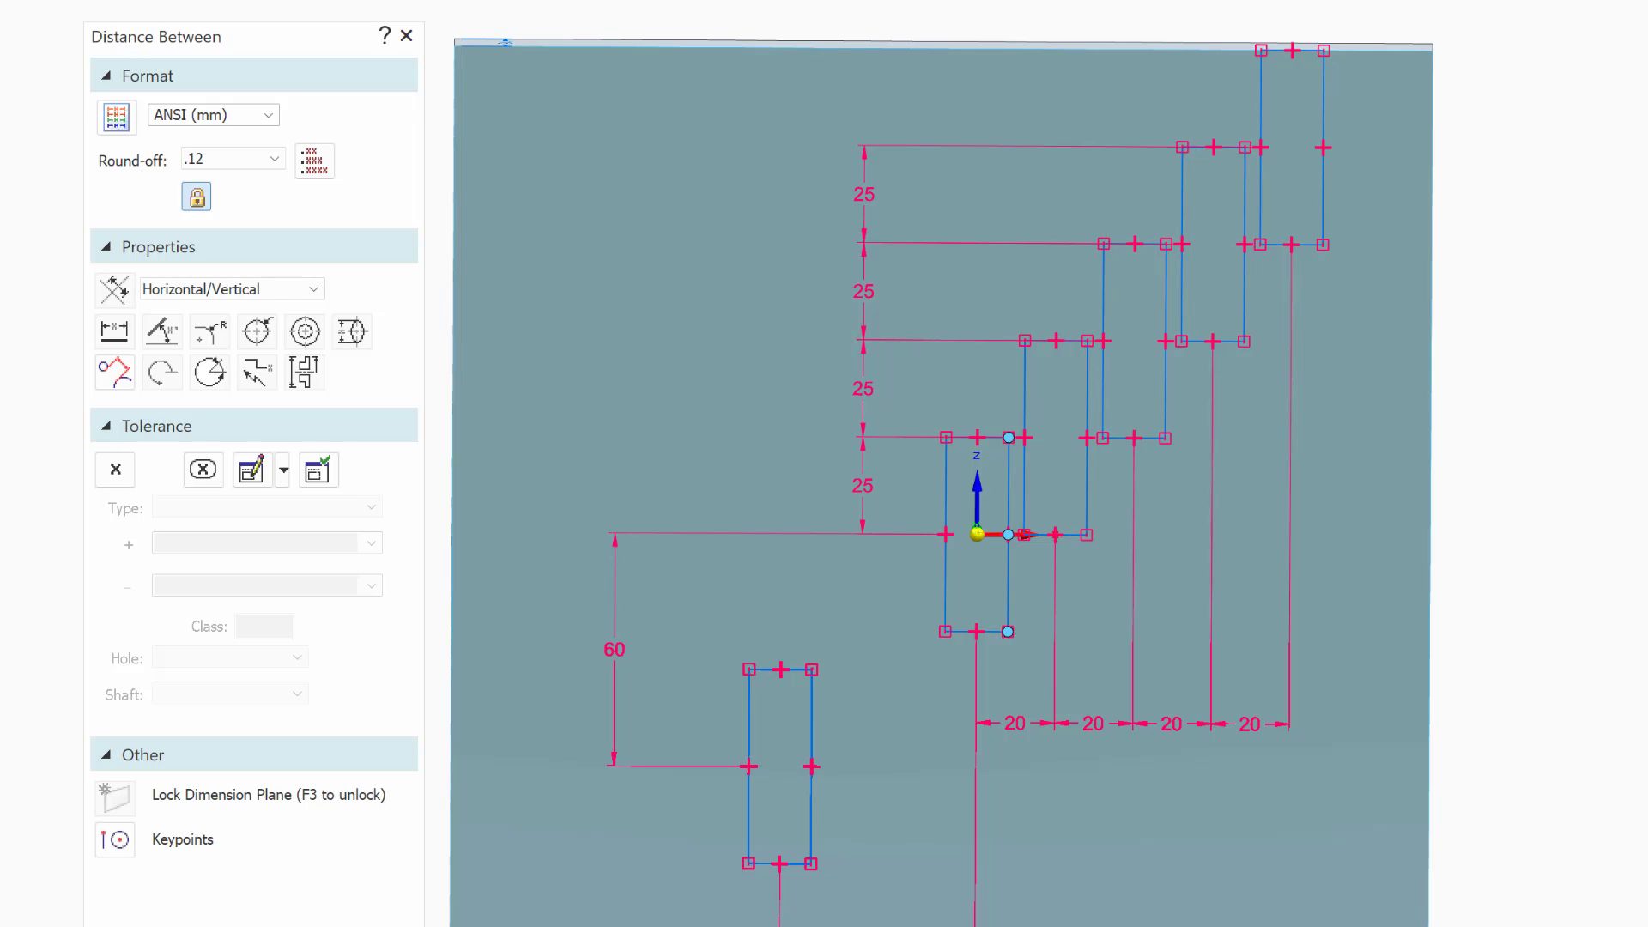
pyautogui.press('Escape')
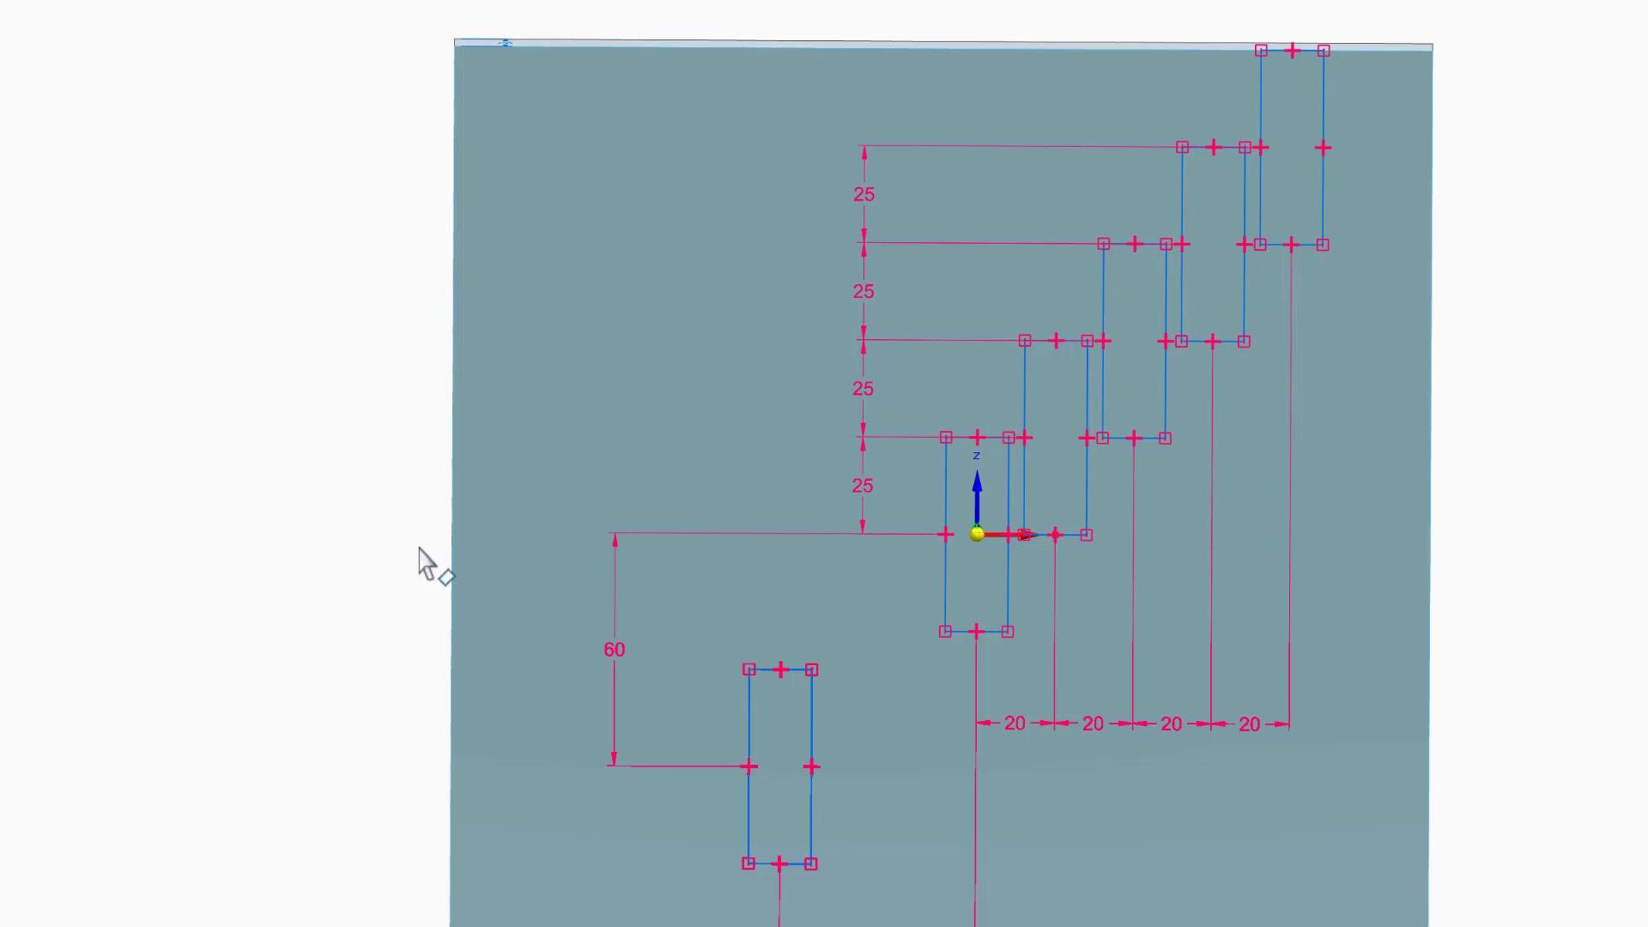
# Step: Extrude all six rectangle regions on the plate's front face outward together by 8 mm
pyautogui.click(780, 722)
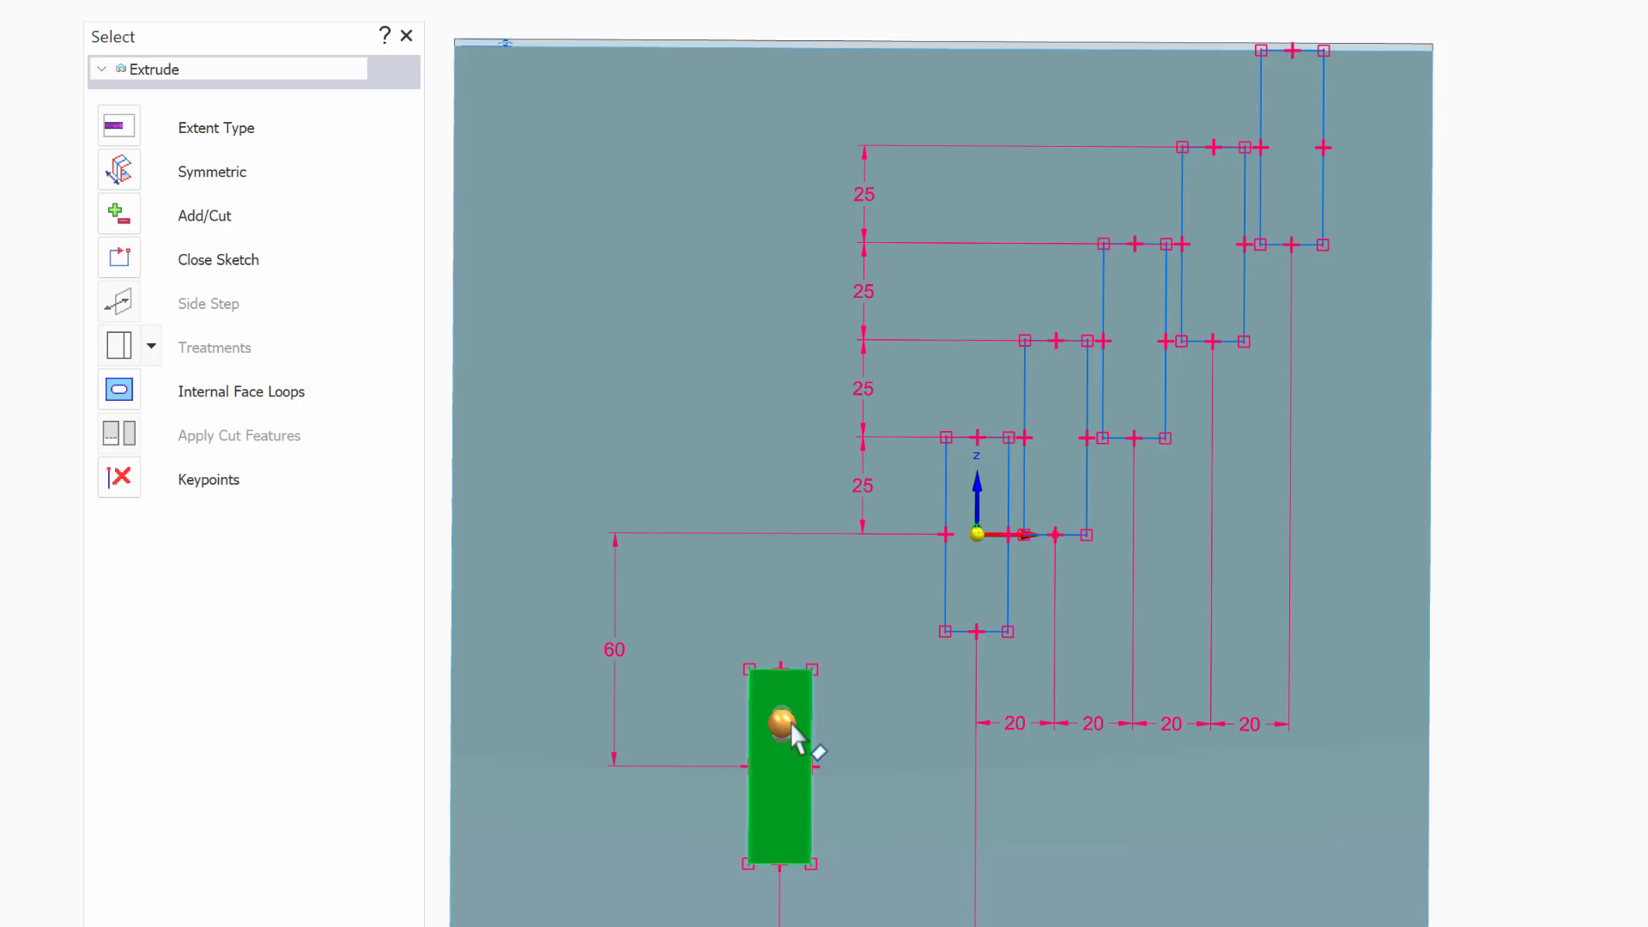
pyautogui.click(960, 582)
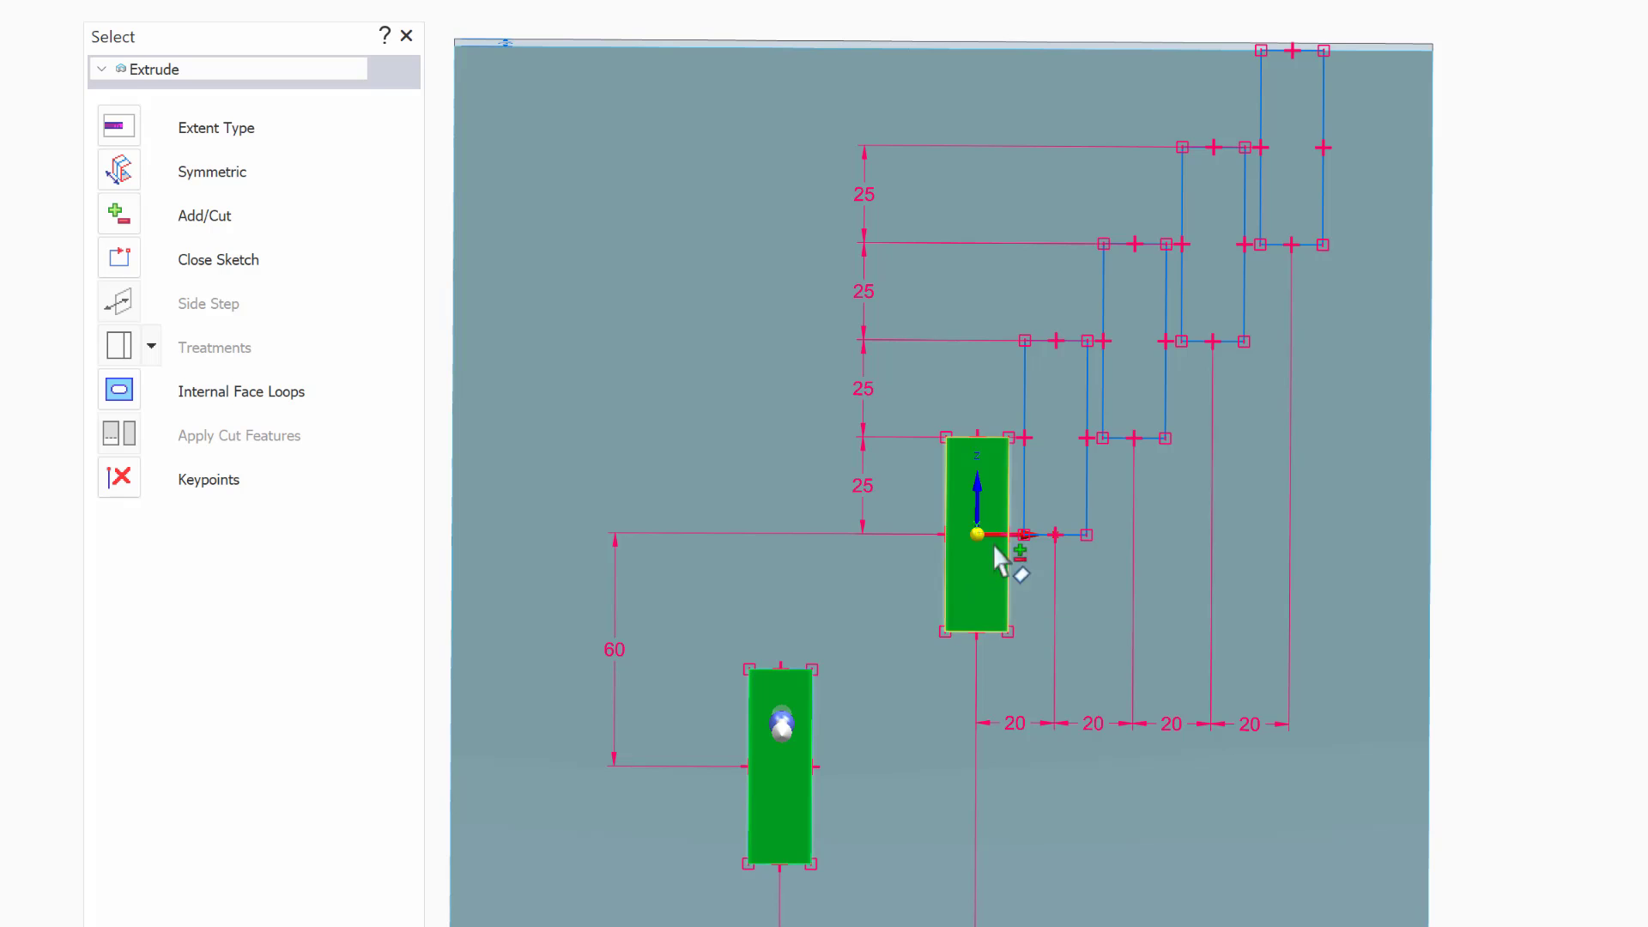
pyautogui.click(1051, 480)
pyautogui.click(1140, 379)
pyautogui.moveTo(1142, 377)
pyautogui.mouseDown(button='middle')
pyautogui.moveTo(1203, 313)
pyautogui.moveTo(1197, 432)
pyautogui.mouseUp(button='middle')
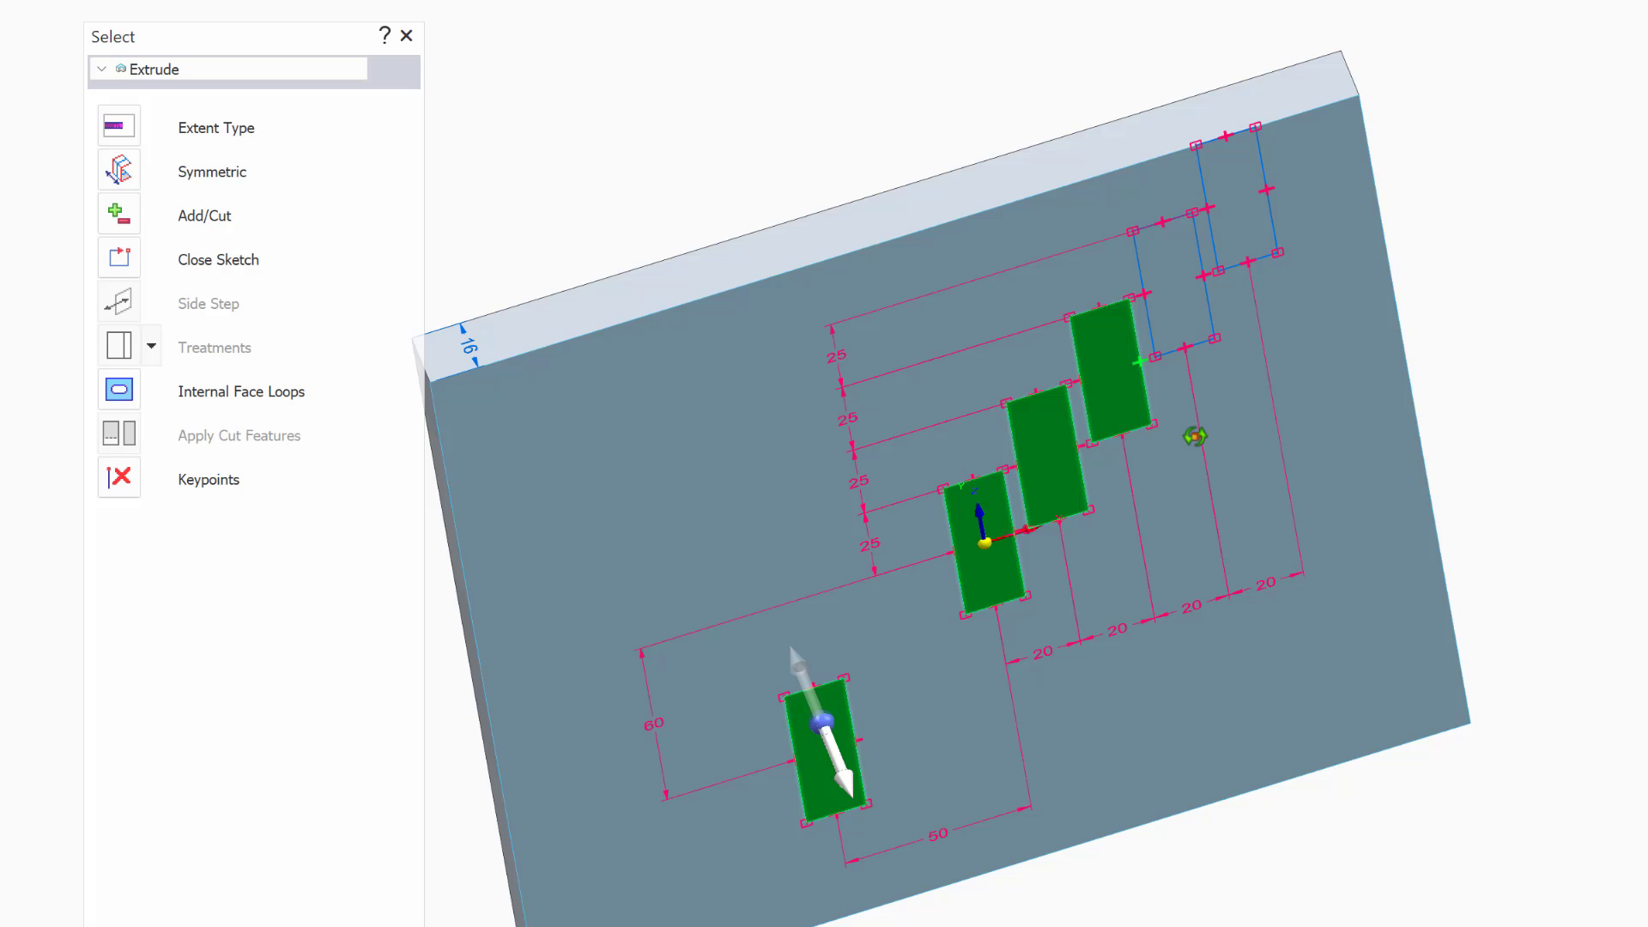
pyautogui.click(1236, 236)
pyautogui.click(1174, 292)
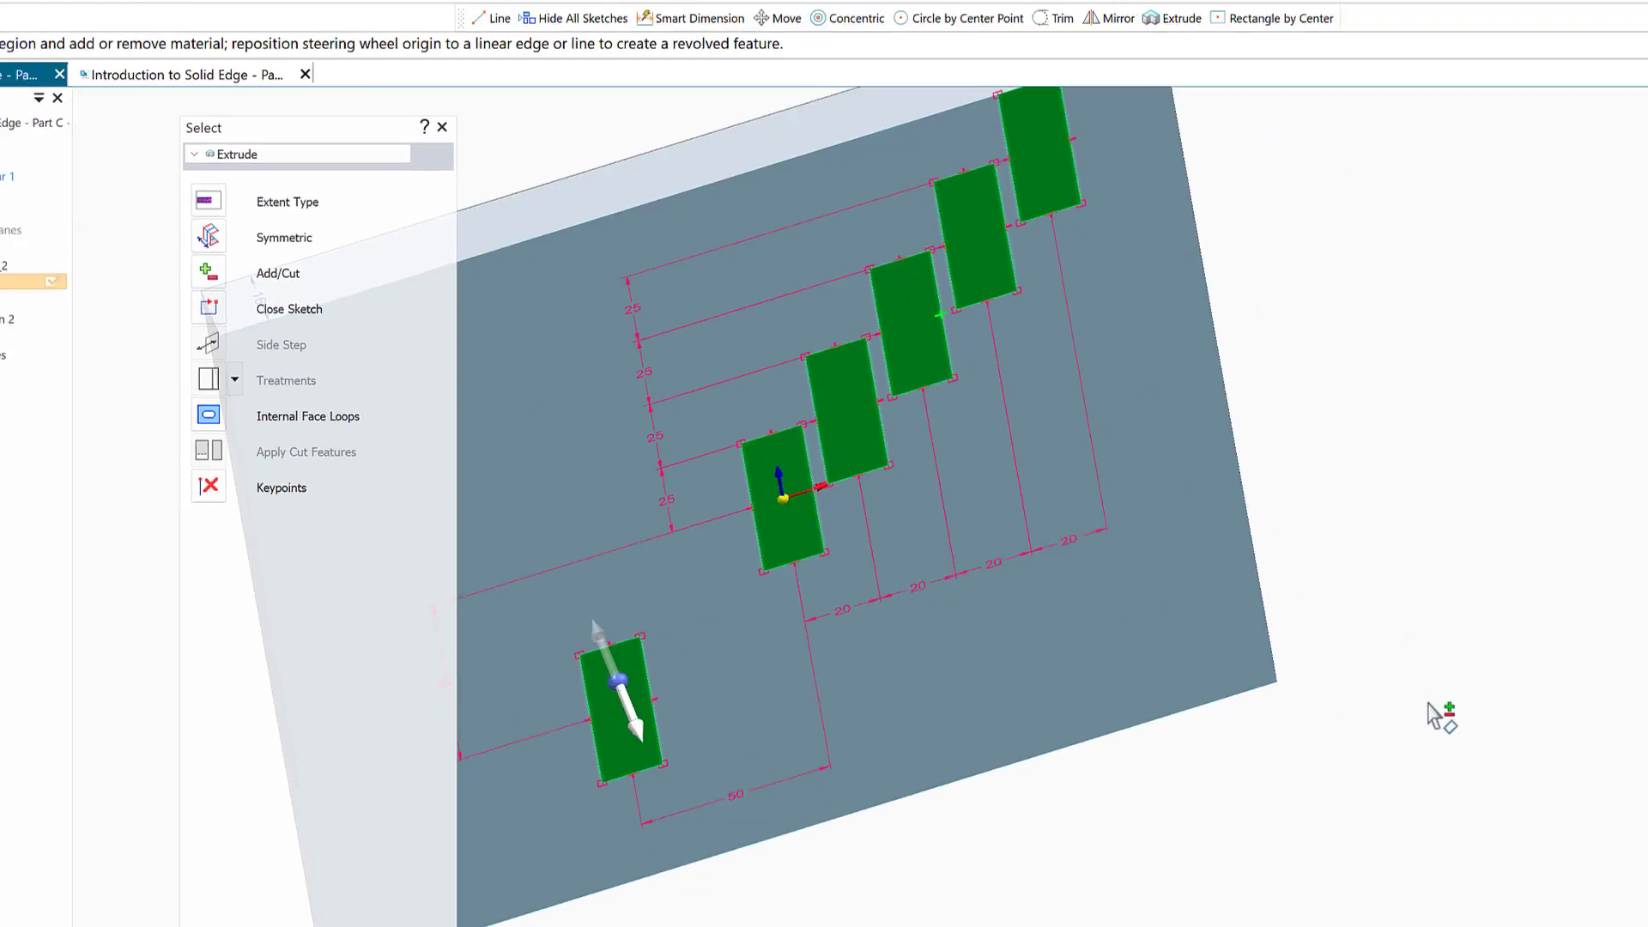
pyautogui.moveTo(1625, 748); pyautogui.dragTo(1543, 776, button='middle')
pyautogui.moveTo(1190, 681)
pyautogui.mouseDown(button='middle')
pyautogui.moveTo(1184, 669)
pyautogui.moveTo(1154, 712)
pyautogui.moveTo(1084, 595)
pyautogui.moveTo(1081, 659)
pyautogui.moveTo(1141, 691)
pyautogui.moveTo(1181, 684)
pyautogui.moveTo(1169, 655)
pyautogui.moveTo(1229, 621)
pyautogui.moveTo(1155, 655)
pyautogui.moveTo(1143, 706)
pyautogui.moveTo(1158, 673)
pyautogui.moveTo(1177, 680)
pyautogui.mouseUp(button='middle')
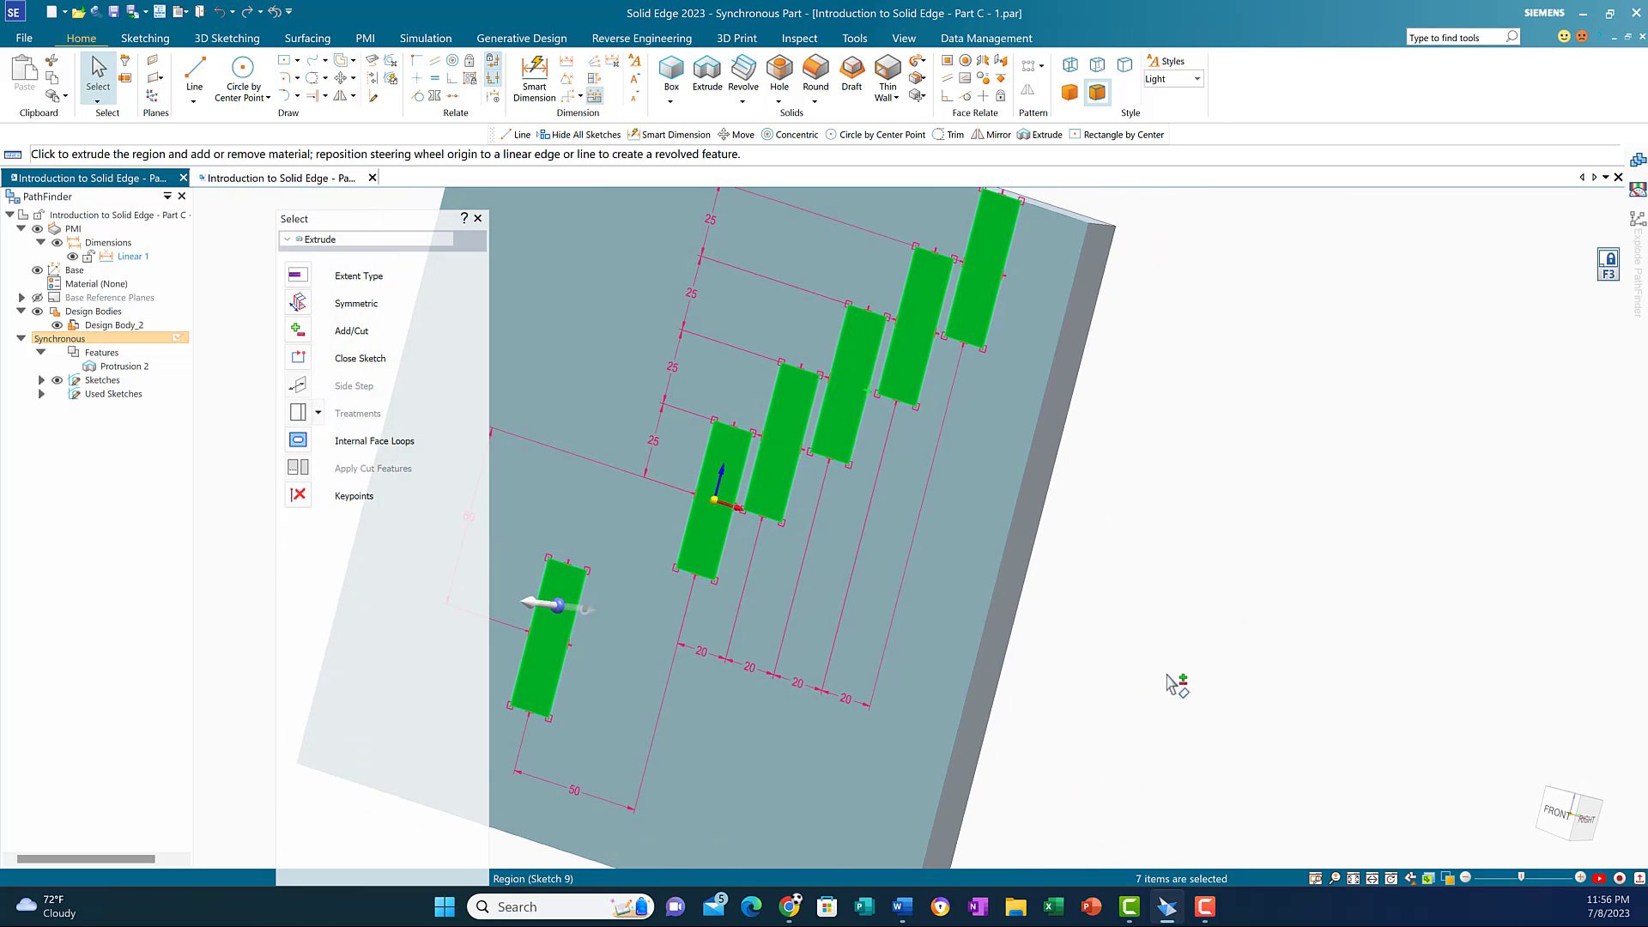
pyautogui.scroll(-3, 1170, 662)
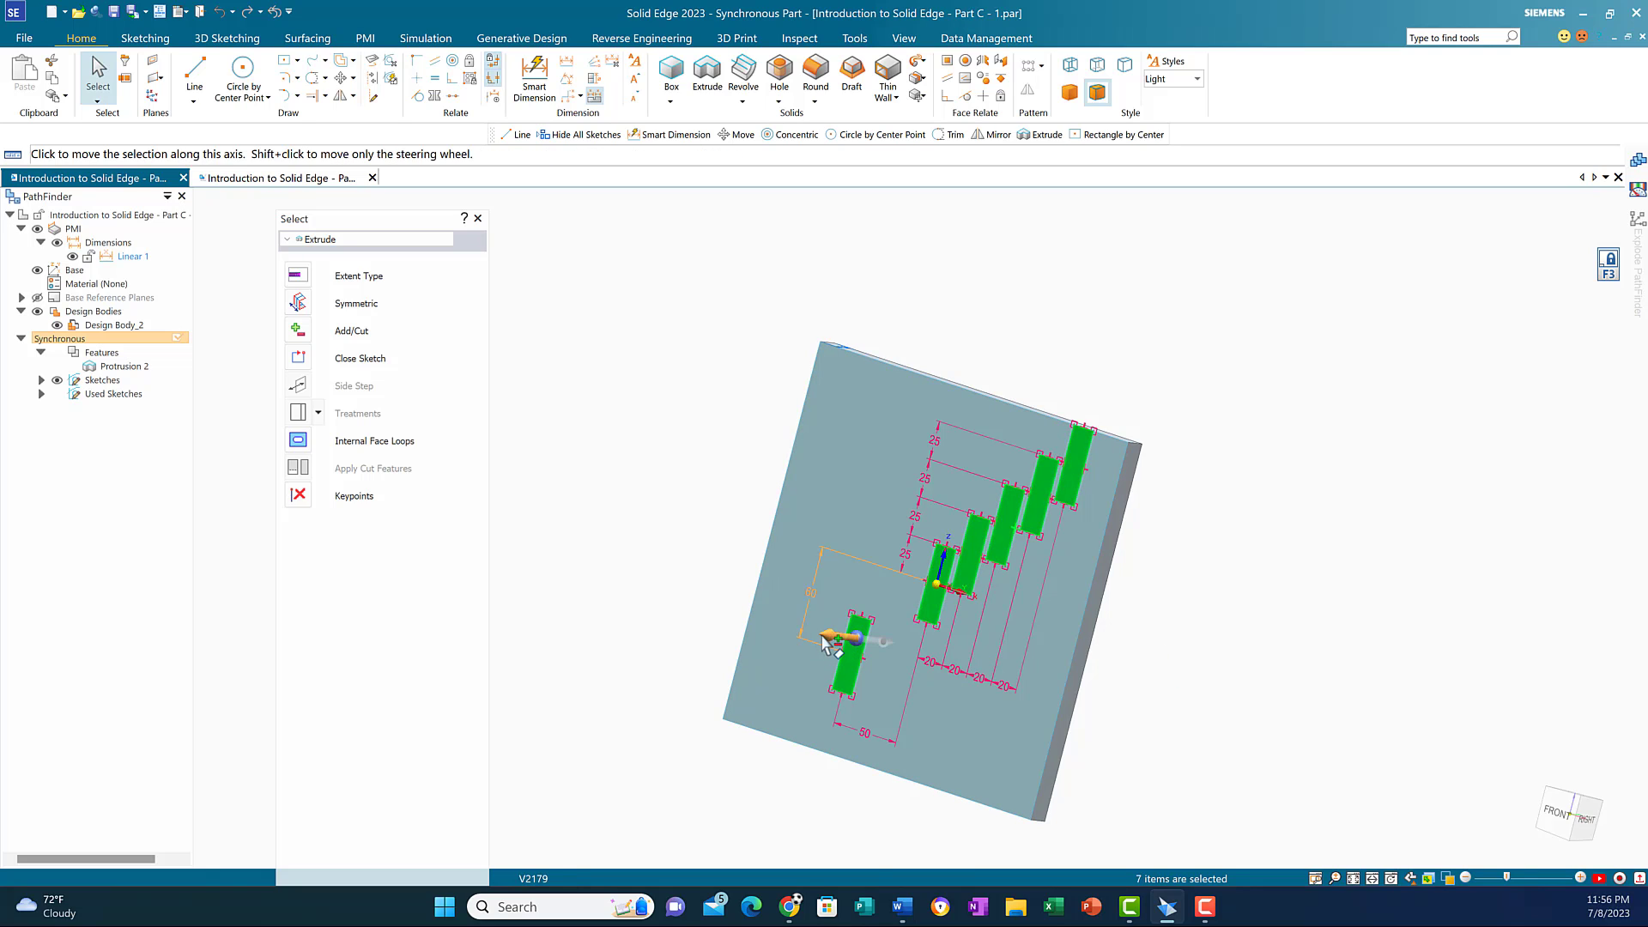
pyautogui.press('Escape')
pyautogui.click(856, 643)
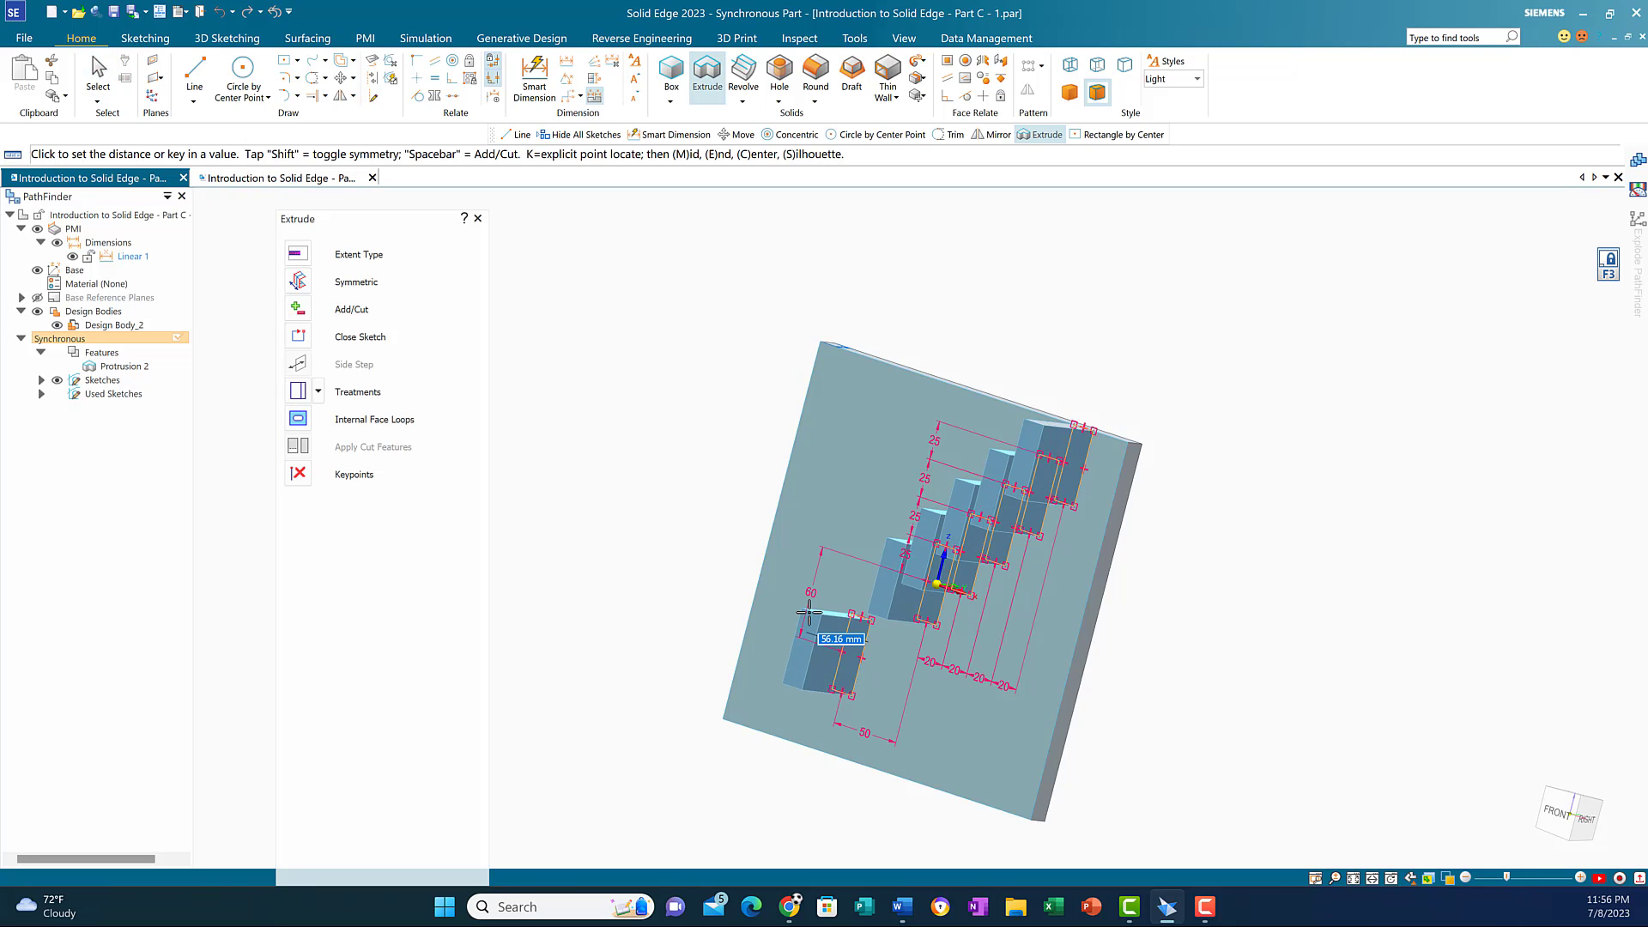
pyautogui.write('8')
pyautogui.press('Return')
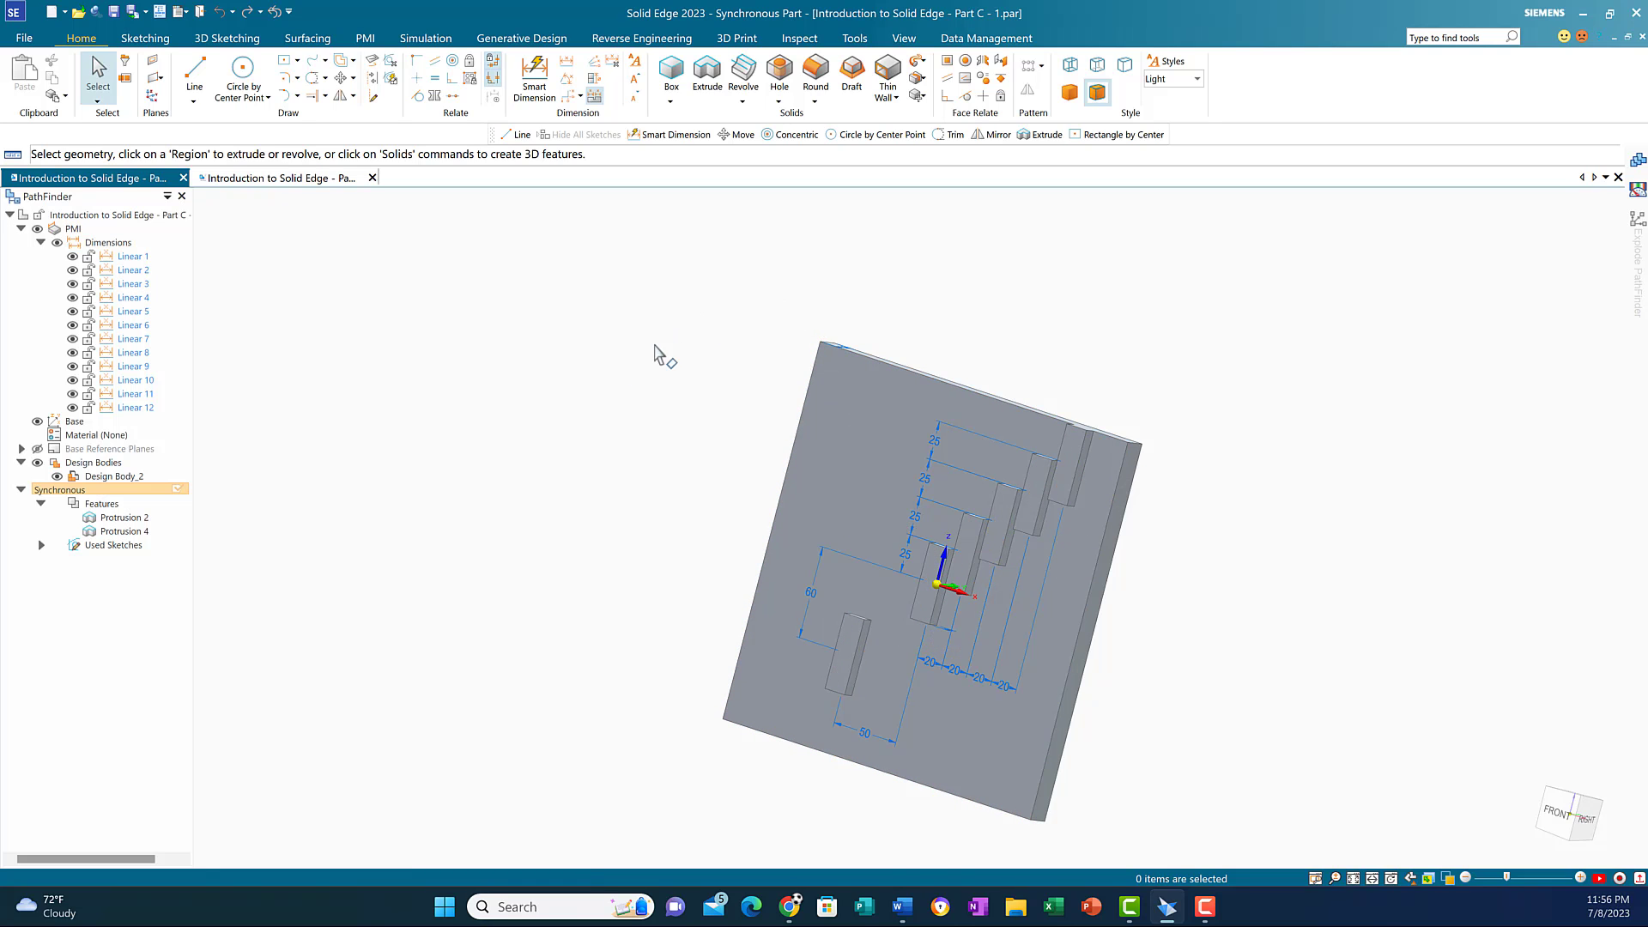
# Step: Delete the whole model with its dimensions, and check the tutorial topic list in Word before returning to Solid Edge
pyautogui.hotkey('ctrl', 'a')
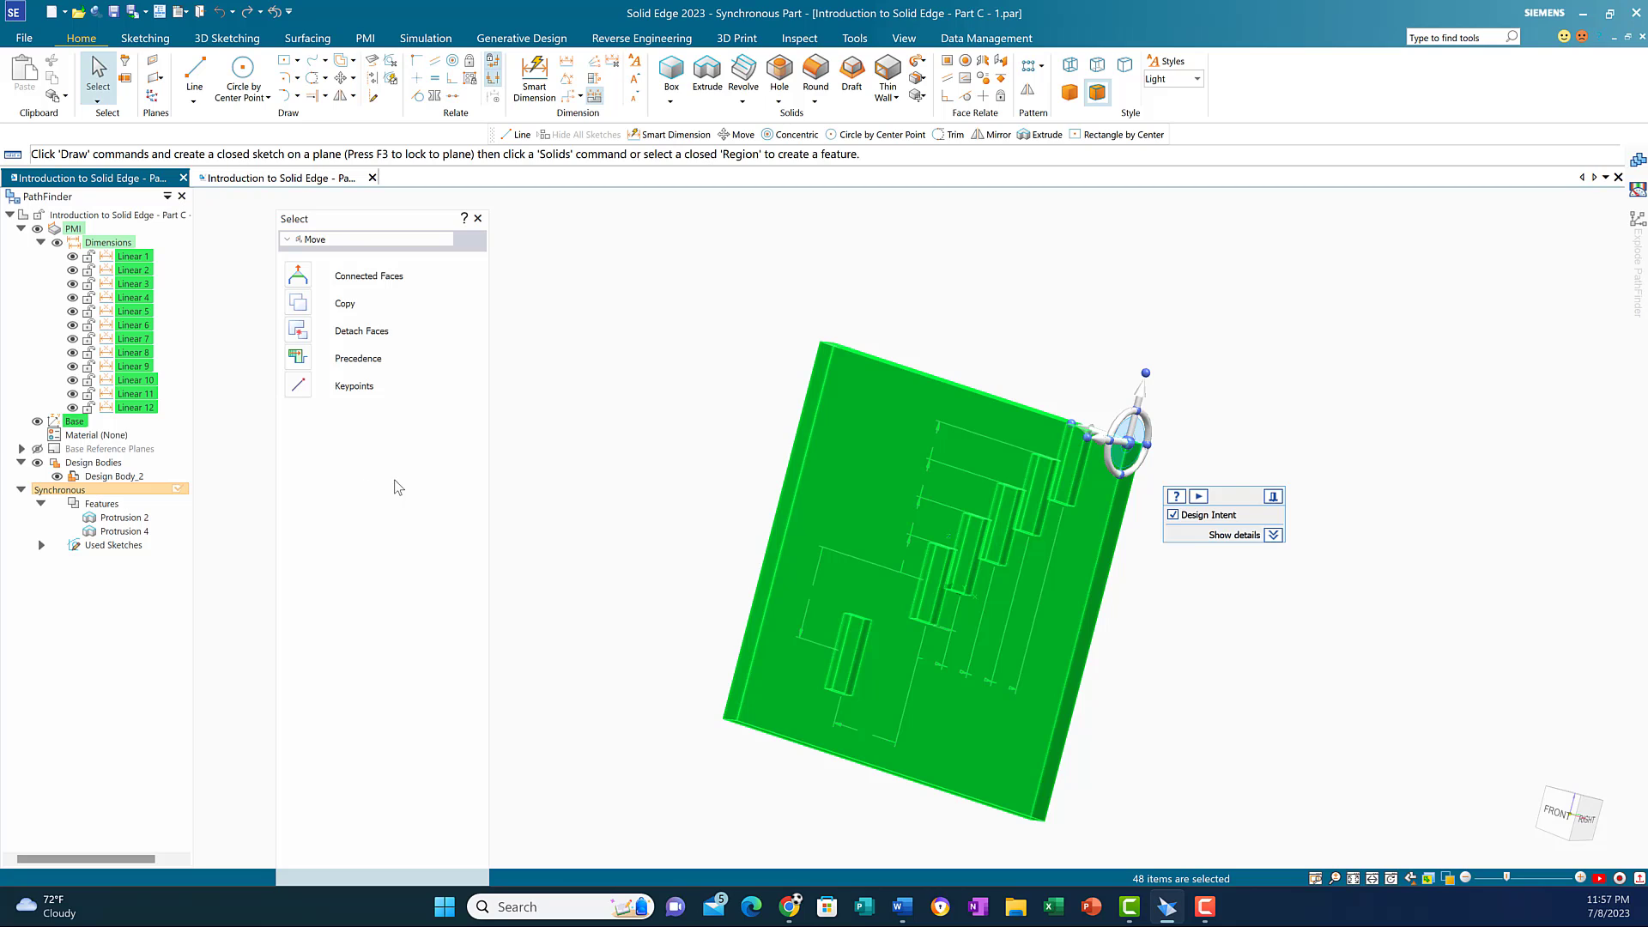
pyautogui.press('Delete')
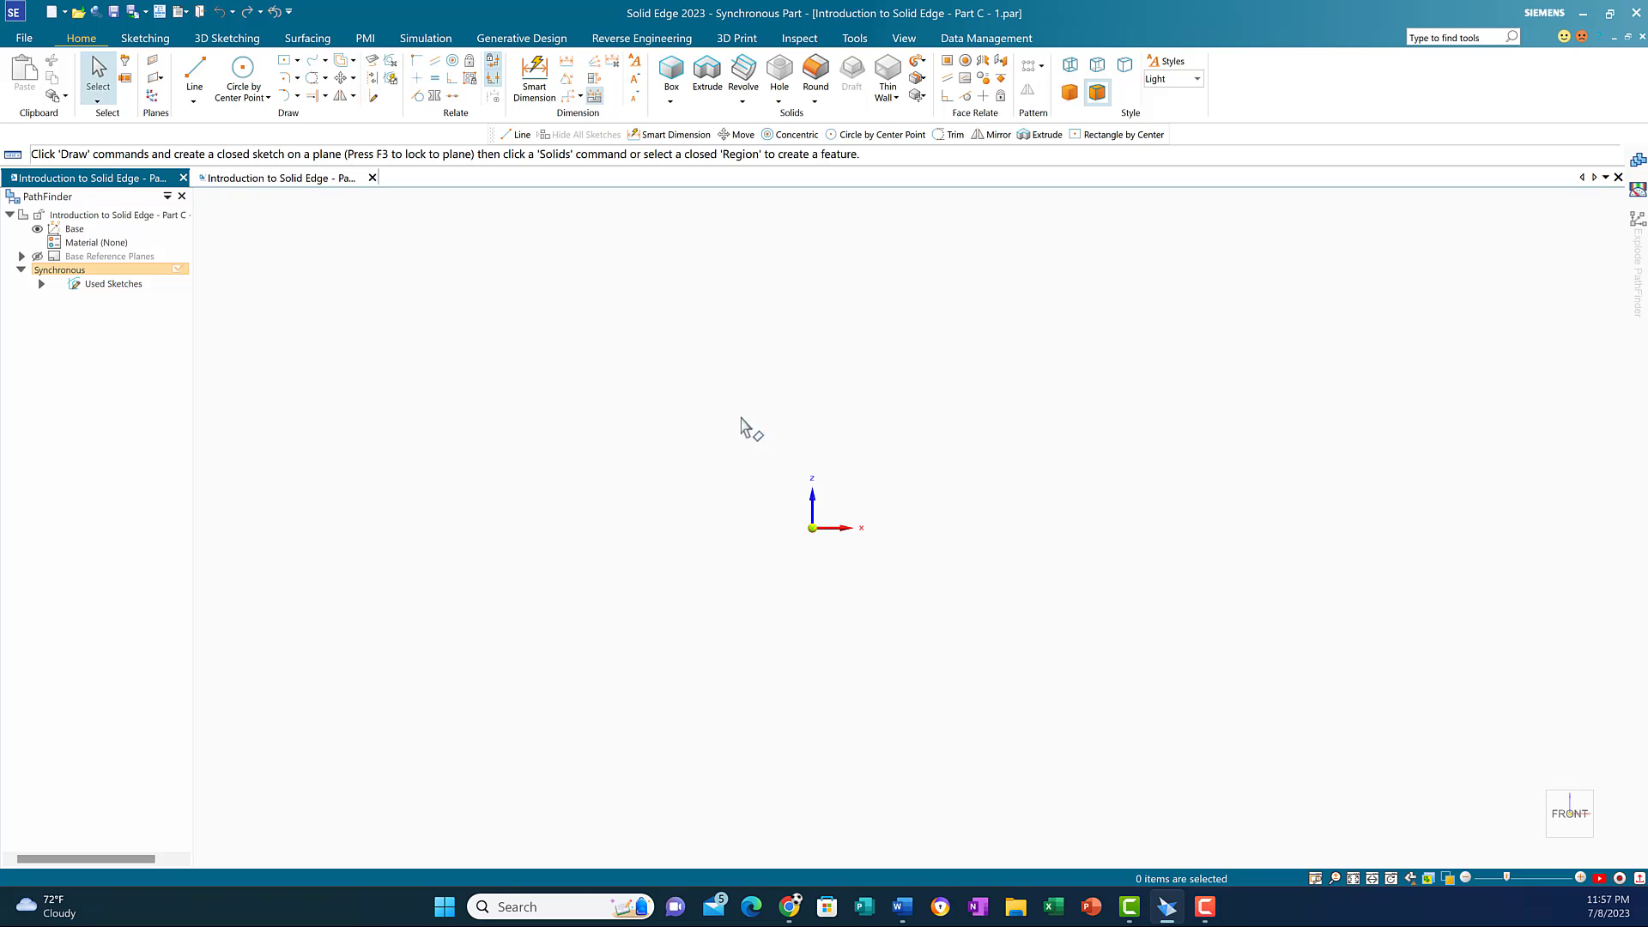
pyautogui.click(902, 906)
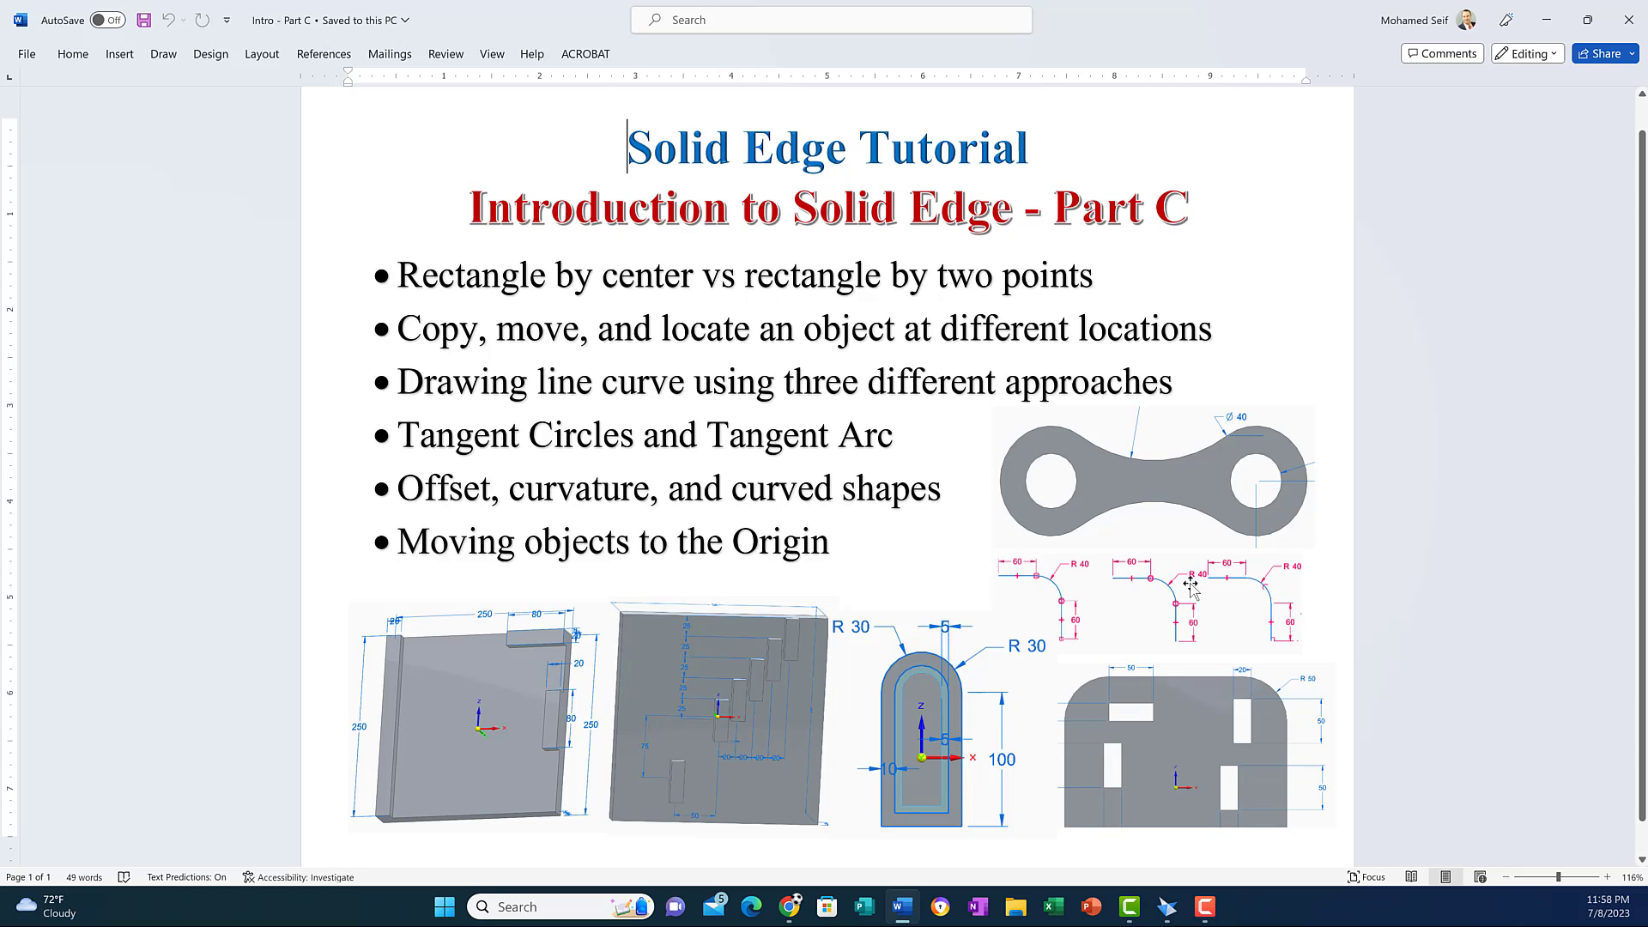
pyautogui.click(1166, 907)
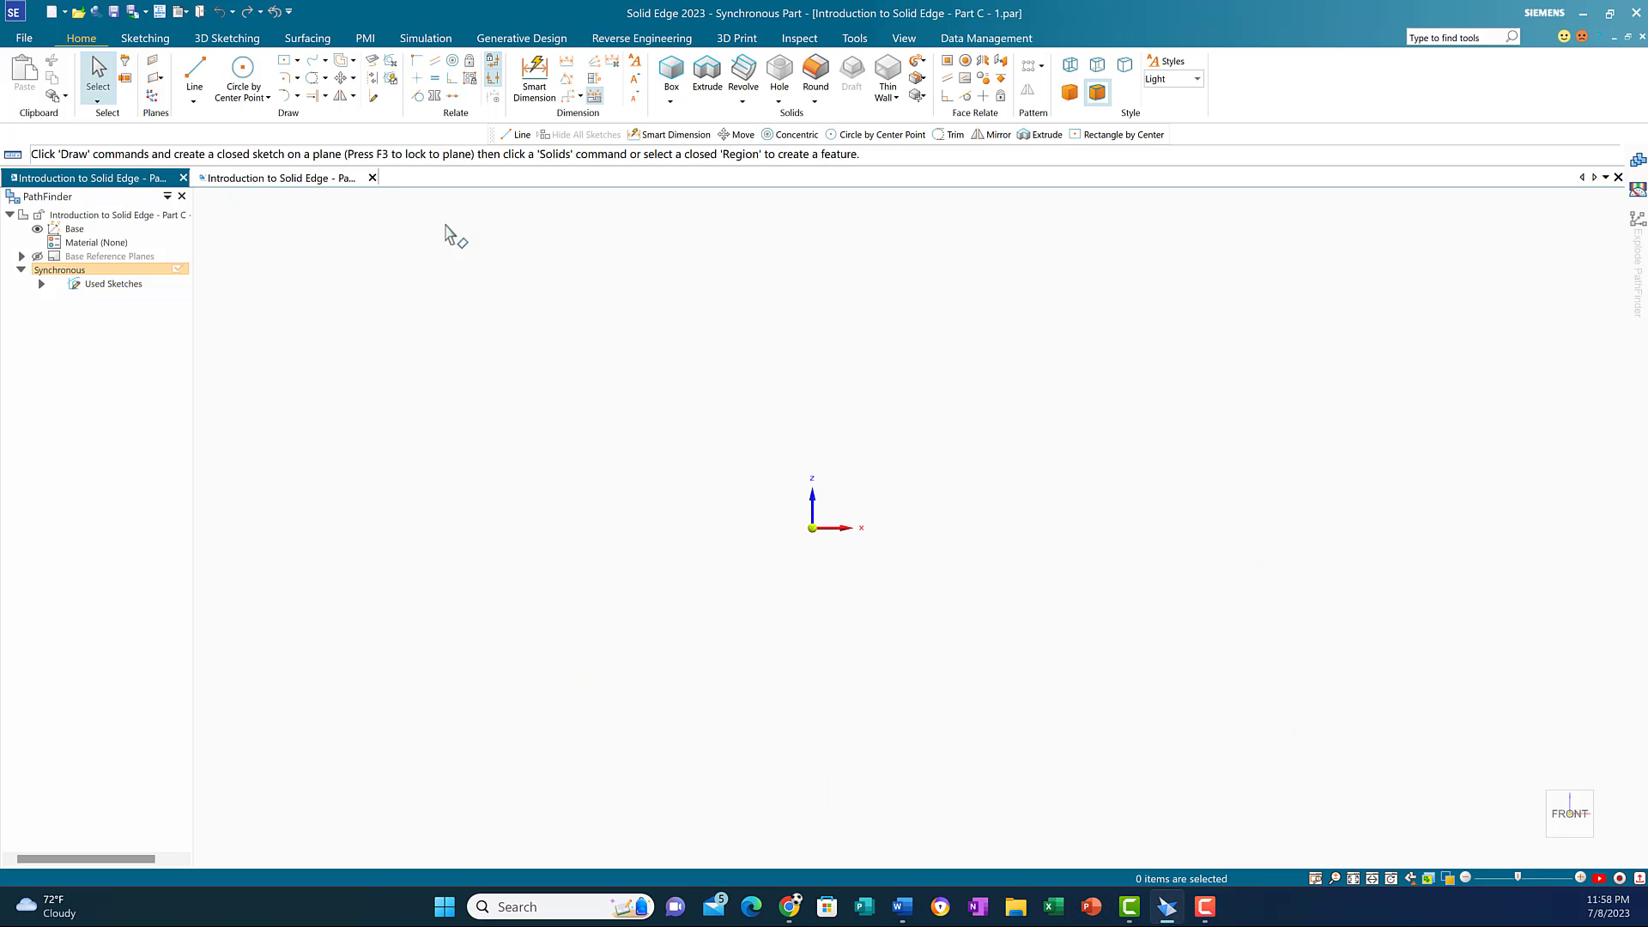
# Step: Draw a 100 mm vertical line upward, starting below and to the right of the origin
pyautogui.click(198, 70)
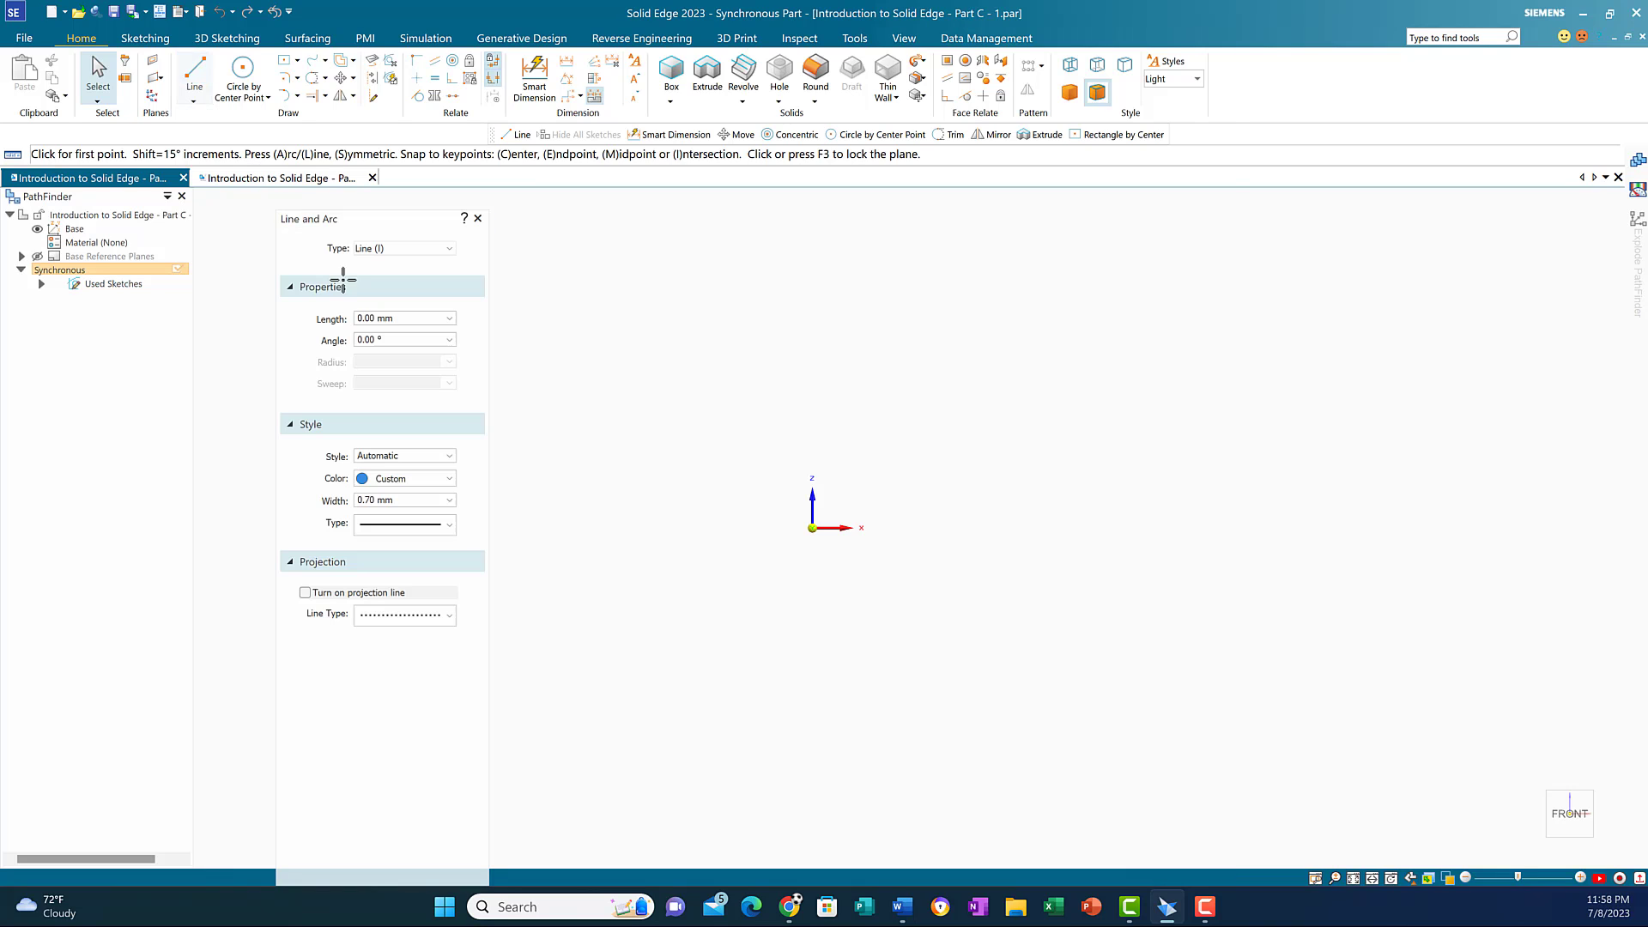
pyautogui.click(388, 317)
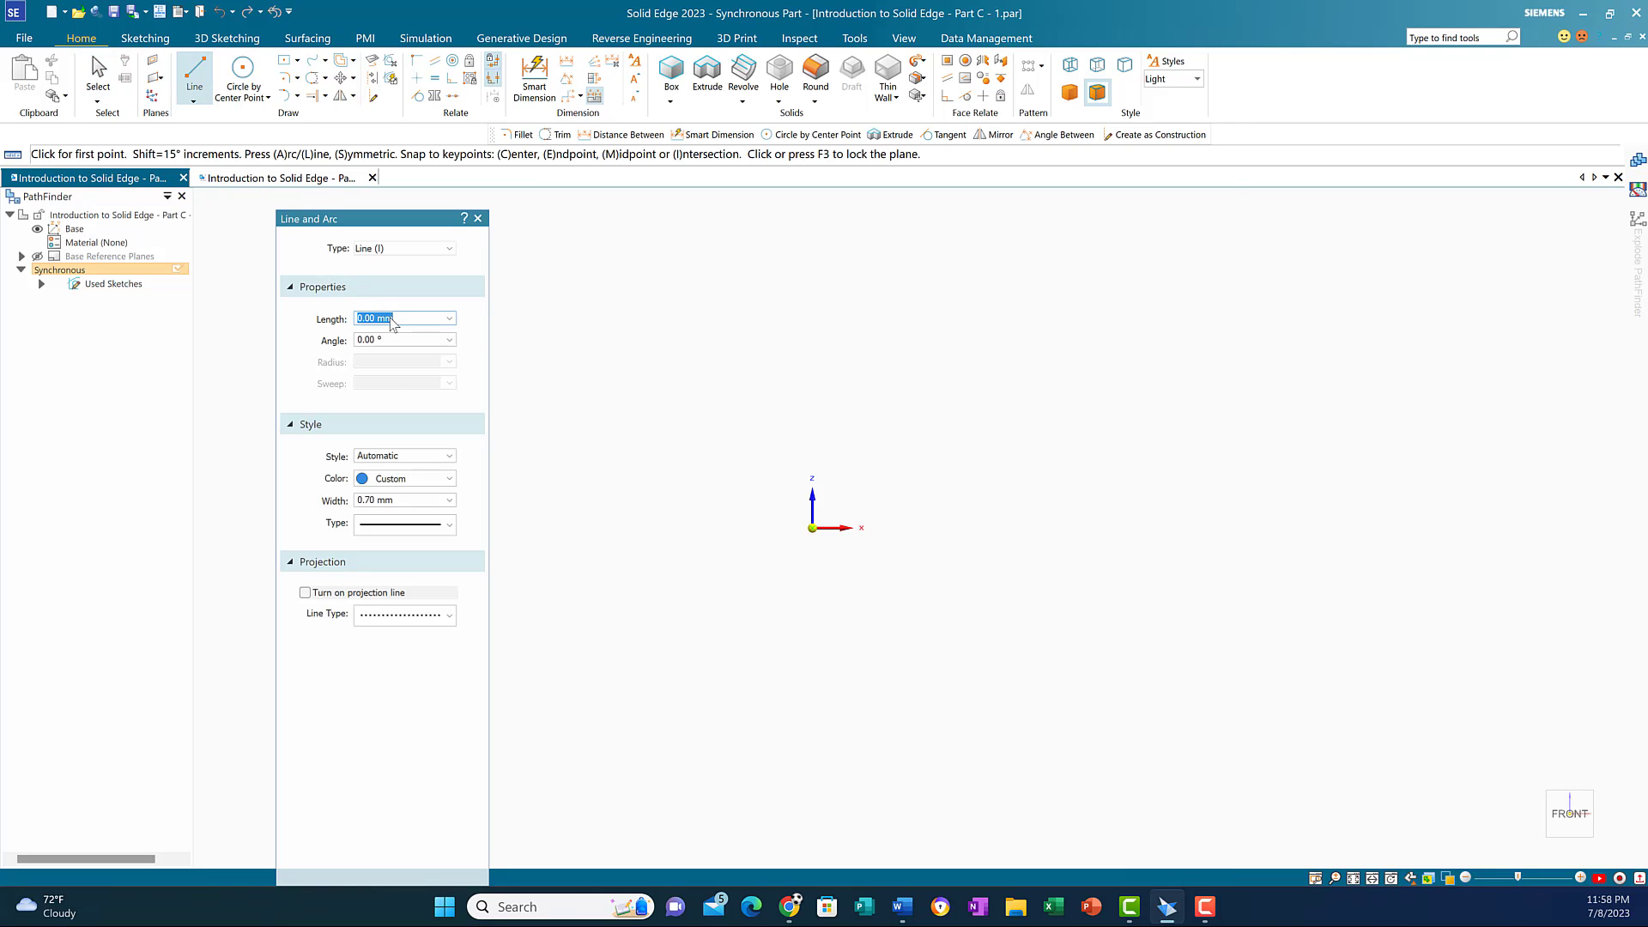
pyautogui.write('100')
pyautogui.press('Return')
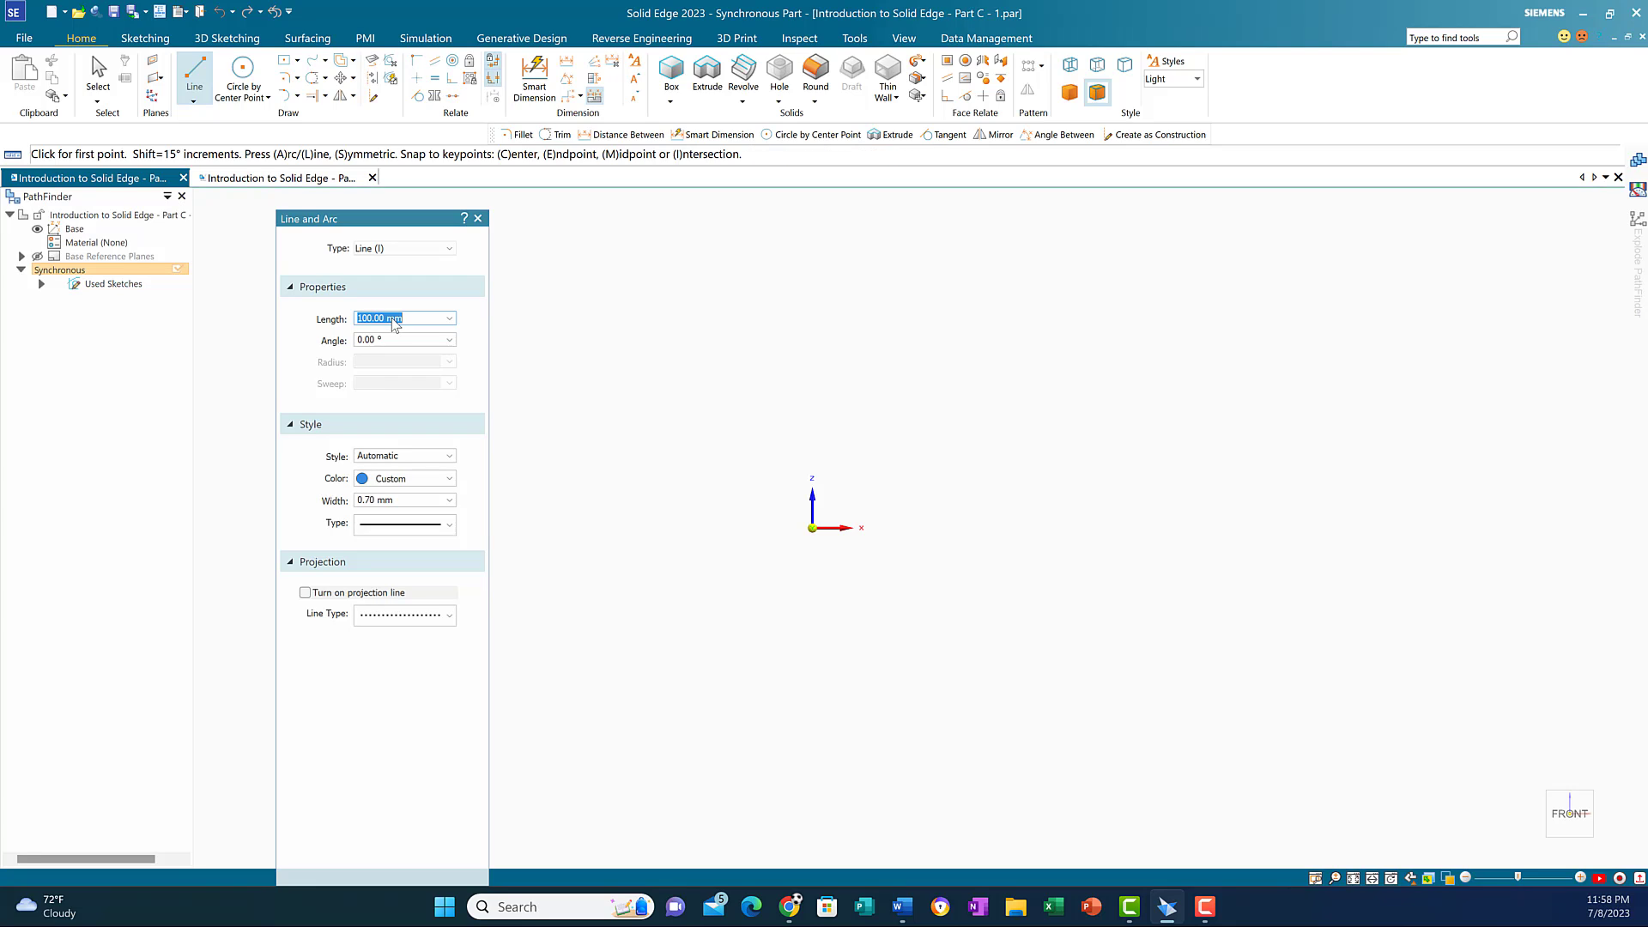
pyautogui.click(380, 339)
pyautogui.click(1266, 590)
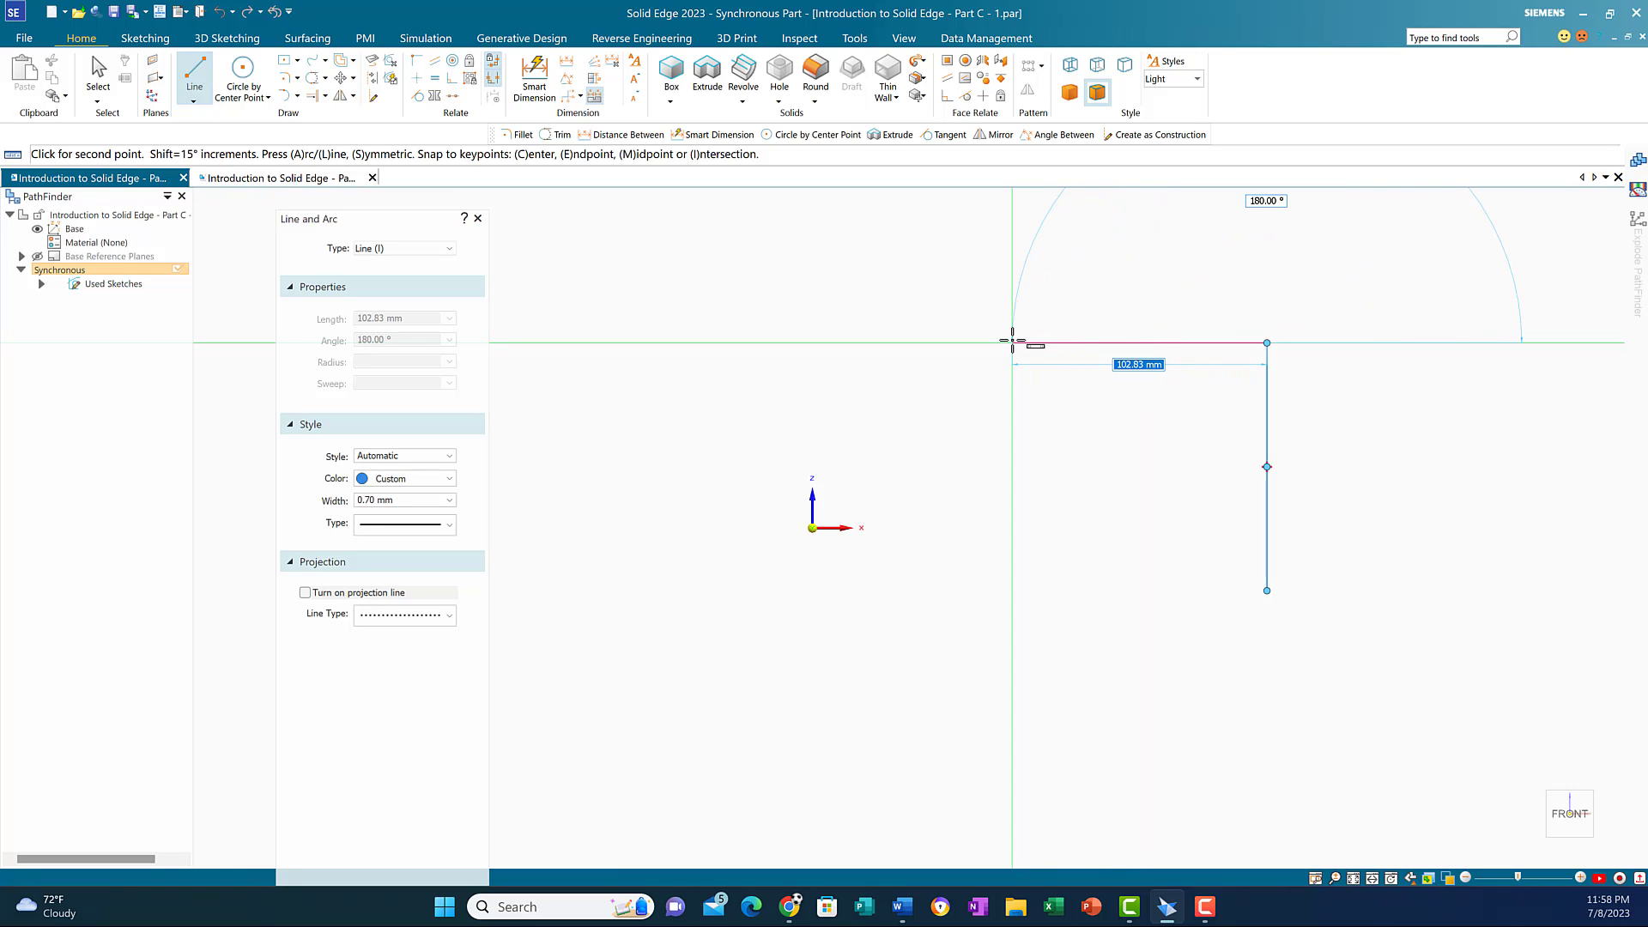
# Step: Continue from the vertical line's upper end with a 100 mm horizontal line toward the left at 180°, and end the chain
pyautogui.write('100')
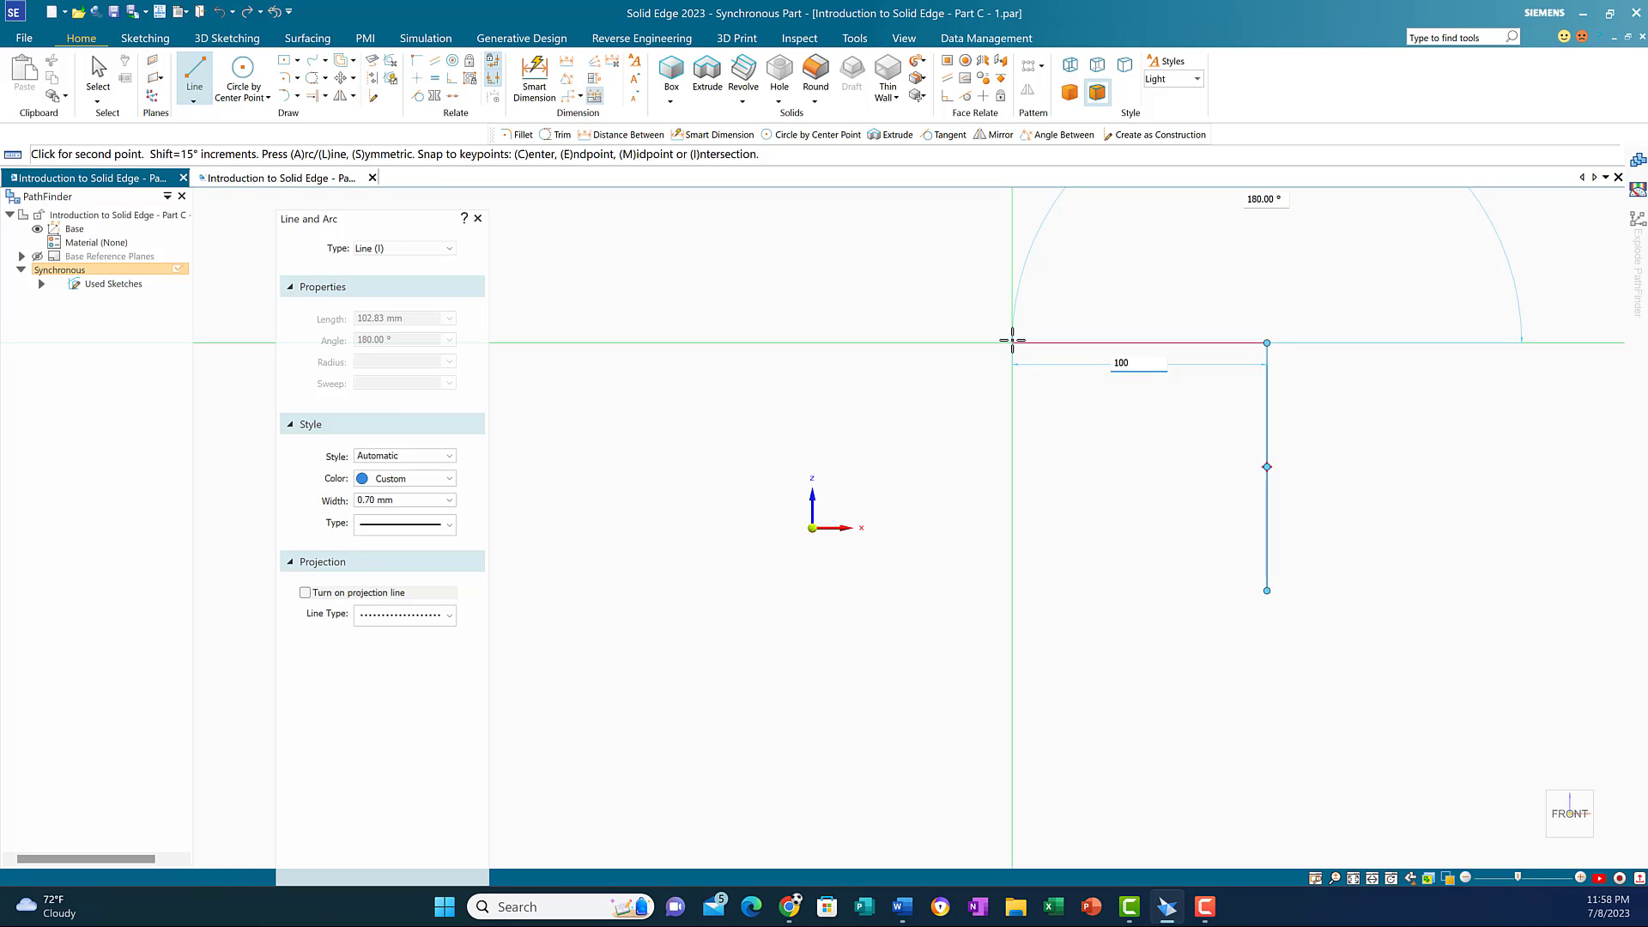
pyautogui.press('Tab')
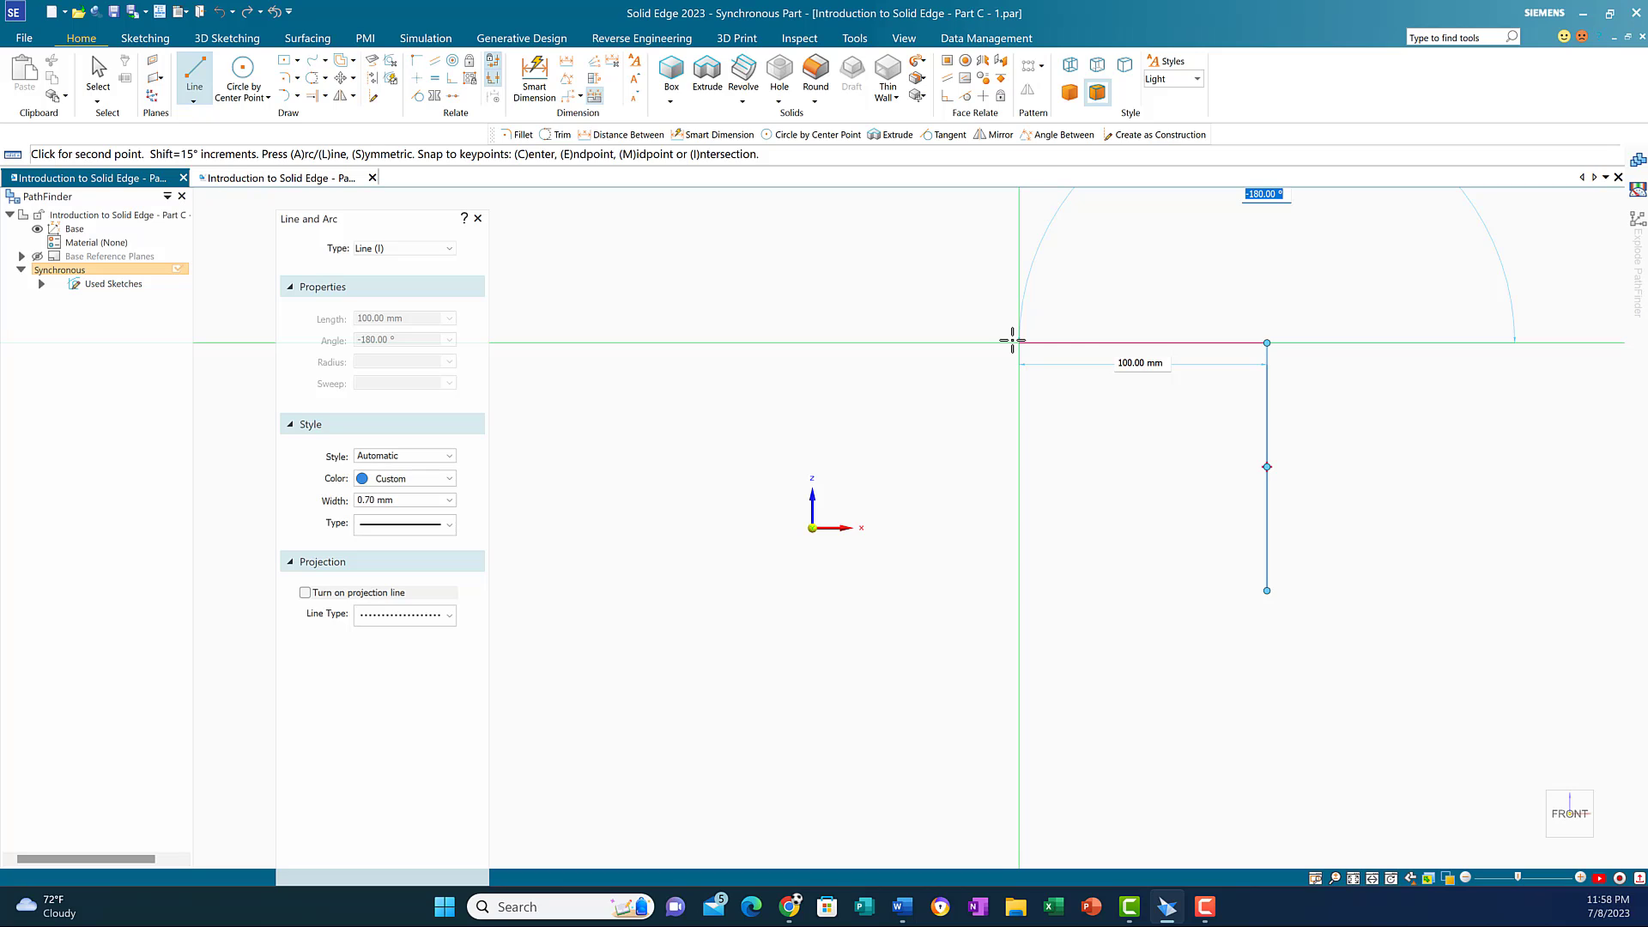
pyautogui.press('Return')
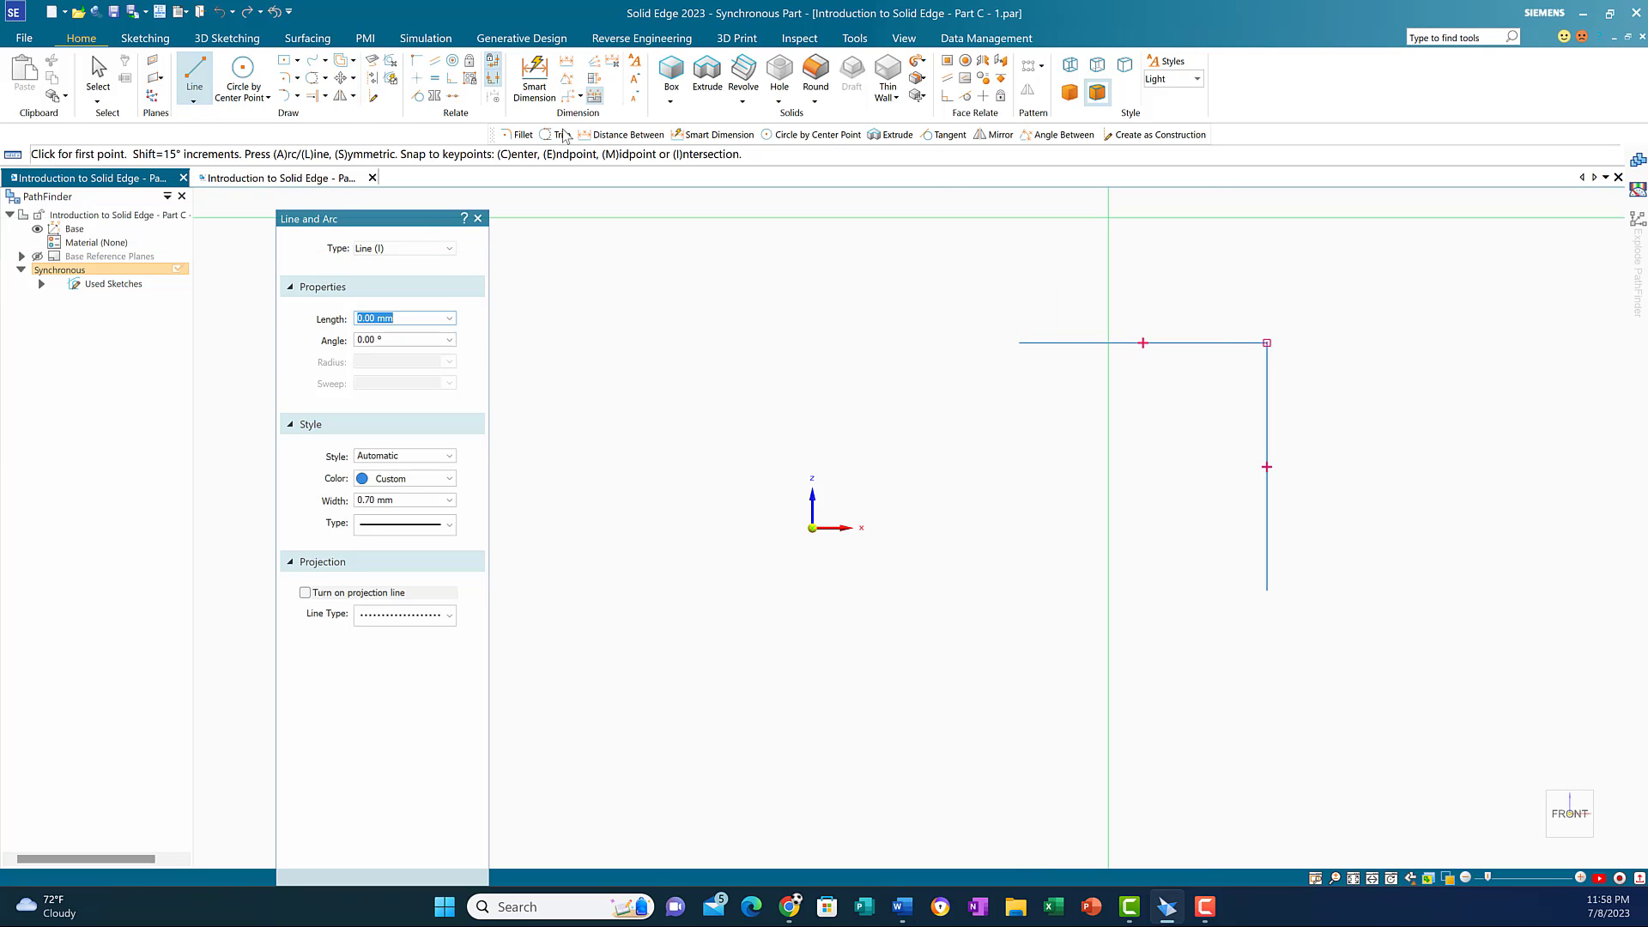
# Step: Fillet the corner between the two lines with a 40 mm radius
pyautogui.click(286, 81)
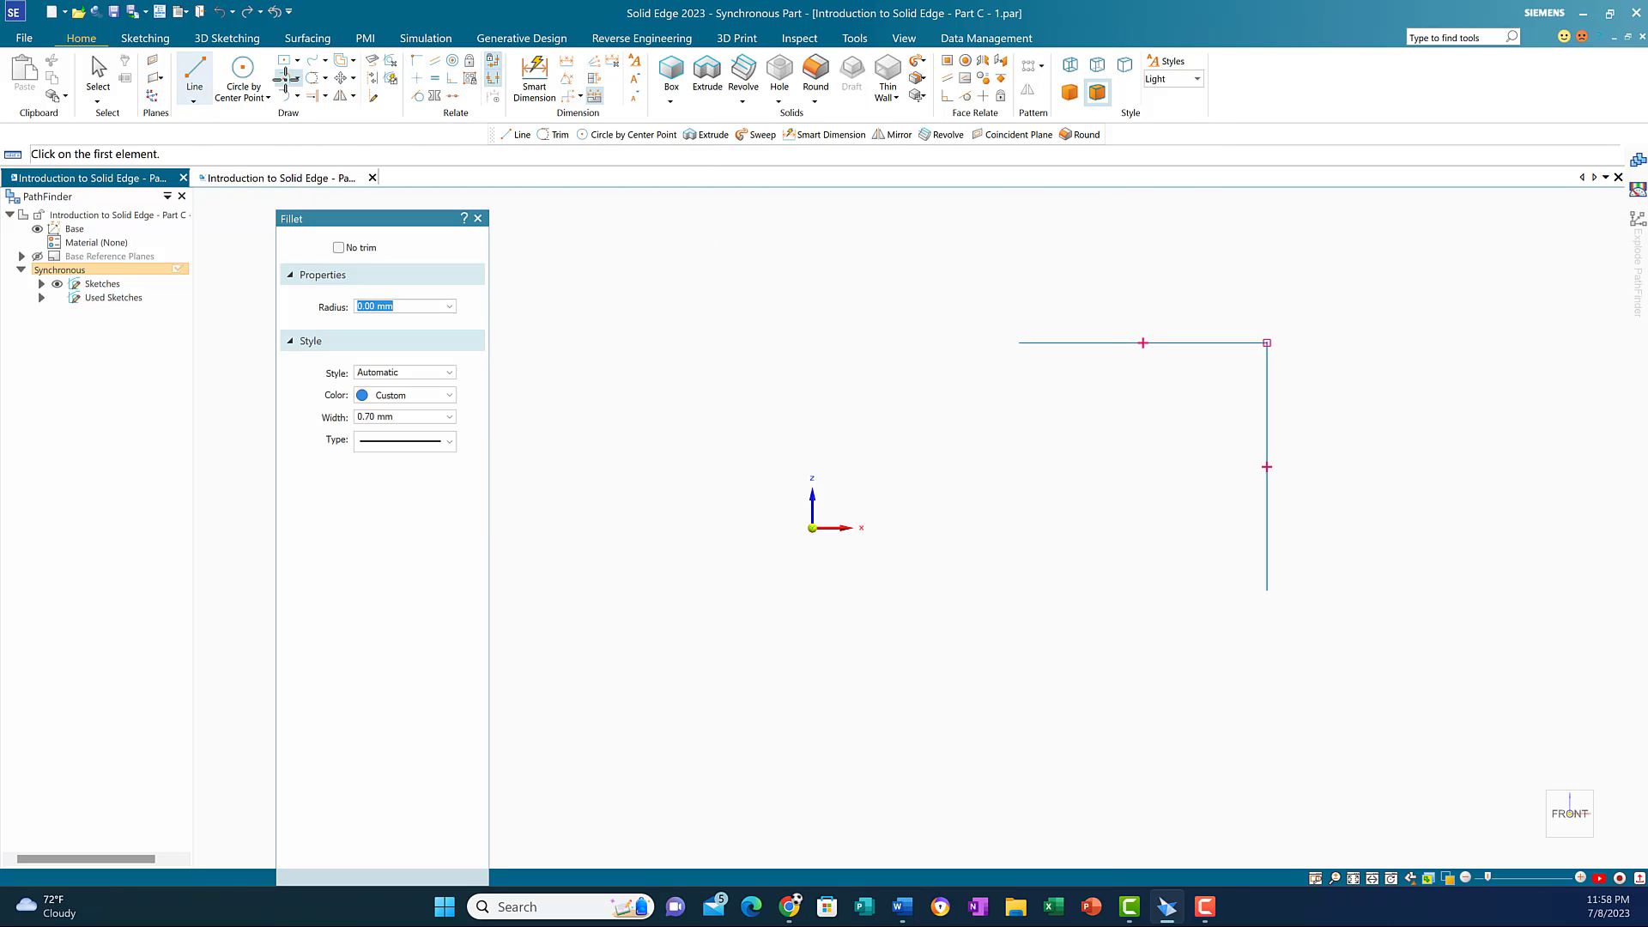
pyautogui.click(1265, 342)
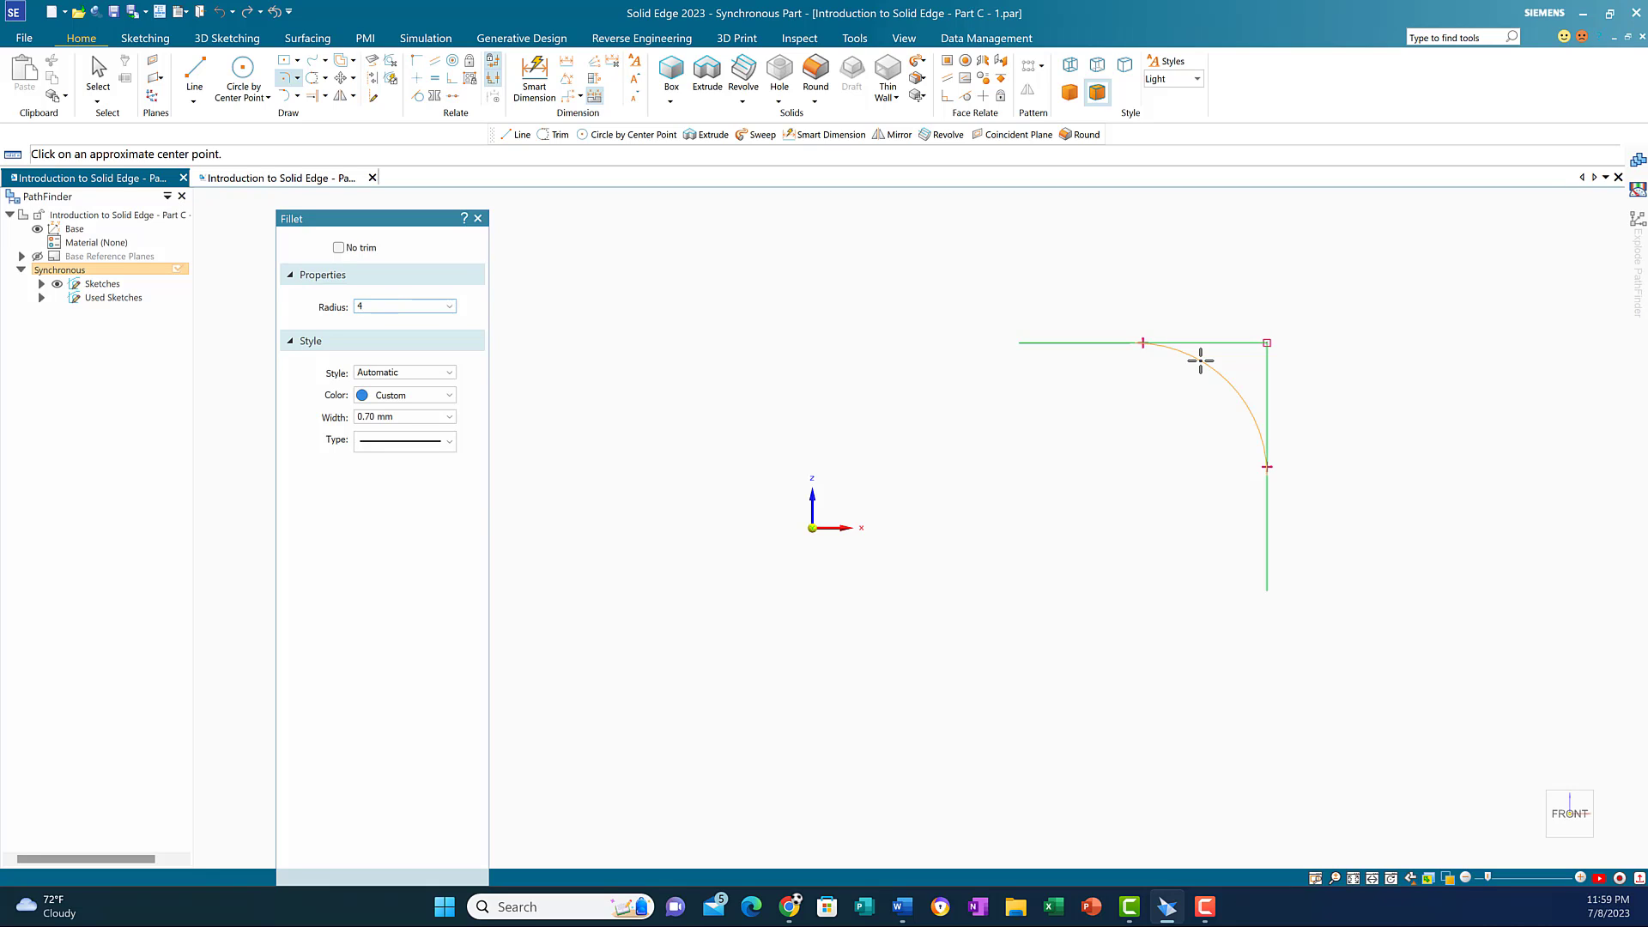
pyautogui.click(1200, 360)
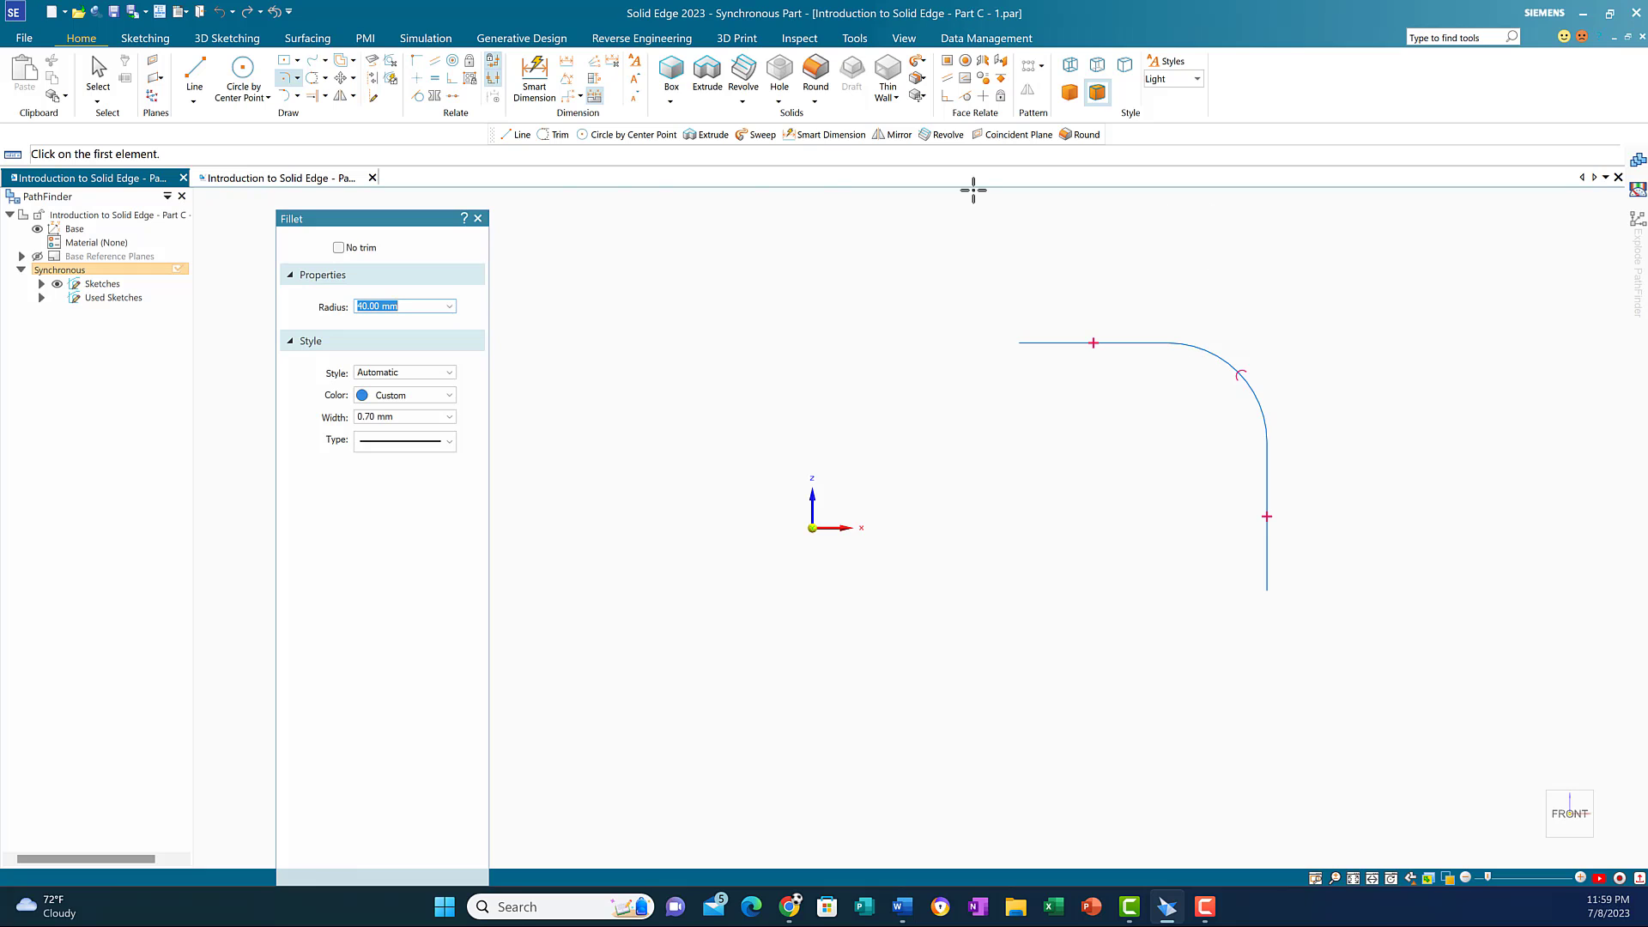
# Step: Dimension the vertical line's length, the fillet arc's radius and the horizontal line's length with Smart Dimension
pyautogui.click(534, 79)
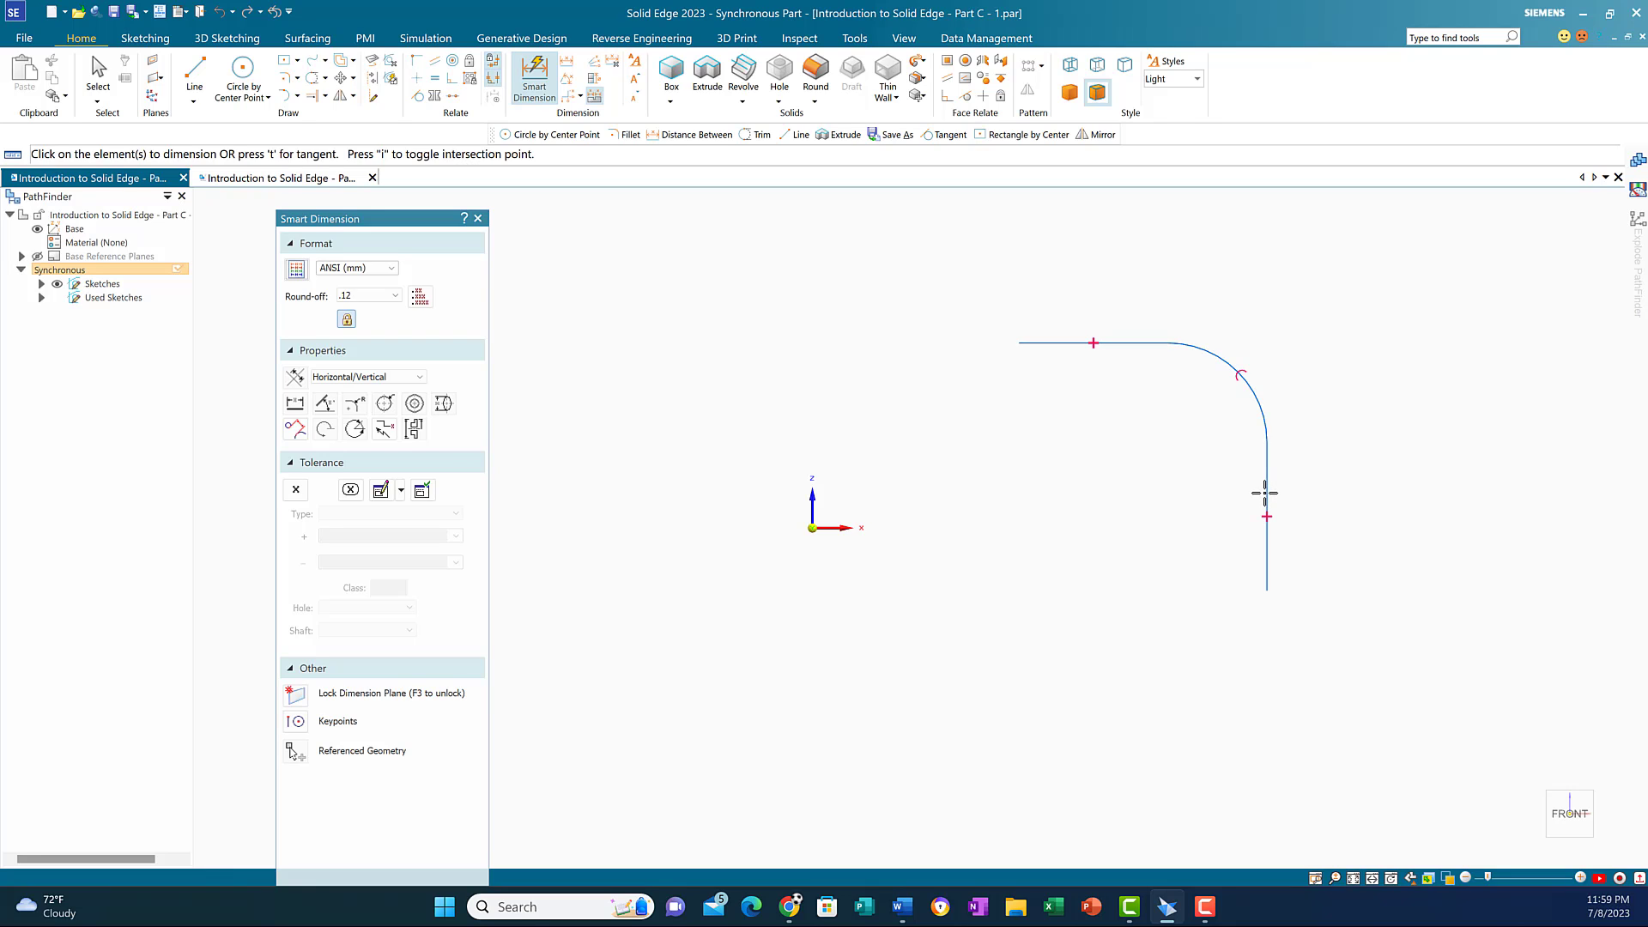
pyautogui.click(1265, 492)
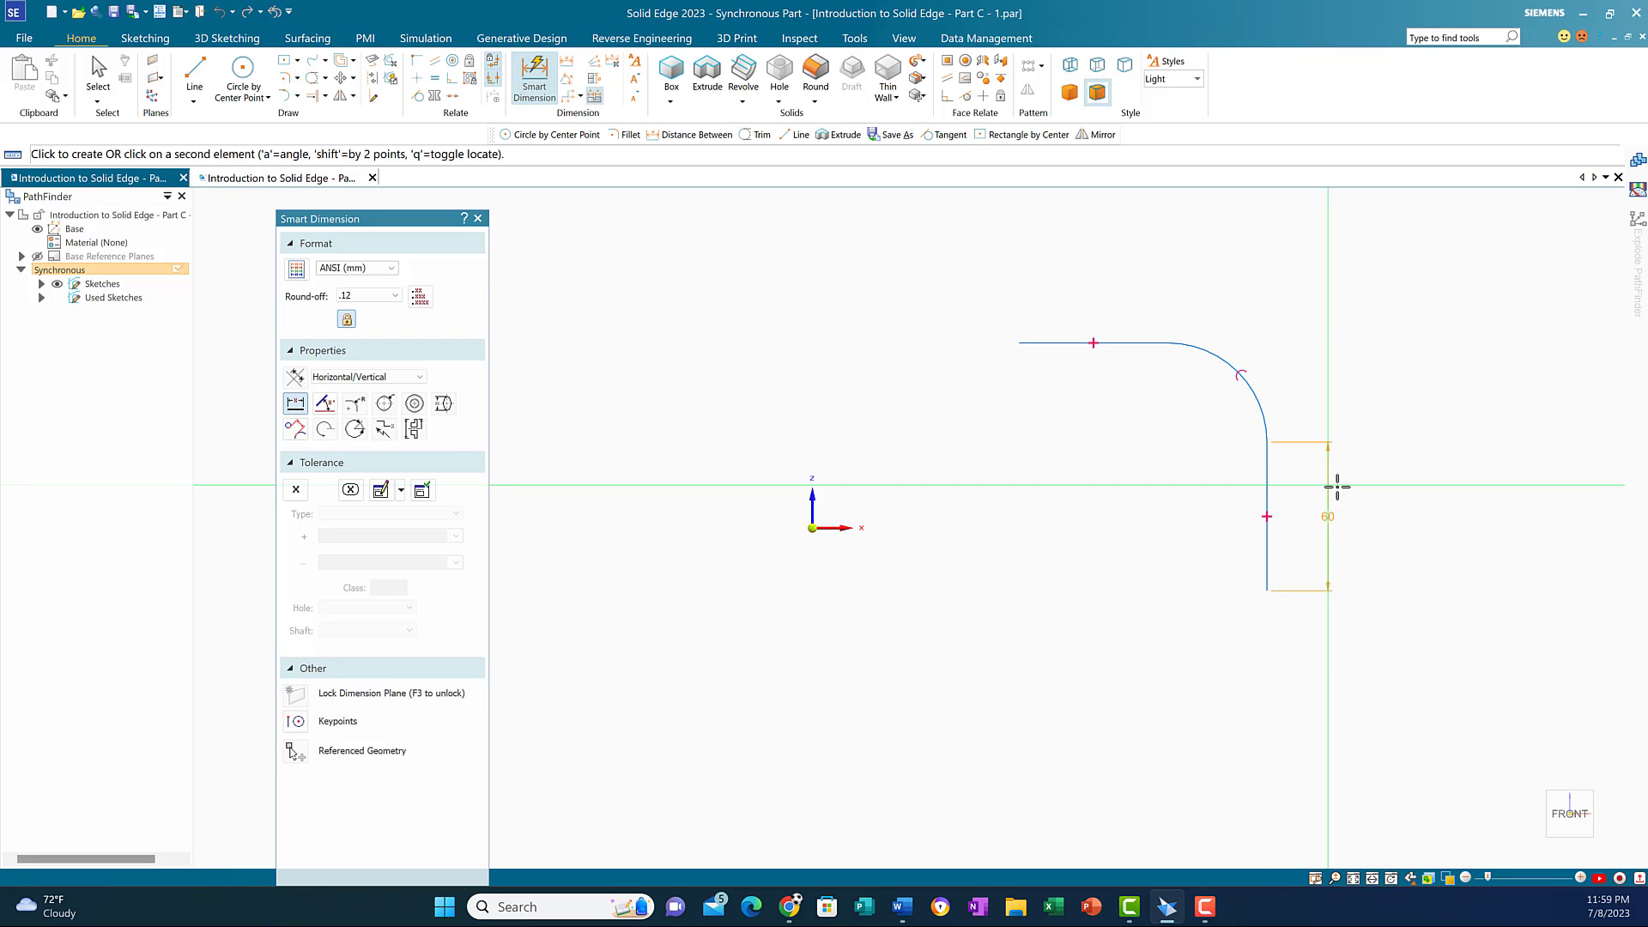
pyautogui.click(1339, 453)
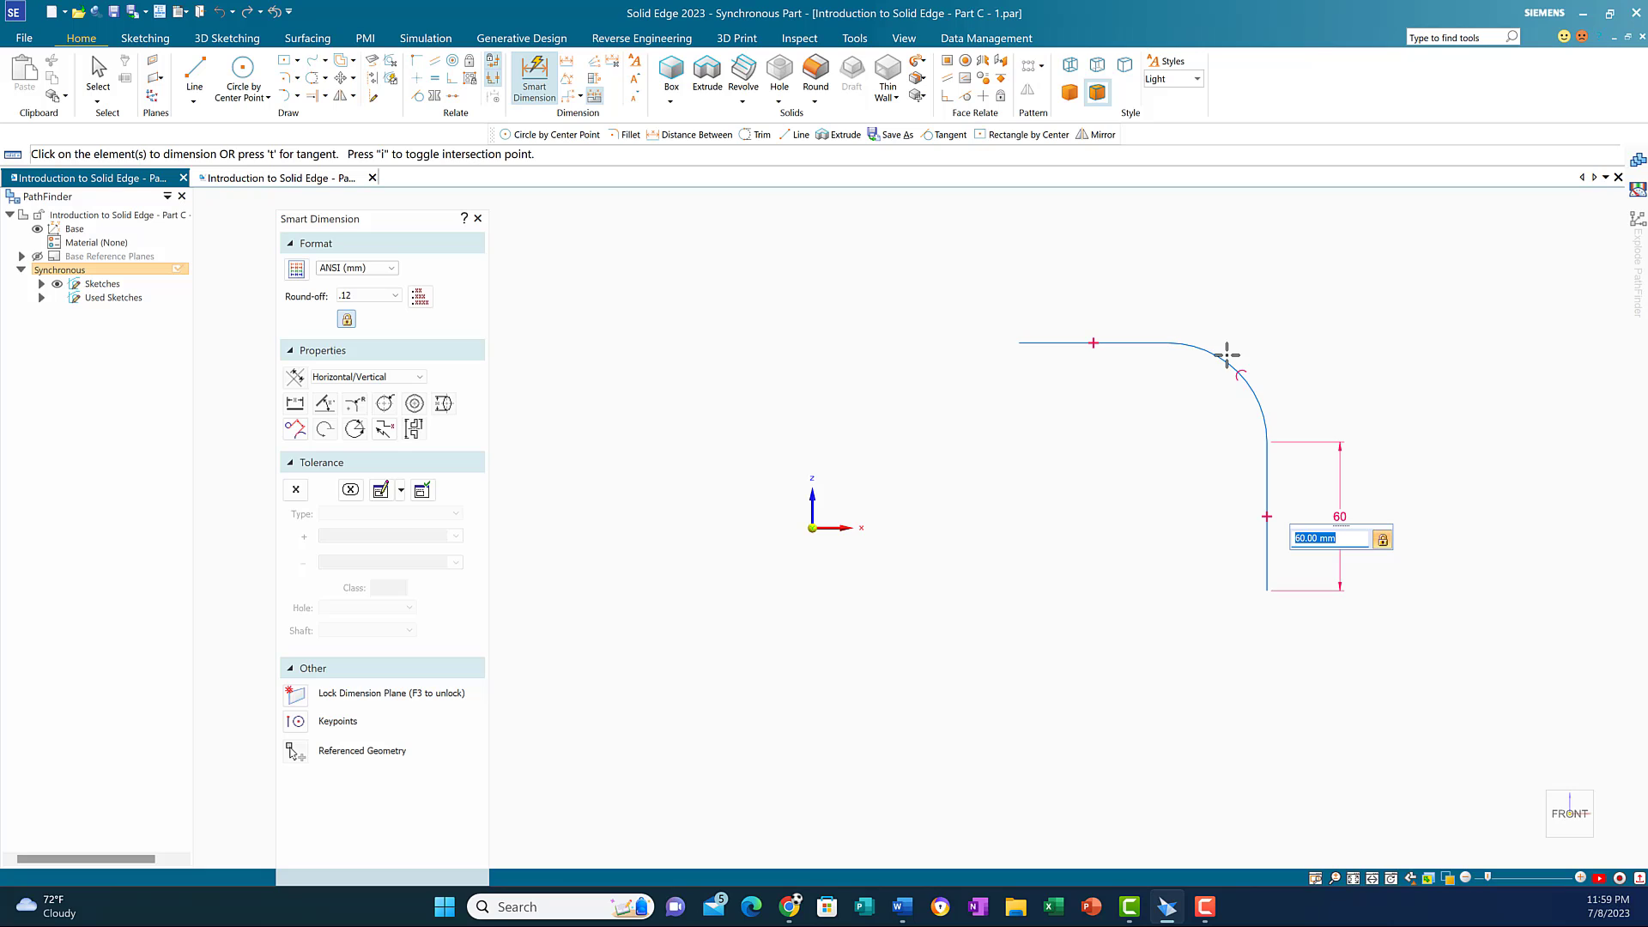
pyautogui.click(1227, 355)
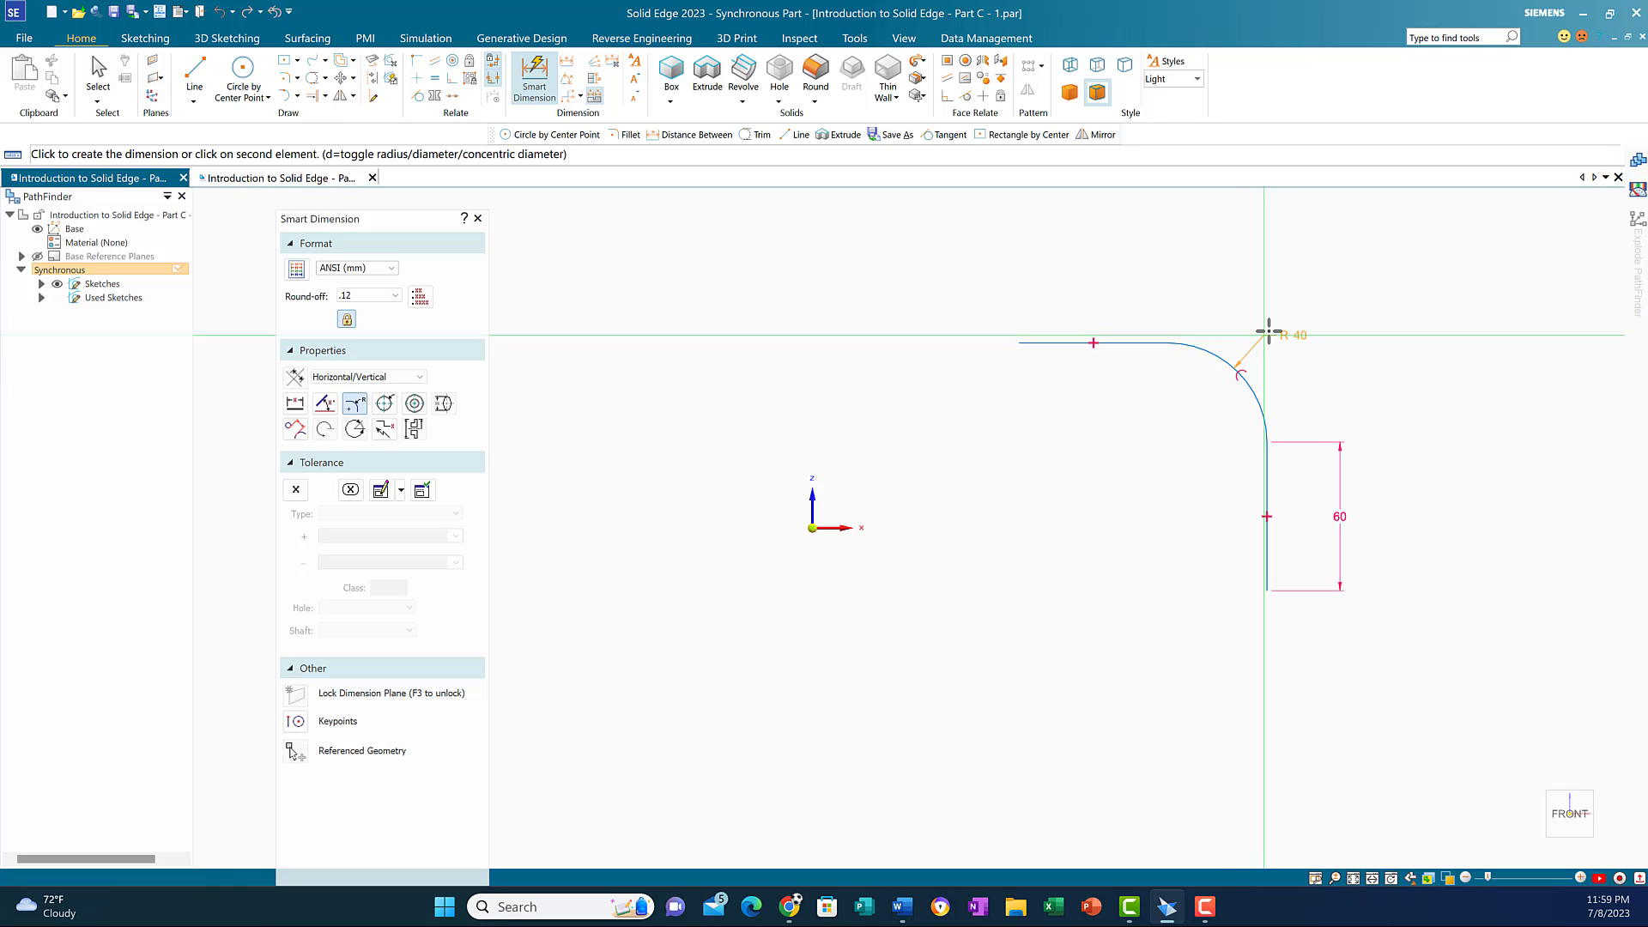
pyautogui.click(1311, 324)
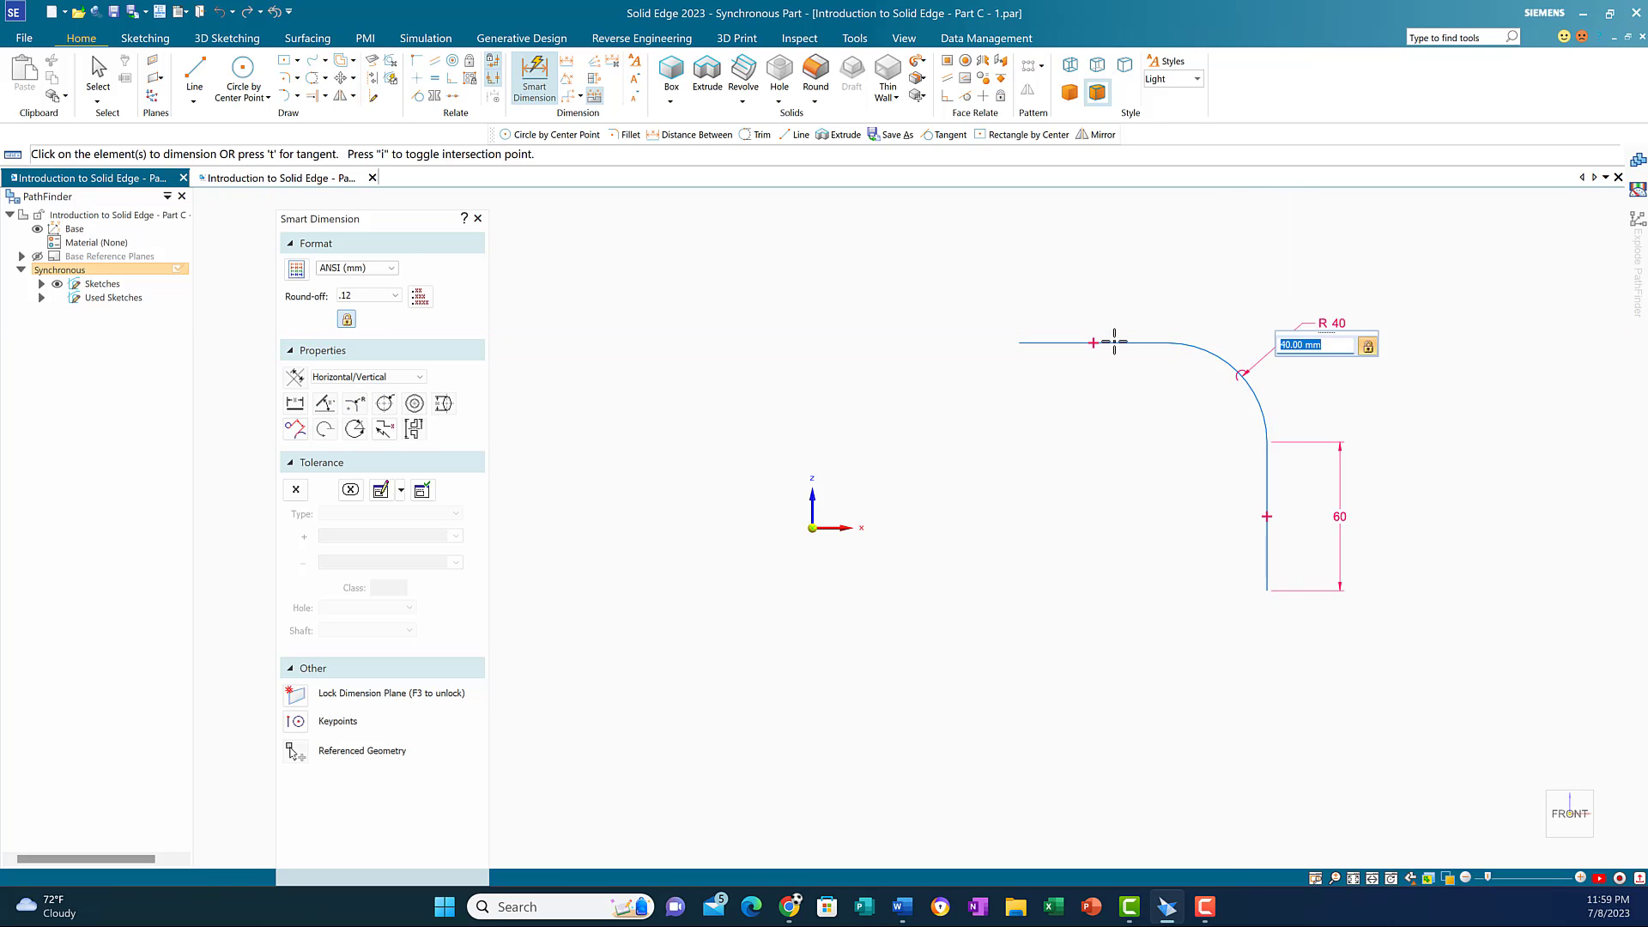
pyautogui.click(1113, 342)
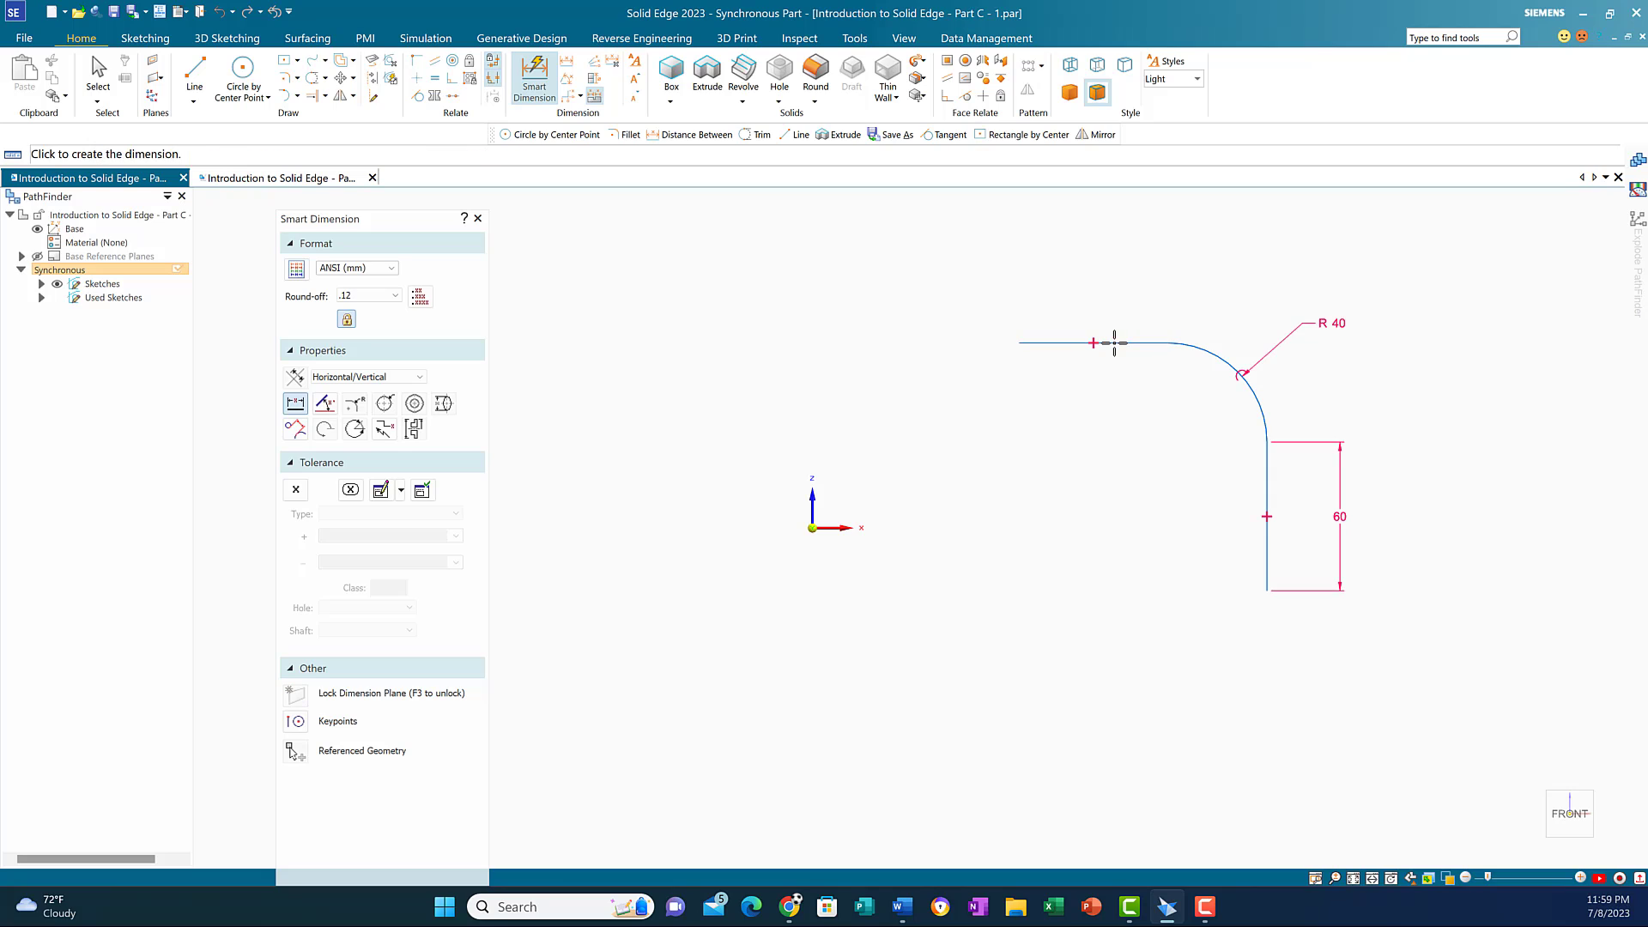
pyautogui.click(1116, 283)
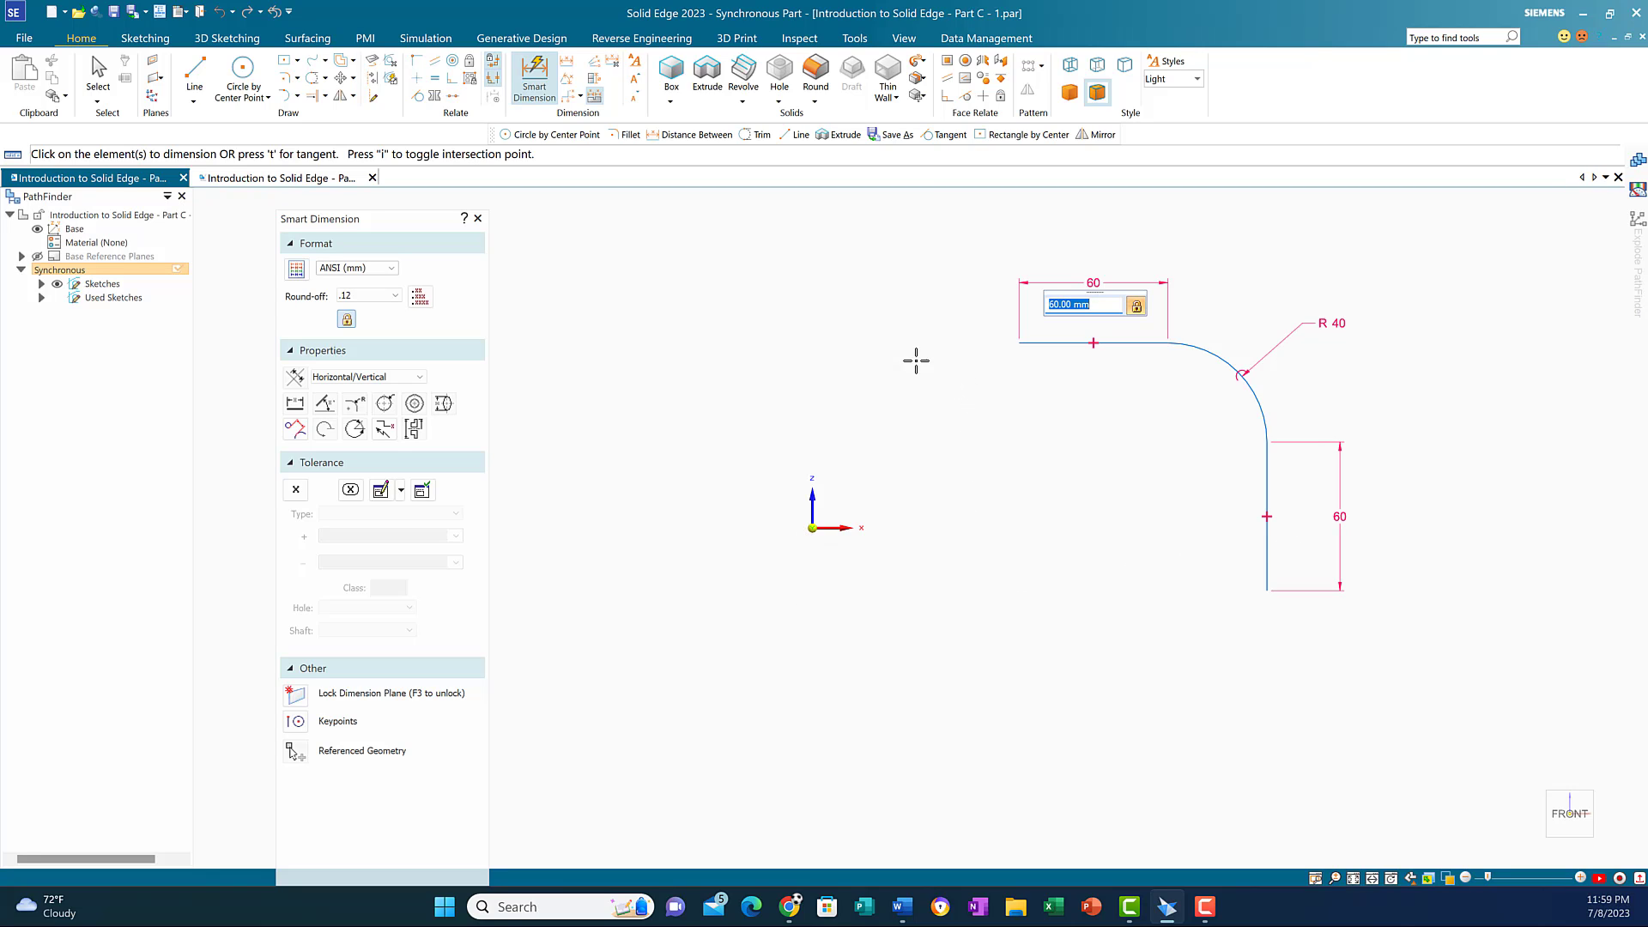
pyautogui.click(283, 99)
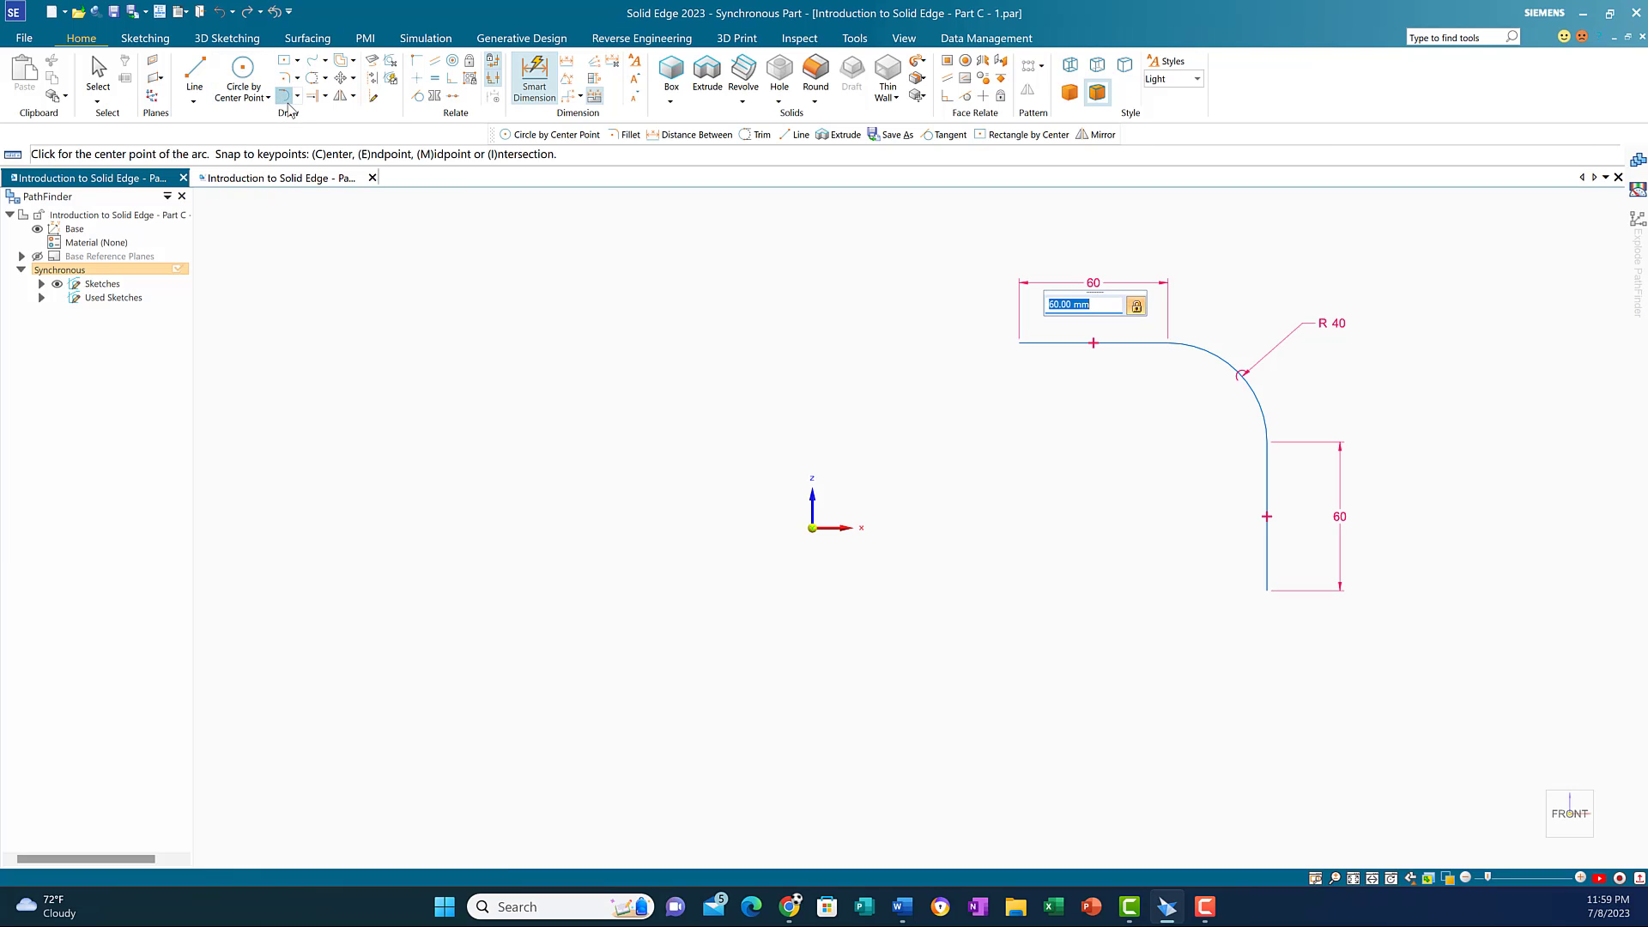
pyautogui.click(297, 95)
pyautogui.click(277, 103)
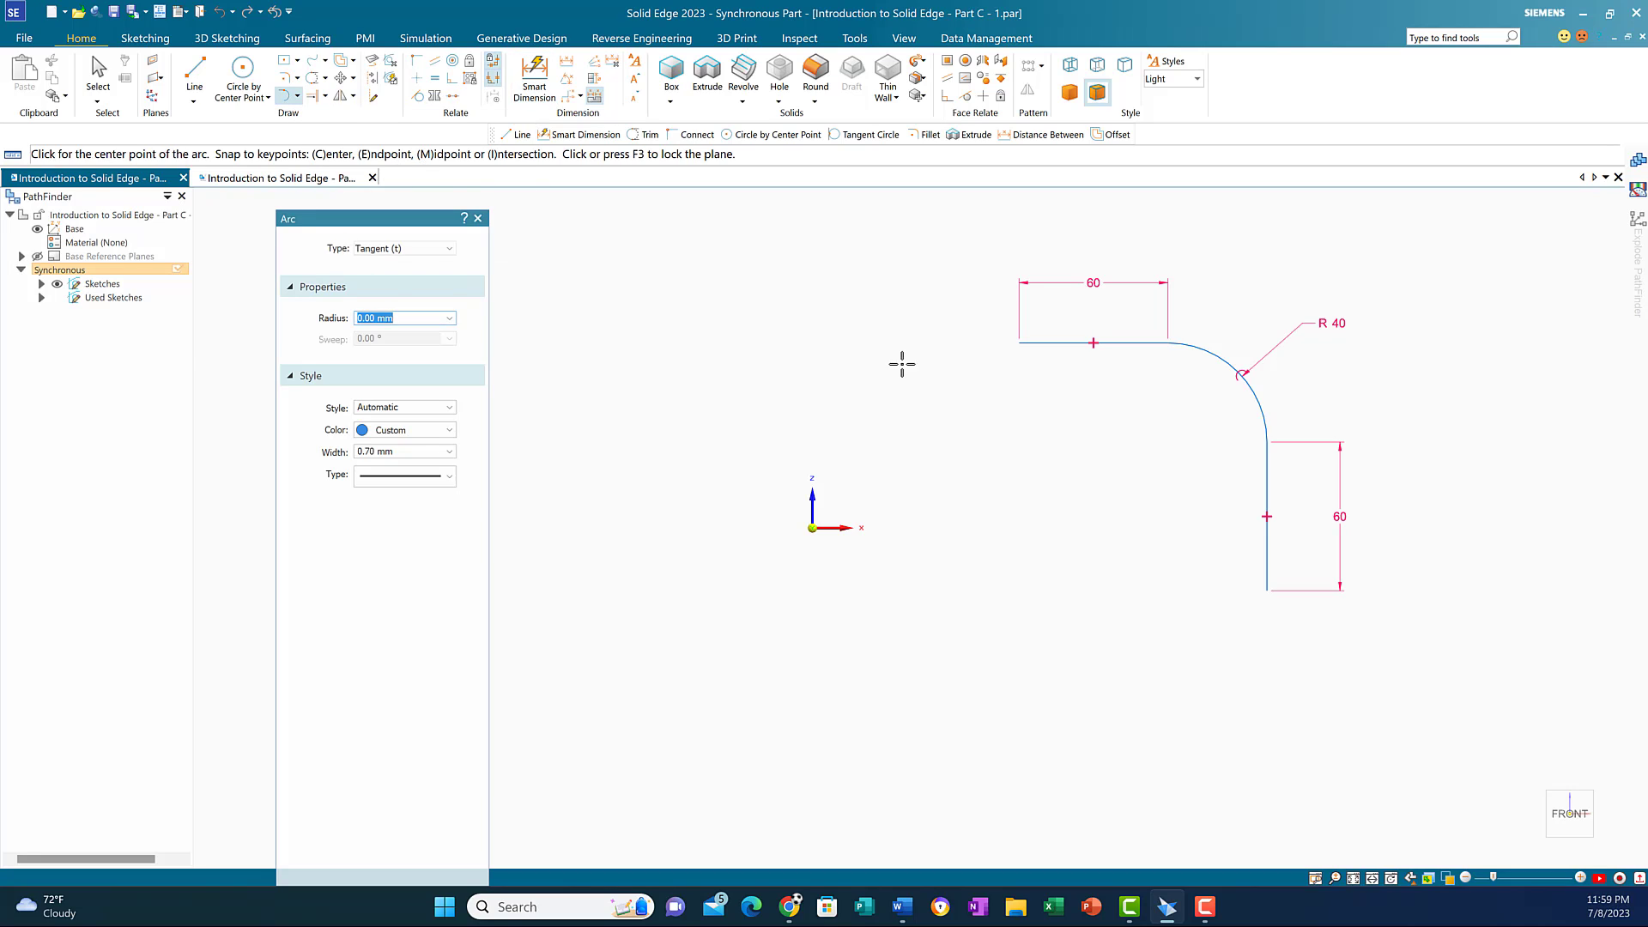
pyautogui.click(201, 72)
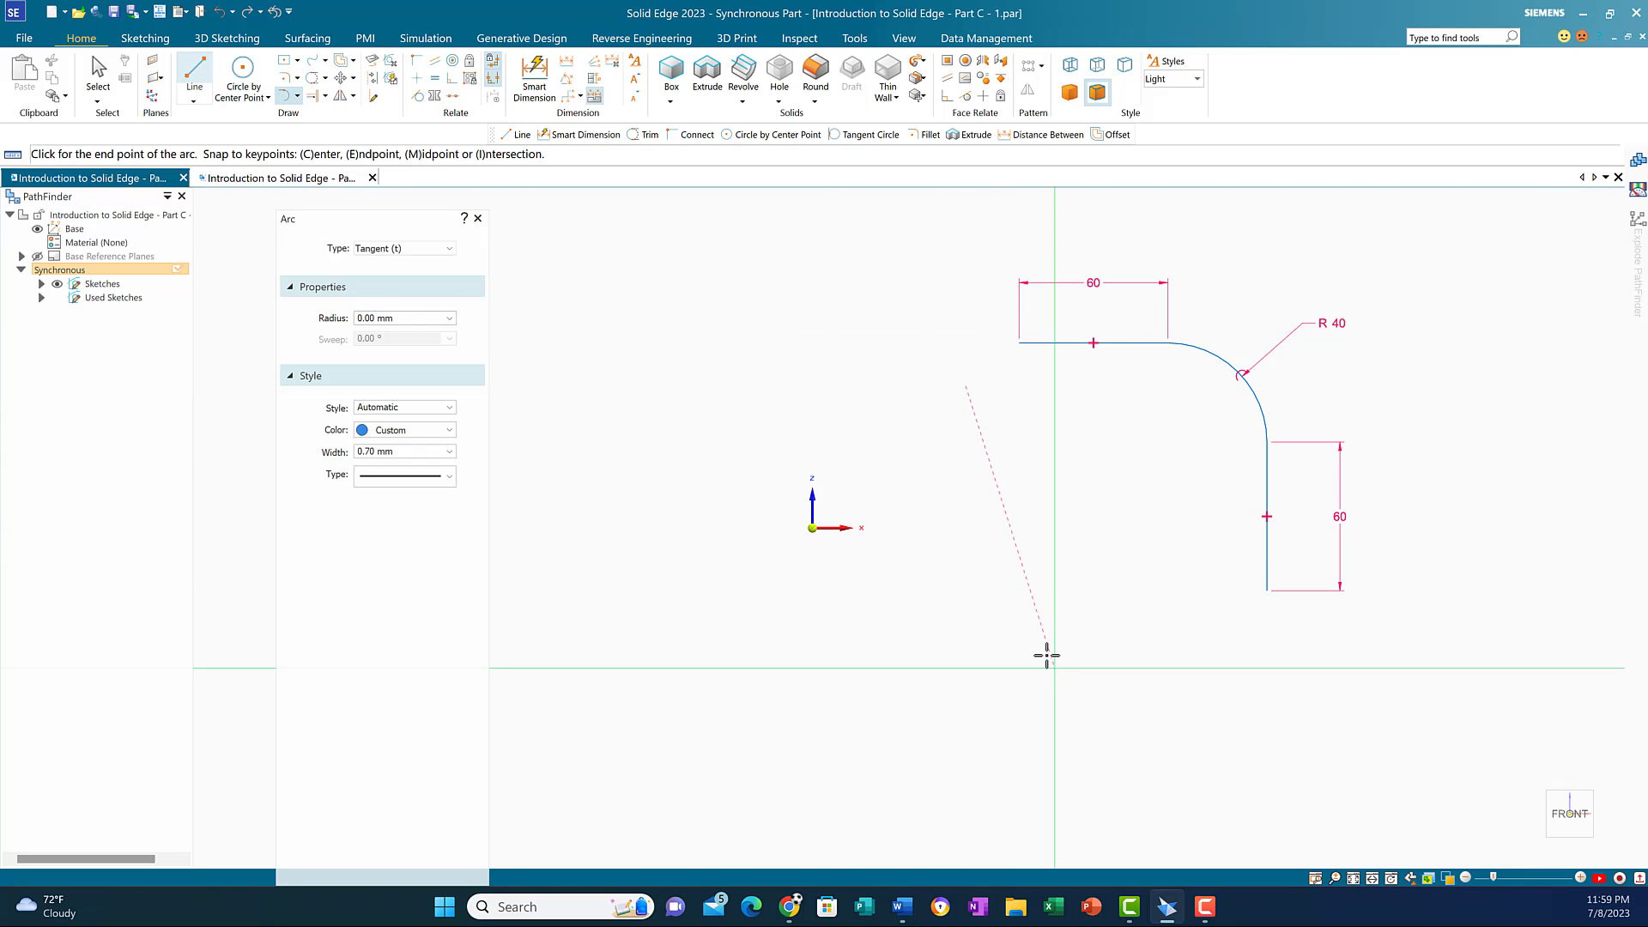
pyautogui.rightClick(980, 600)
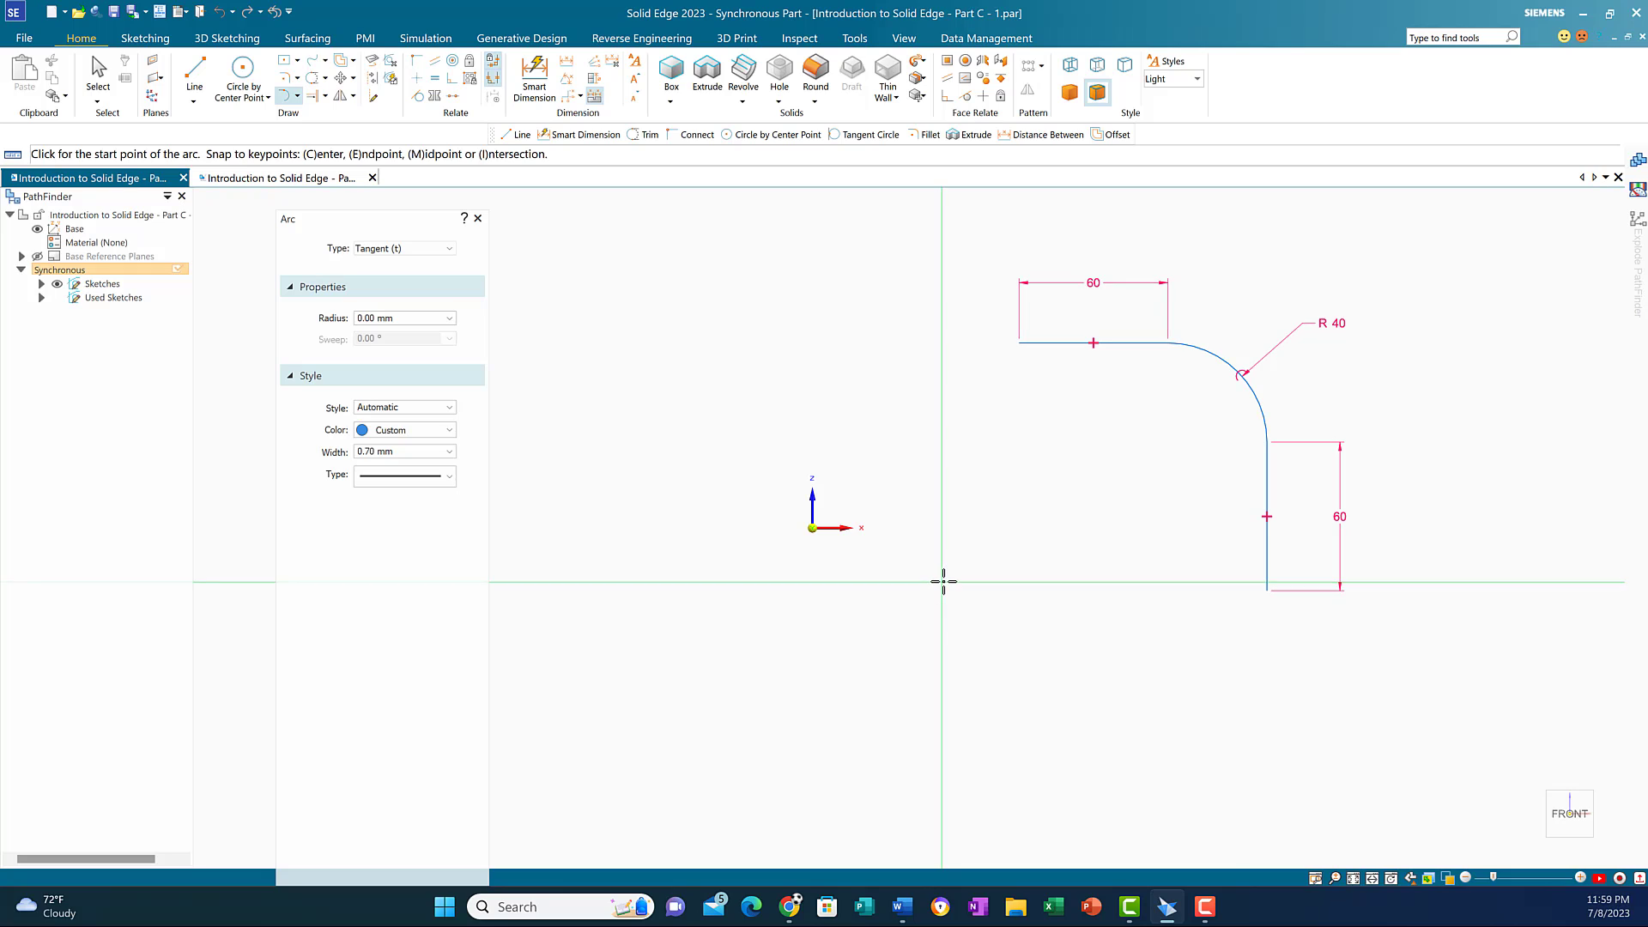
pyautogui.press('Tab')
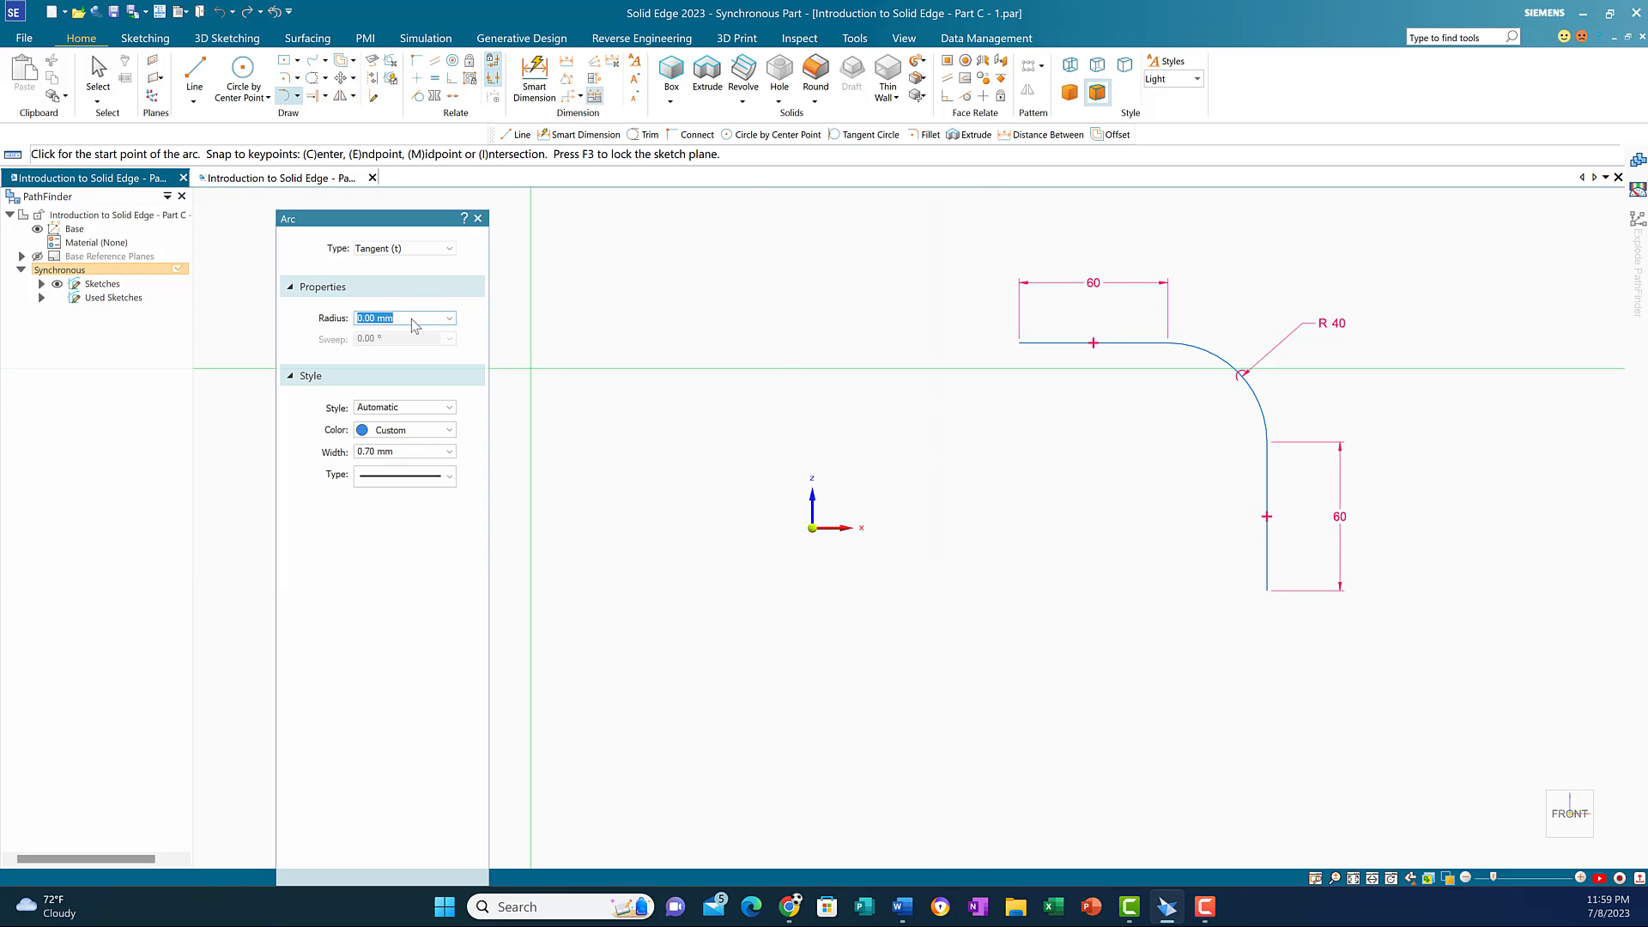
pyautogui.click(397, 250)
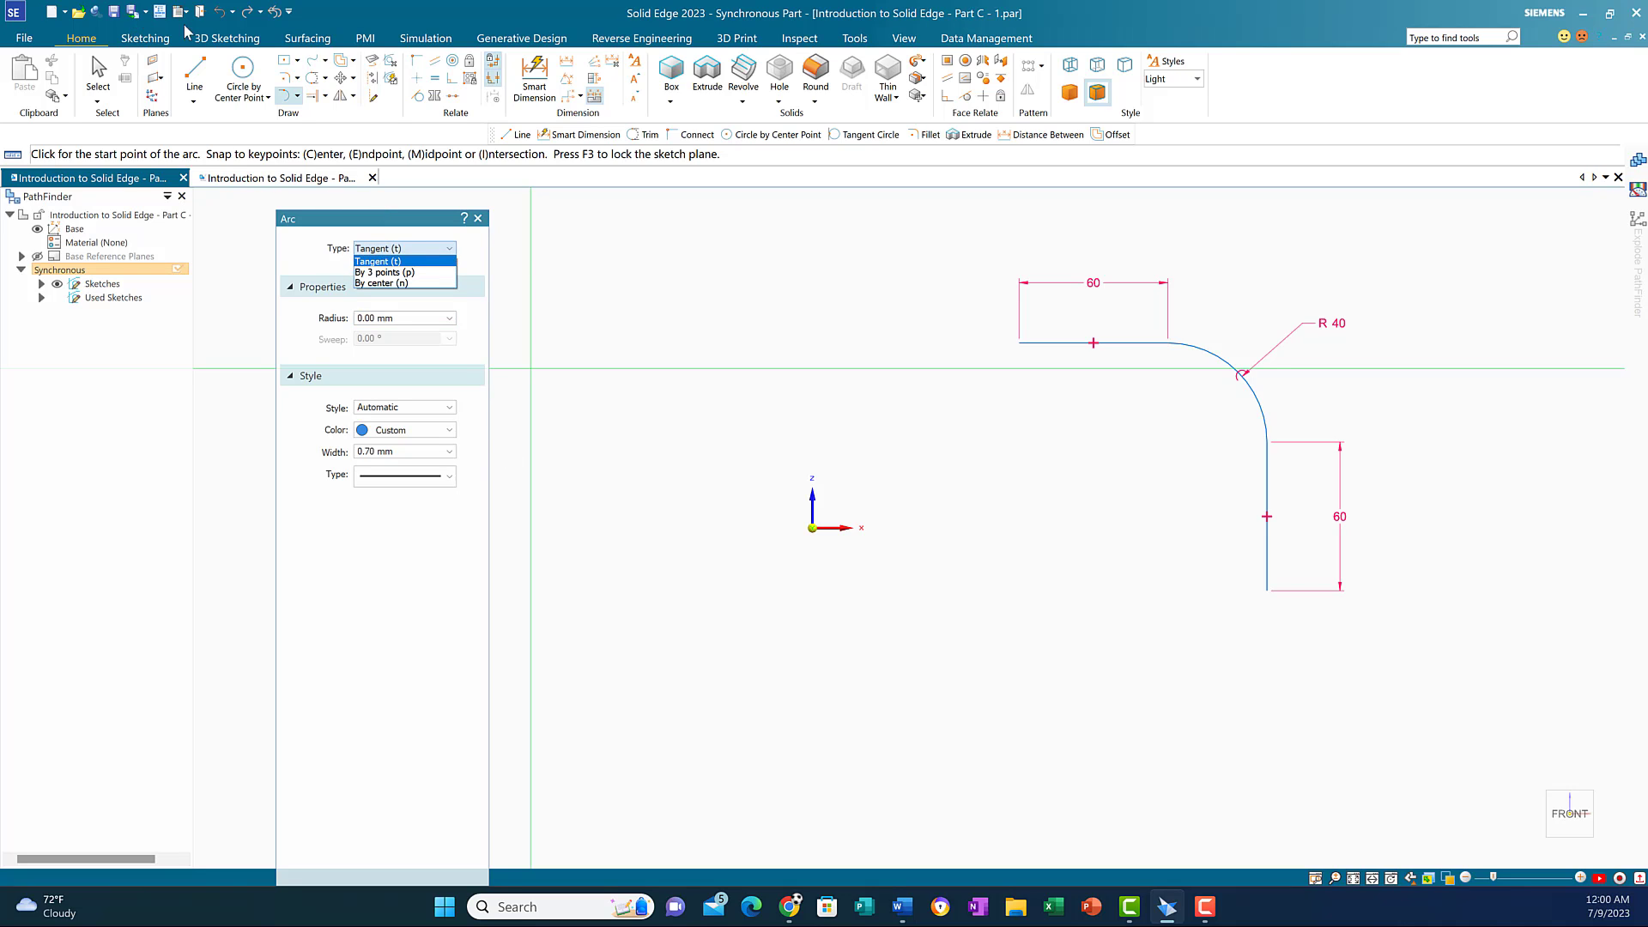
# Step: Draw a separate 60 mm vertical line at 90° between the origin and the filleted profile, ending the chain after this segment
pyautogui.click(193, 78)
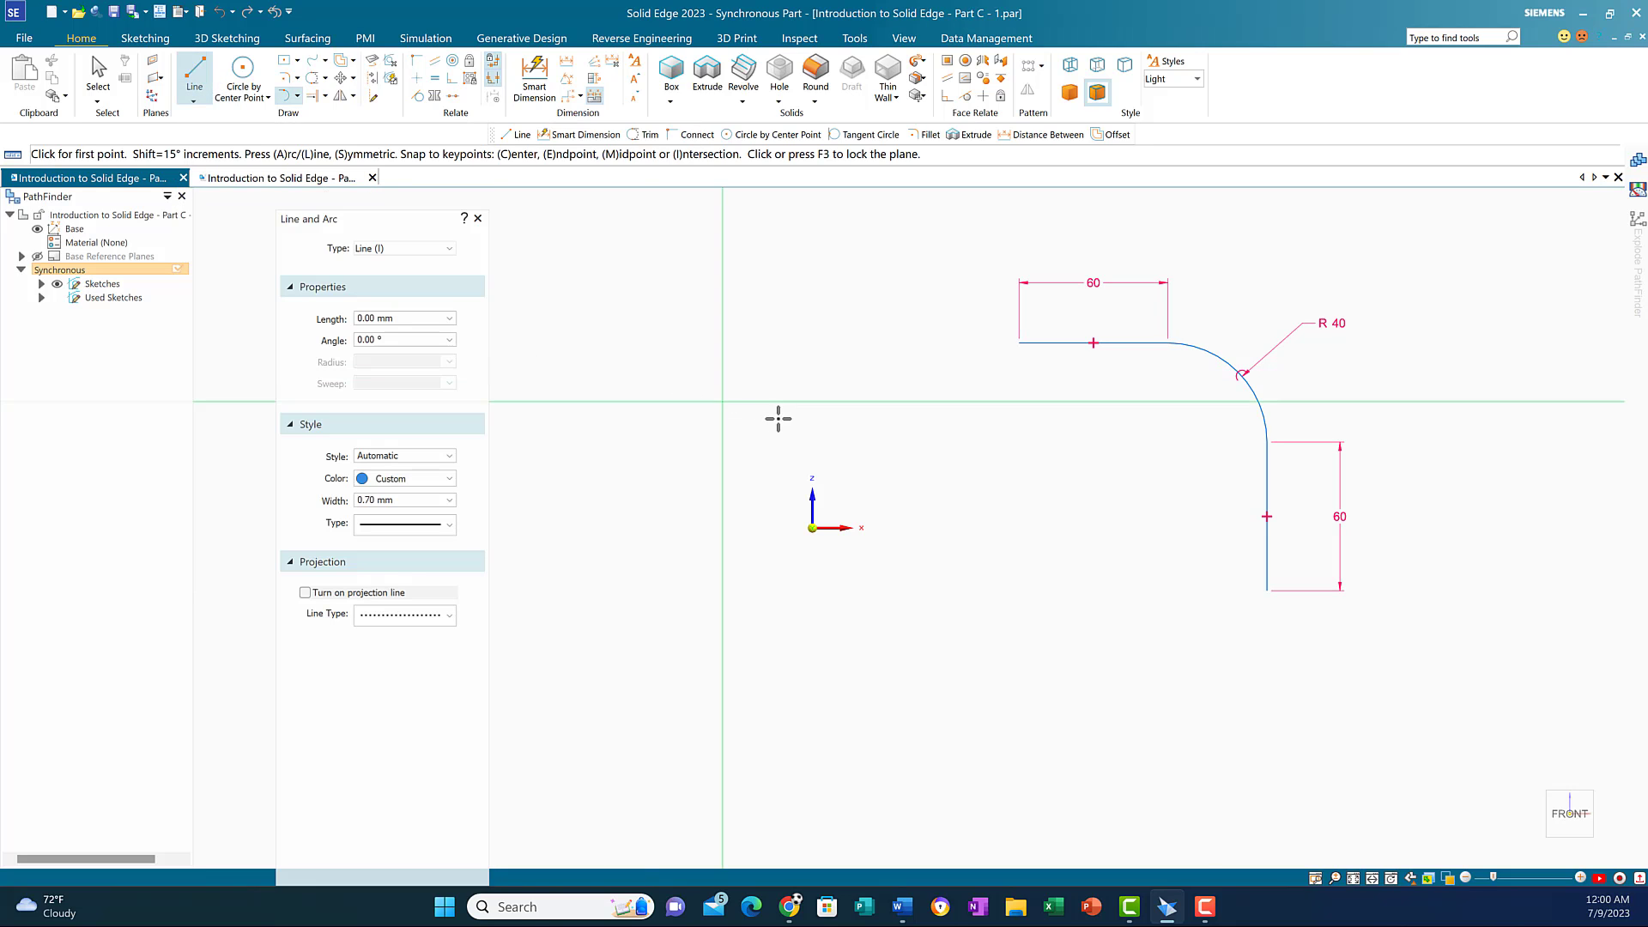
pyautogui.click(397, 319)
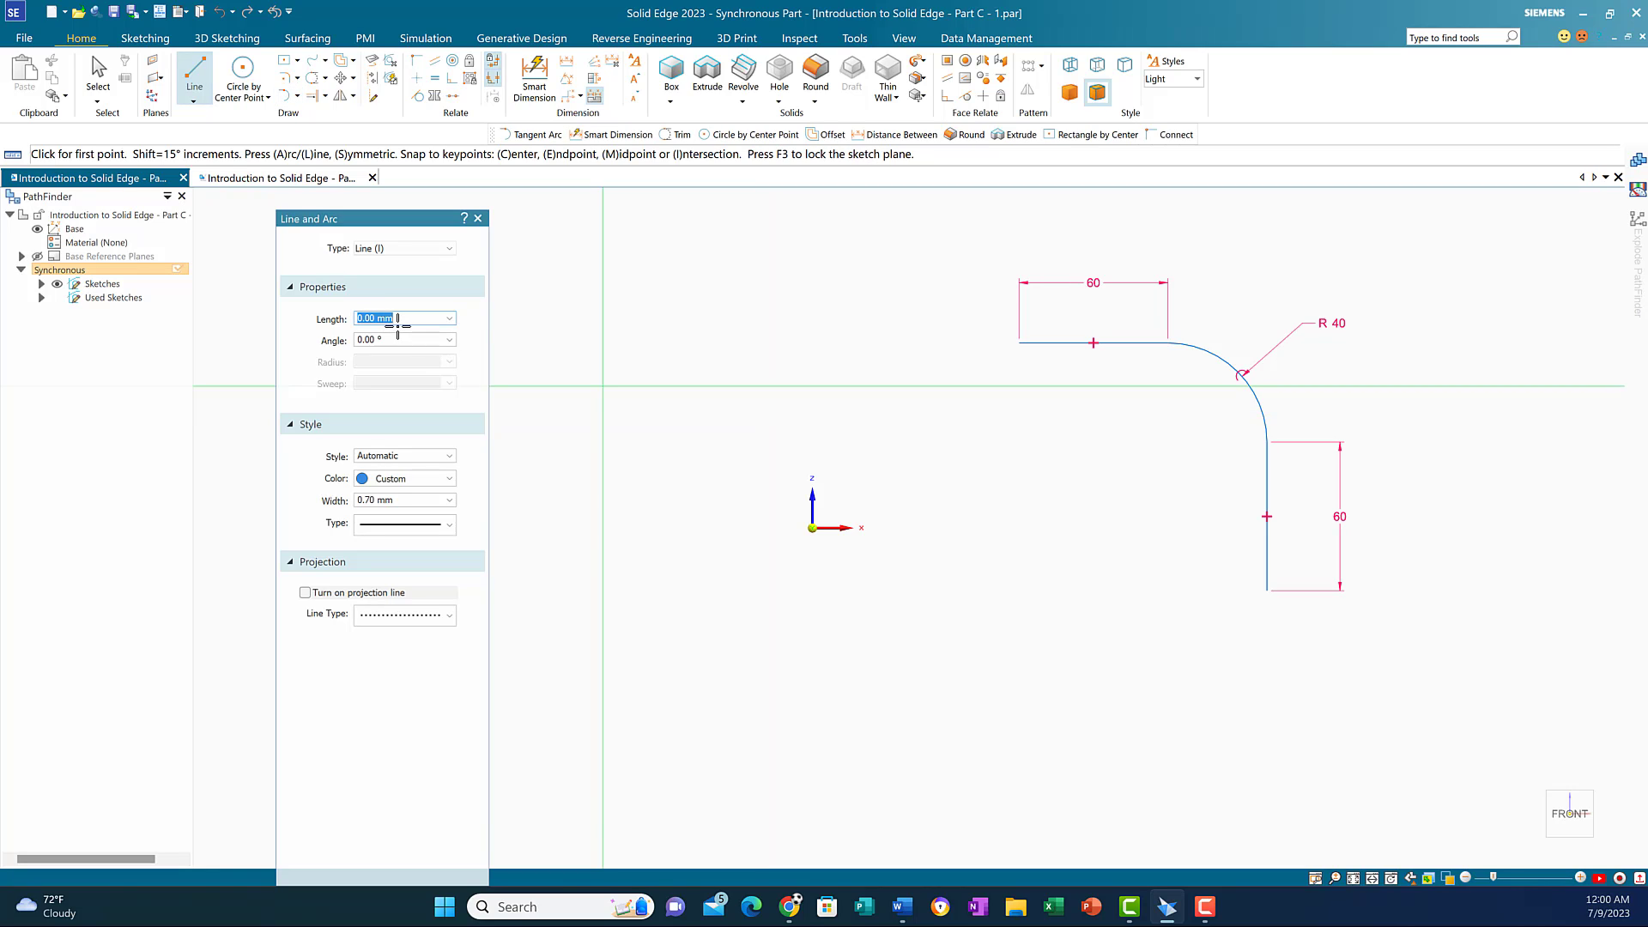
pyautogui.write('60')
pyautogui.press('Return')
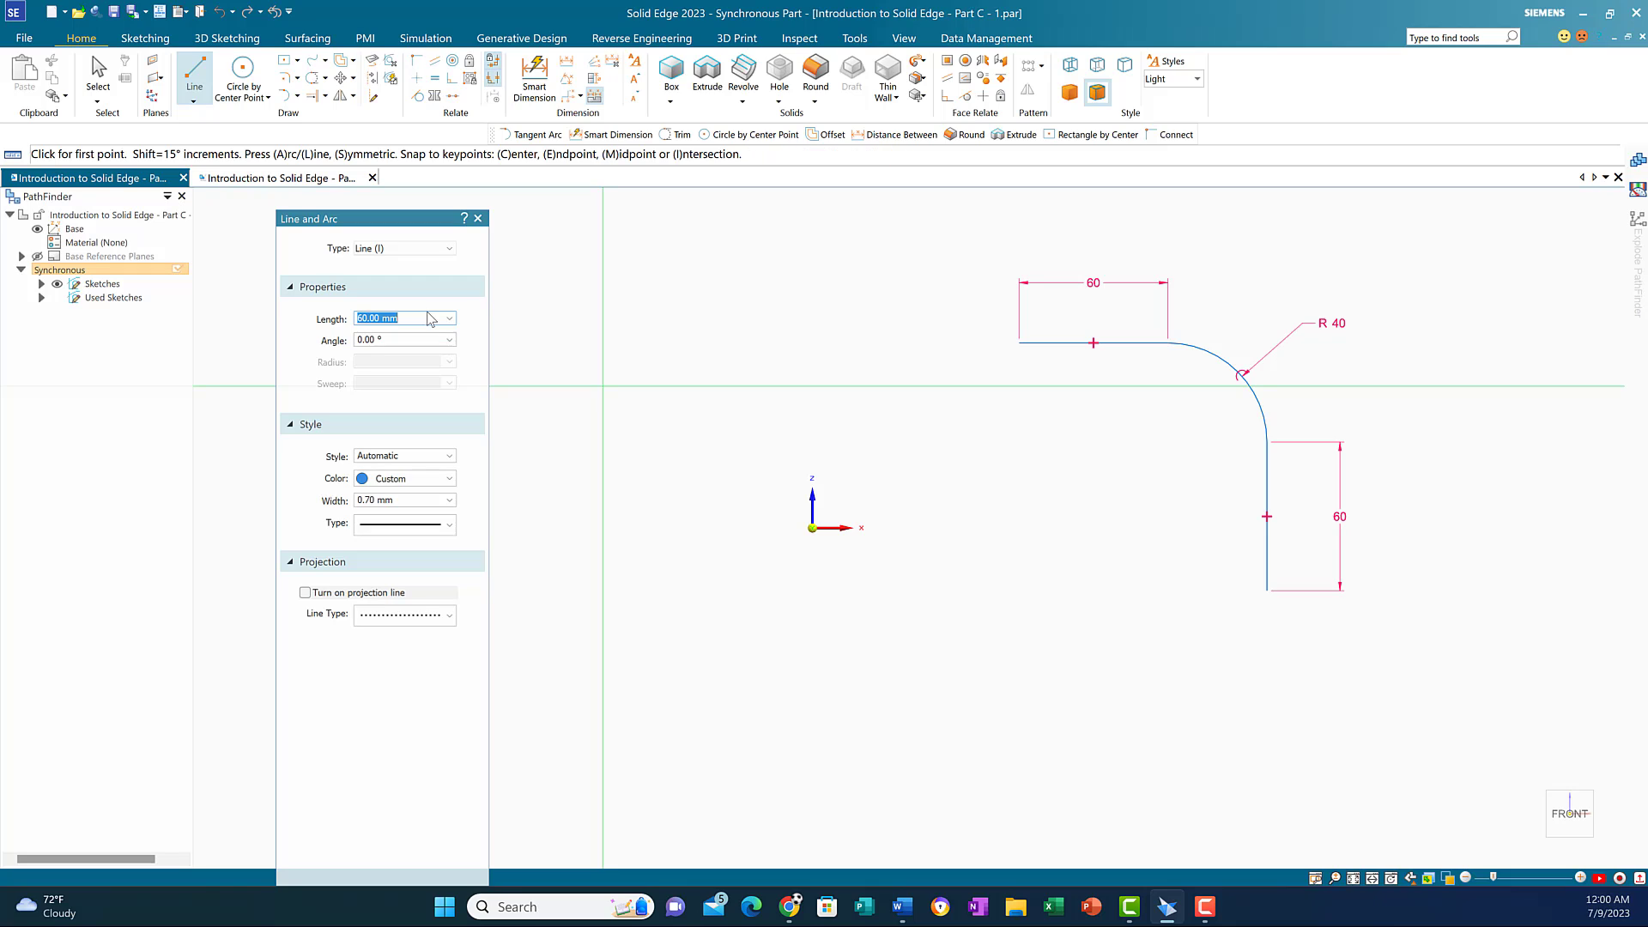
pyautogui.click(371, 341)
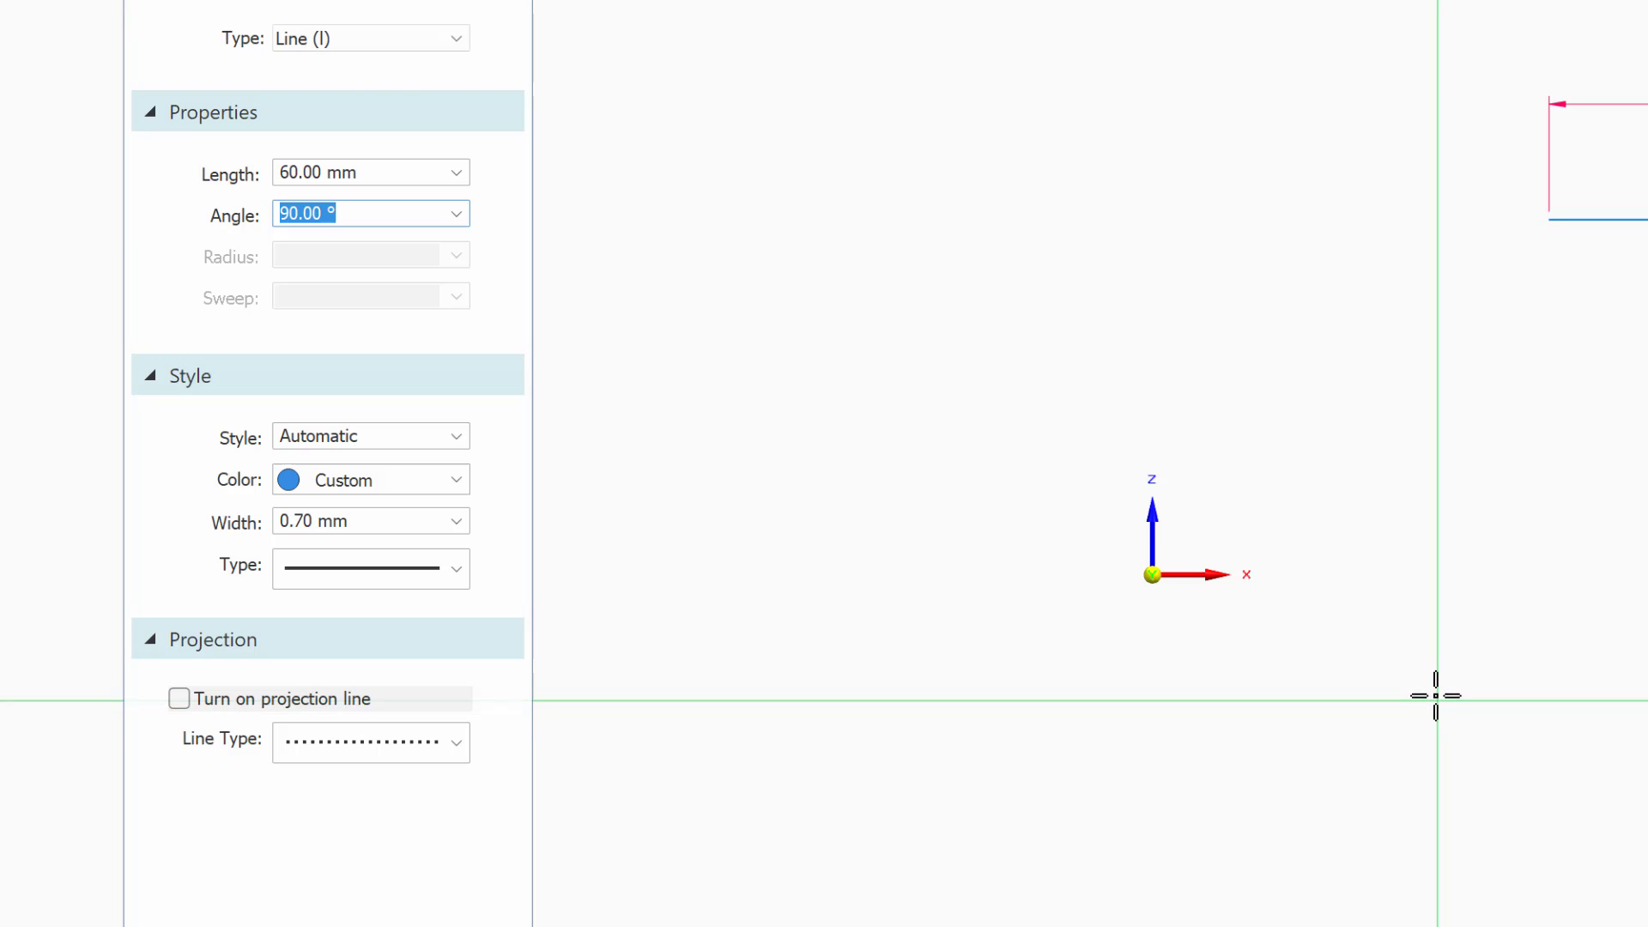
pyautogui.click(1381, 701)
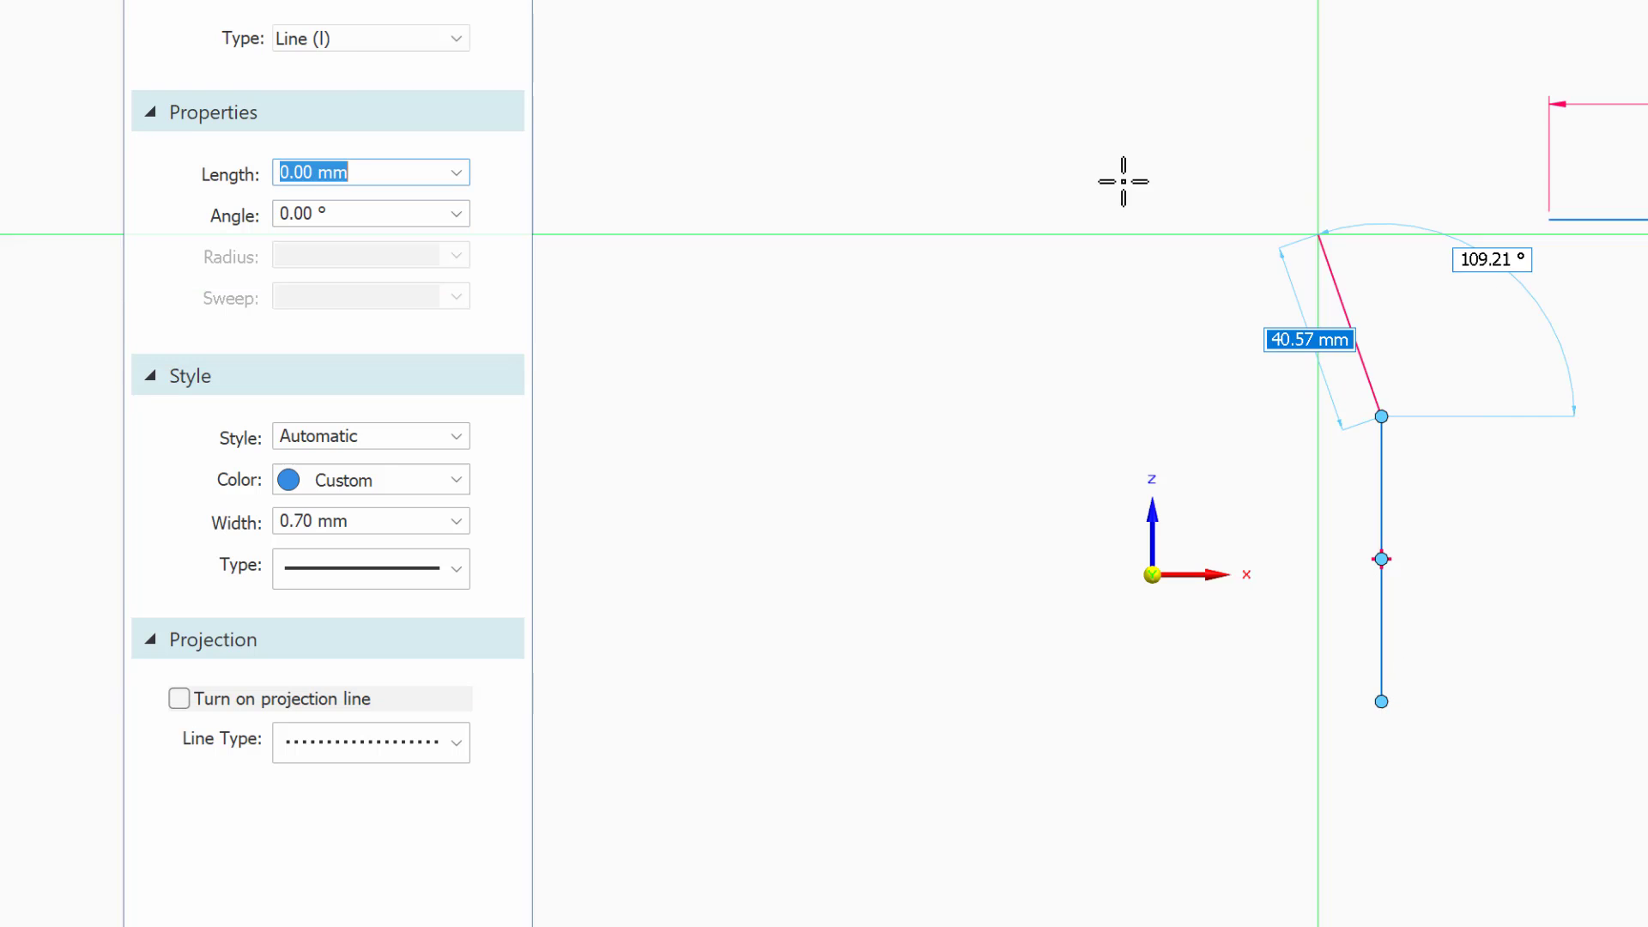
pyautogui.press('Escape')
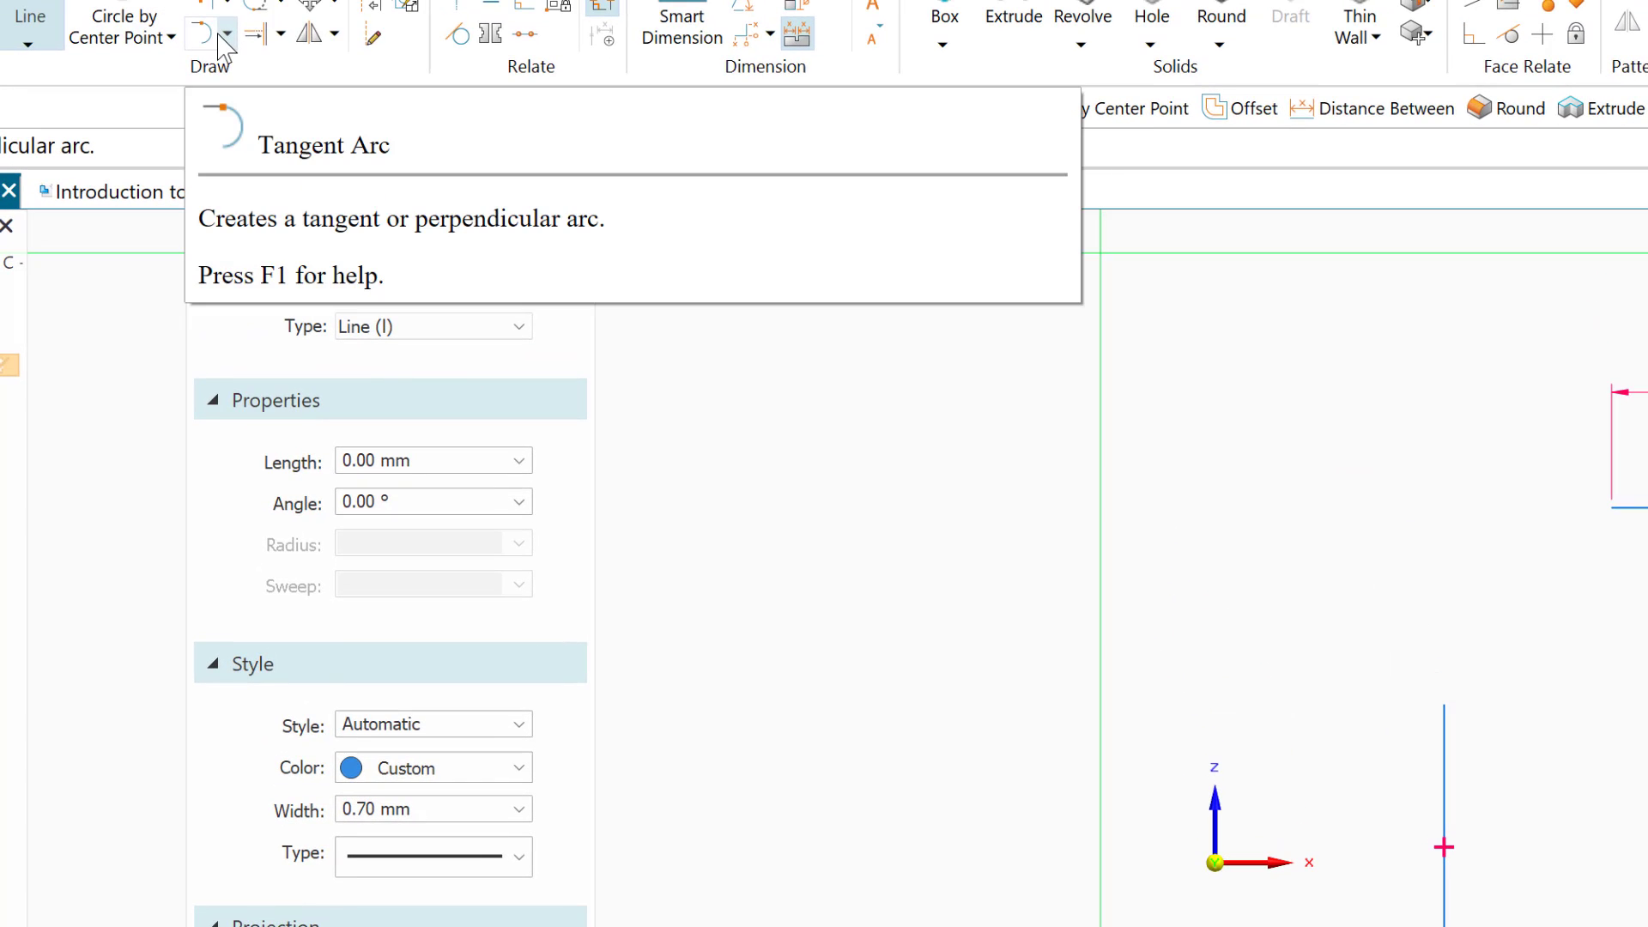
# Step: Draw a tangent arc from the separate vertical line's upper end, curving toward the left with a 40 mm radius and 90° sweep
pyautogui.click(220, 38)
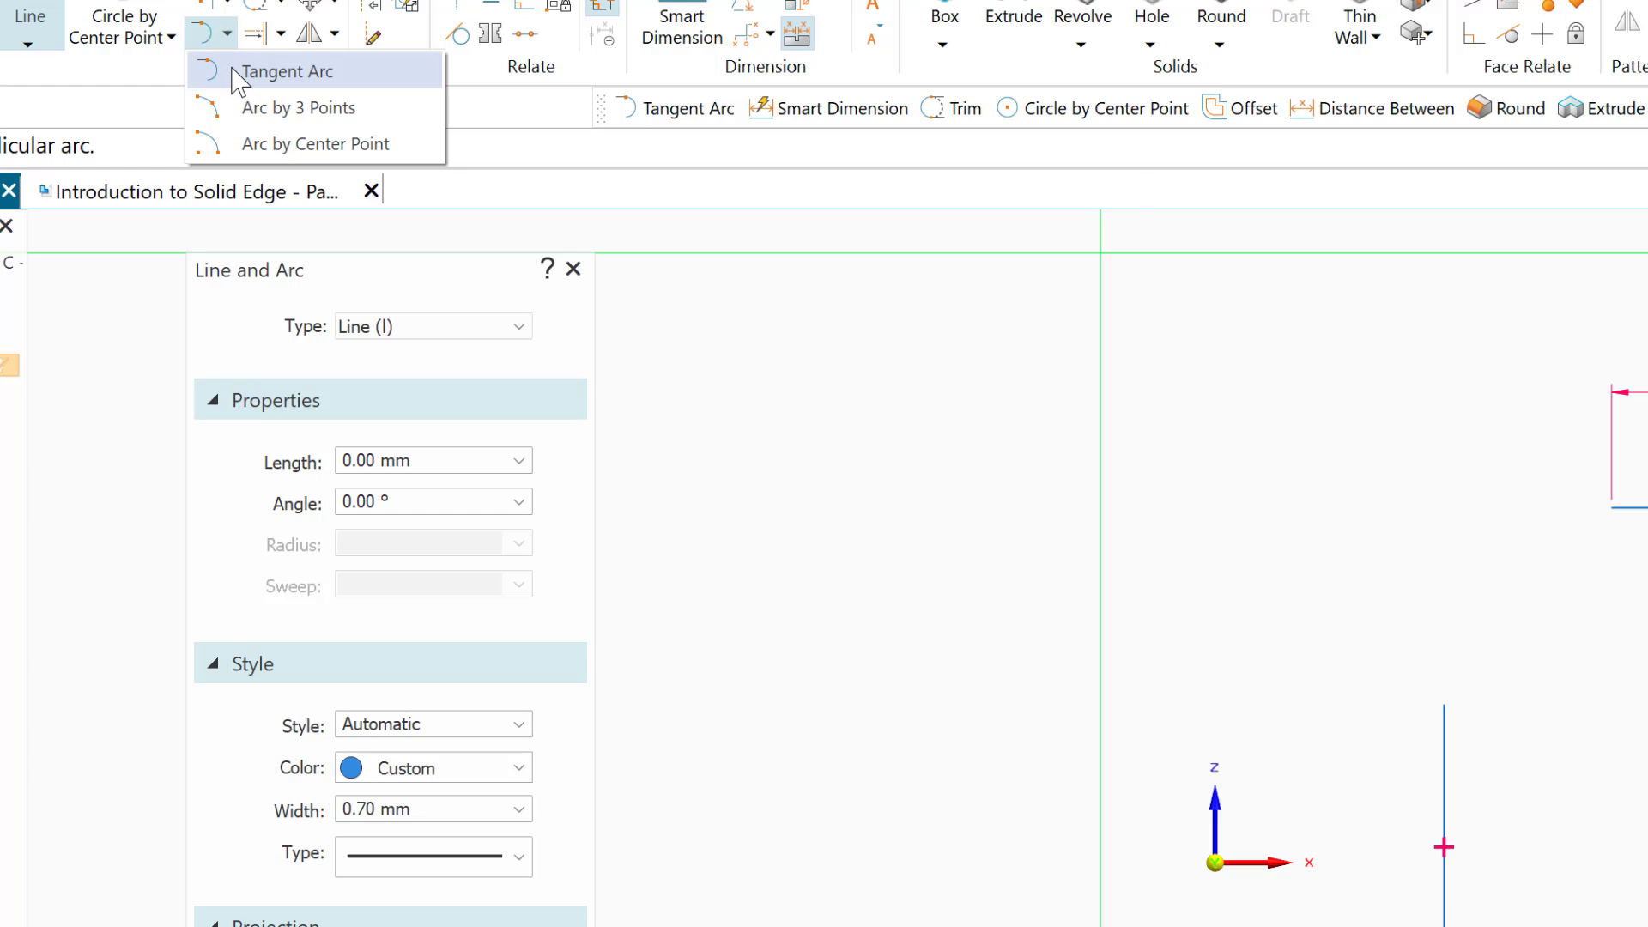
pyautogui.click(220, 71)
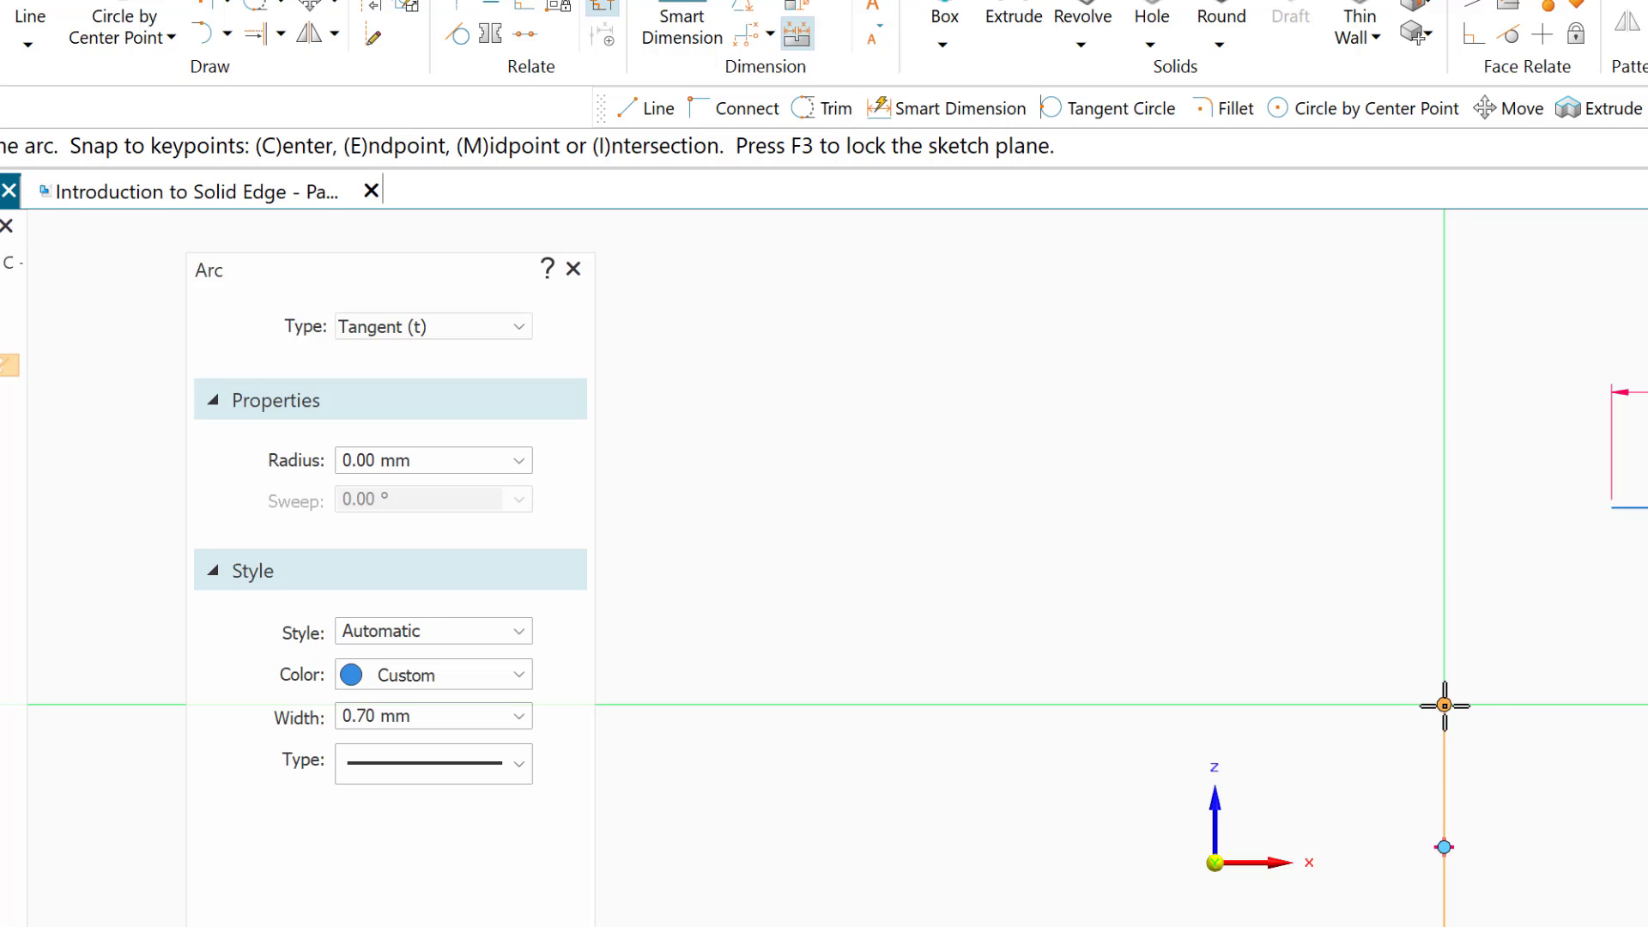
pyautogui.click(1444, 704)
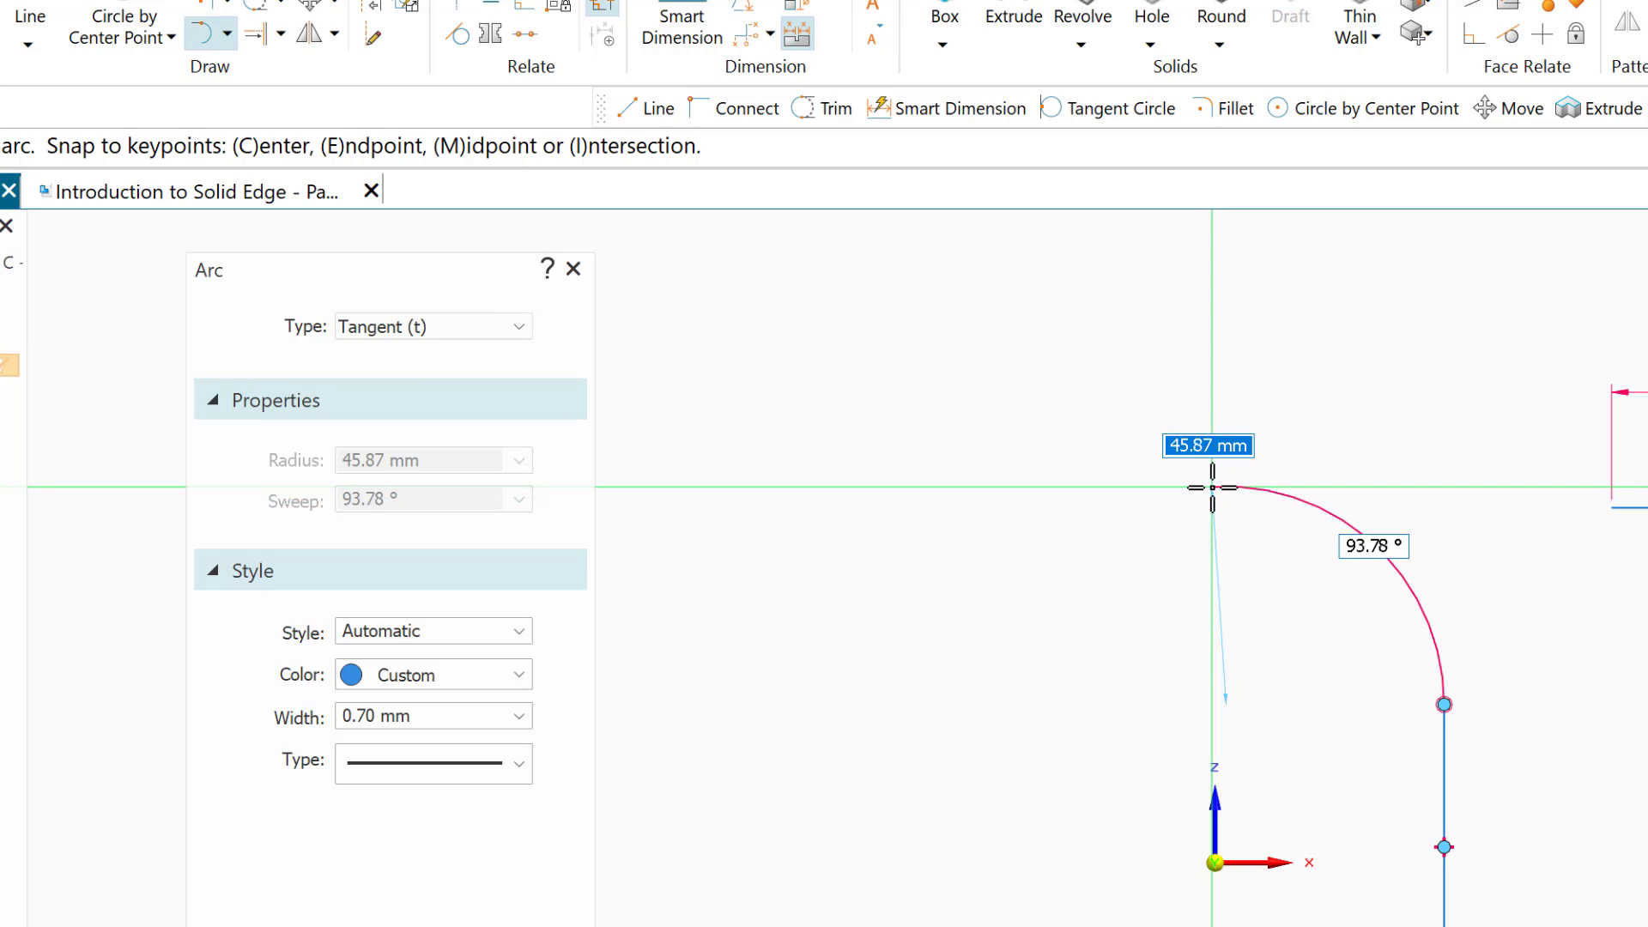
pyautogui.write('40')
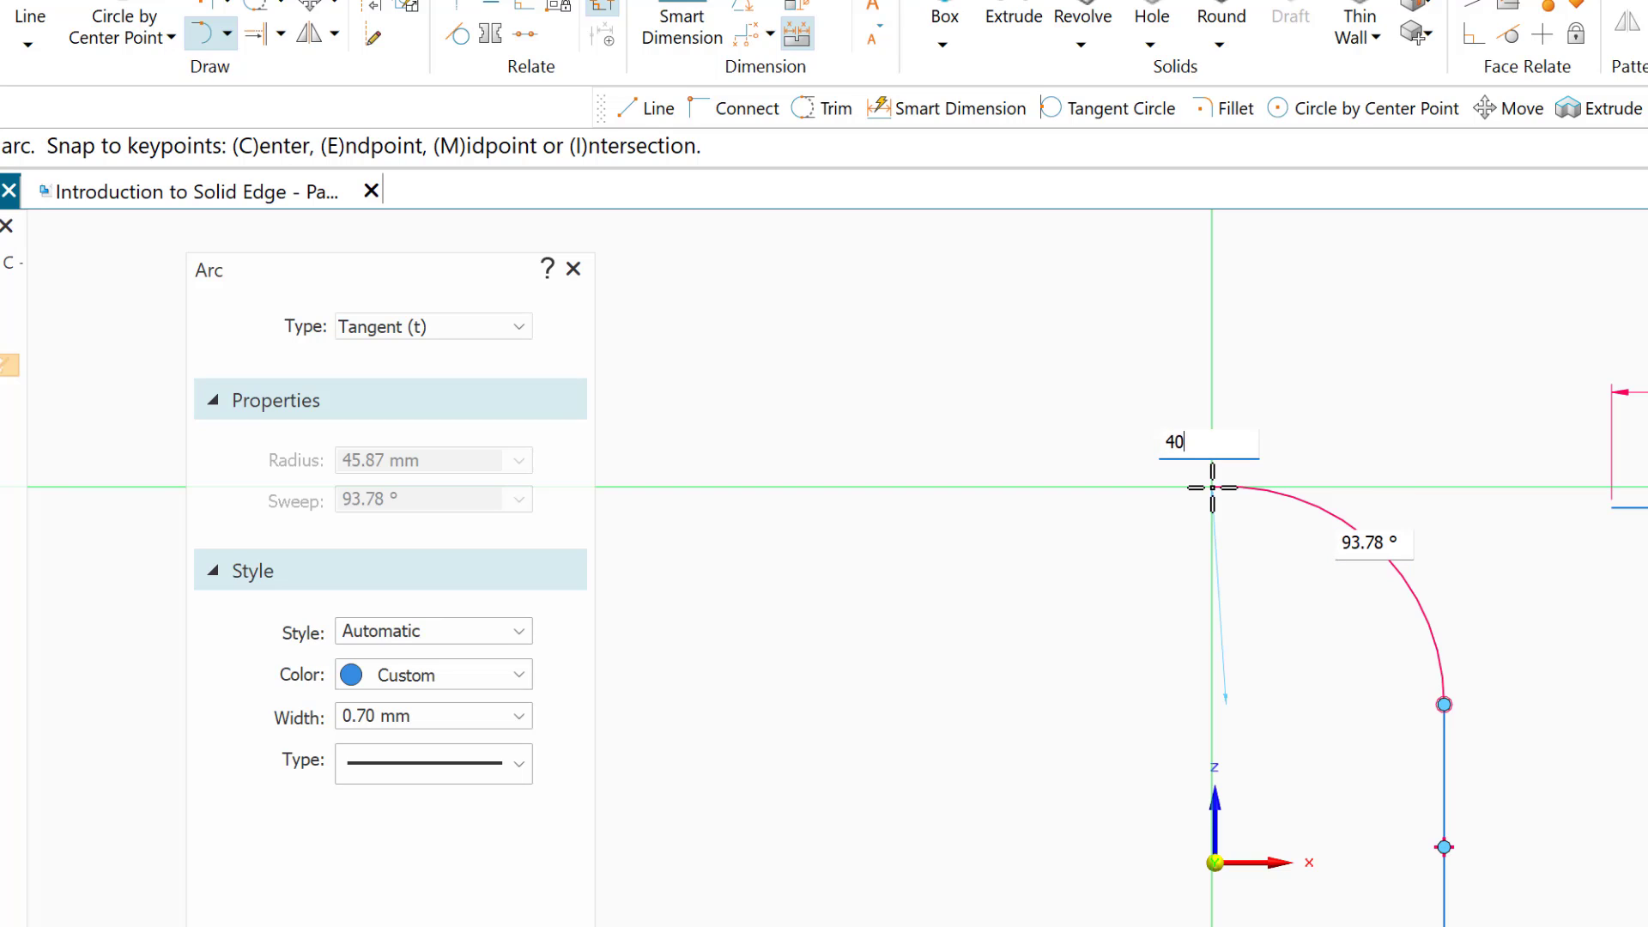
pyautogui.press('Tab')
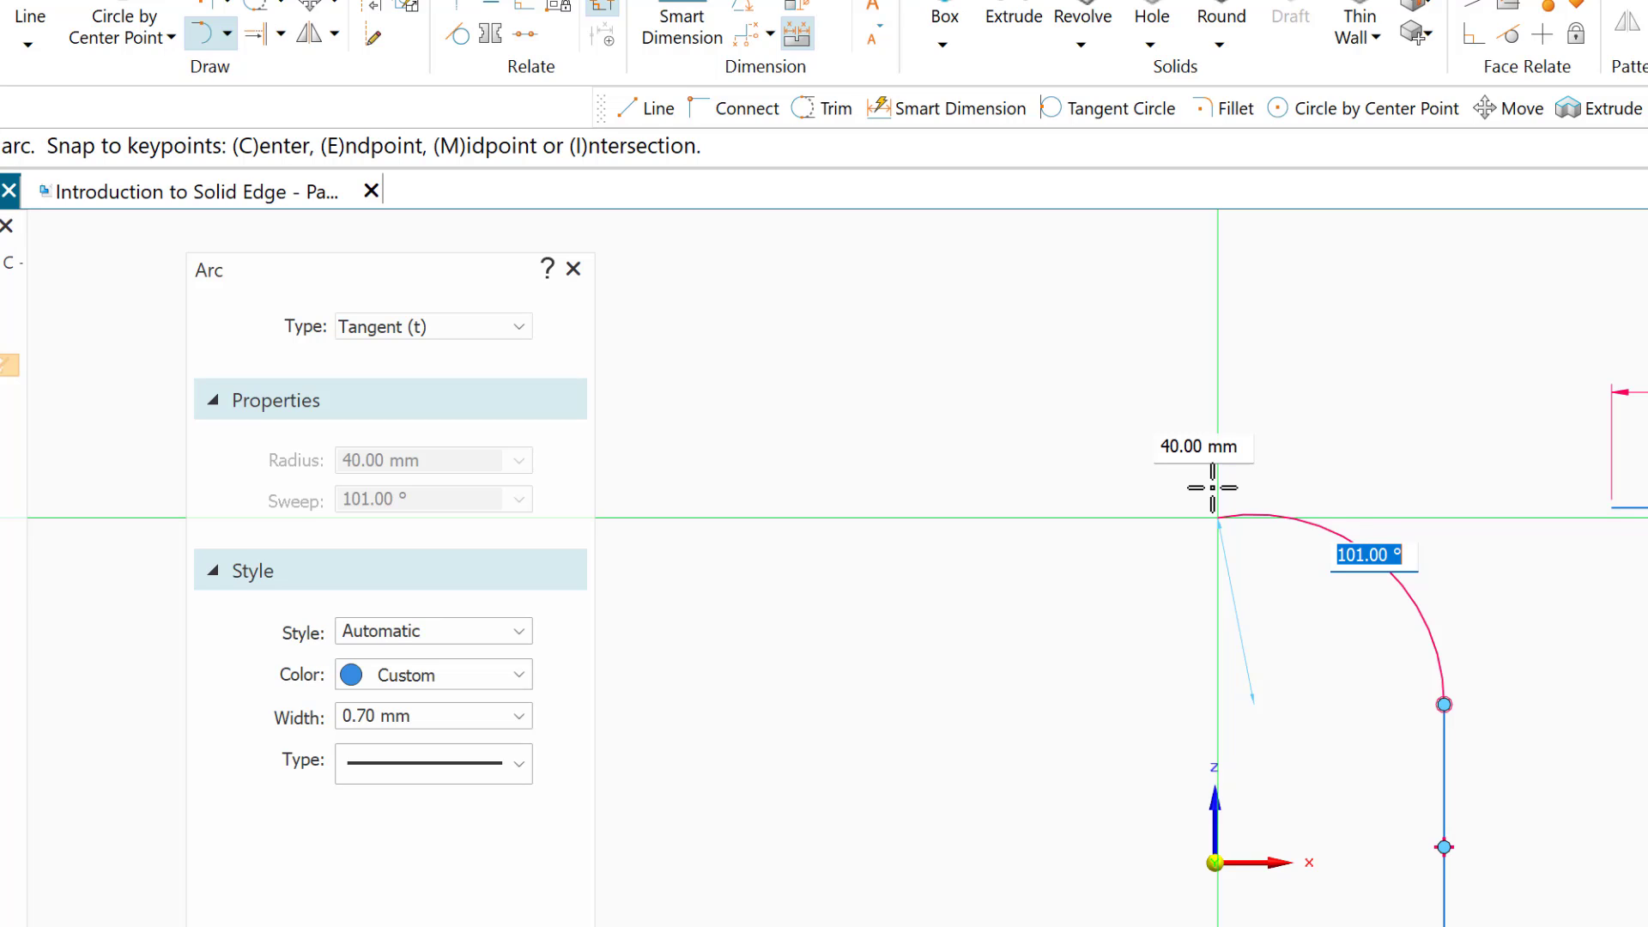
pyautogui.write('9')
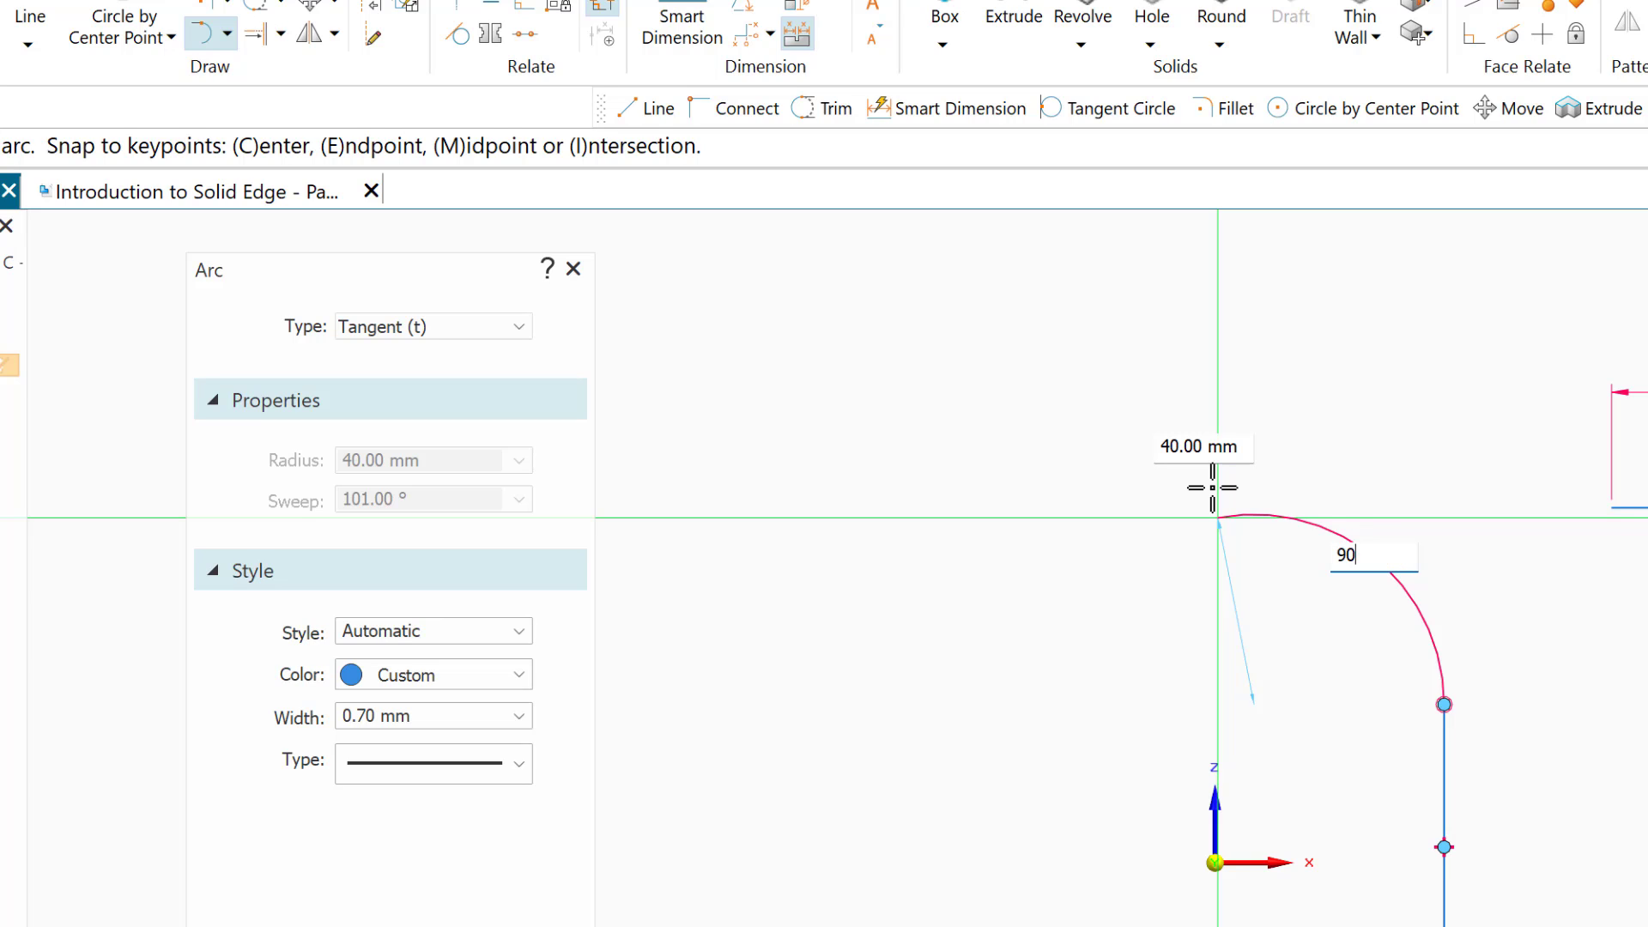
pyautogui.write('0')
pyautogui.press('Tab')
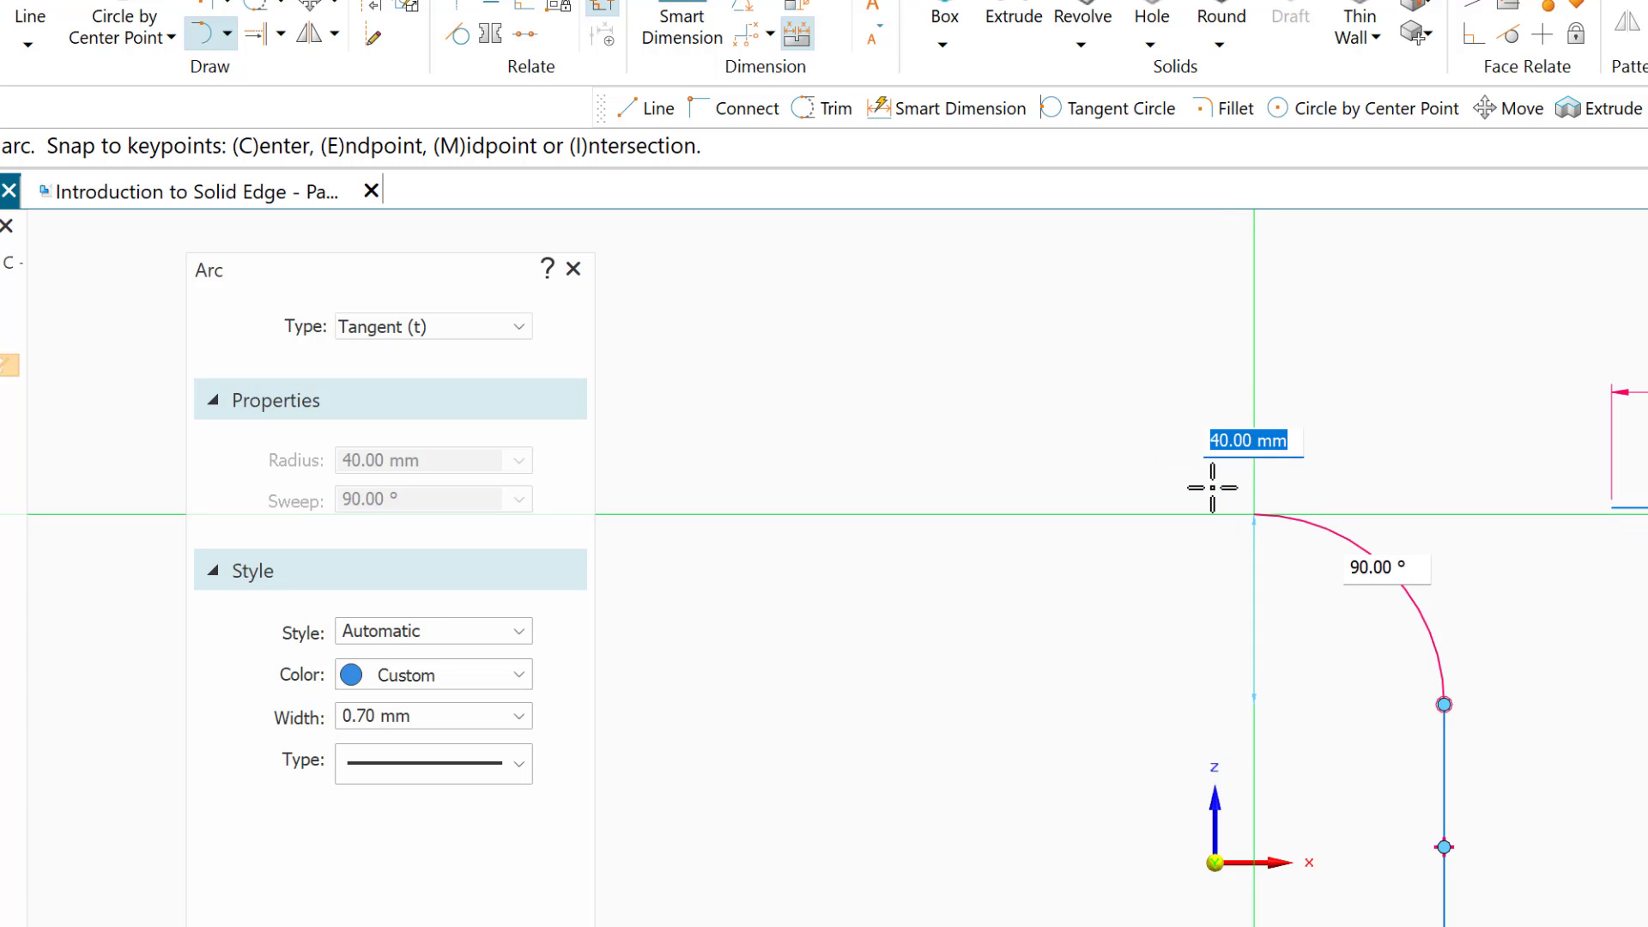
pyautogui.press('Return')
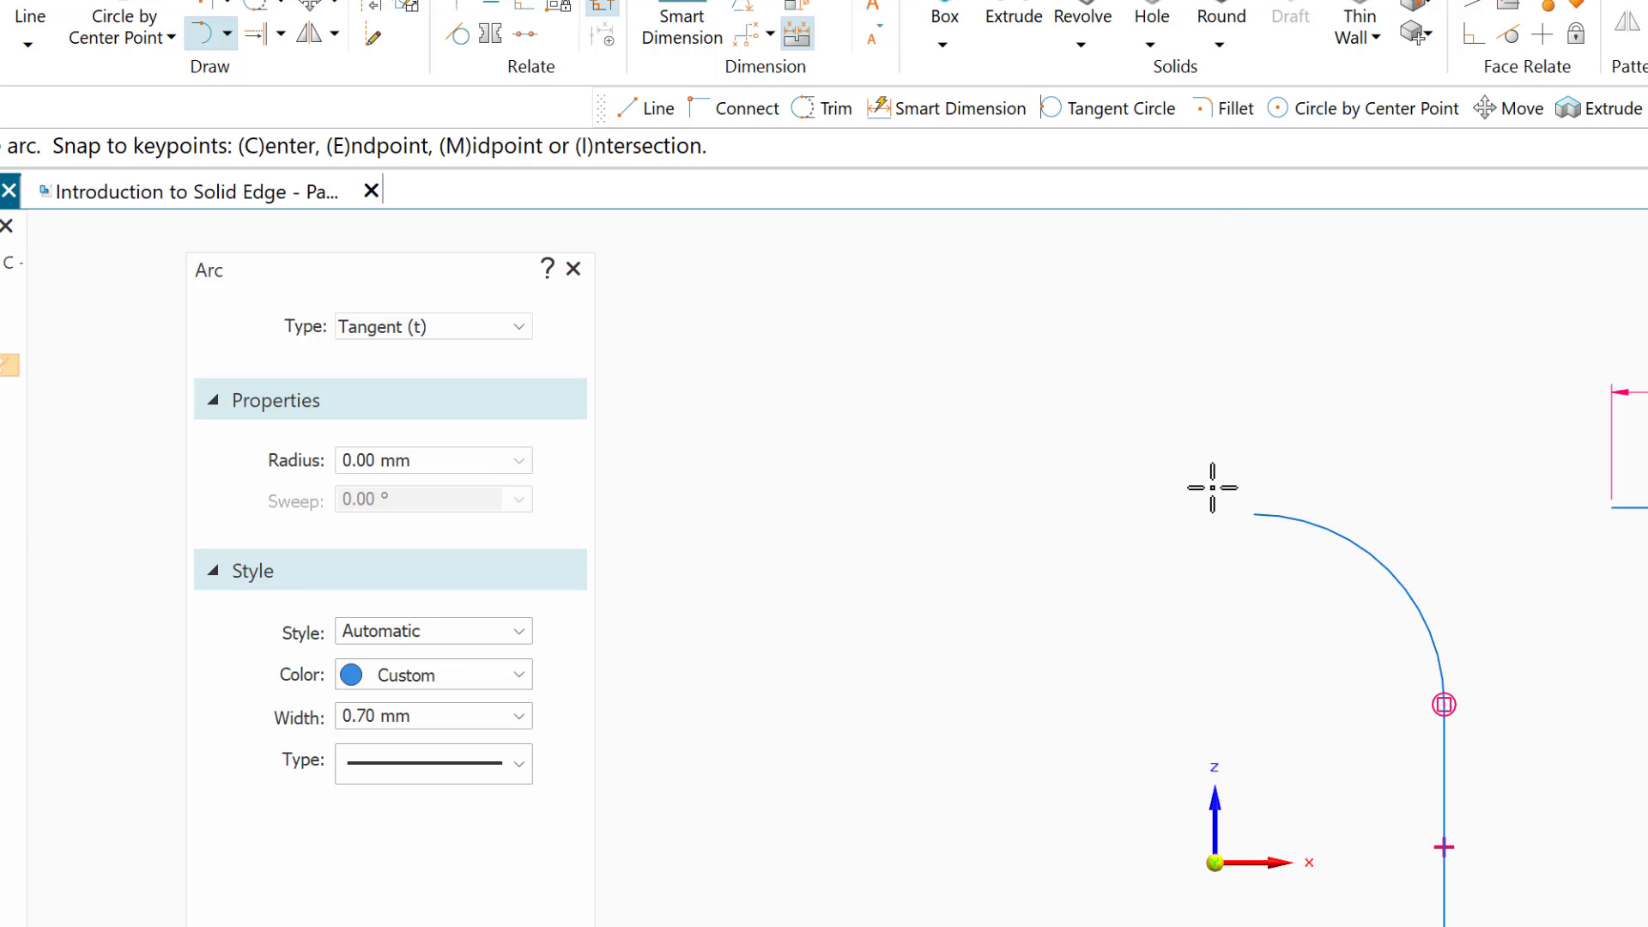
# Step: Draw a 60 mm horizontal line at 180° from the tangent arc's free end toward the left, ending the chain after this segment
pyautogui.click(30, 3)
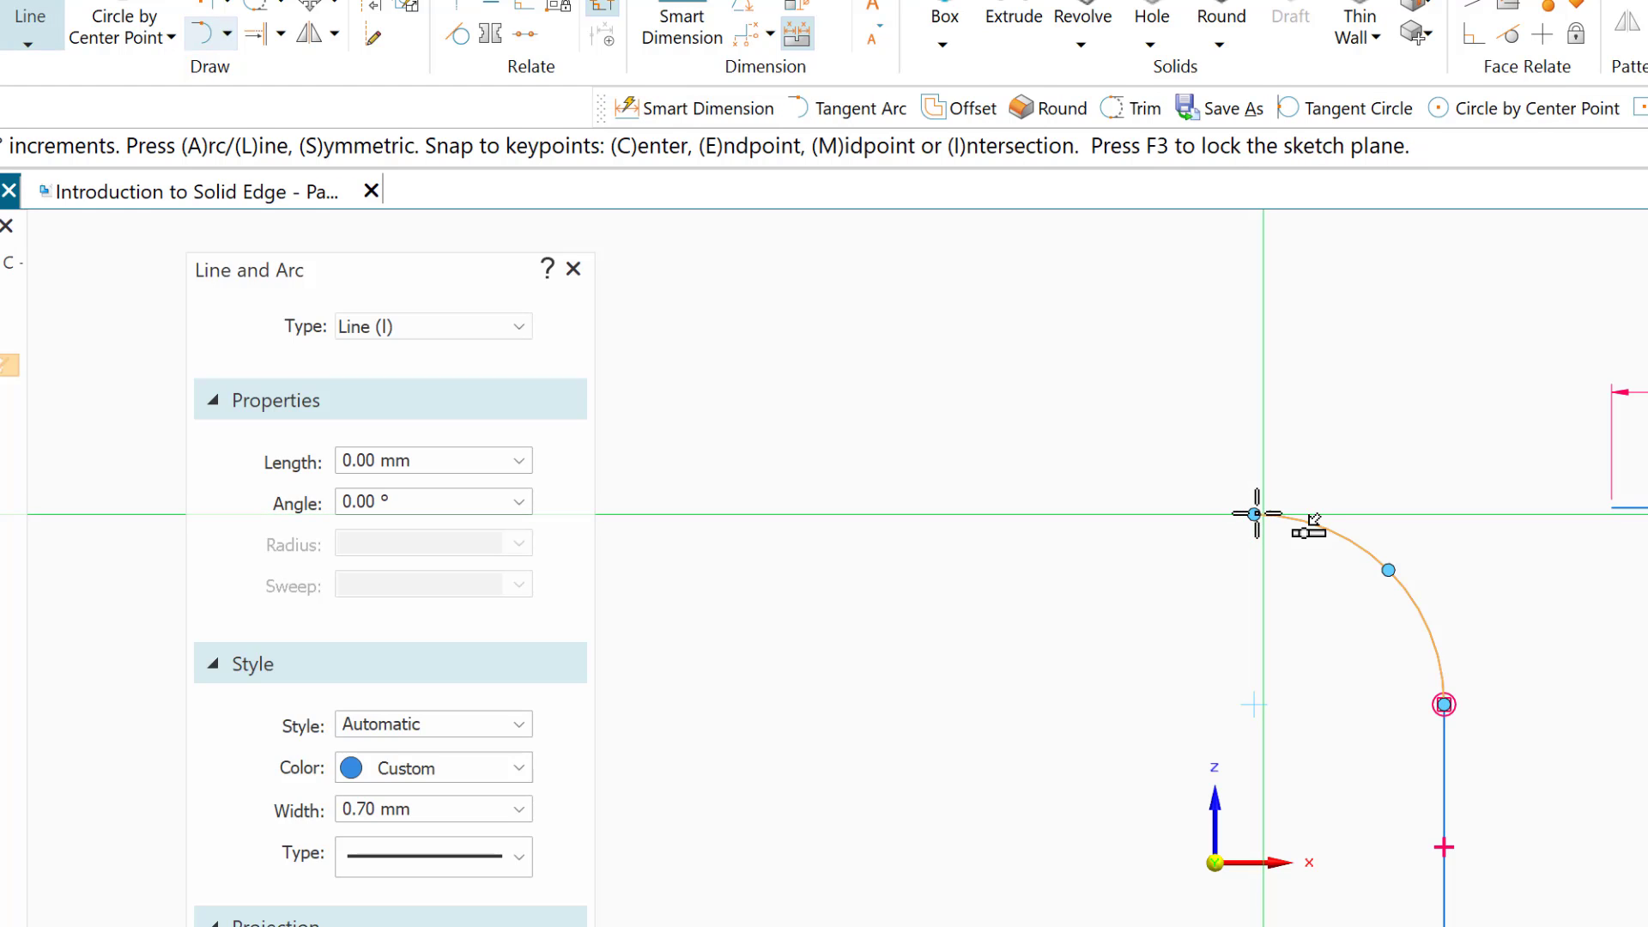
pyautogui.click(1254, 514)
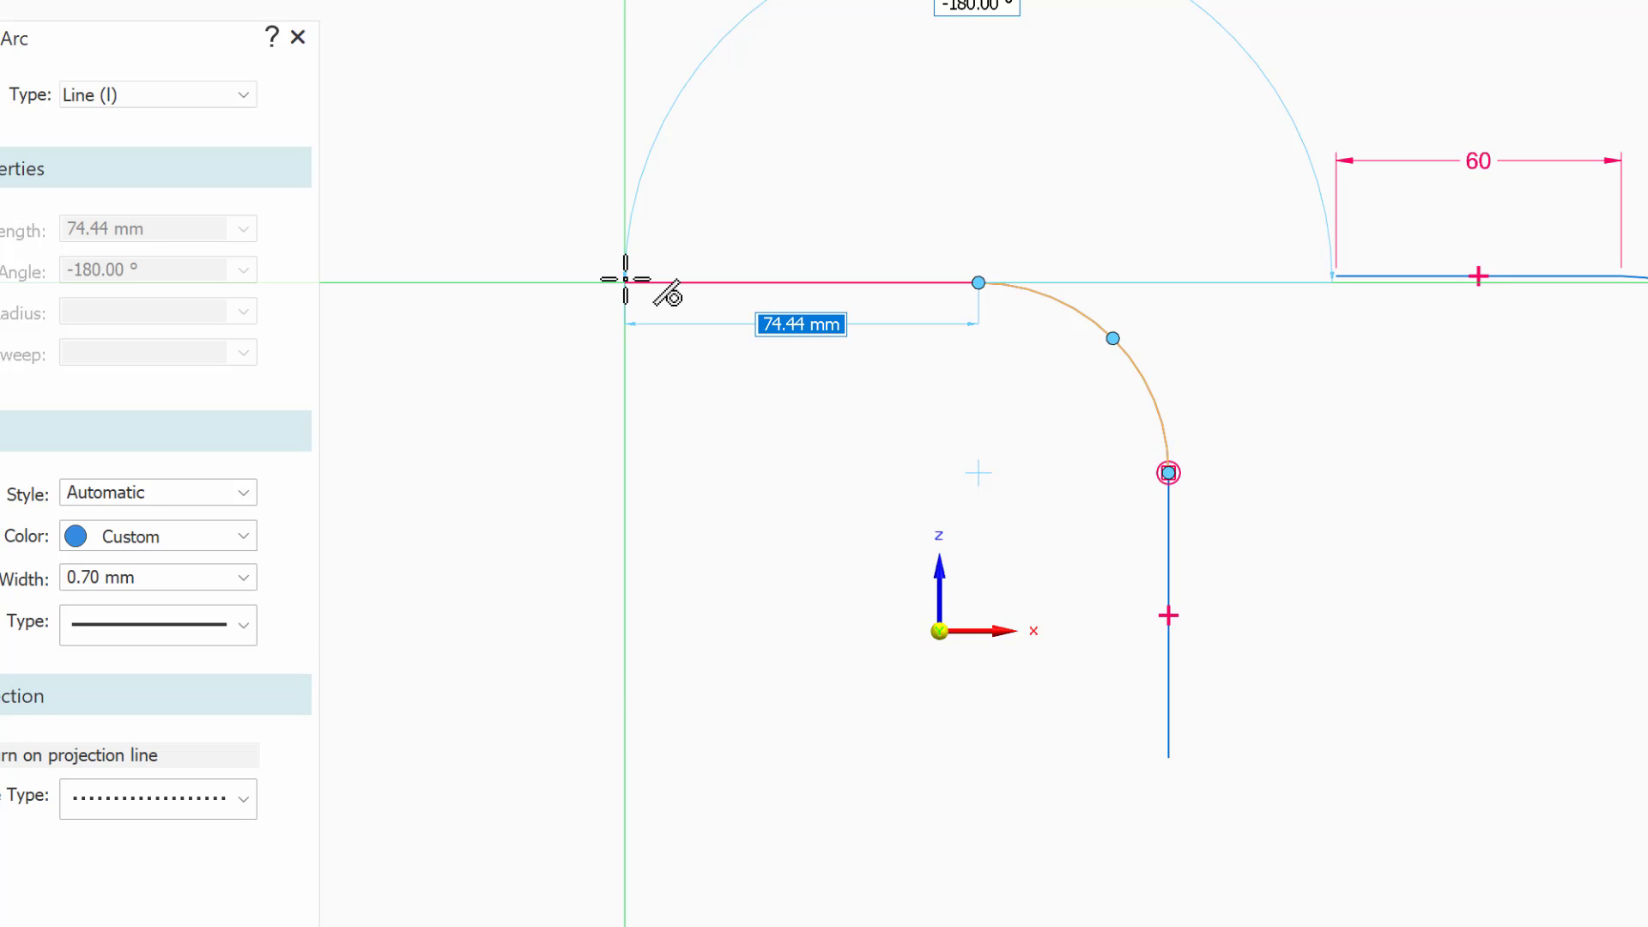
pyautogui.write('60')
pyautogui.press('Return')
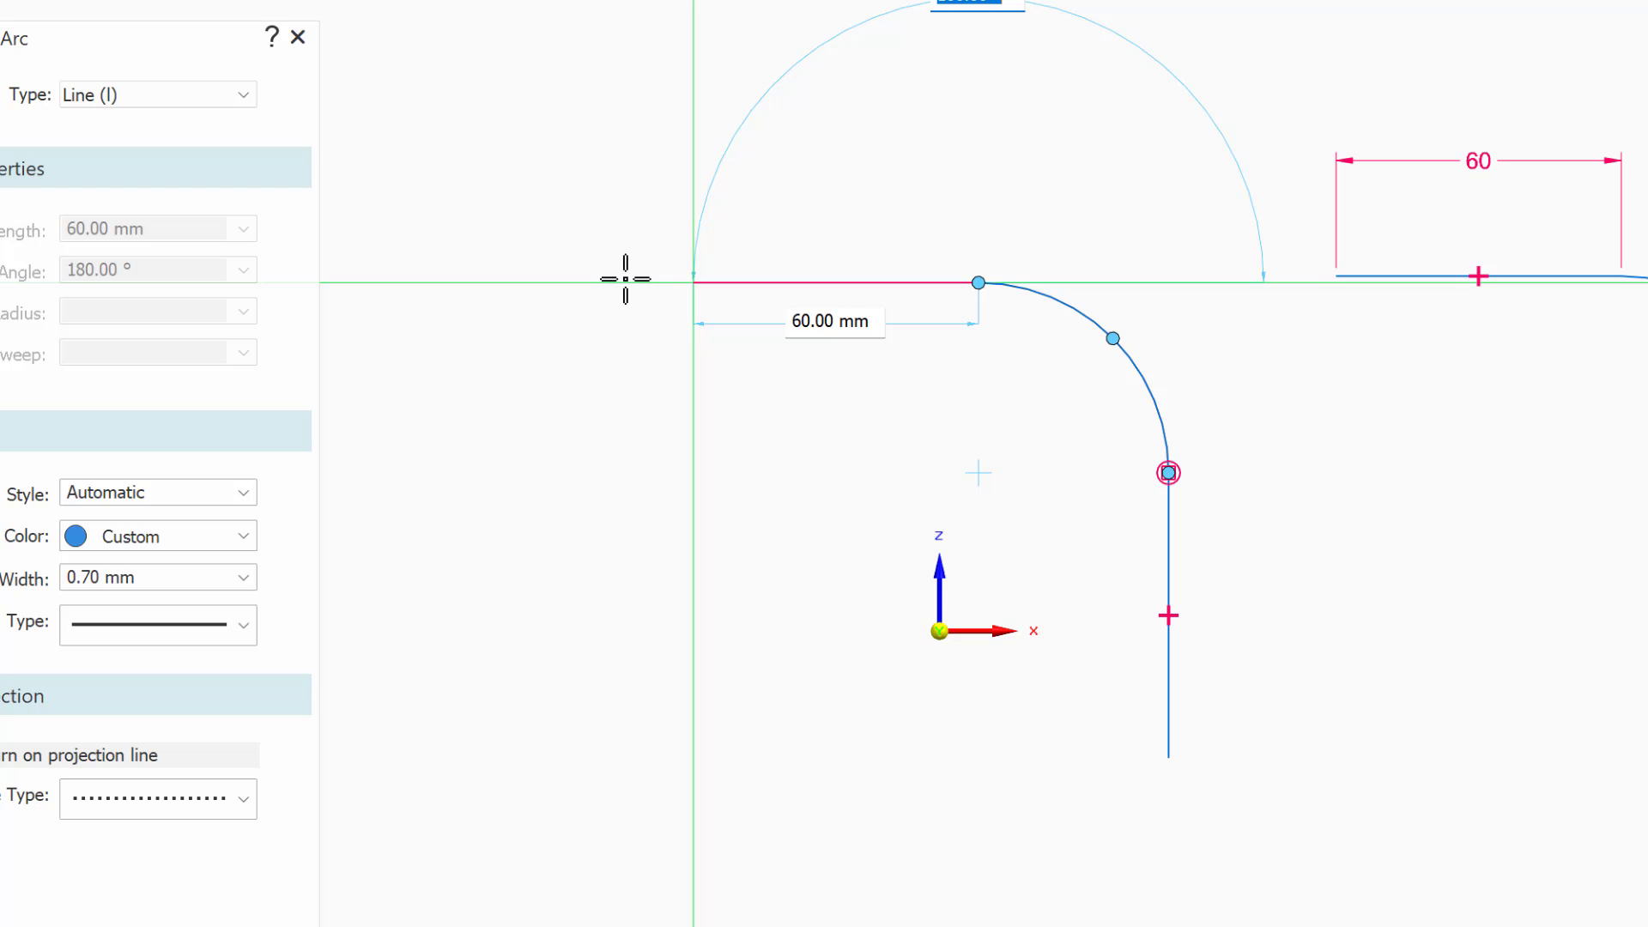
pyautogui.click(624, 279)
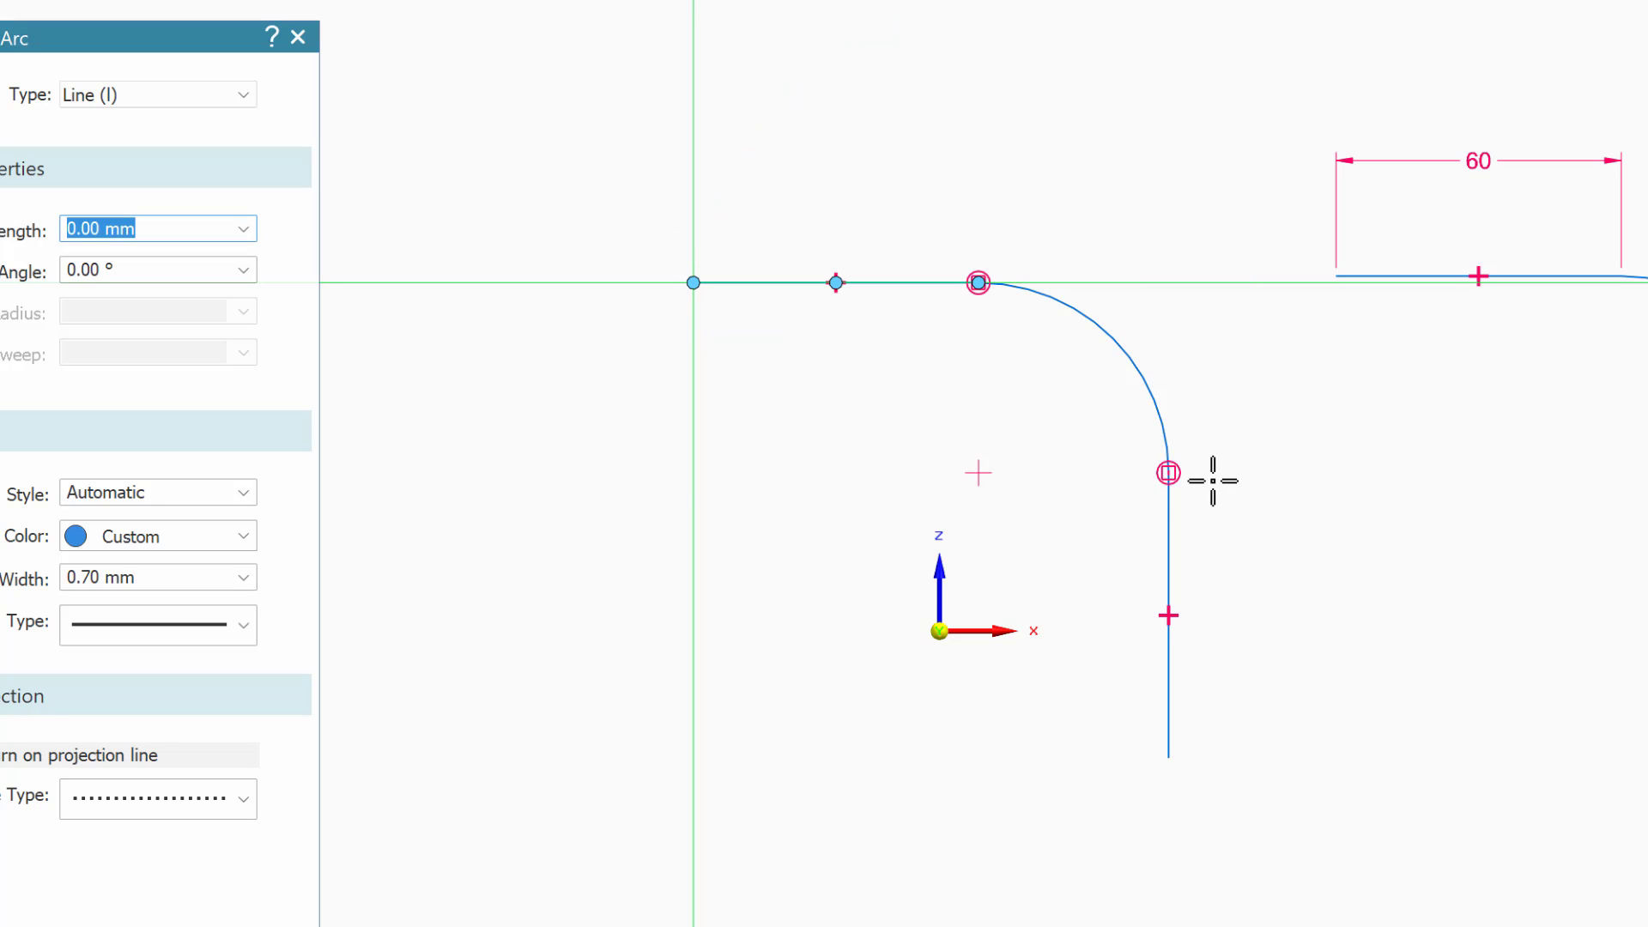
pyautogui.click(694, 282)
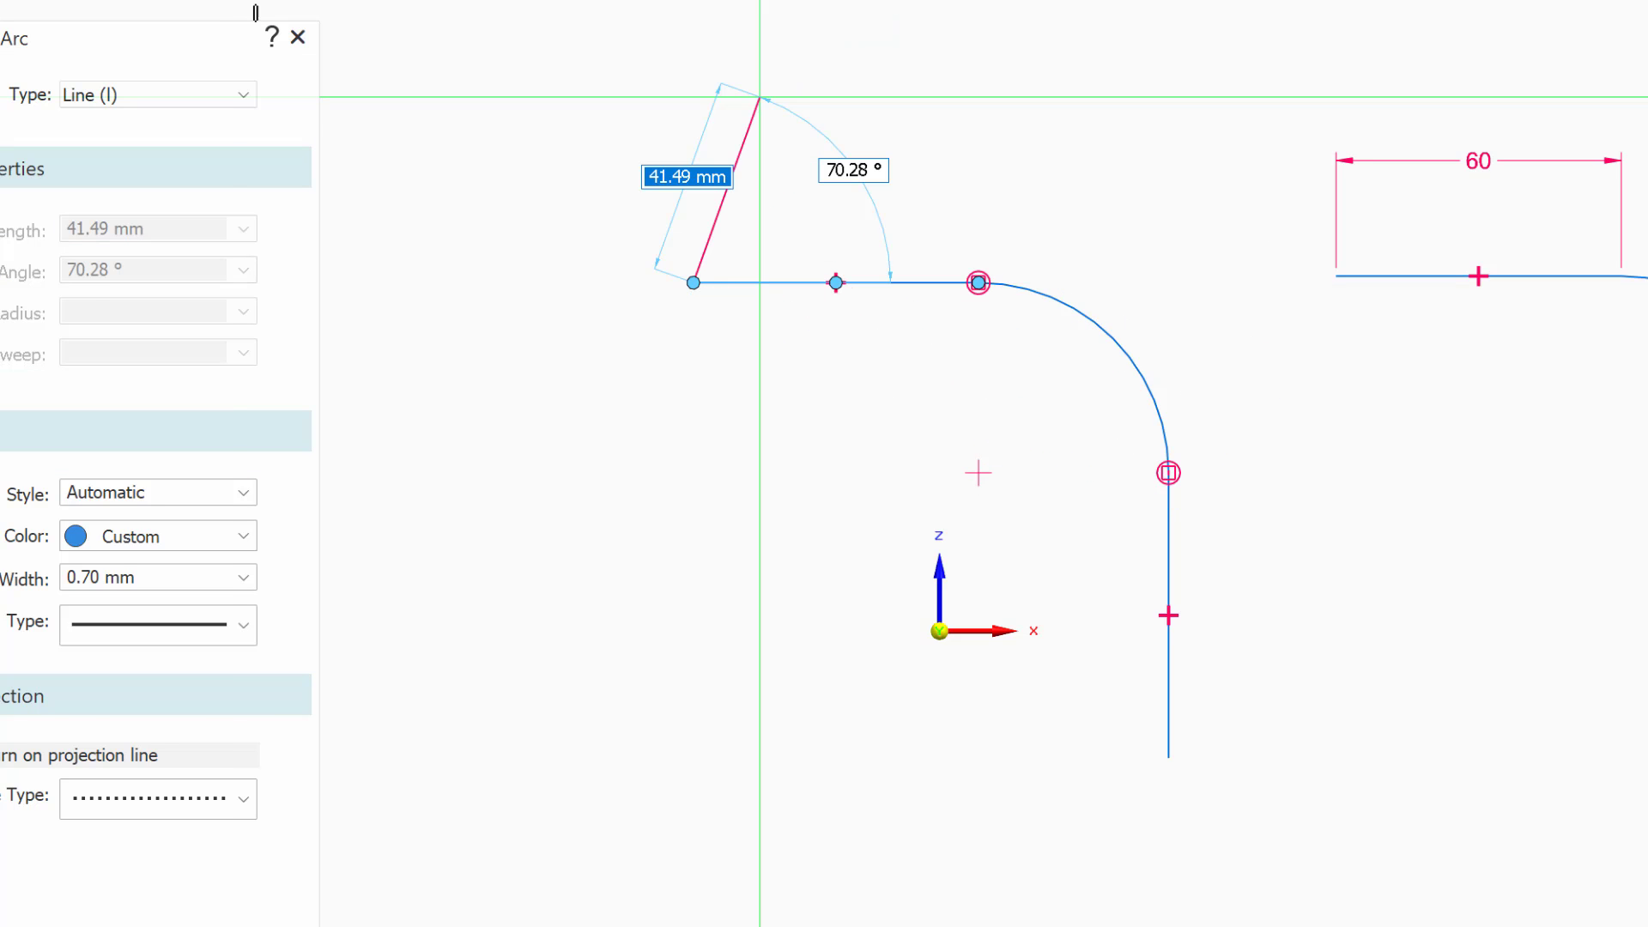
pyautogui.press('Escape')
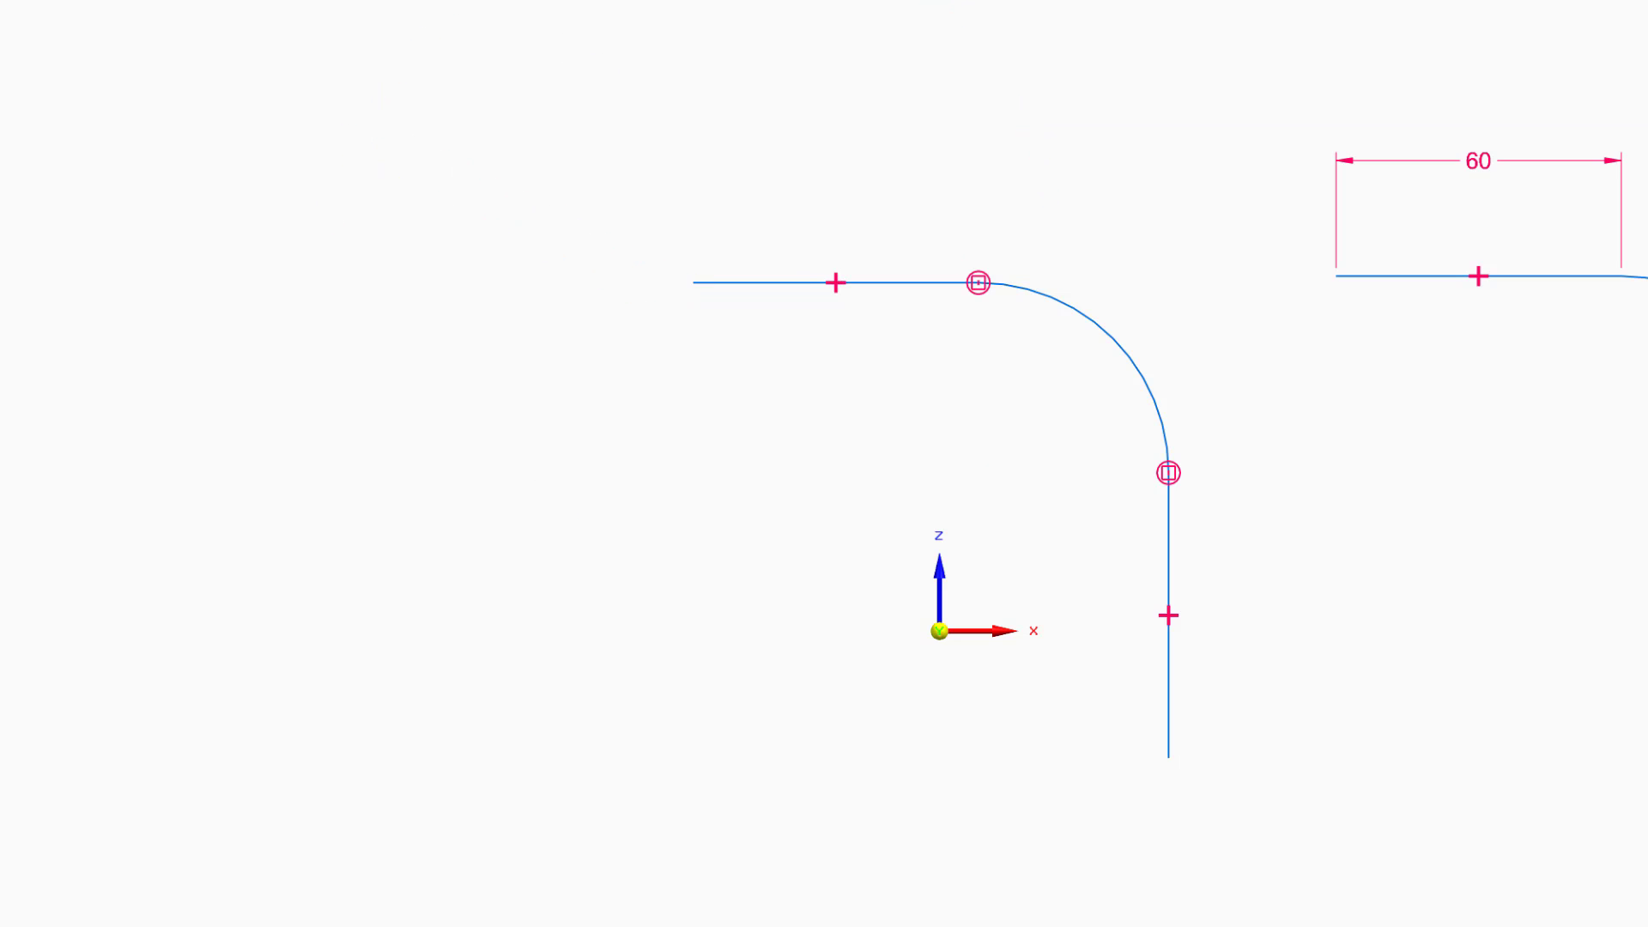
# Step: Dimension the new profile's vertical line length, tangent arc radius and horizontal line length with Smart Dimension
pyautogui.press('d')
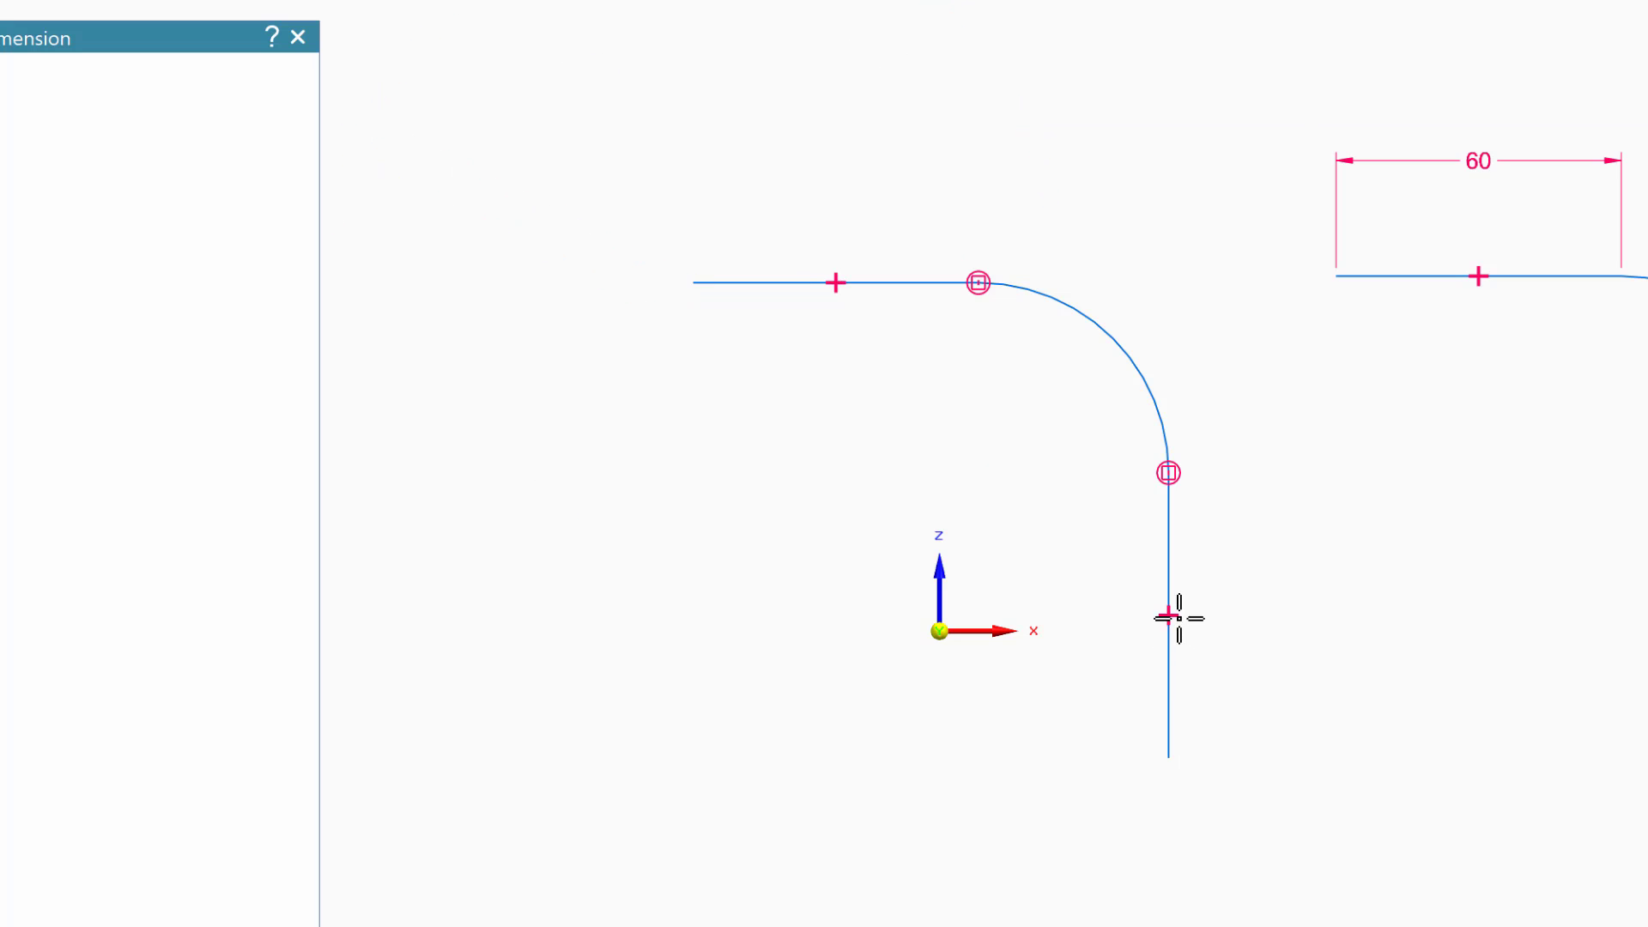
pyautogui.click(1169, 672)
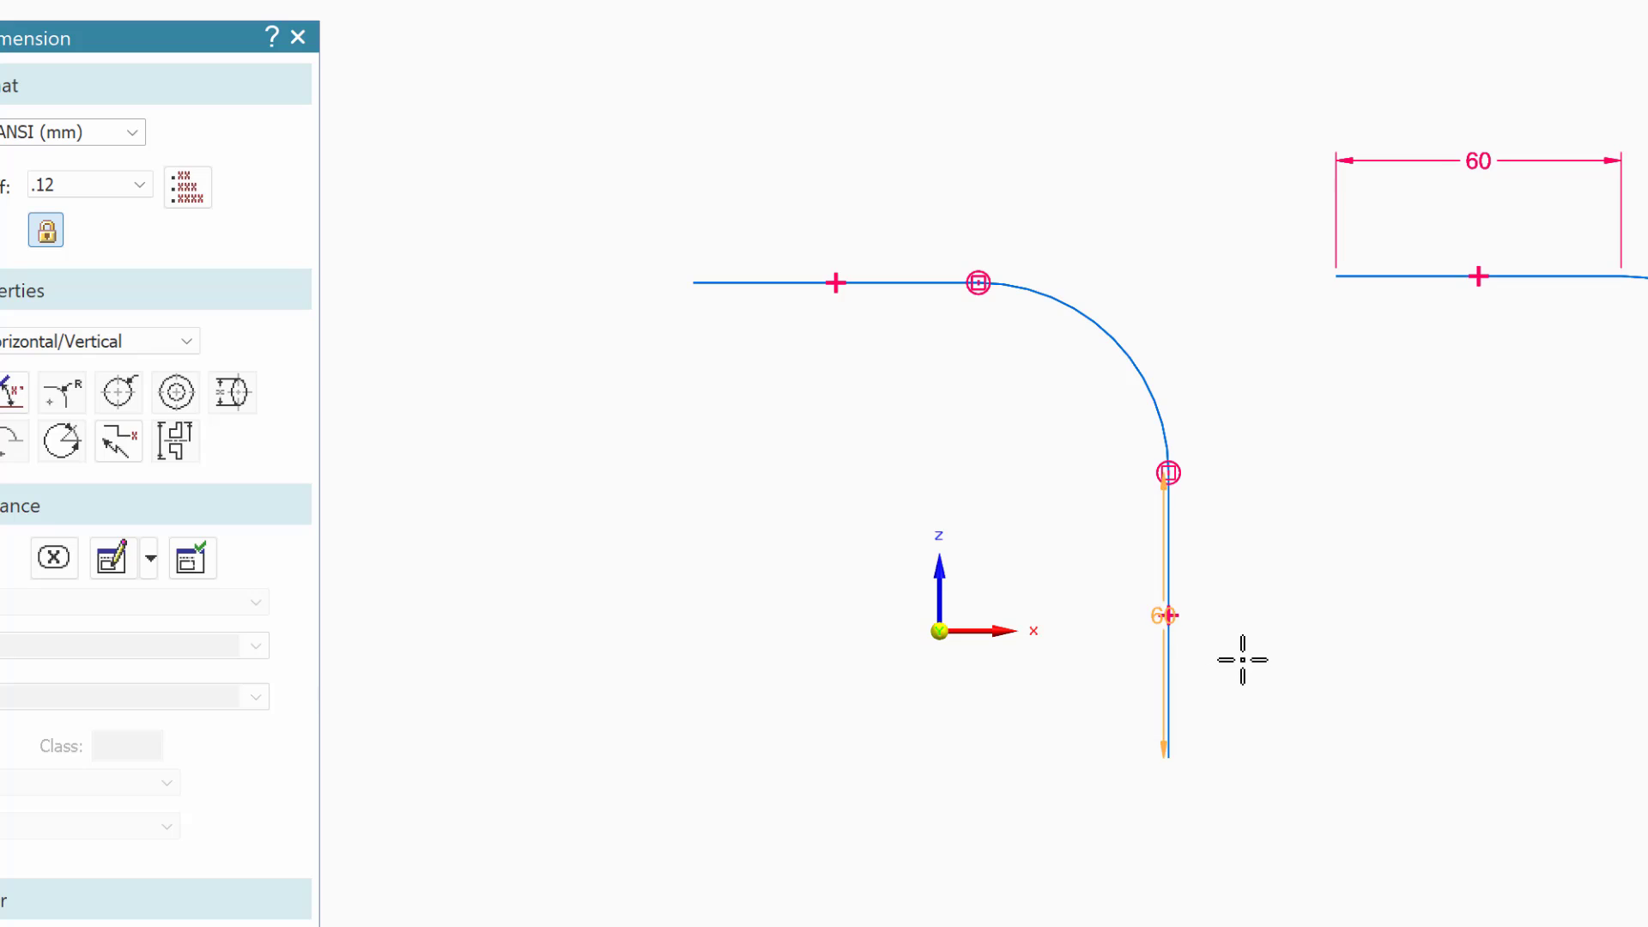
pyautogui.click(1255, 634)
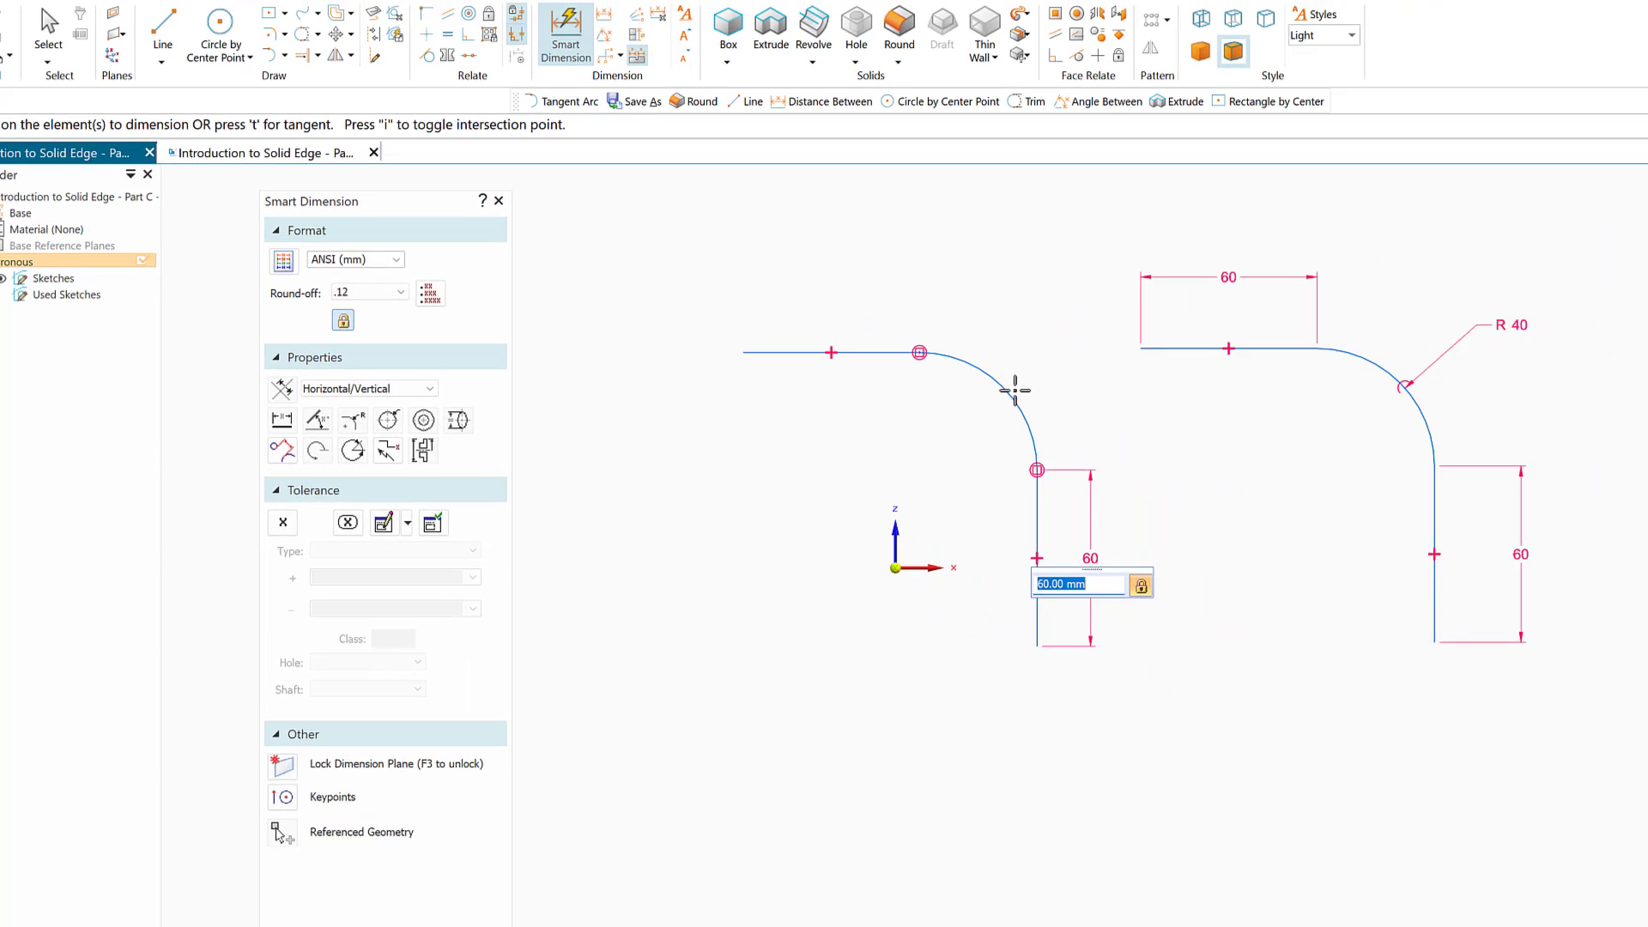
pyautogui.click(1127, 349)
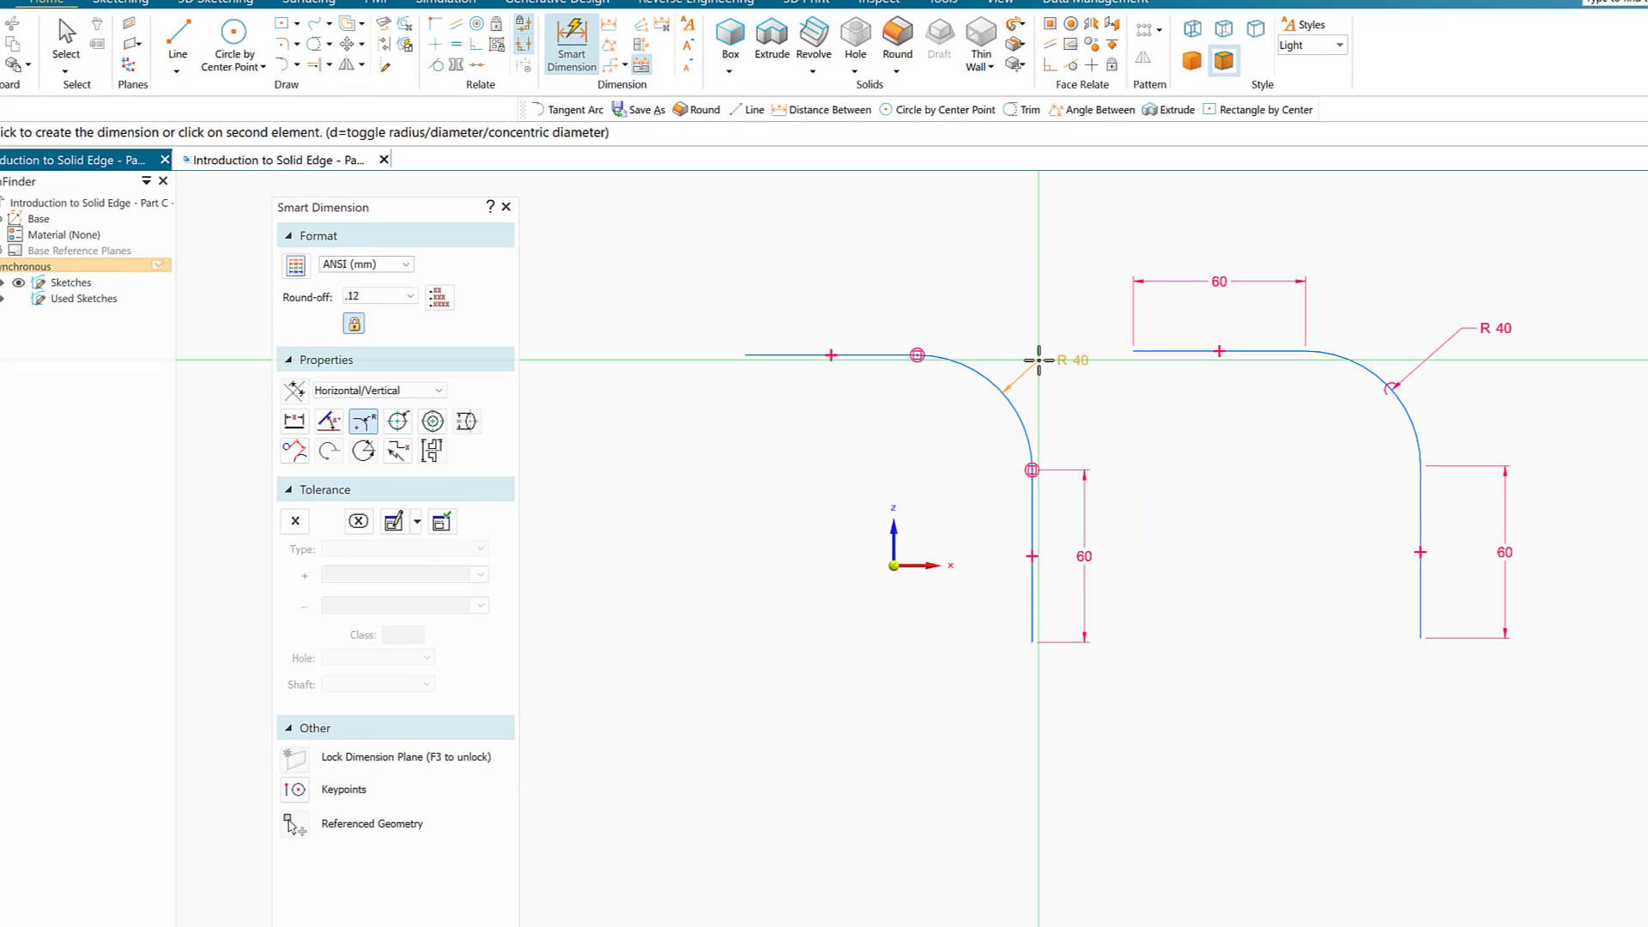
pyautogui.click(1041, 357)
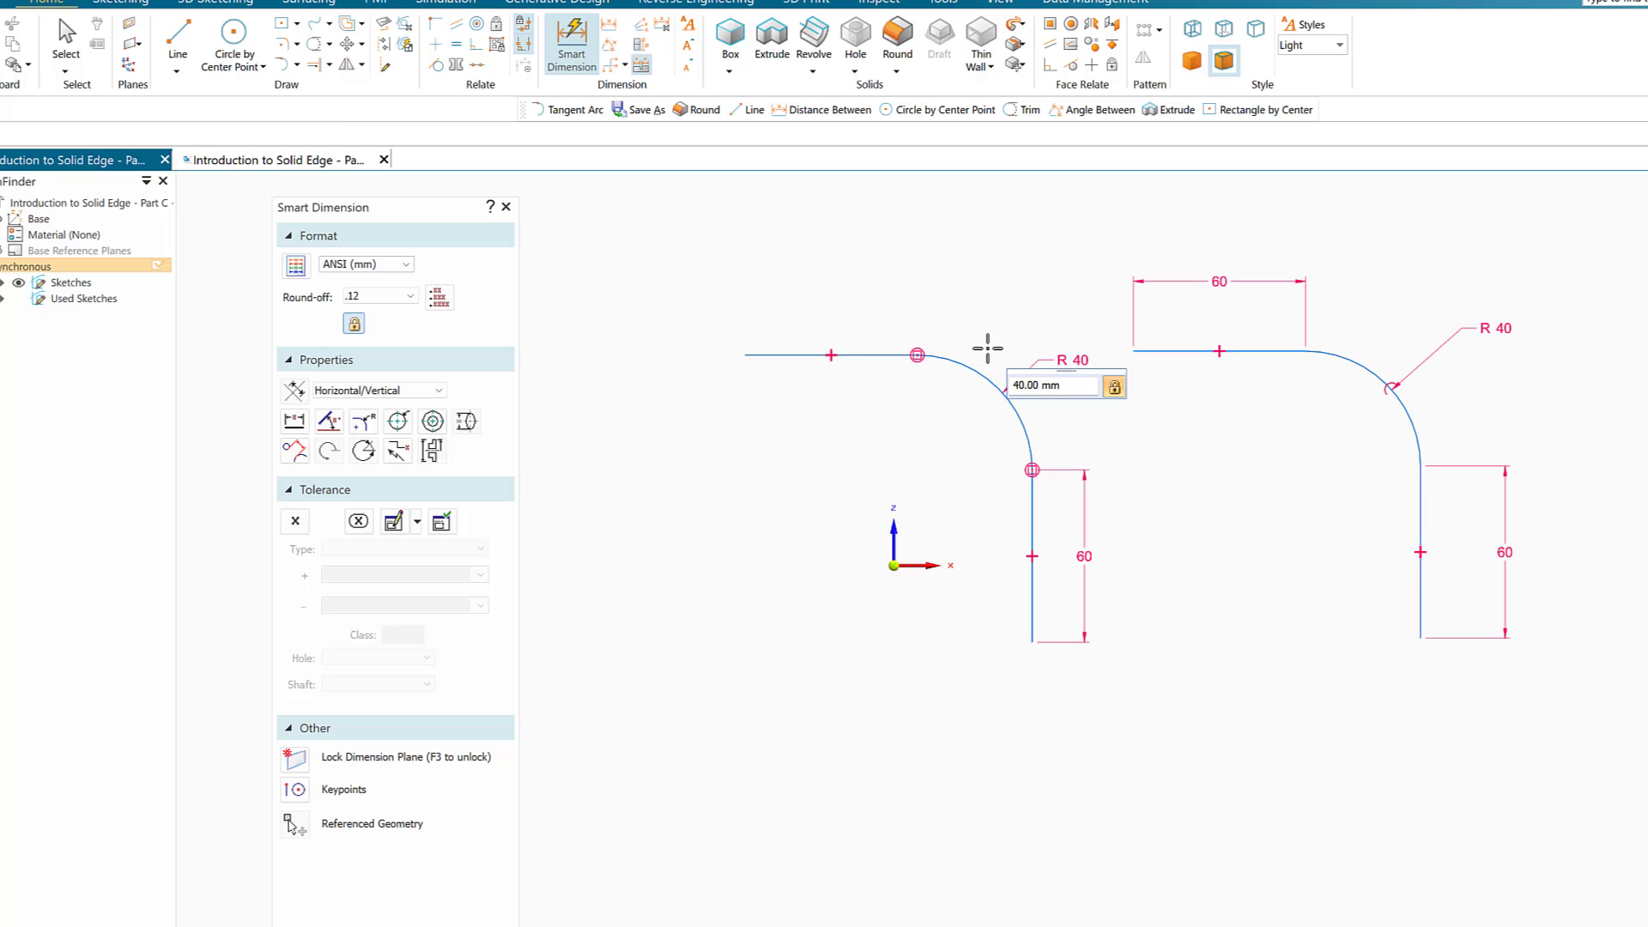
pyautogui.click(846, 354)
pyautogui.click(845, 268)
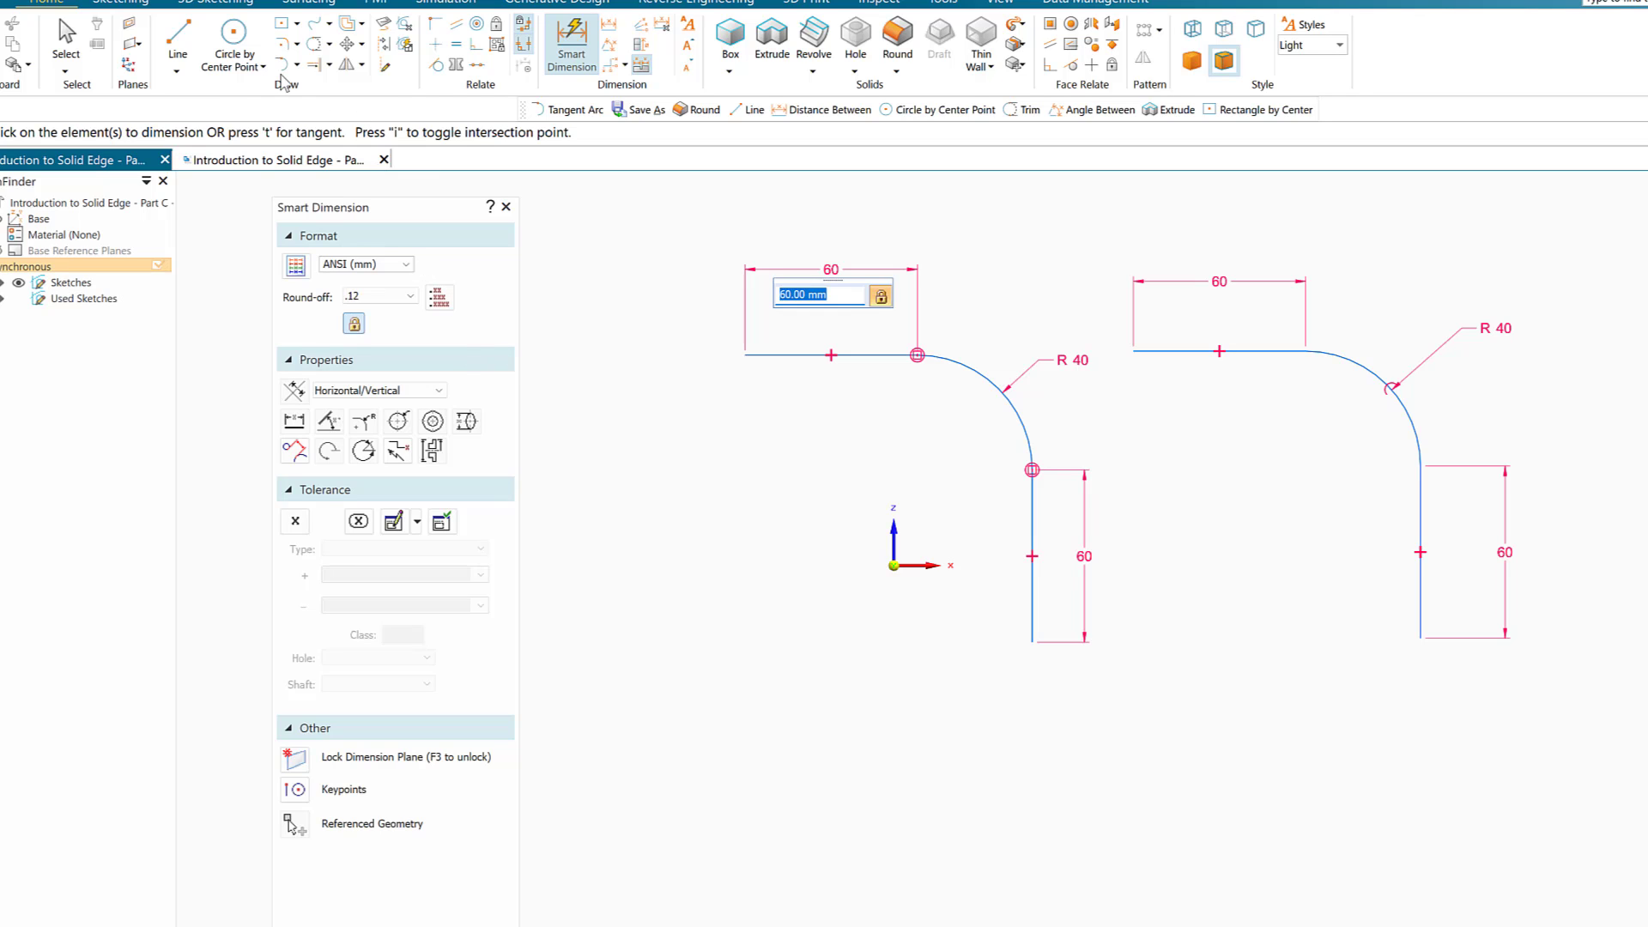
# Step: Draw a third 60 mm vertical line at 90° to the left of the tangent-arc profile, ending the chain after this segment
pyautogui.click(177, 38)
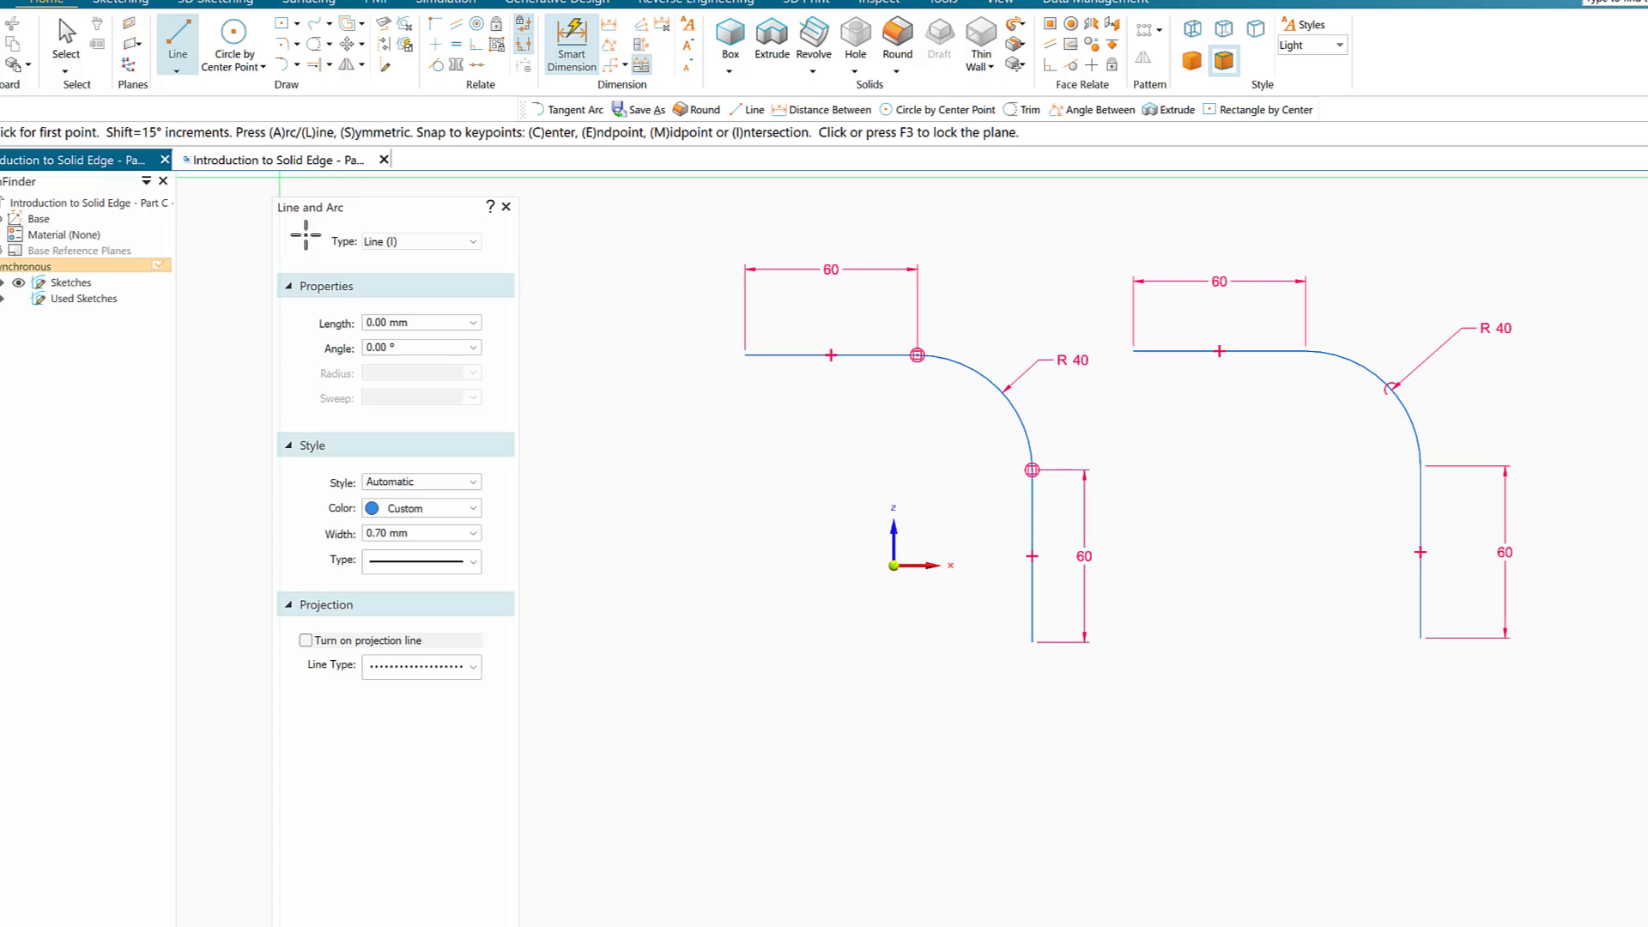
pyautogui.write('60')
pyautogui.press('Return')
pyautogui.click(380, 351)
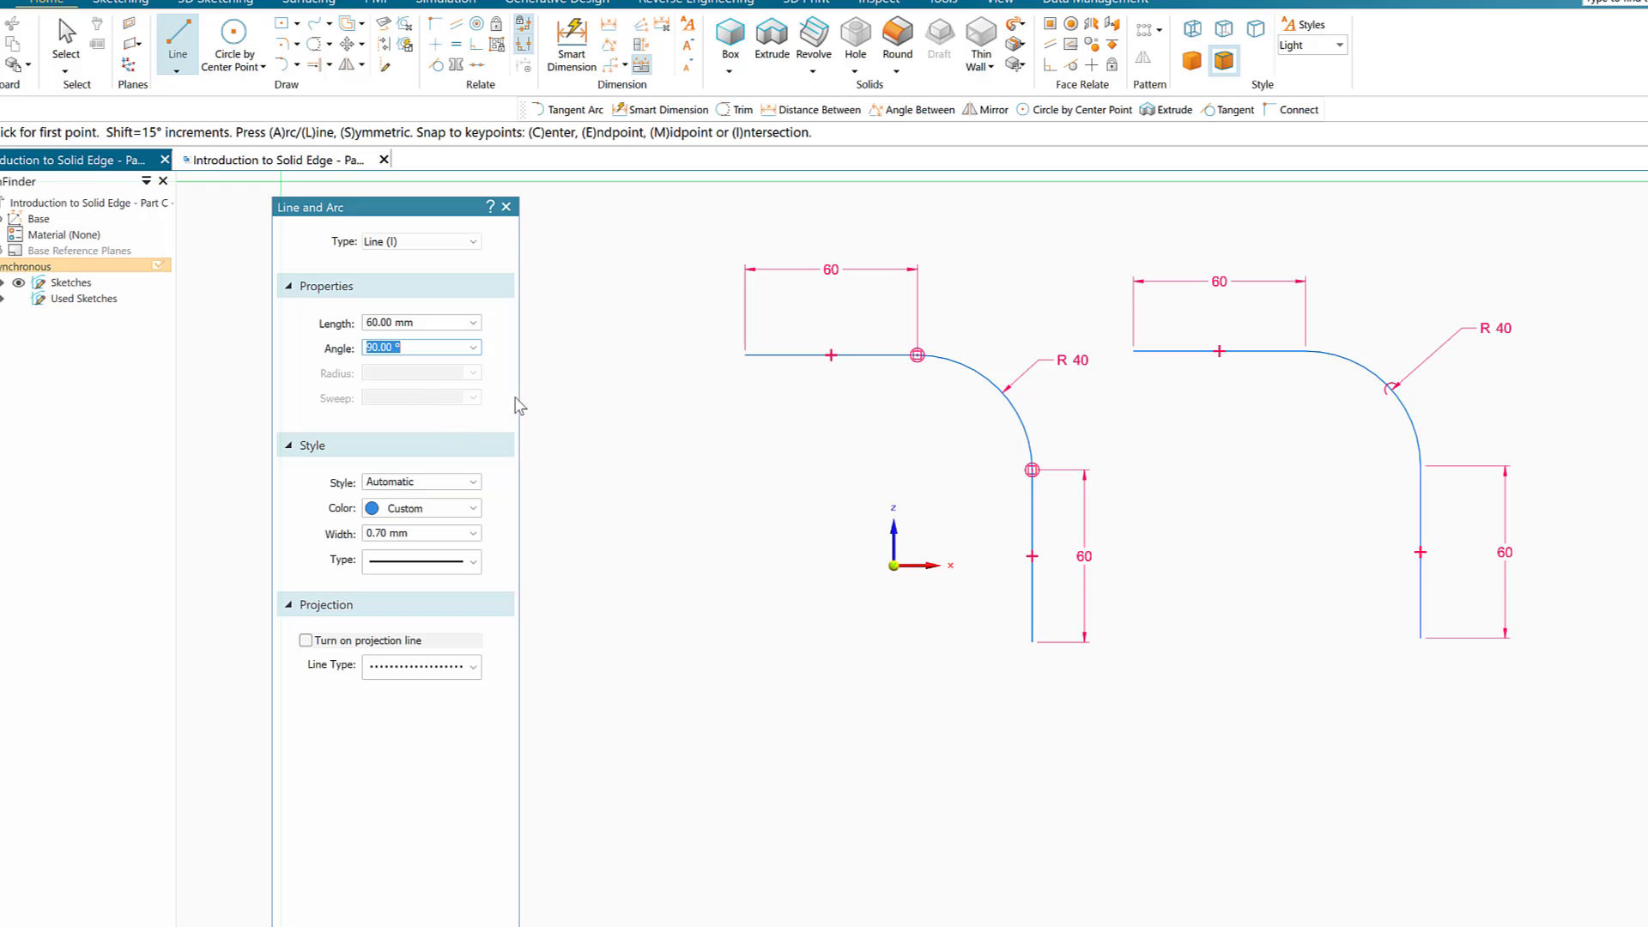
pyautogui.click(610, 639)
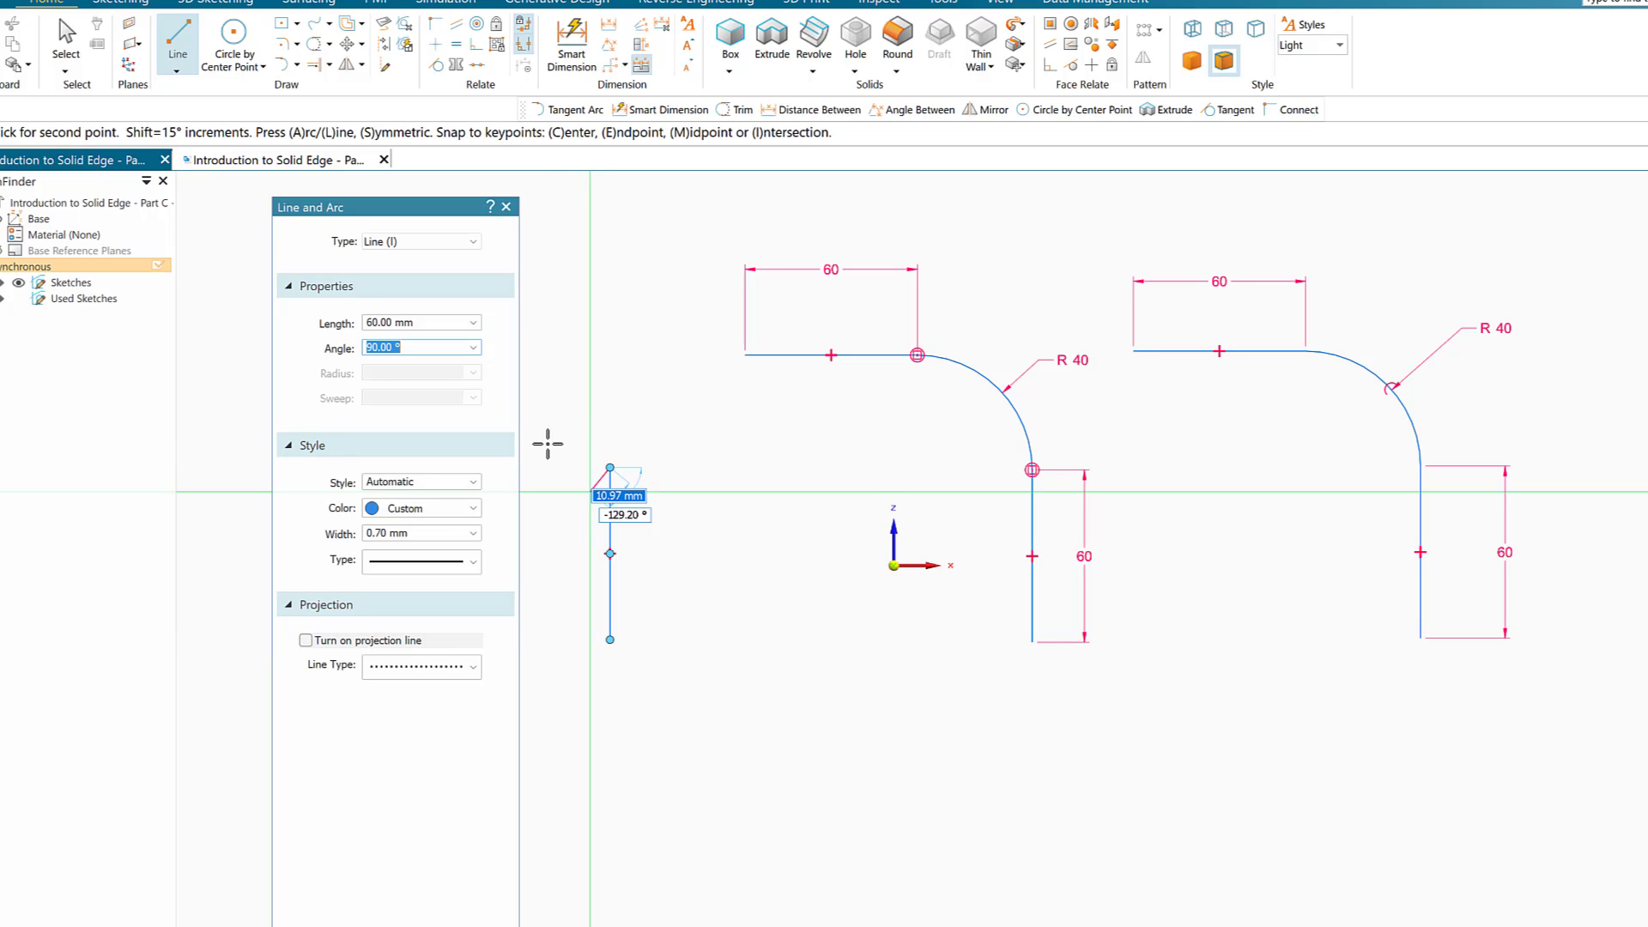
pyautogui.press('Escape')
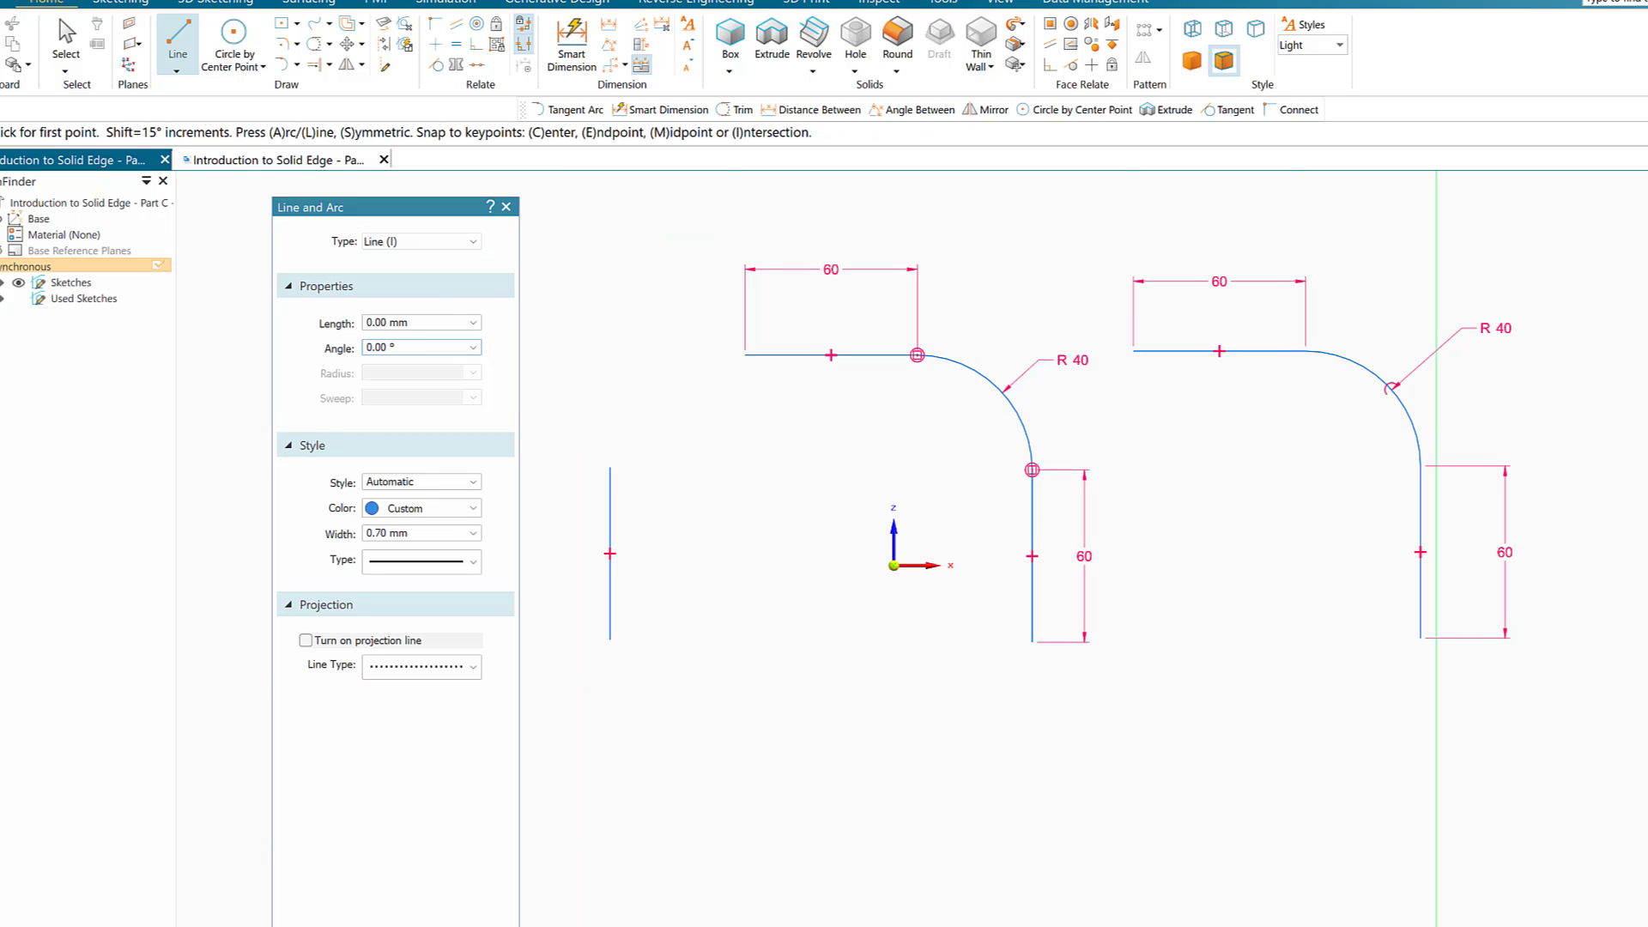
# Step: Draw an 80 mm diameter tangent circle at the third vertical line's upper end, placed on the line's left side
pyautogui.click(1436, 926)
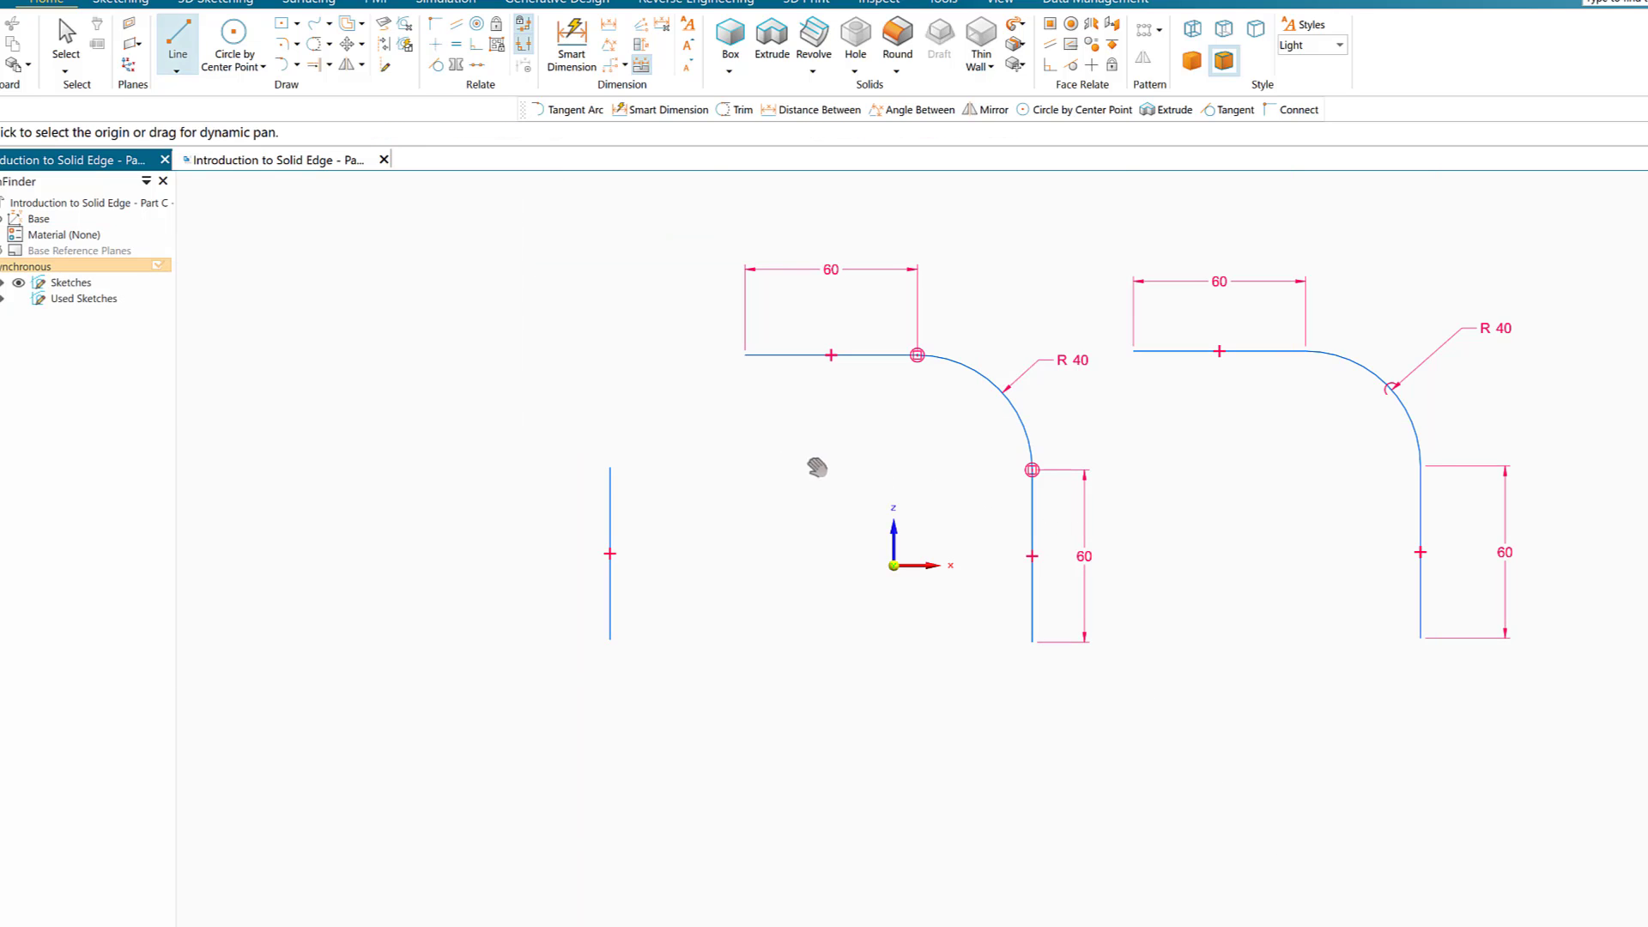
pyautogui.moveTo(816, 467); pyautogui.dragTo(935, 471)
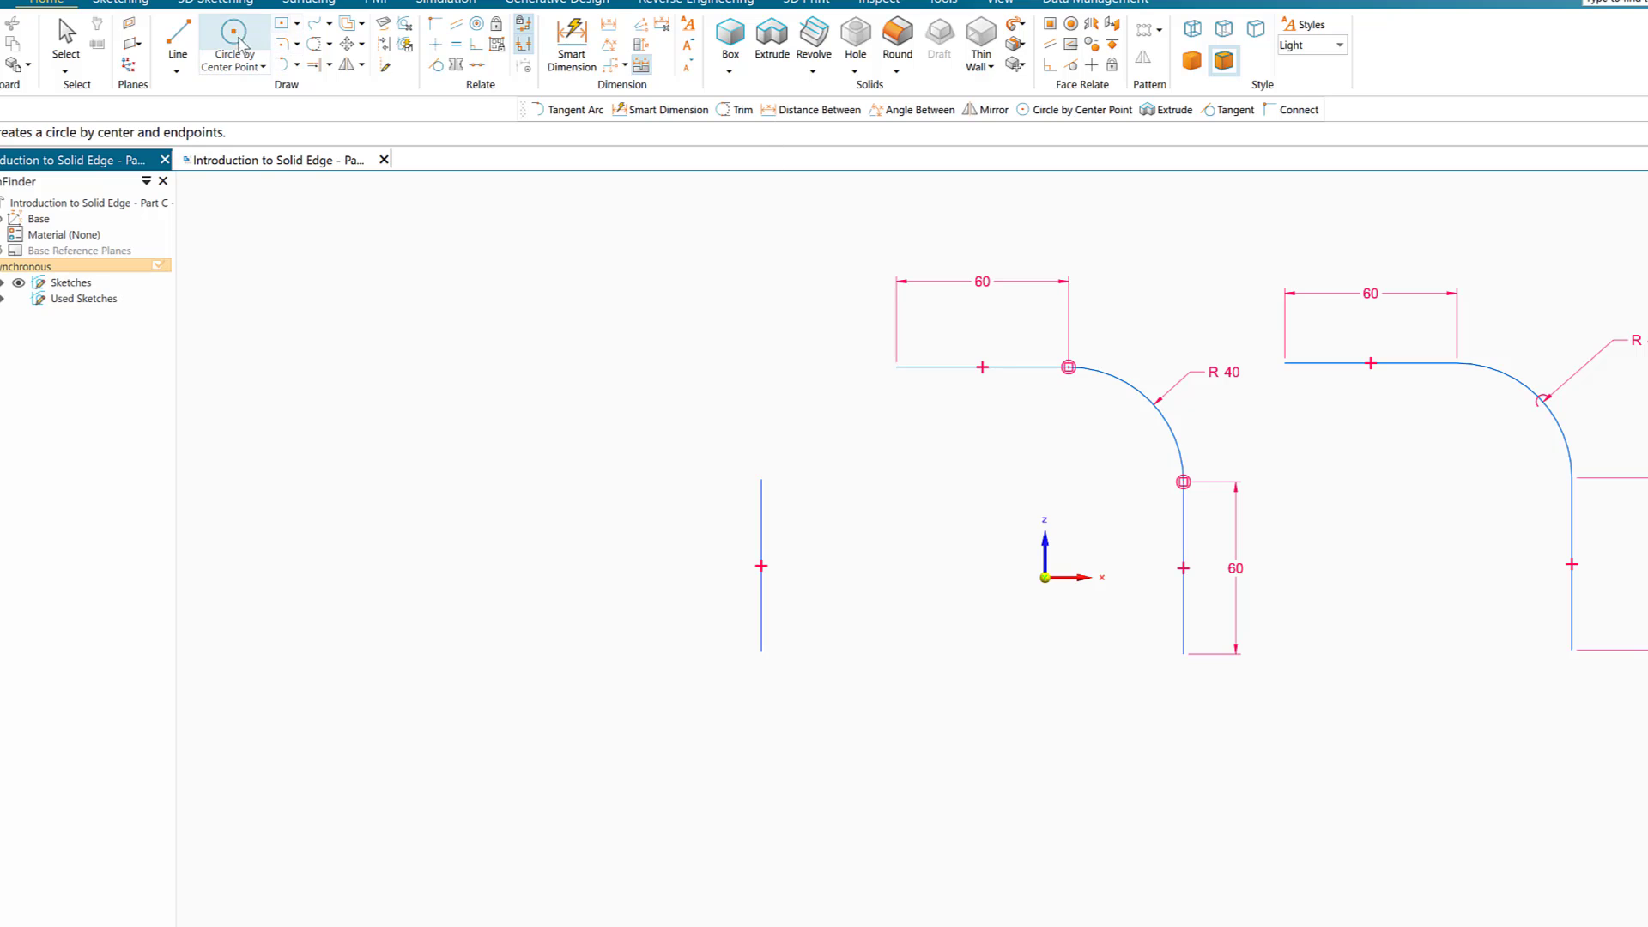
pyautogui.click(263, 67)
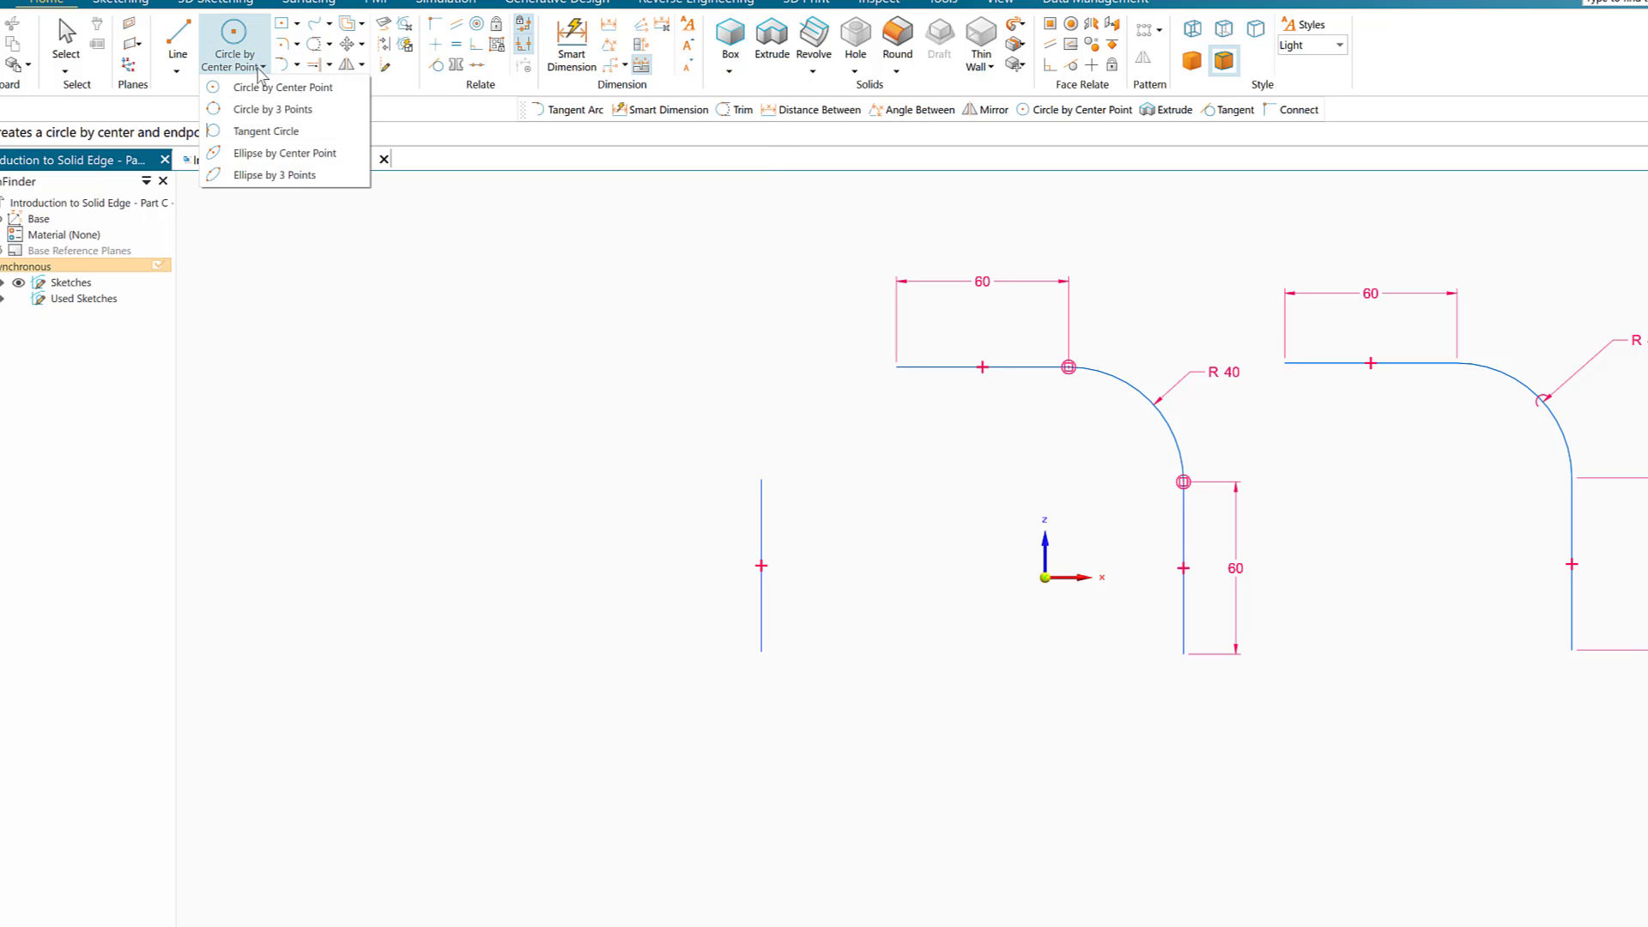
pyautogui.click(249, 130)
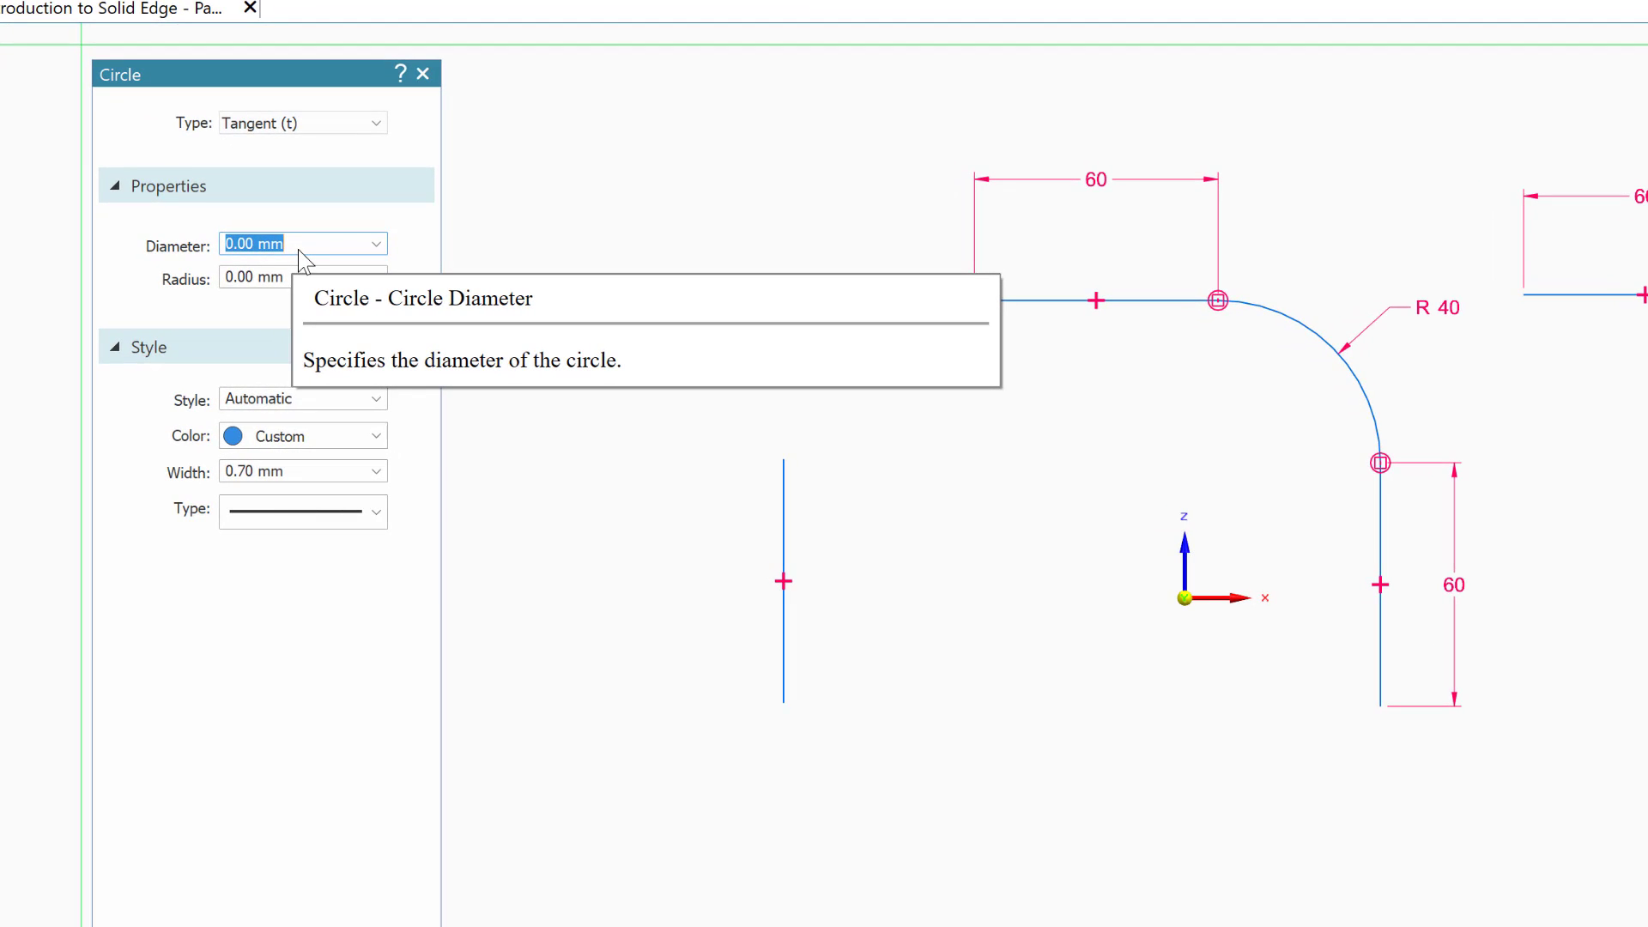
pyautogui.write('8')
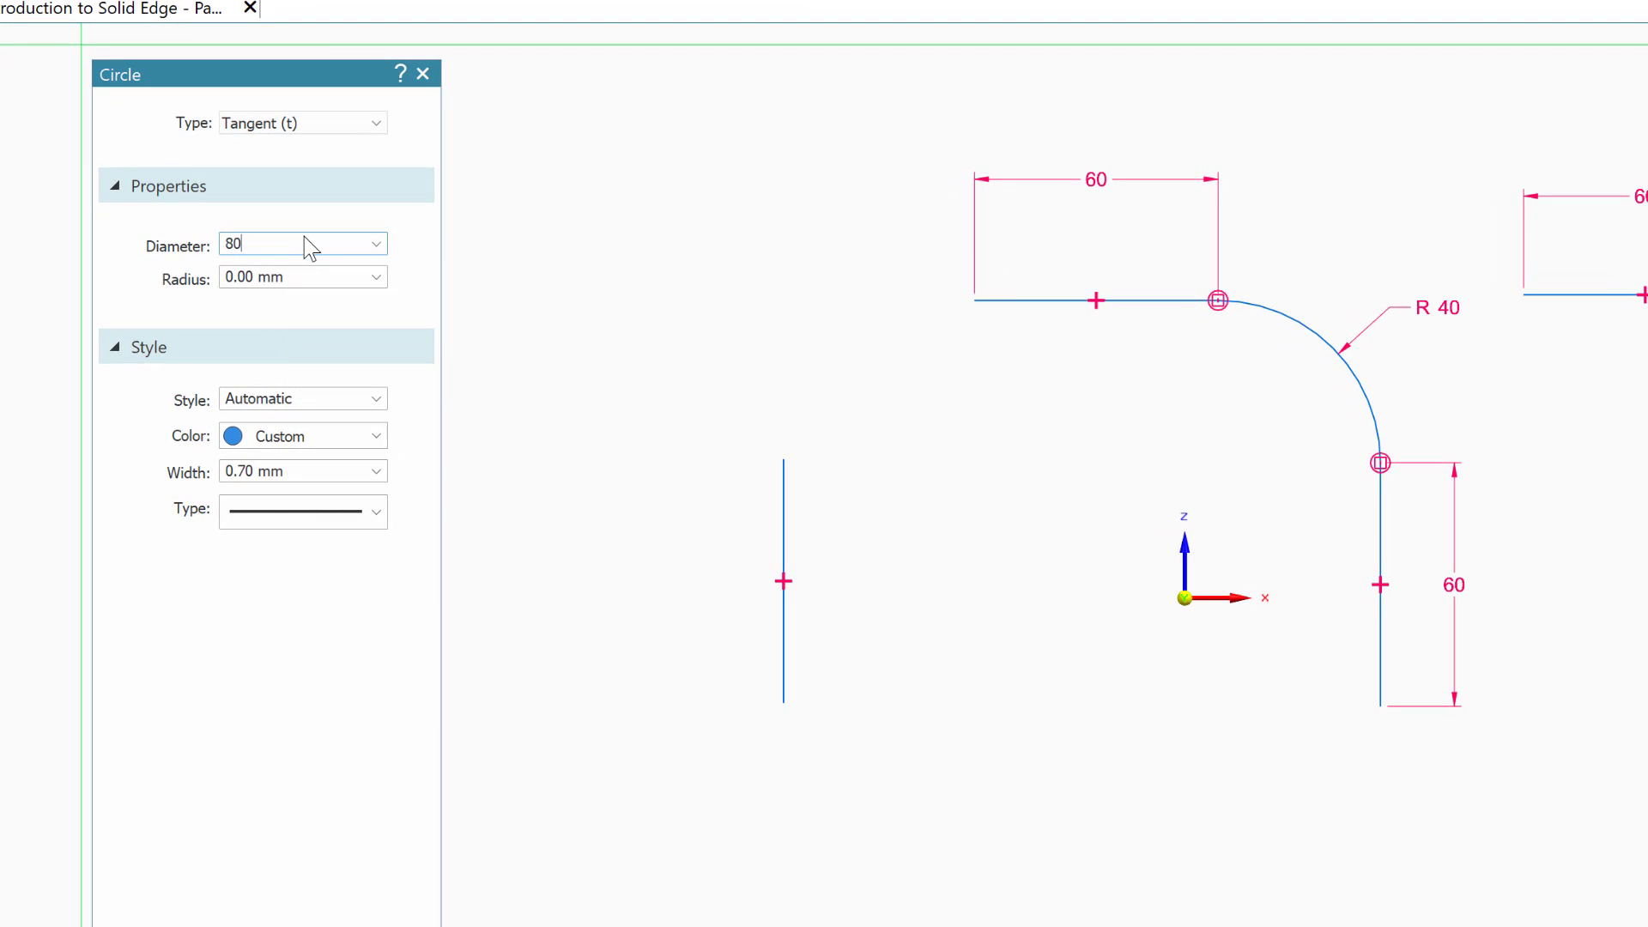
pyautogui.write('0')
pyautogui.press('Return')
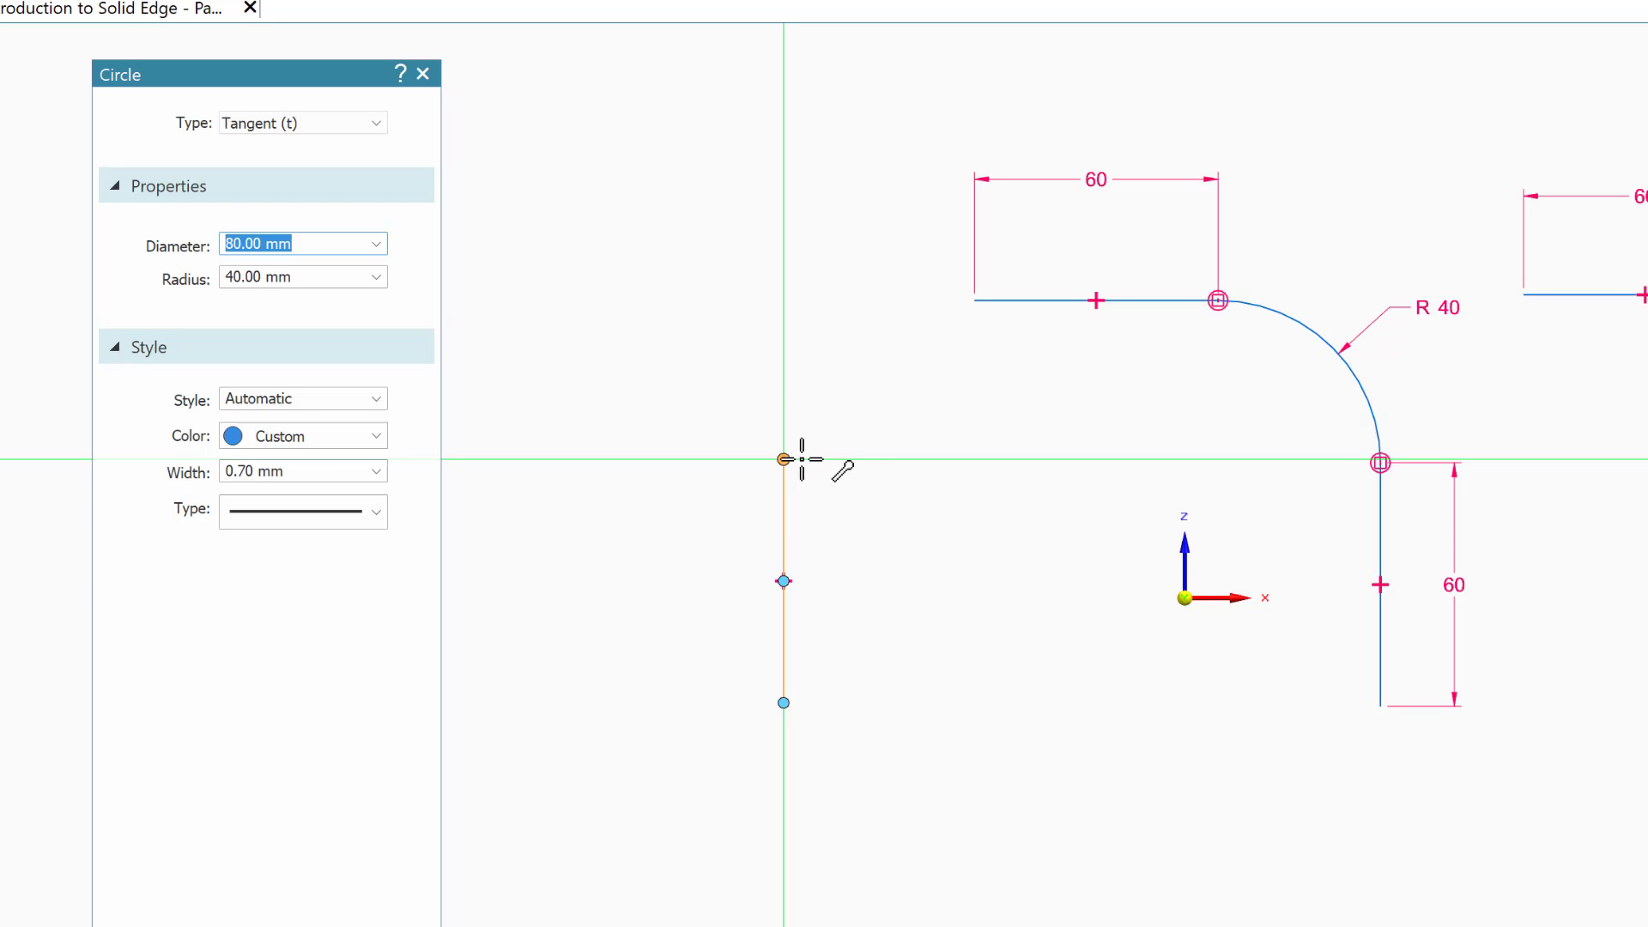
pyautogui.click(802, 459)
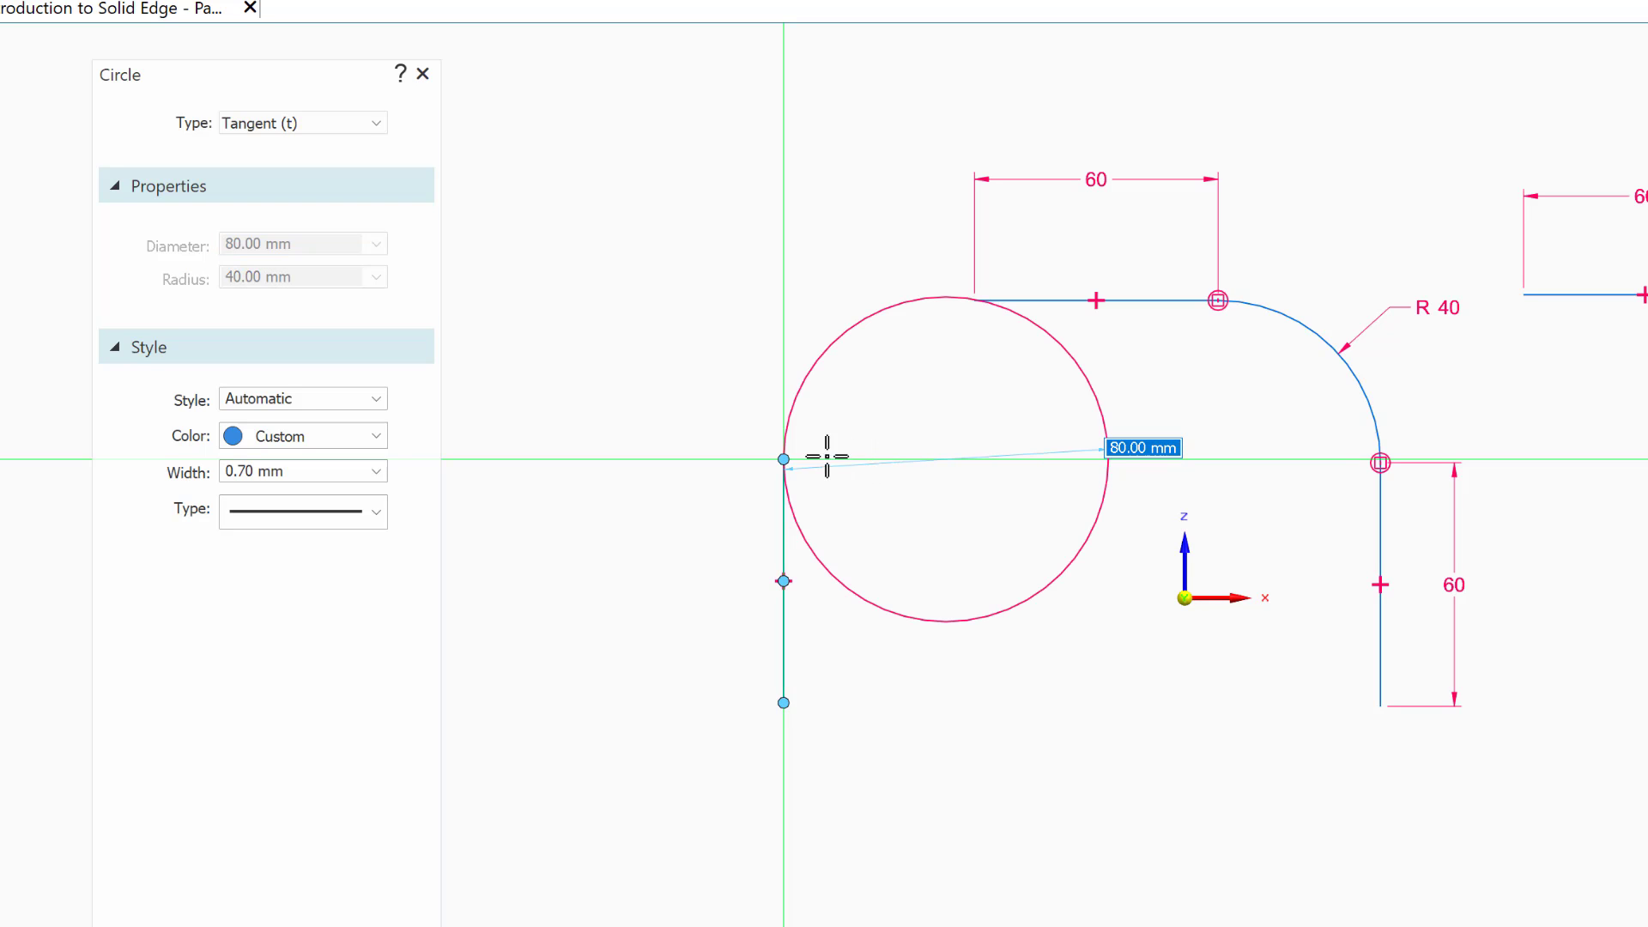
pyautogui.click(638, 439)
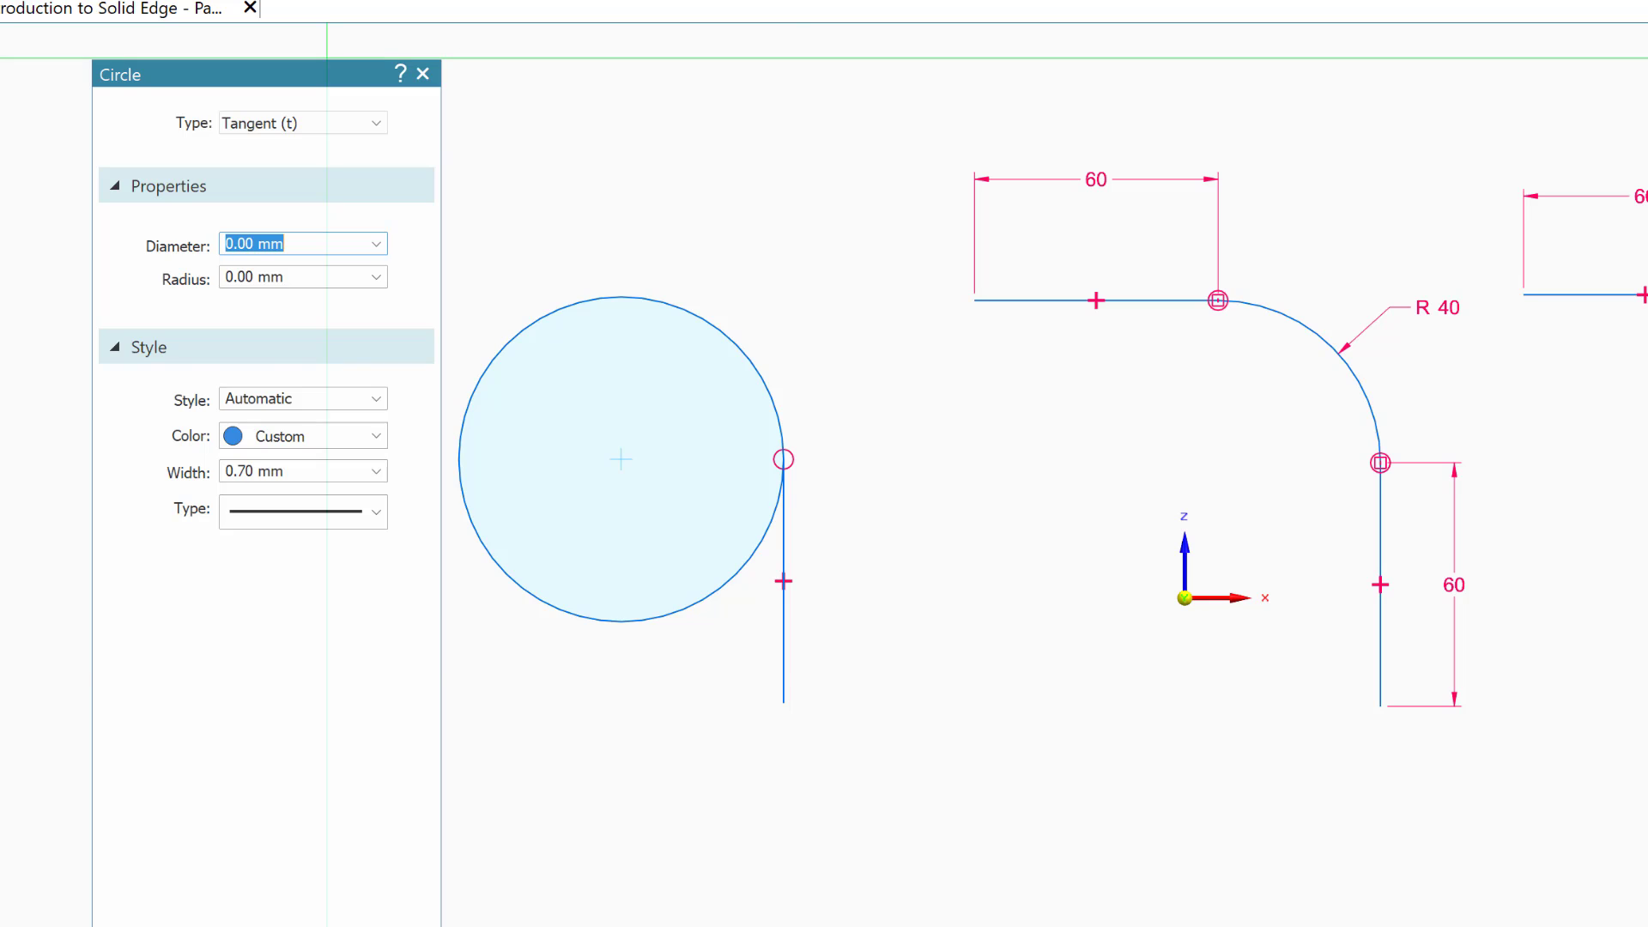
pyautogui.press('Escape')
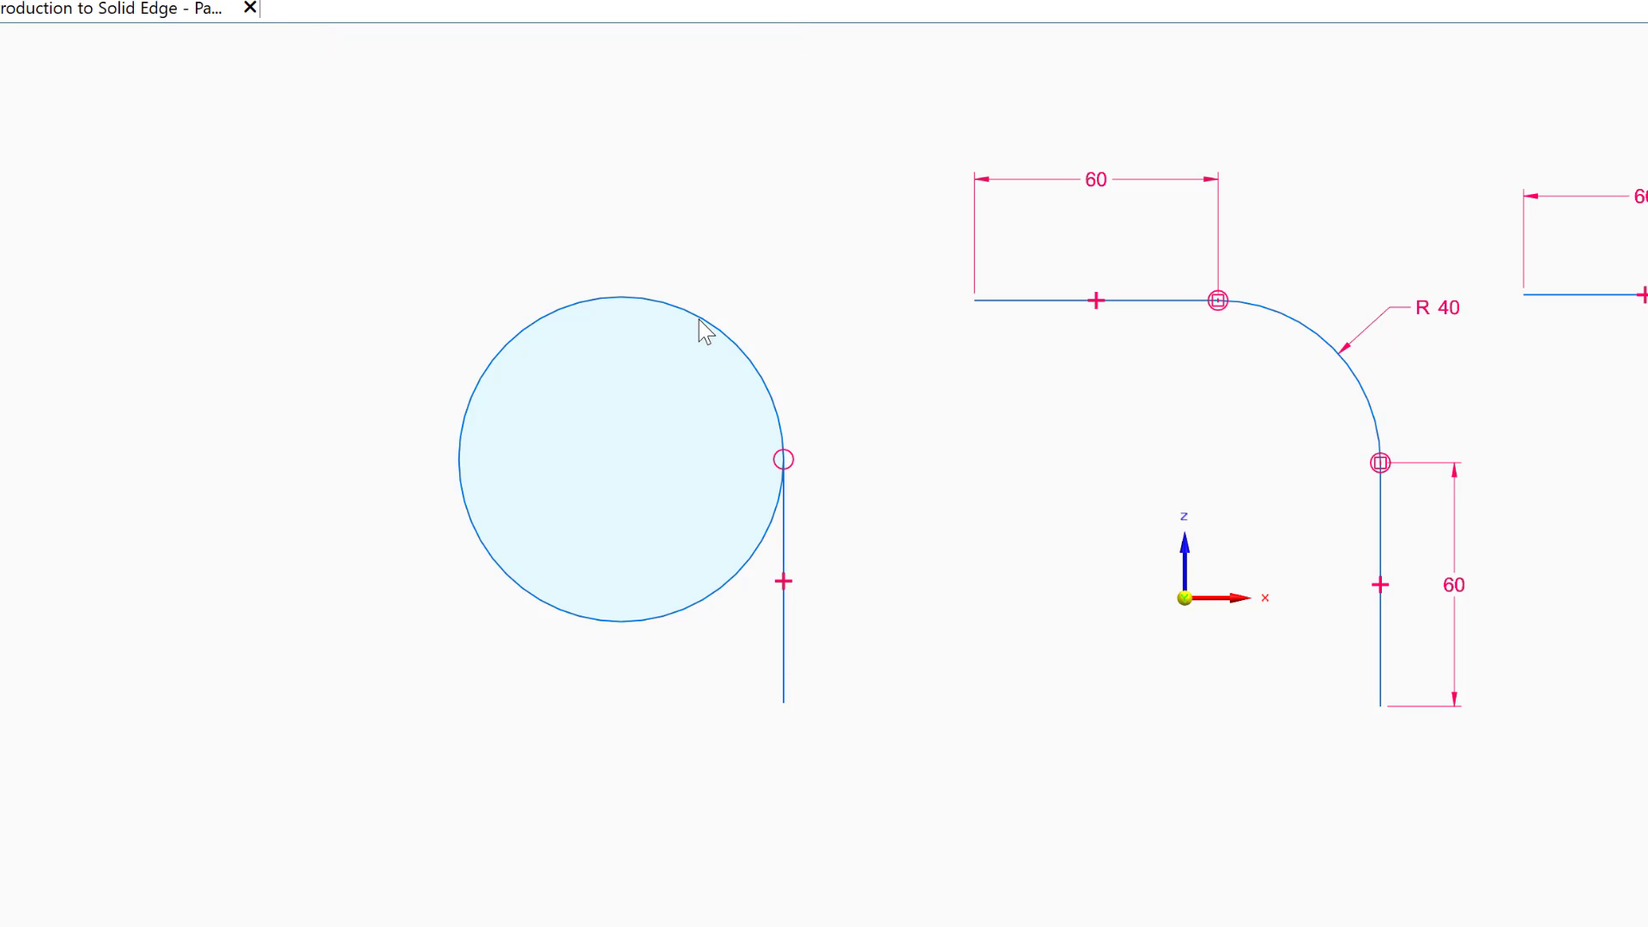
# Step: Draw a 60 mm line at -180° from the tangent circle's top, and trim away the part of the circle outside the corner arc
pyautogui.press('l')
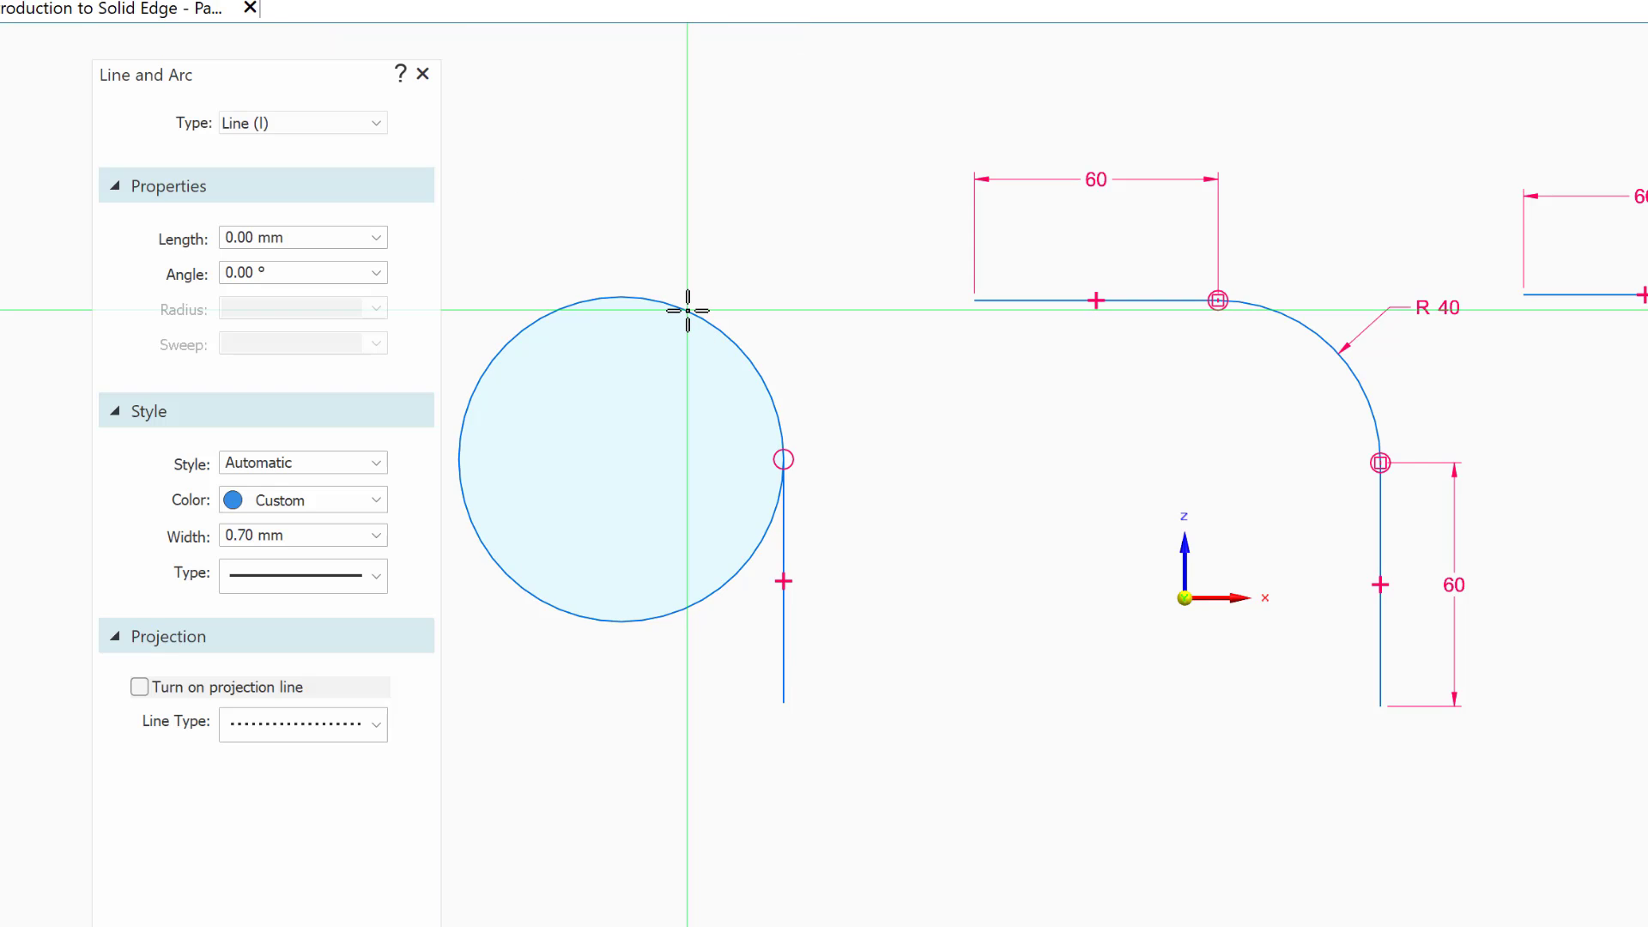
pyautogui.click(633, 268)
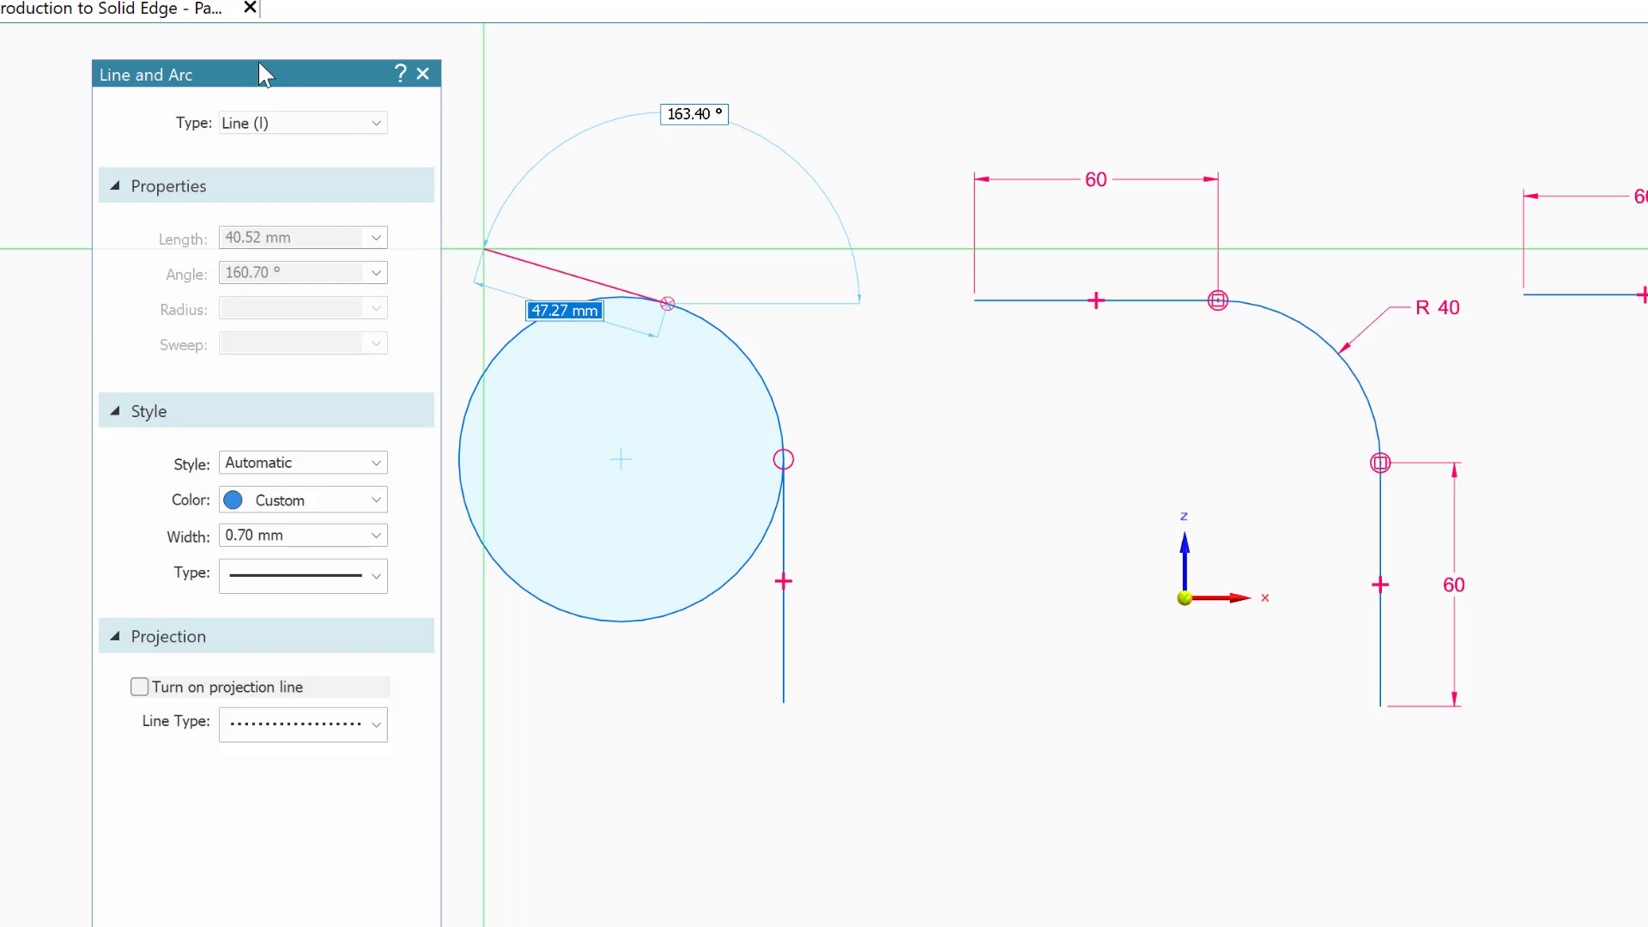
pyautogui.moveTo(271, 83); pyautogui.dragTo(18, 76)
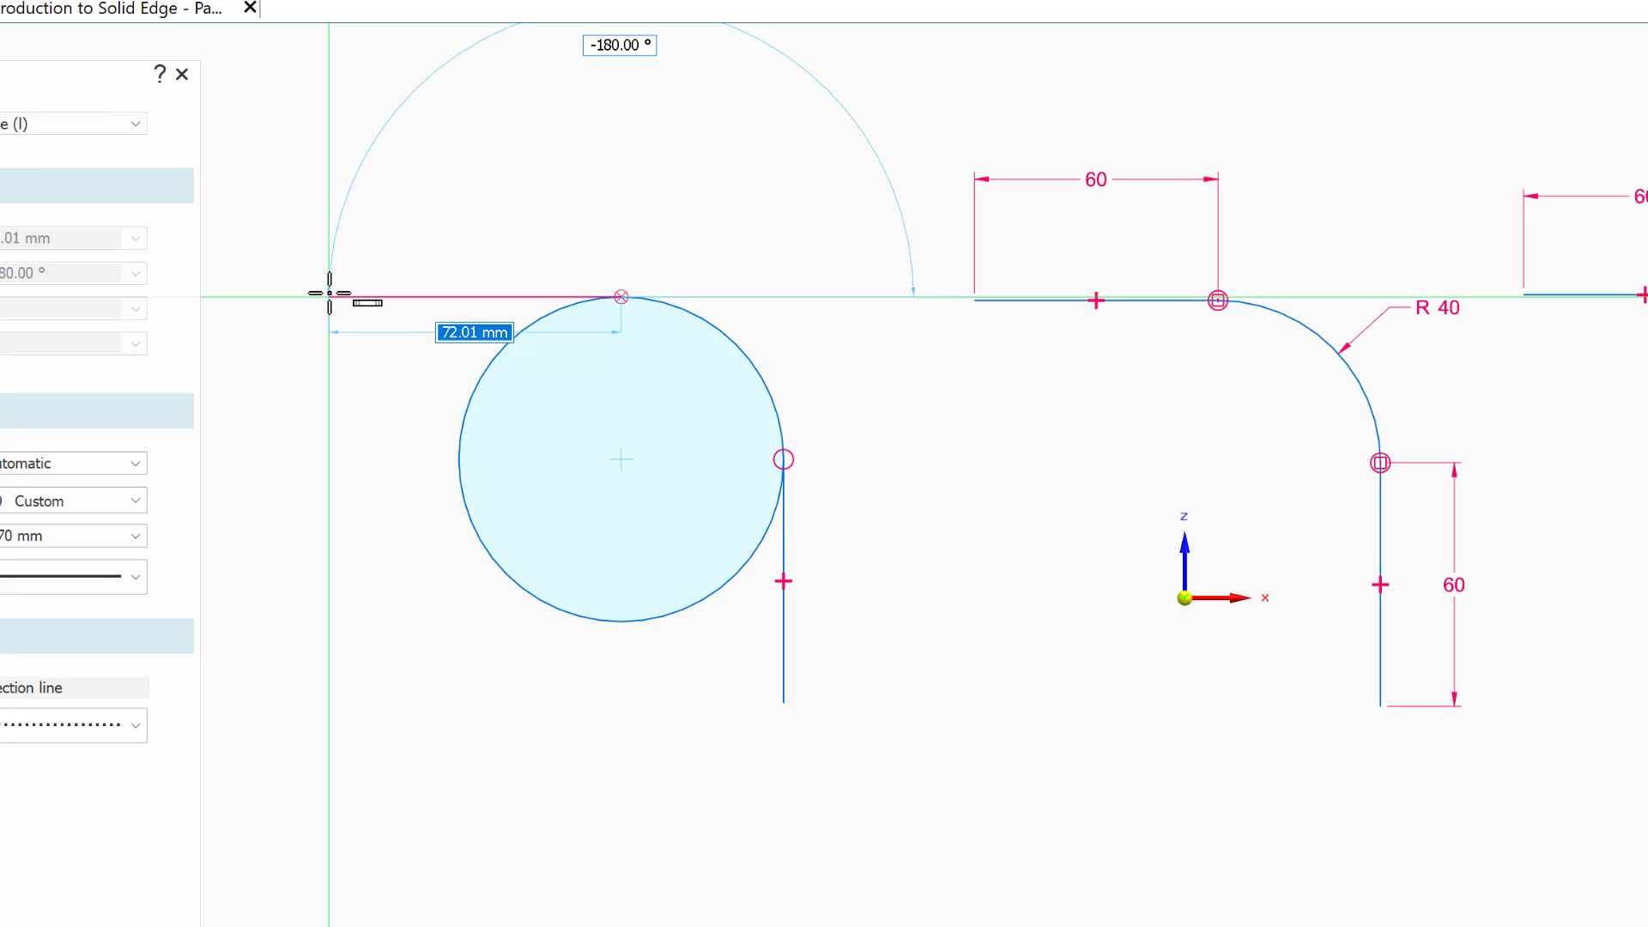
pyautogui.write('60')
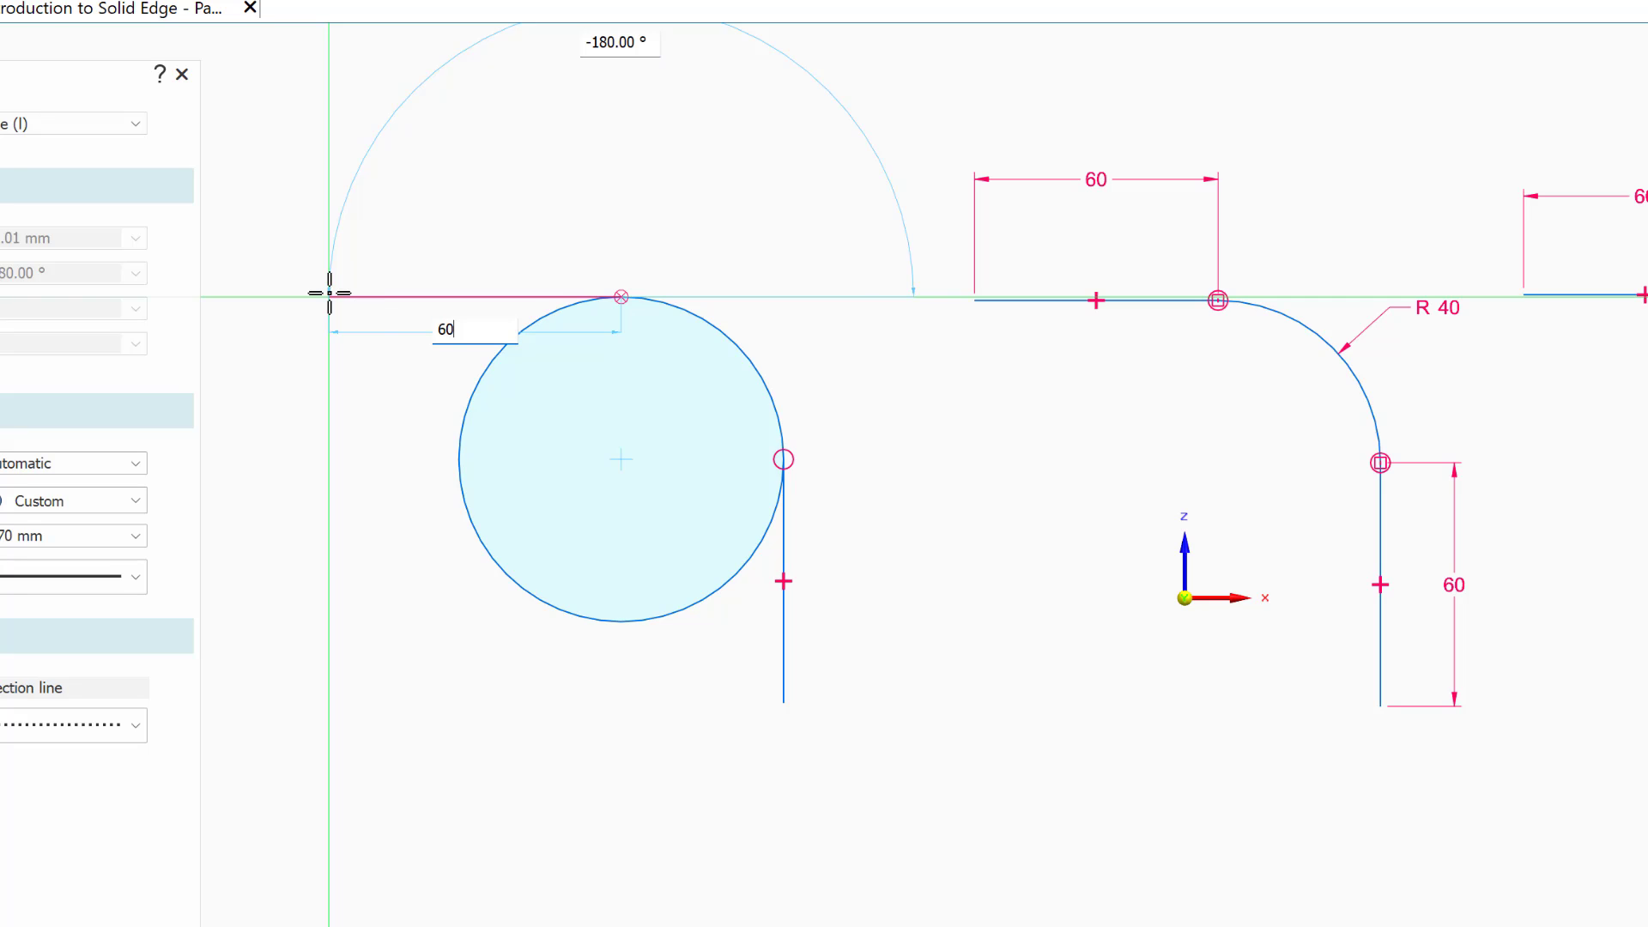
pyautogui.write('.')
pyautogui.press('Tab')
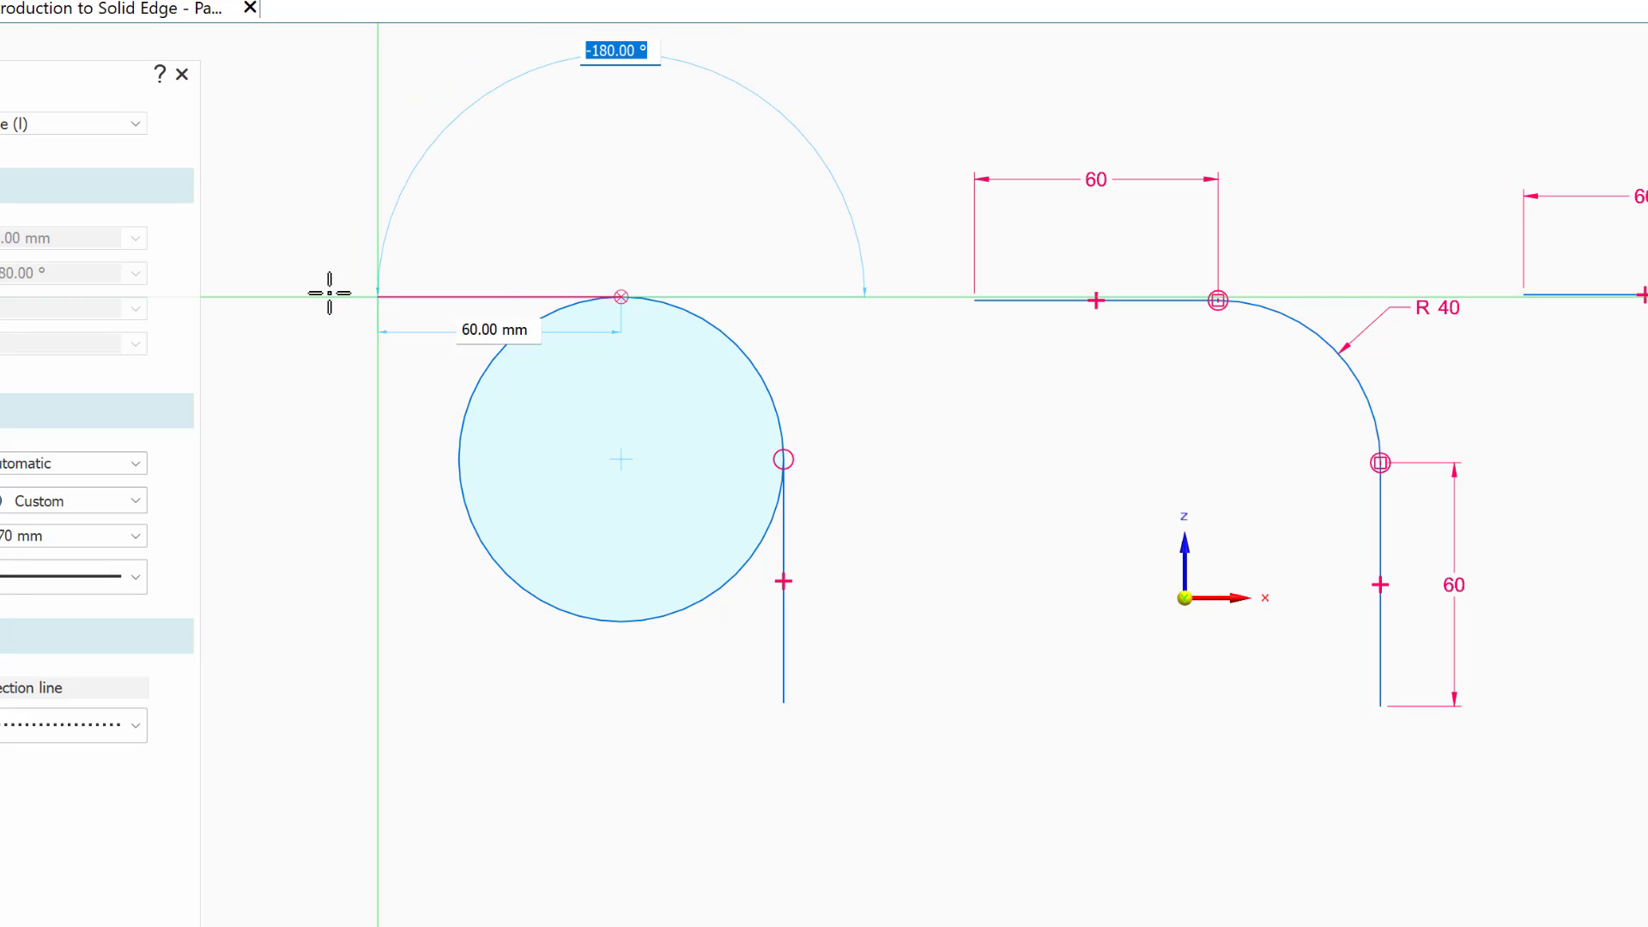
pyautogui.press('Return')
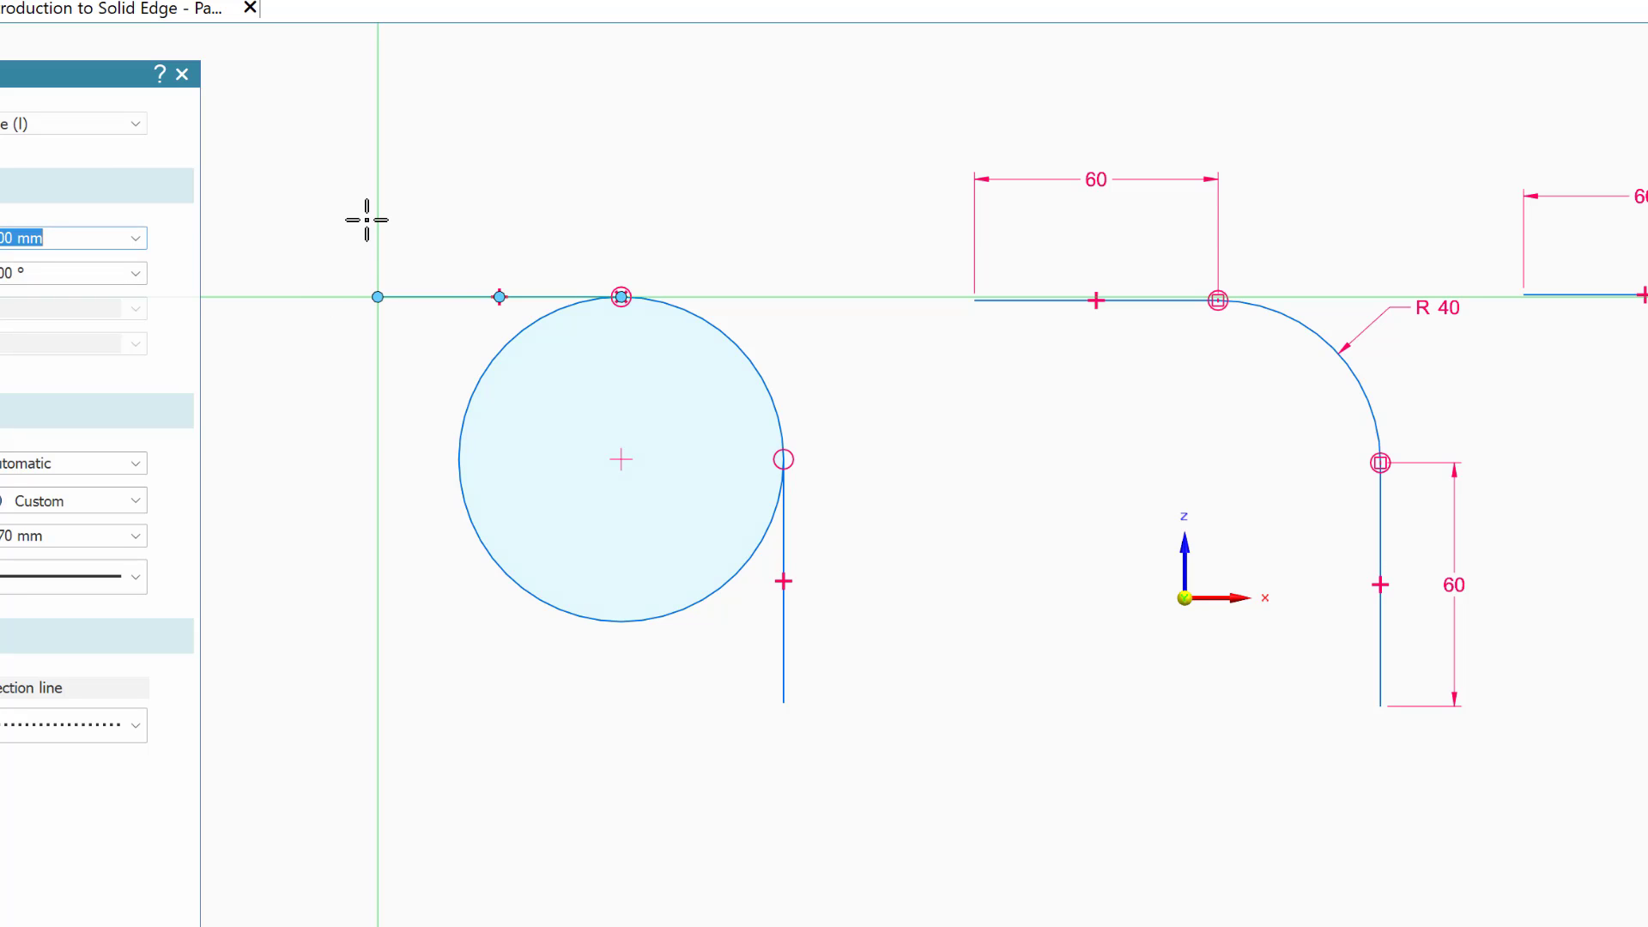
pyautogui.rightClick(354, 131)
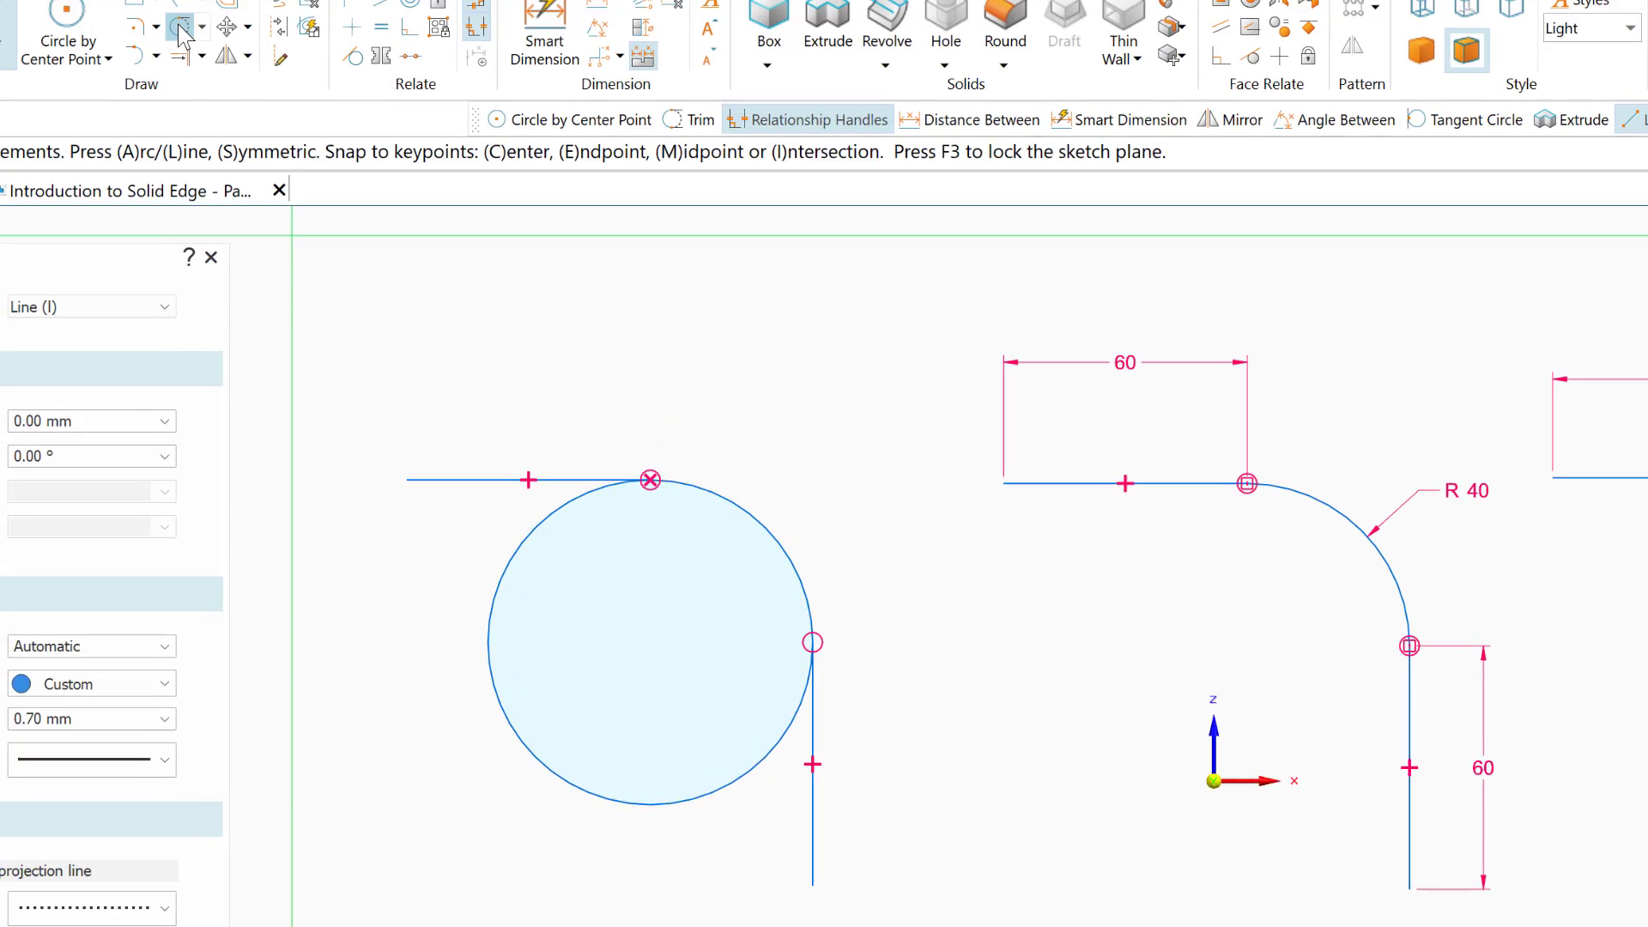
pyautogui.click(179, 28)
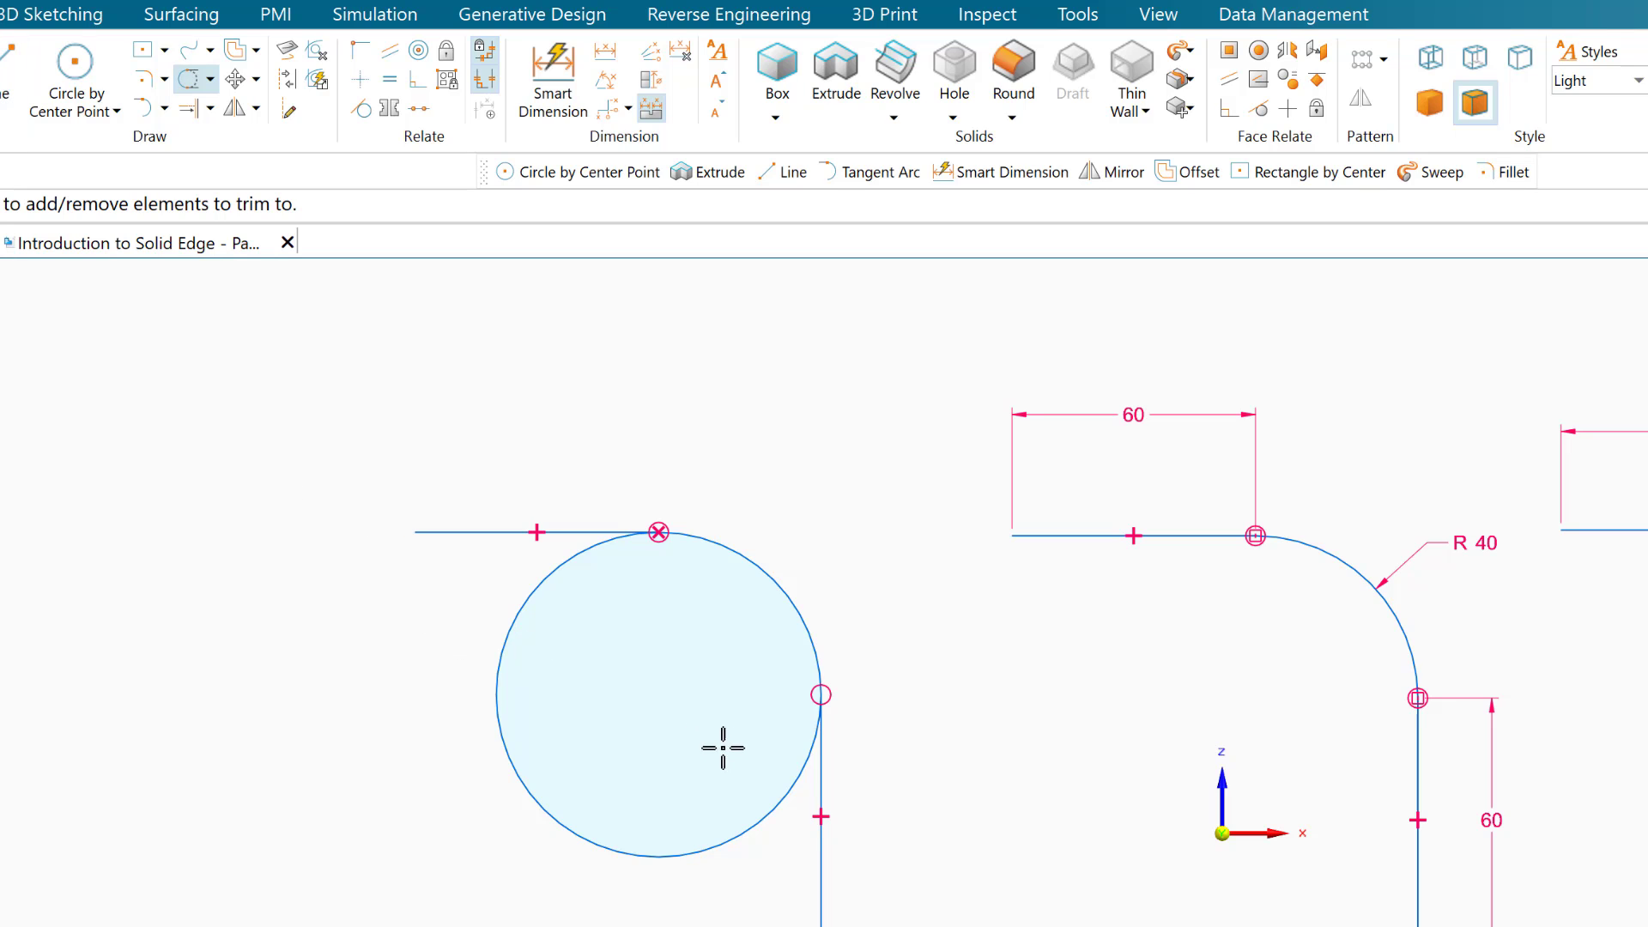
pyautogui.click(673, 857)
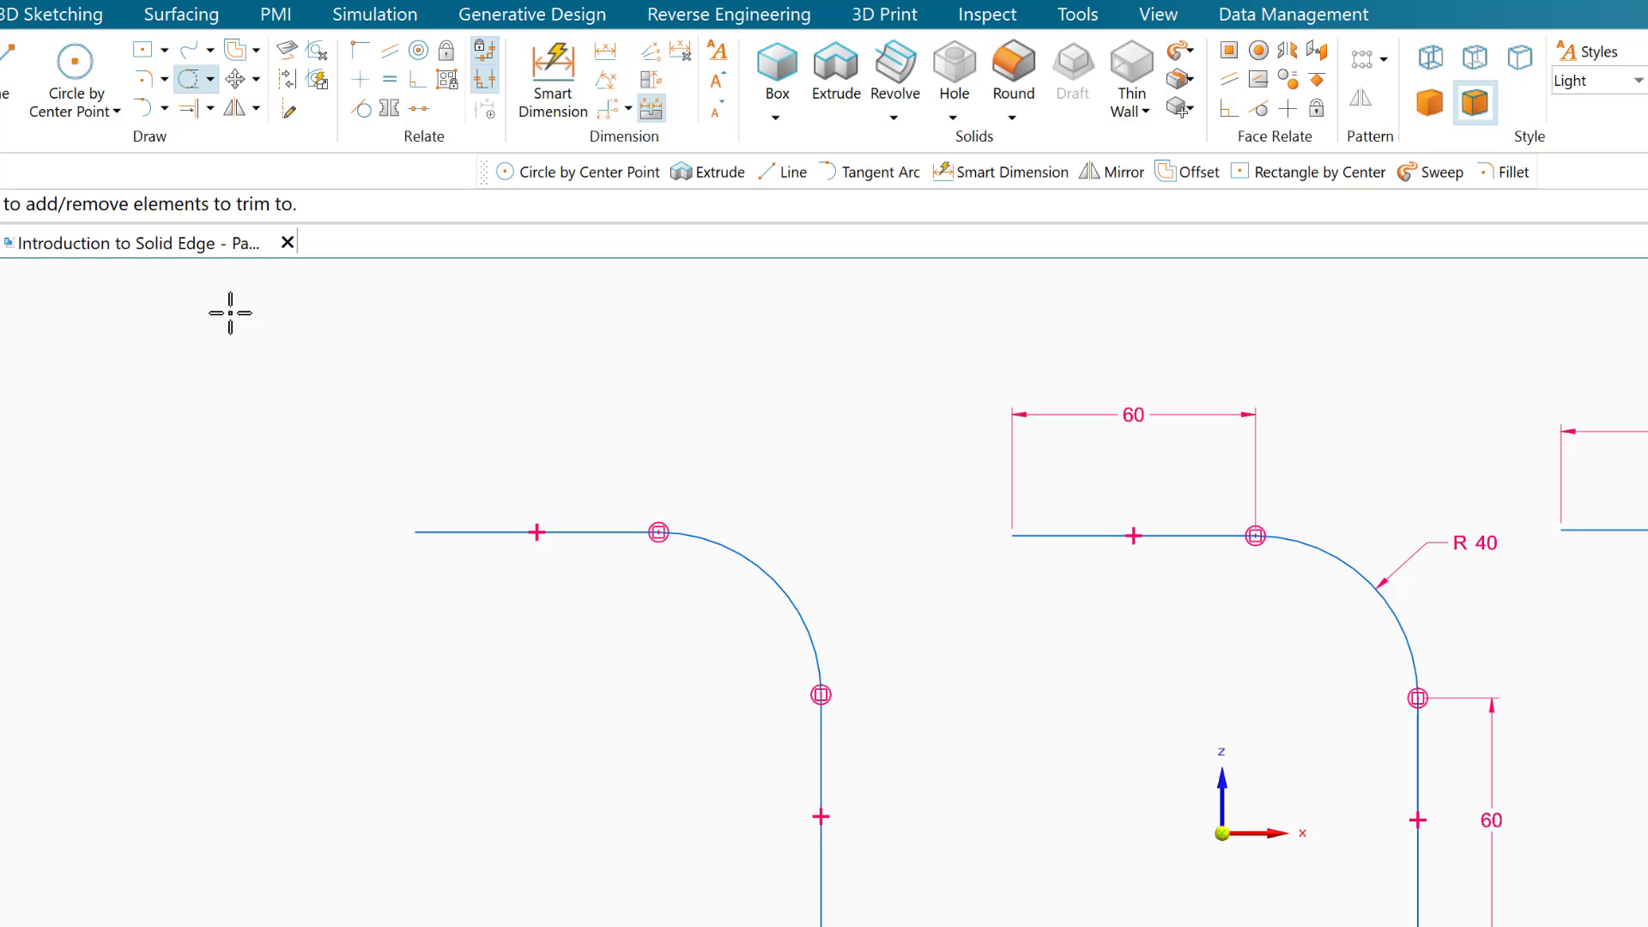
# Step: Dimension the trimmed-circle profile's vertical line length, arc radius and horizontal line length with Smart Dimension
pyautogui.click(566, 76)
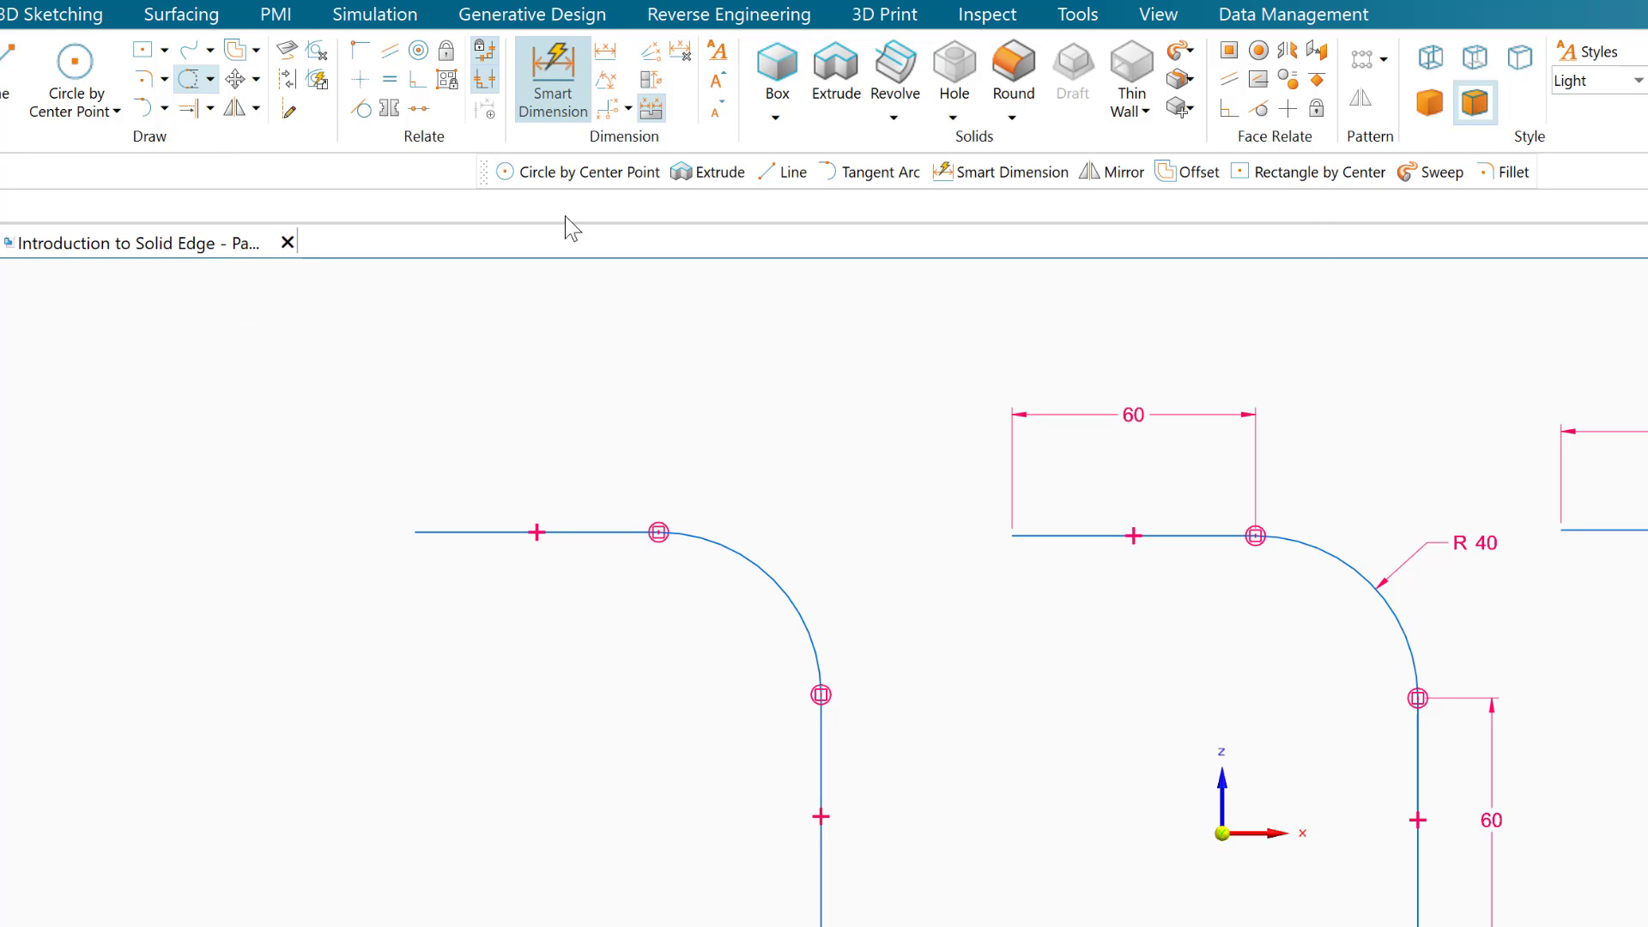
pyautogui.click(820, 872)
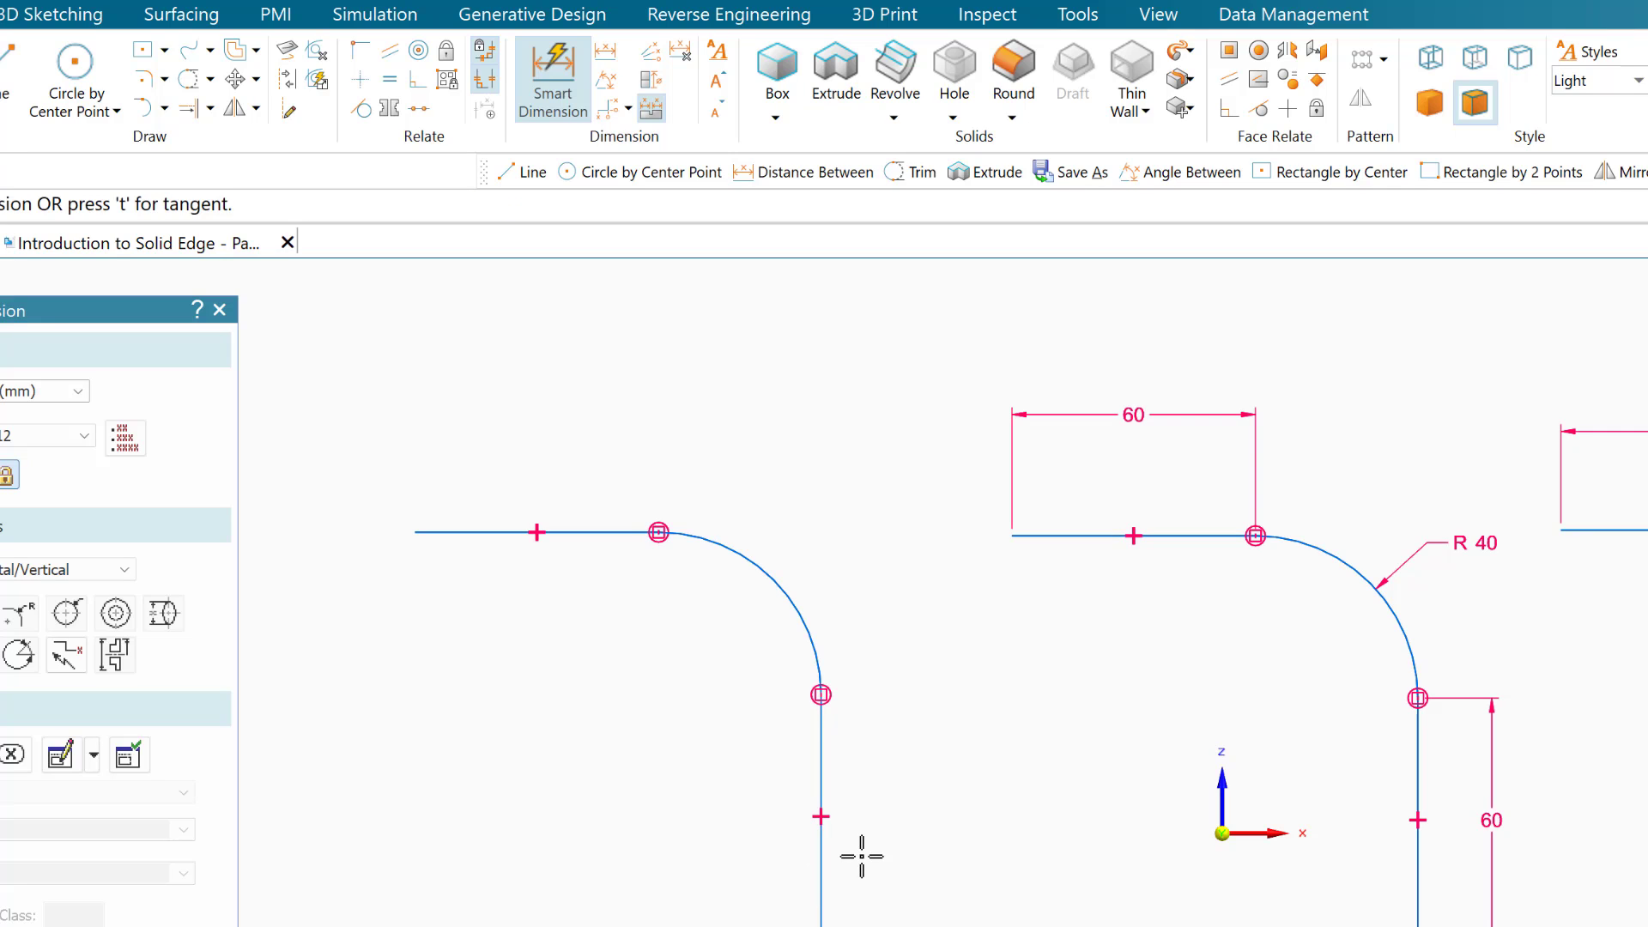
pyautogui.click(889, 767)
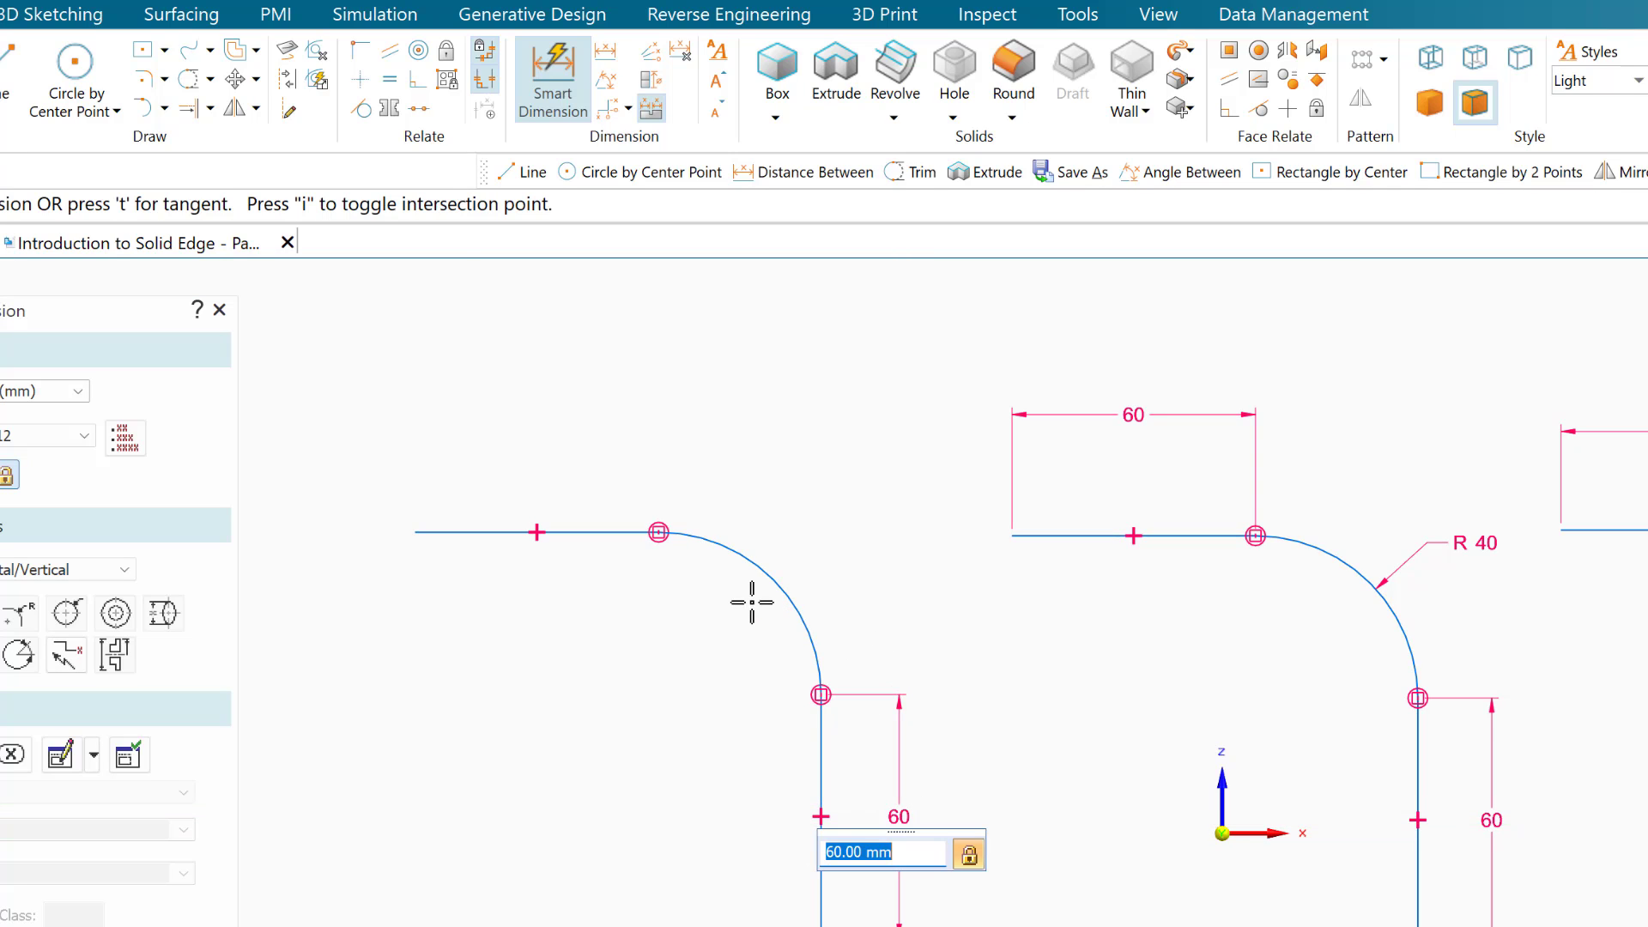
pyautogui.click(777, 575)
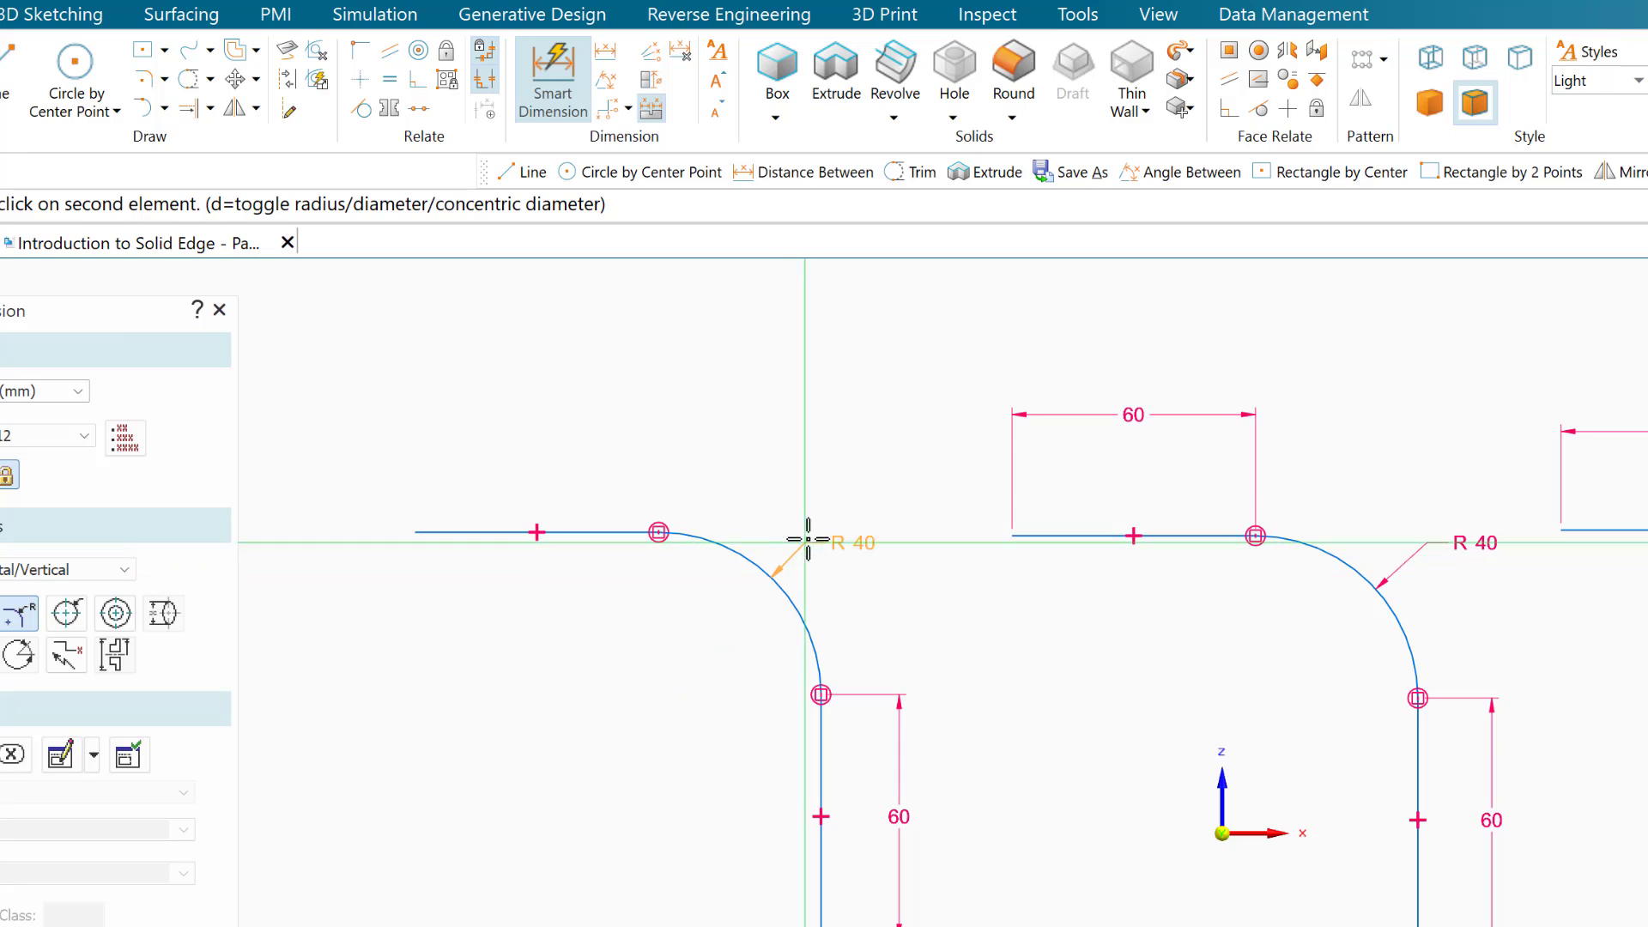
pyautogui.click(823, 515)
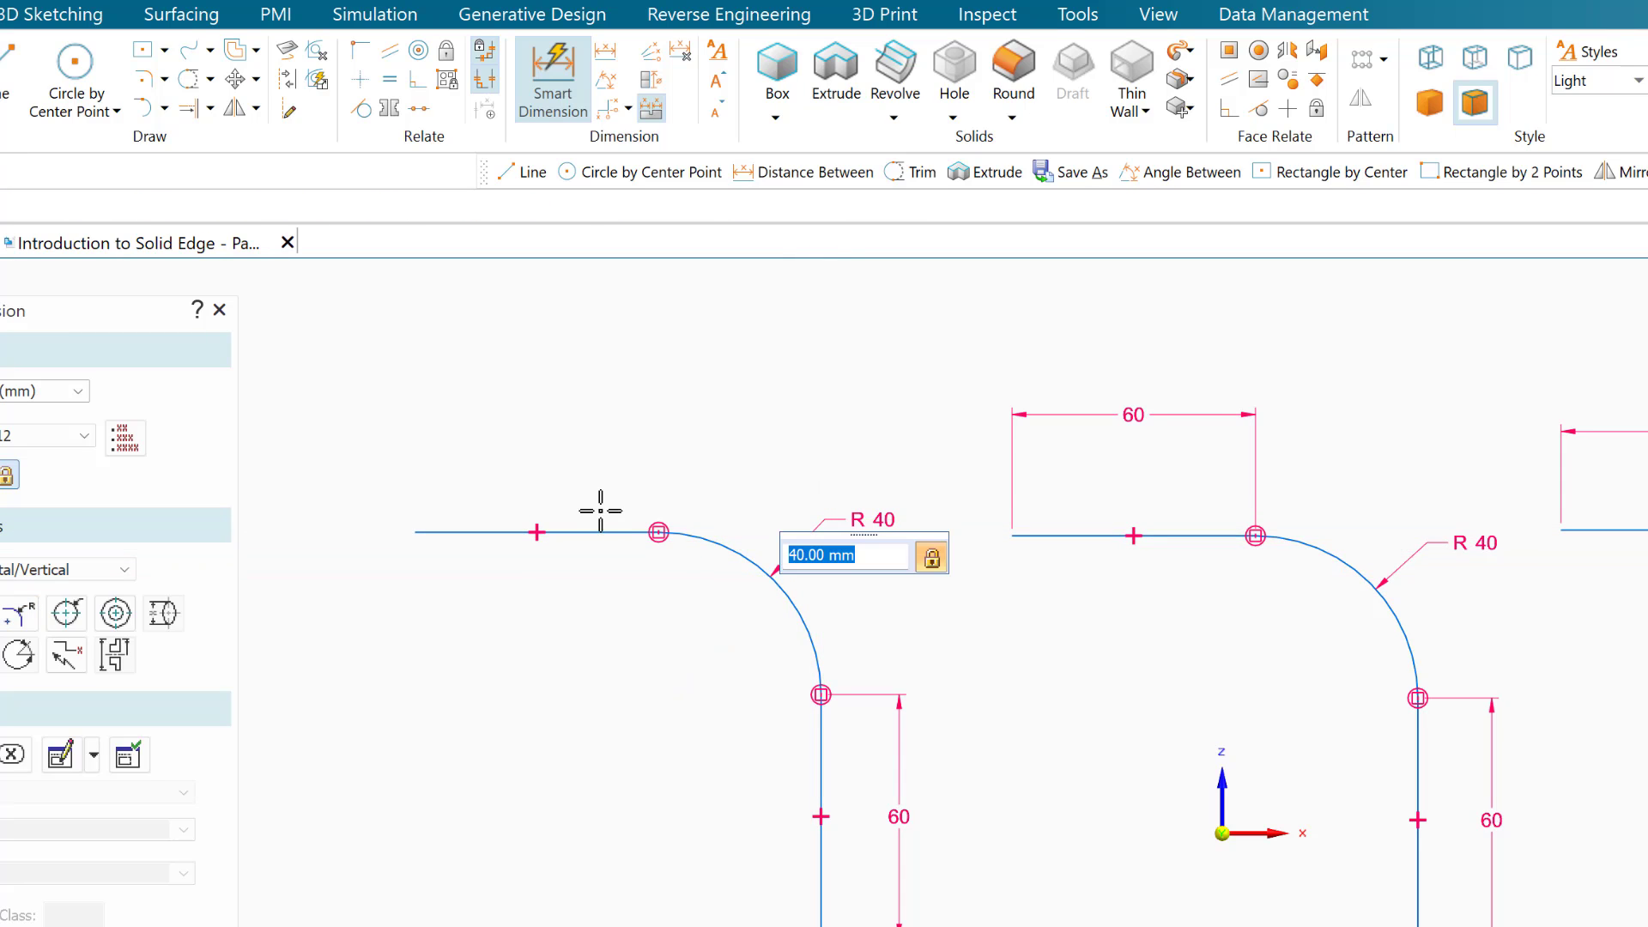
pyautogui.click(558, 532)
pyautogui.click(545, 456)
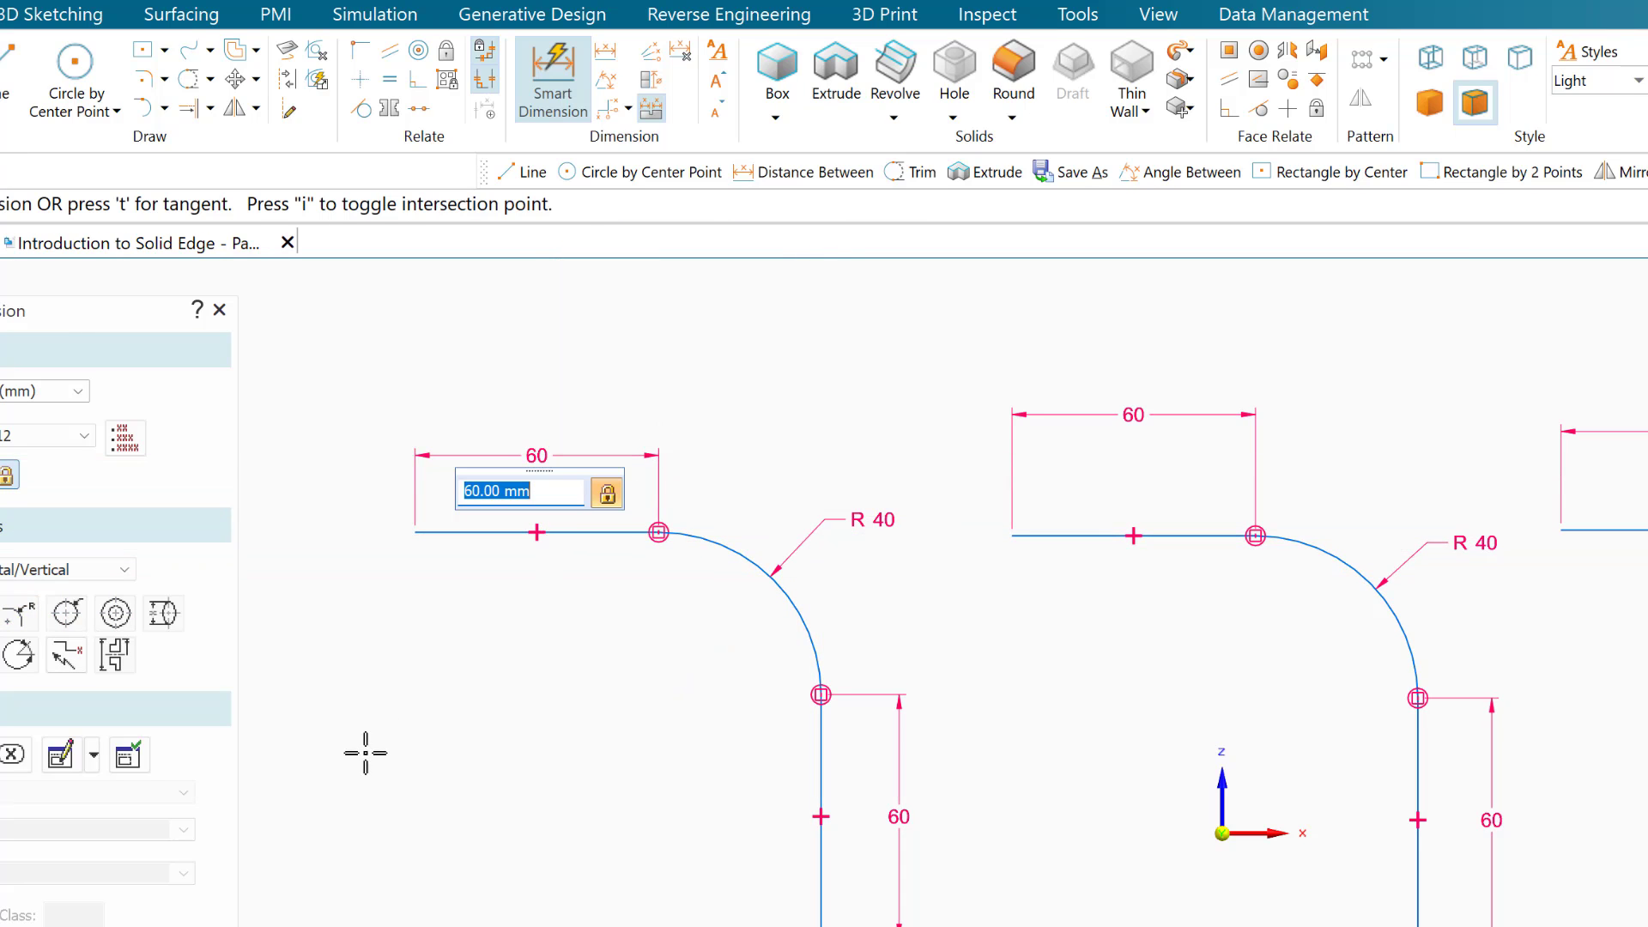
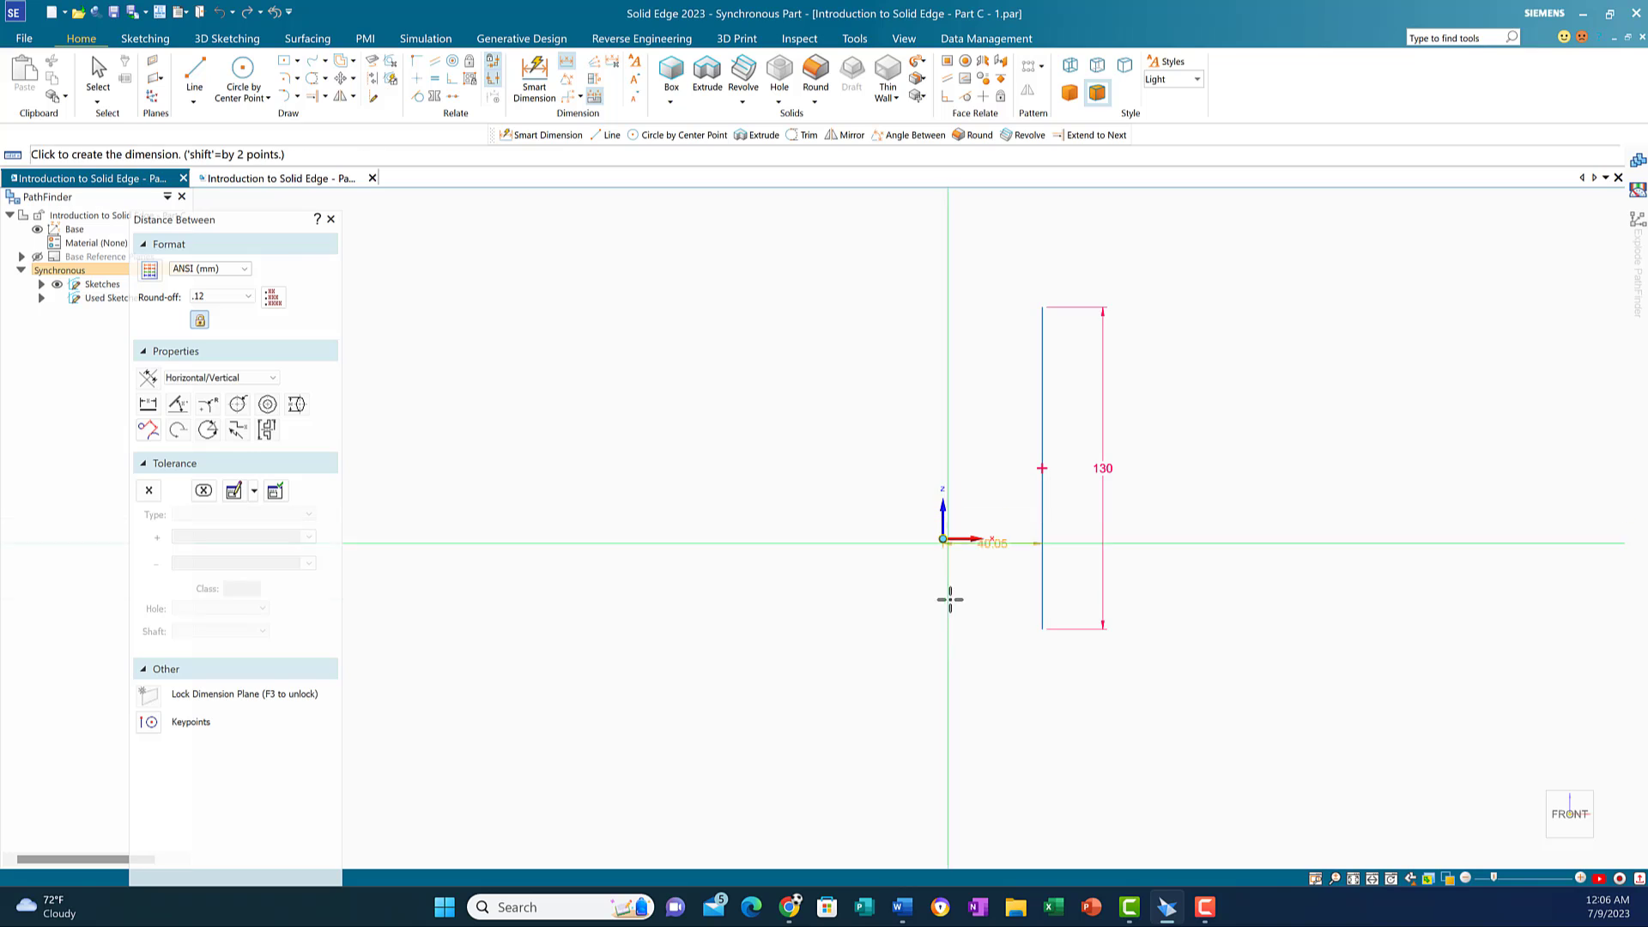
# Step: Place the horizontal distance dimension between the origin and the vertical line below the sketch and set it to 30 mm
pyautogui.click(986, 711)
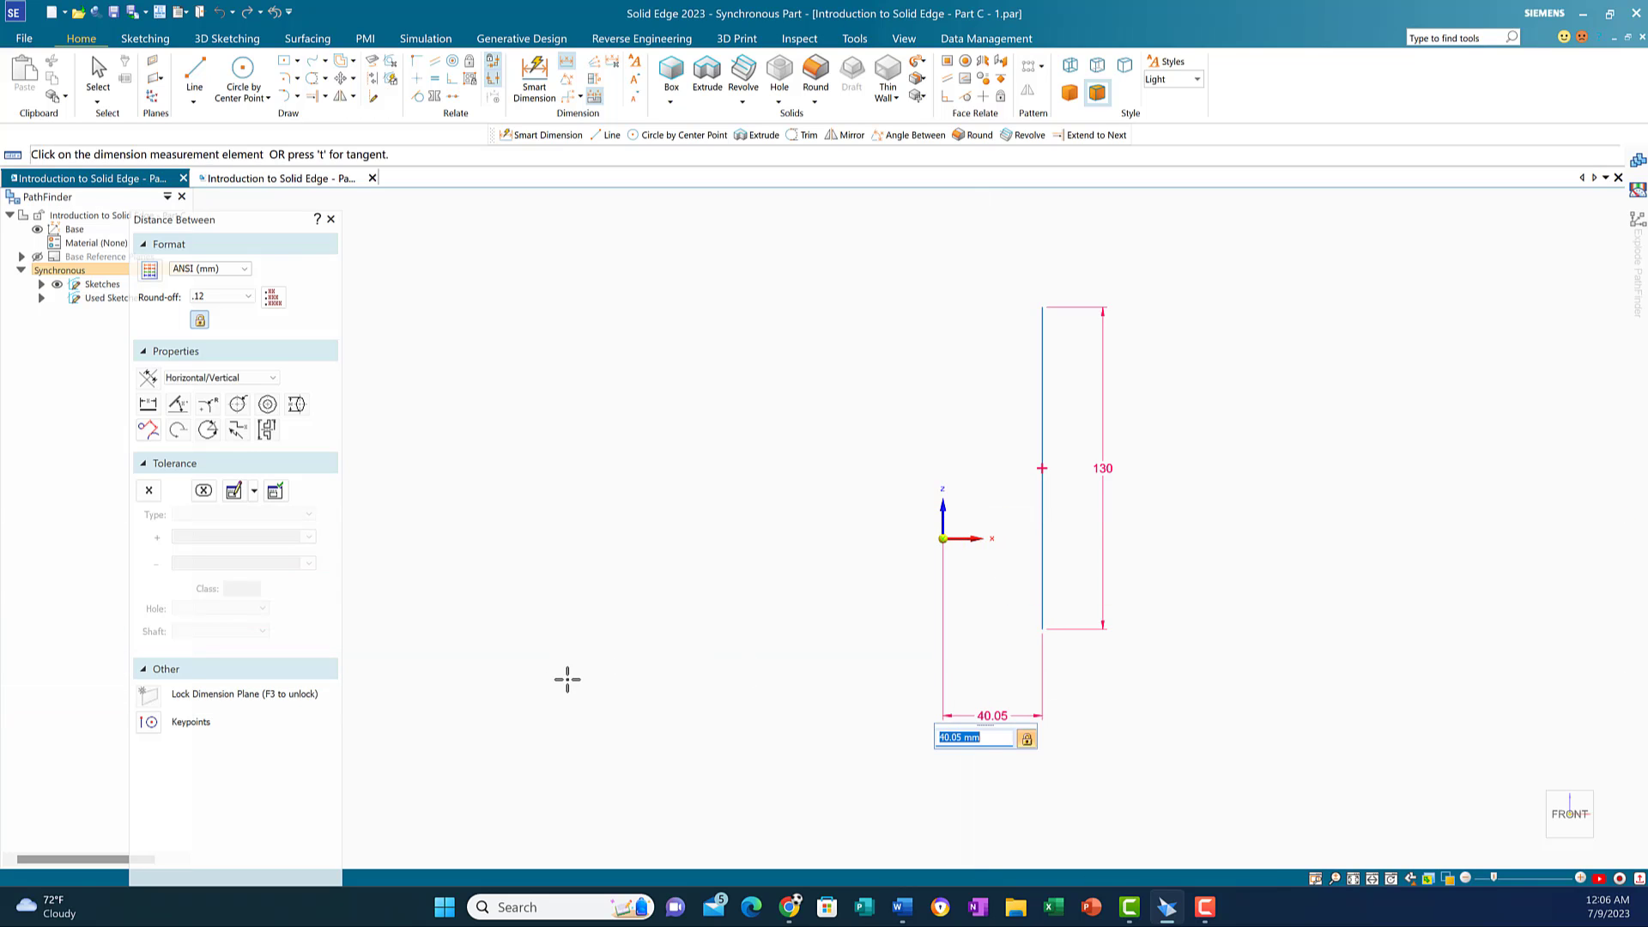
pyautogui.write('30')
pyautogui.press('Return')
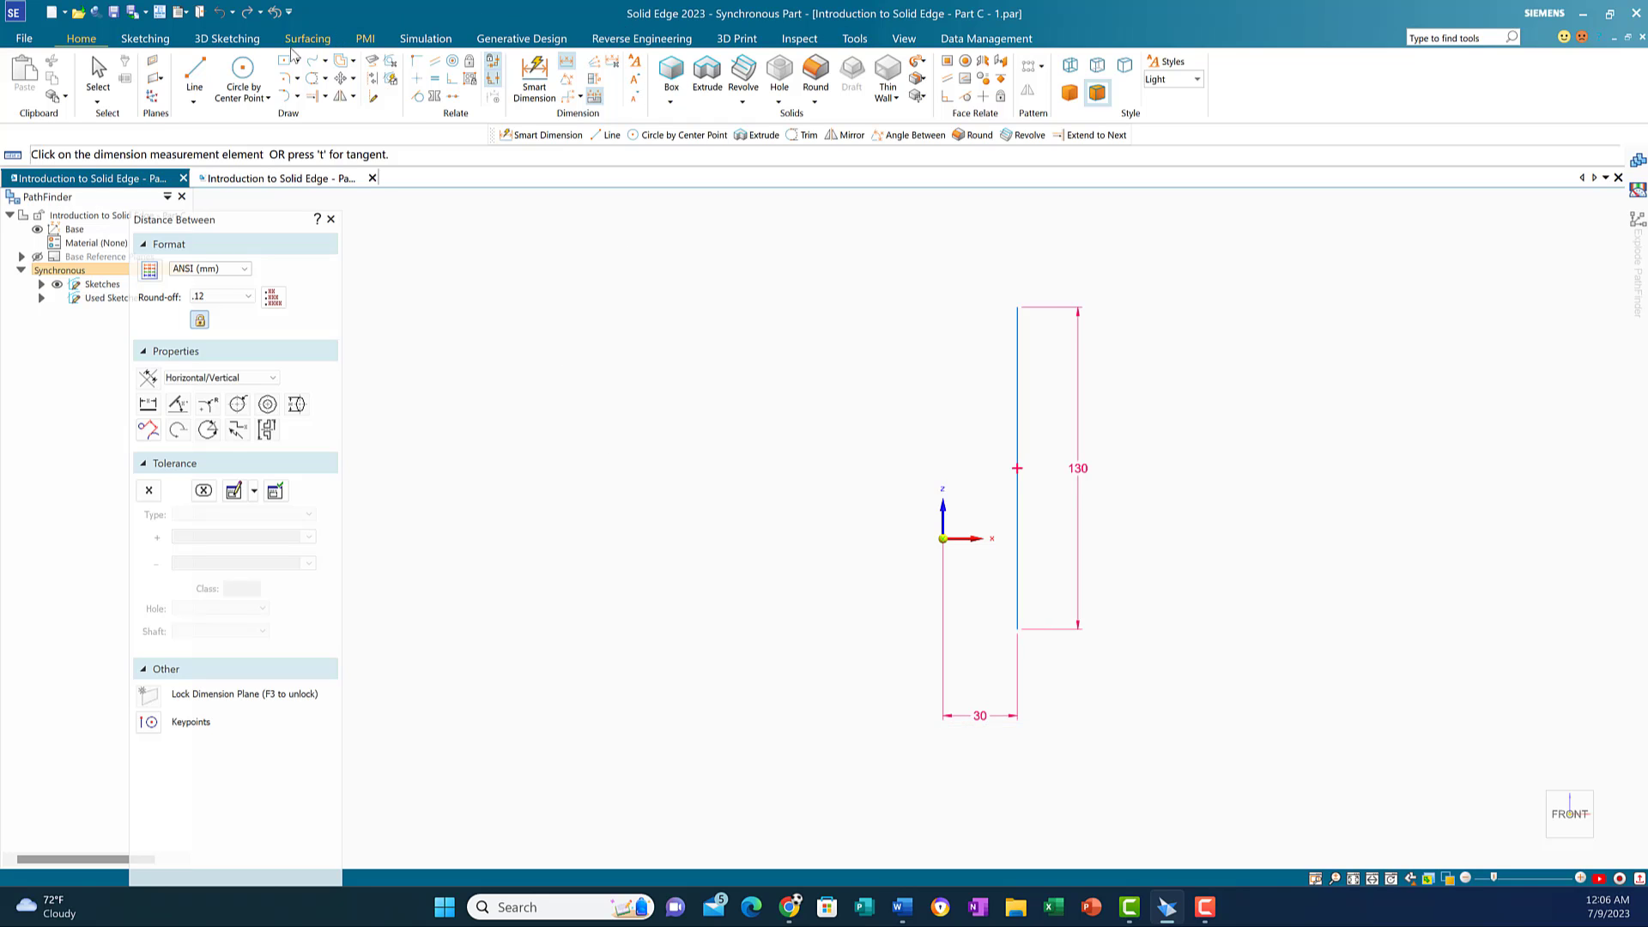
# Step: Complete a closed rectangle from the vertical line's lower end with a 60 mm line at -180°, a 130 mm line at 90° and a top line
pyautogui.click(194, 73)
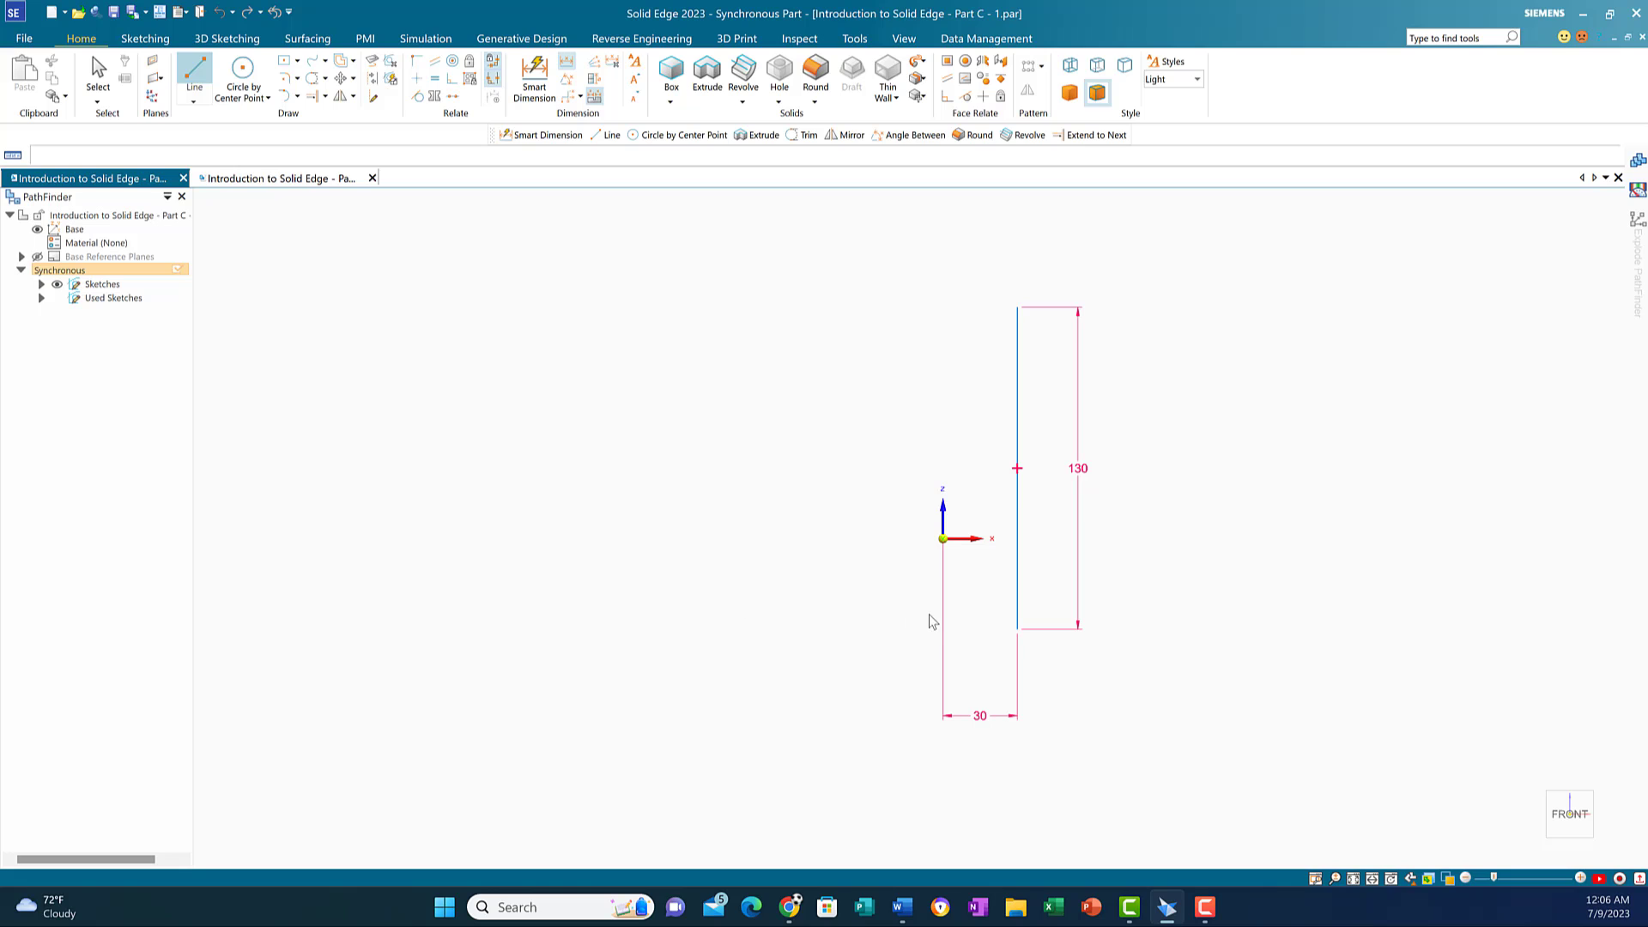
pyautogui.click(1007, 627)
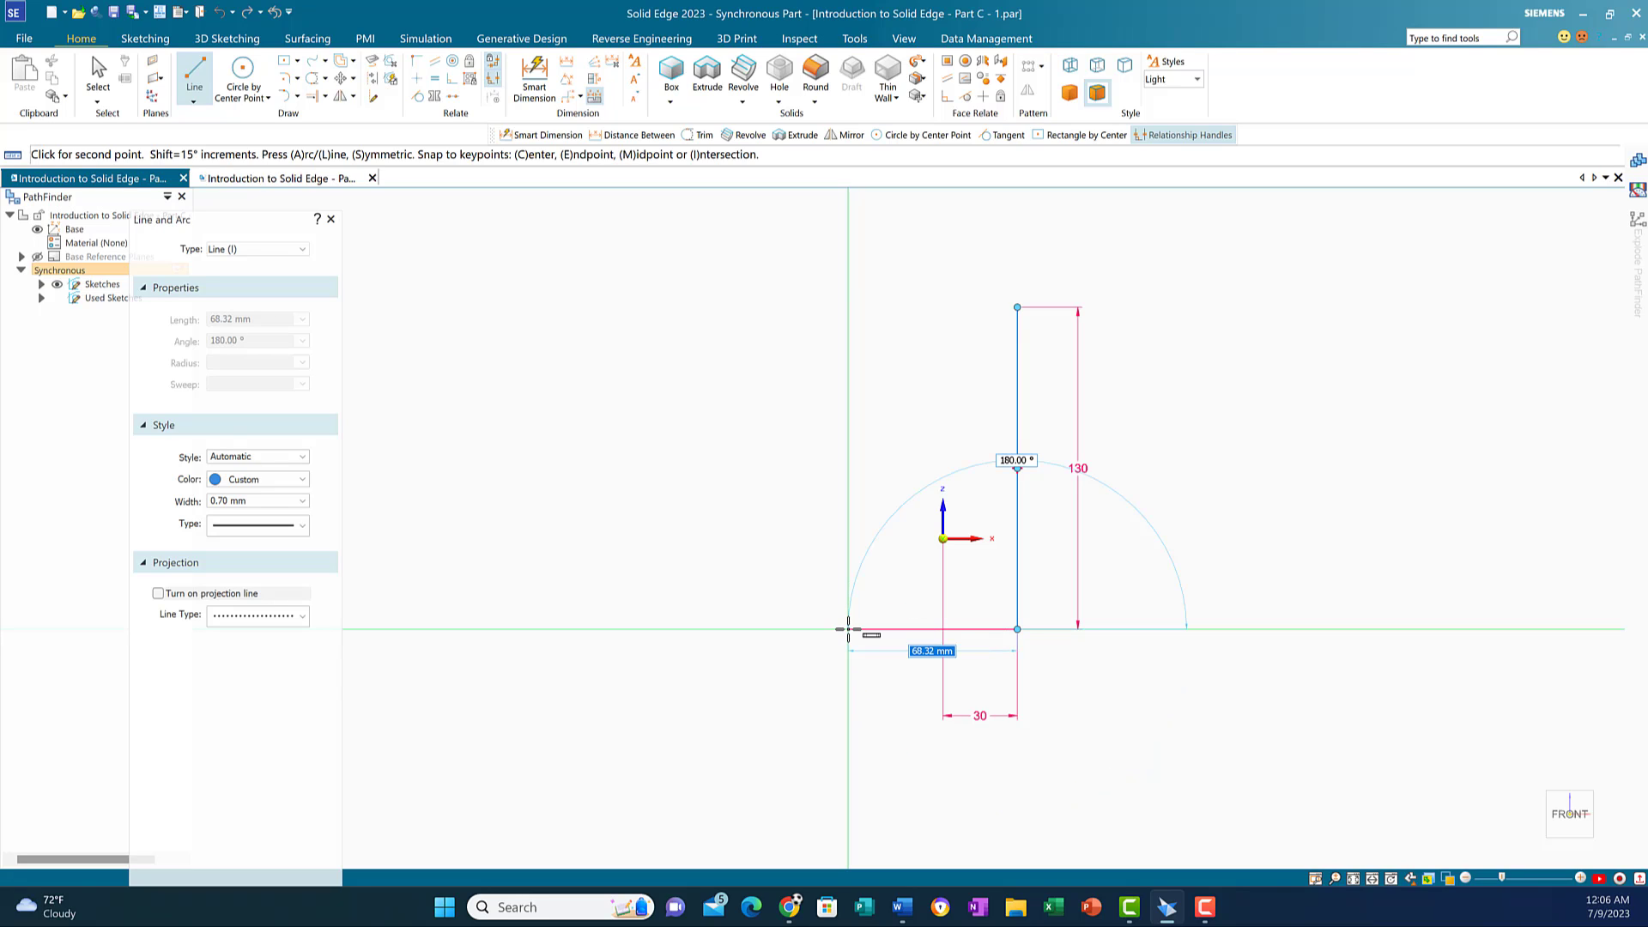
pyautogui.write('60')
pyautogui.press('Tab')
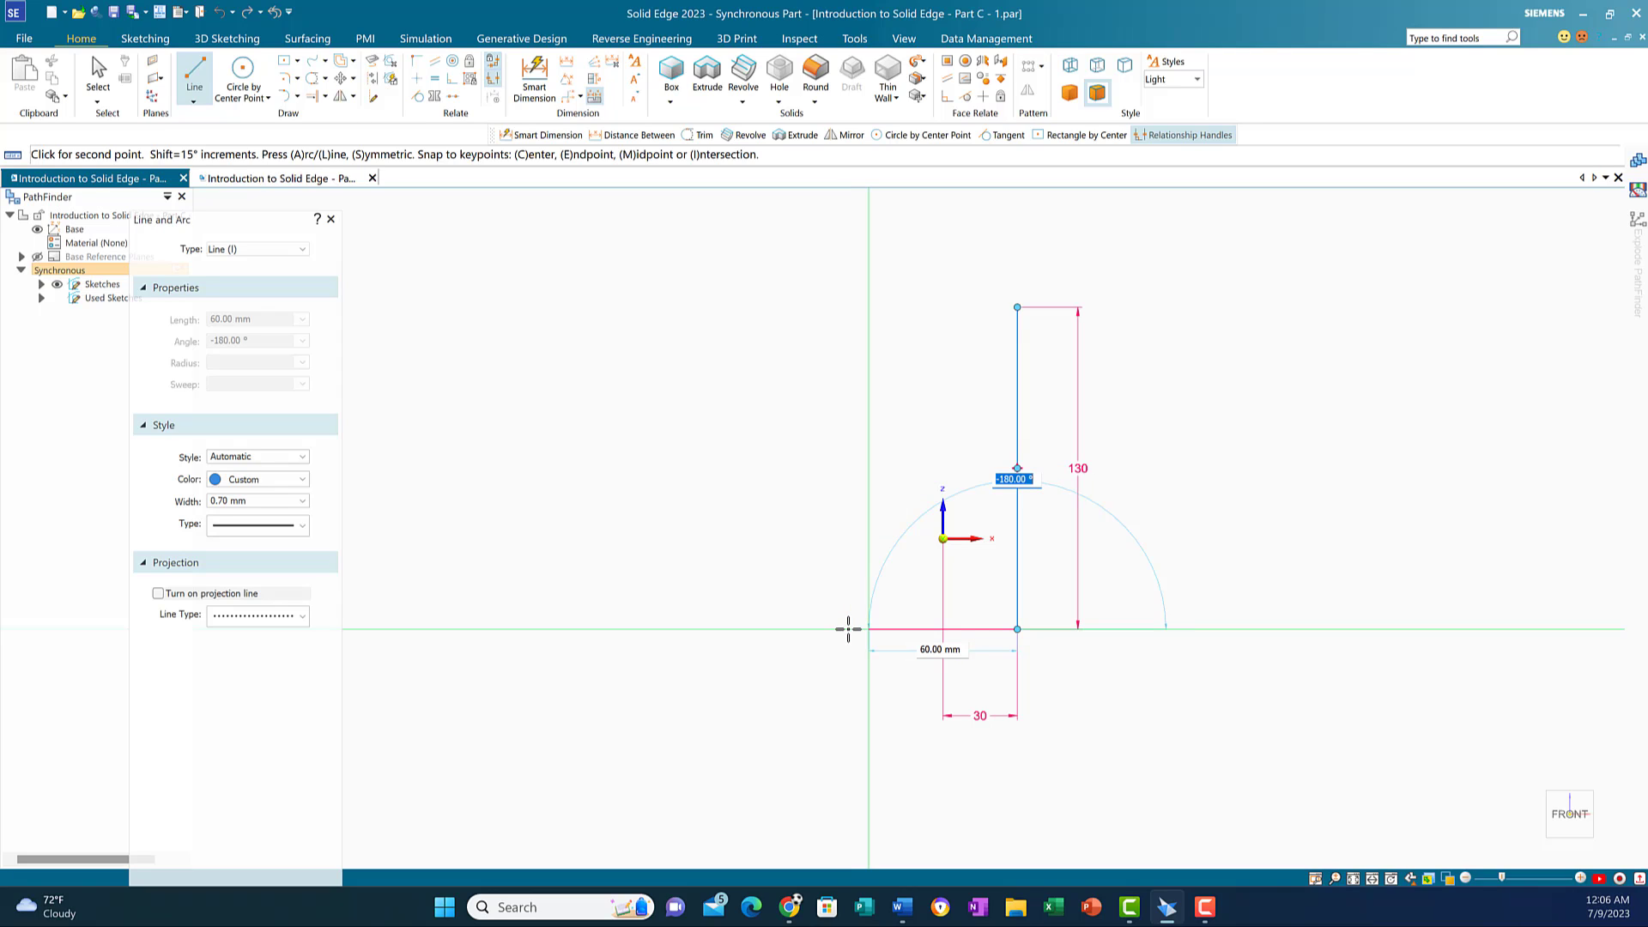
pyautogui.press('Return')
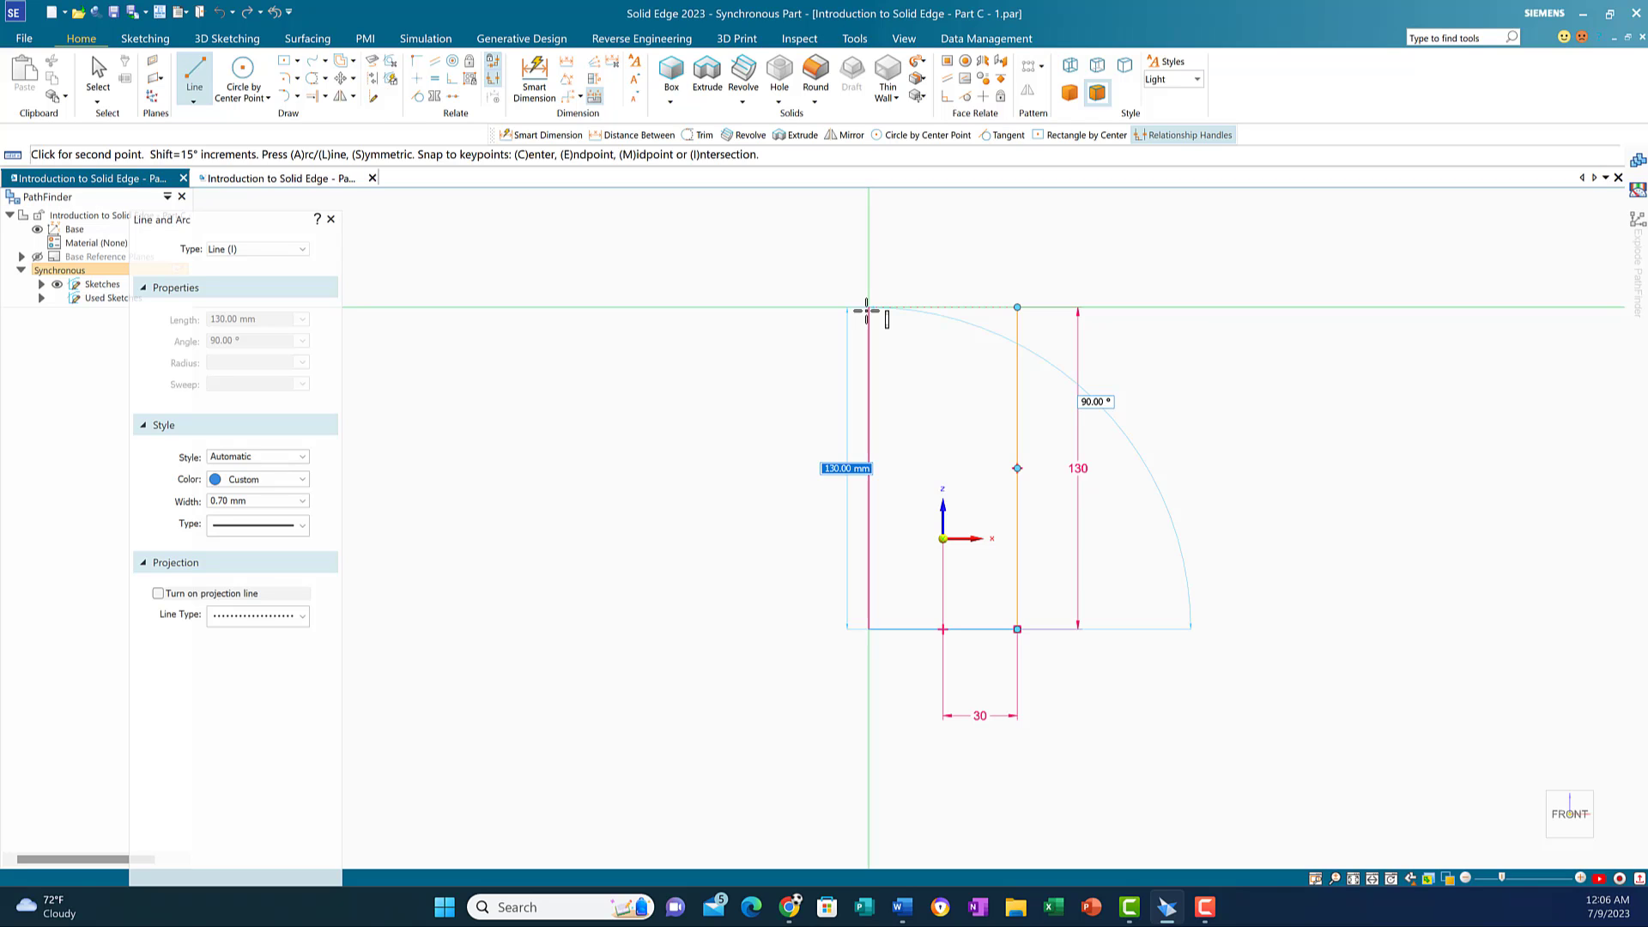
pyautogui.click(866, 307)
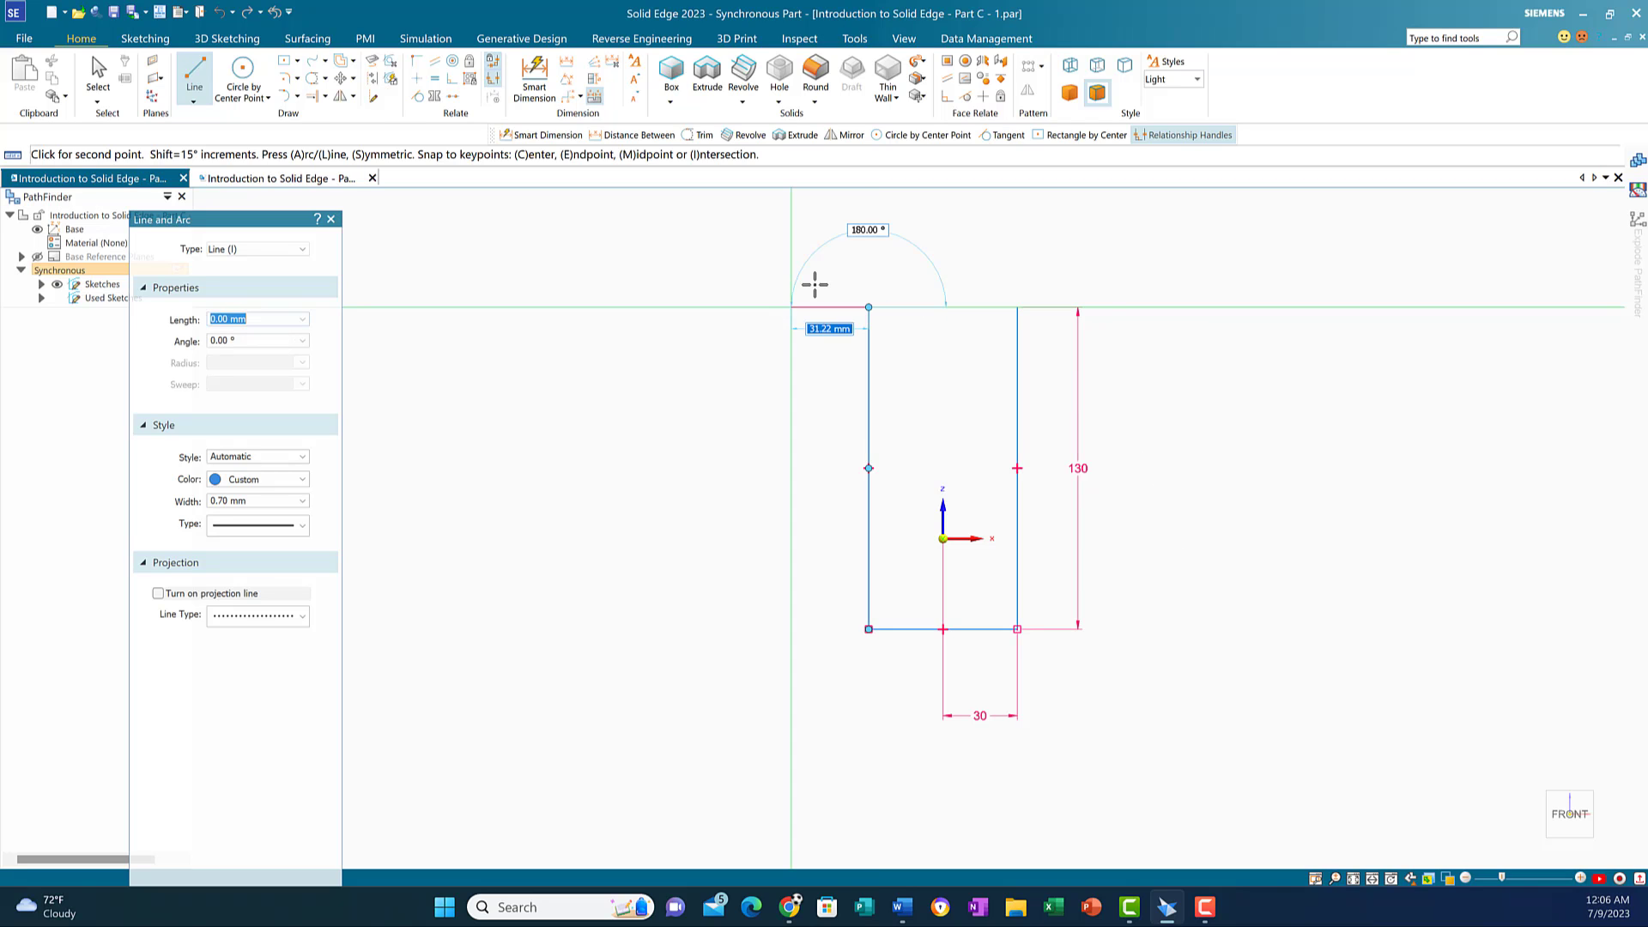
pyautogui.click(1016, 306)
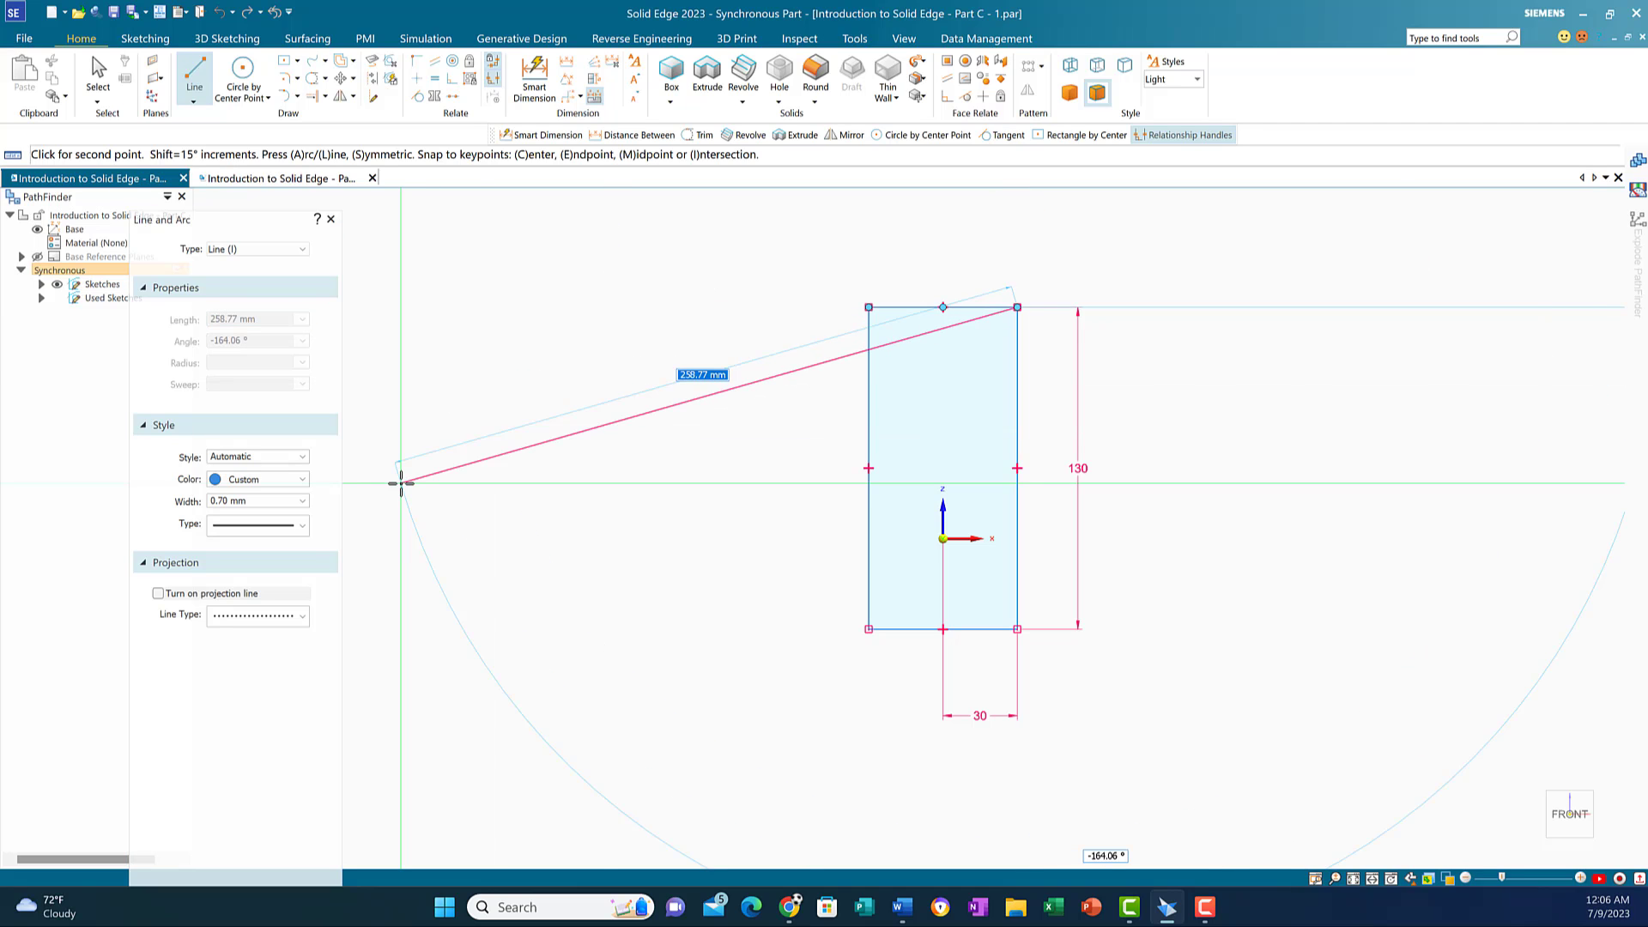
pyautogui.rightClick(605, 326)
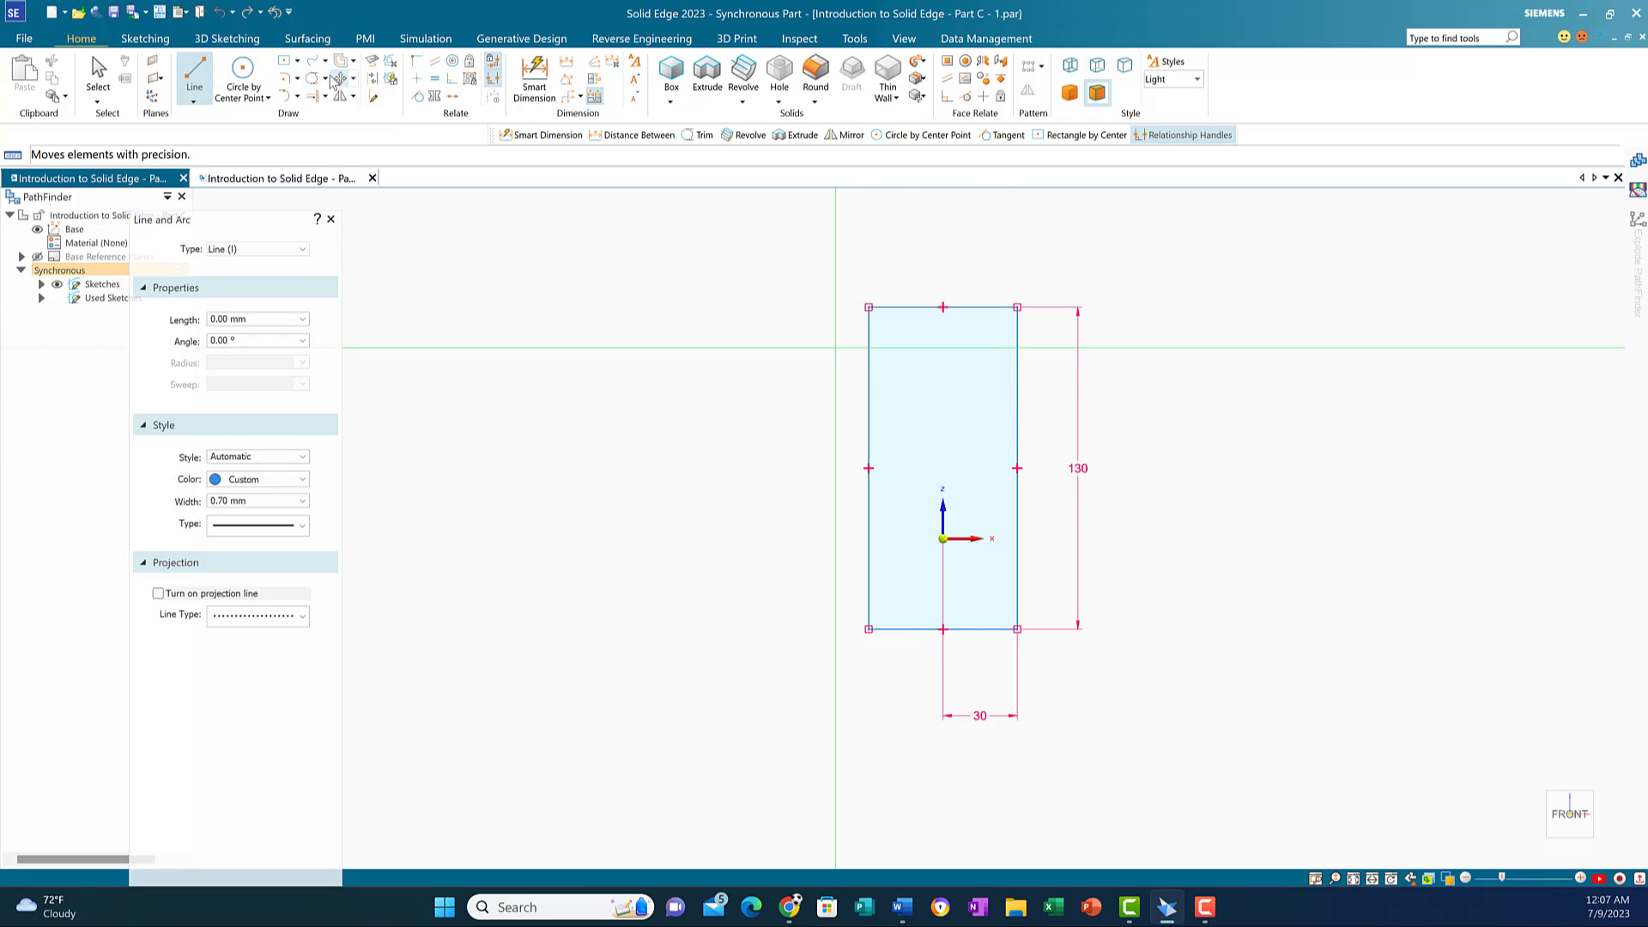
# Step: Fillet both upper corners of the rectangle with a 30 mm radius
pyautogui.click(286, 82)
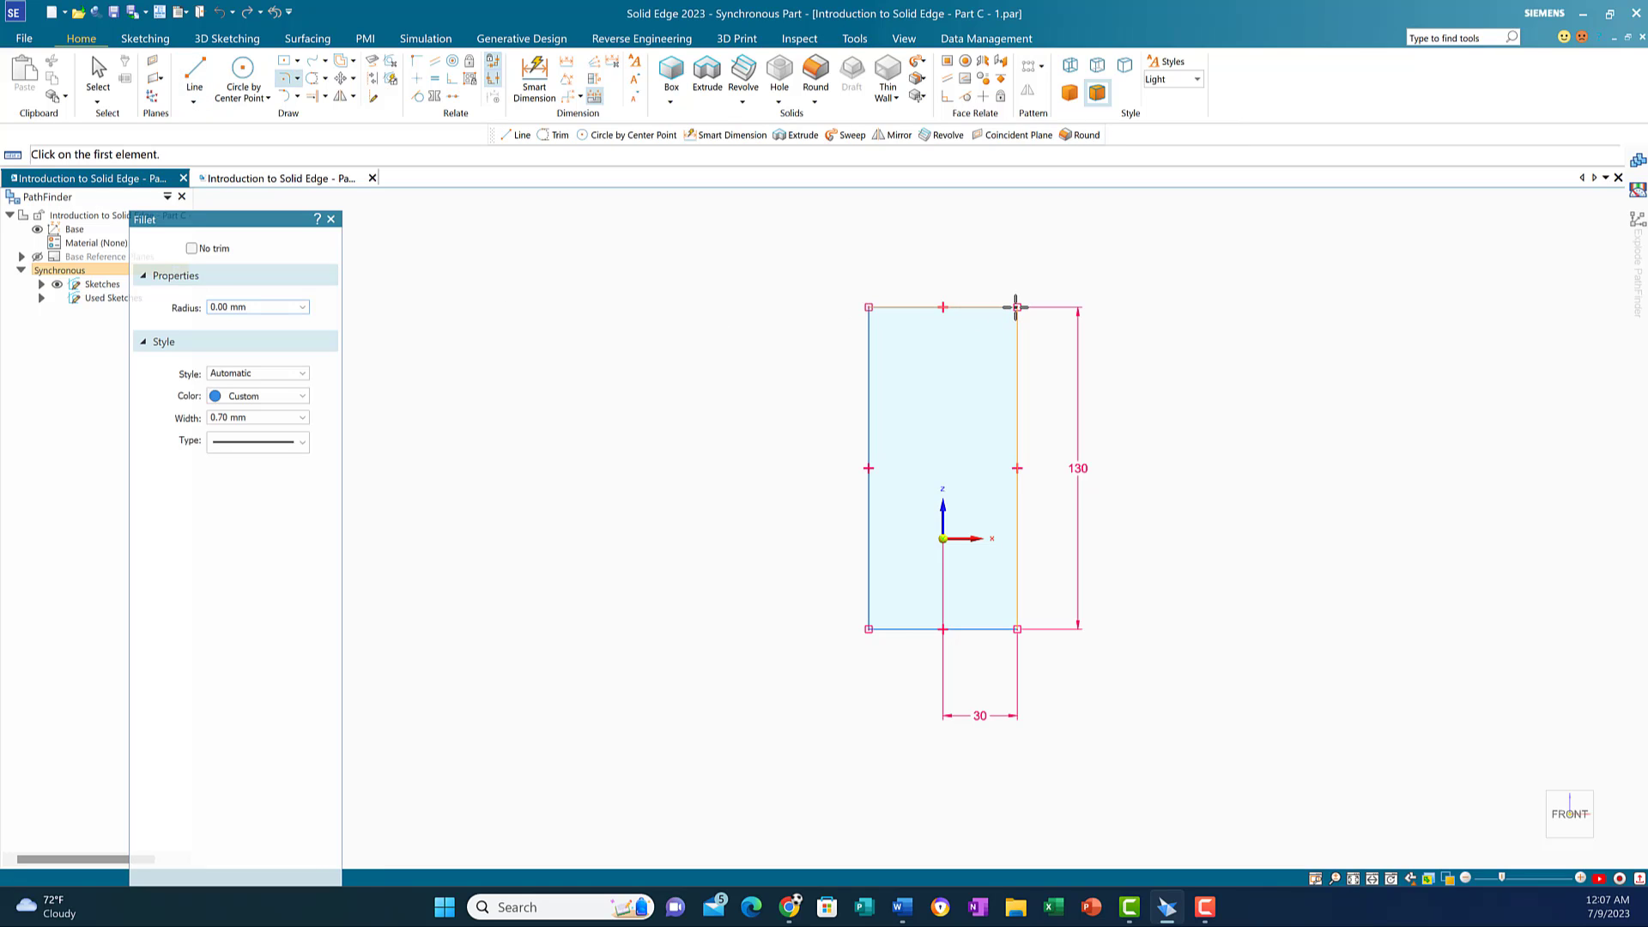
pyautogui.click(1015, 306)
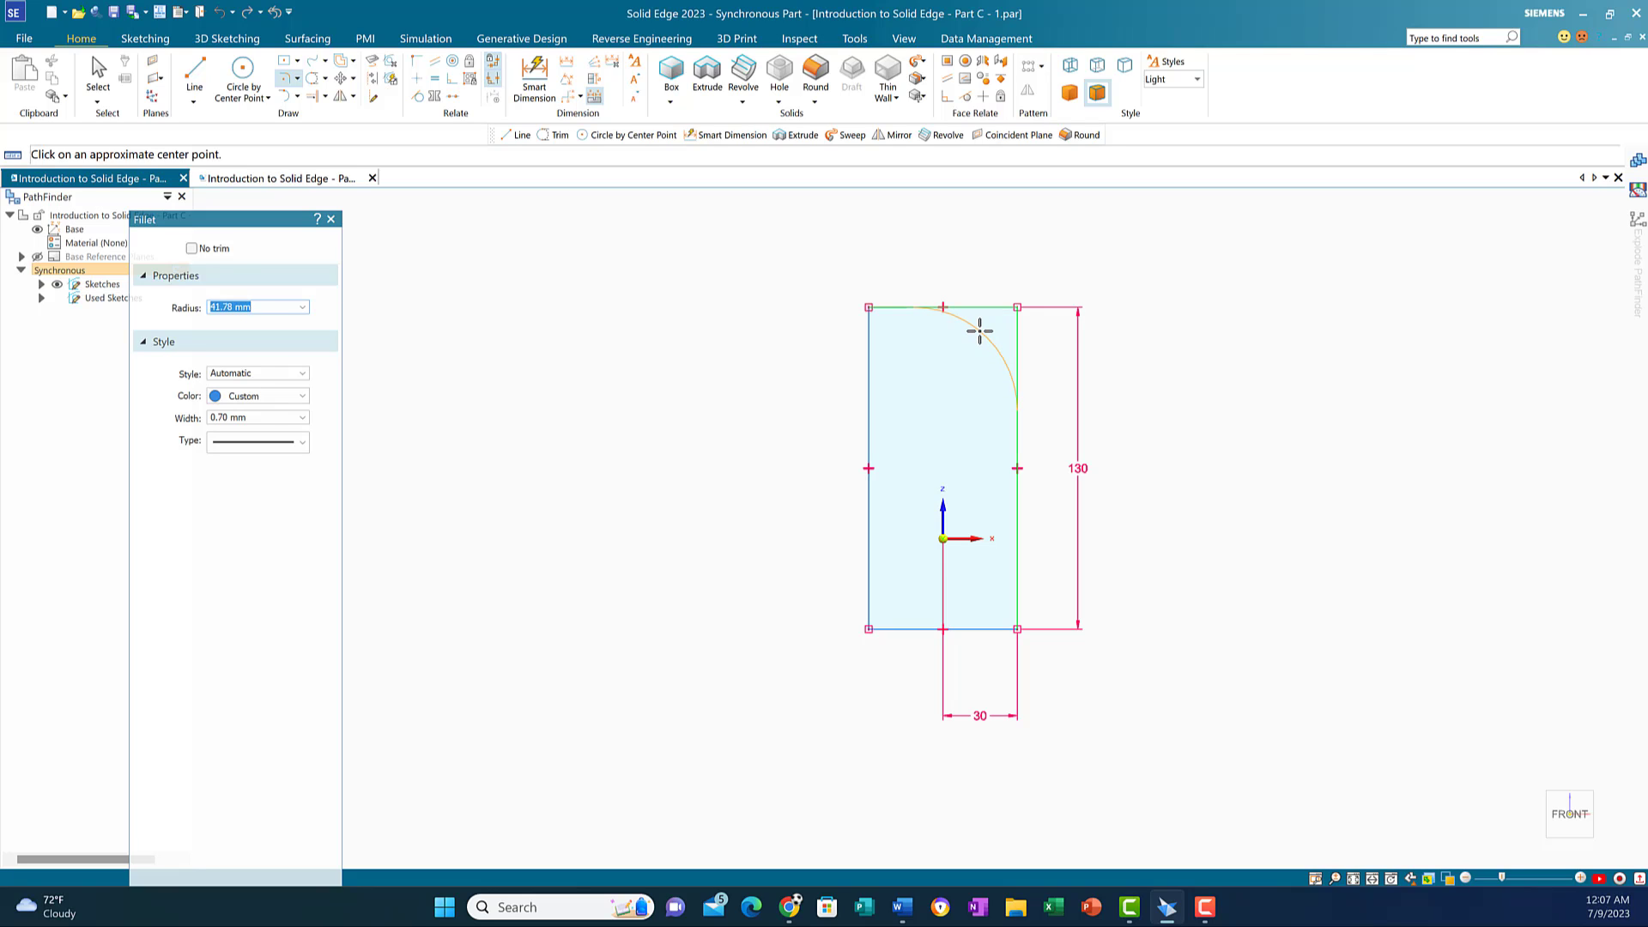
pyautogui.write('30')
pyautogui.click(979, 330)
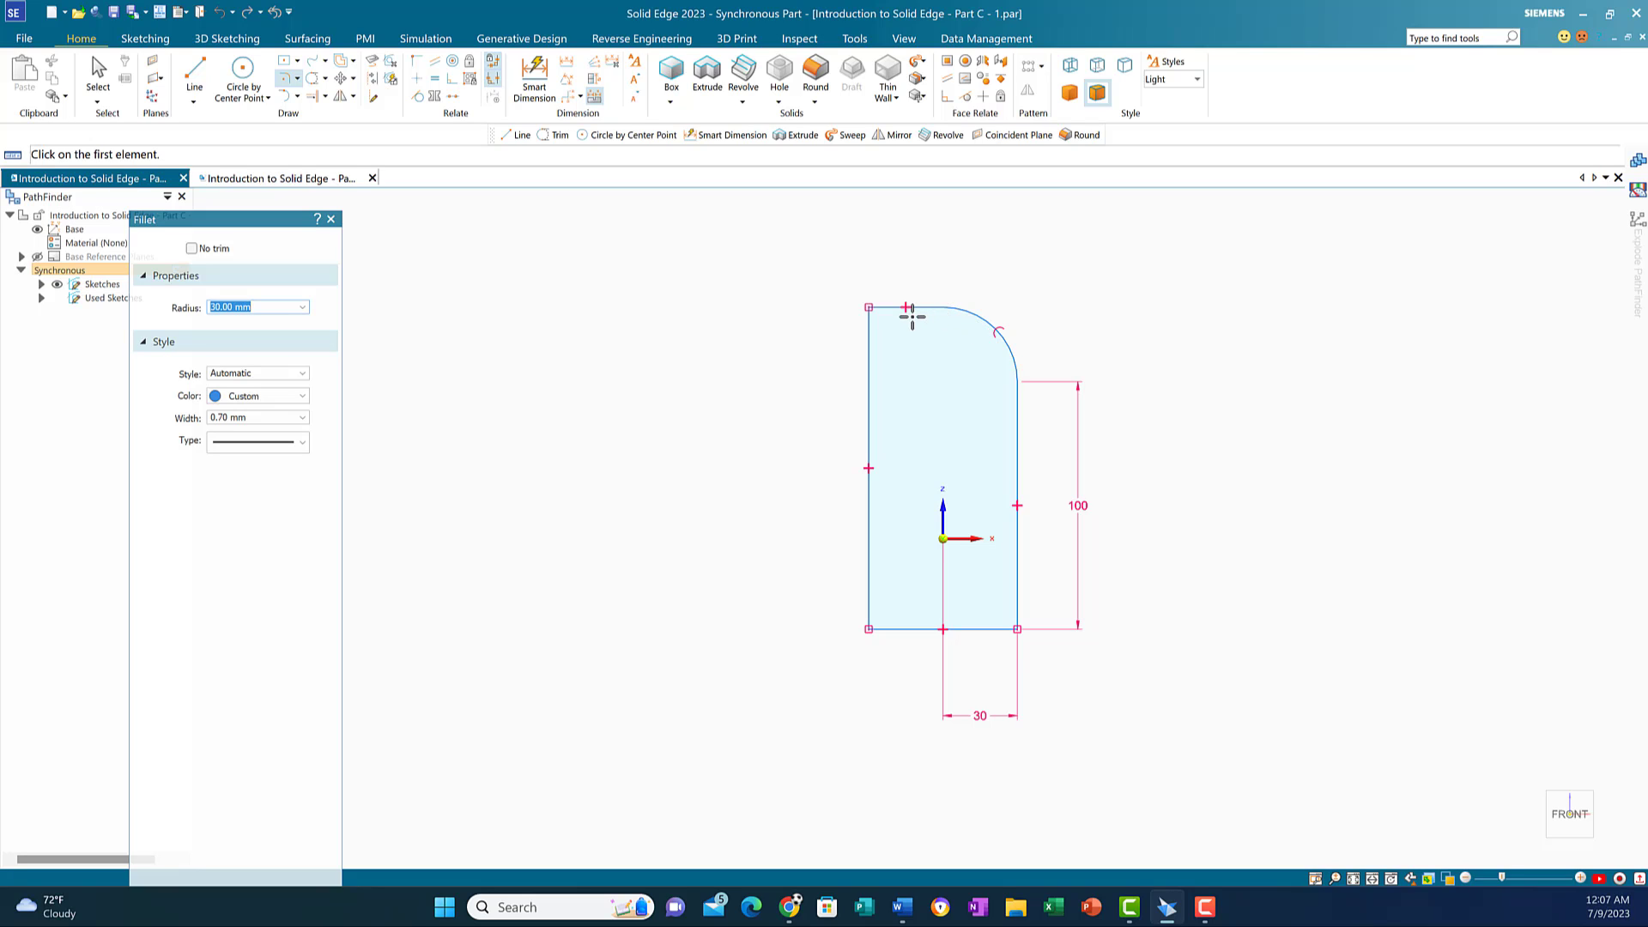
pyautogui.click(868, 307)
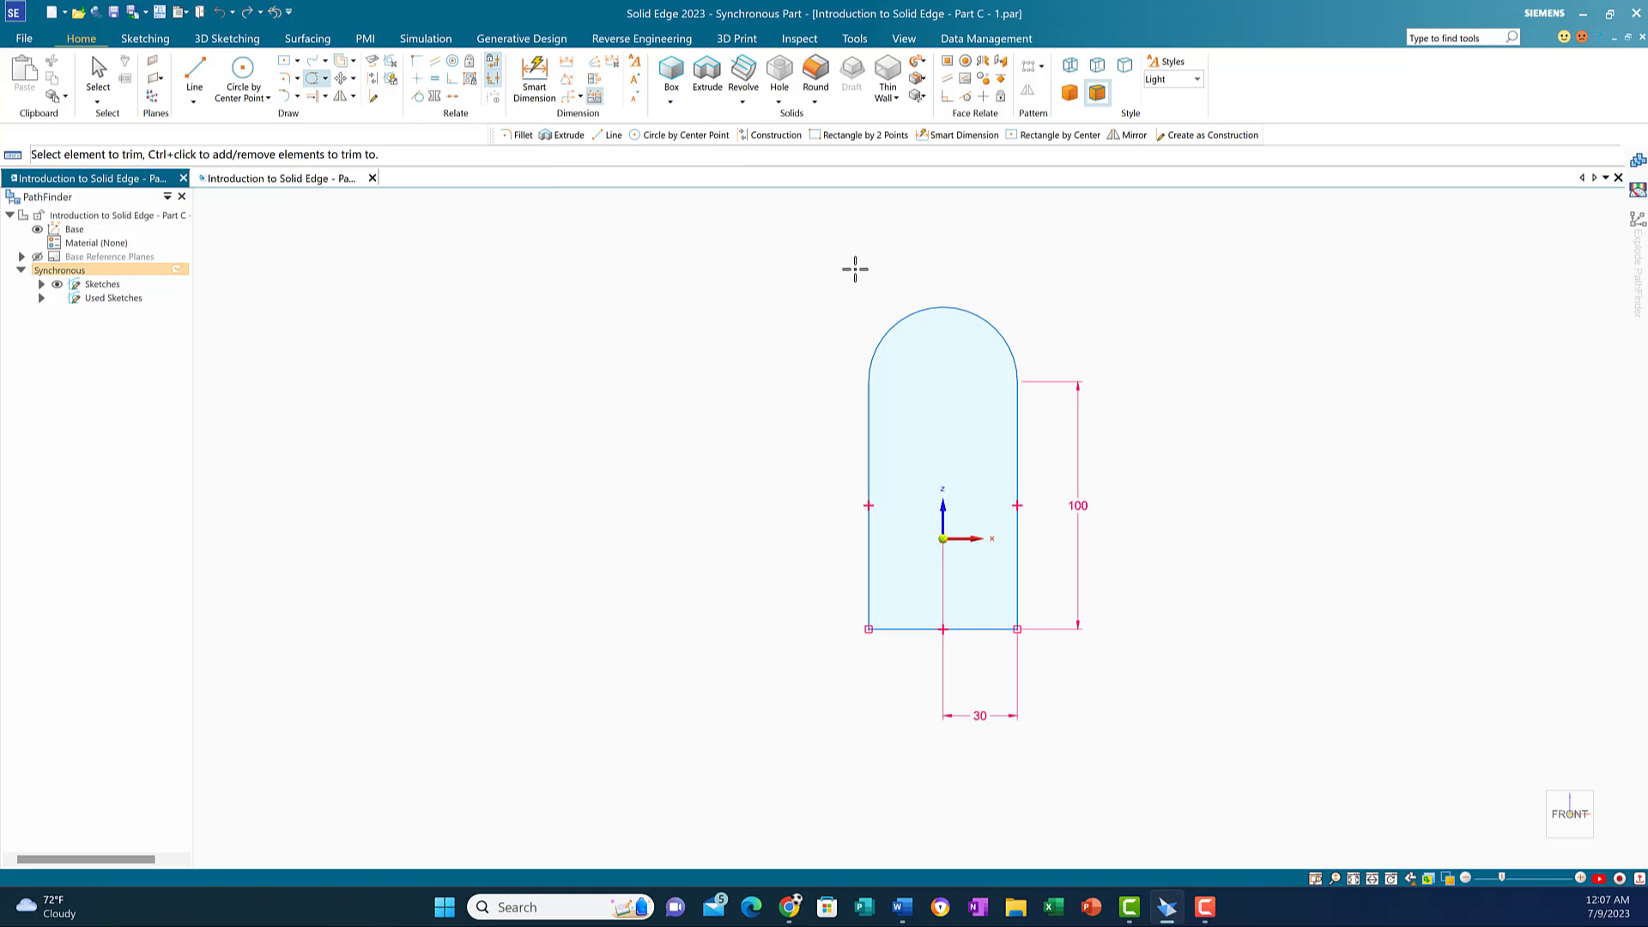
# Step: Trim away both fillet arcs and replace them with one tangent arc joining the upper ends of the two vertical lines
pyautogui.click(917, 314)
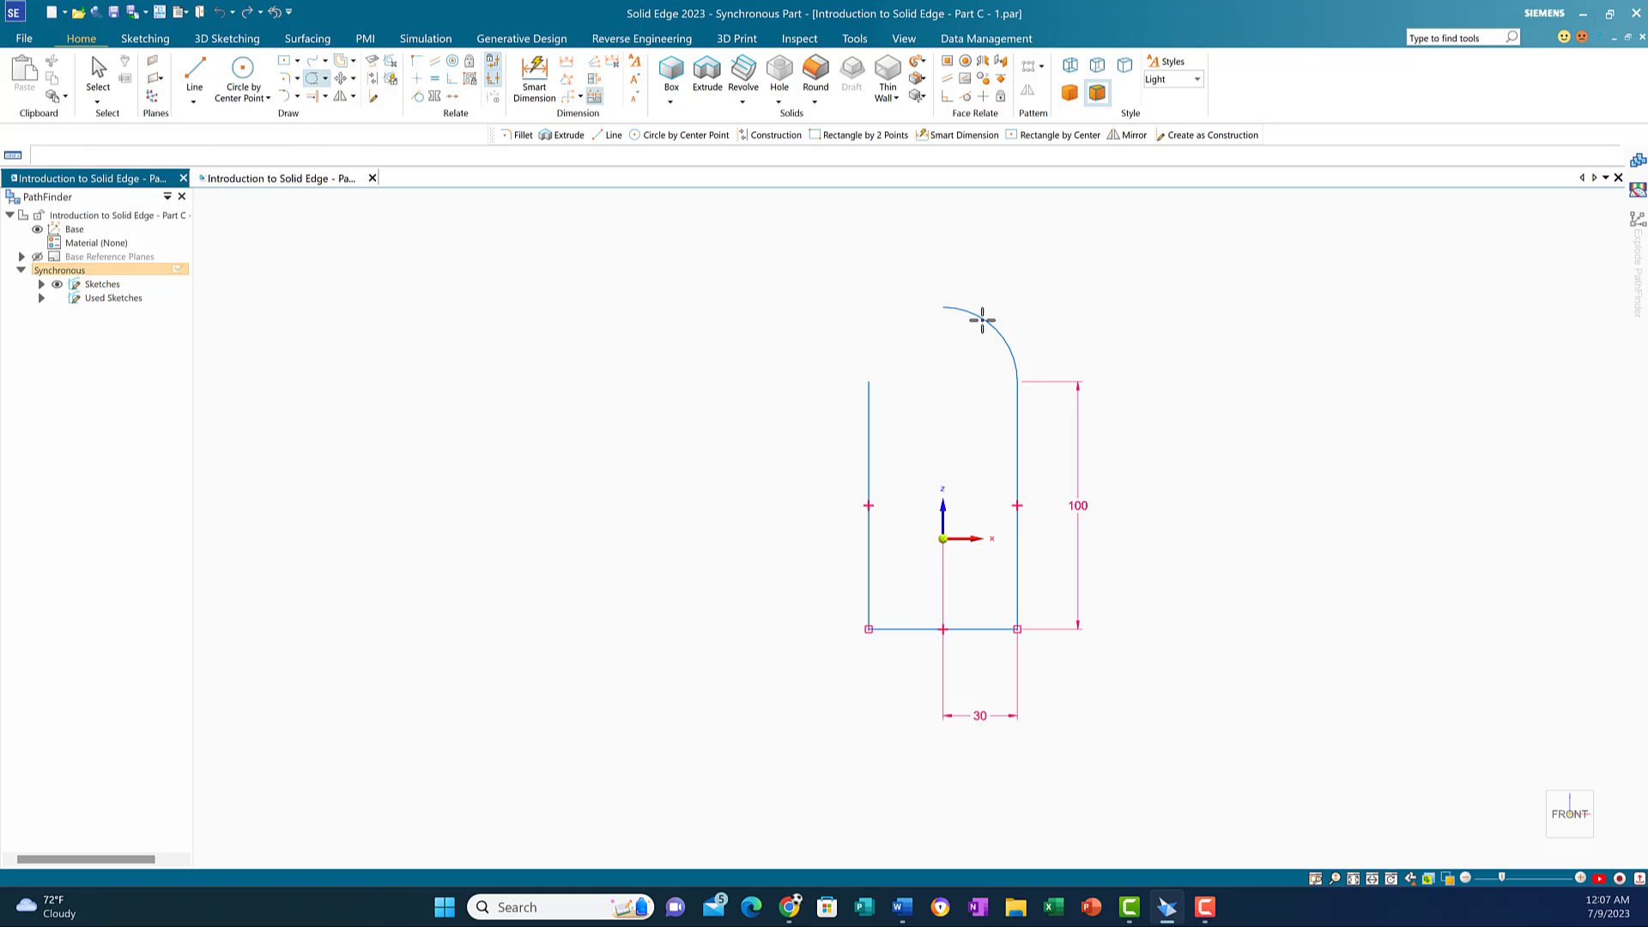
pyautogui.click(979, 316)
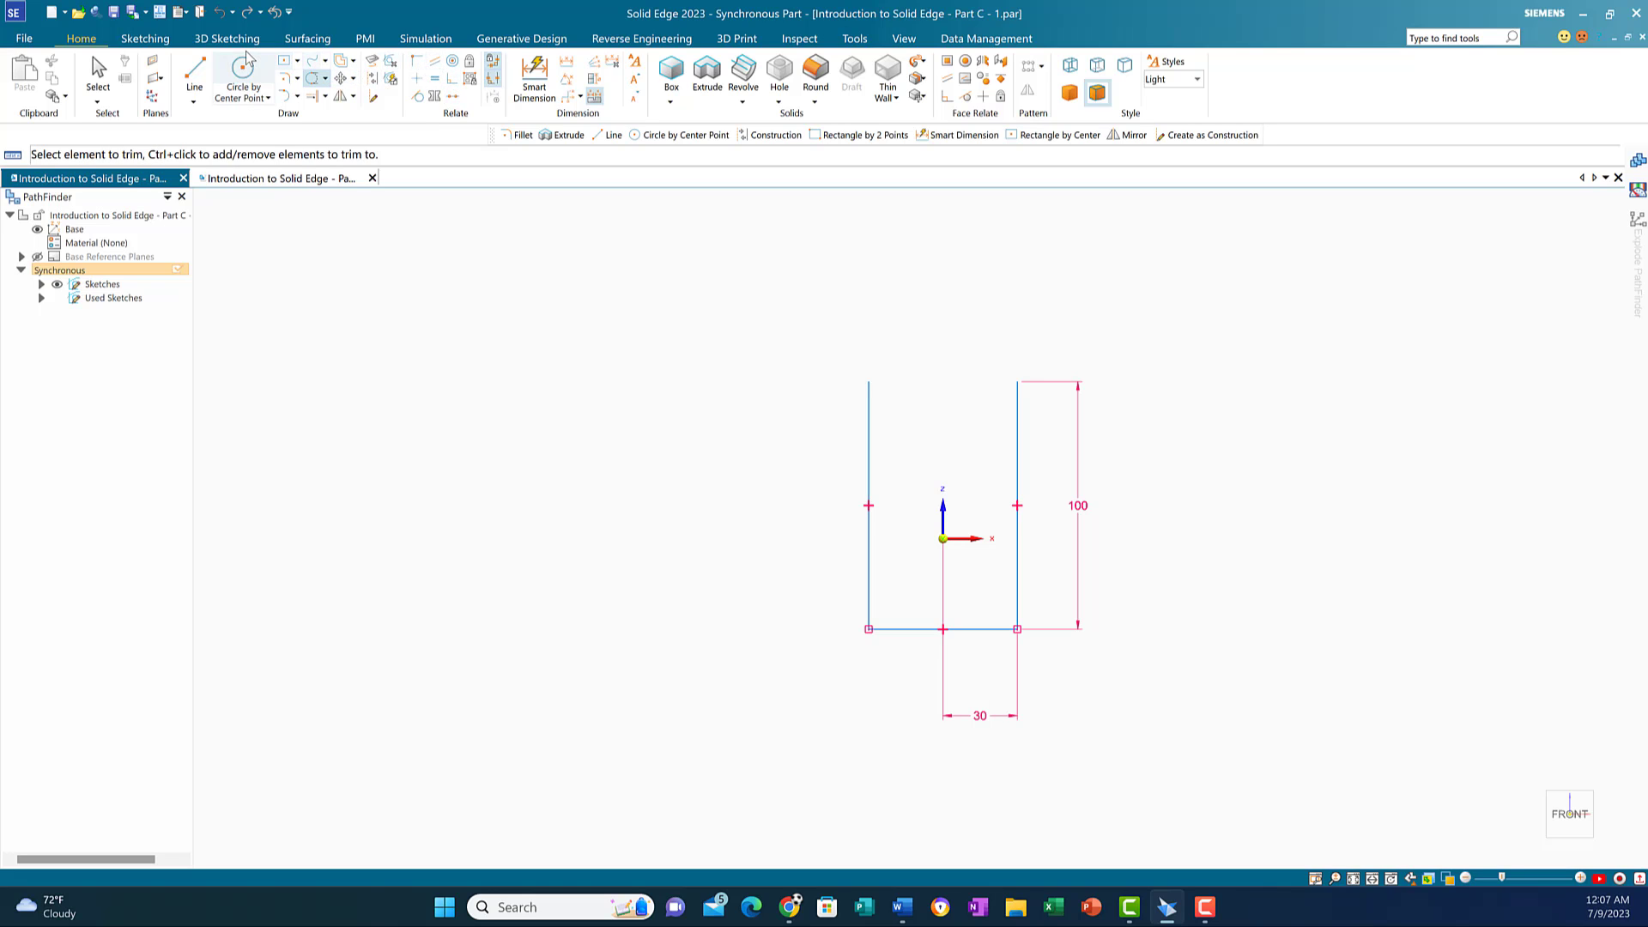
pyautogui.click(285, 97)
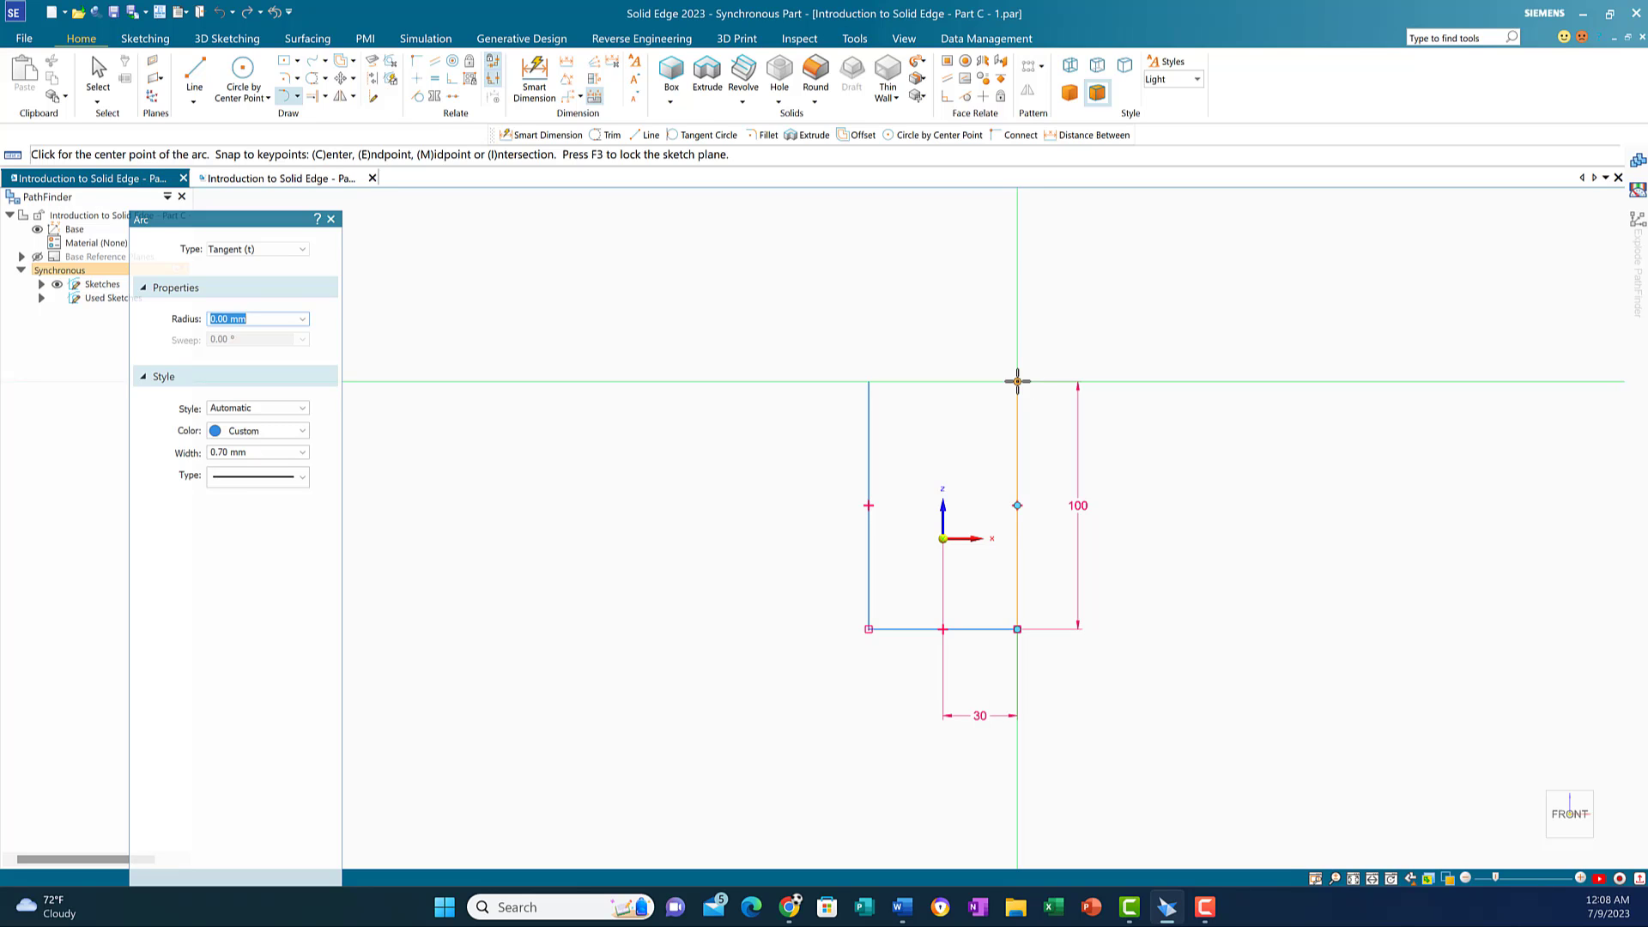
pyautogui.click(1017, 381)
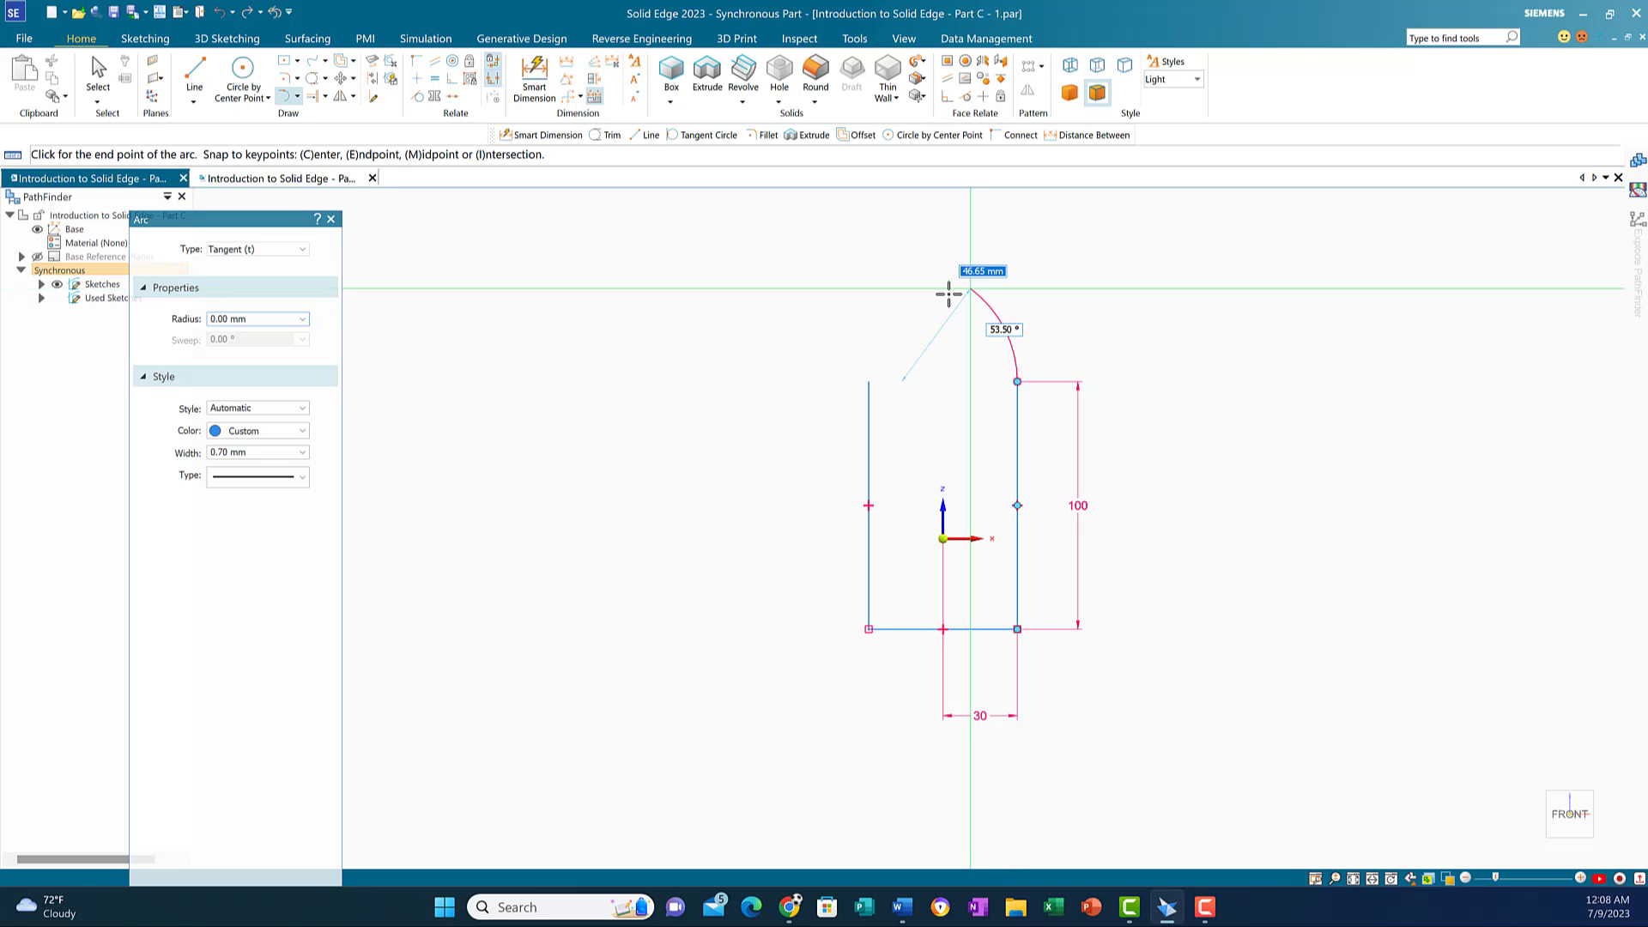
pyautogui.click(868, 381)
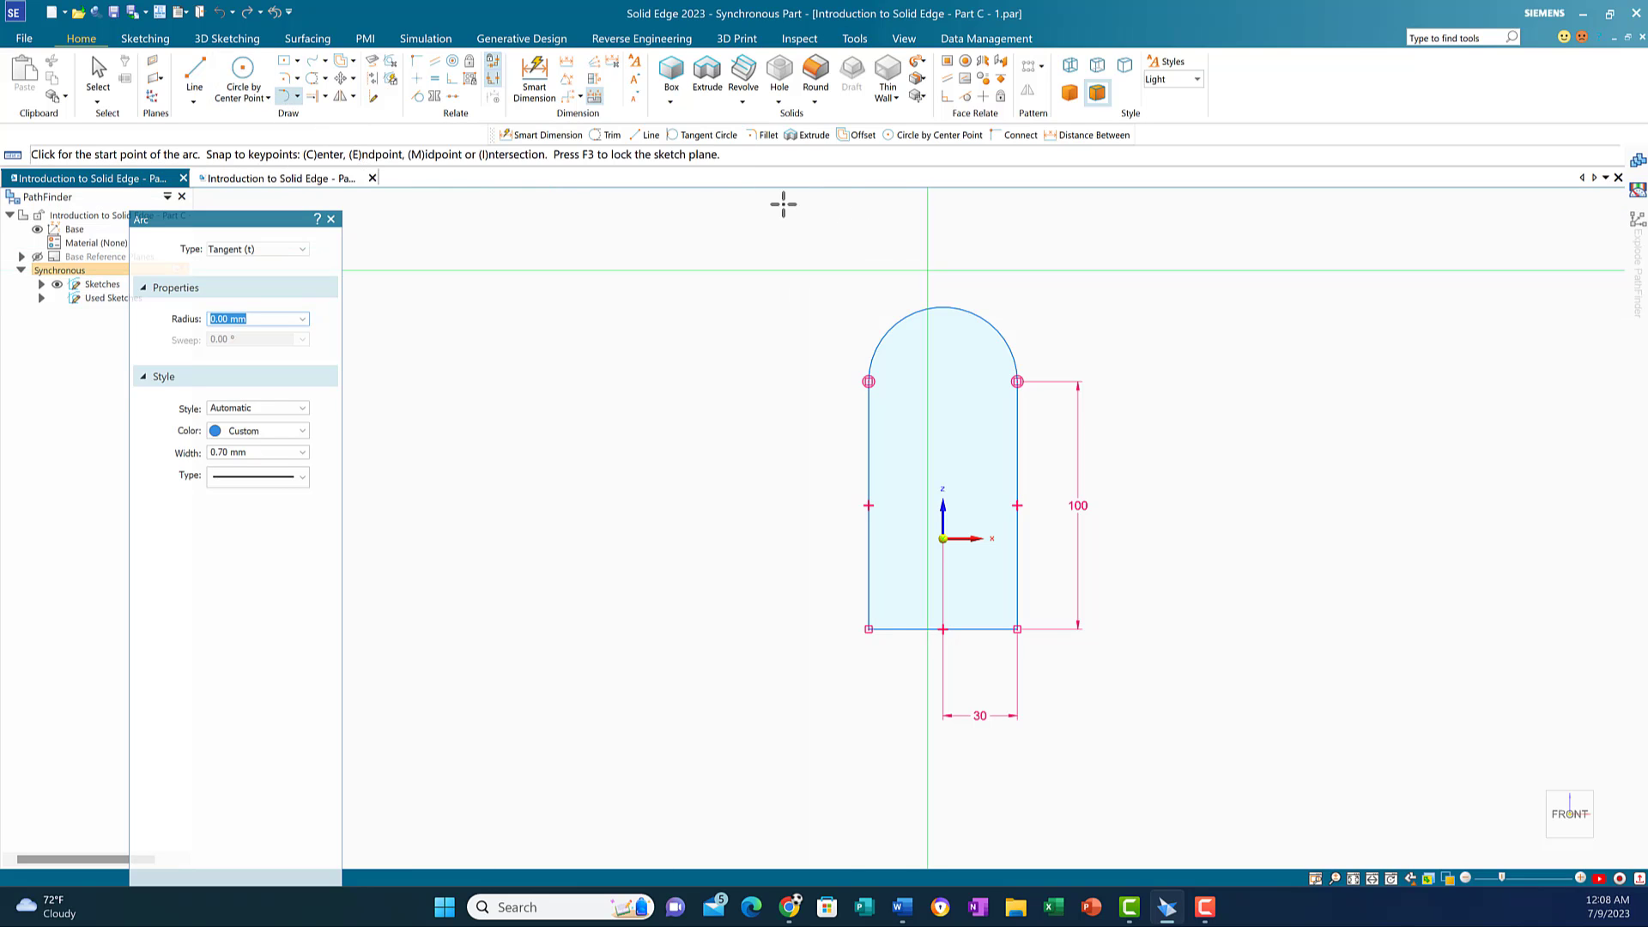
# Step: Replace the profile's top arc with the upper half of a 60 mm diameter tangent circle through the upper ends of the vertical lines
pyautogui.click(311, 78)
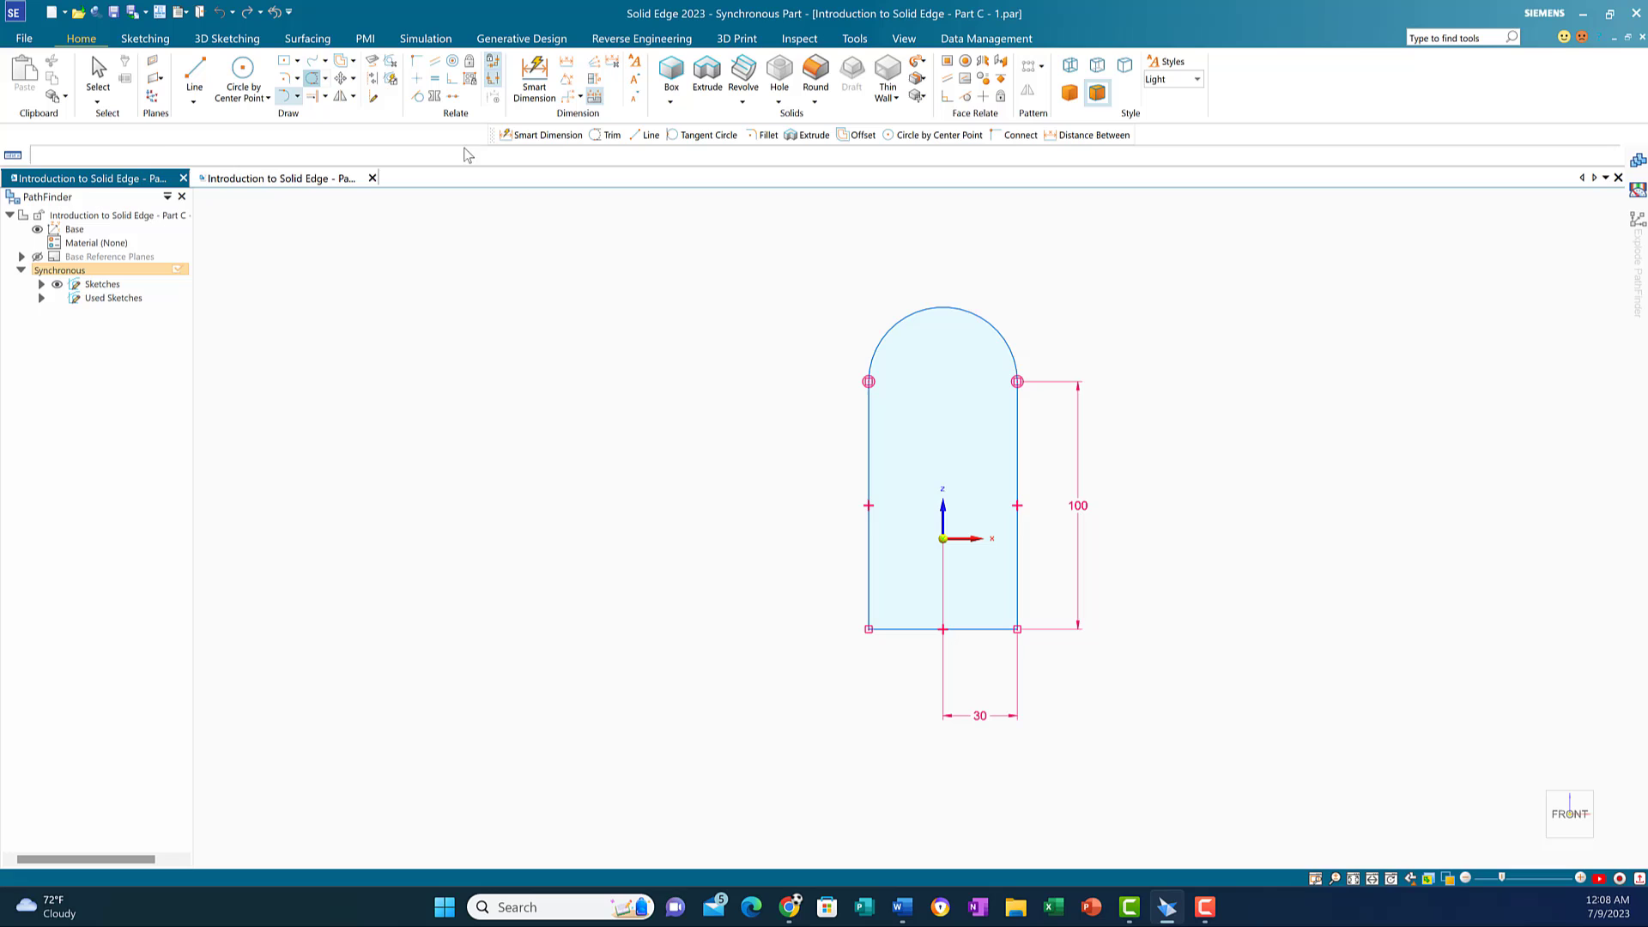
pyautogui.click(899, 319)
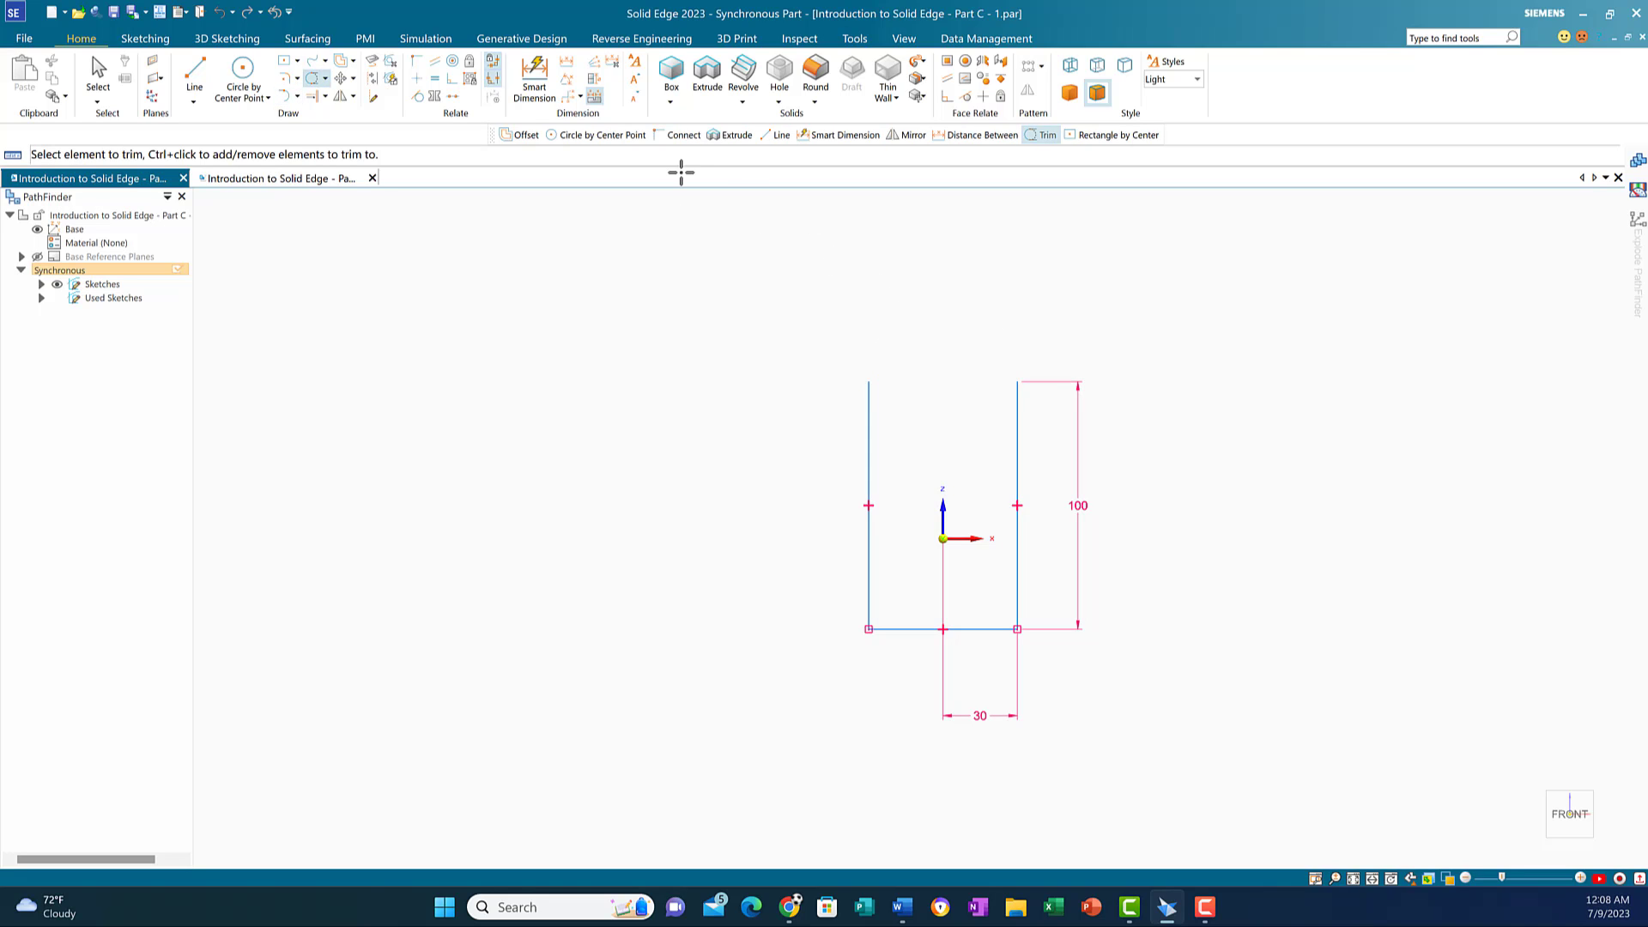
pyautogui.click(268, 98)
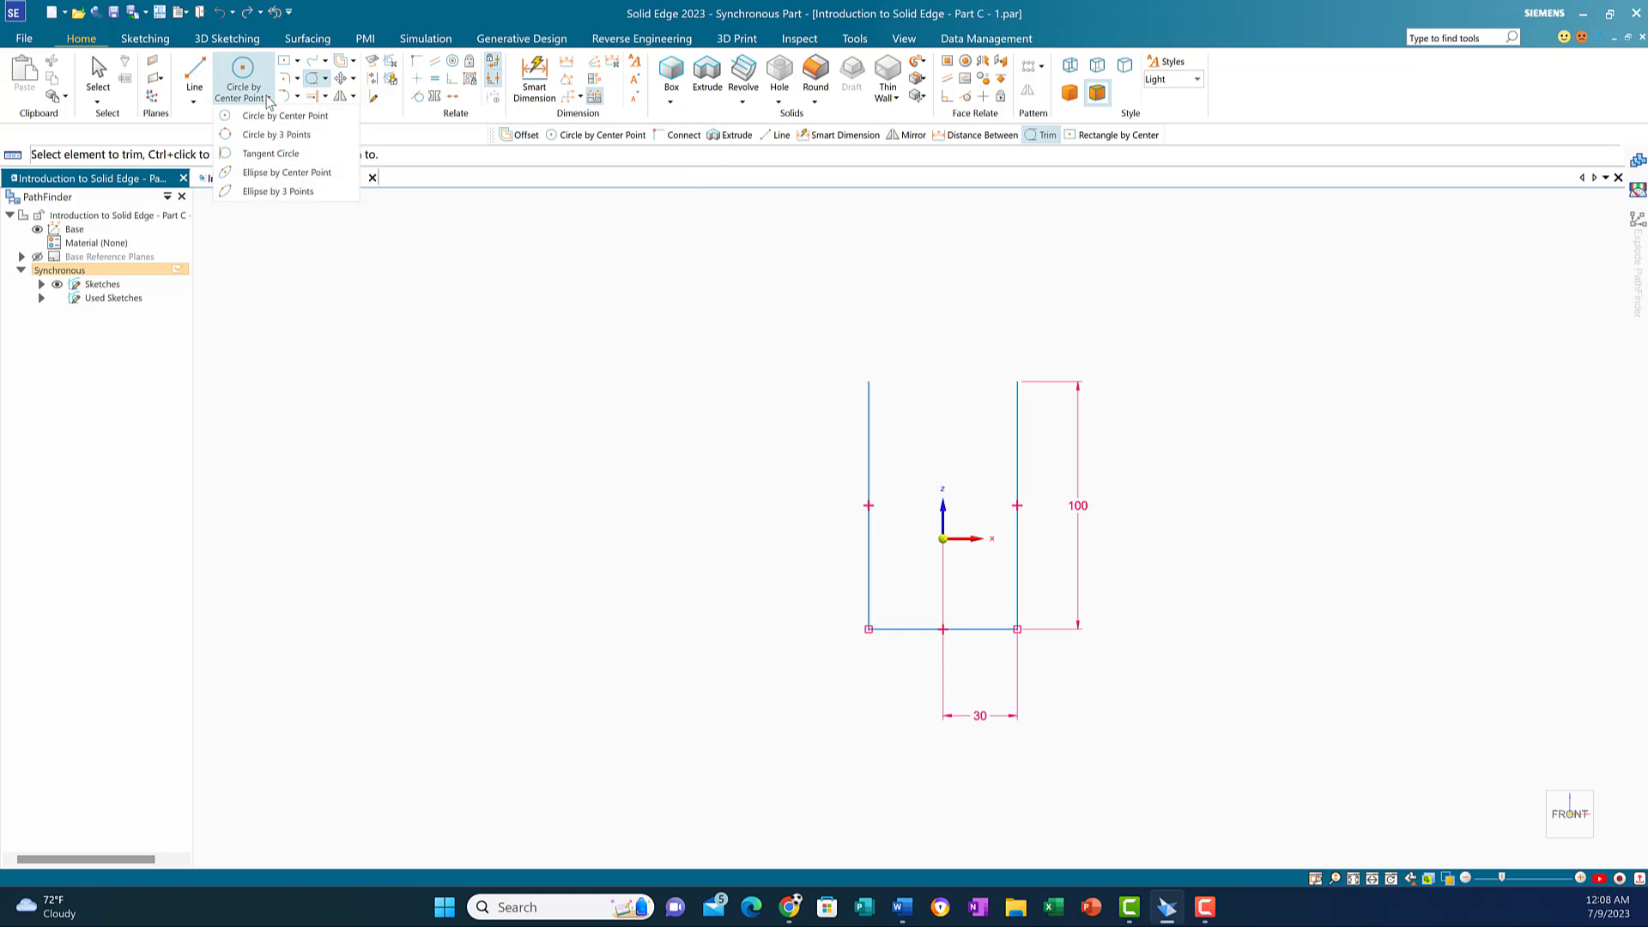
pyautogui.click(269, 154)
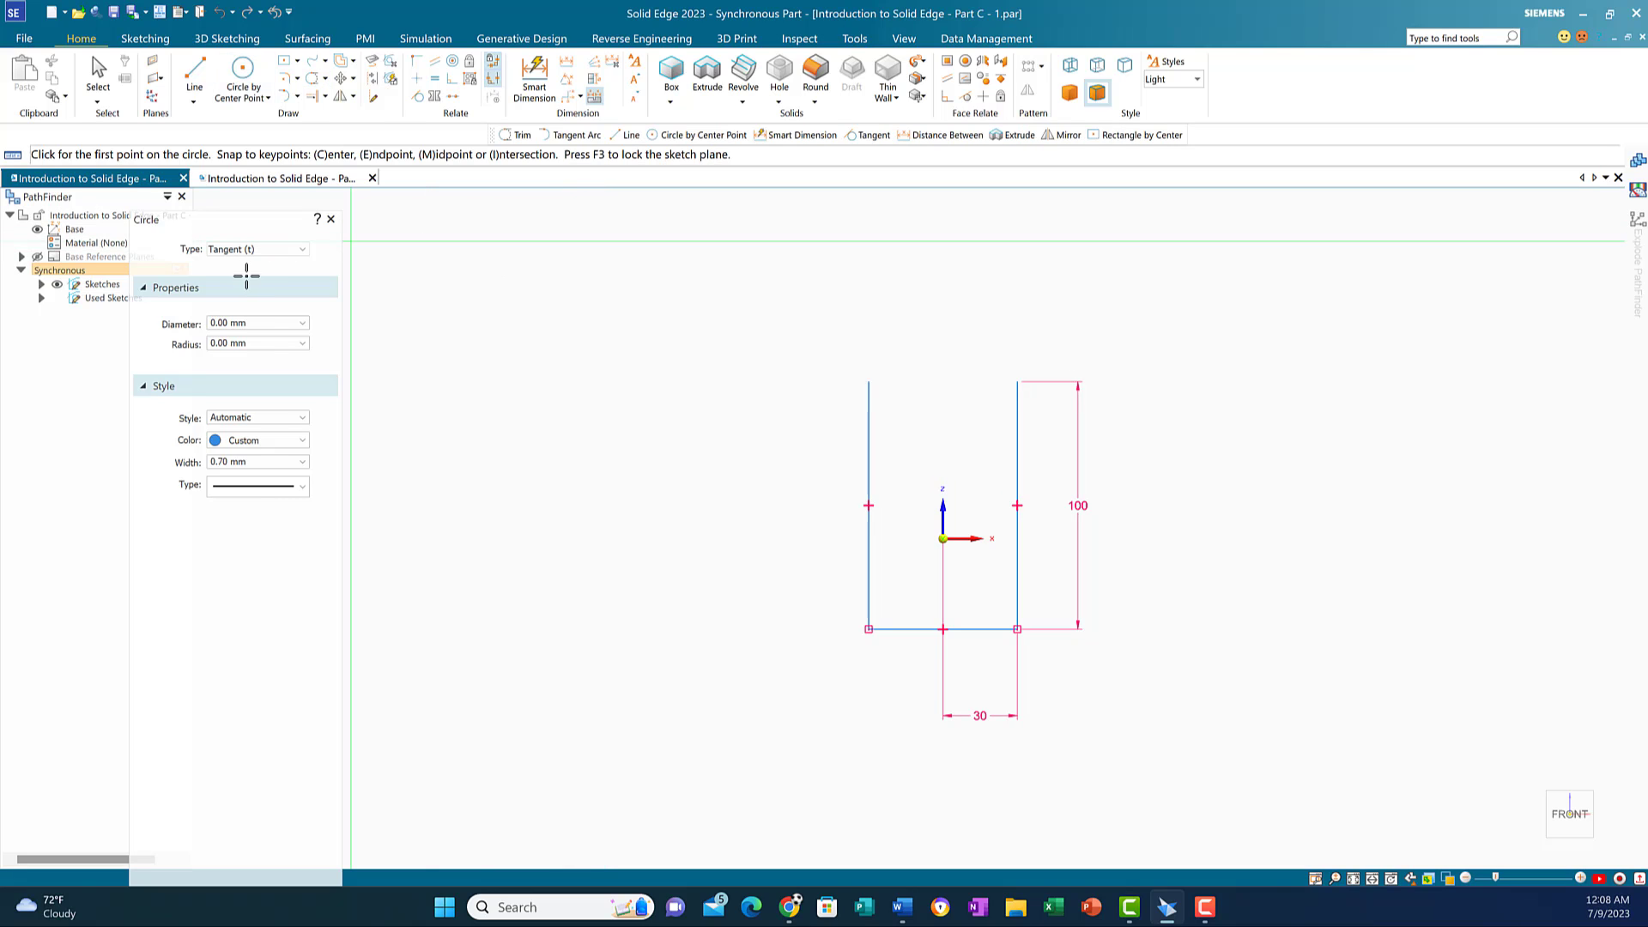
pyautogui.click(236, 330)
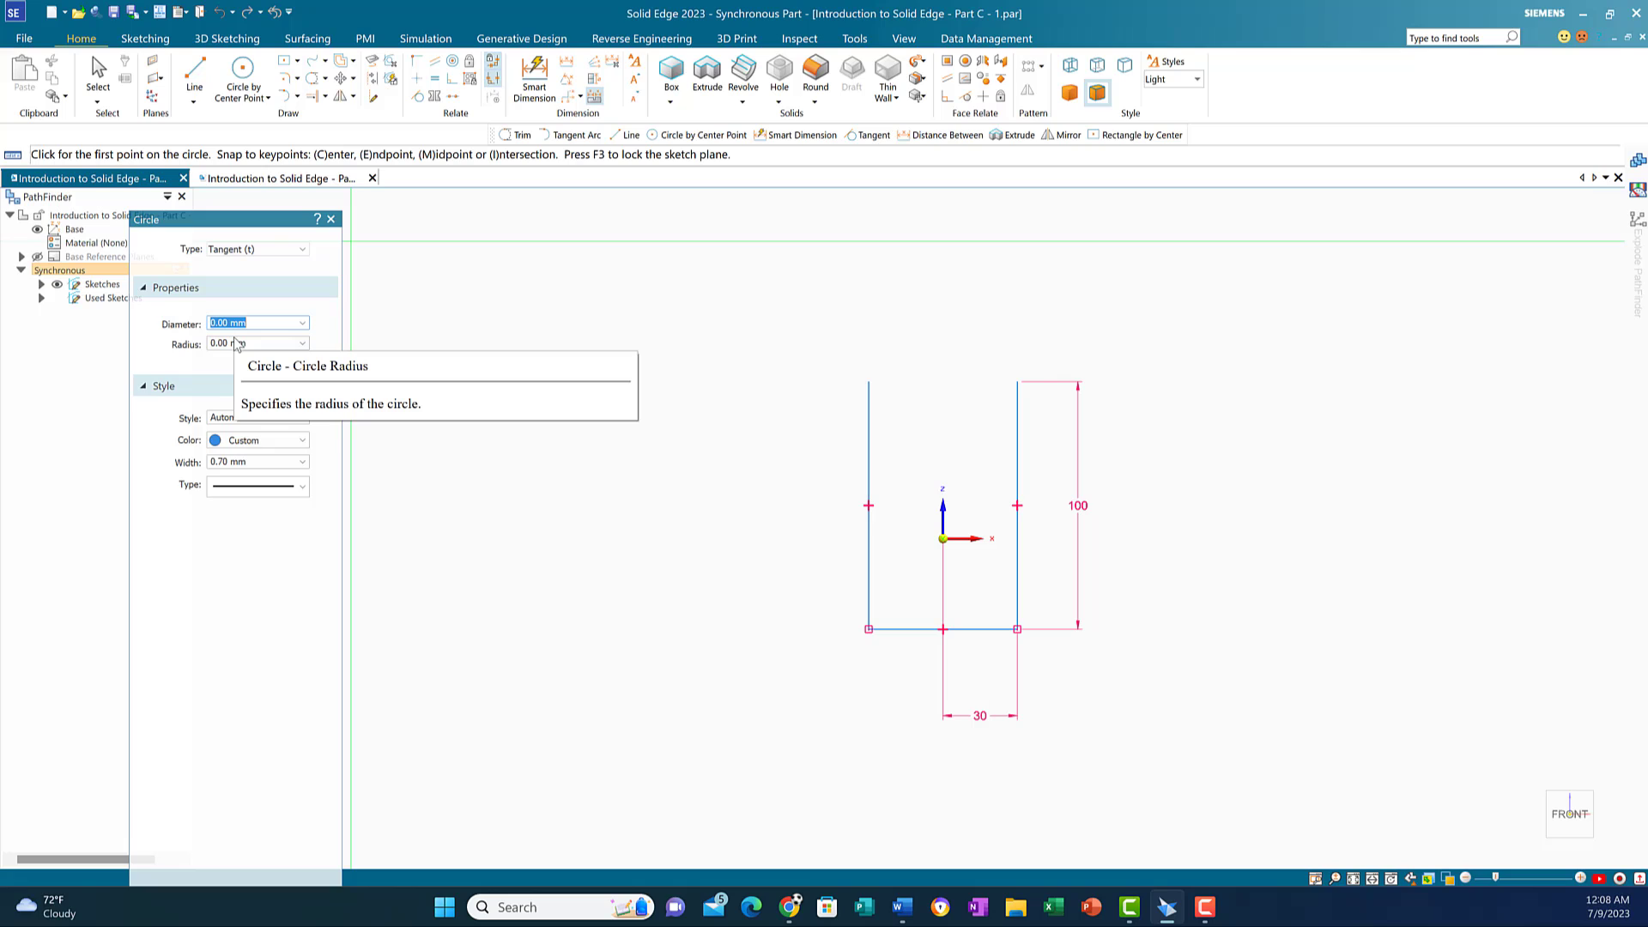
pyautogui.write('60')
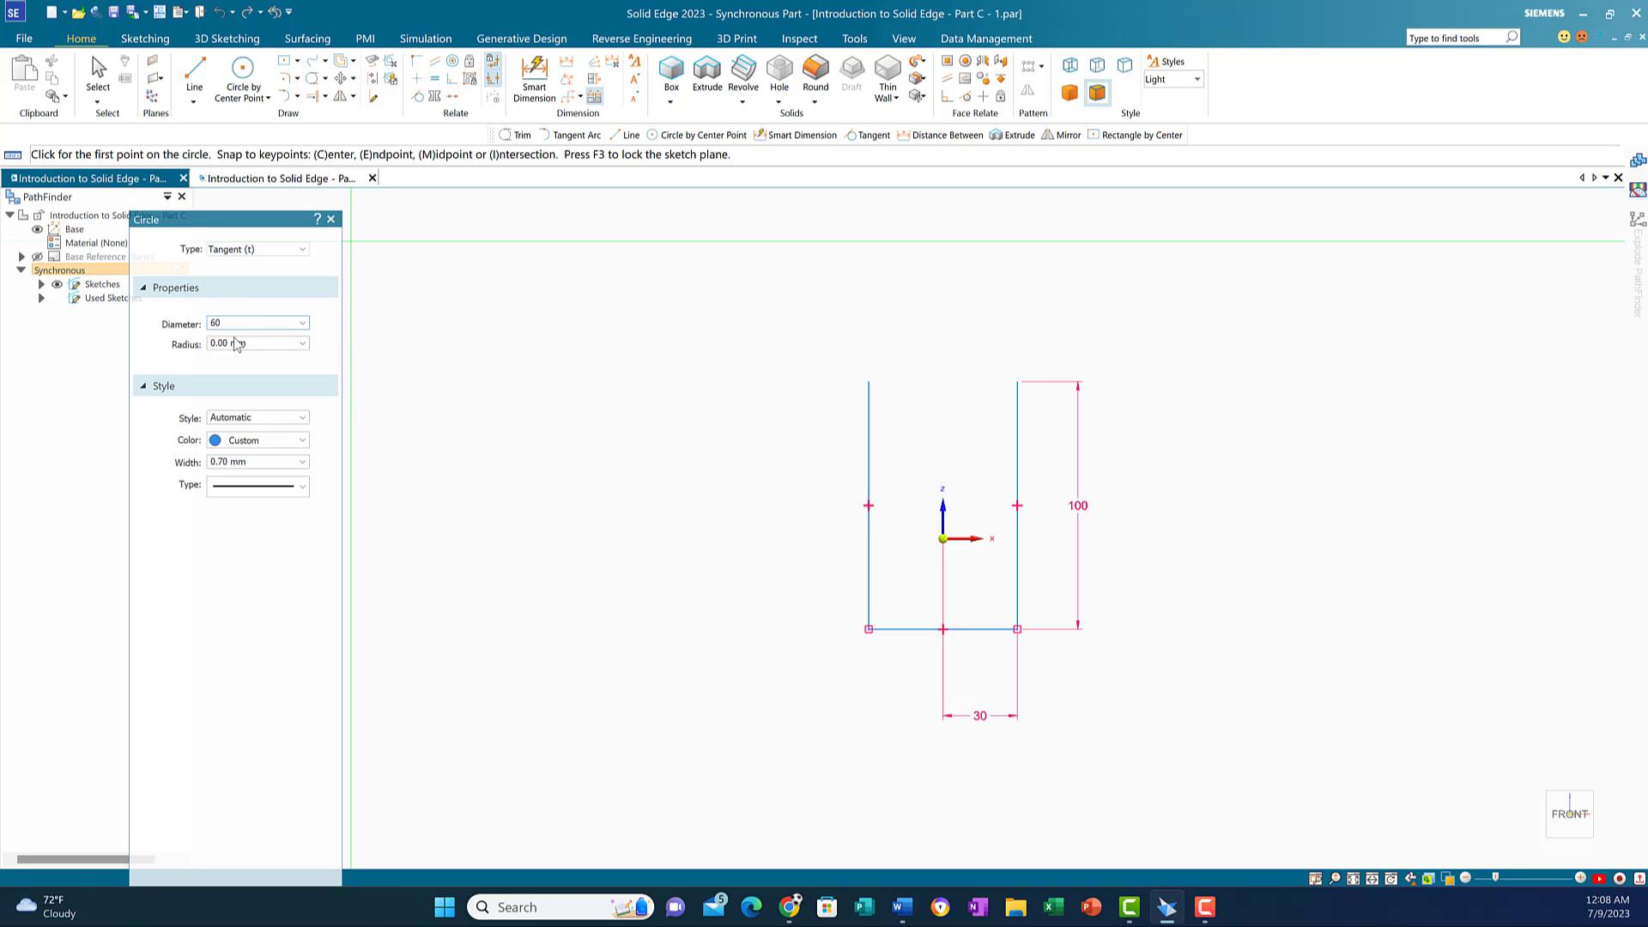
pyautogui.press('Return')
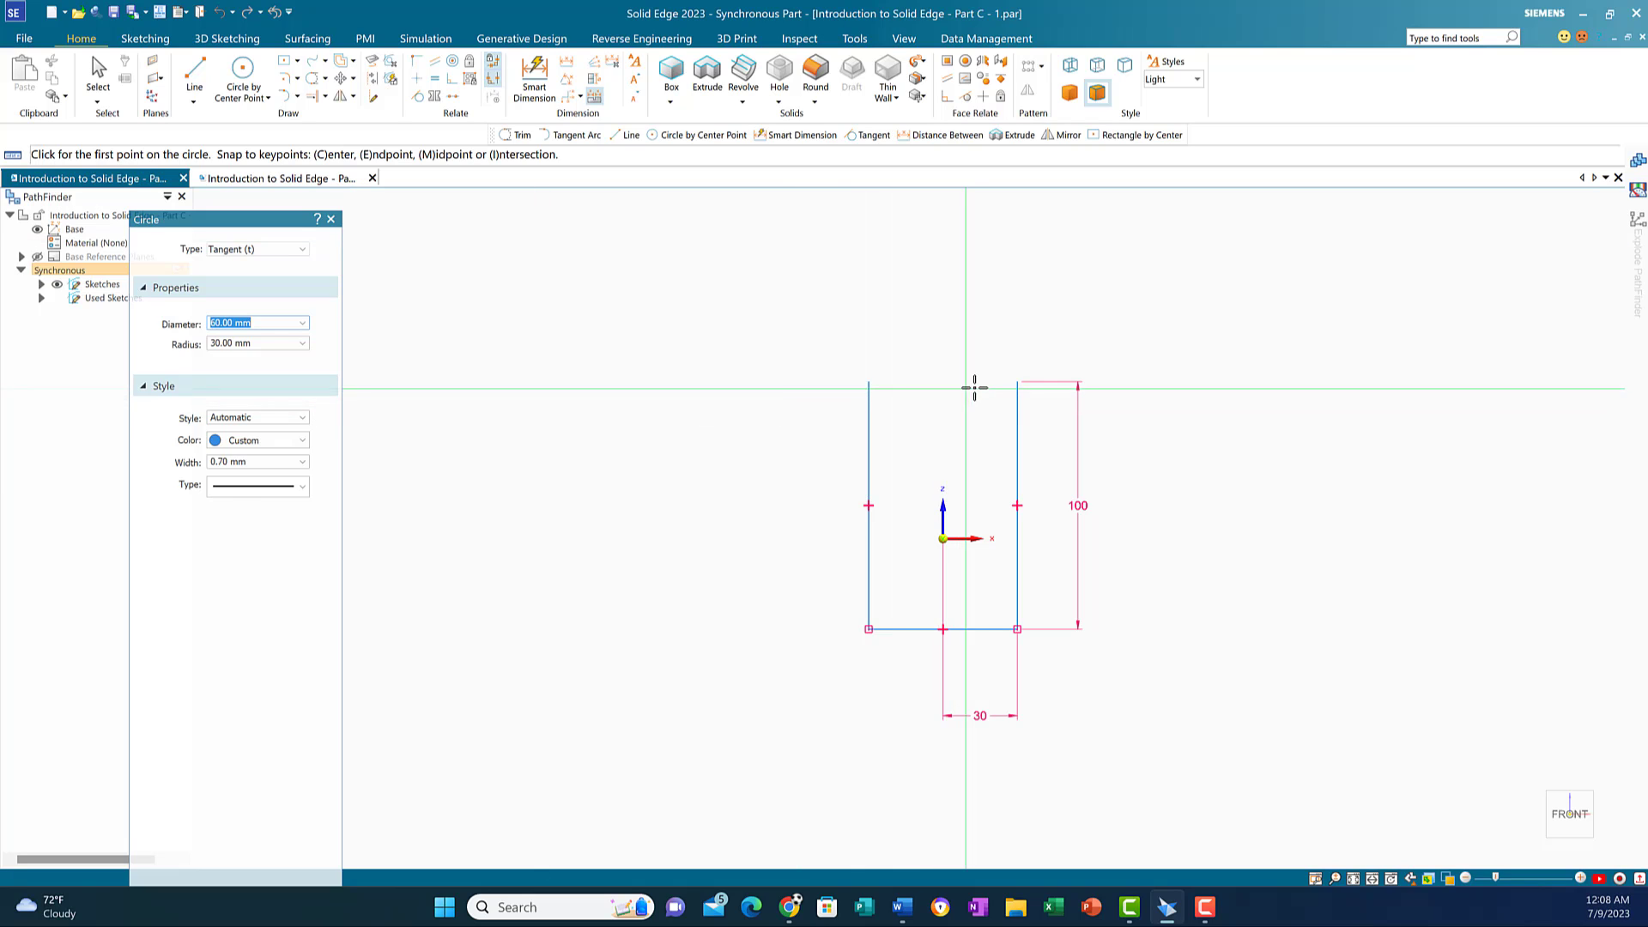
pyautogui.click(1017, 380)
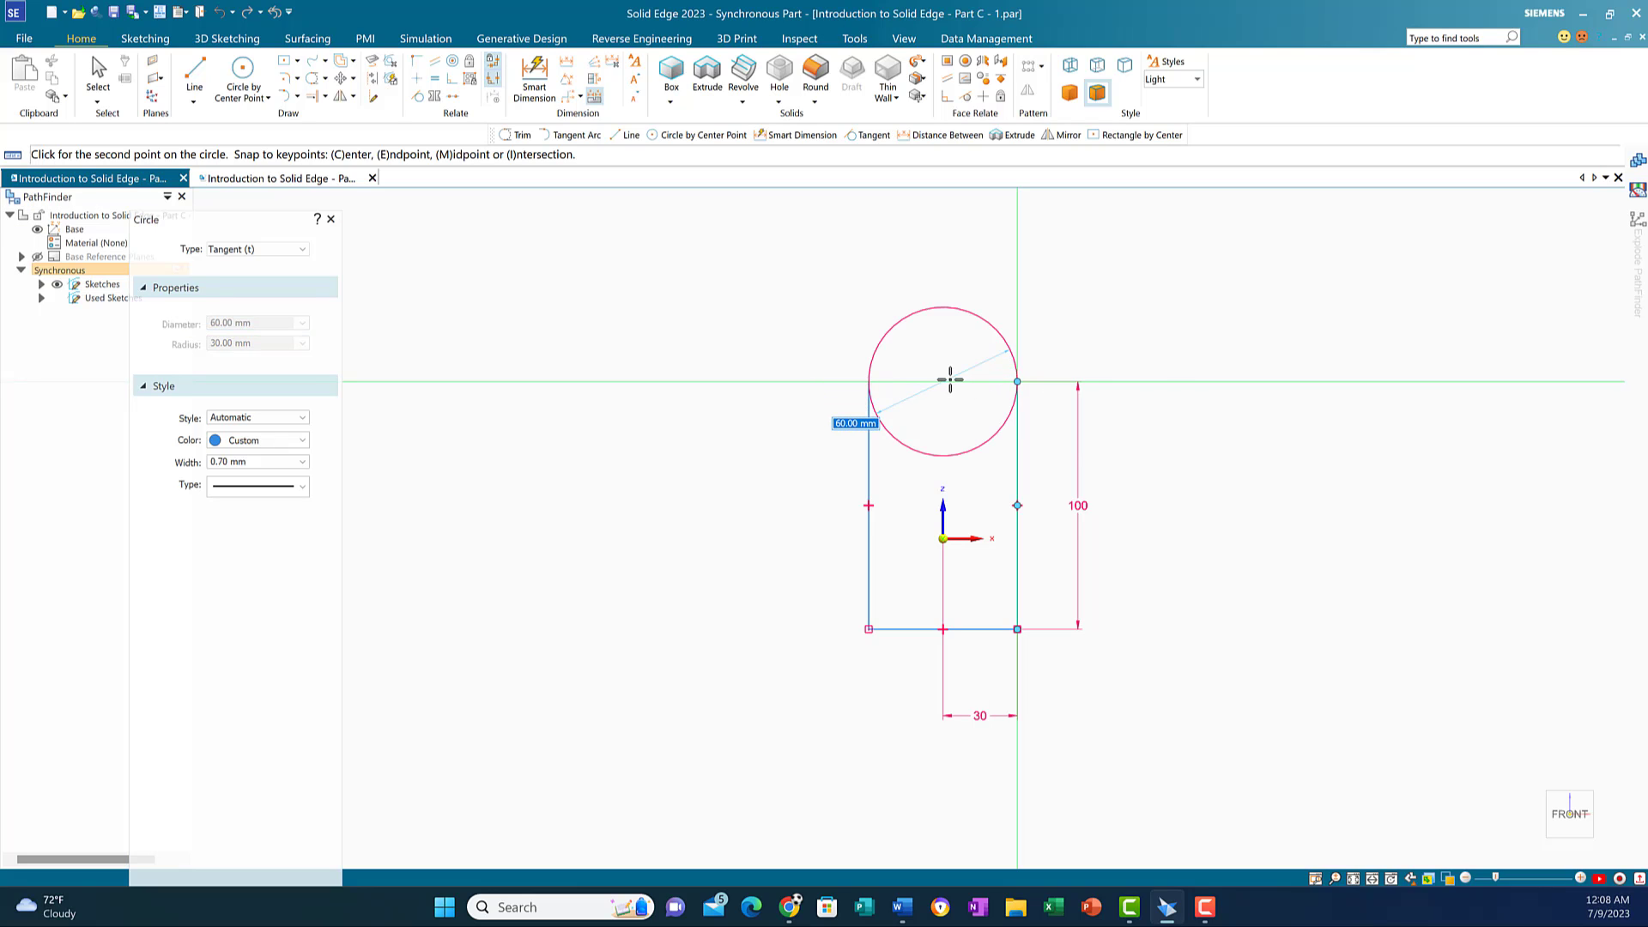
pyautogui.click(905, 362)
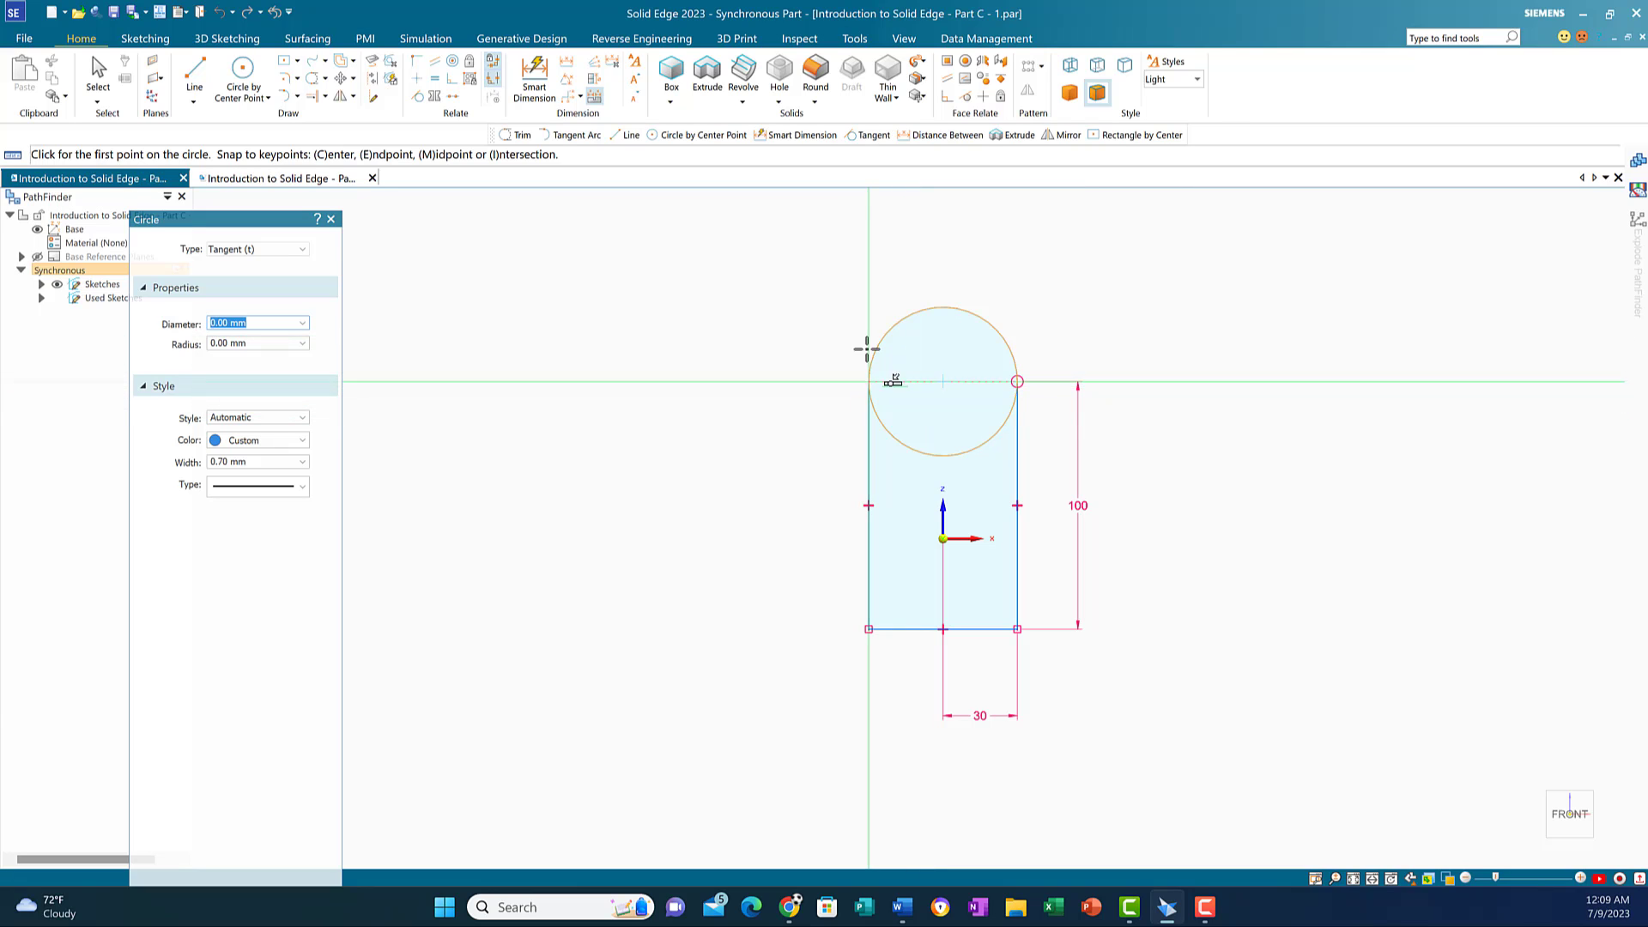
pyautogui.click(504, 135)
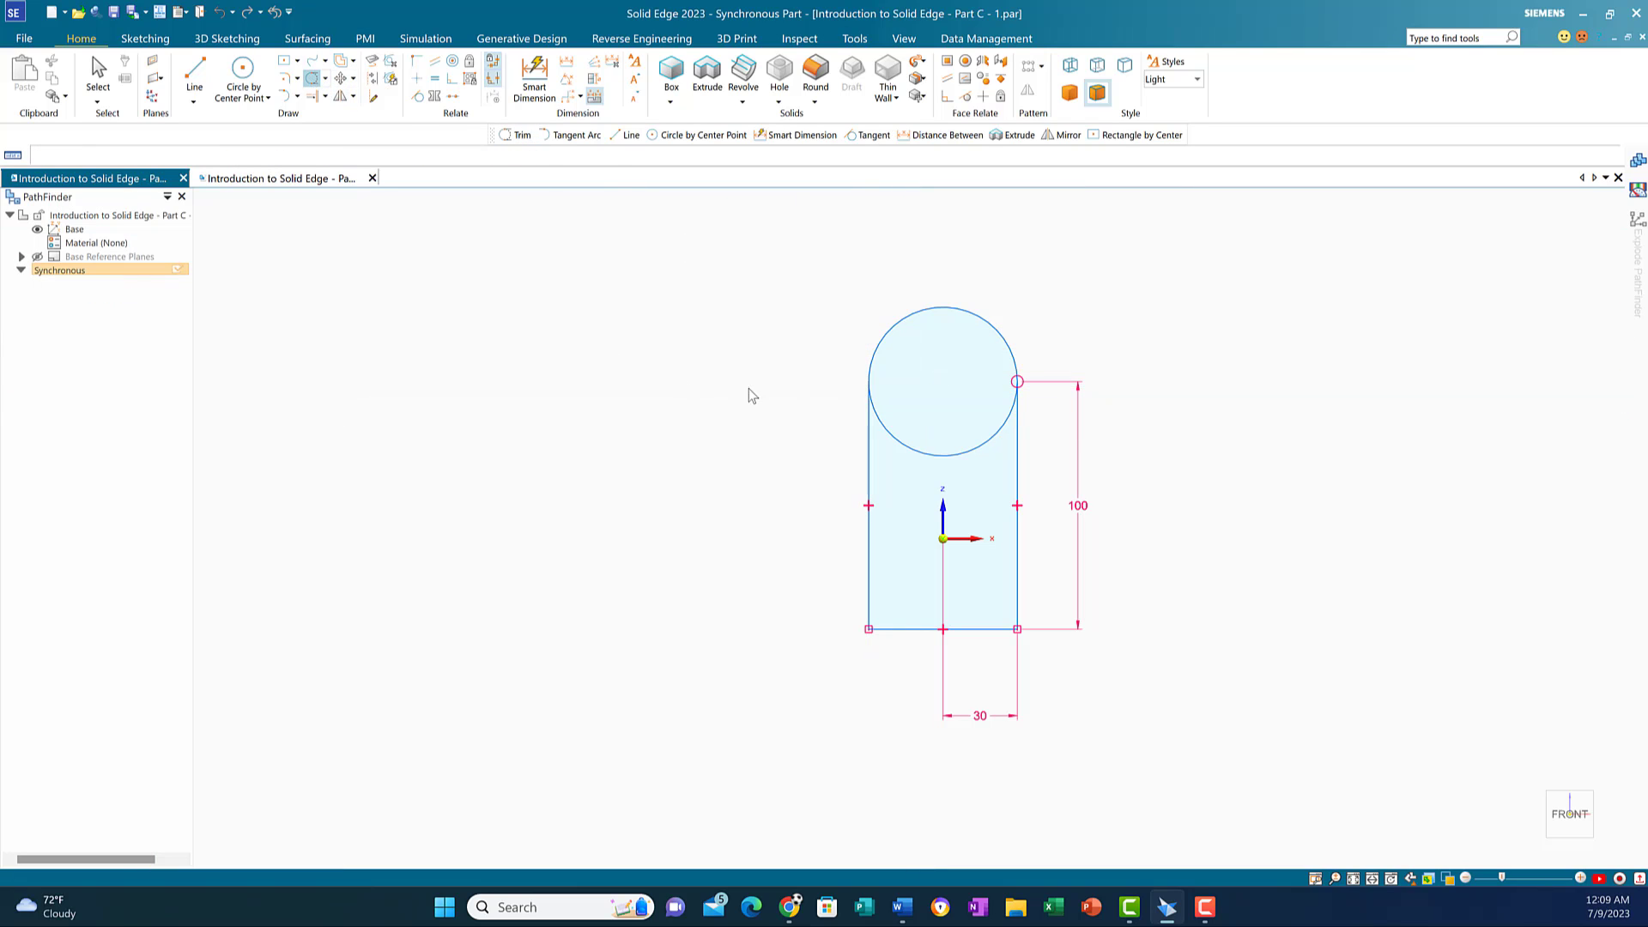
pyautogui.click(924, 453)
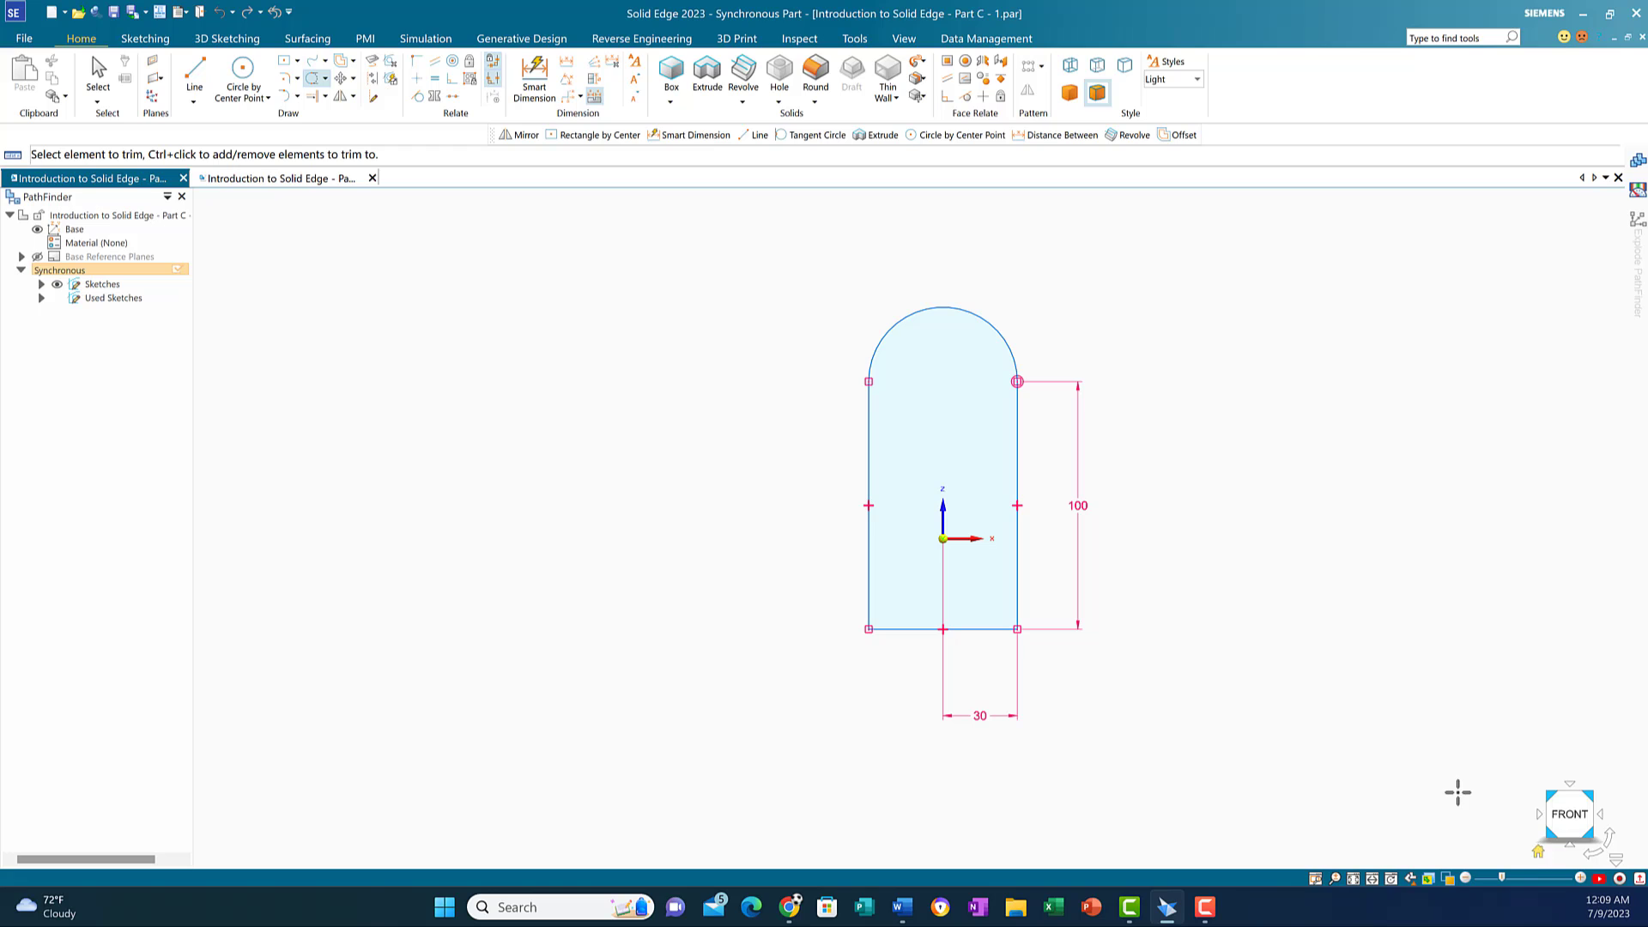
# Step: Extrude the closed round-topped region 16 mm toward the back, working in the isometric view
pyautogui.click(1541, 852)
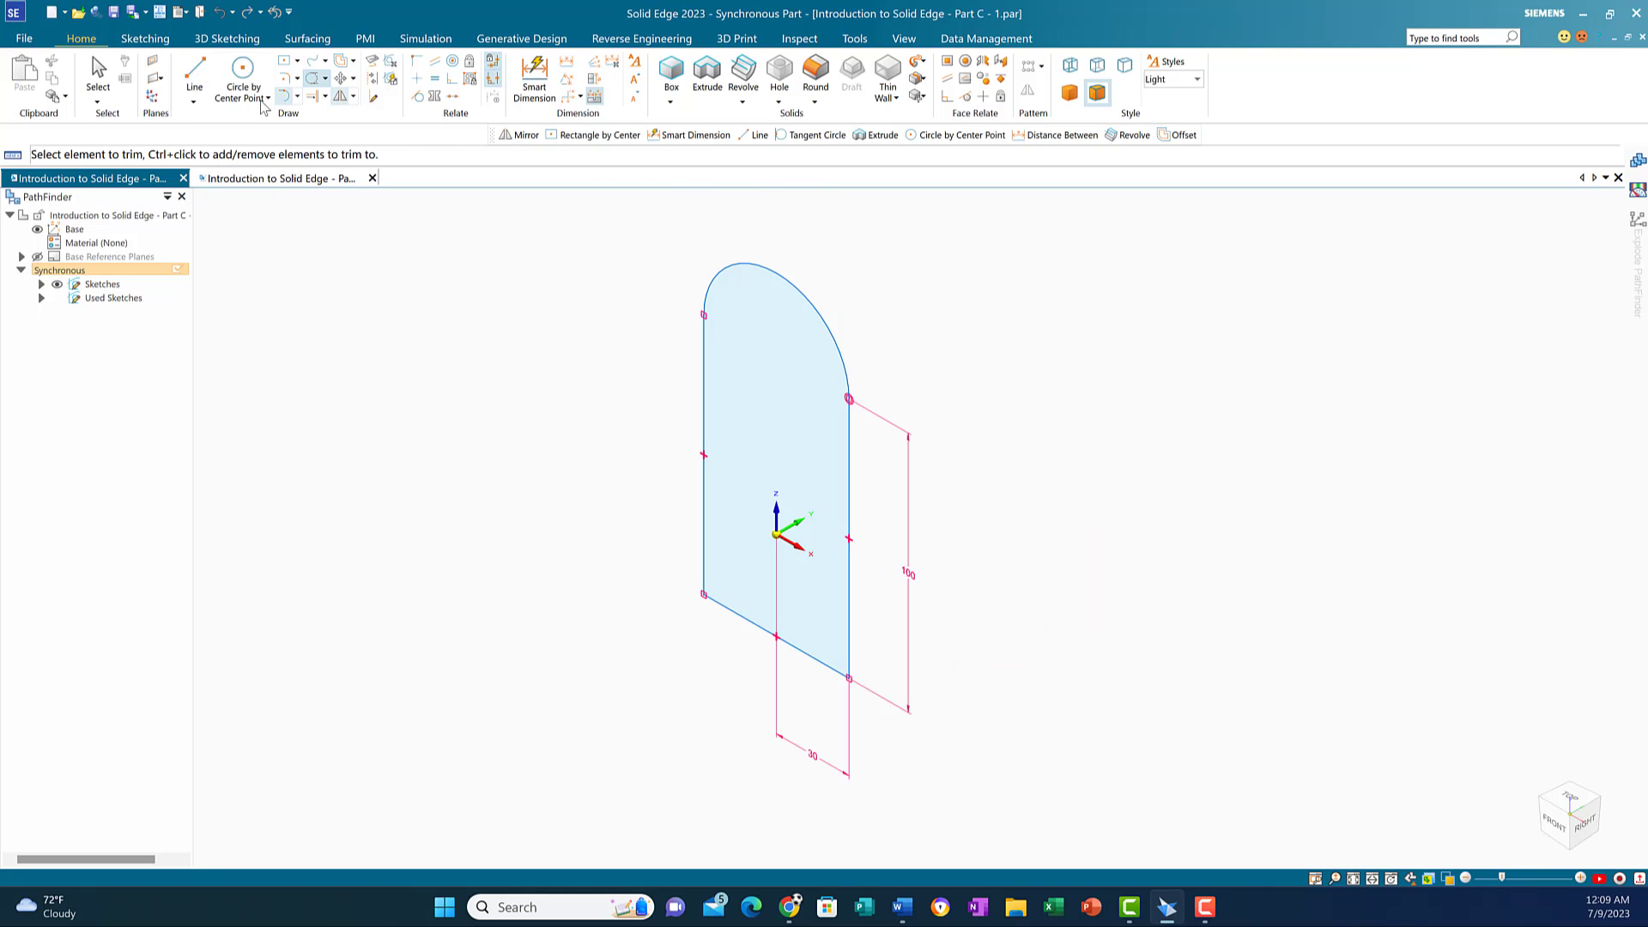
pyautogui.click(98, 69)
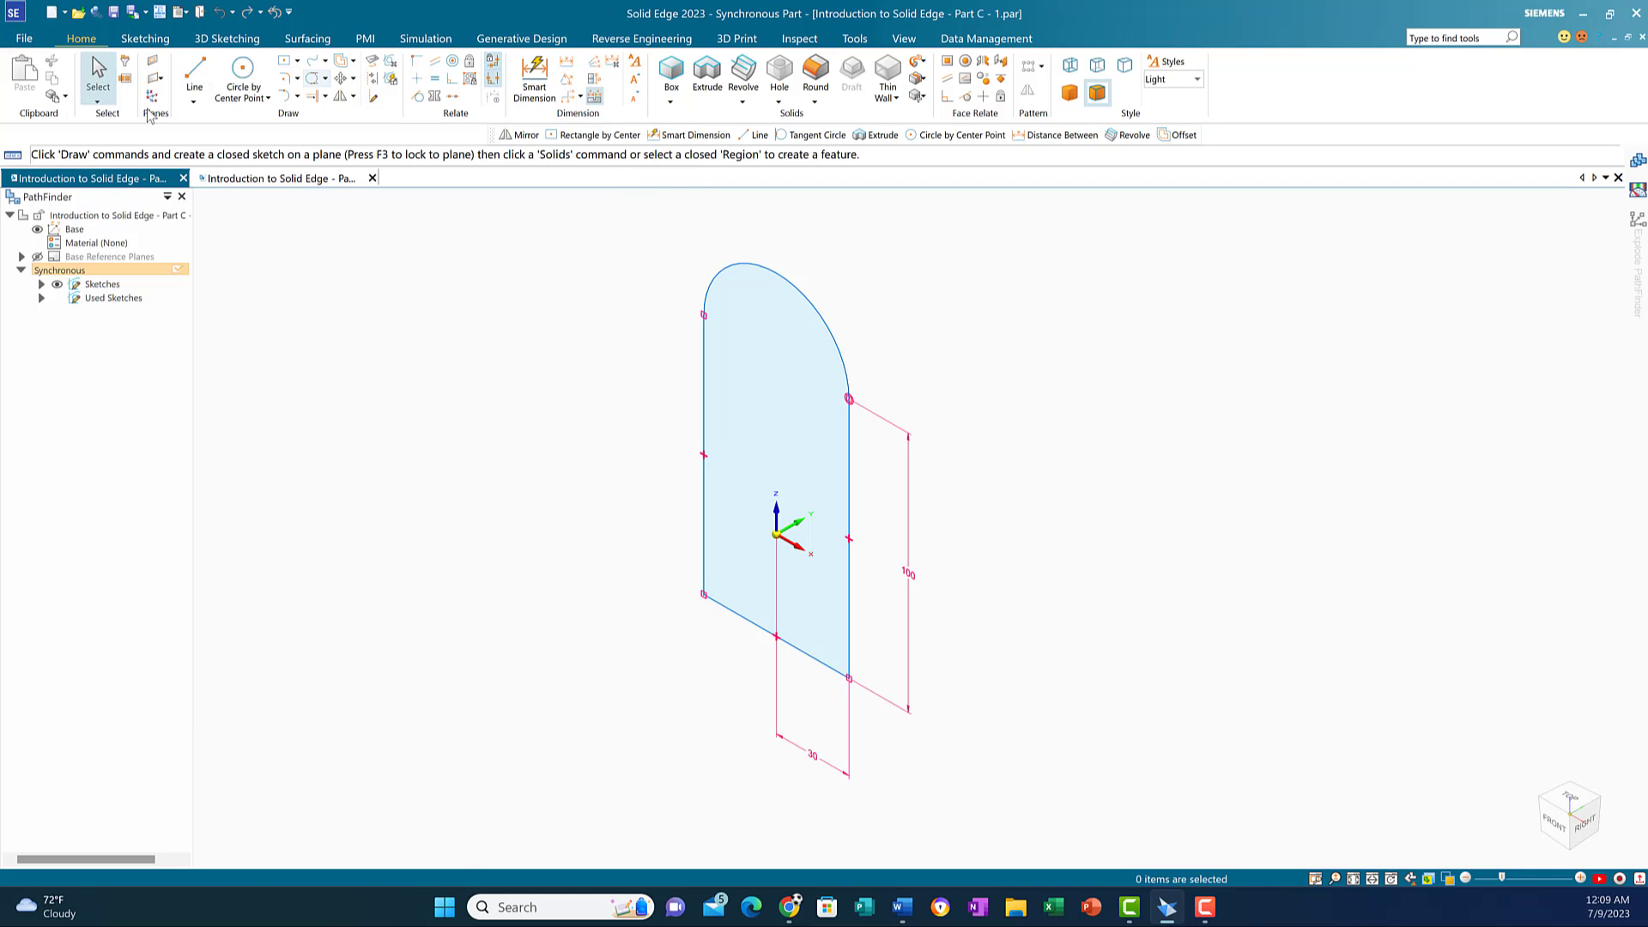
pyautogui.click(804, 369)
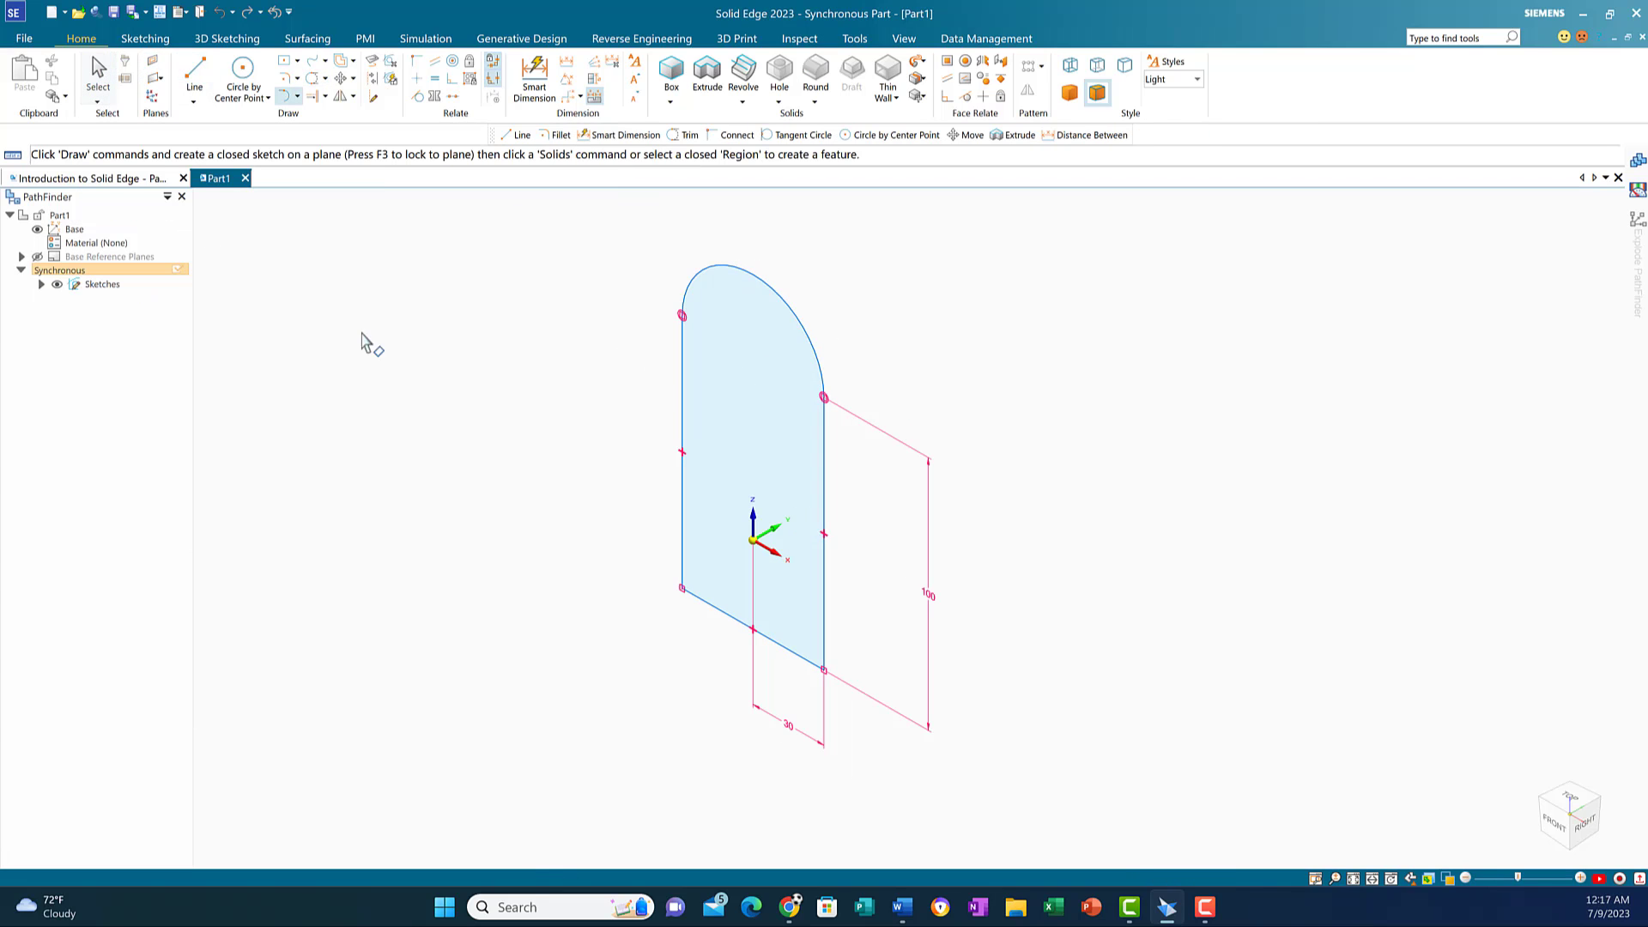
pyautogui.click(743, 409)
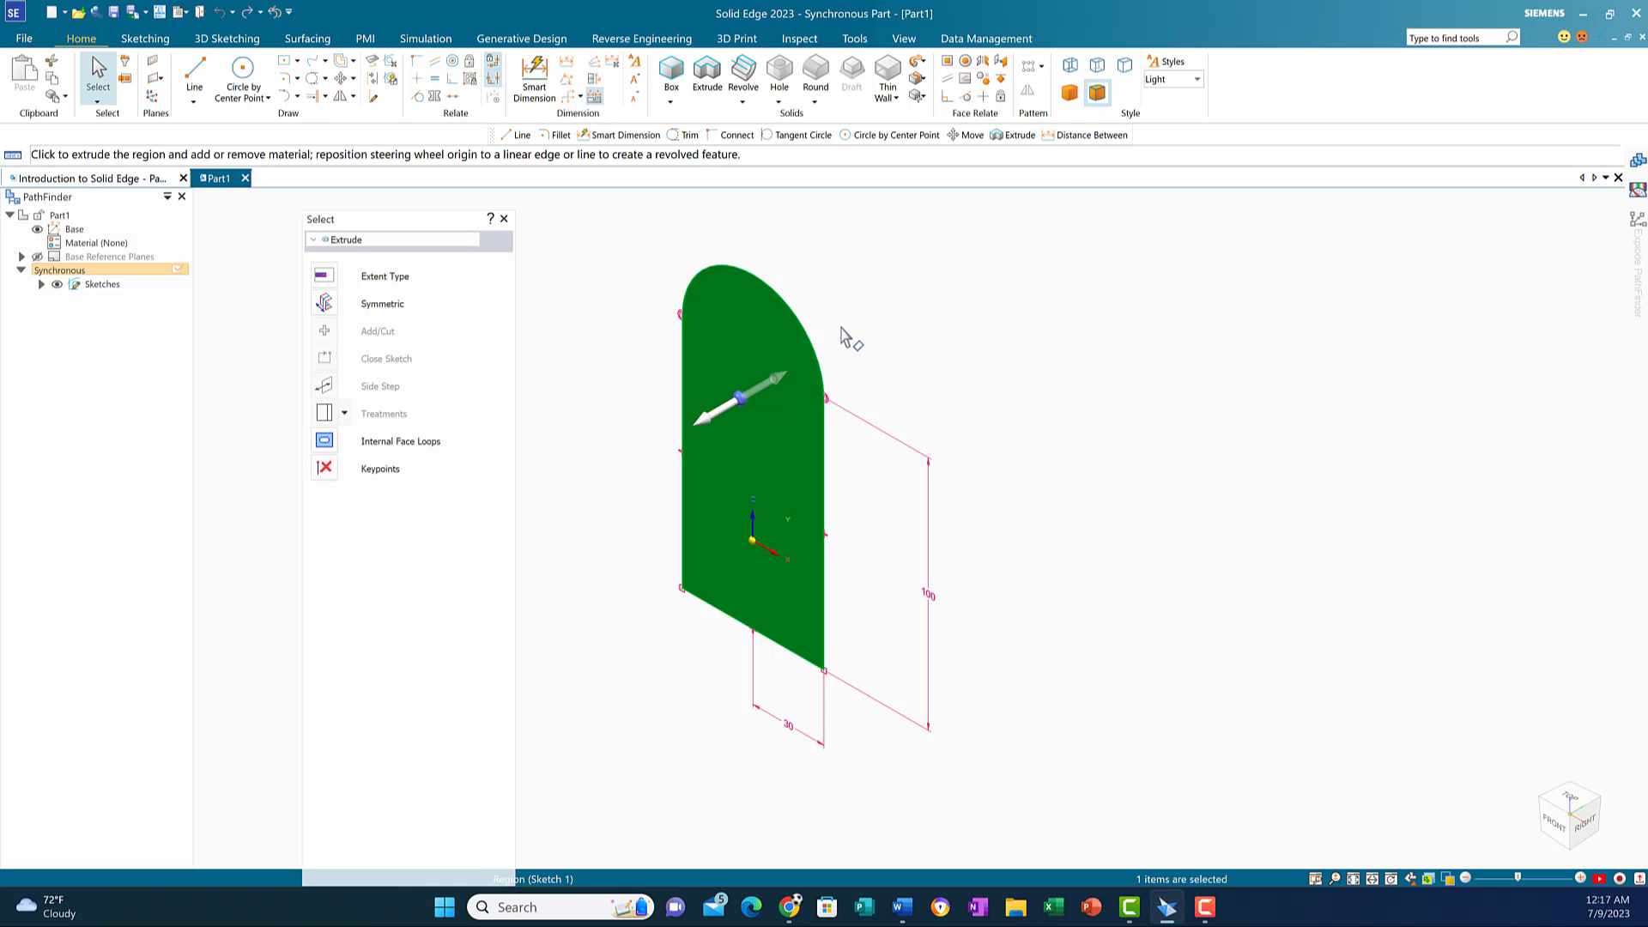
pyautogui.click(743, 397)
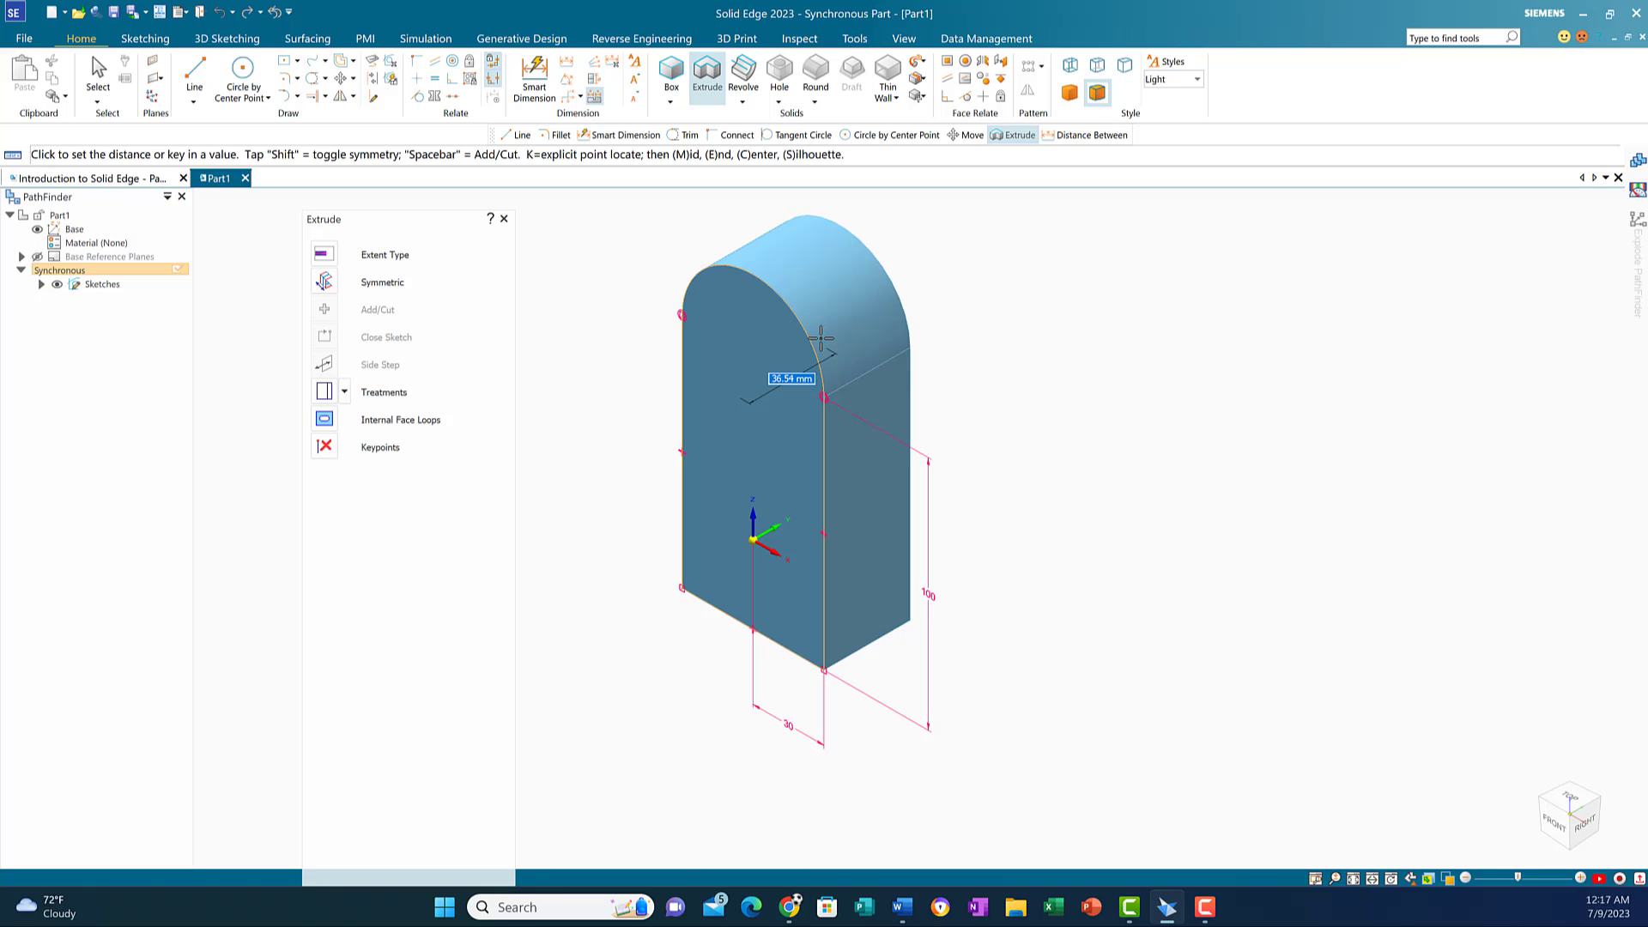
pyautogui.write('1')
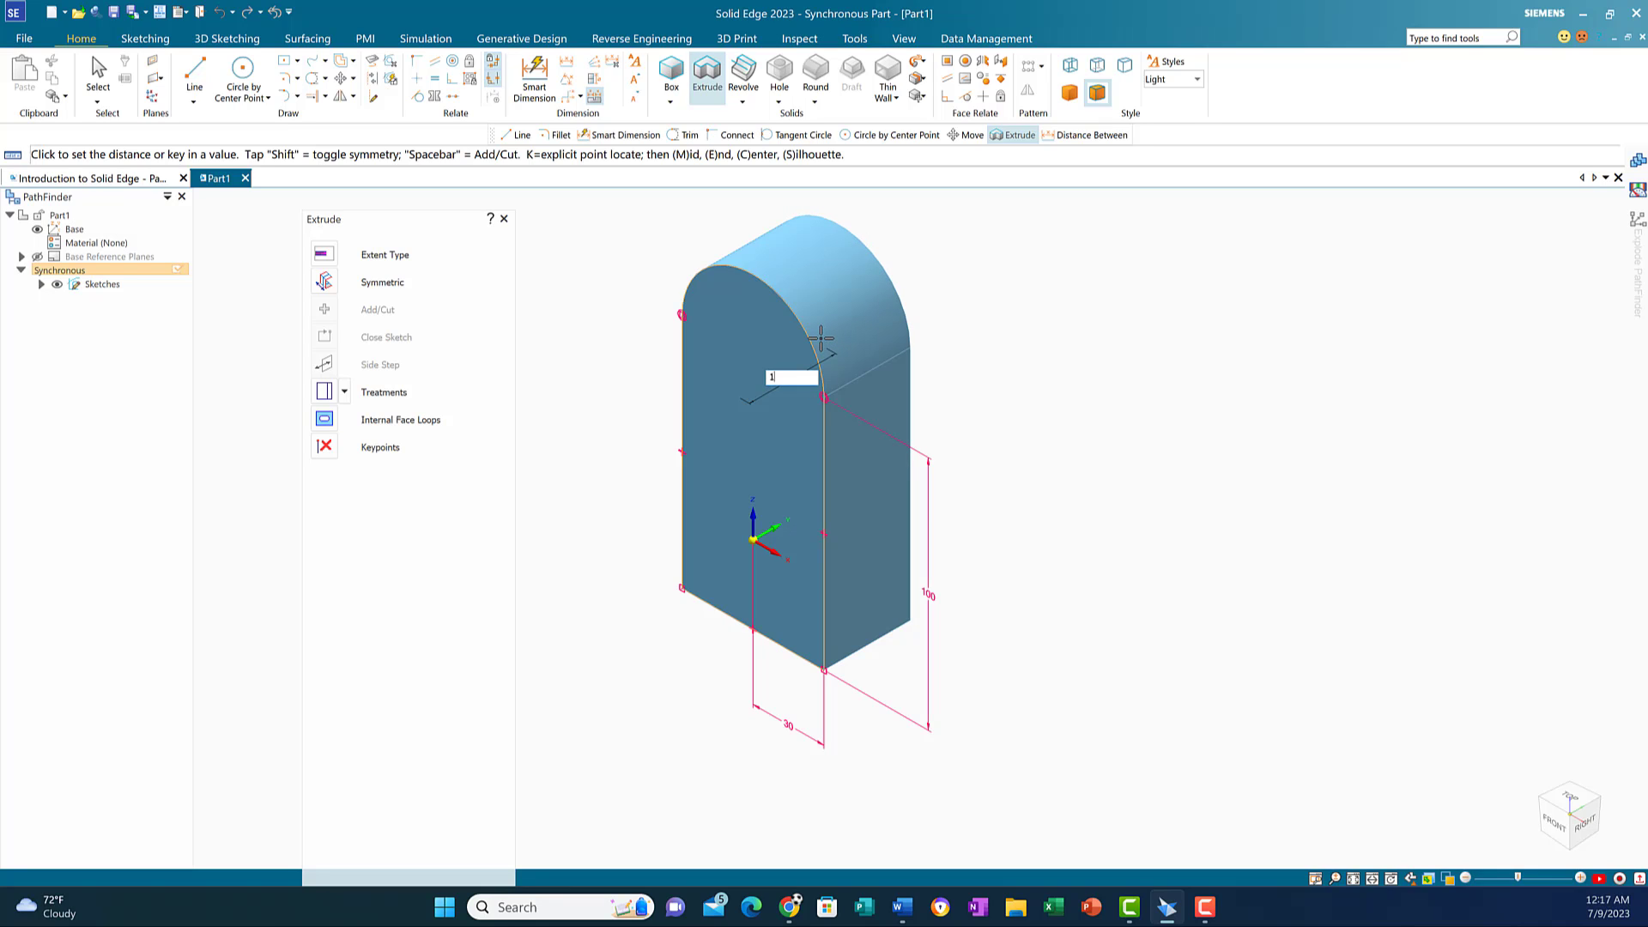
pyautogui.write('6')
pyautogui.press('Return')
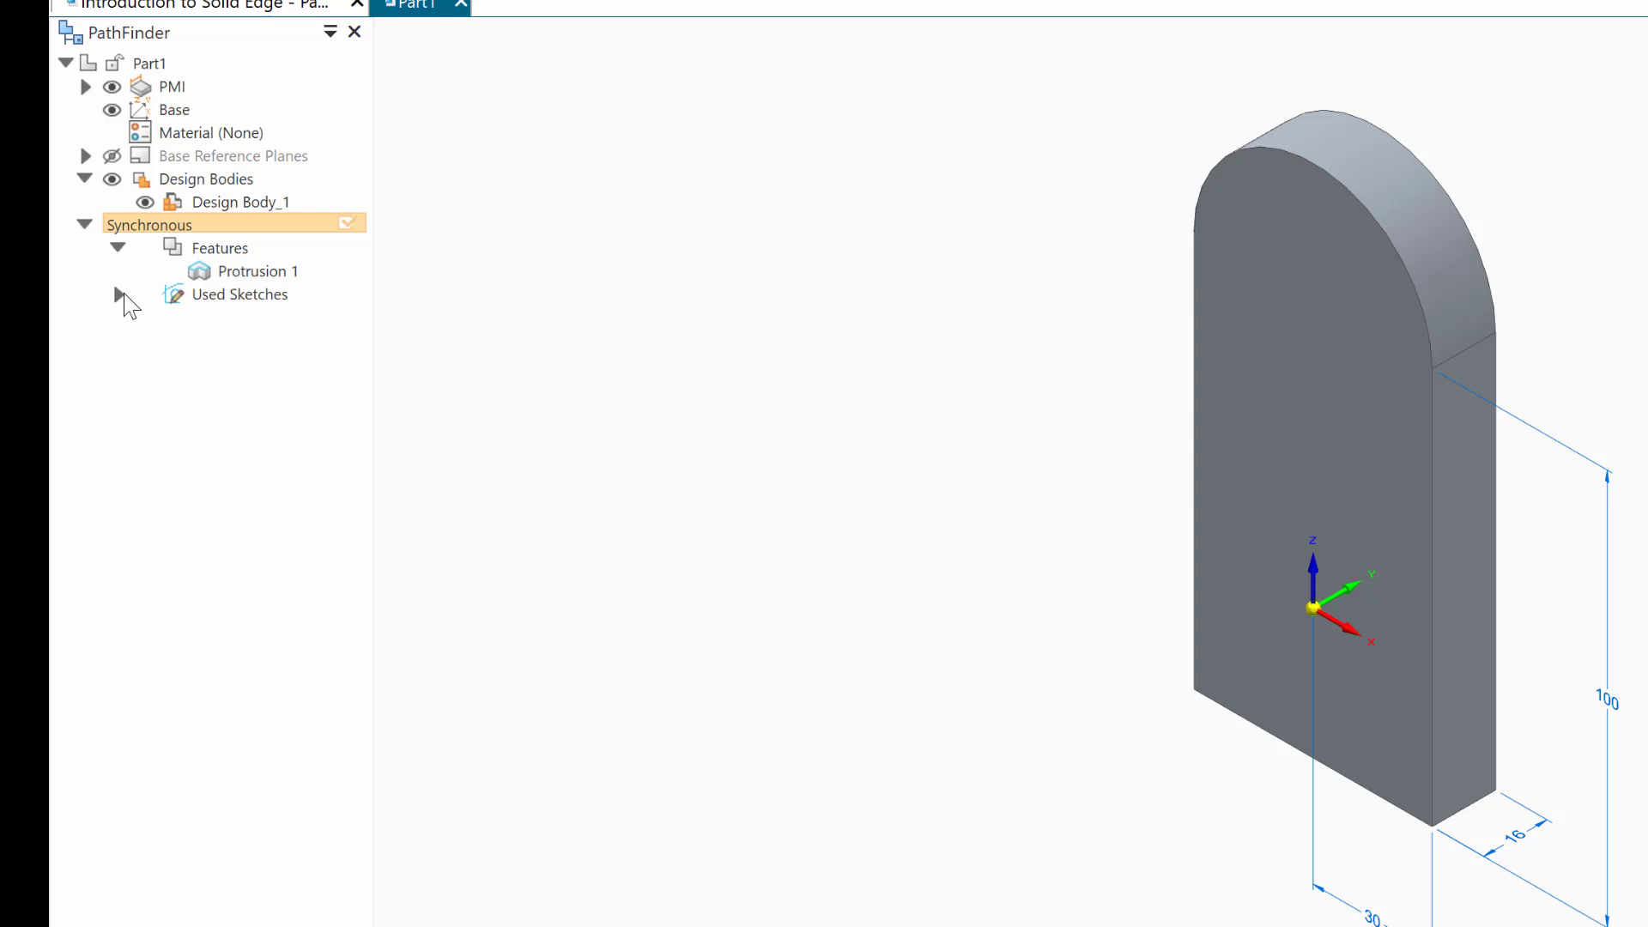
# Step: Restore the used sketch of the extruded profile so its outline is editable on the front face
pyautogui.click(118, 294)
pyautogui.click(241, 327)
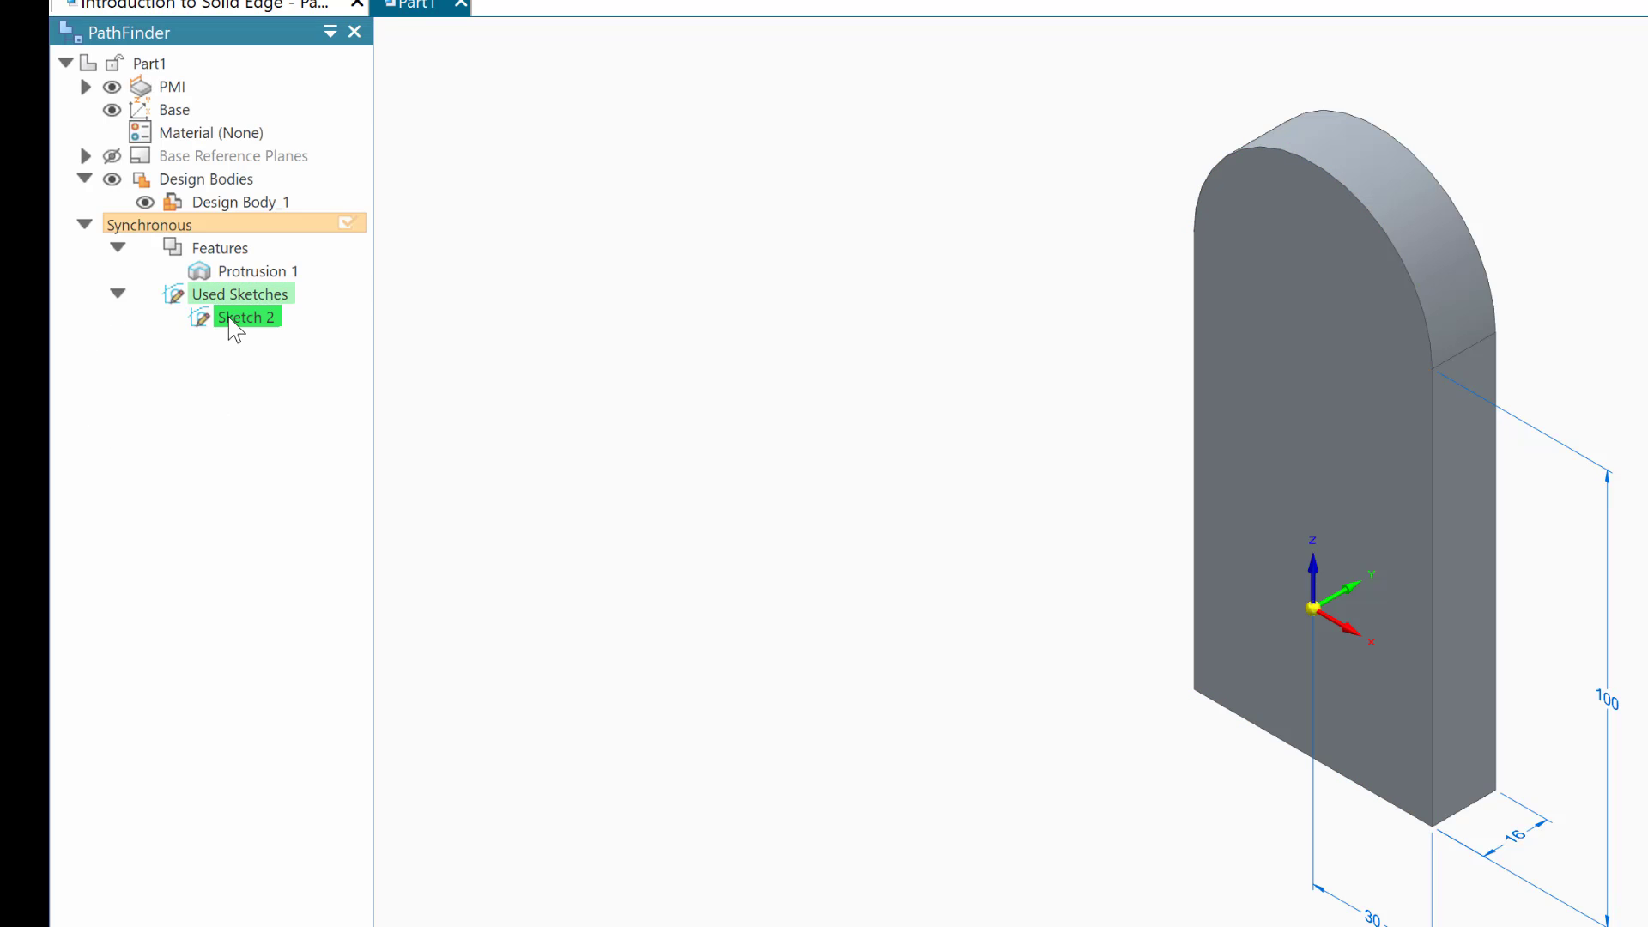
pyautogui.rightClick(230, 319)
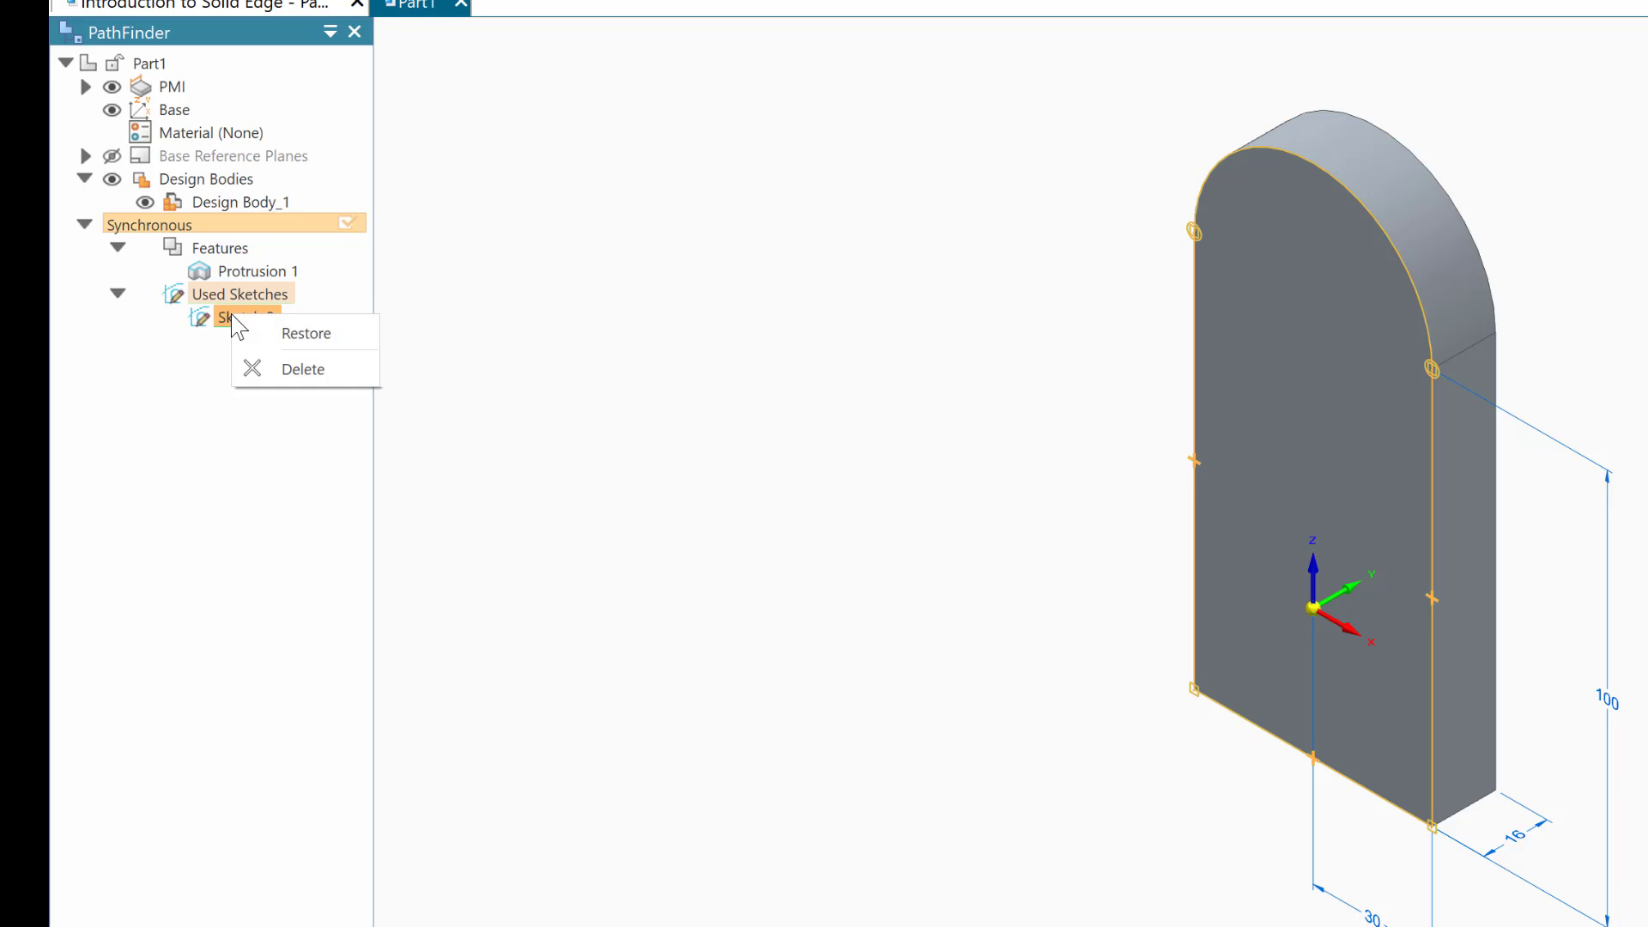
pyautogui.click(284, 335)
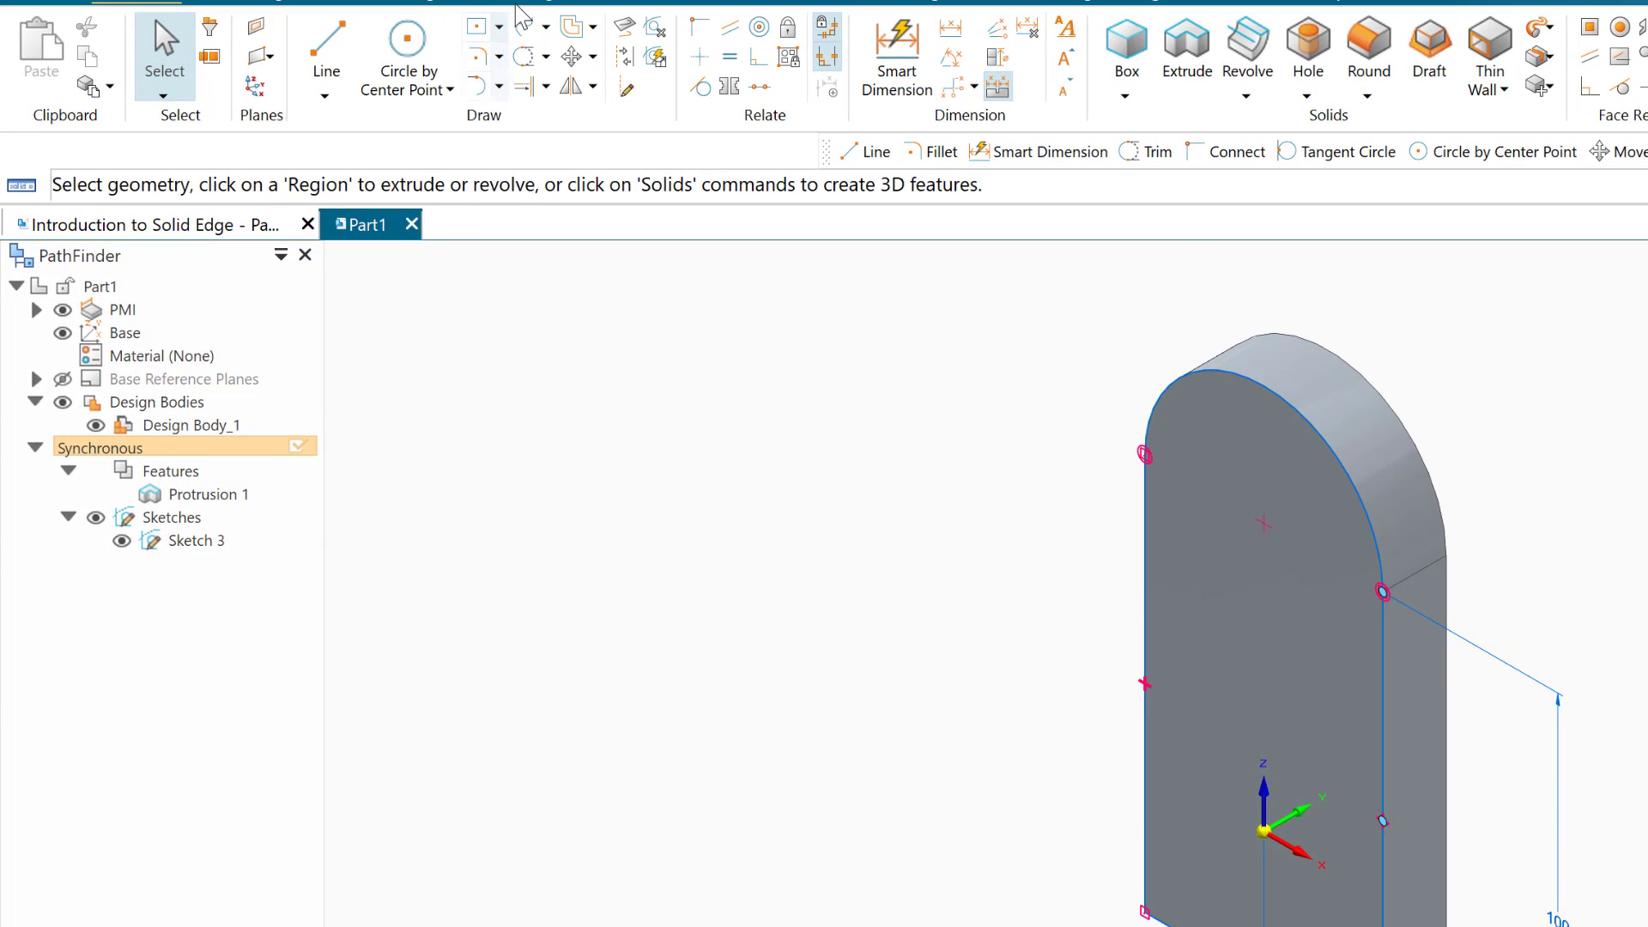
# Step: Return to Solid Edge and offset the whole restored outline chain 10 mm inward on the front face
pyautogui.click(570, 34)
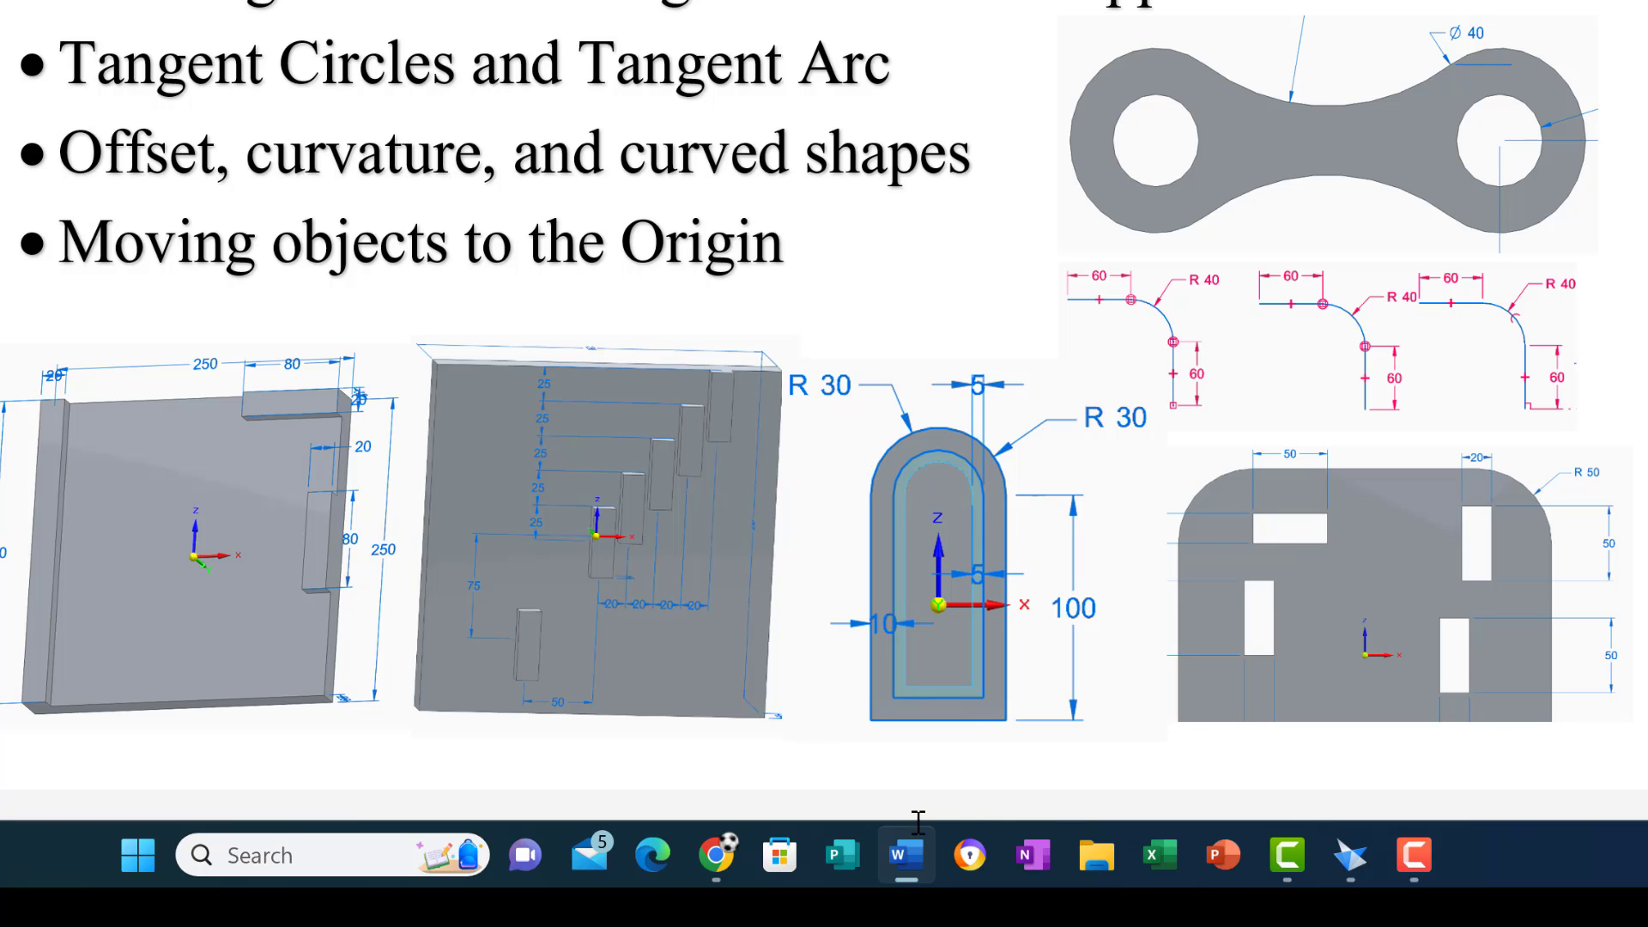
pyautogui.click(1350, 854)
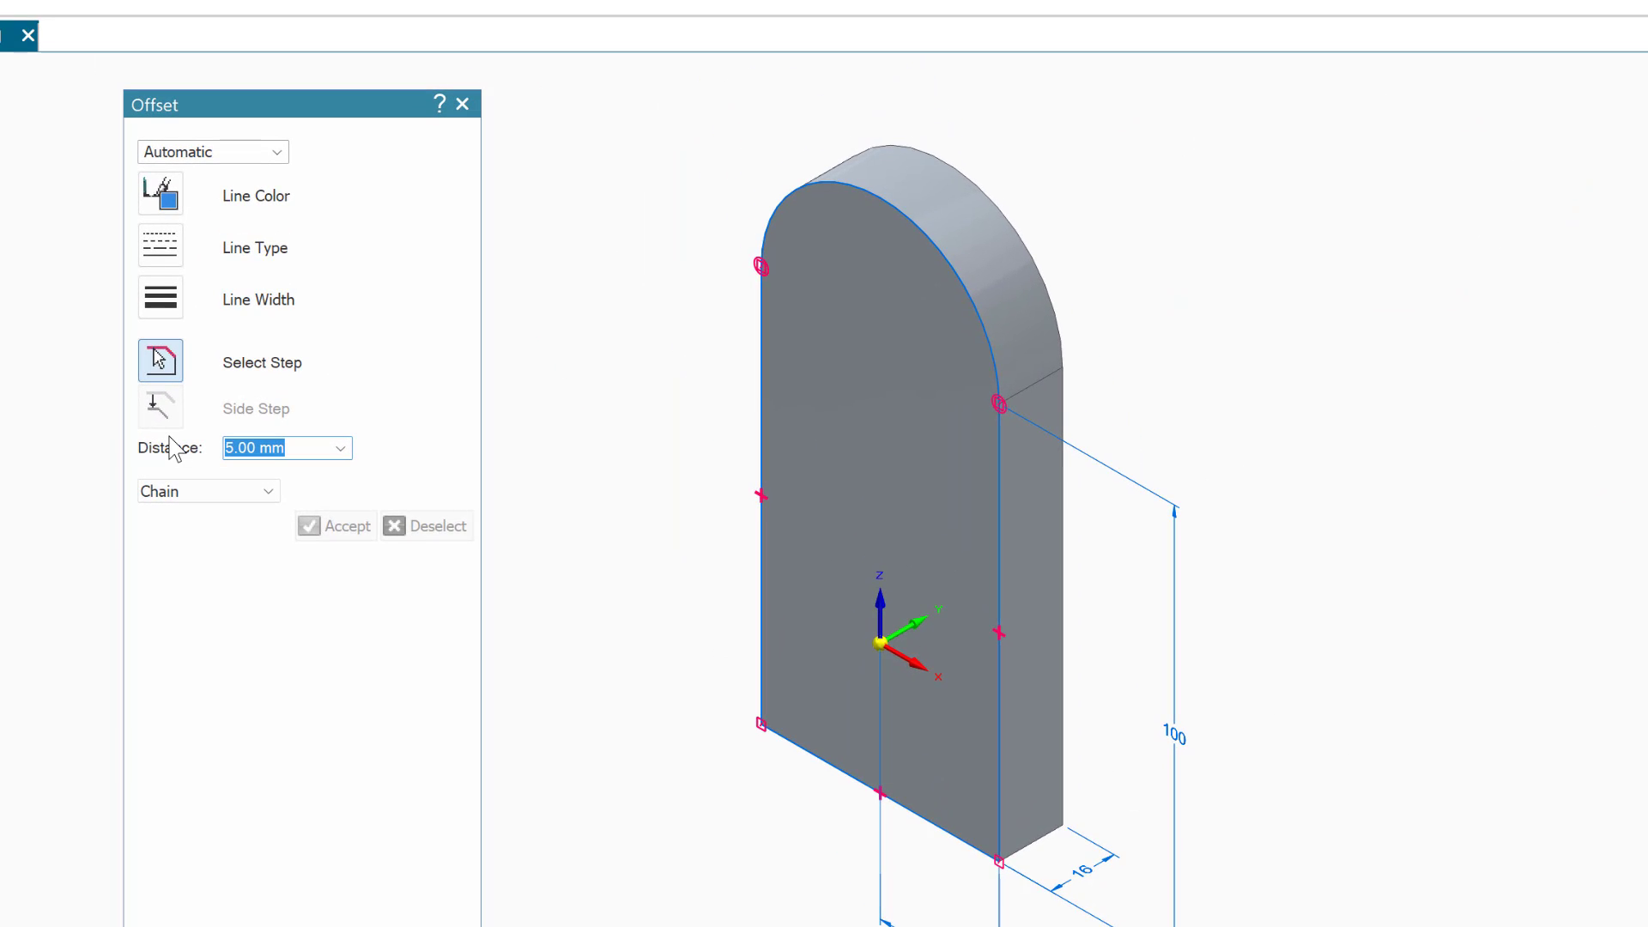
pyautogui.write('10')
pyautogui.press('Return')
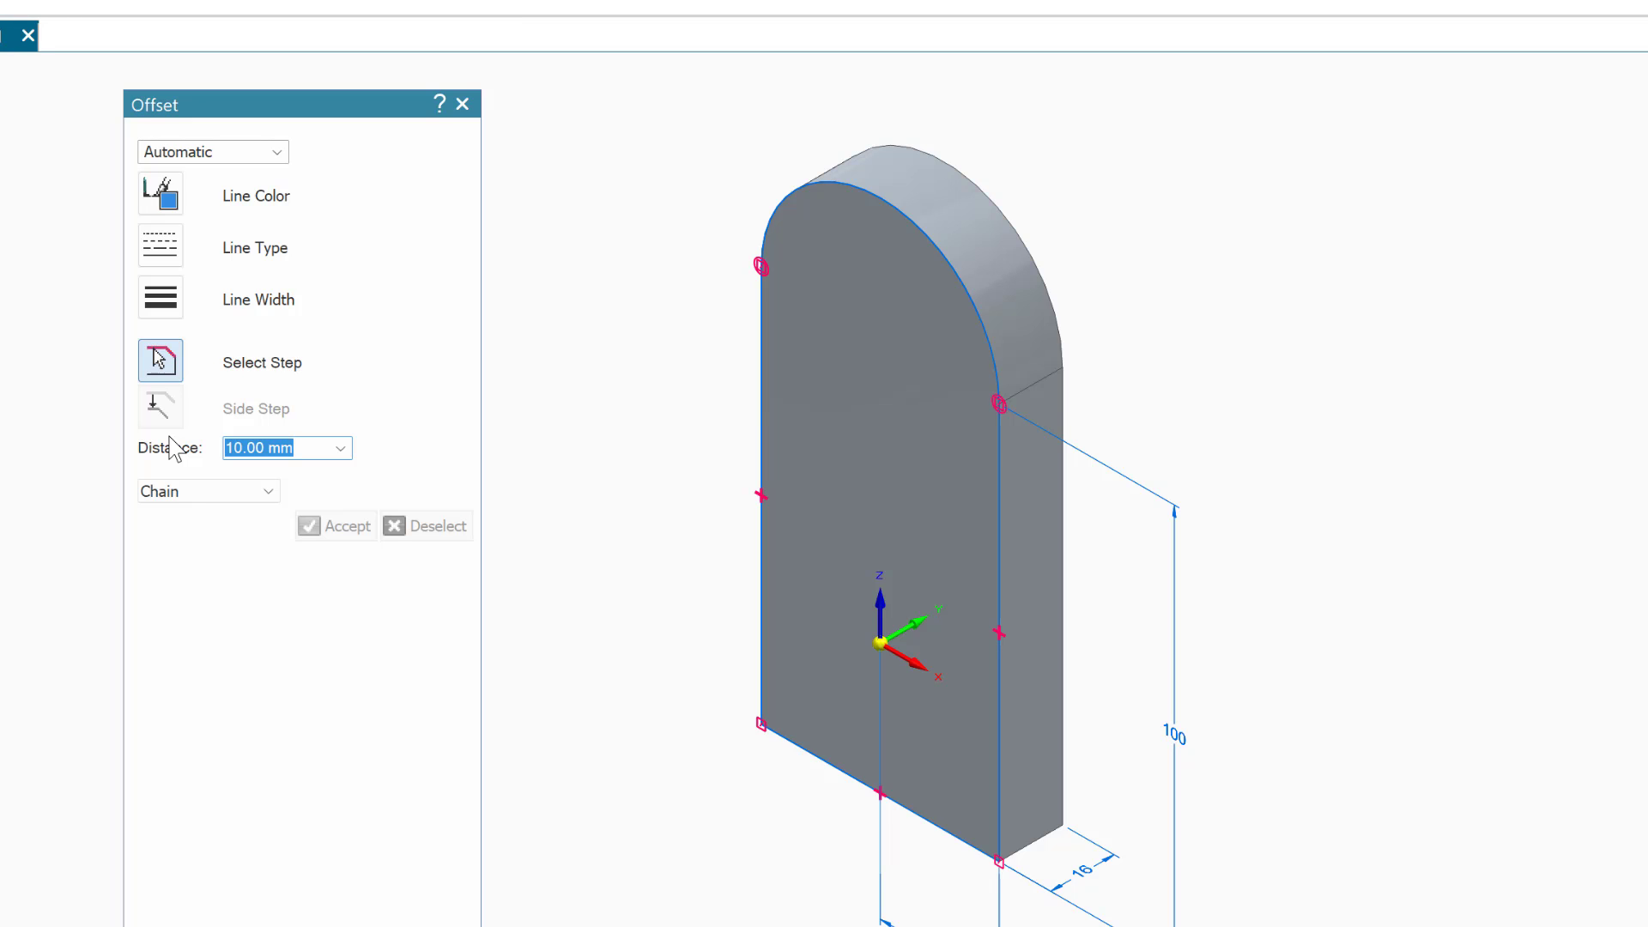
pyautogui.click(760, 473)
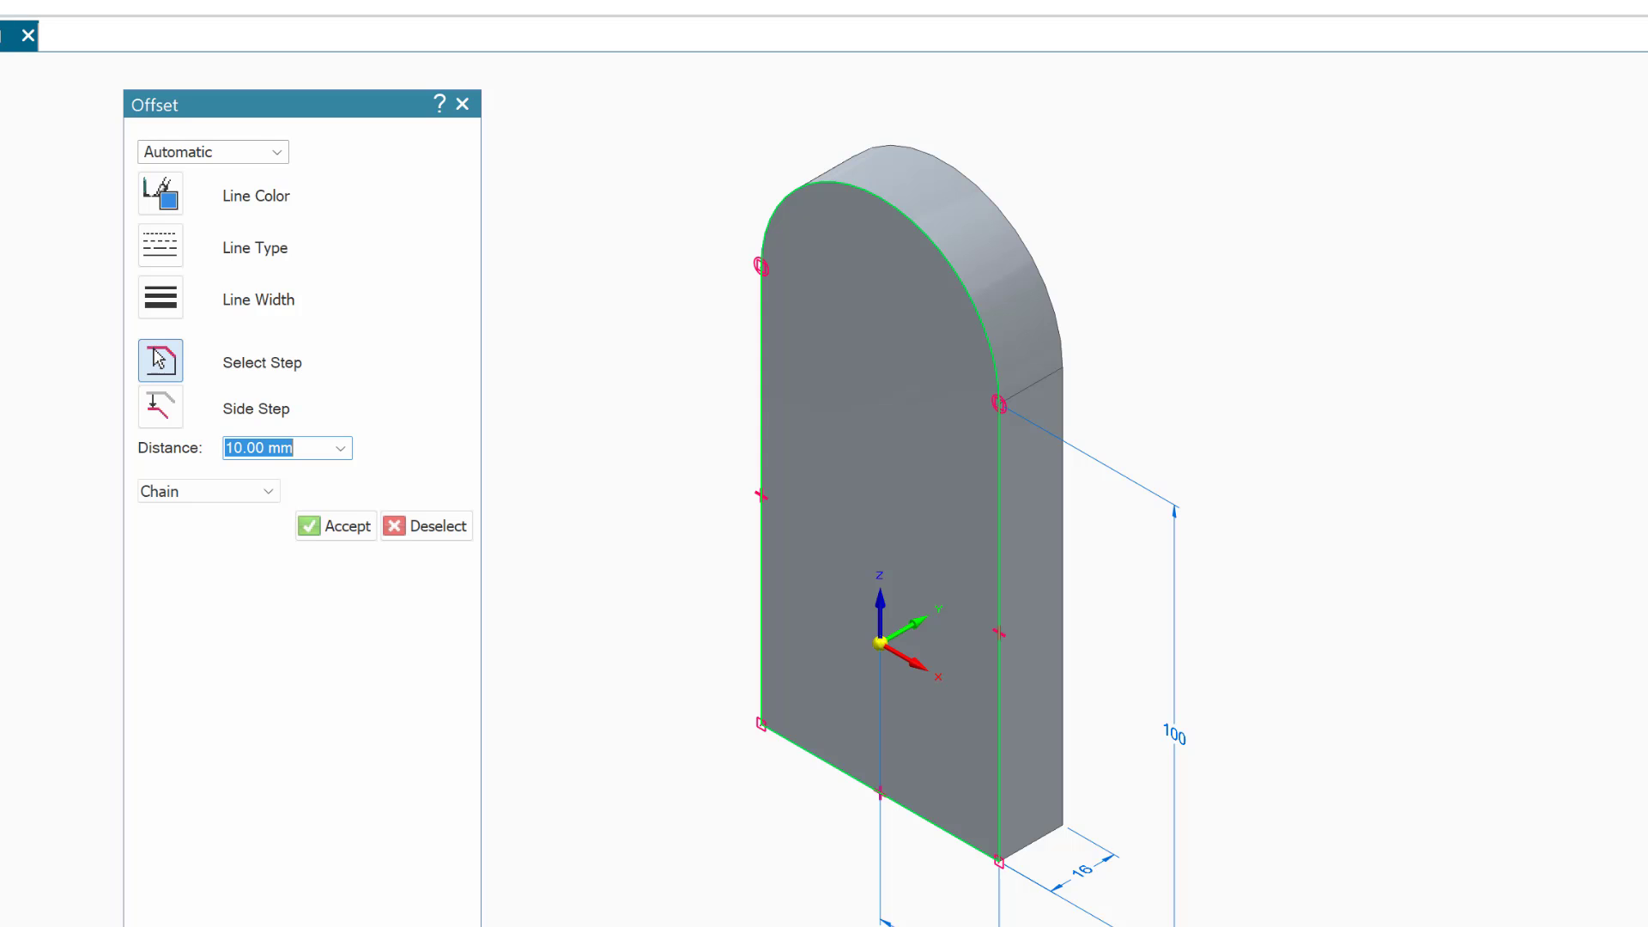
pyautogui.hotkey('ctrl', 'h')
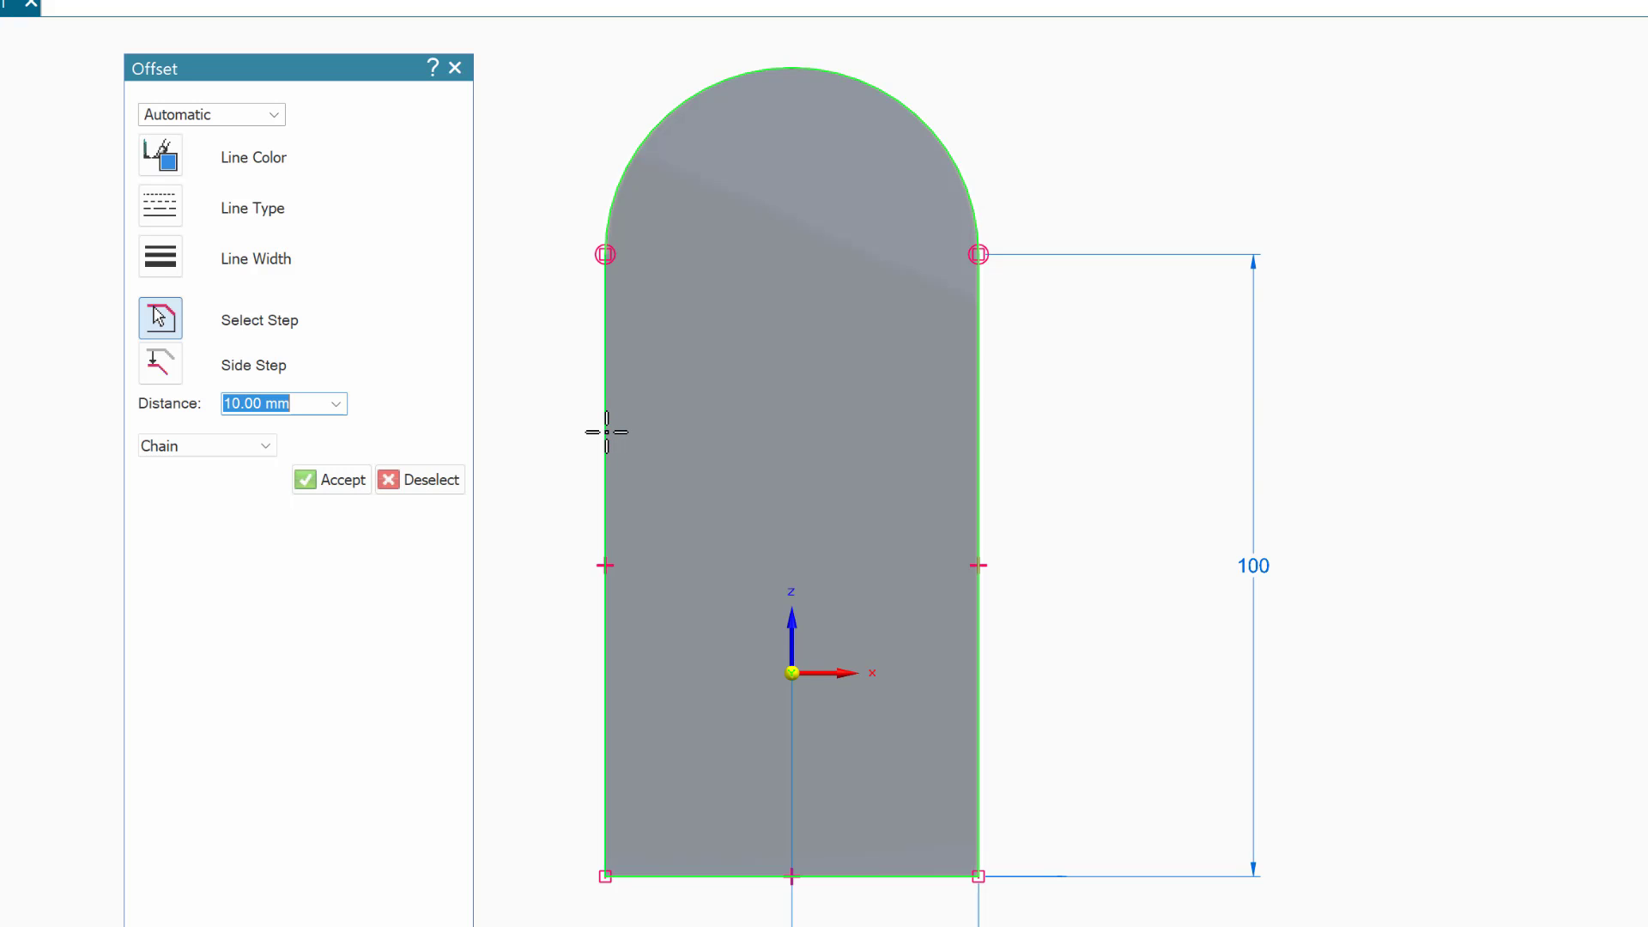
pyautogui.click(324, 481)
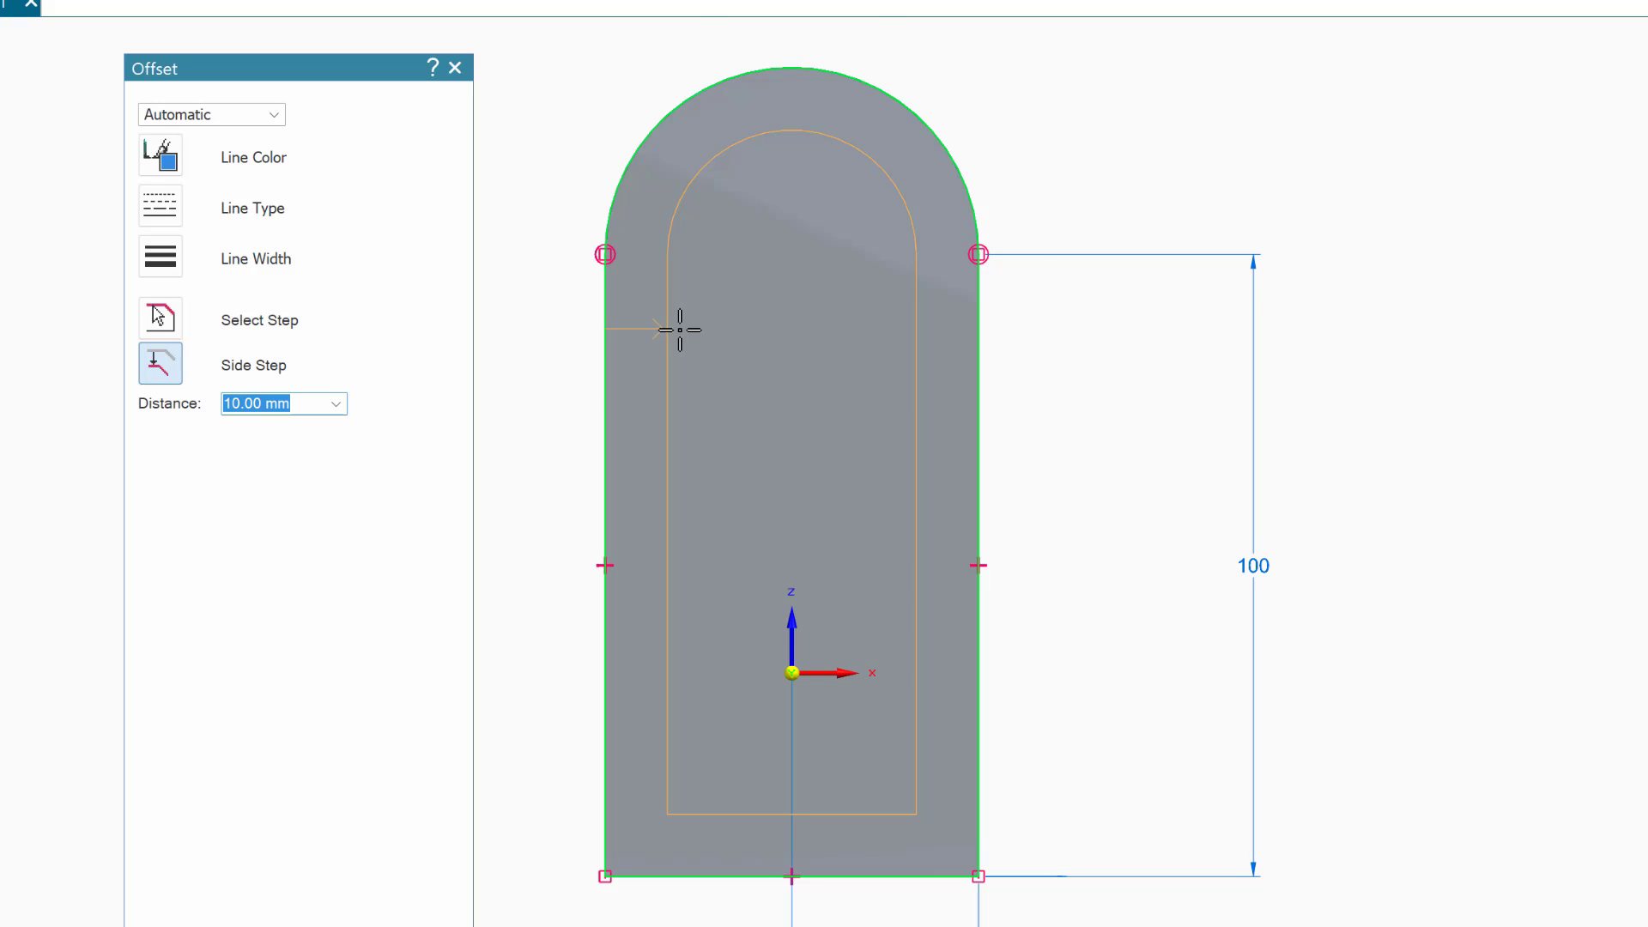
pyautogui.click(672, 372)
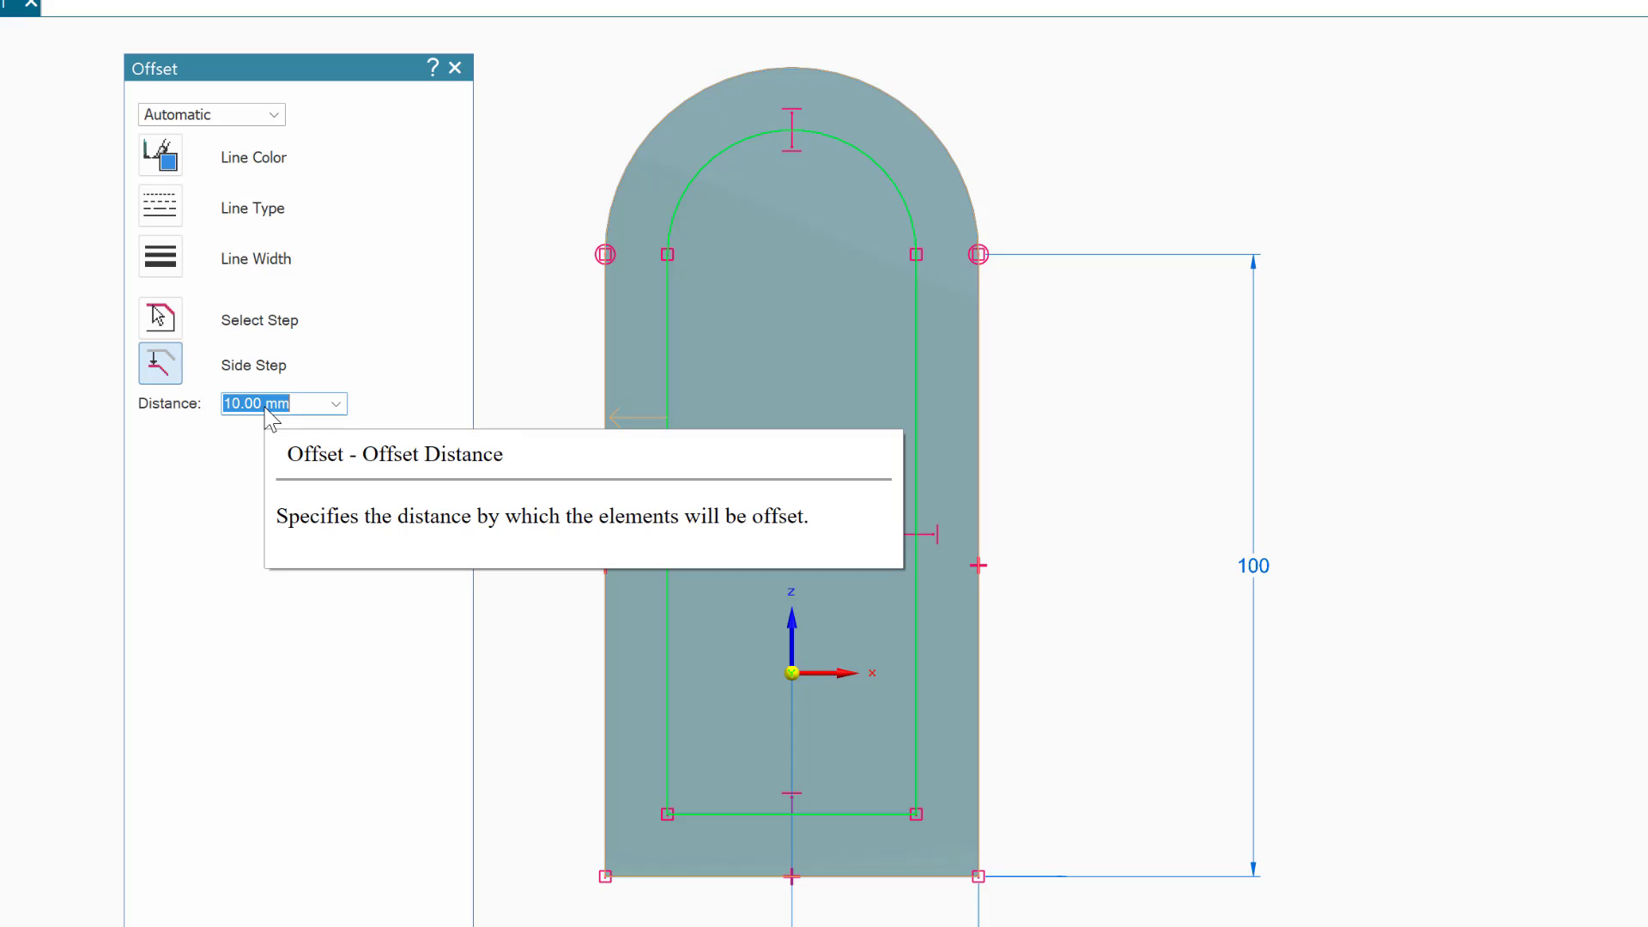
# Step: Offset the inner outline another 5 mm inward, and finish the Offset command
pyautogui.write('5')
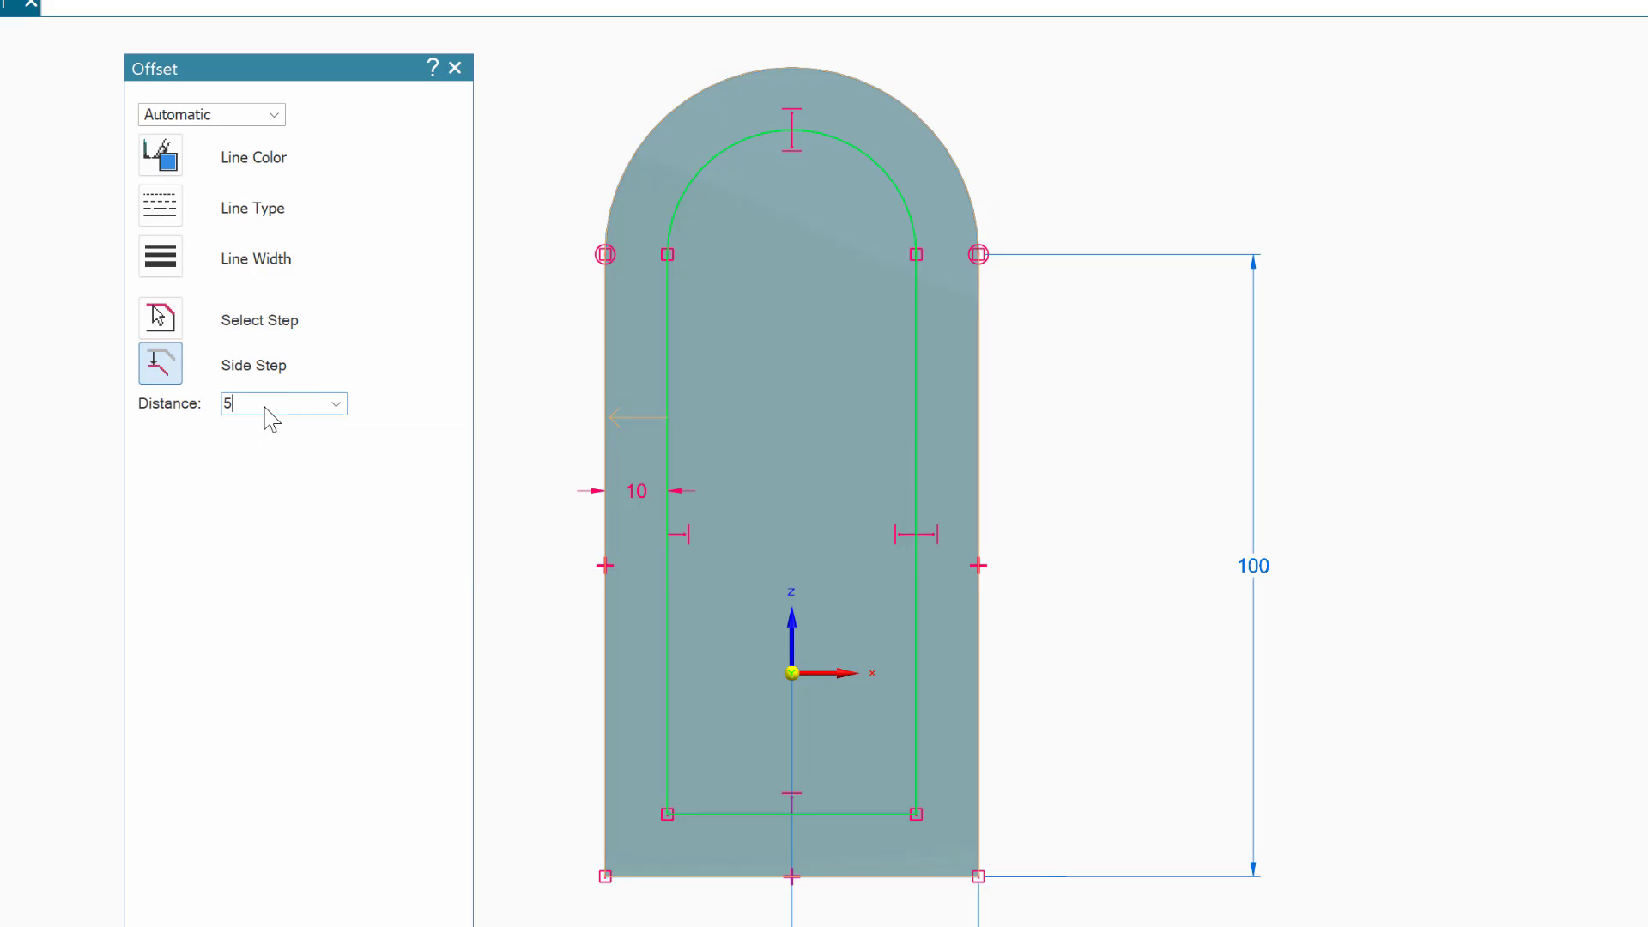
pyautogui.press('Return')
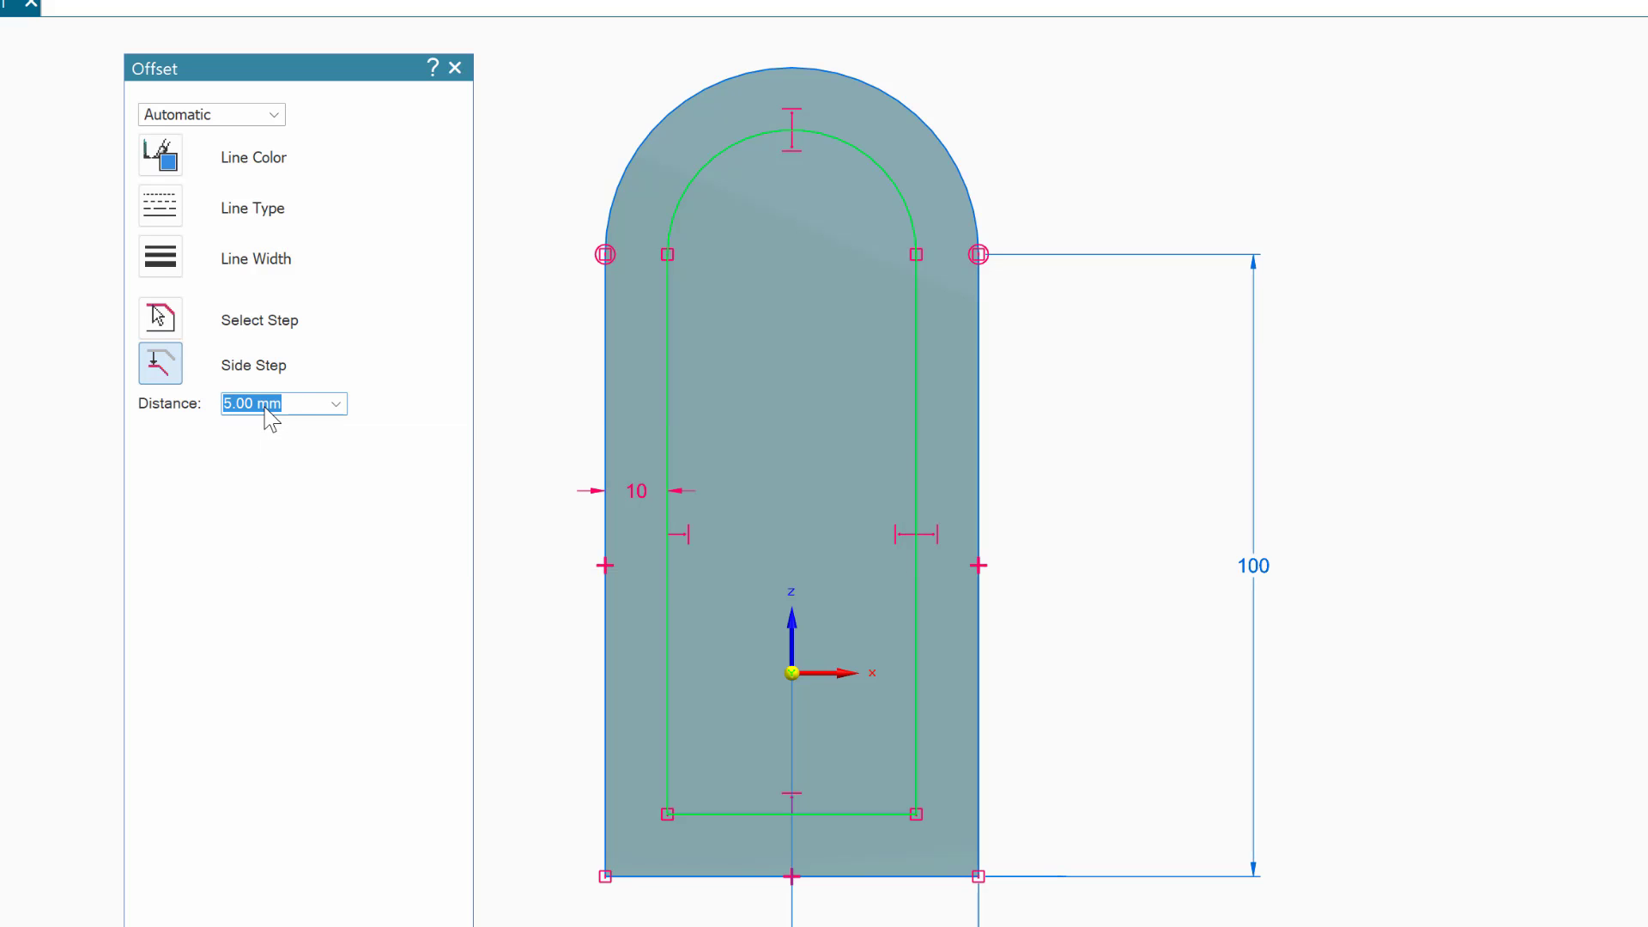
pyautogui.write('130')
pyautogui.press('Return')
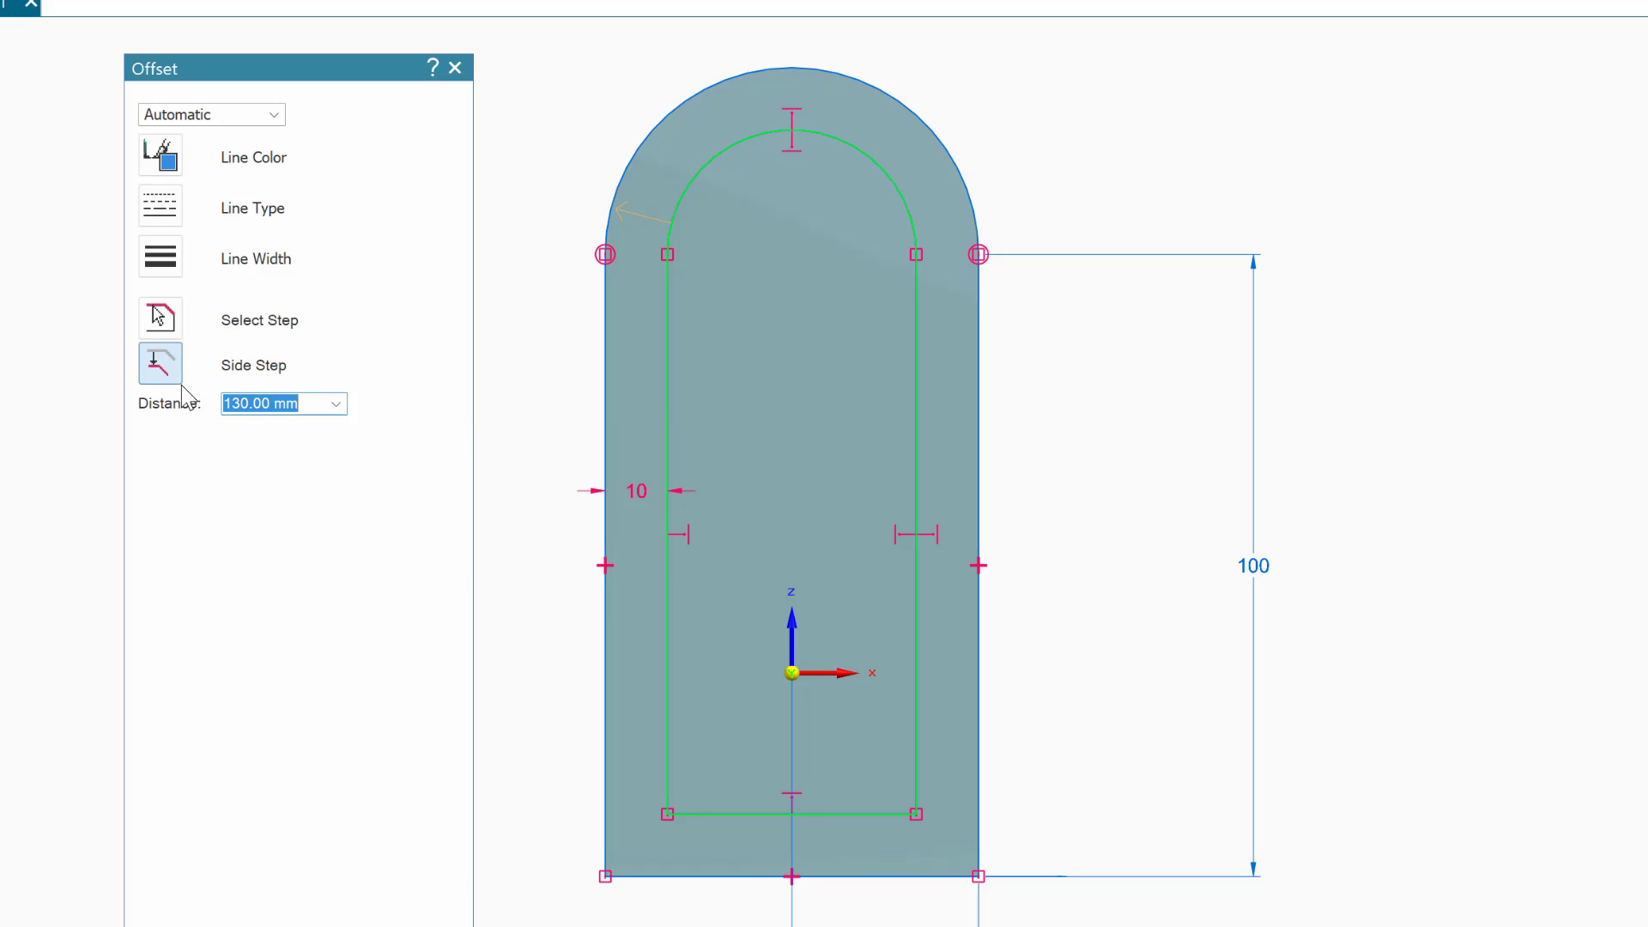
pyautogui.write('5')
pyautogui.press('Return')
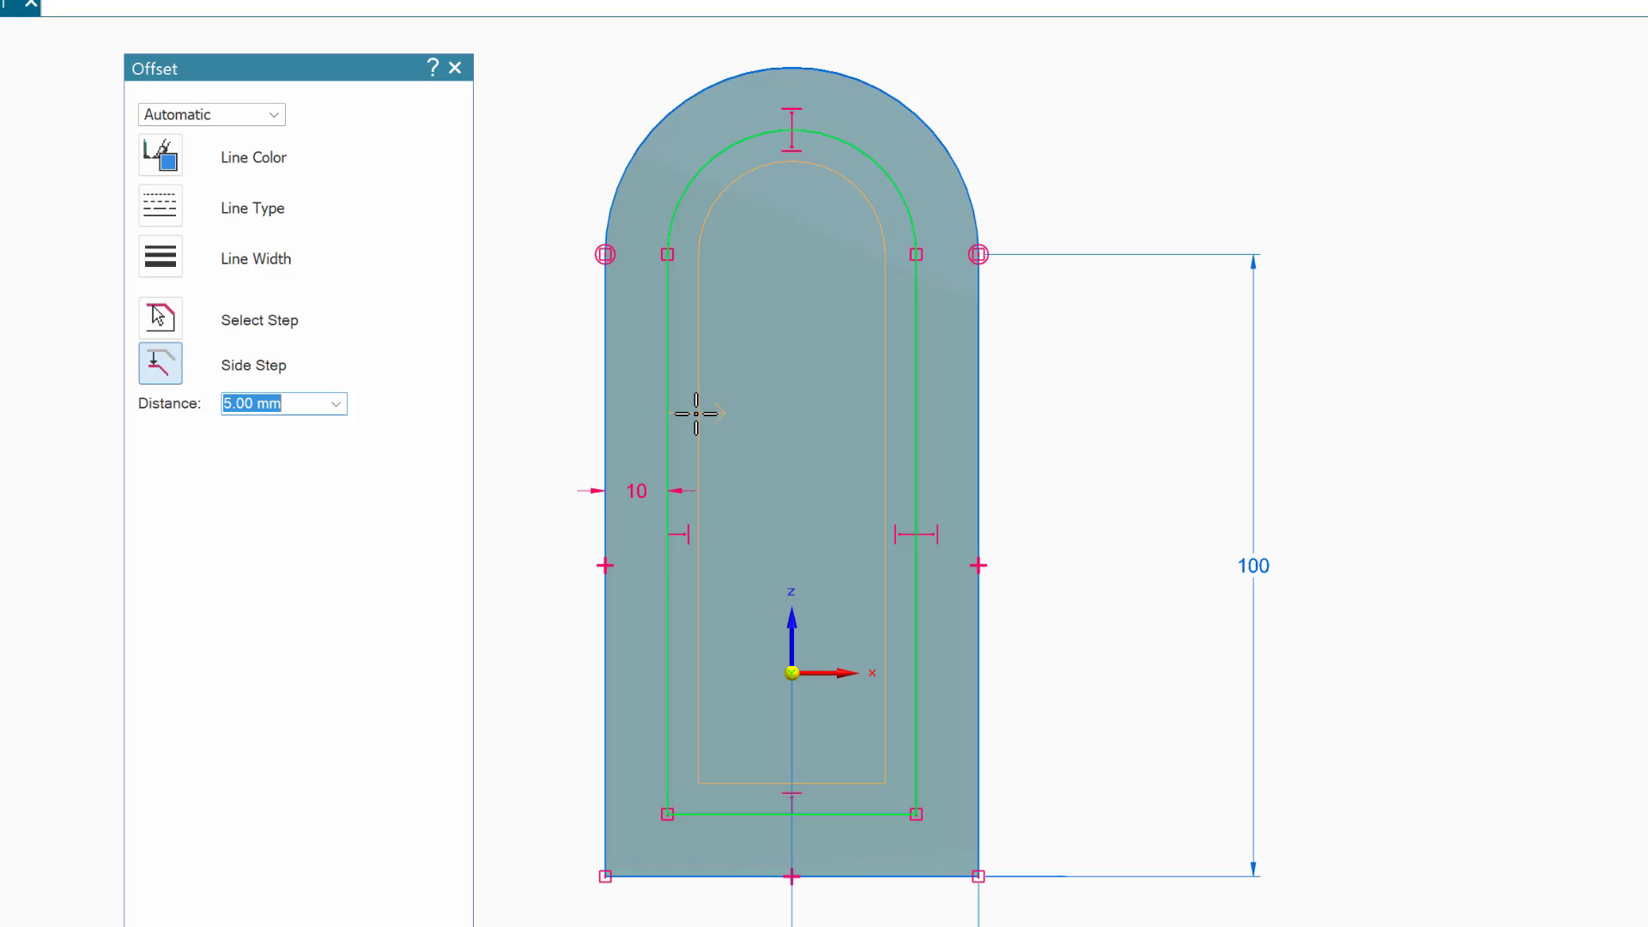
pyautogui.click(696, 414)
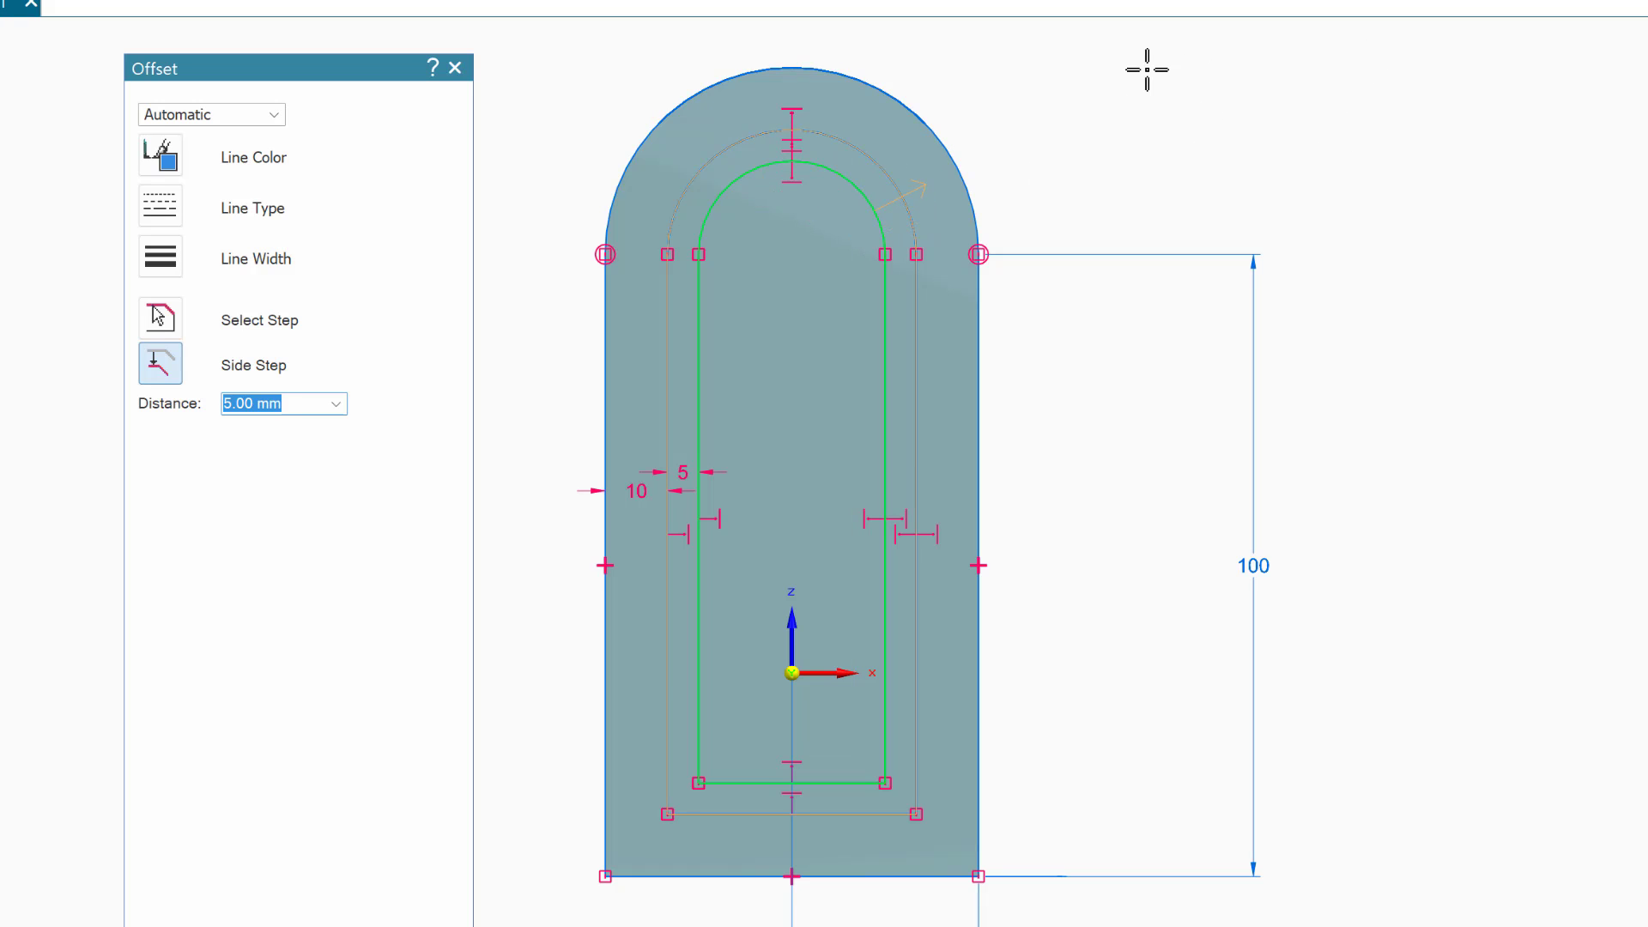
pyautogui.press('Escape')
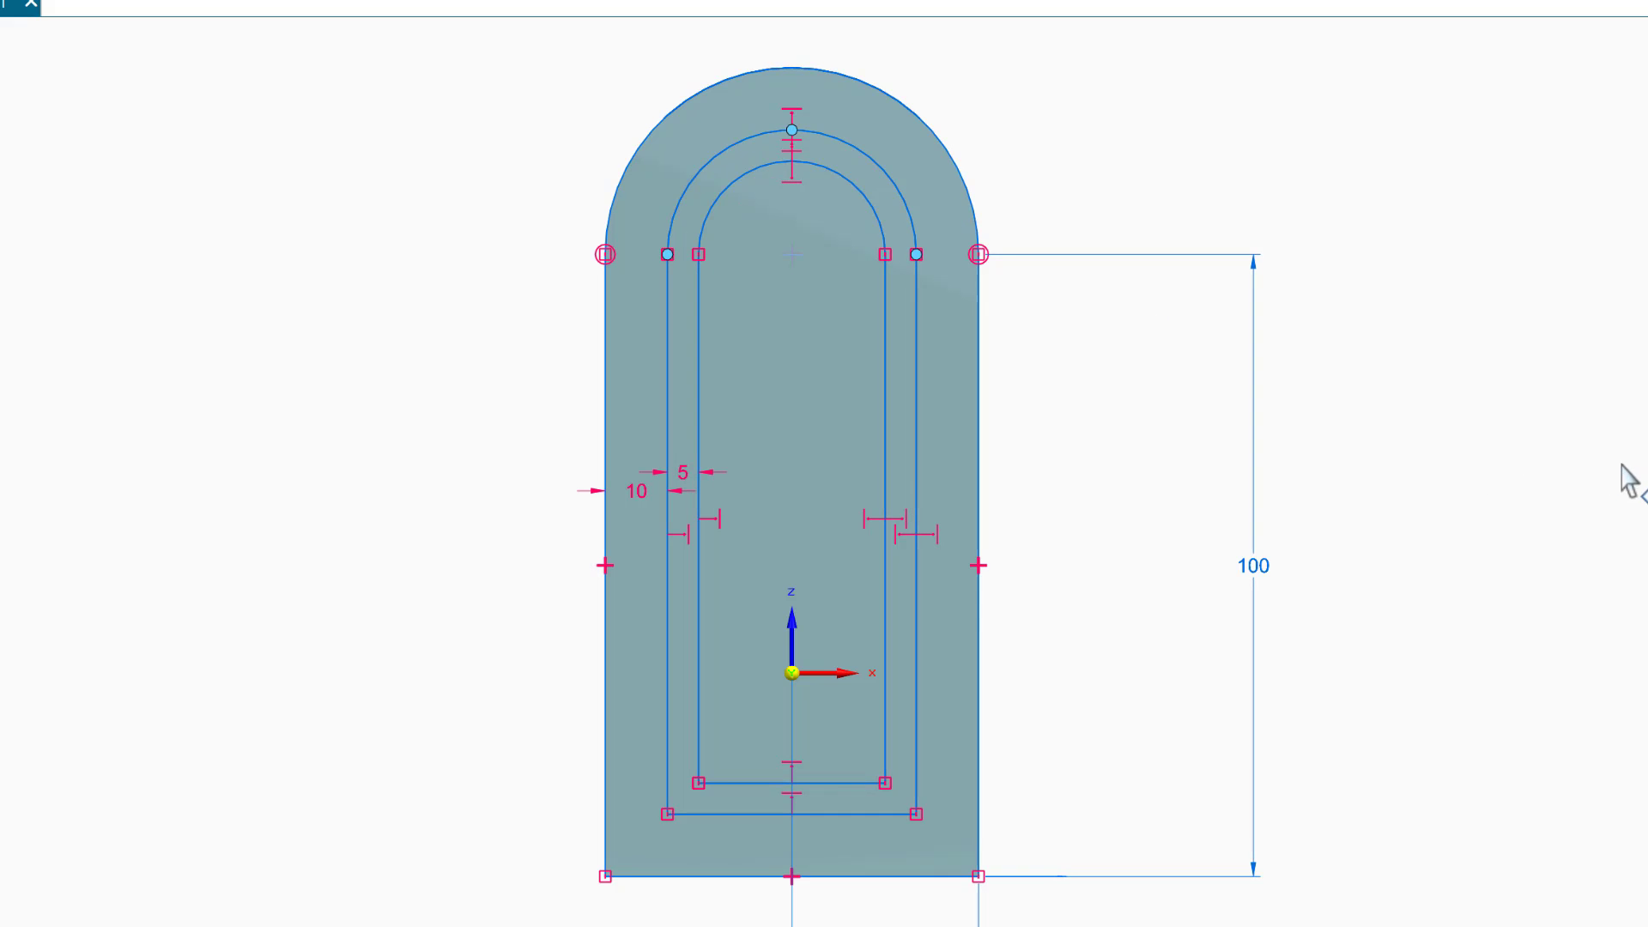
# Step: Cut the narrow band between the two inner offset outlines 5 mm deep into the front face with Extrude set to Cut
pyautogui.scroll(2, 1627, 481)
pyautogui.moveTo(1619, 478)
pyautogui.mouseDown(button='middle')
pyautogui.moveTo(1600, 463)
pyautogui.moveTo(1584, 486)
pyautogui.moveTo(1567, 430)
pyautogui.moveTo(1541, 461)
pyautogui.mouseUp(button='middle')
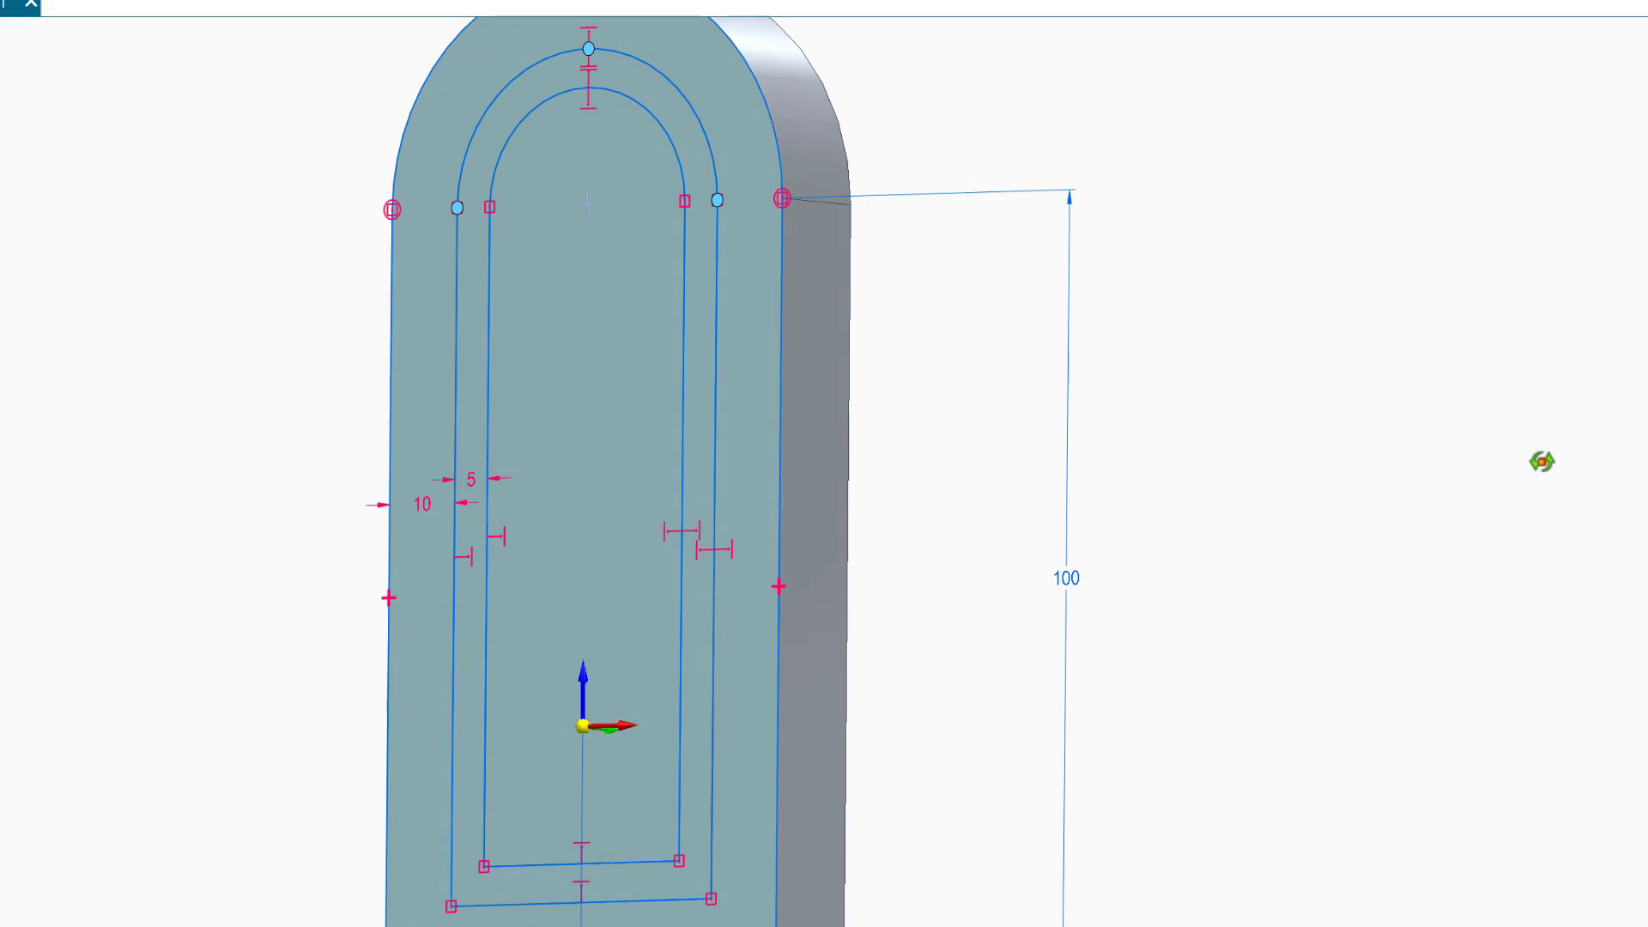
pyautogui.scroll(-1, 1541, 461)
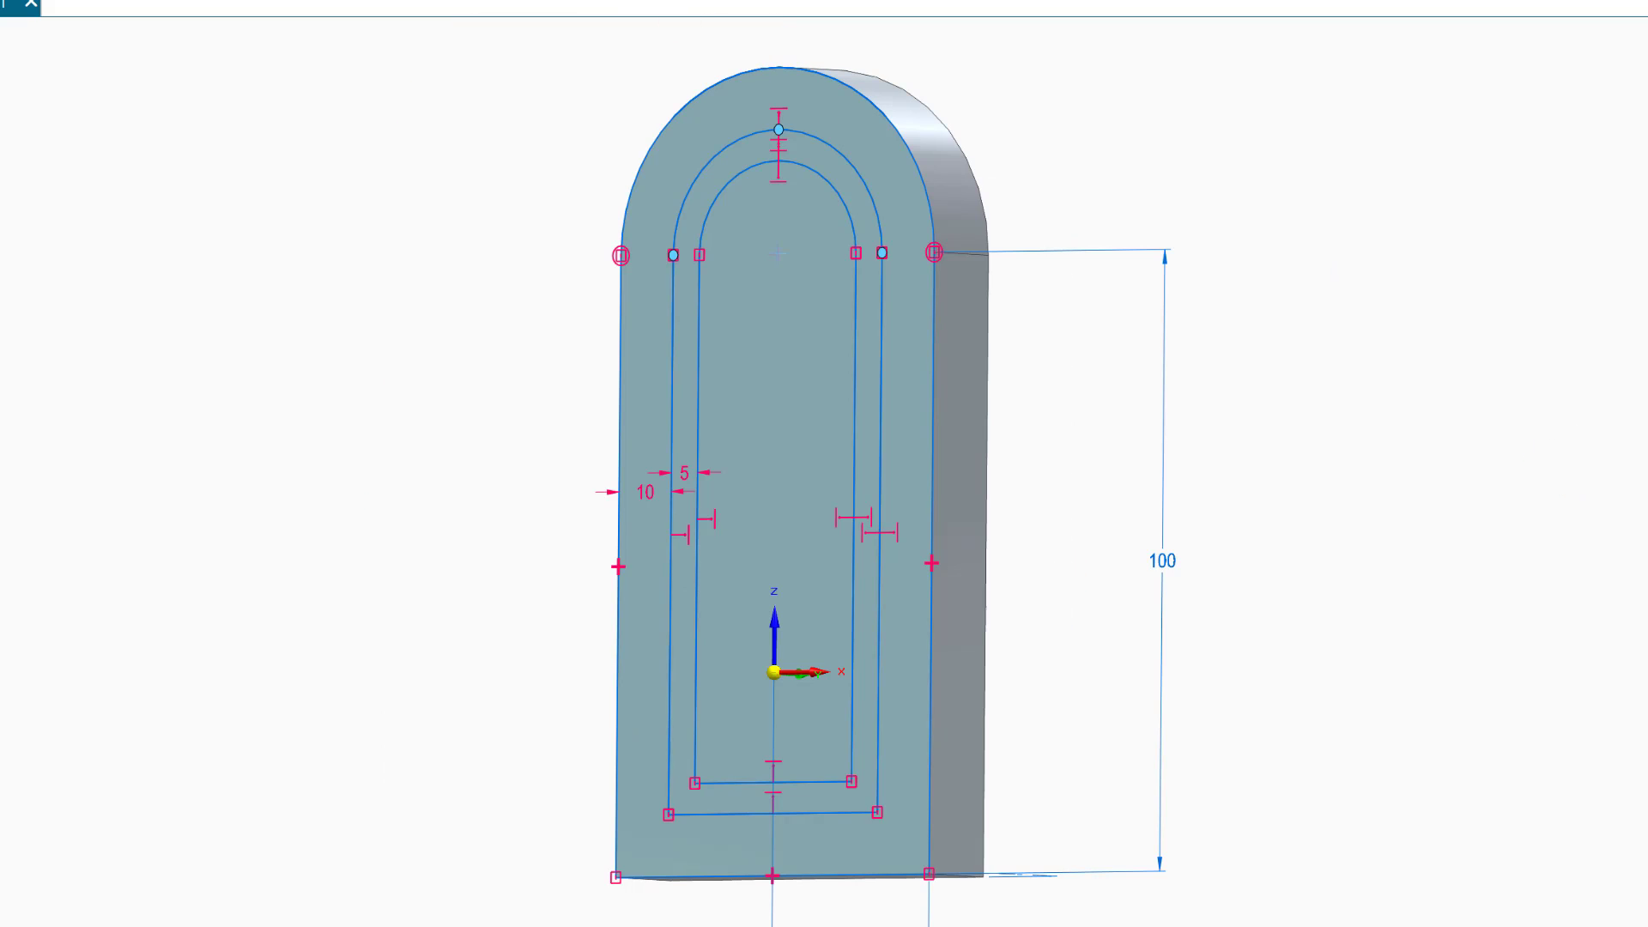
pyautogui.click(719, 177)
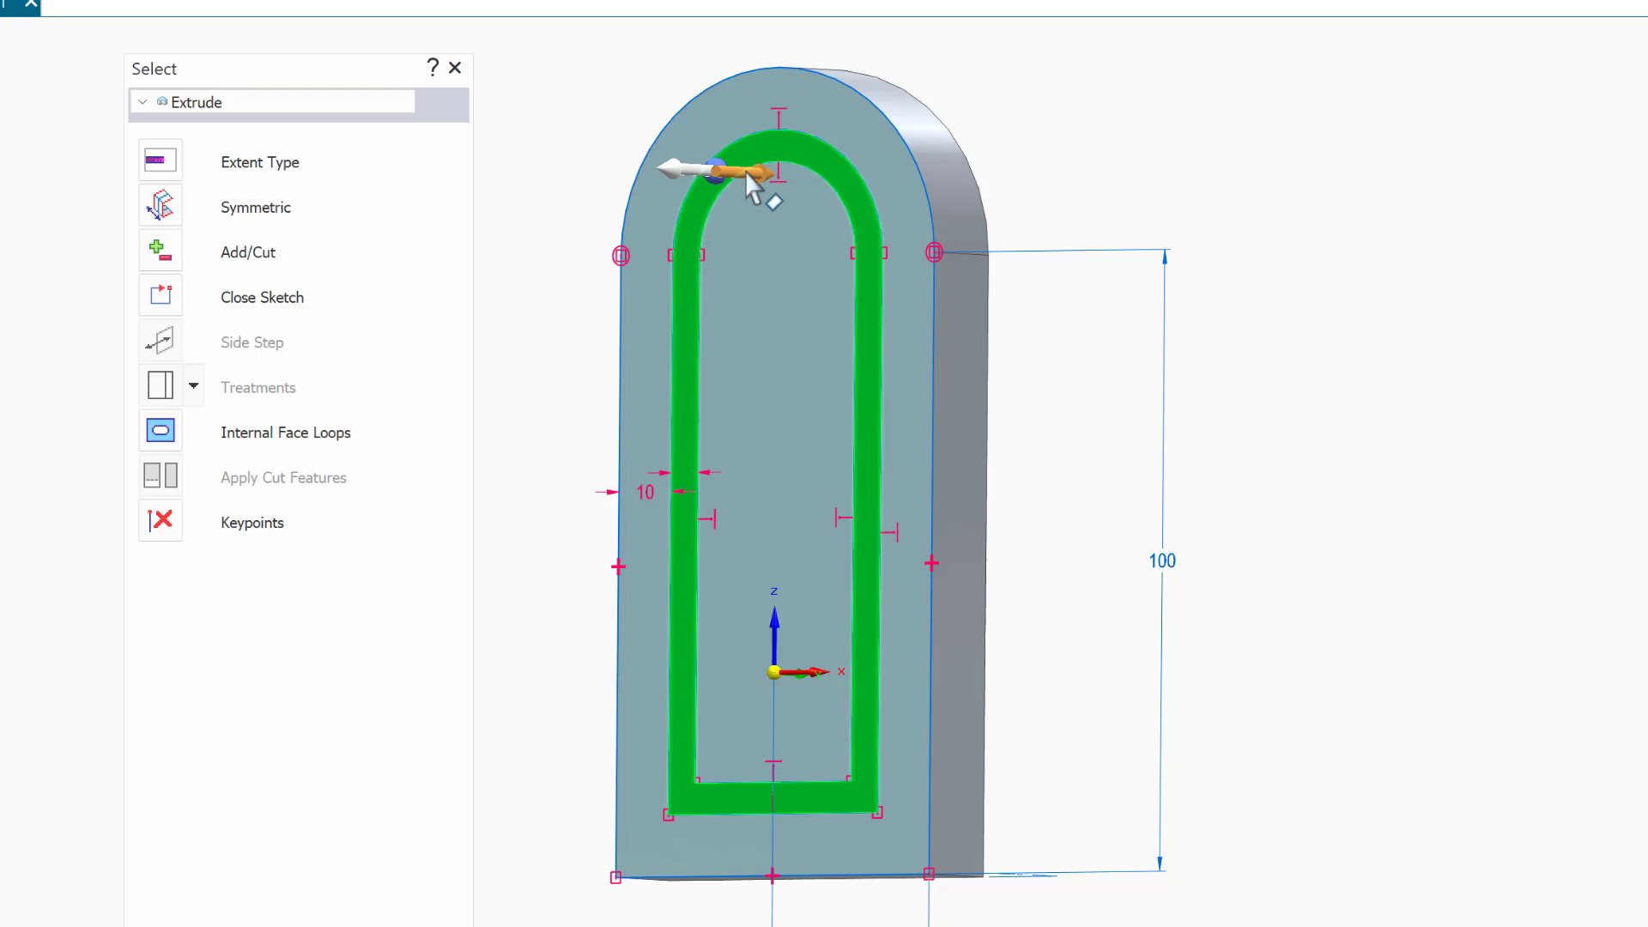
pyautogui.click(163, 252)
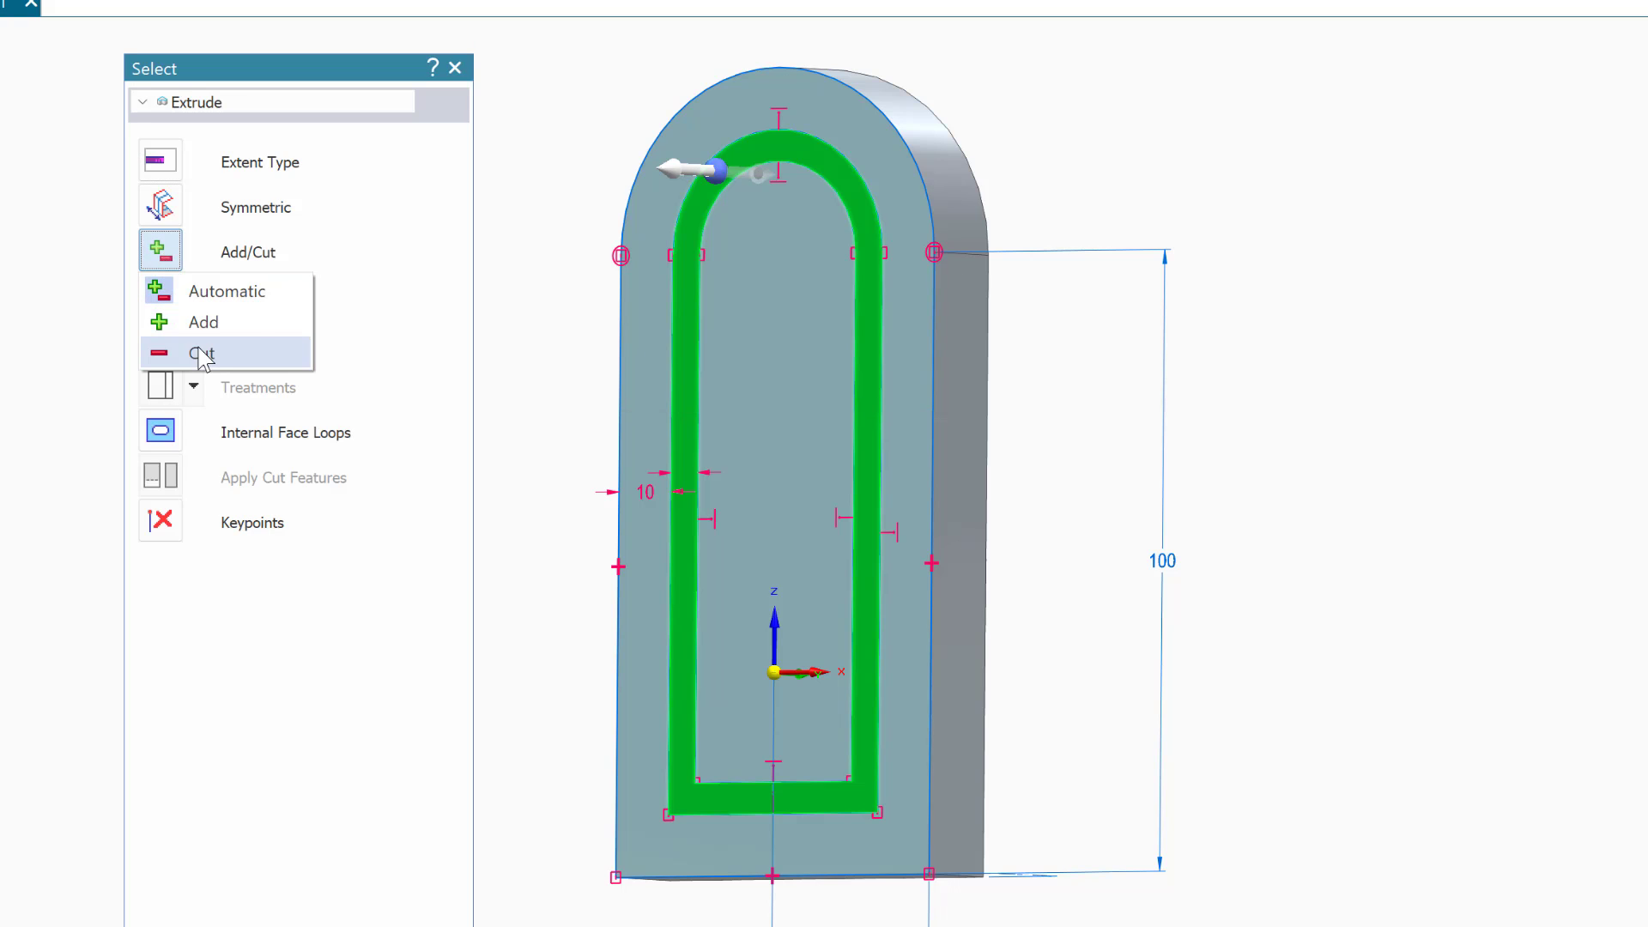
pyautogui.click(163, 352)
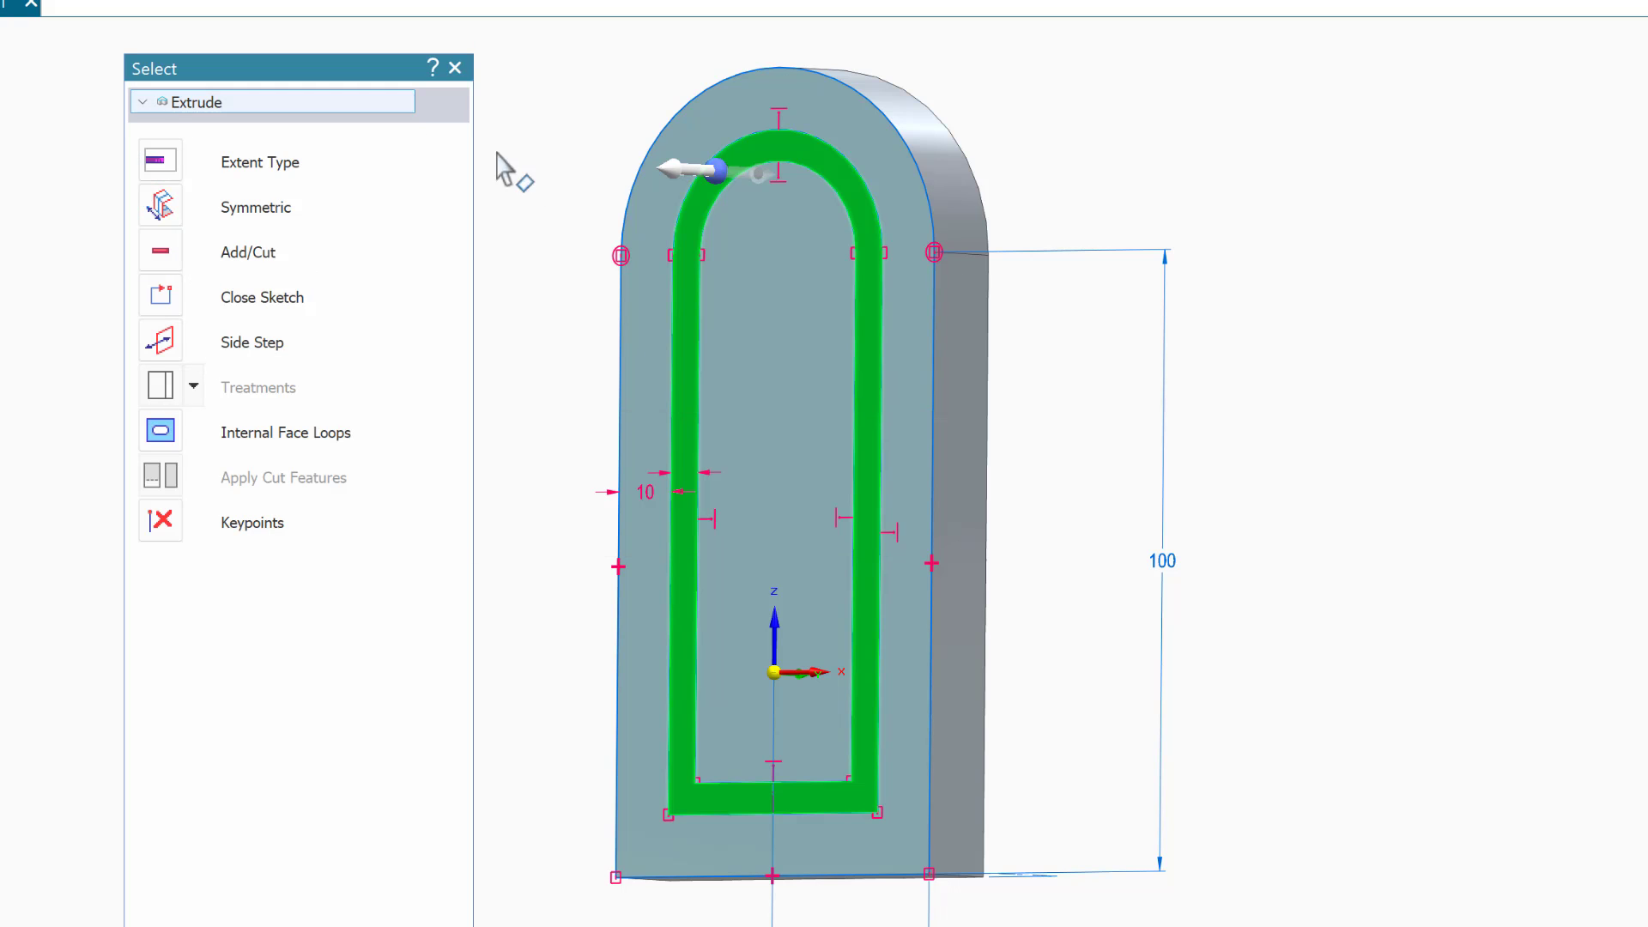
pyautogui.click(753, 174)
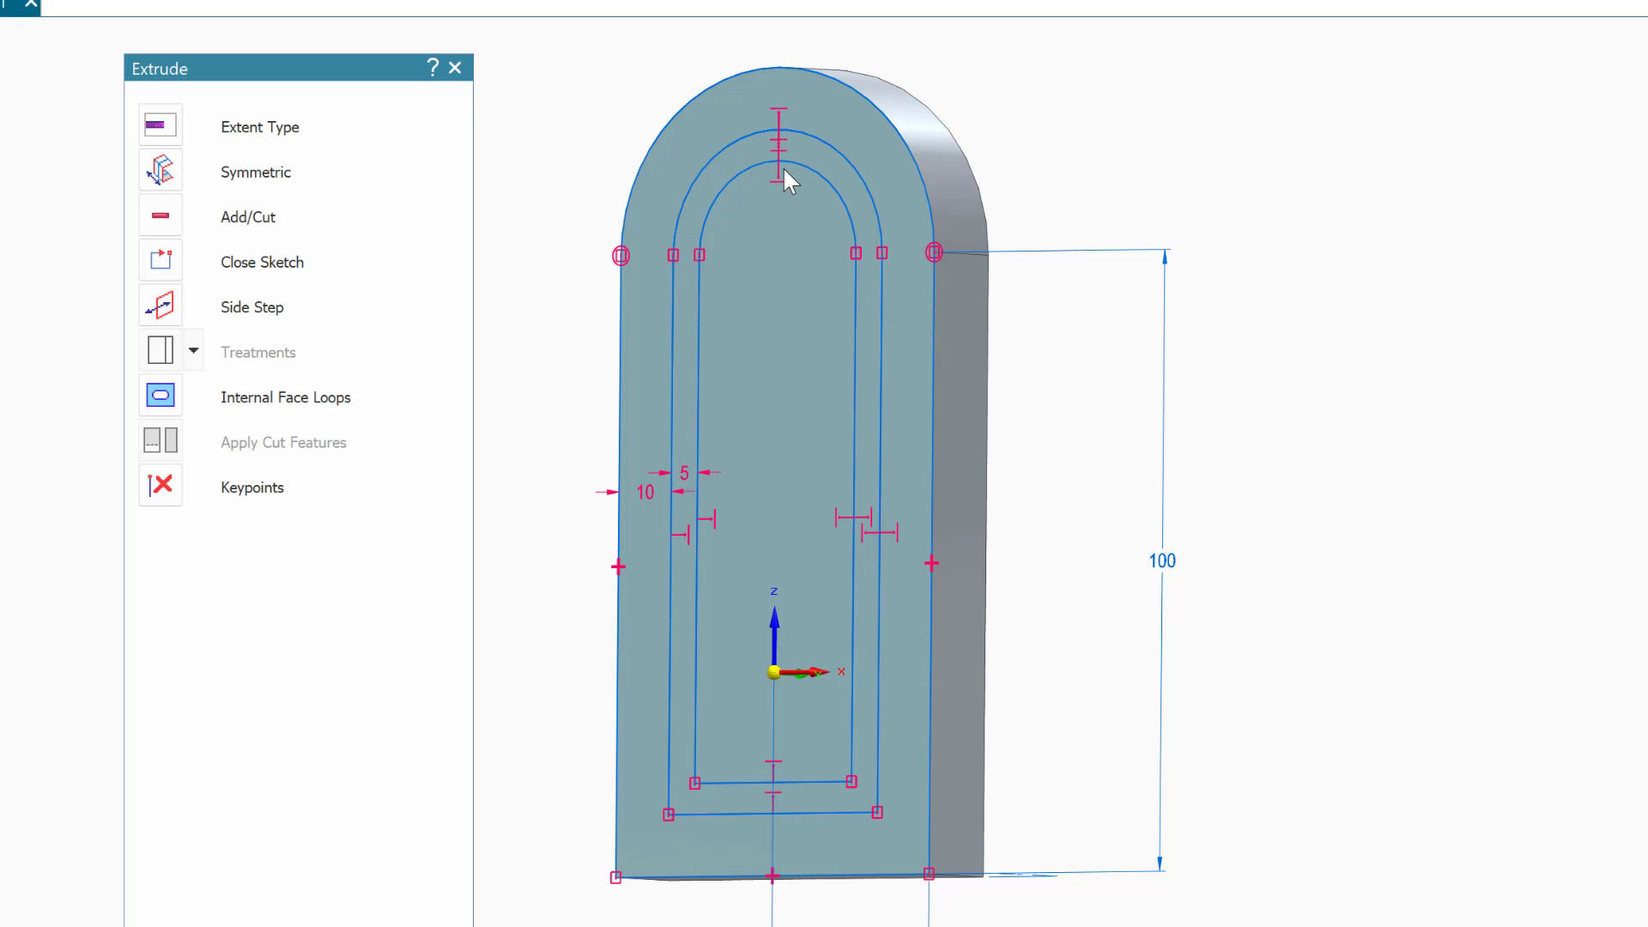
pyautogui.click(783, 166)
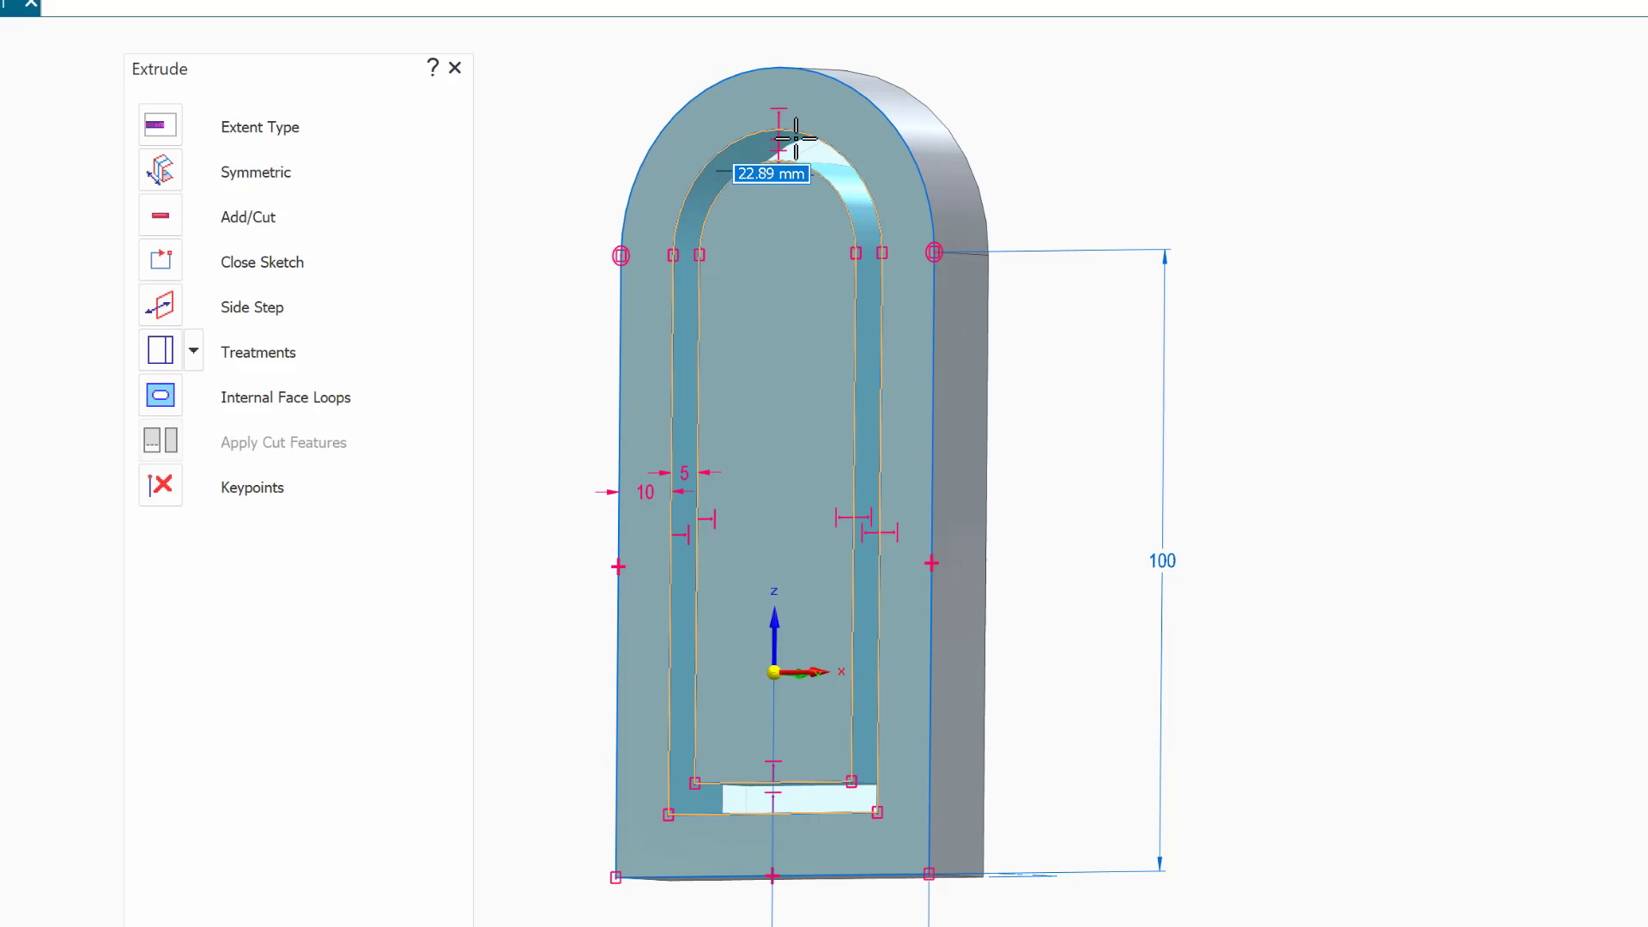
pyautogui.write('5')
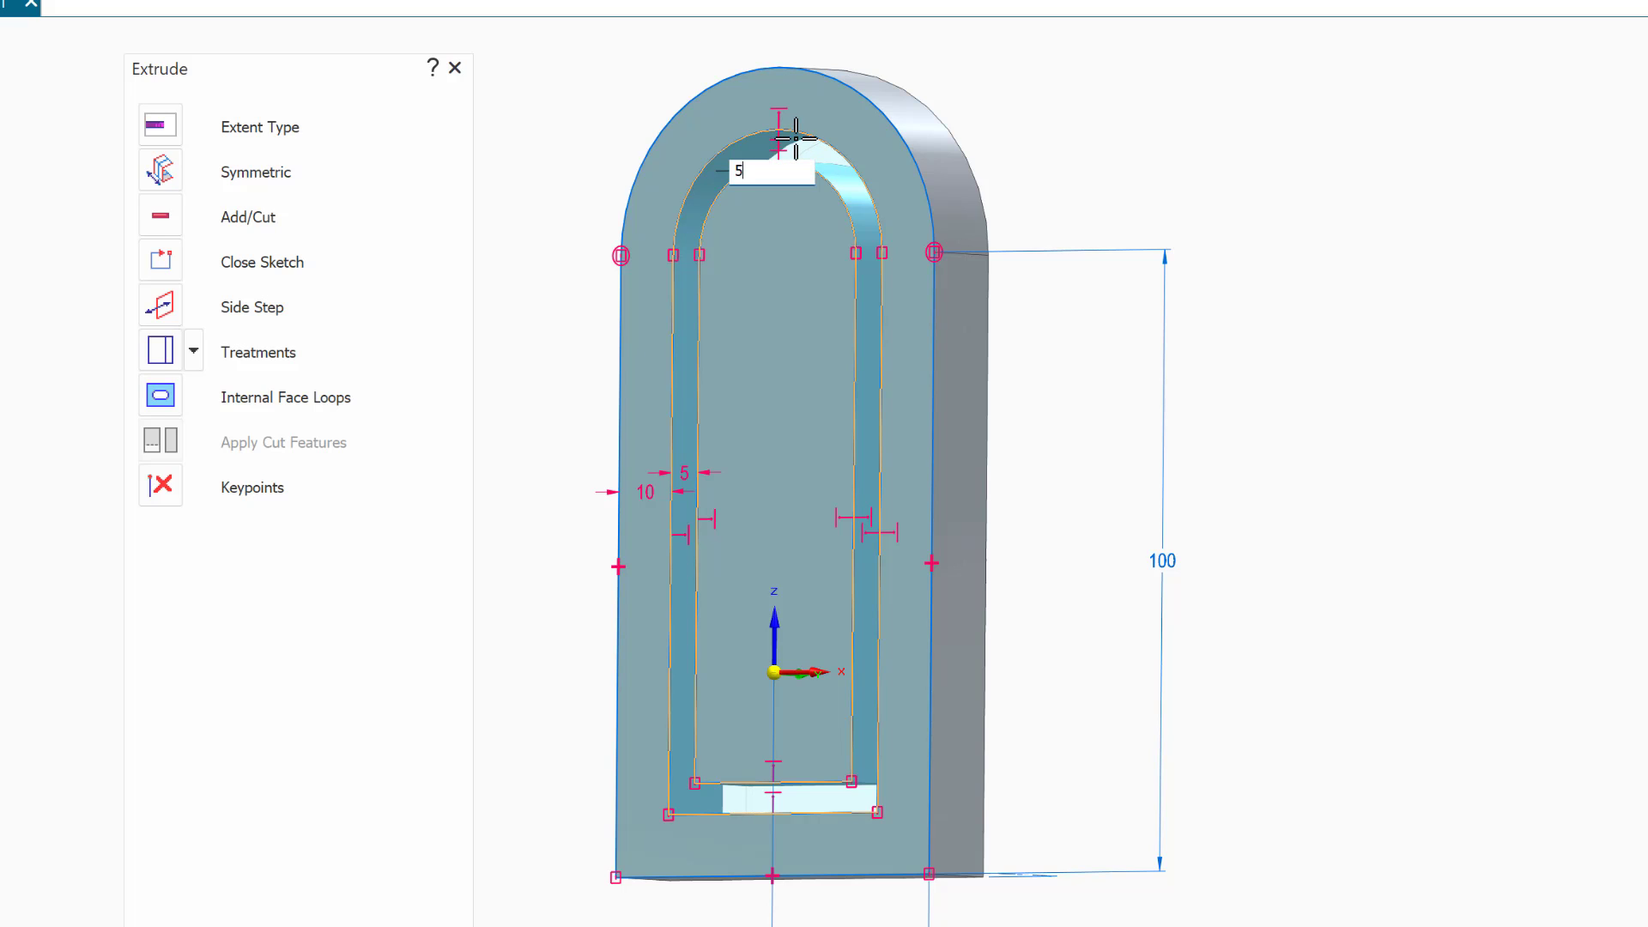
pyautogui.press('Return')
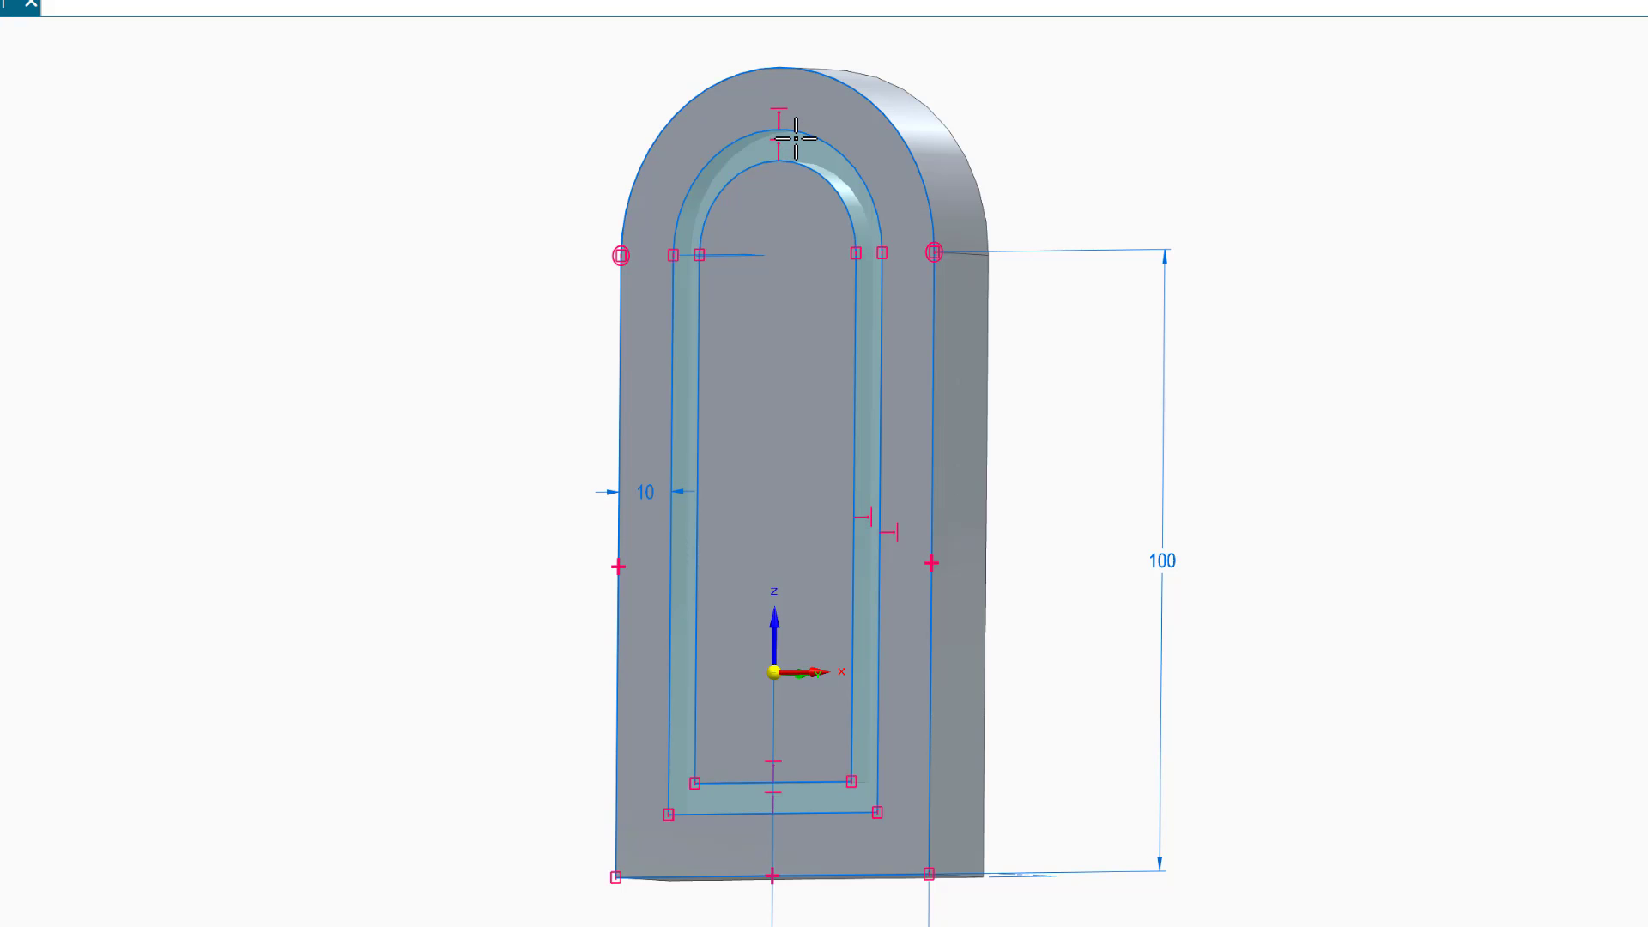
pyautogui.scroll(-2, 795, 137)
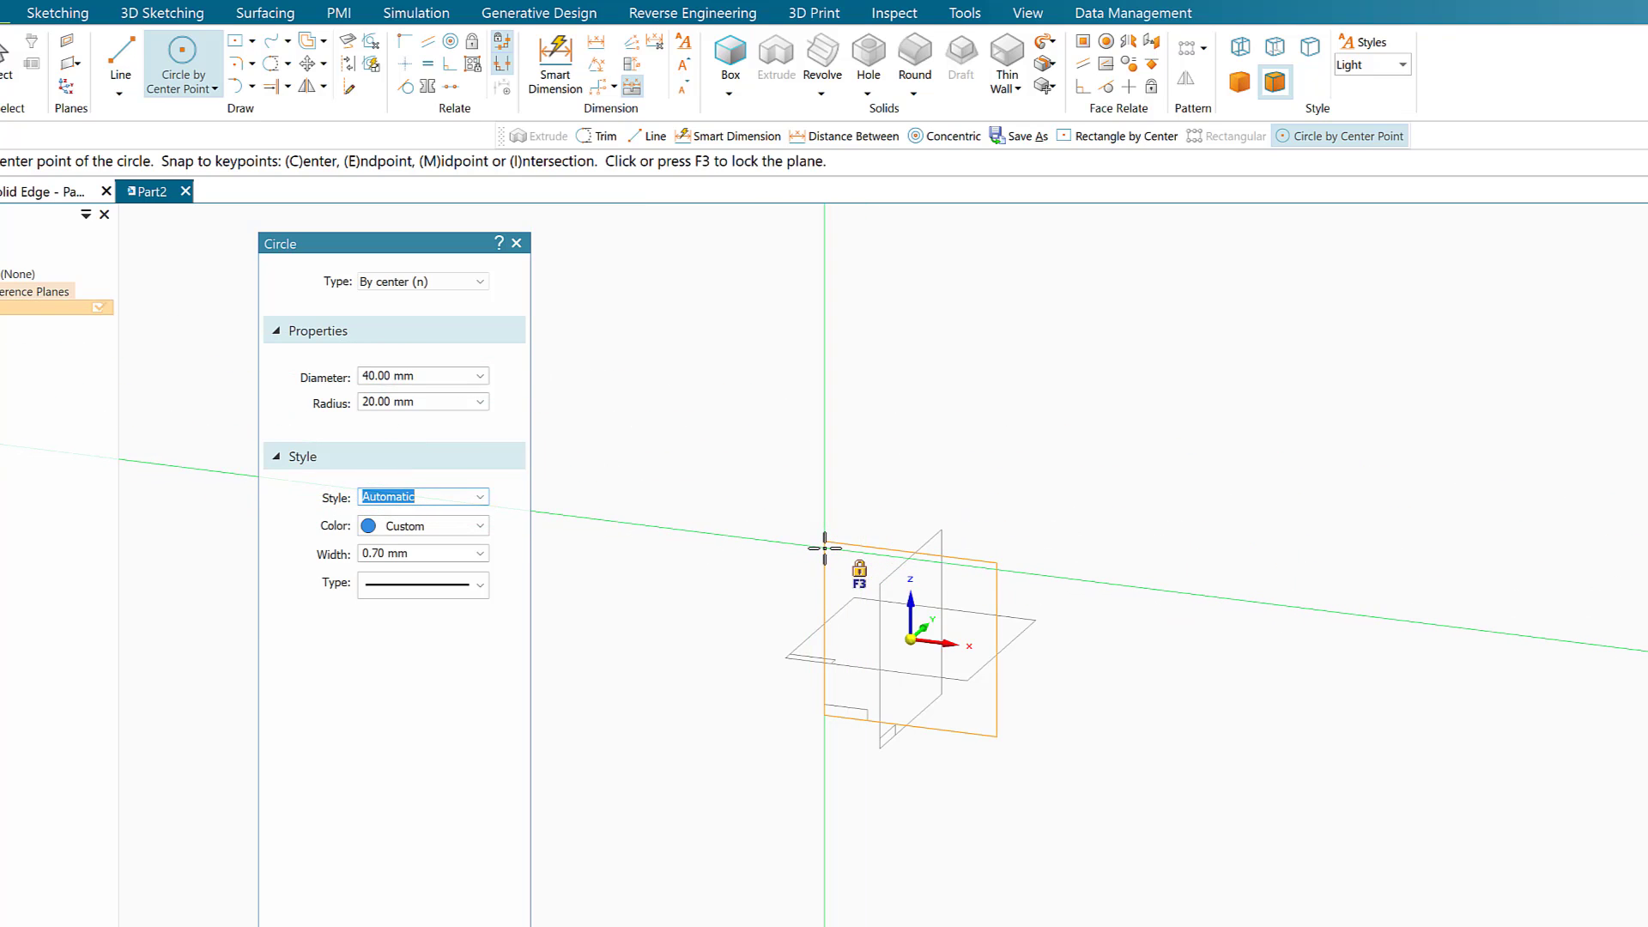
# Step: Lock the XZ plane for sketching, view it straight on, and draw concentric 40 mm and 20 mm diameter circles in its +X, +Z quadrant
pyautogui.press('F3')
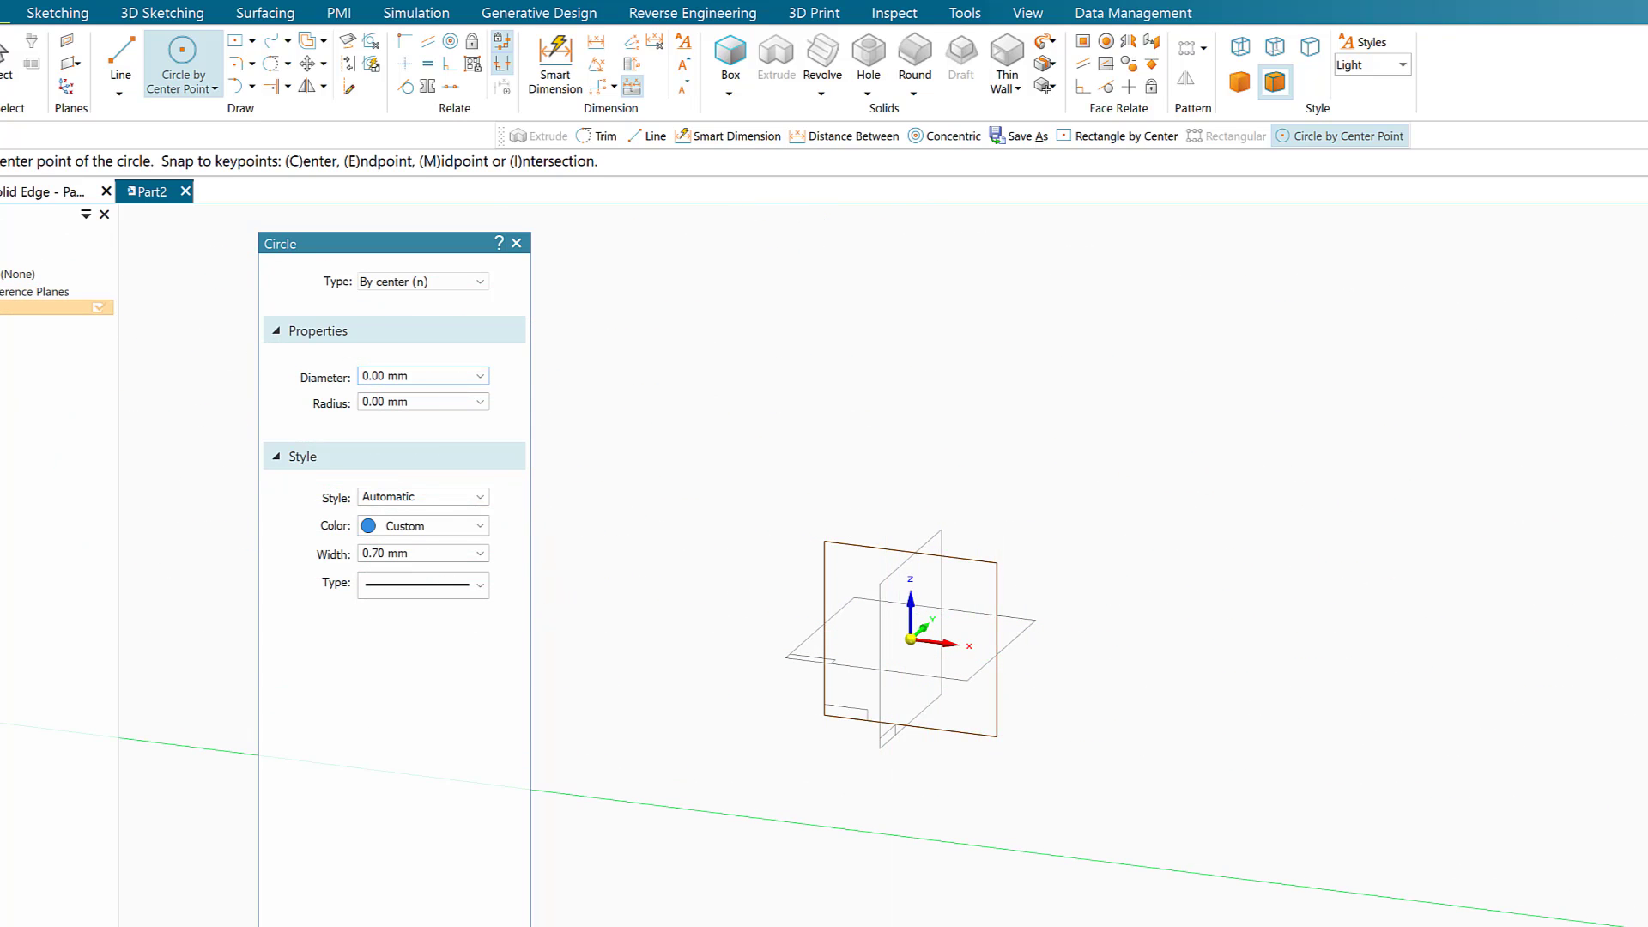
pyautogui.hotkey('ctrl', 'h')
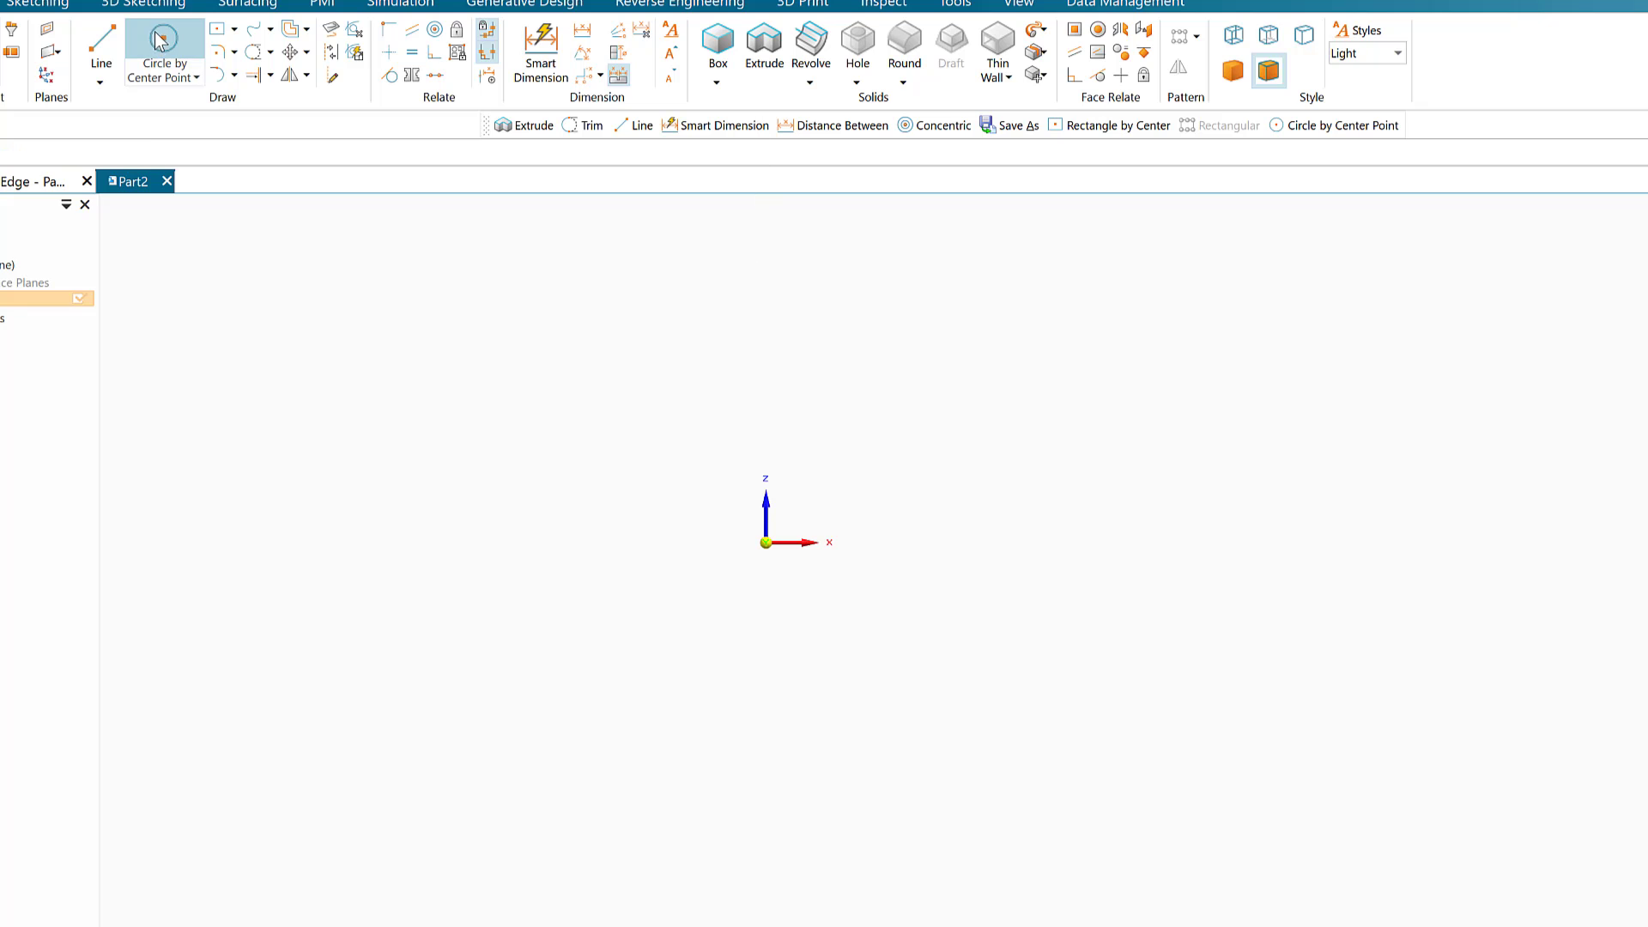
pyautogui.click(163, 44)
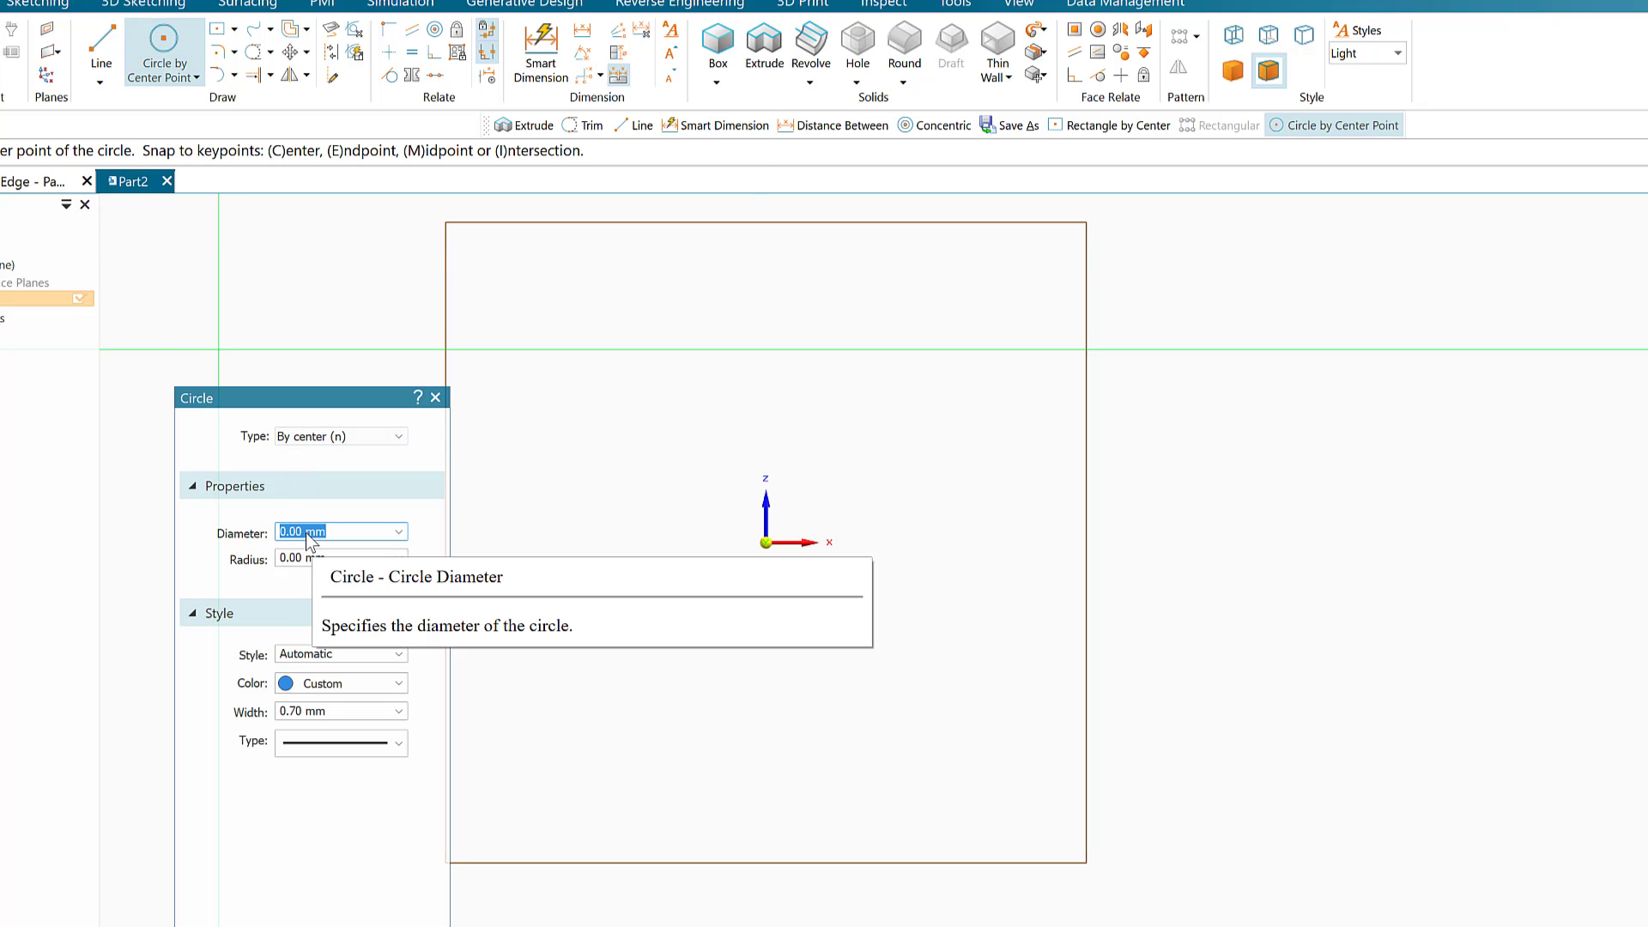
pyautogui.write('4')
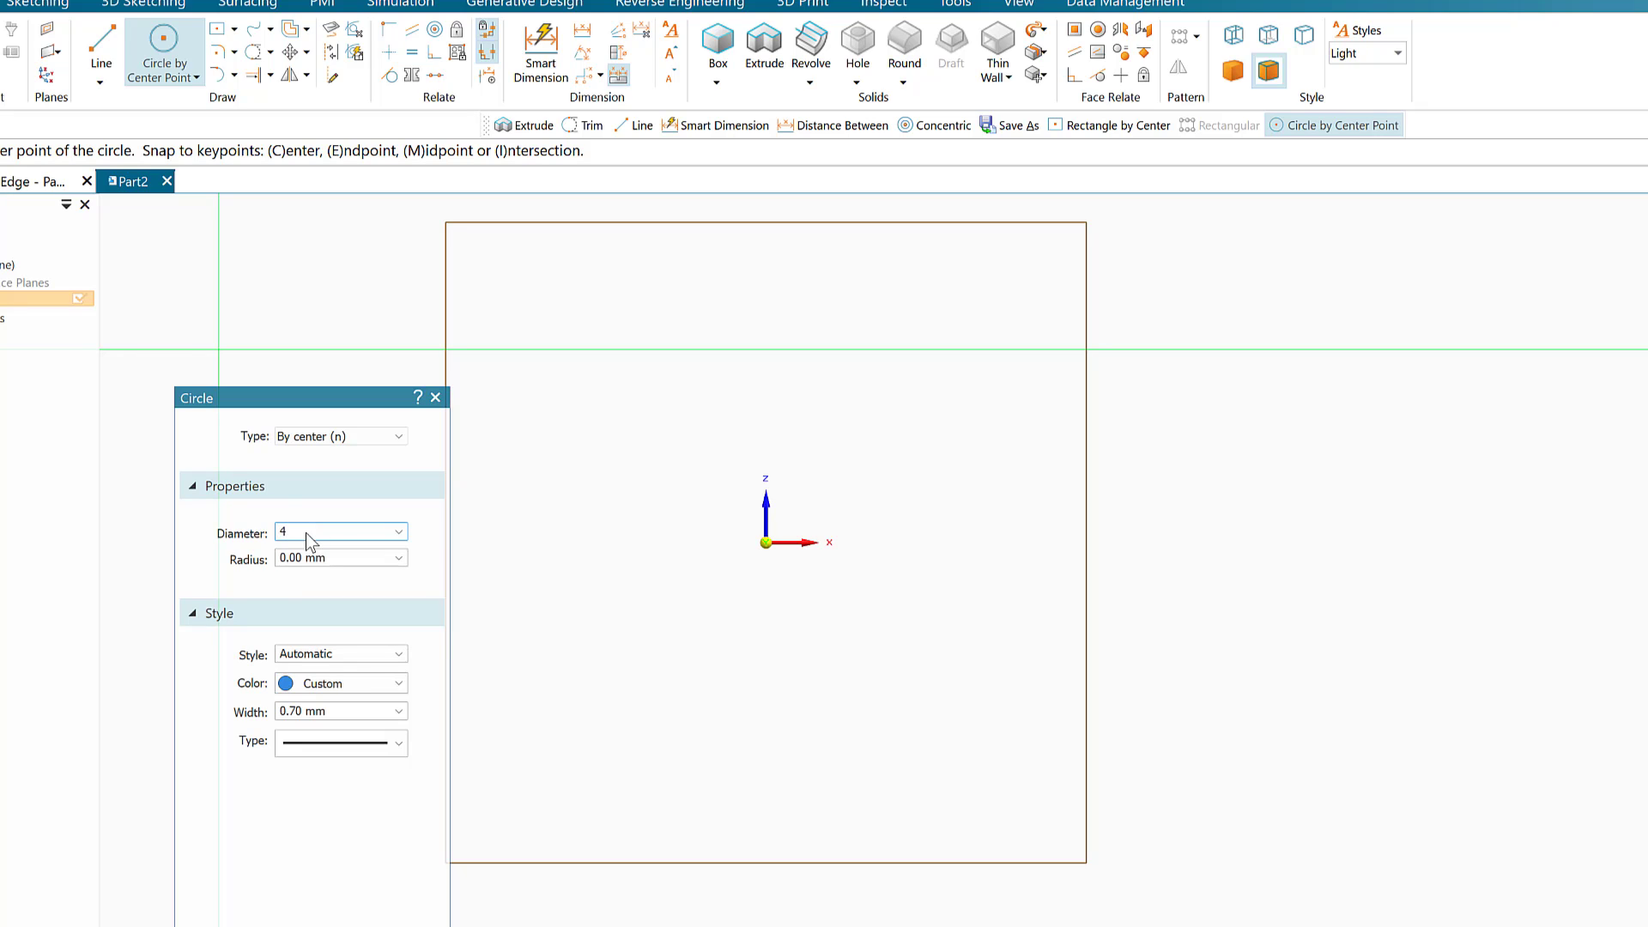
pyautogui.write('0')
pyautogui.press('Return')
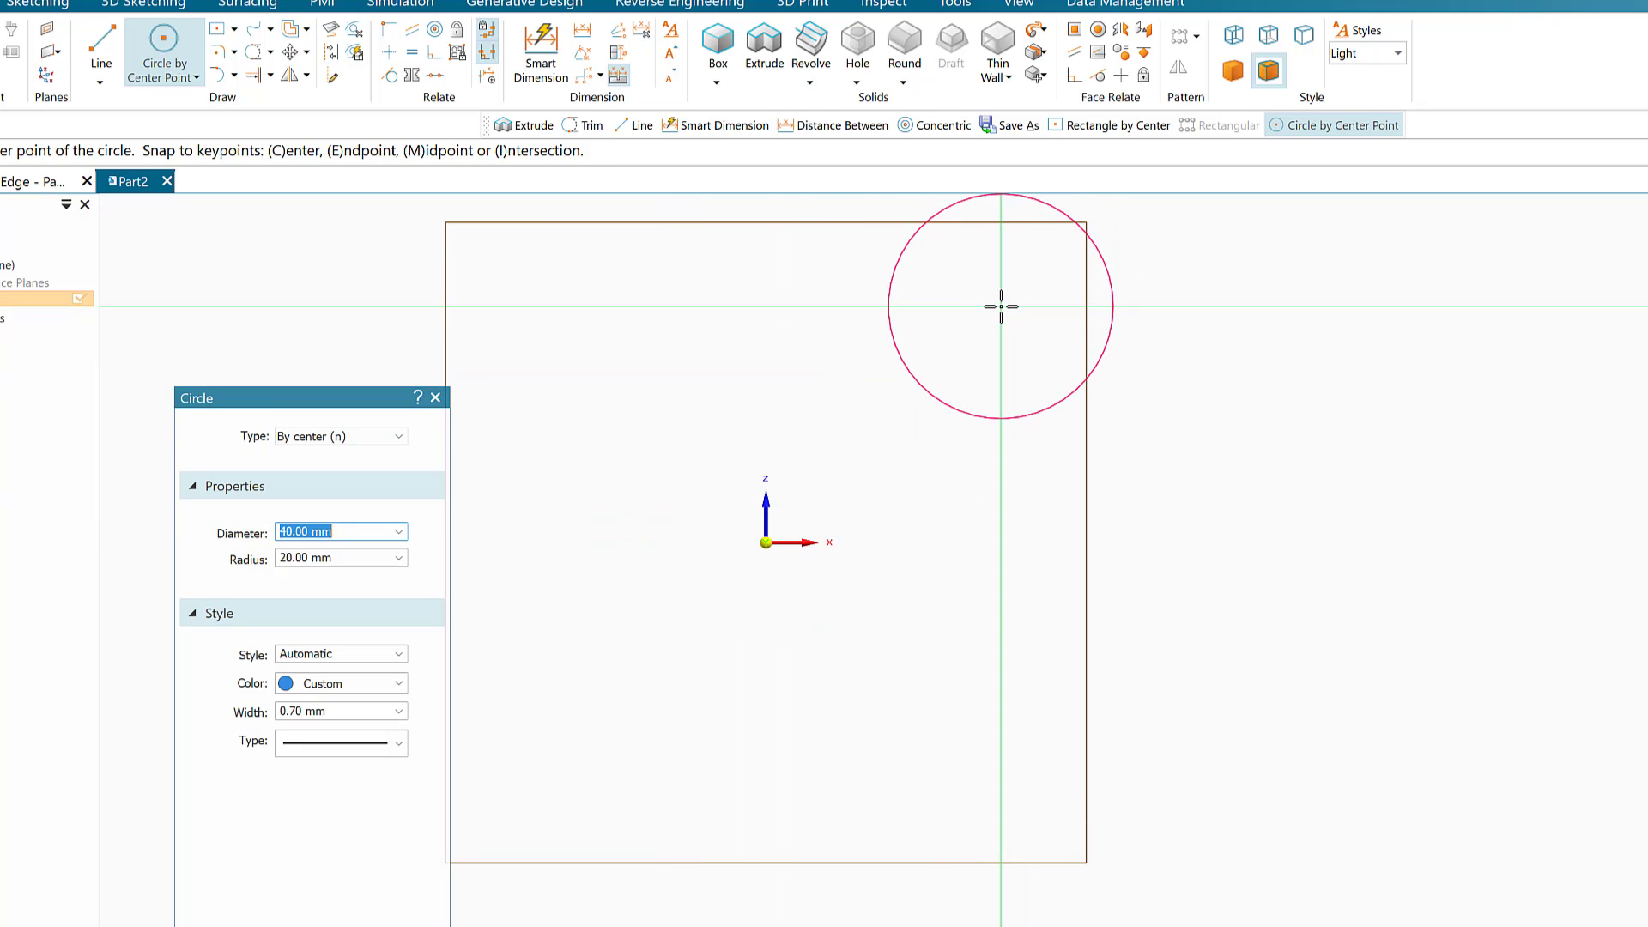
pyautogui.click(1001, 306)
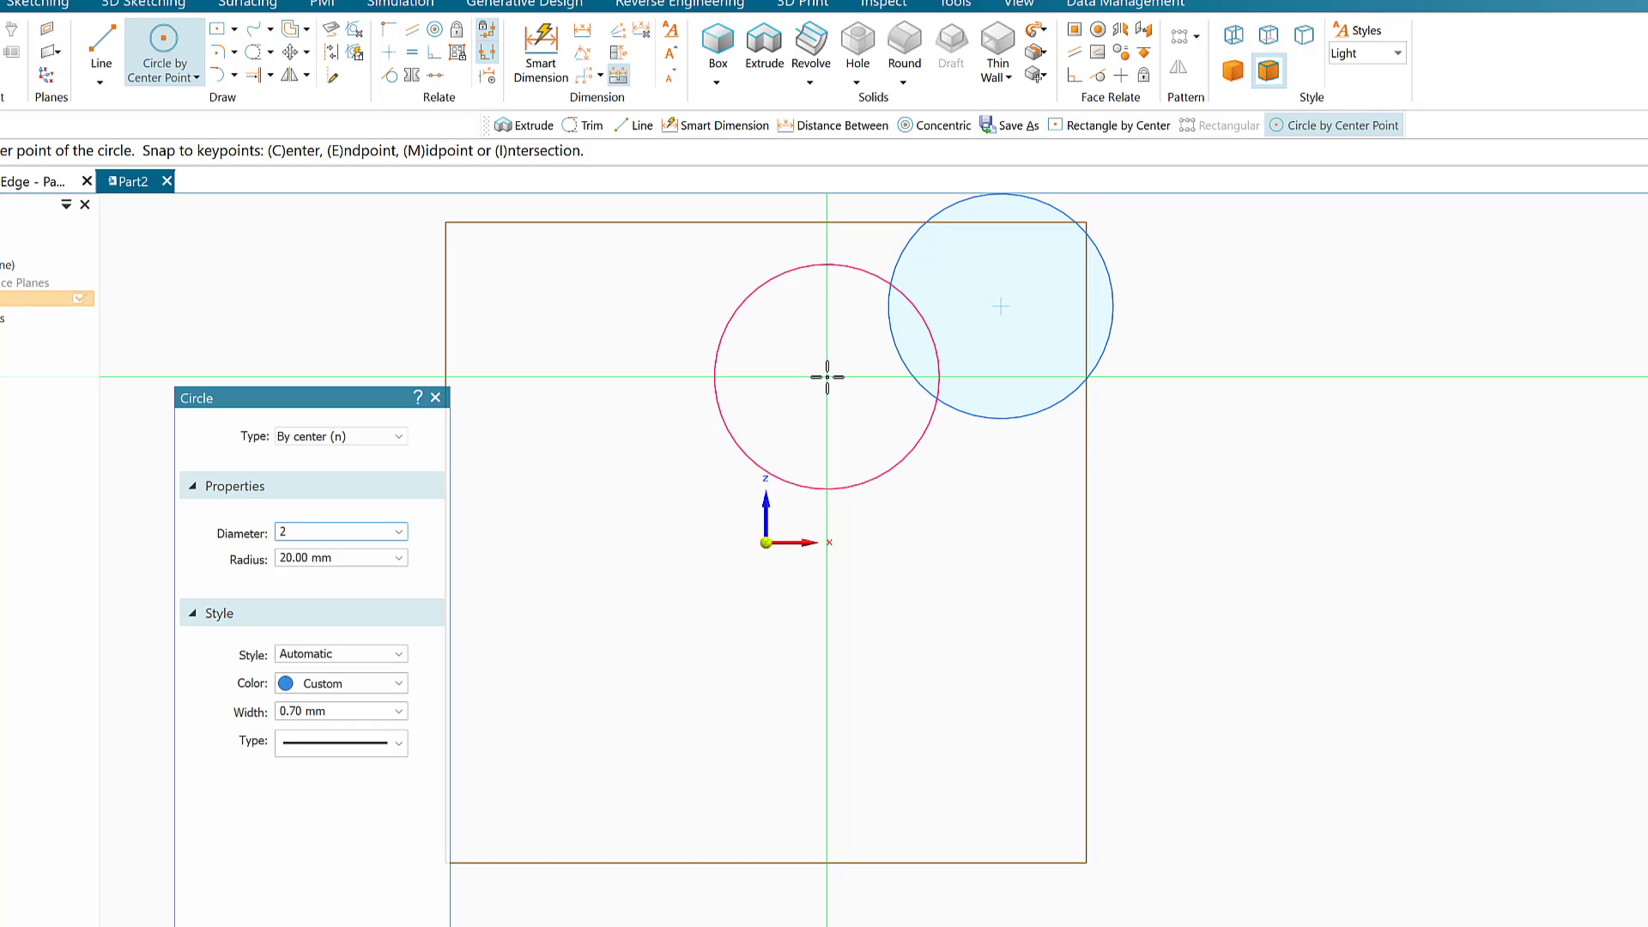
pyautogui.press('Return')
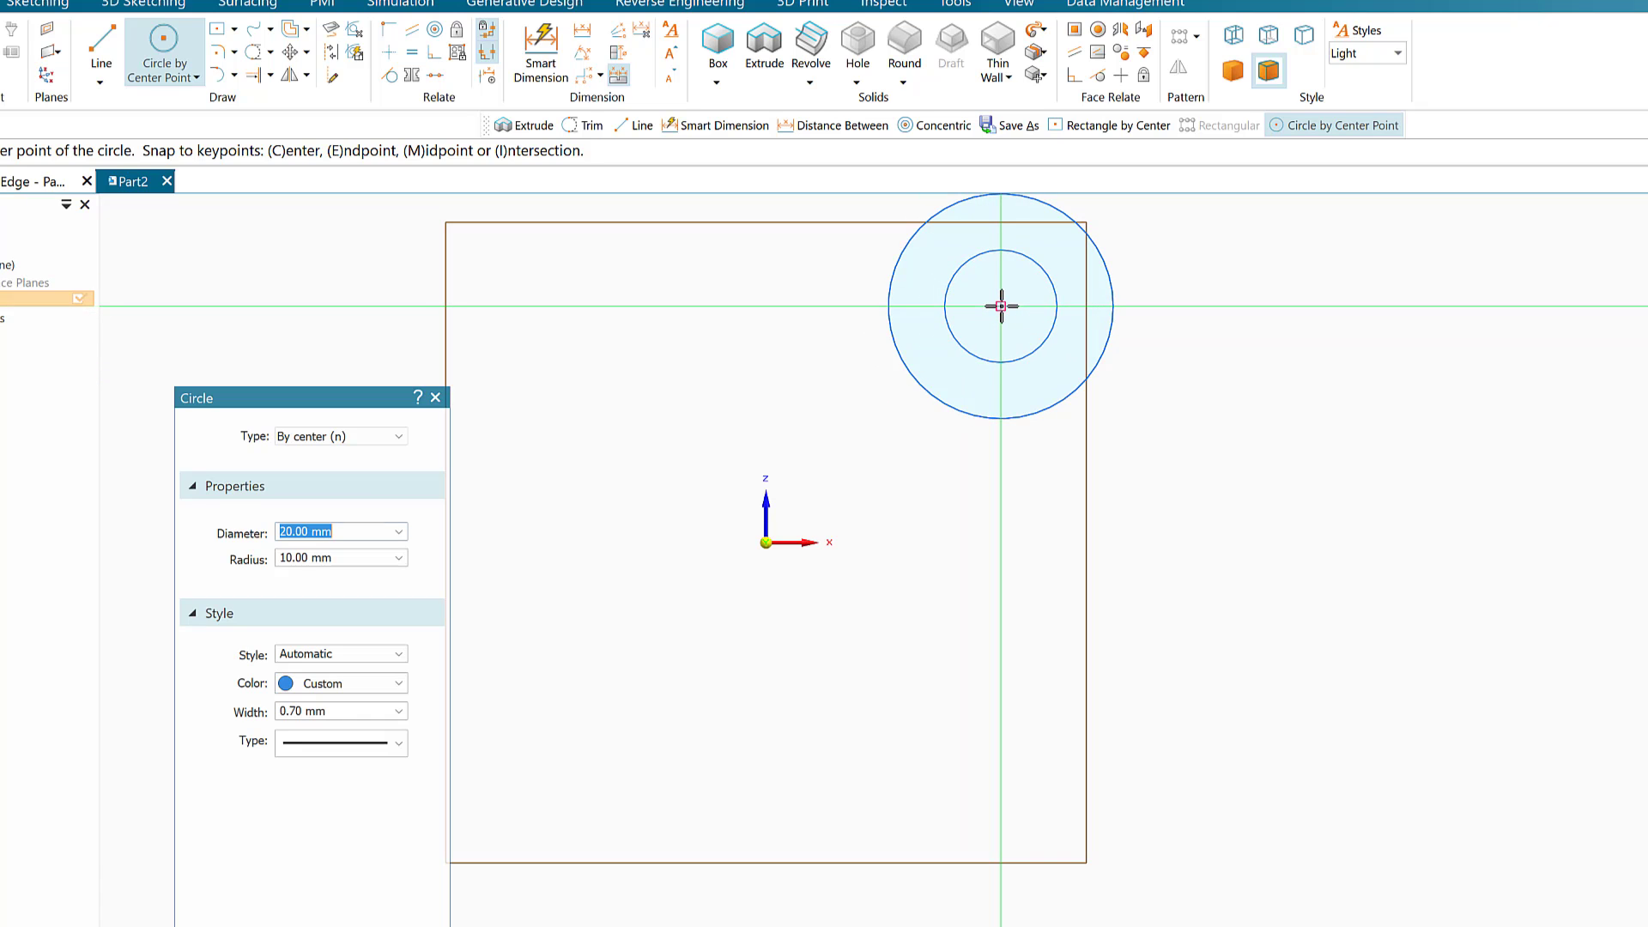
pyautogui.click(1001, 306)
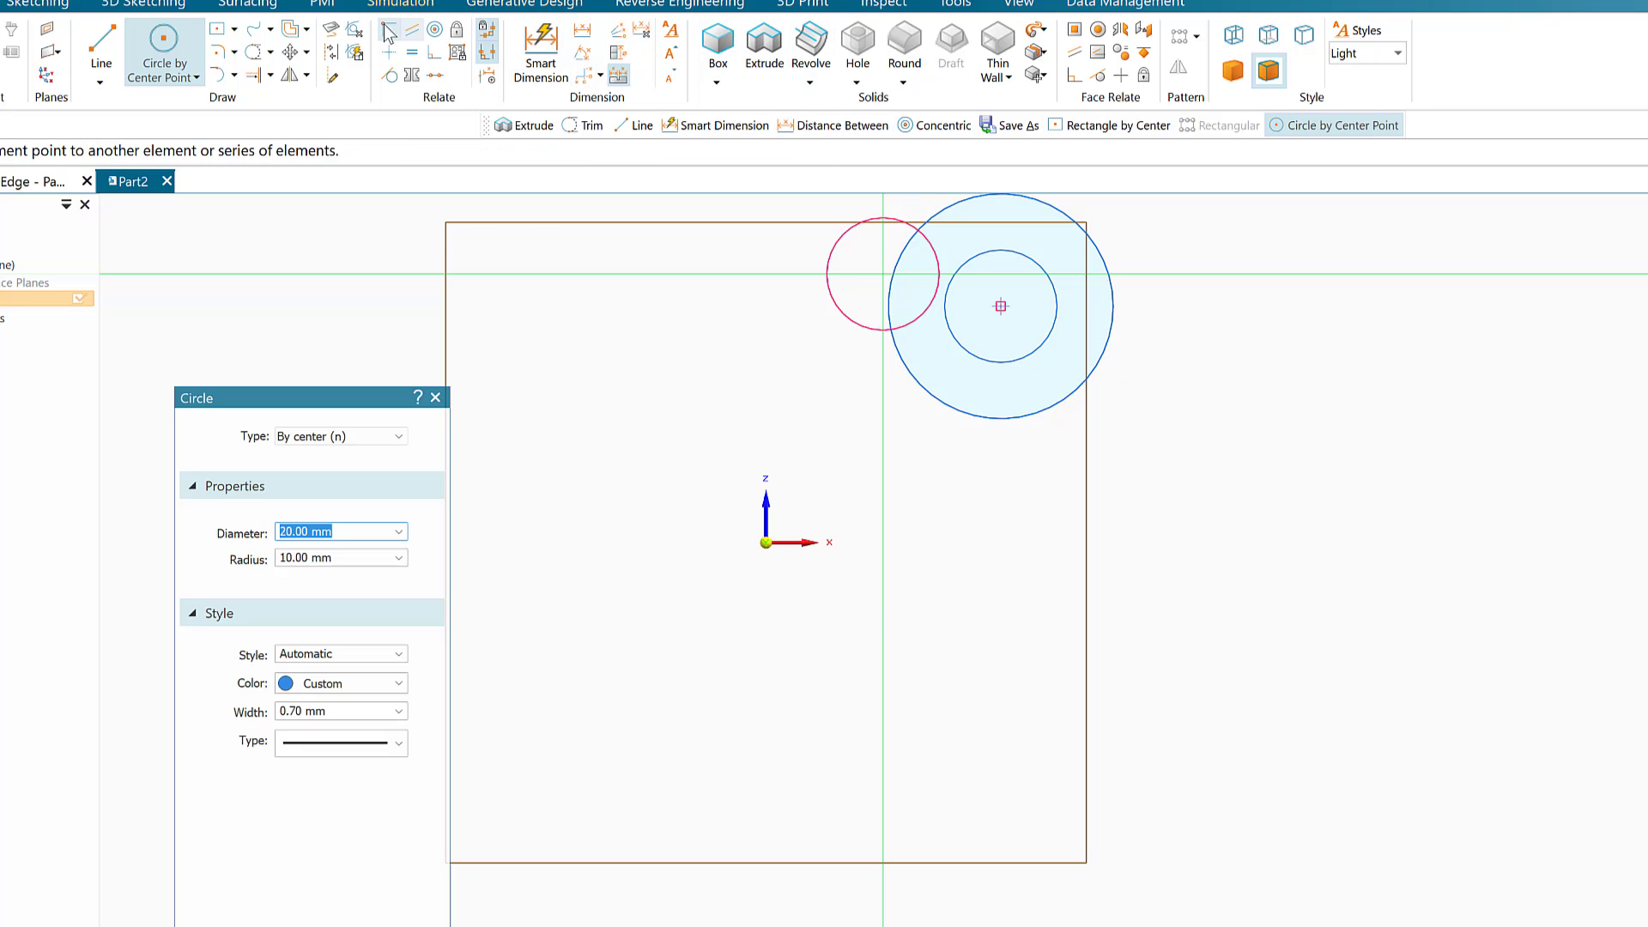
# Step: Add Smart Dimension diameter dimensions to the outer and inner concentric circles
pyautogui.click(541, 49)
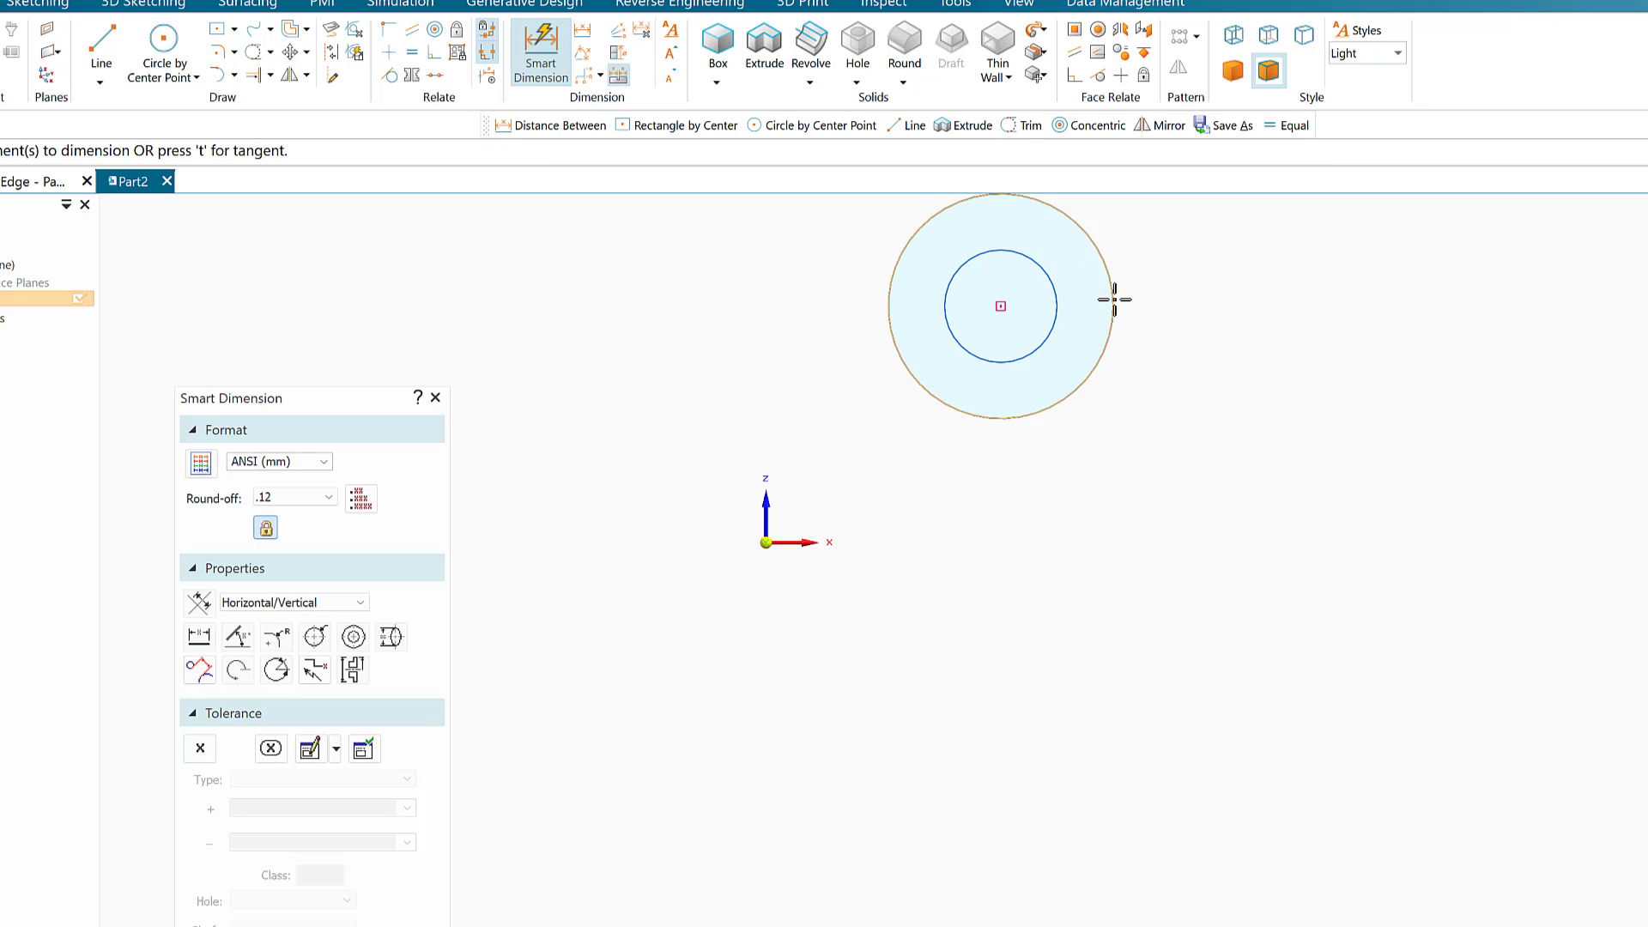
pyautogui.click(1114, 299)
pyautogui.click(1161, 269)
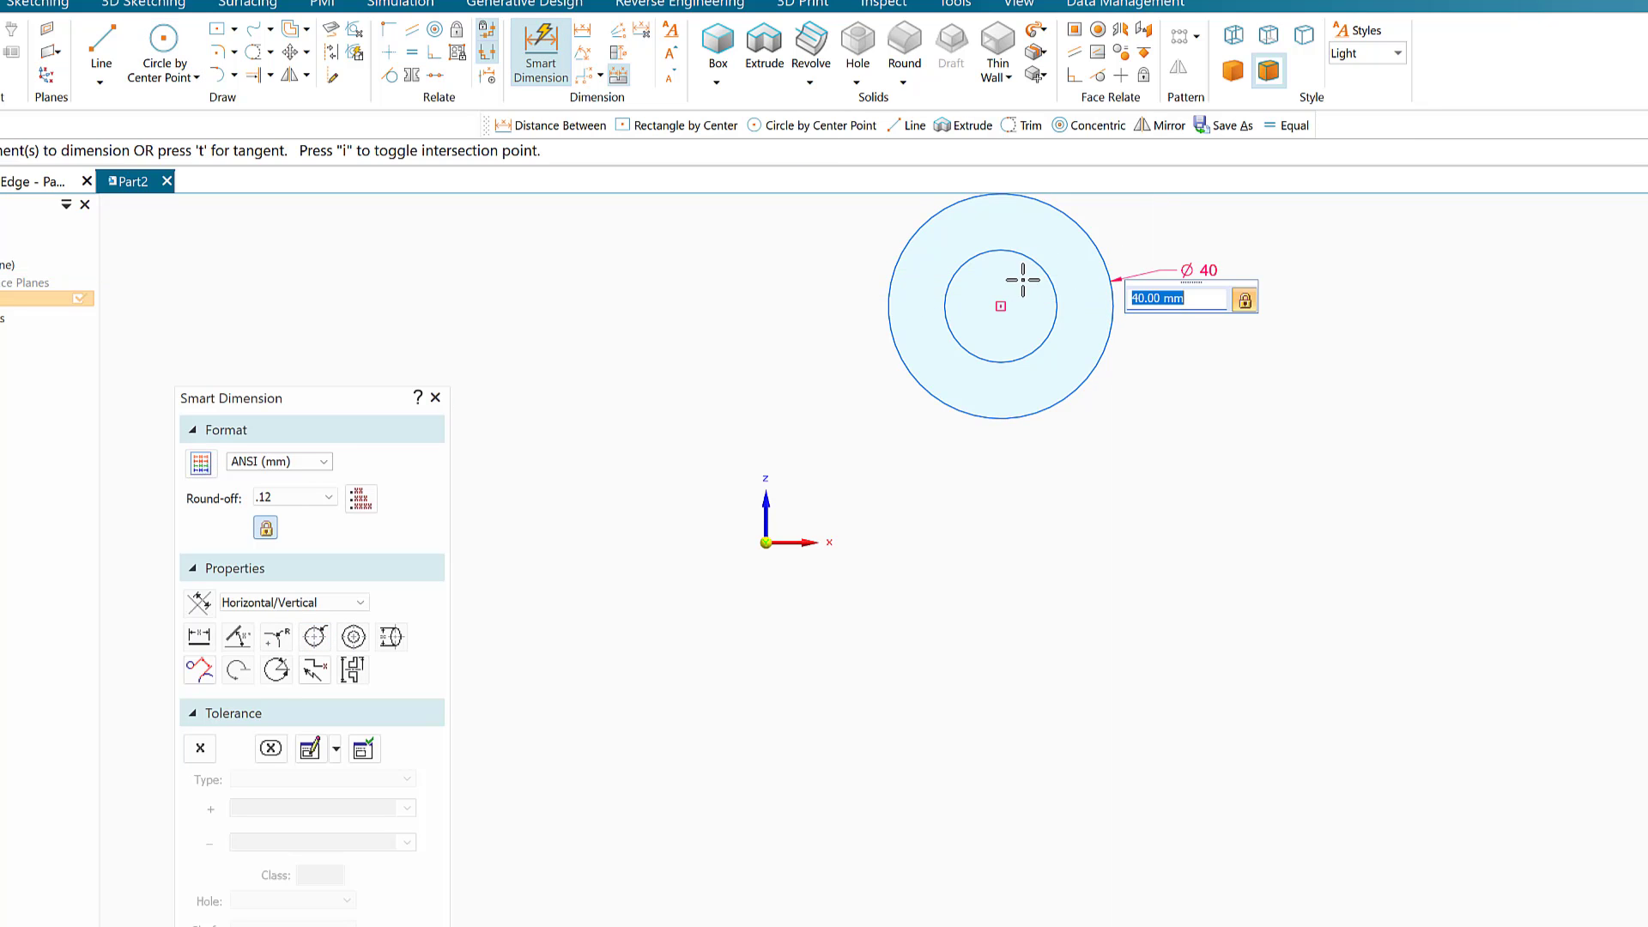
pyautogui.press('Return')
pyautogui.click(1038, 264)
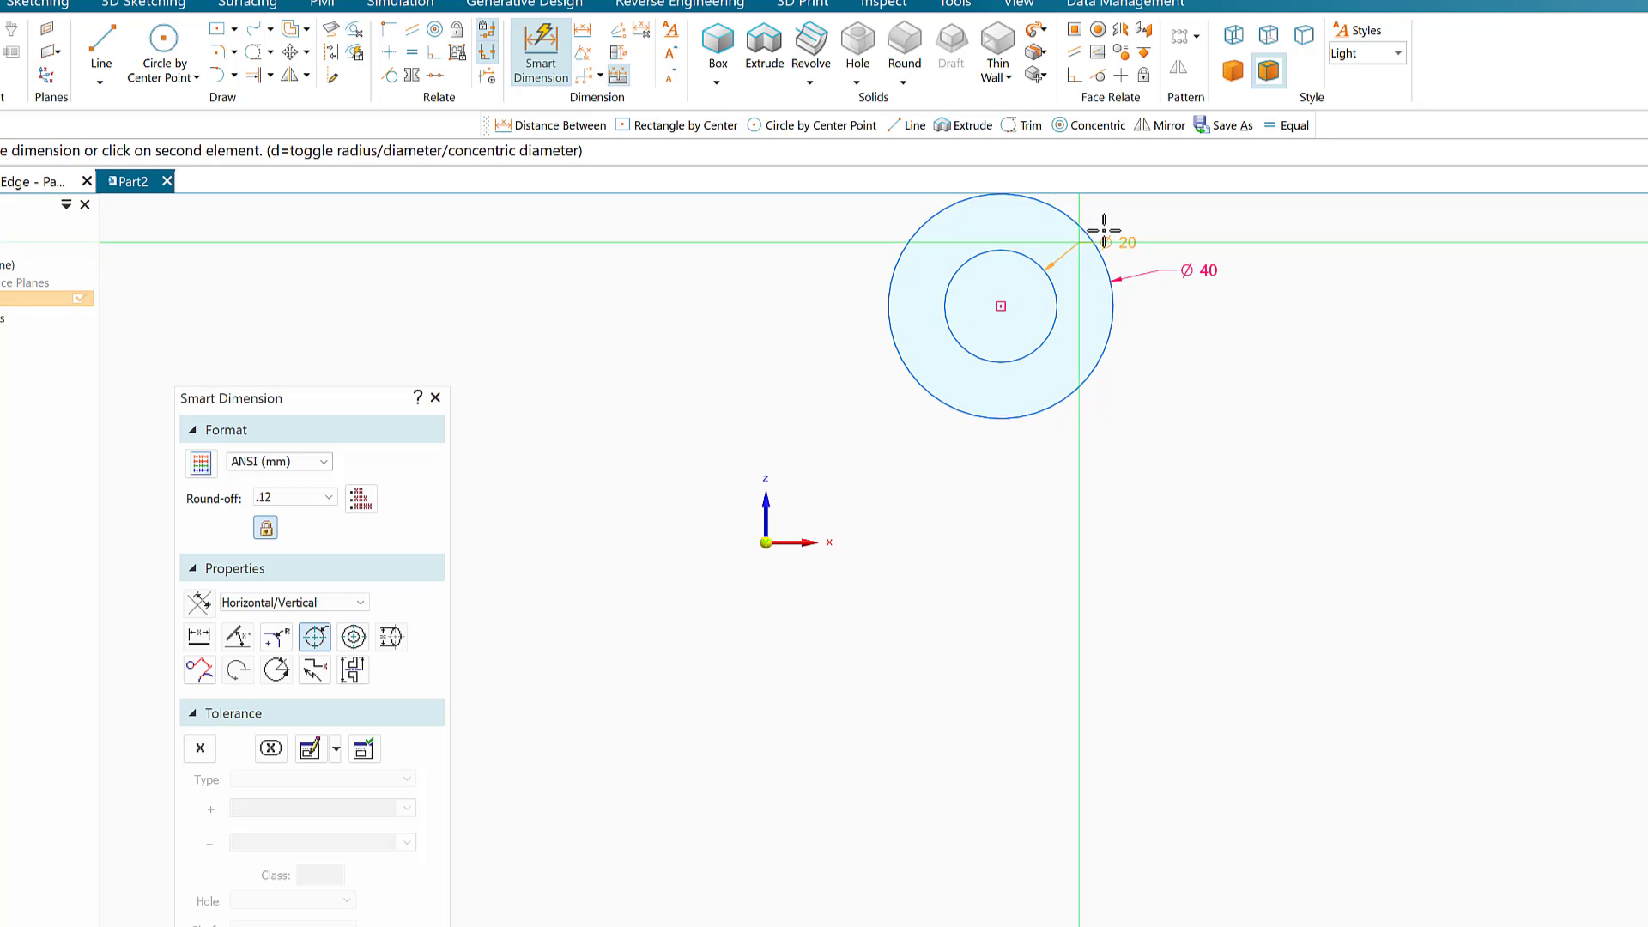
pyautogui.click(1172, 220)
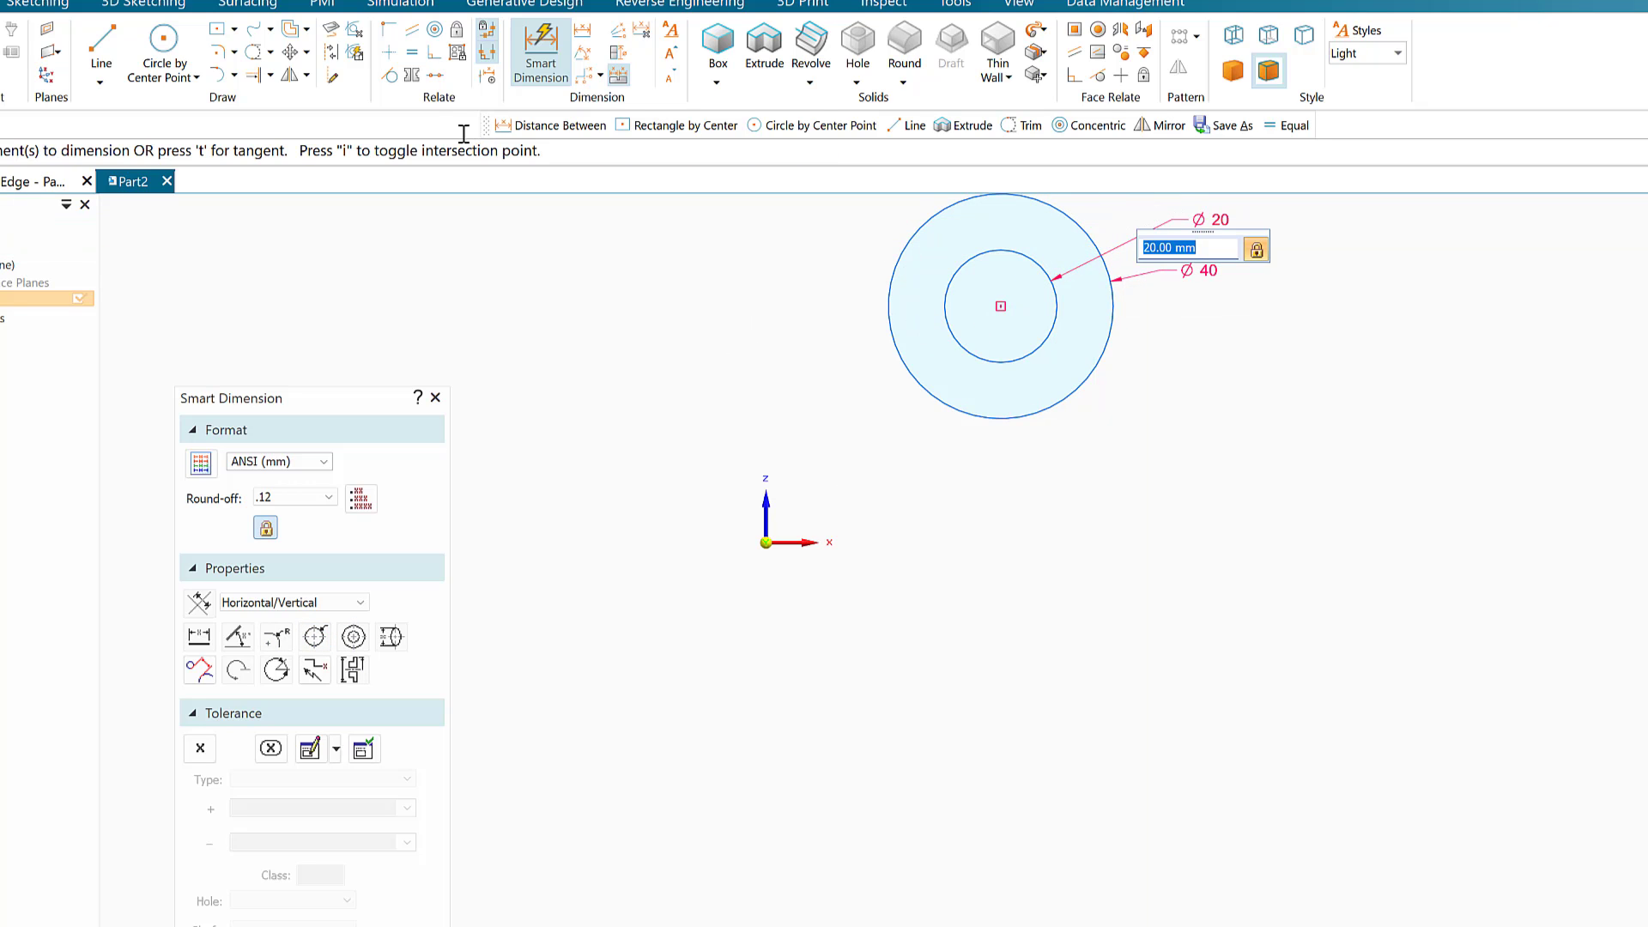
# Step: Dimension the horizontal distance between the circles' center and the origin and set it to 40 mm
pyautogui.click(581, 36)
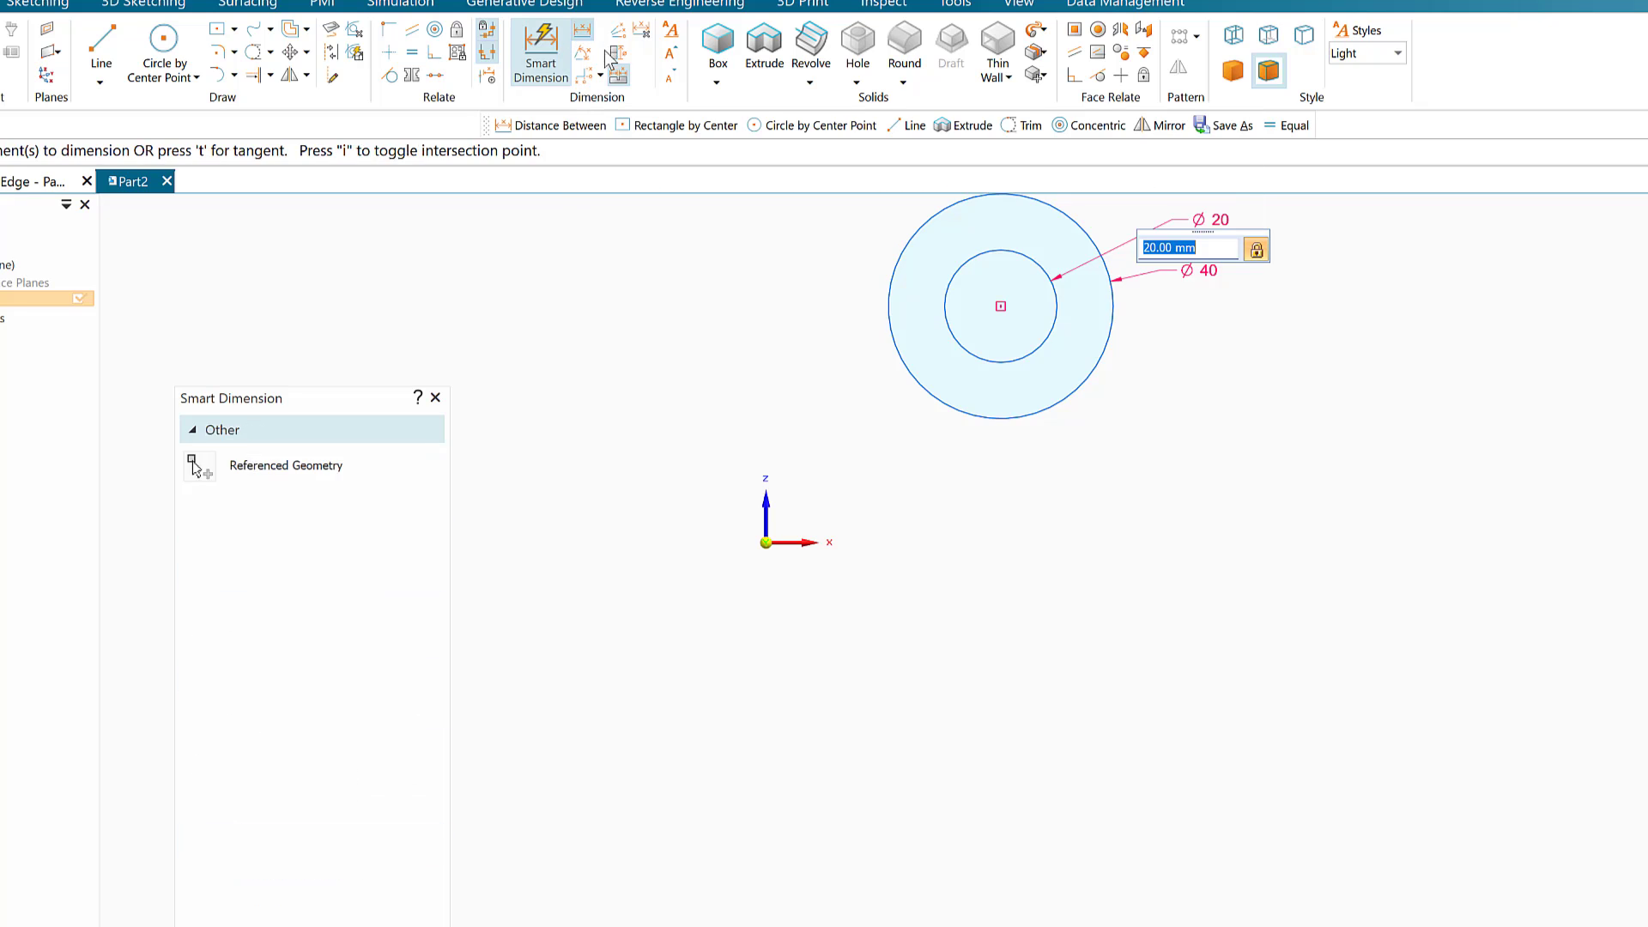
pyautogui.click(999, 362)
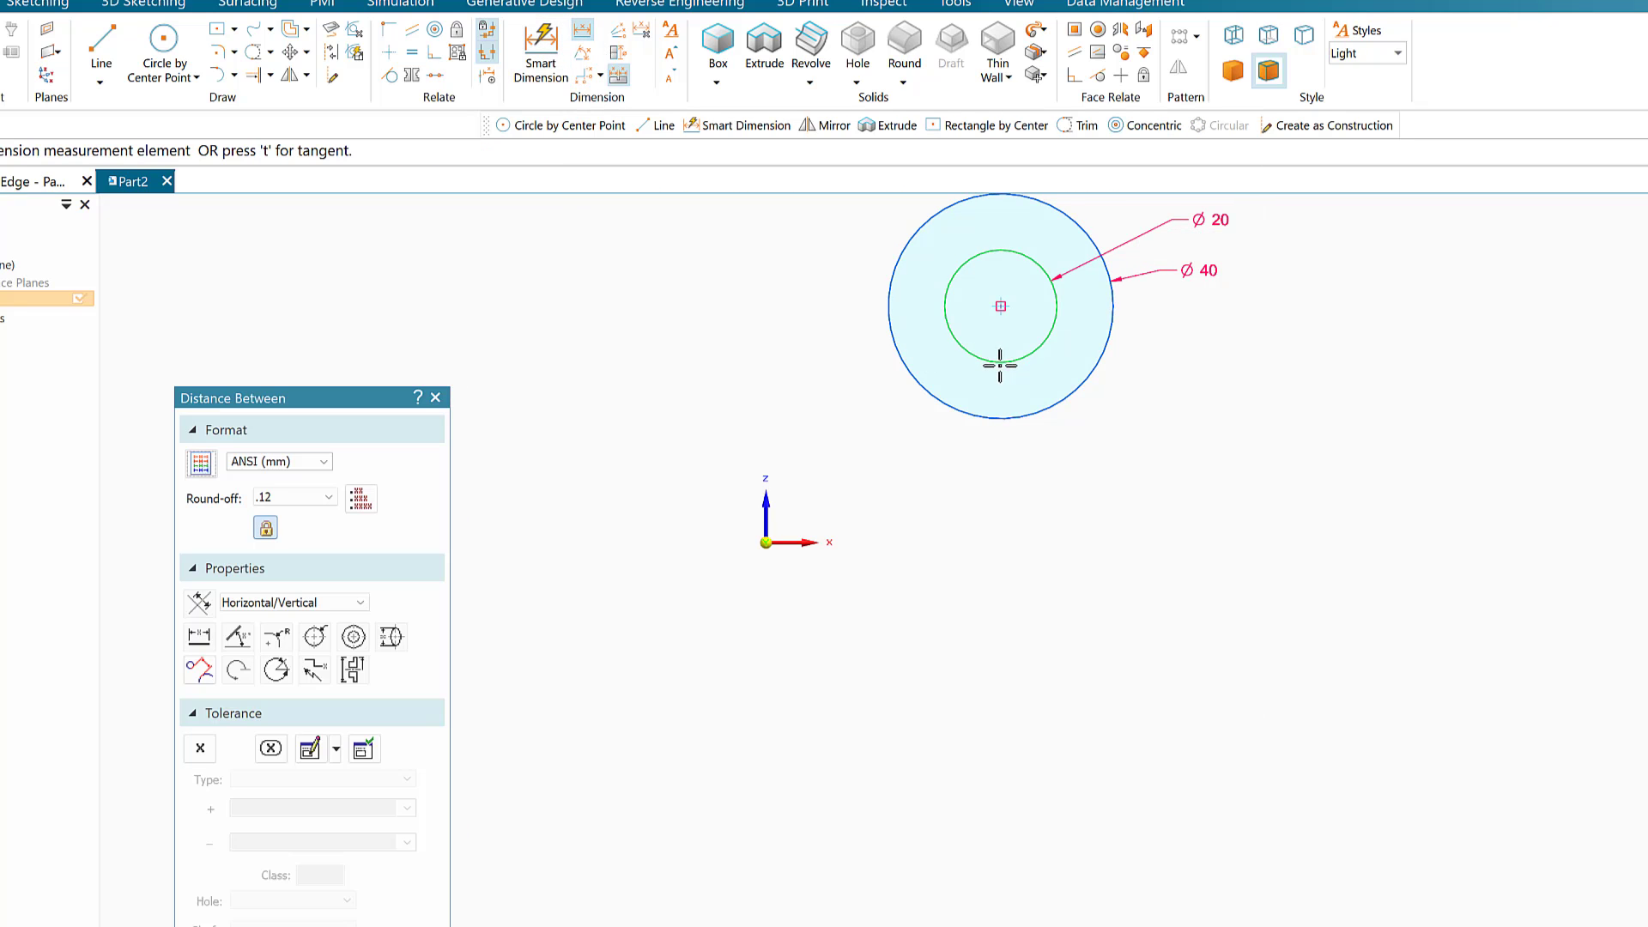
pyautogui.click(764, 515)
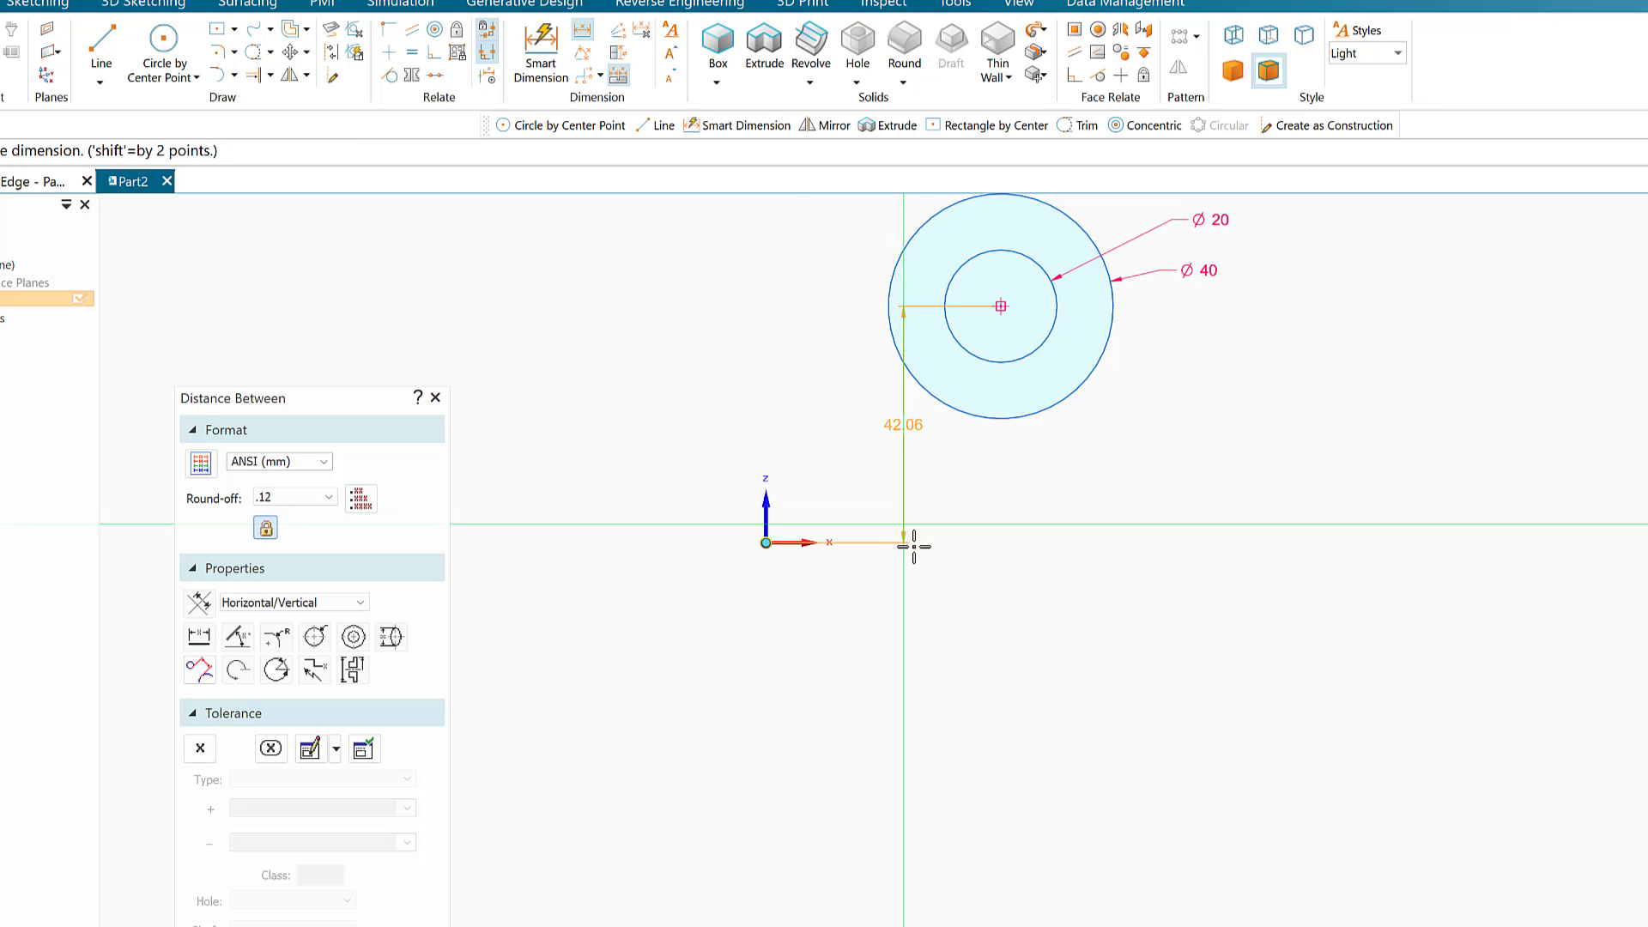
pyautogui.click(901, 600)
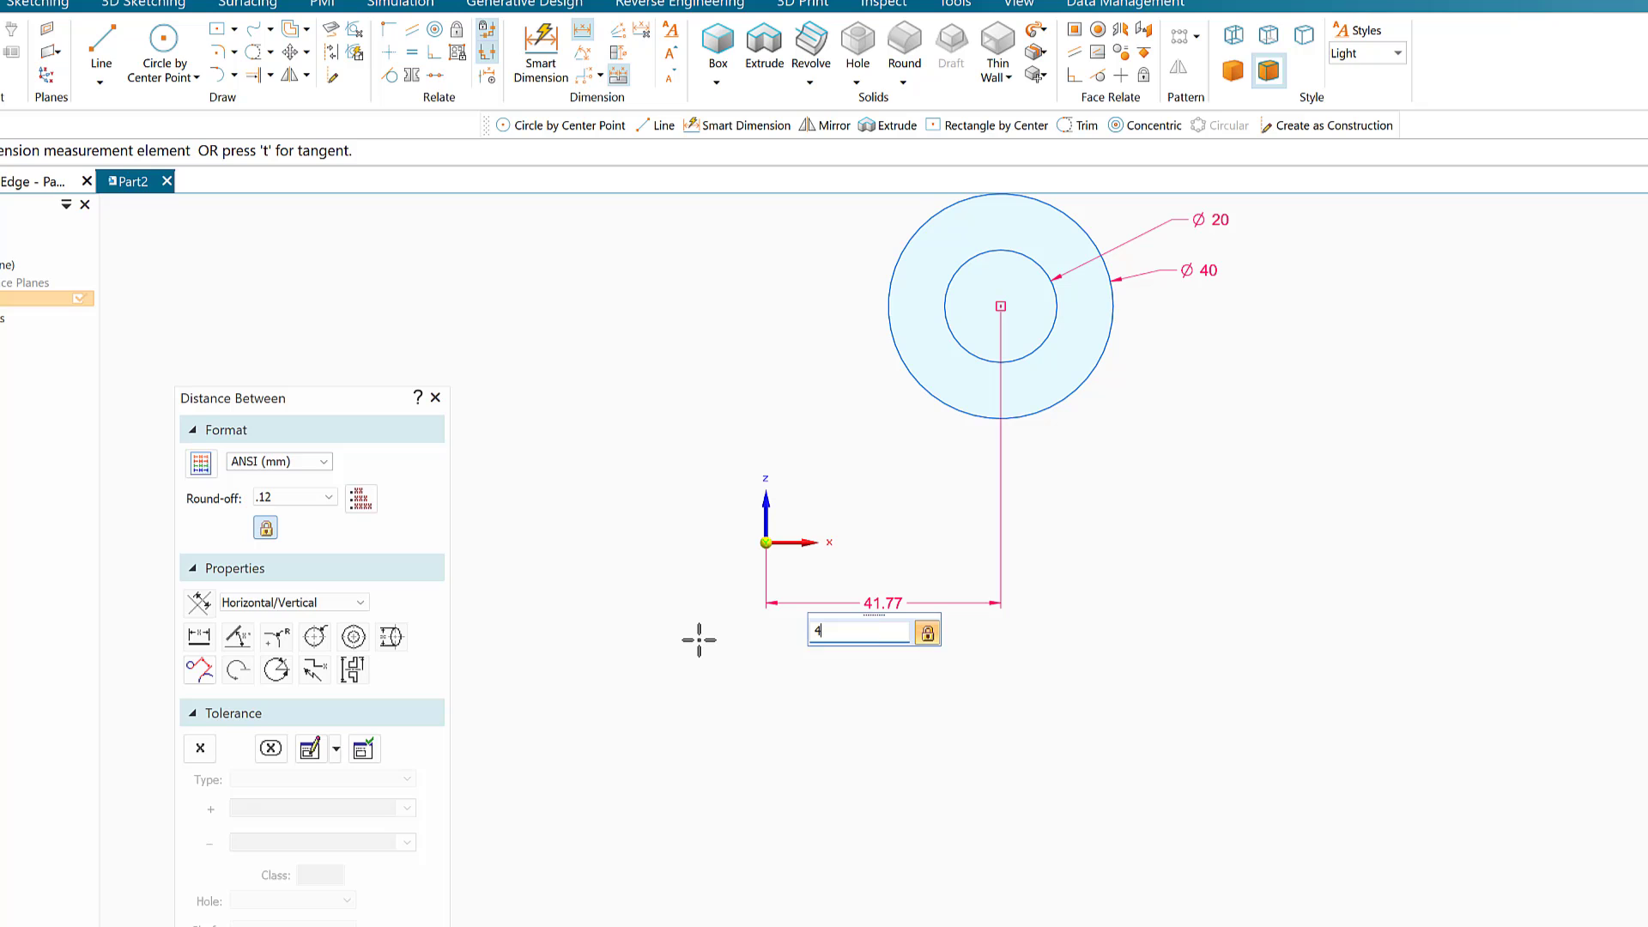
pyautogui.press('Return')
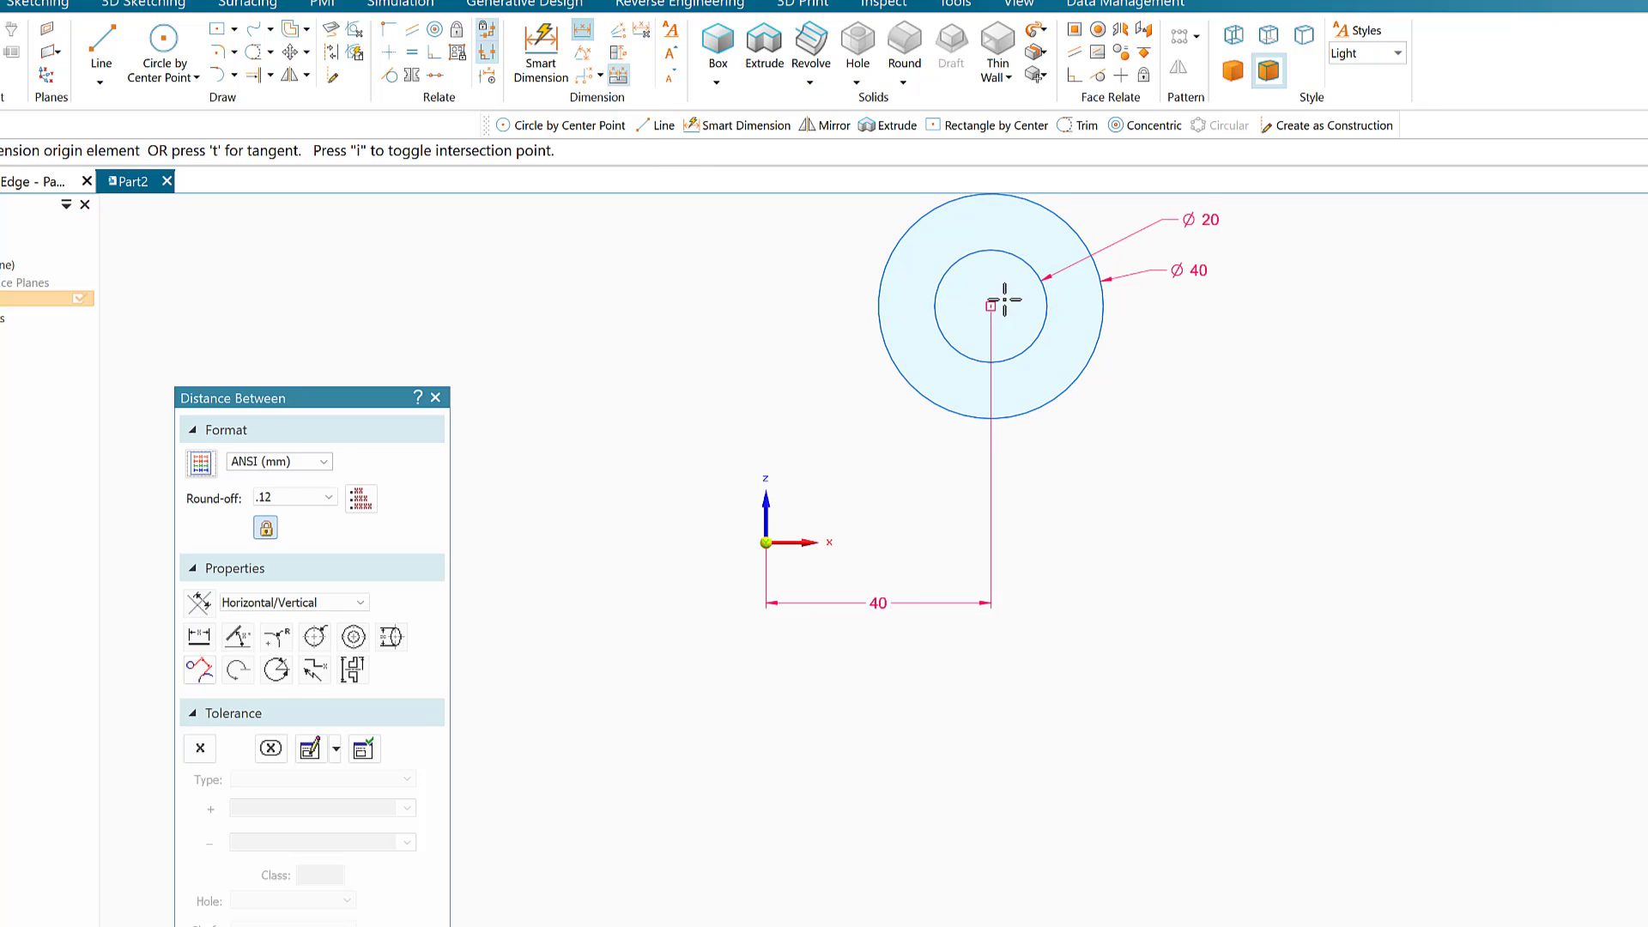
# Step: Dimension the vertical distance between the circles' center and the origin and set it to 40 mm
pyautogui.click(1044, 307)
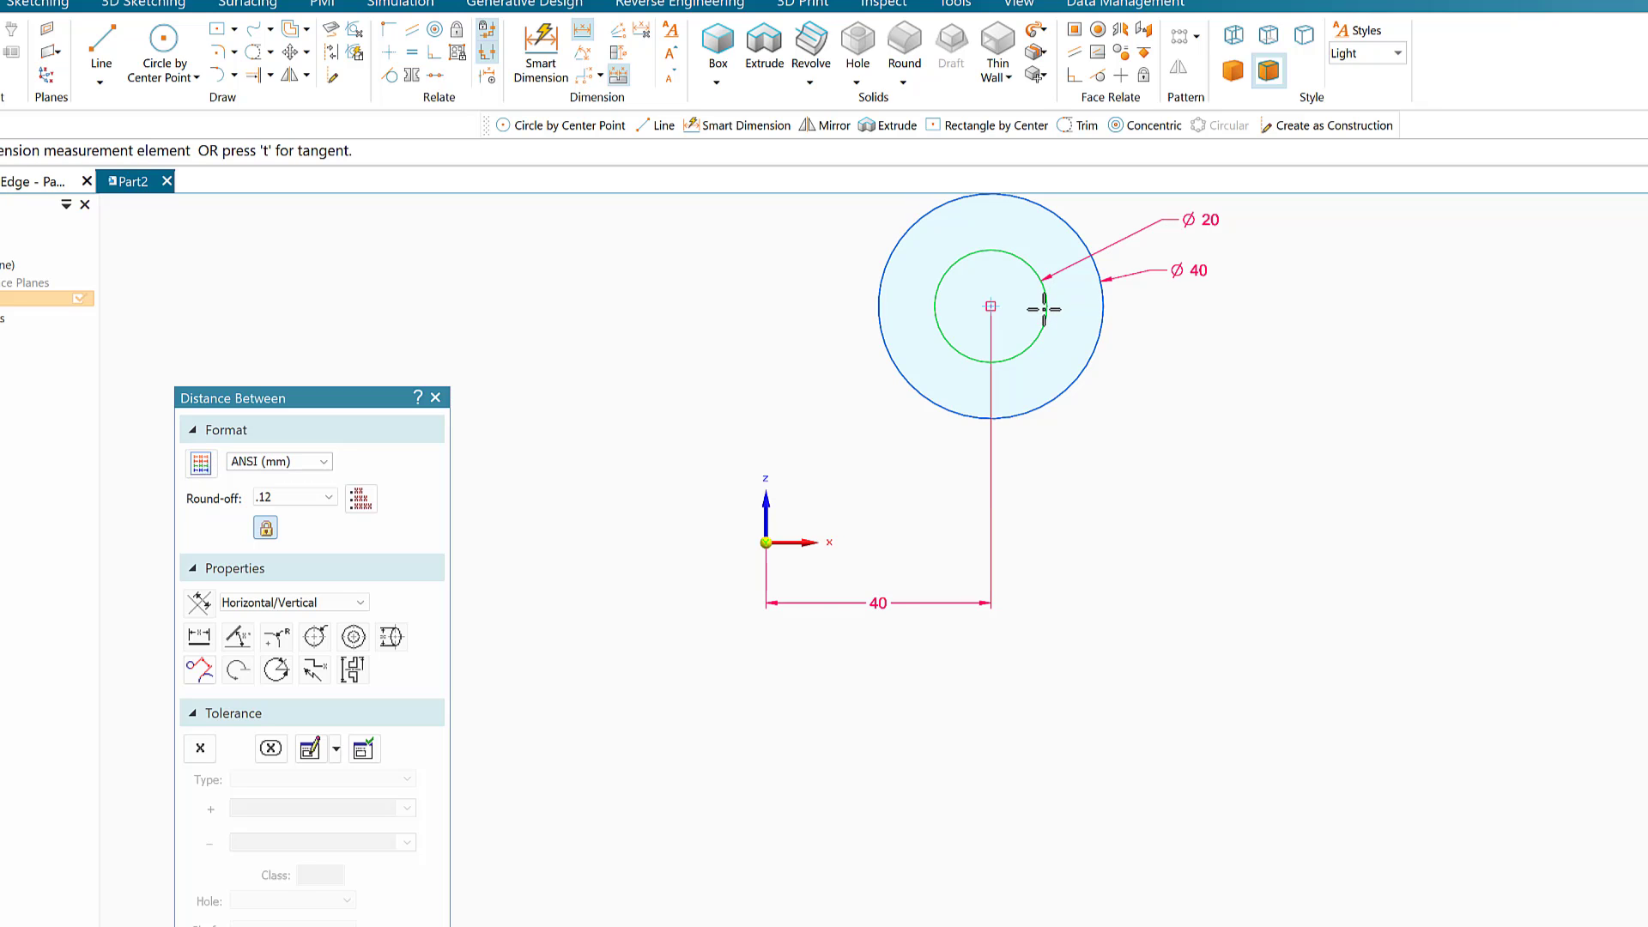
pyautogui.click(795, 541)
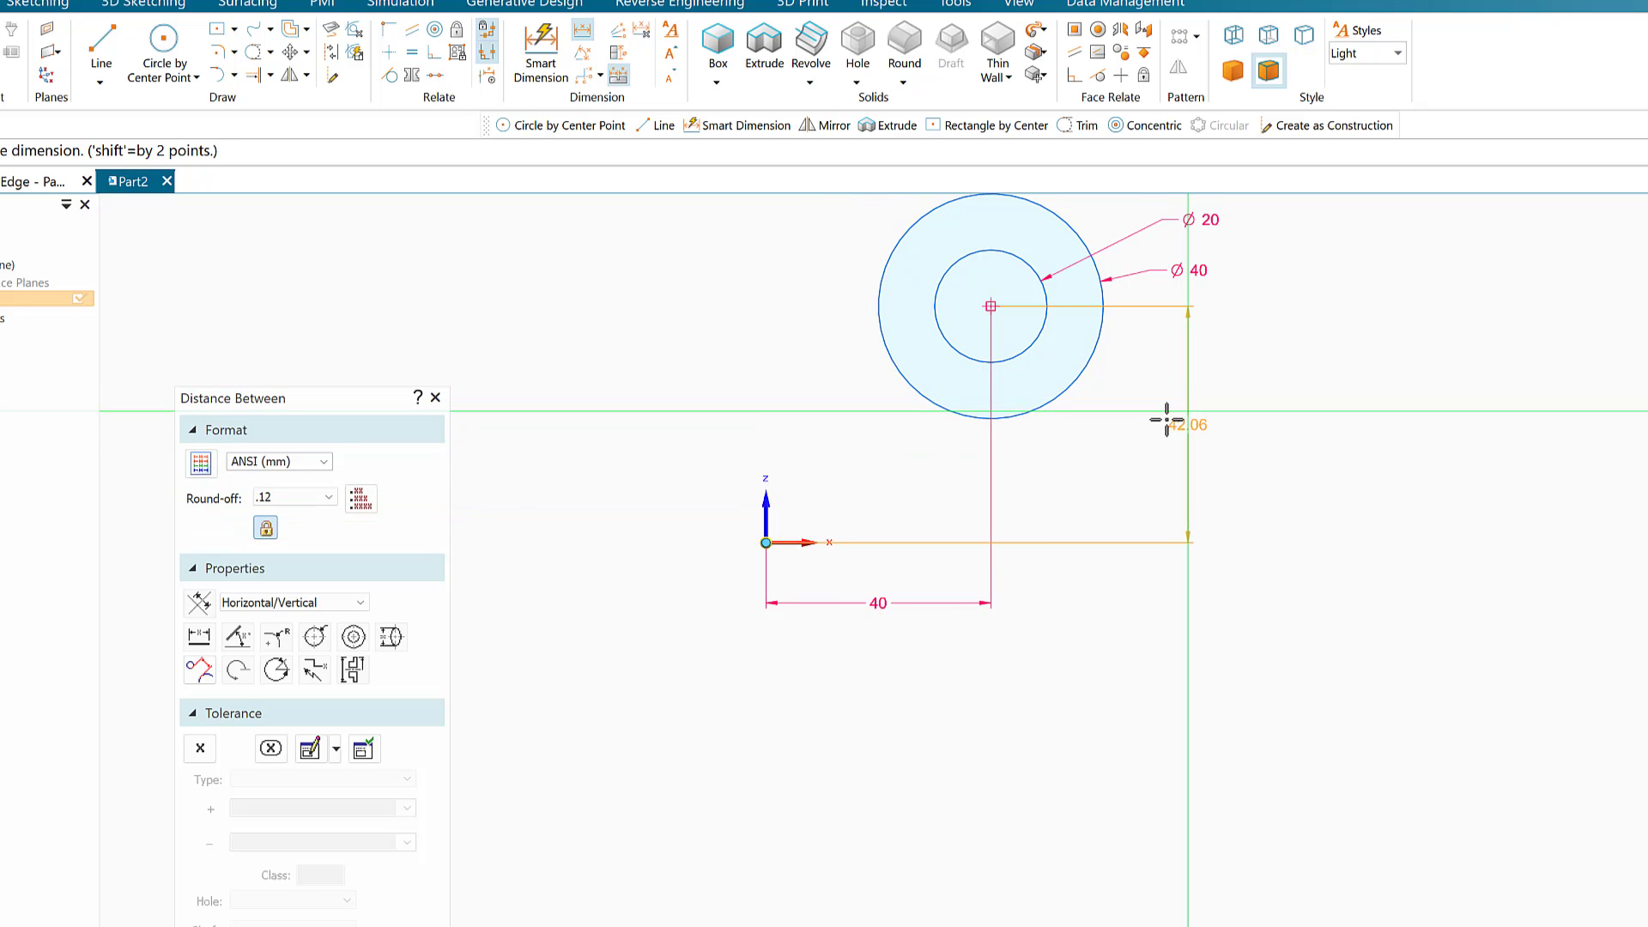
pyautogui.click(1136, 447)
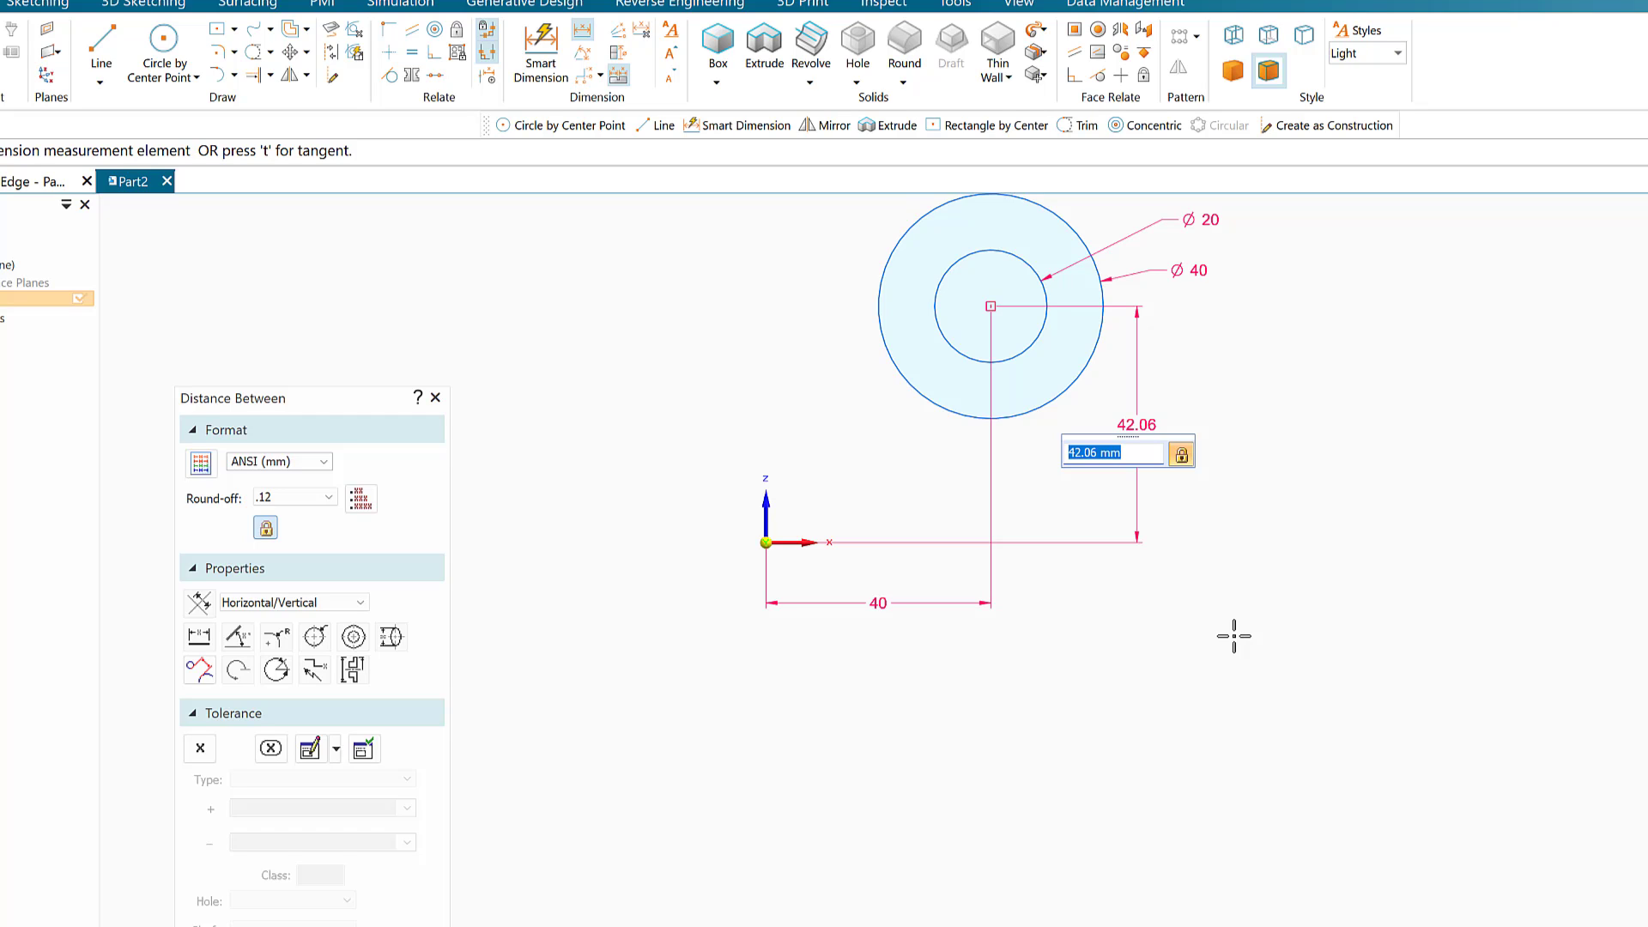
pyautogui.write('40')
pyautogui.press('Return')
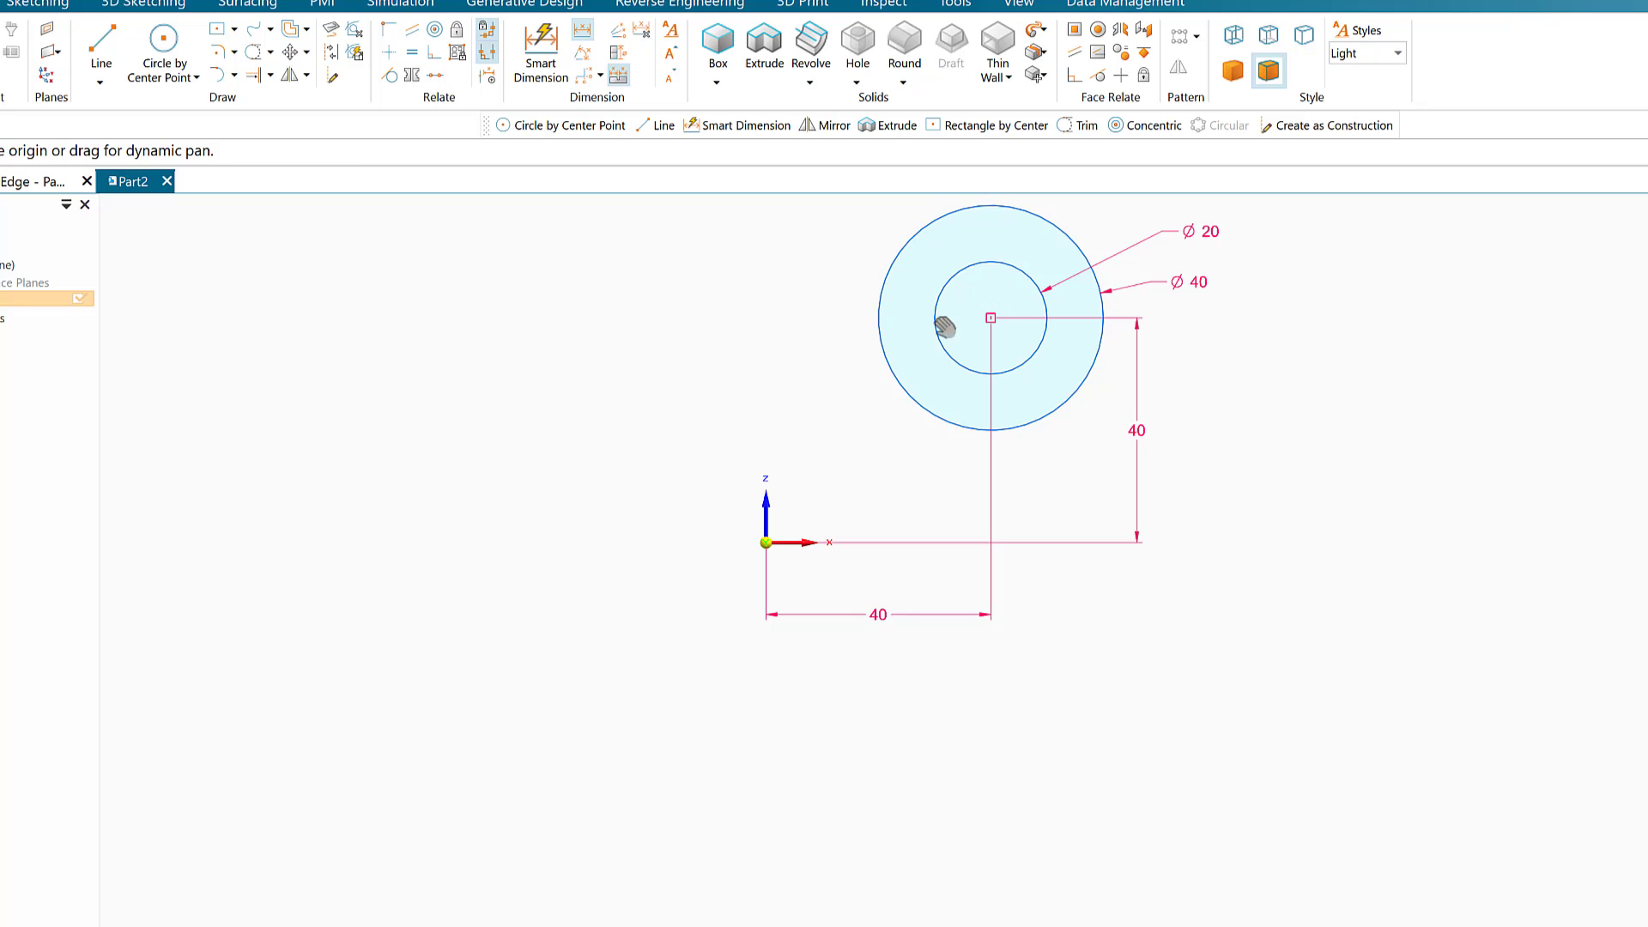
# Step: Mirror both concentric circles as a copy about the vertical Z axis through the origin
pyautogui.moveTo(881, 382)
pyautogui.mouseDown()
pyautogui.moveTo(1009, 569)
pyautogui.moveTo(1033, 492)
pyautogui.mouseUp()
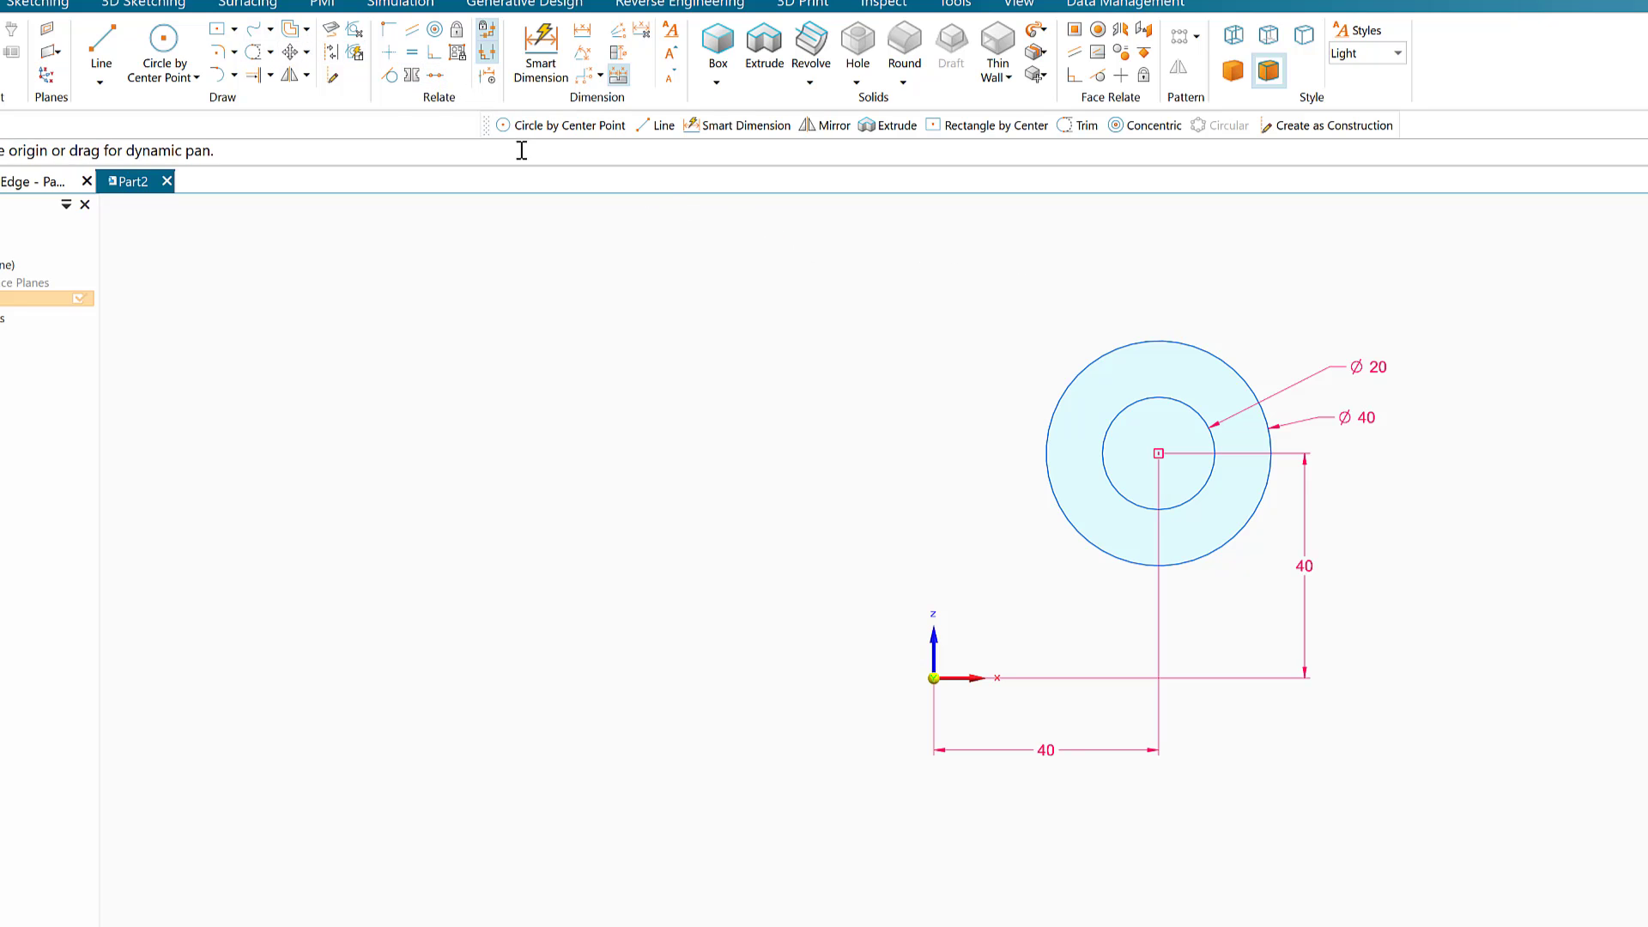
pyautogui.click(289, 74)
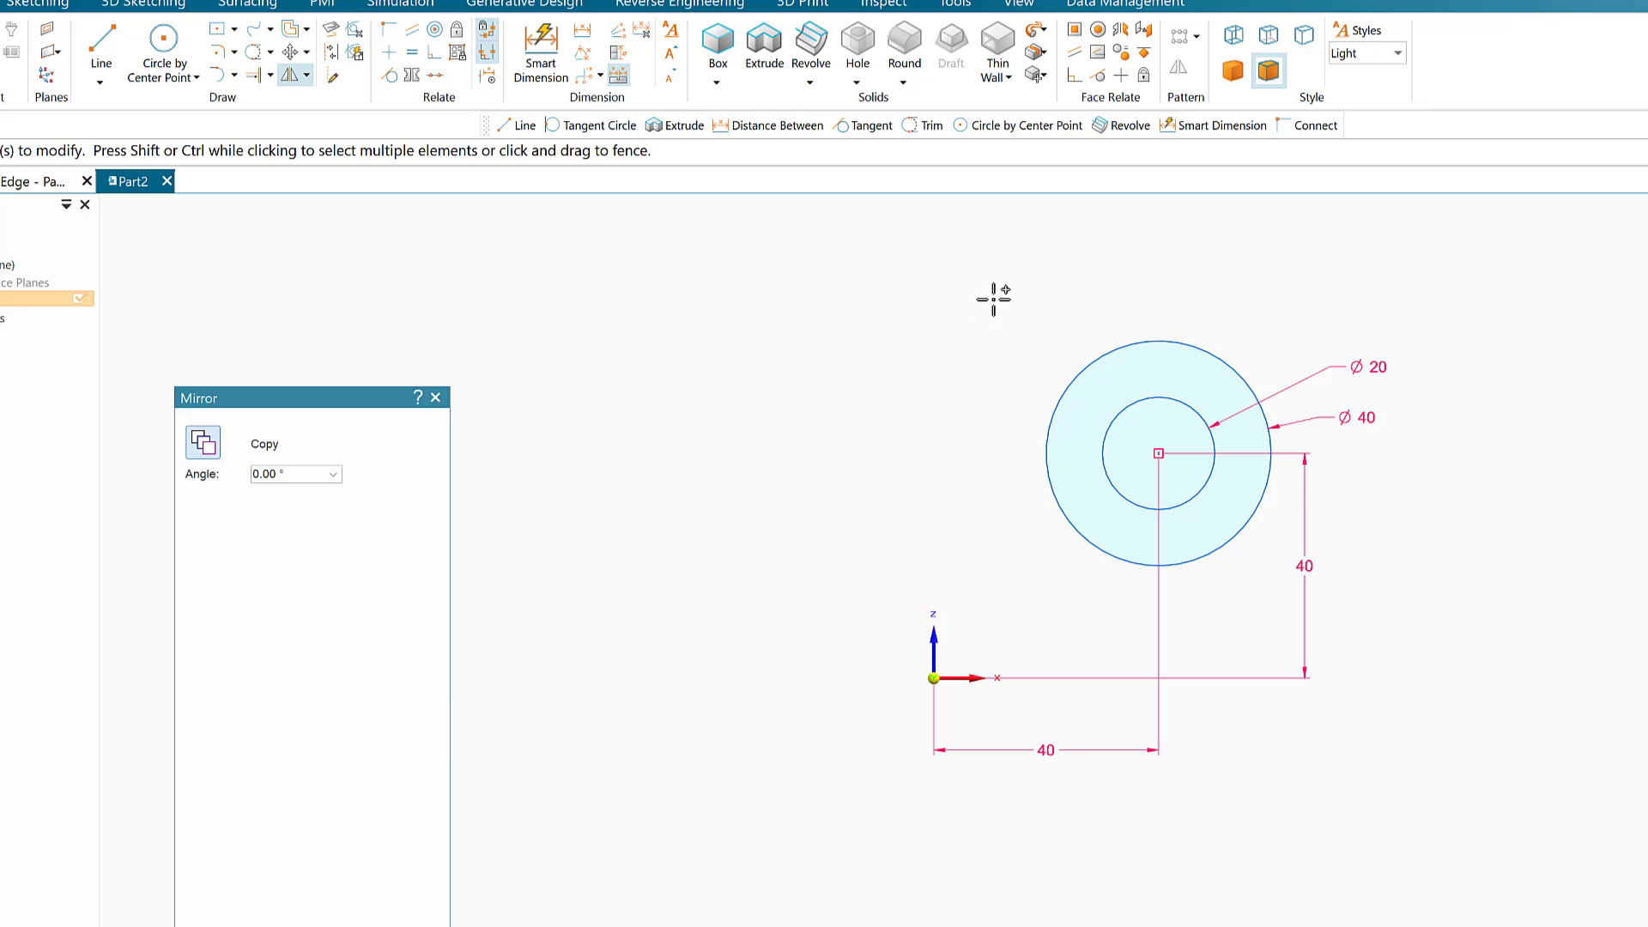
pyautogui.moveTo(993, 299)
pyautogui.mouseDown()
pyautogui.moveTo(1026, 518)
pyautogui.moveTo(1166, 578)
pyautogui.moveTo(1287, 592)
pyautogui.mouseUp()
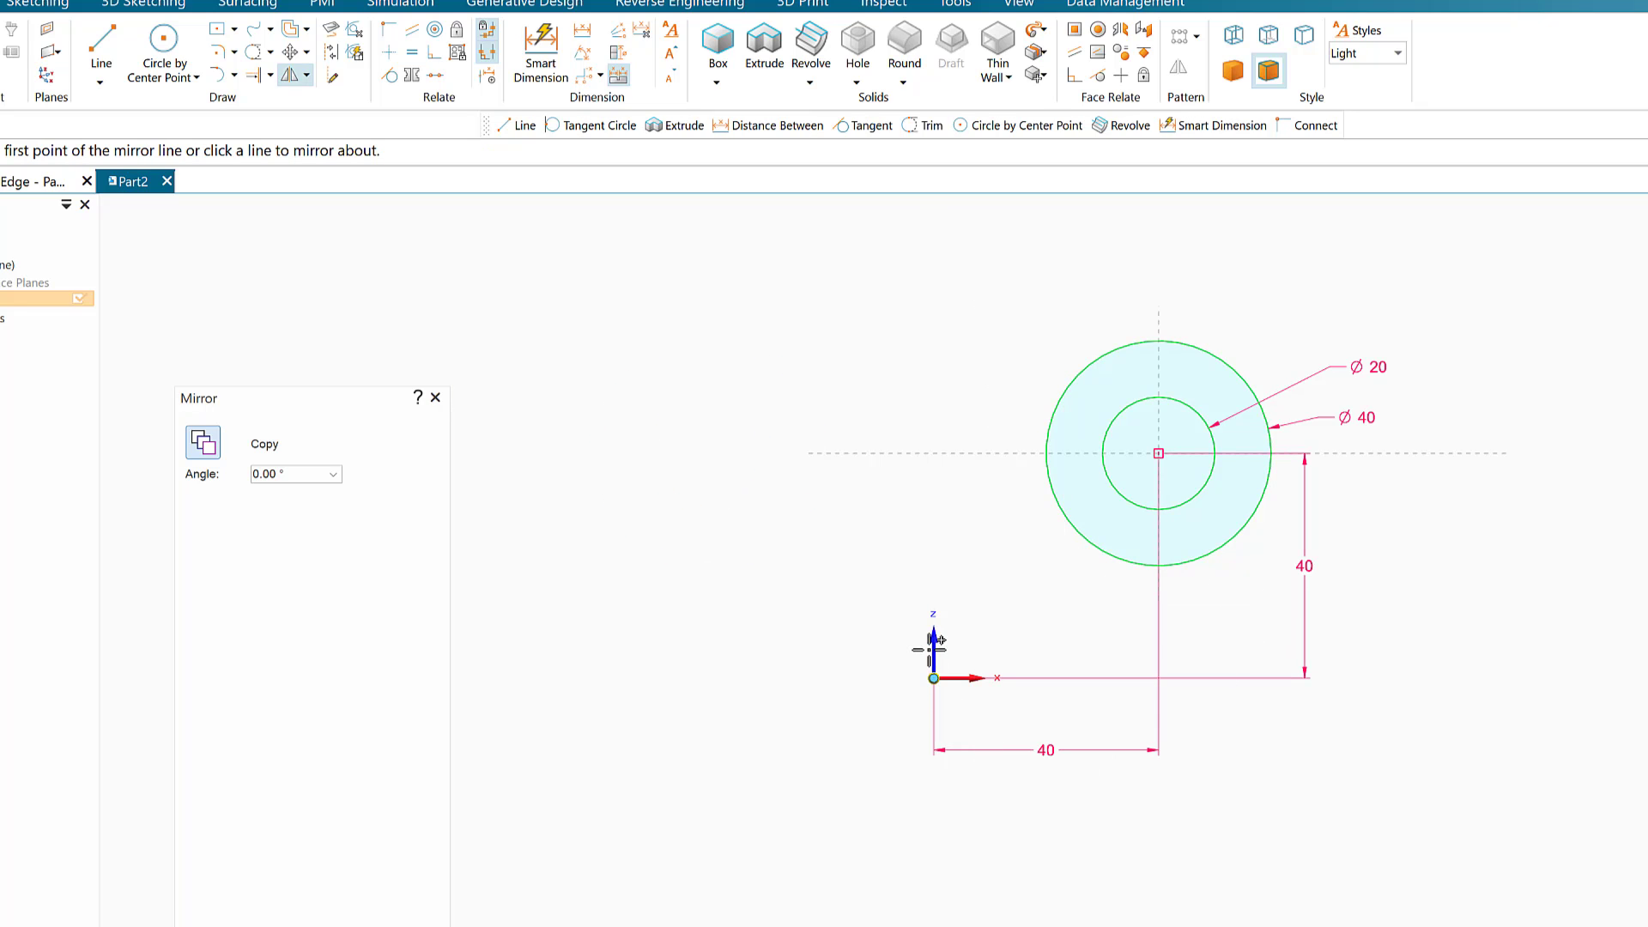
pyautogui.click(933, 649)
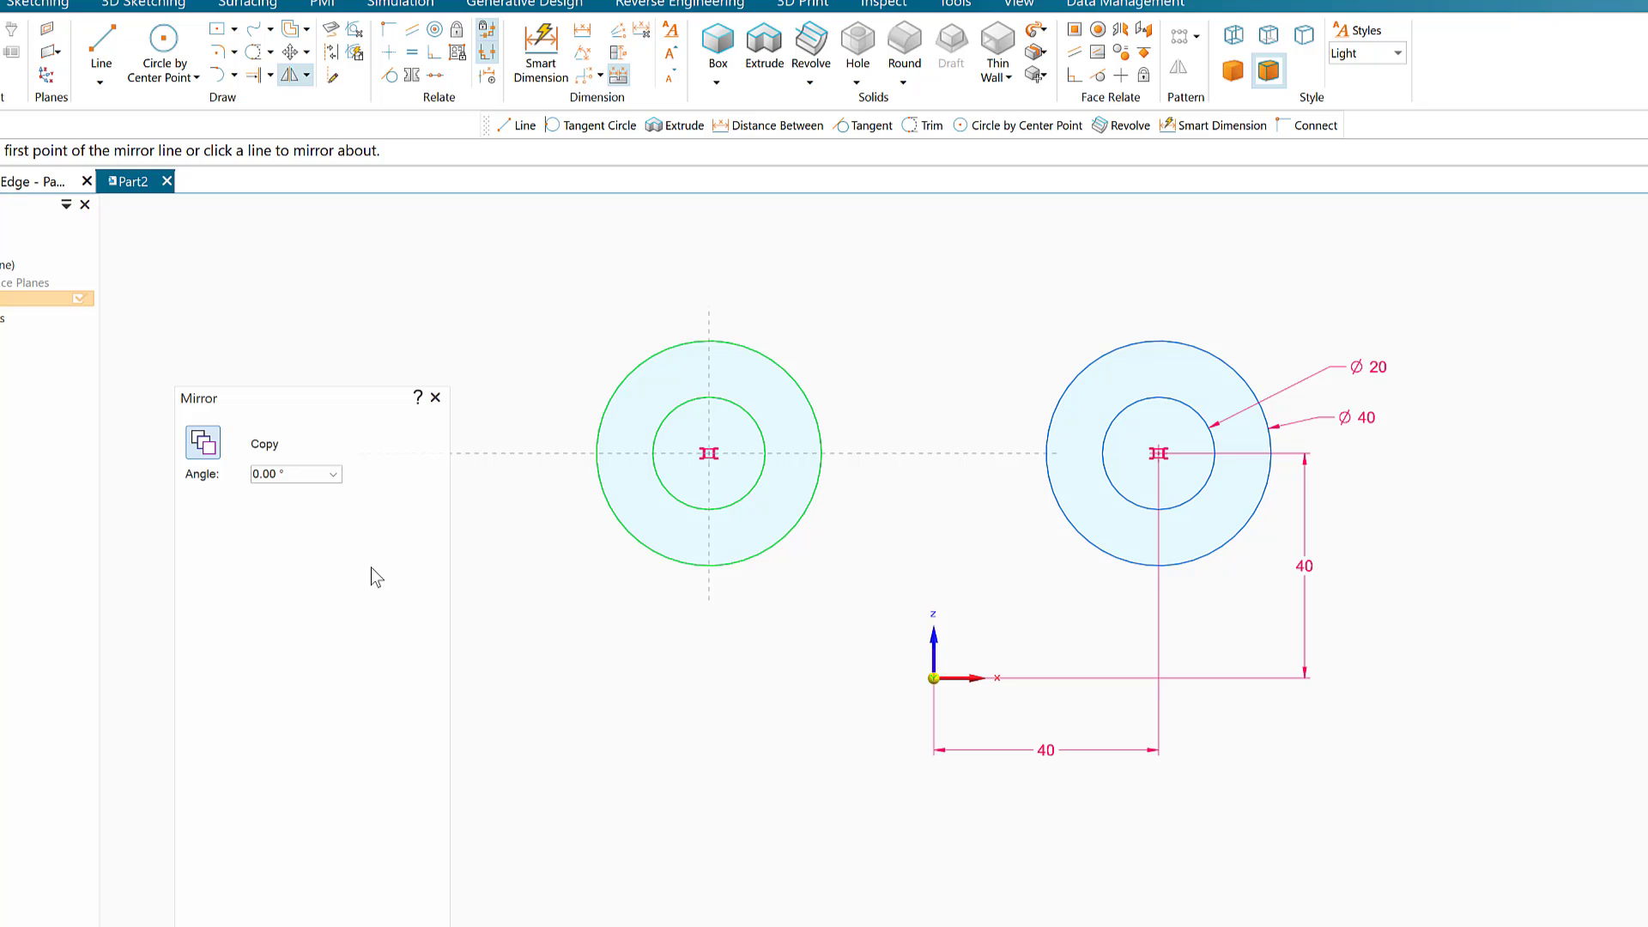
# Step: Draw a 100 mm diameter circle above the two outer circles, tangent to both of their upper inner sides
pyautogui.press('Escape')
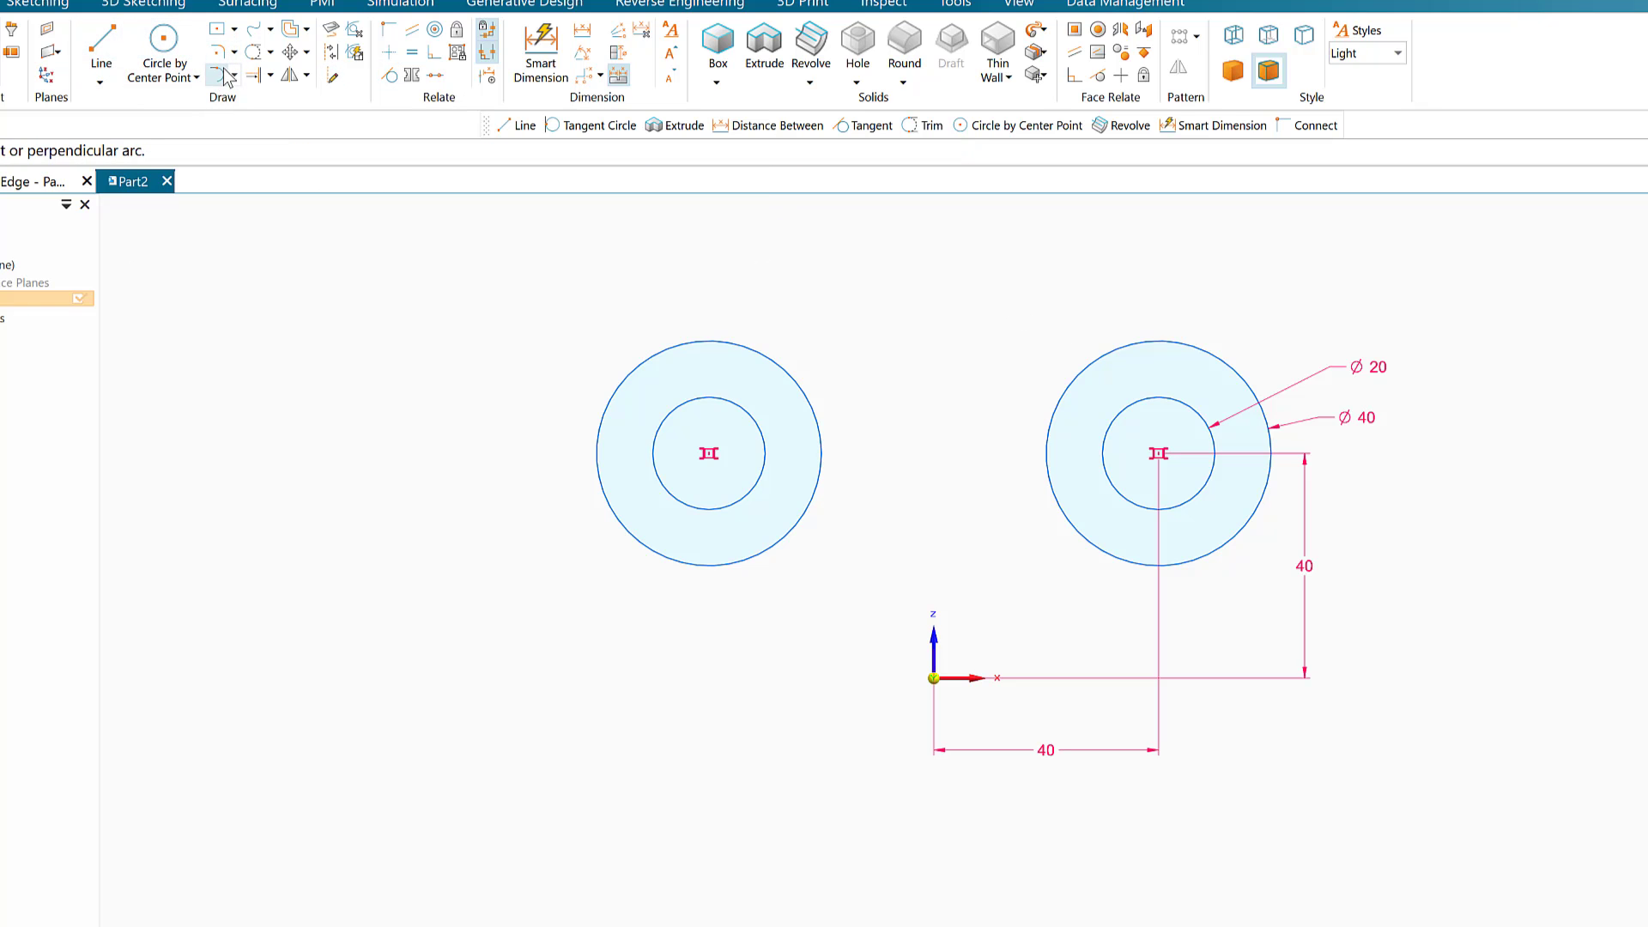
pyautogui.click(197, 78)
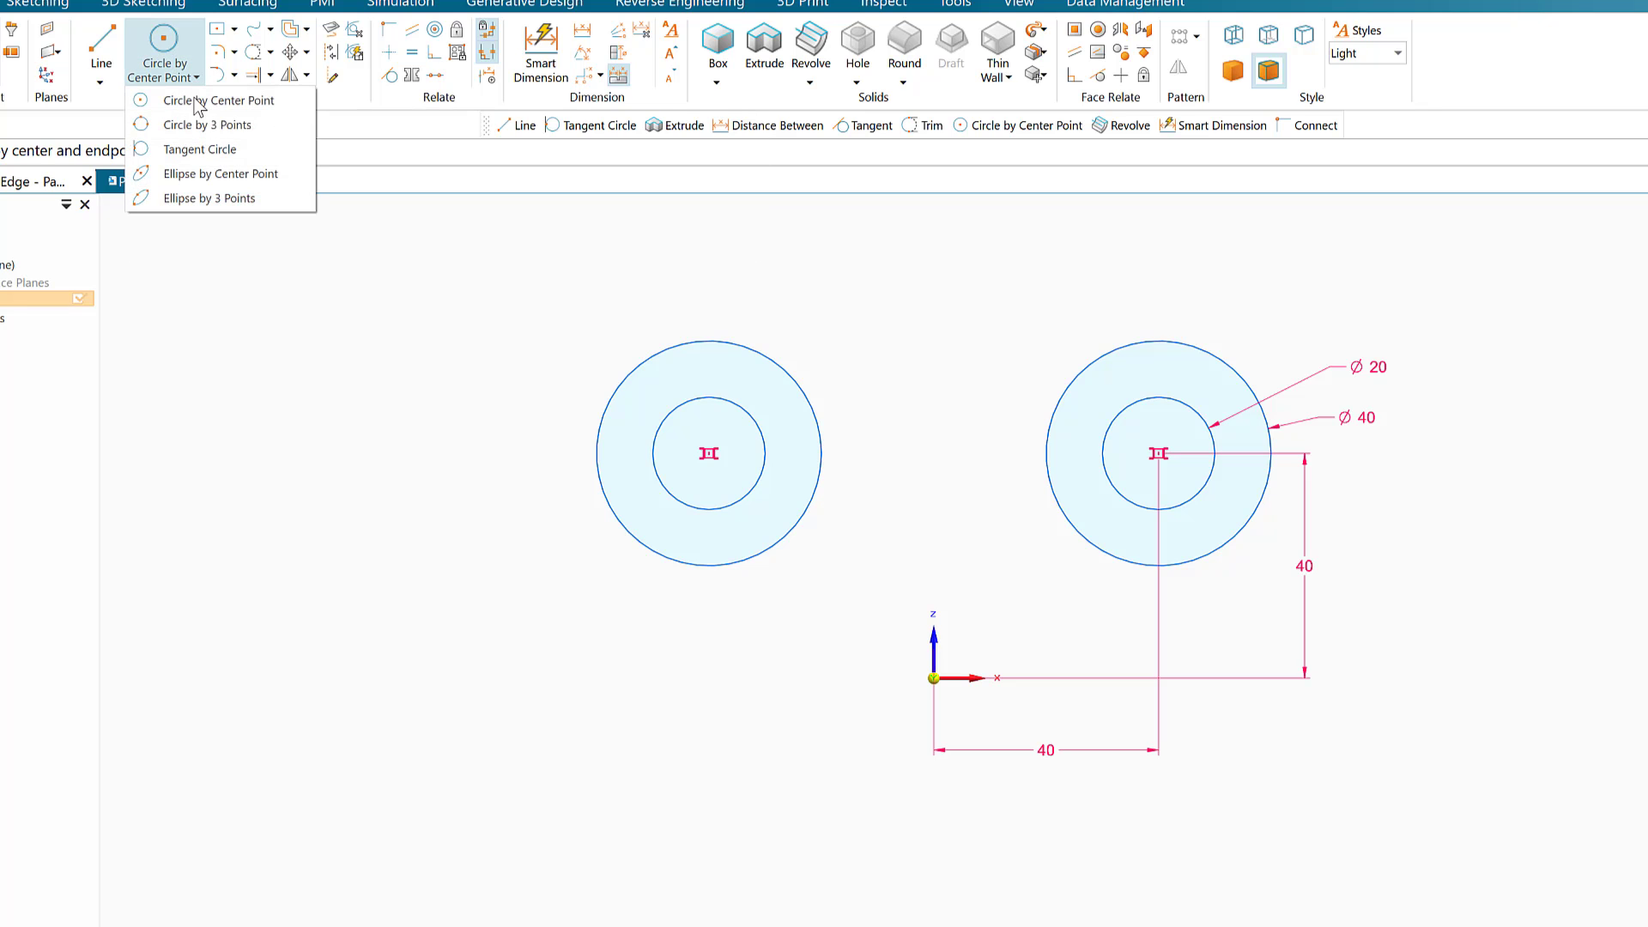
pyautogui.click(188, 150)
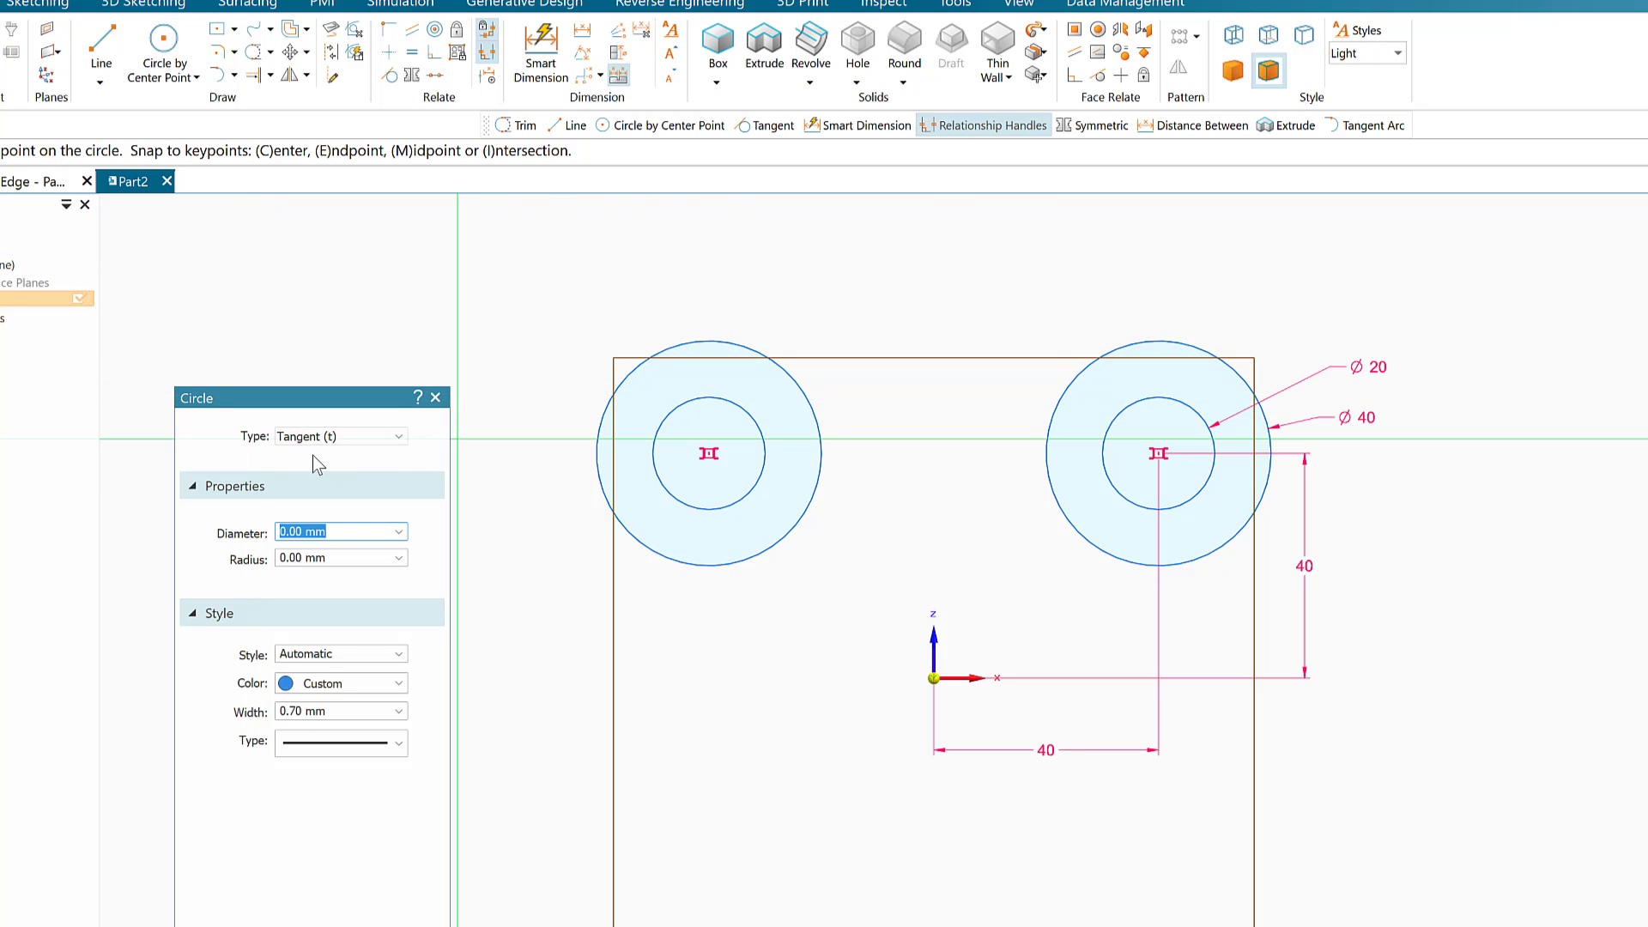
pyautogui.write('100')
pyautogui.press('Return')
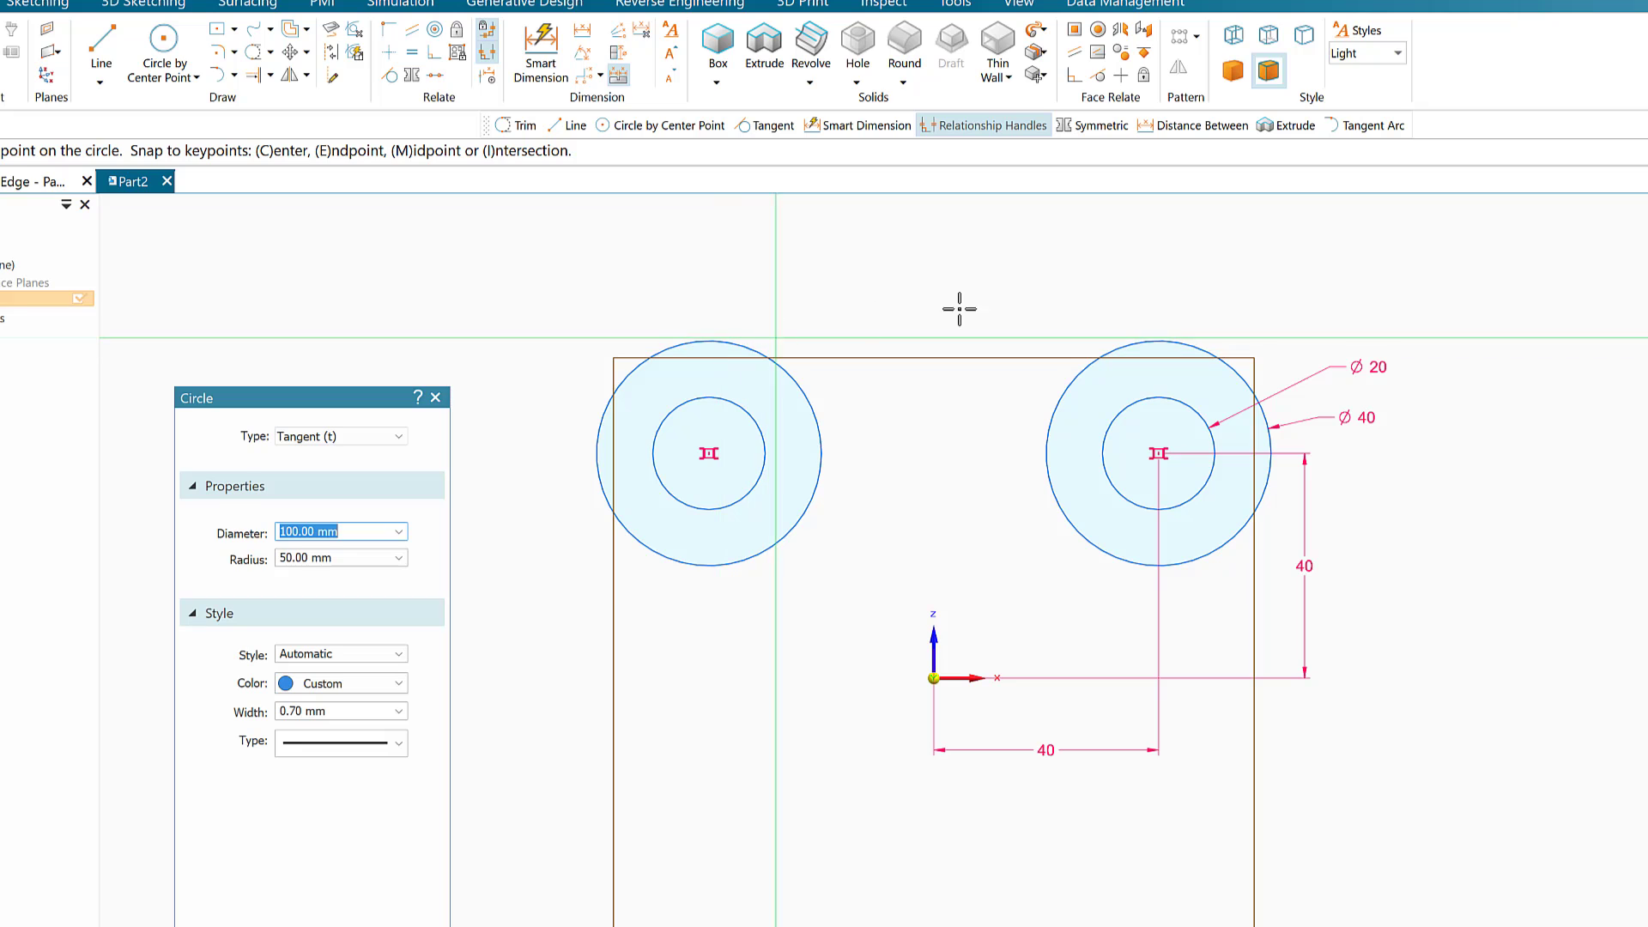
pyautogui.click(1113, 350)
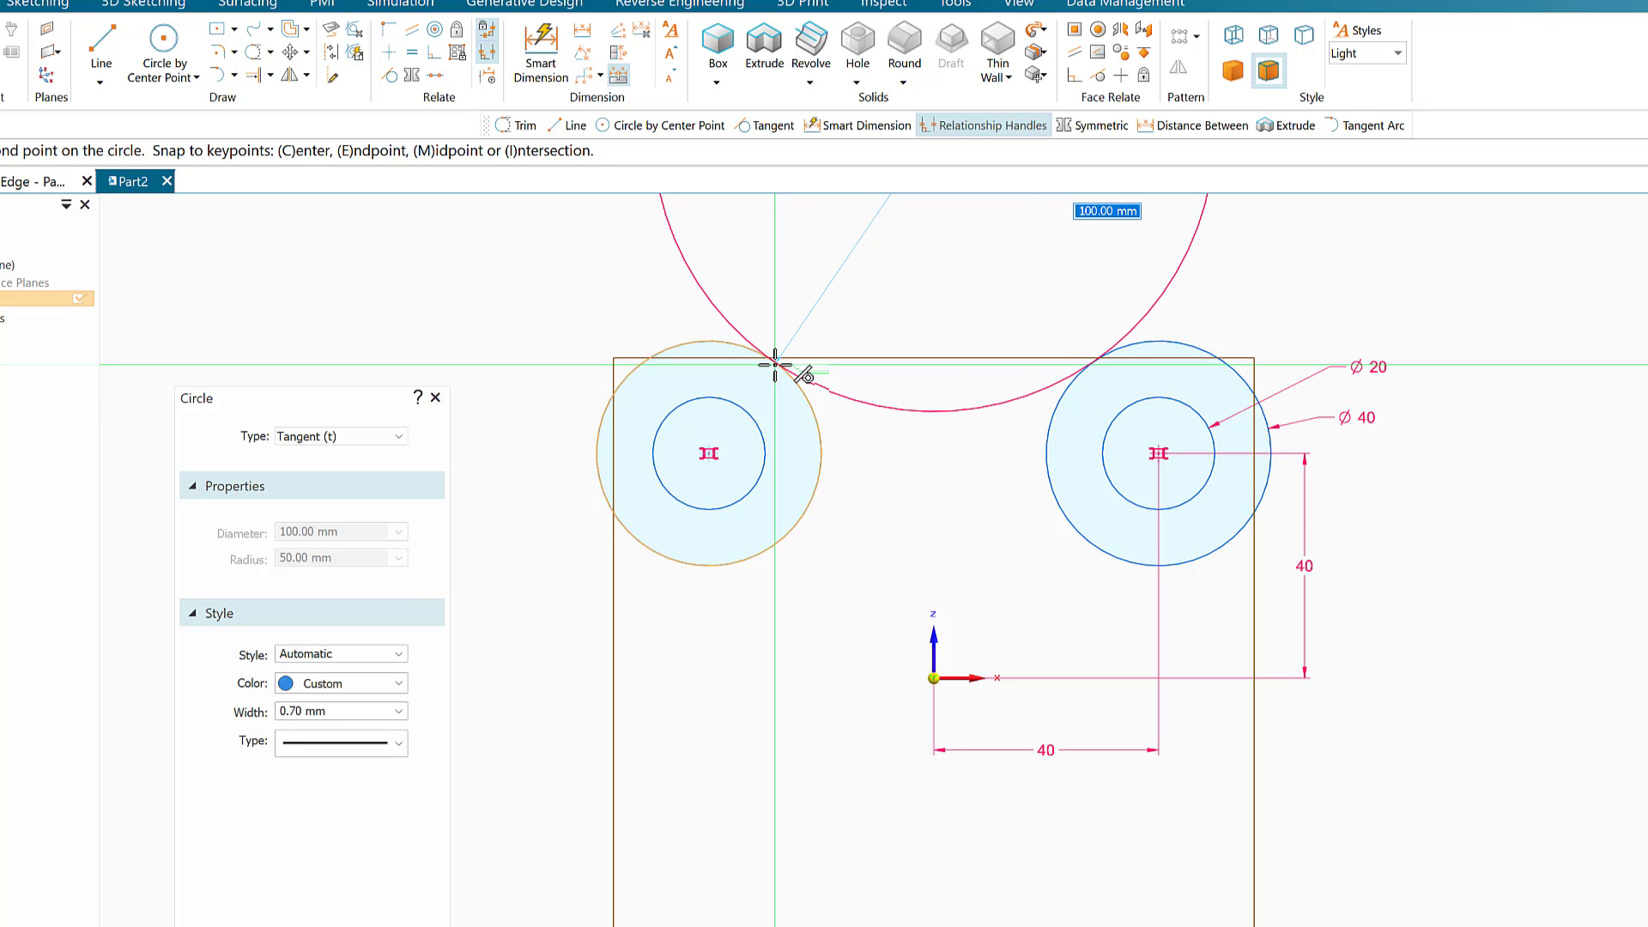
pyautogui.click(775, 365)
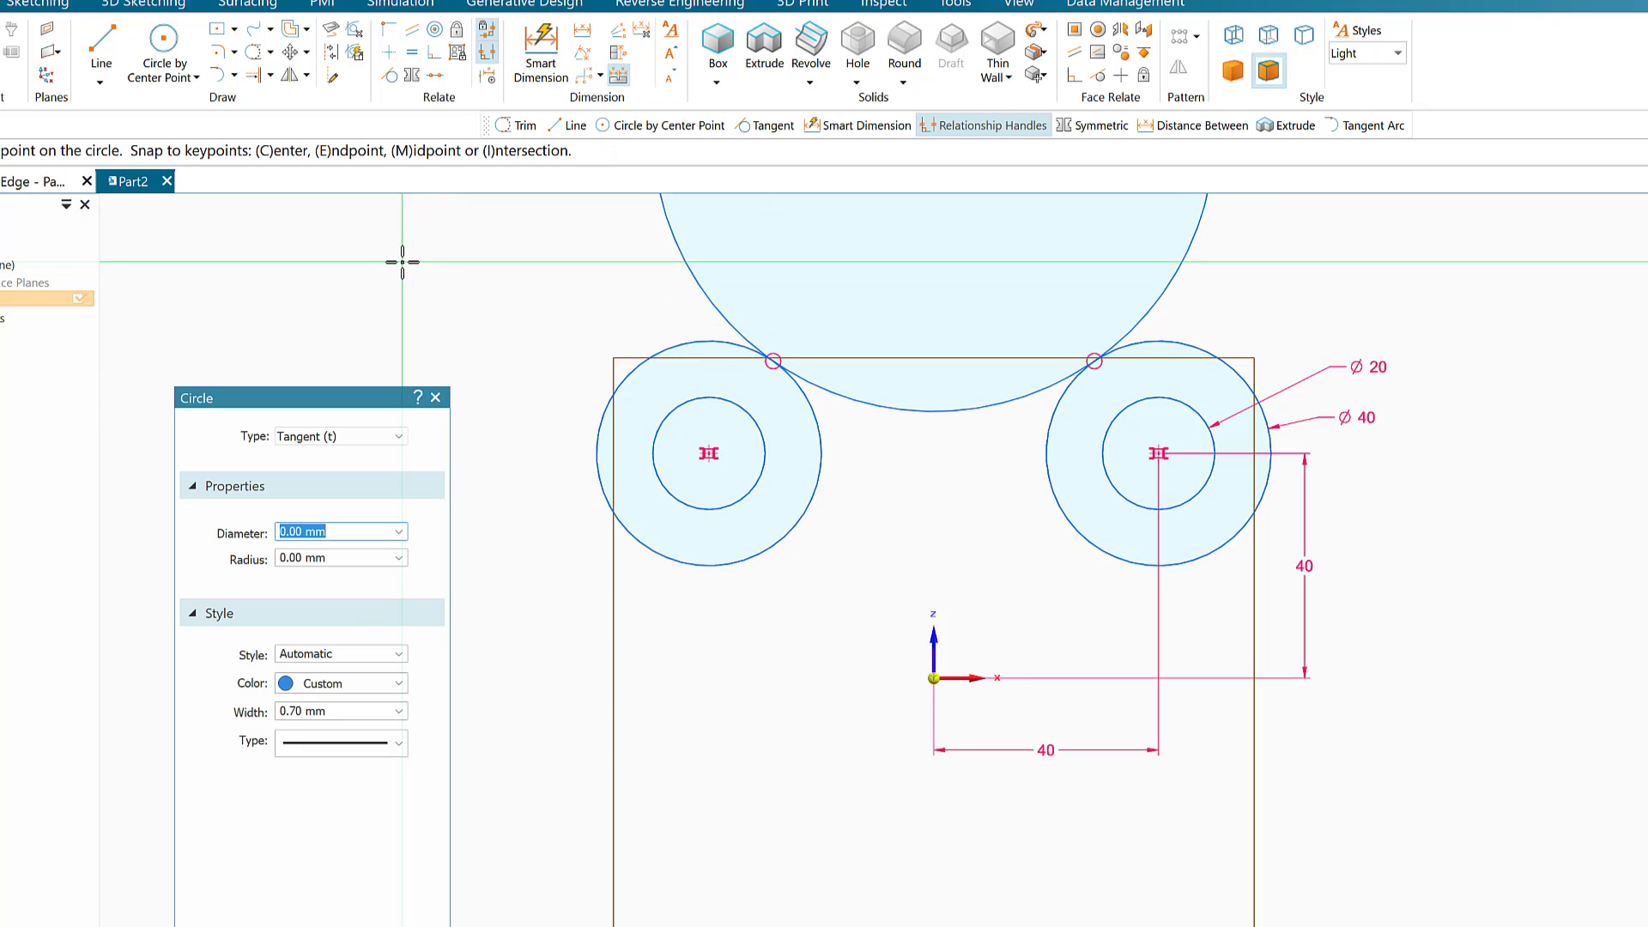
# Step: Trim away the upper part of the 100 mm circle, leaving only the arc connecting the two outer circles
pyautogui.click(253, 51)
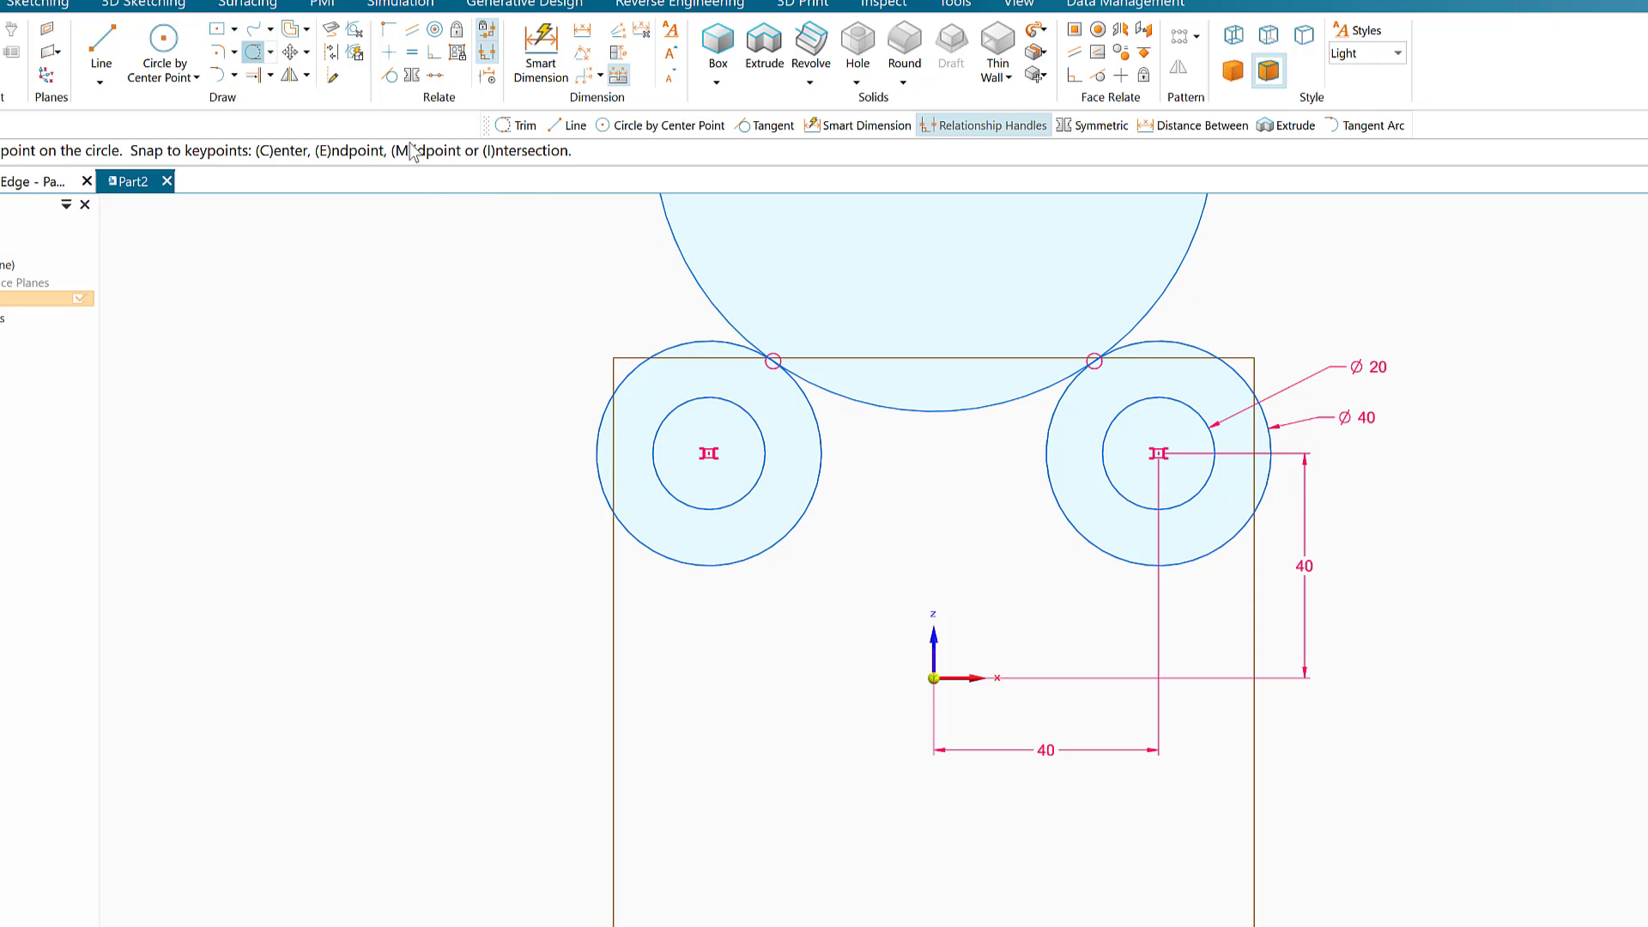
pyautogui.moveTo(600, 239); pyautogui.dragTo(901, 250)
pyautogui.moveTo(1234, 251); pyautogui.dragTo(1258, 251)
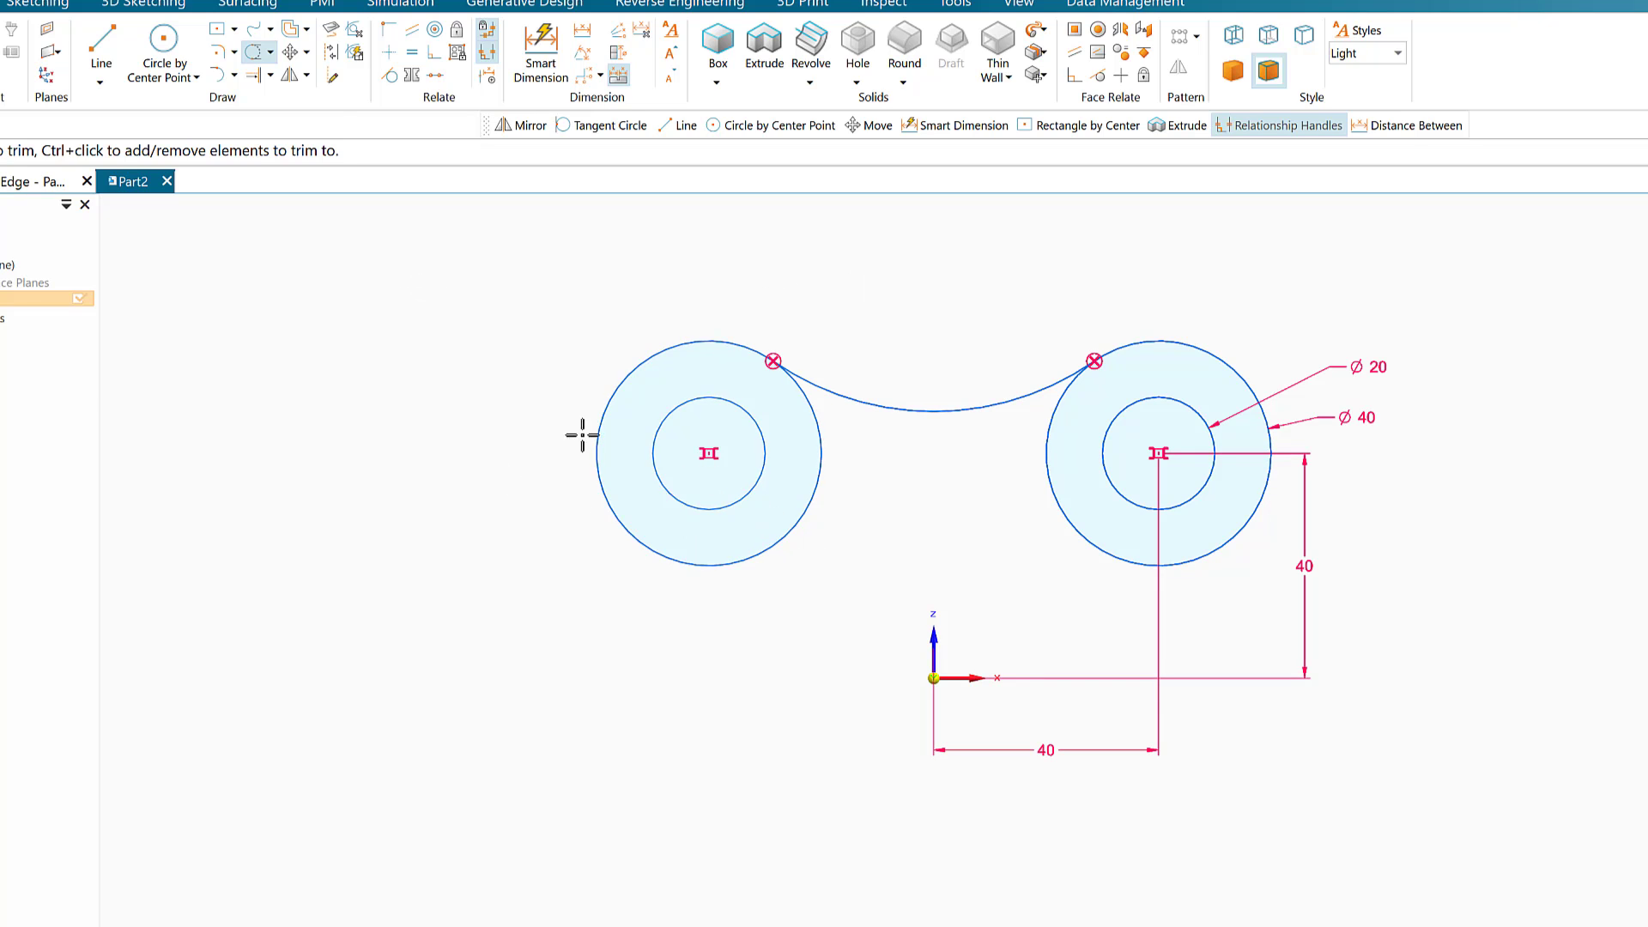
# Step: Draw a tangent arc of about 75 mm radius connecting the lower sides of the two outer circles
pyautogui.click(224, 79)
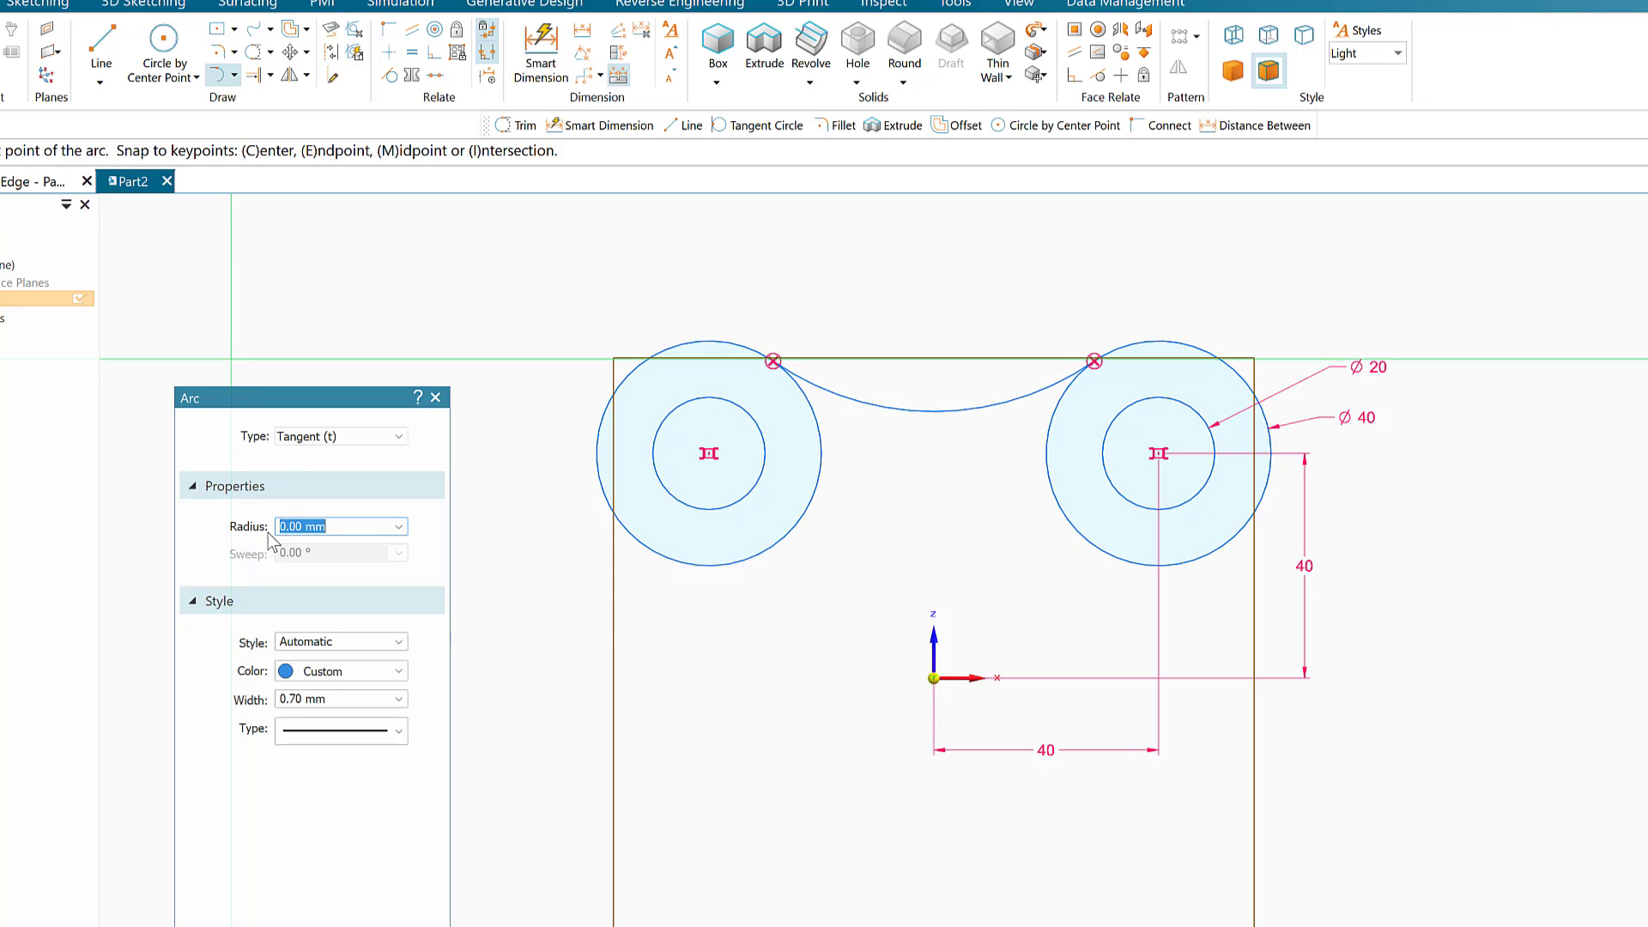
pyautogui.write('50')
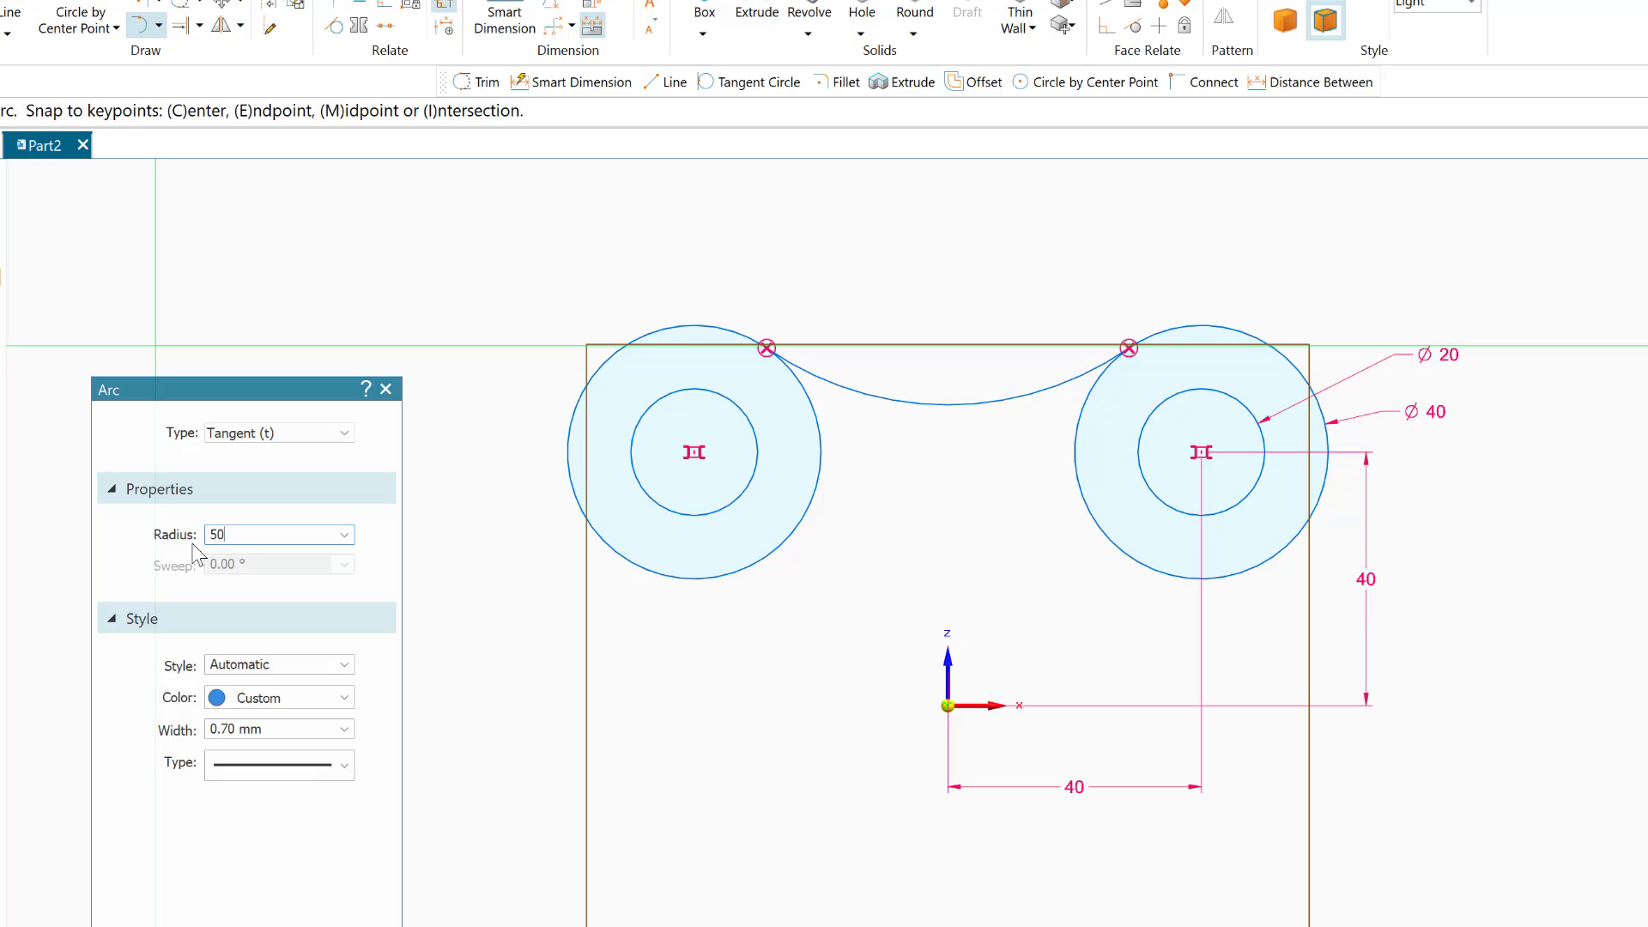
pyautogui.press('Return')
pyautogui.click(748, 567)
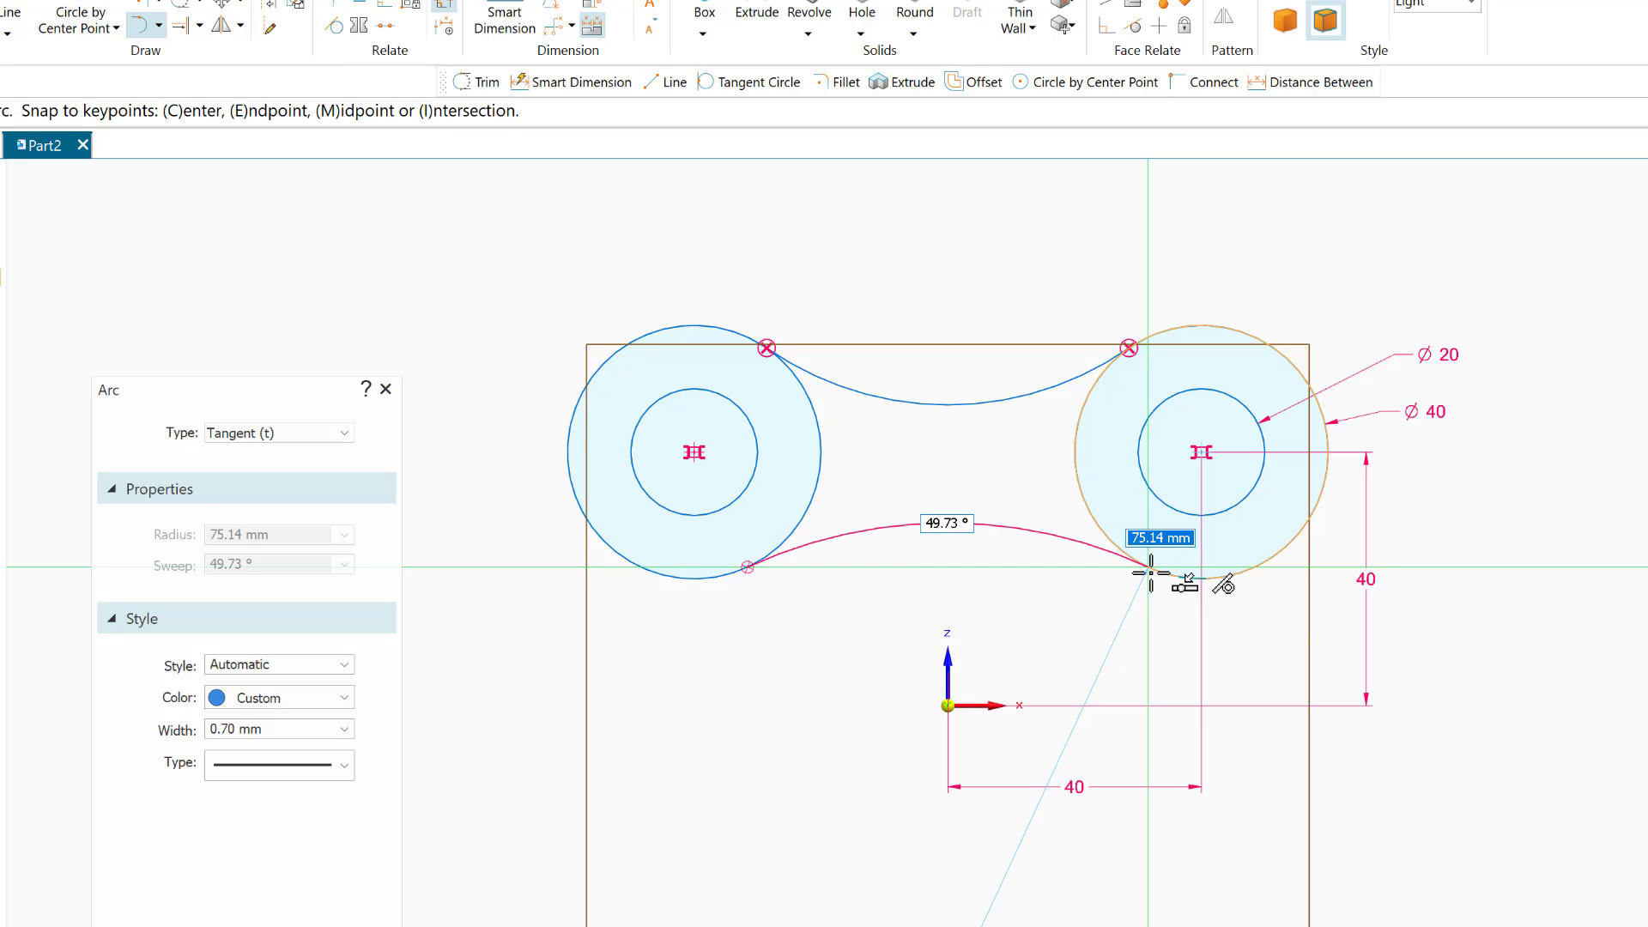
pyautogui.click(1150, 570)
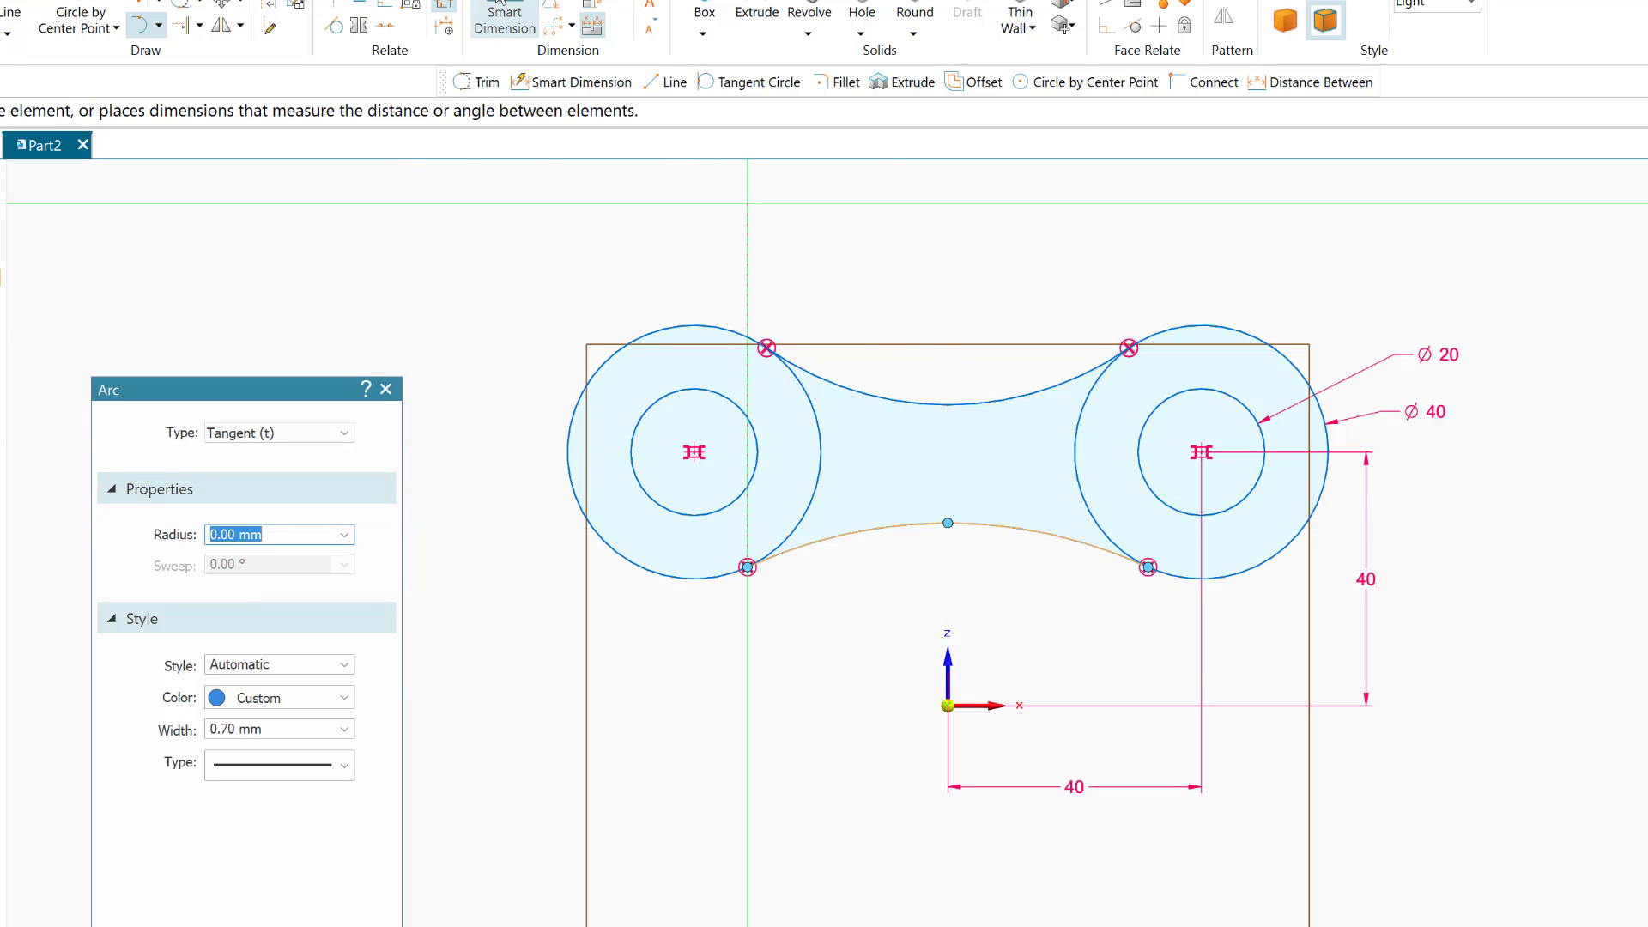
# Step: Add a radius dimension to the upper connecting arc
pyautogui.click(504, 19)
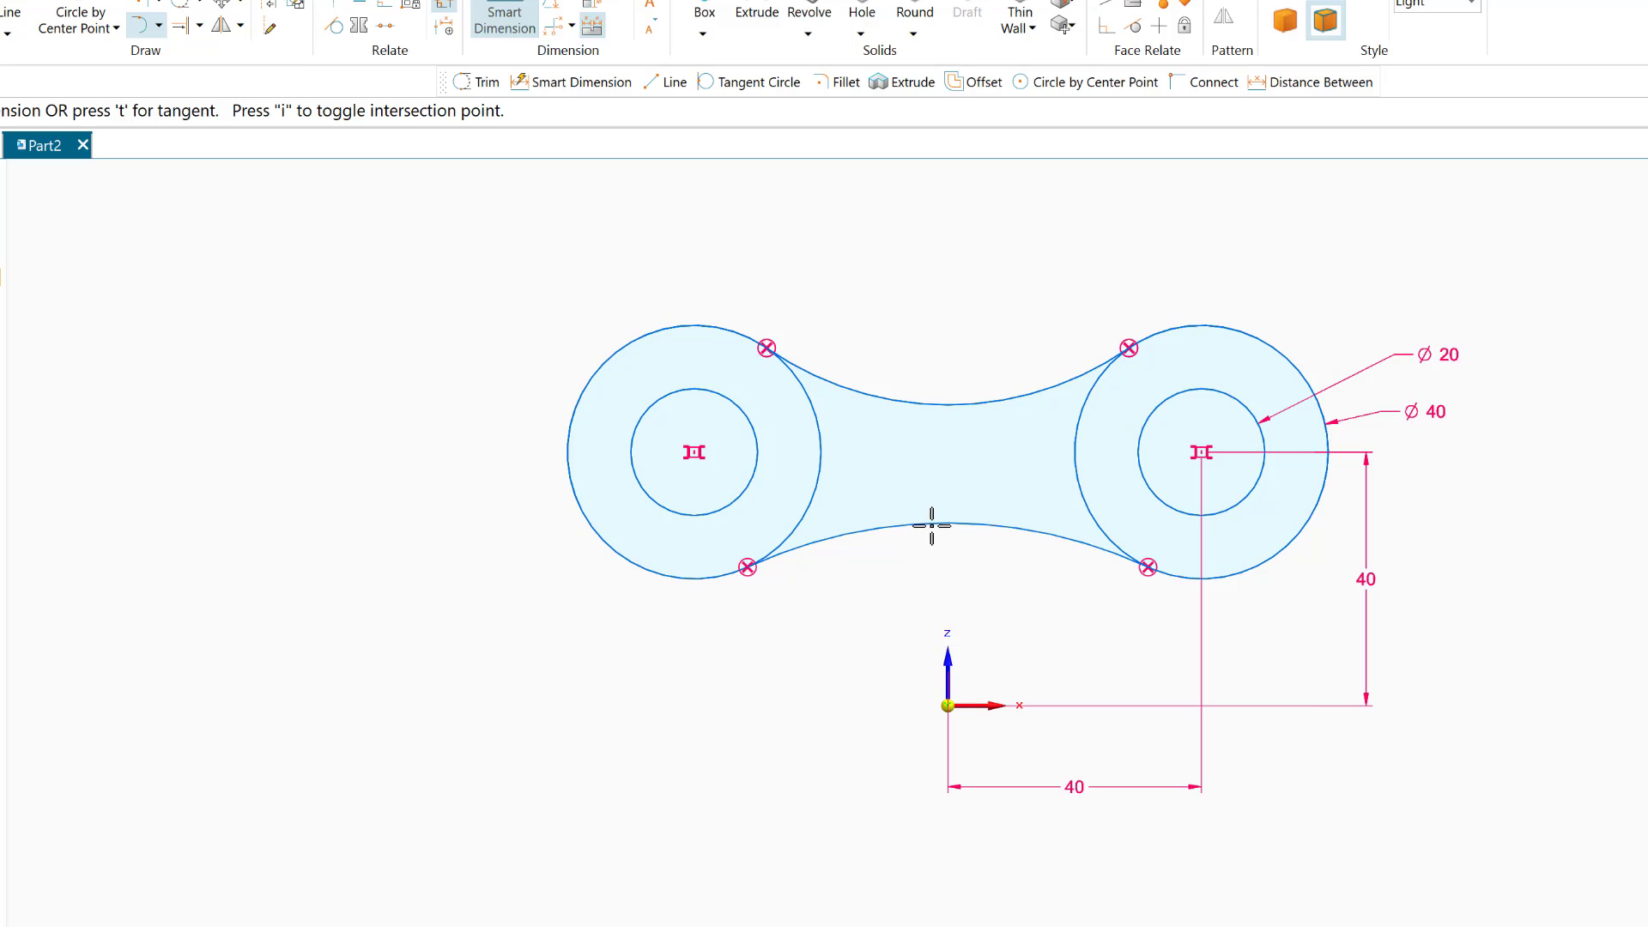
pyautogui.click(935, 391)
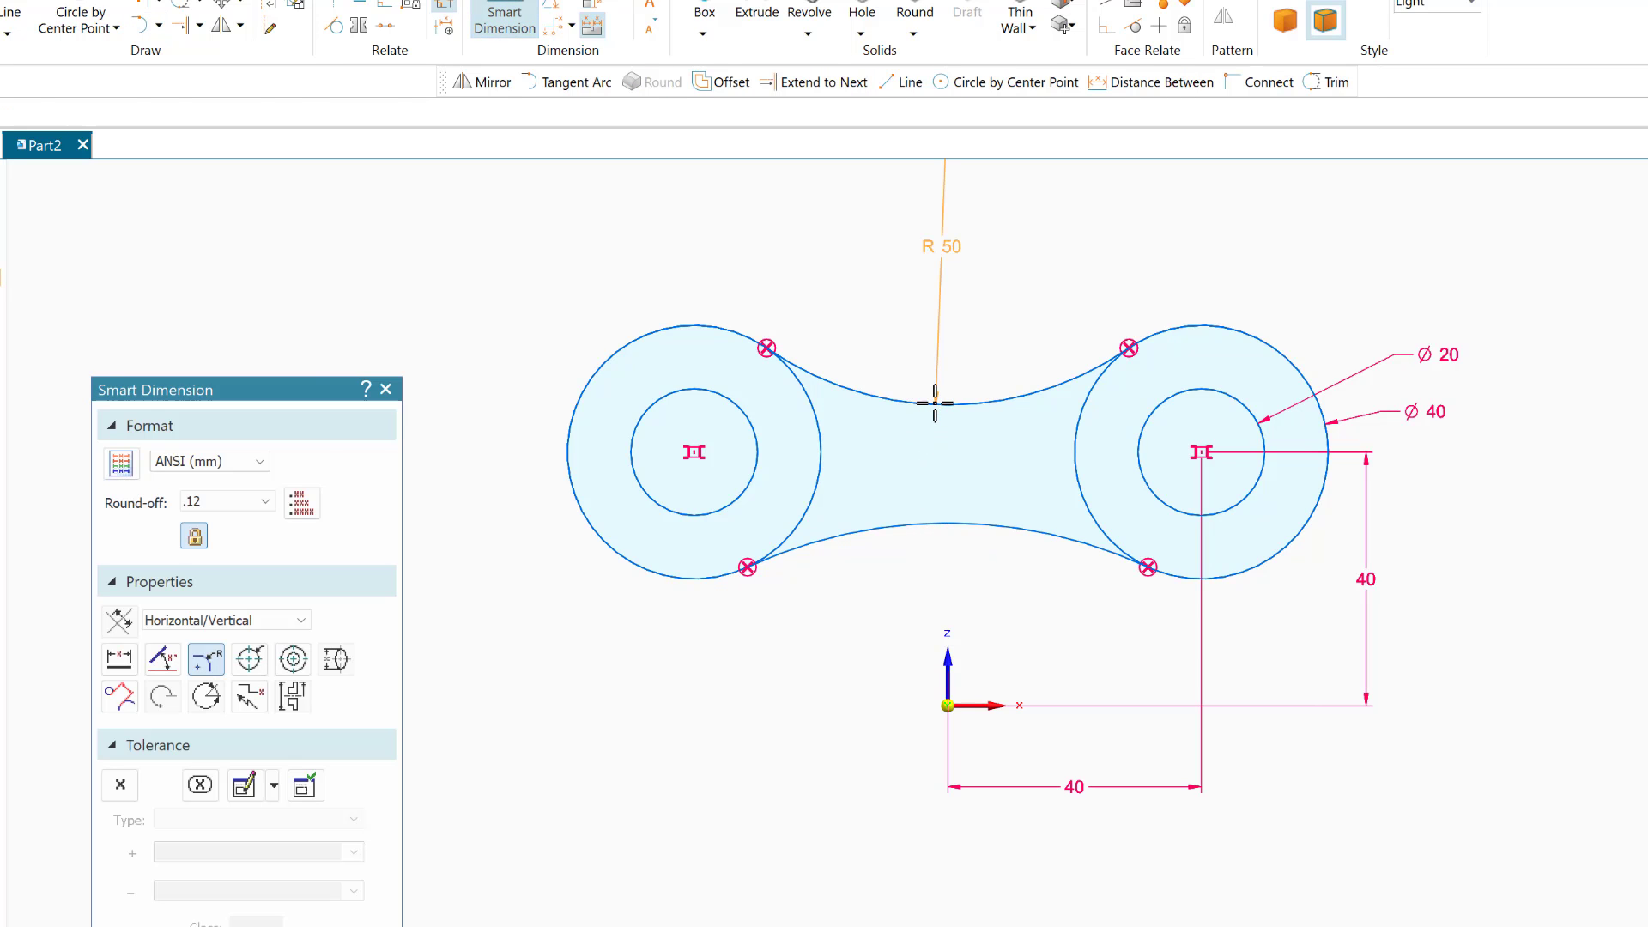
pyautogui.click(895, 374)
pyautogui.press('Return')
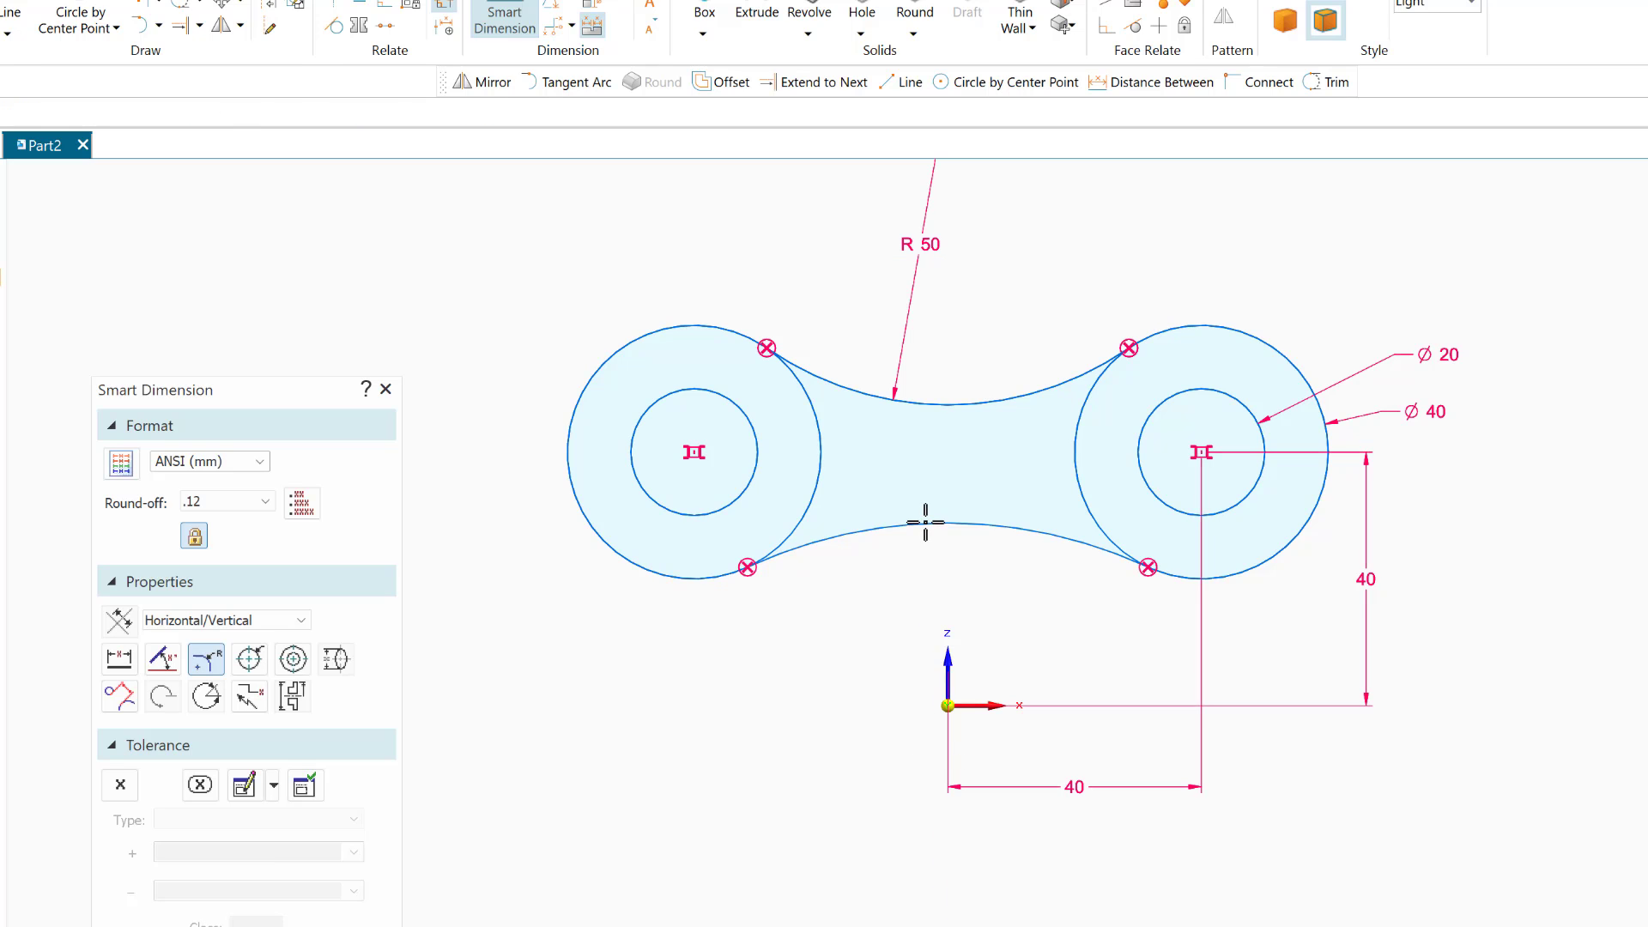
# Step: Dimension the lower connecting arc's radius and set it to 50 mm
pyautogui.click(917, 525)
pyautogui.click(815, 665)
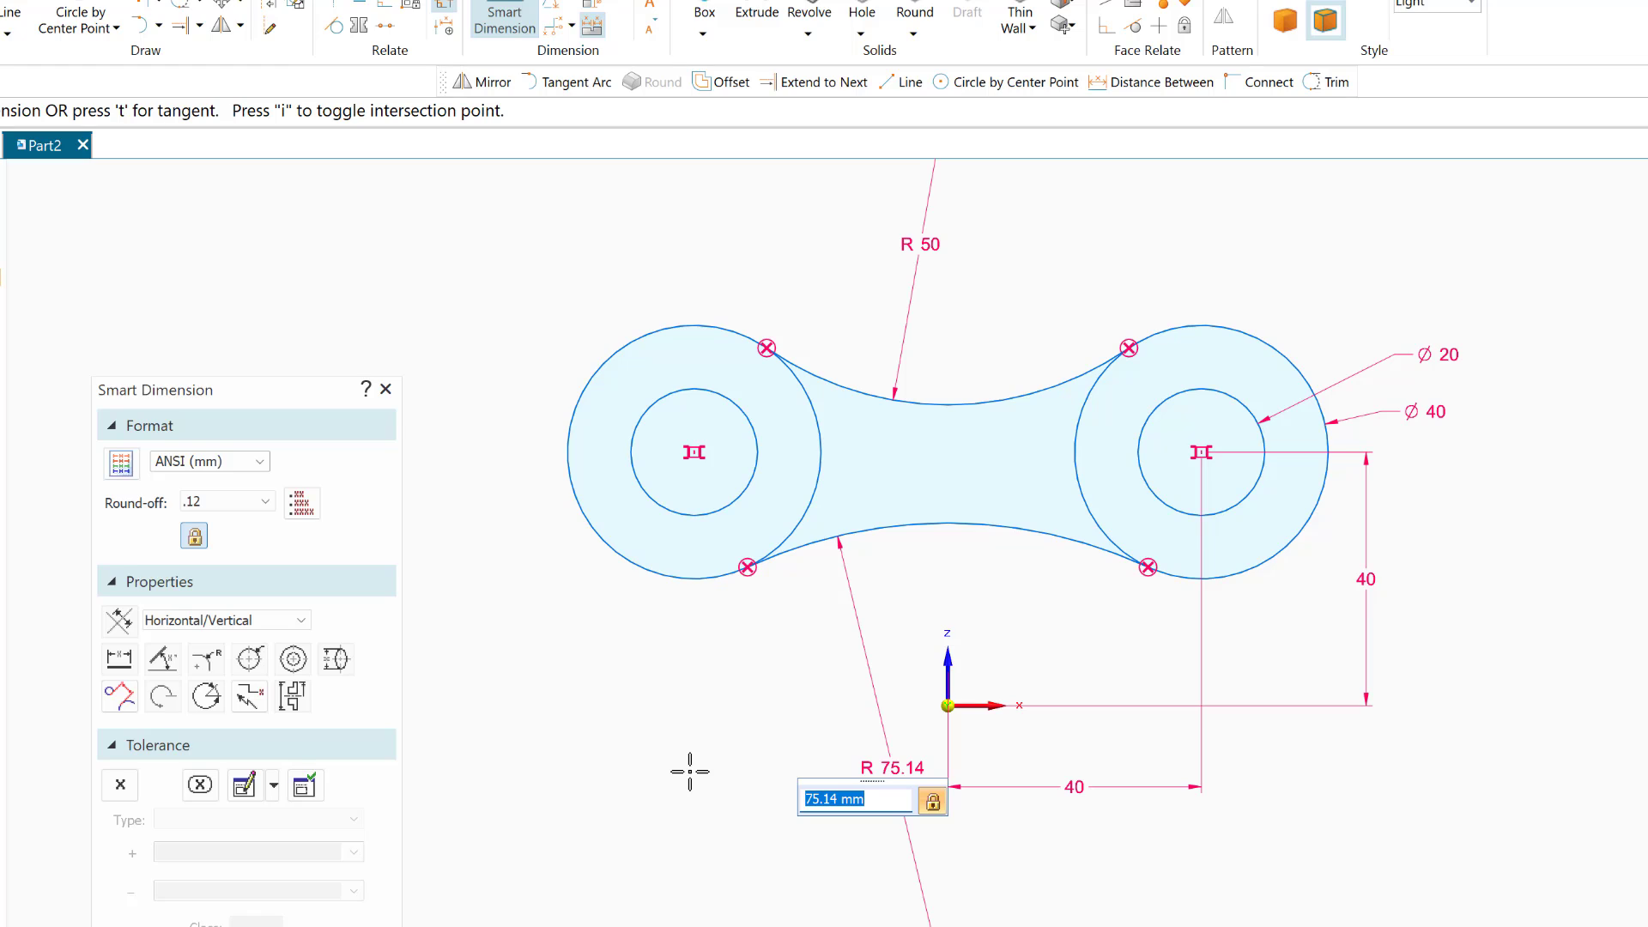
pyautogui.write('50')
pyautogui.press('Return')
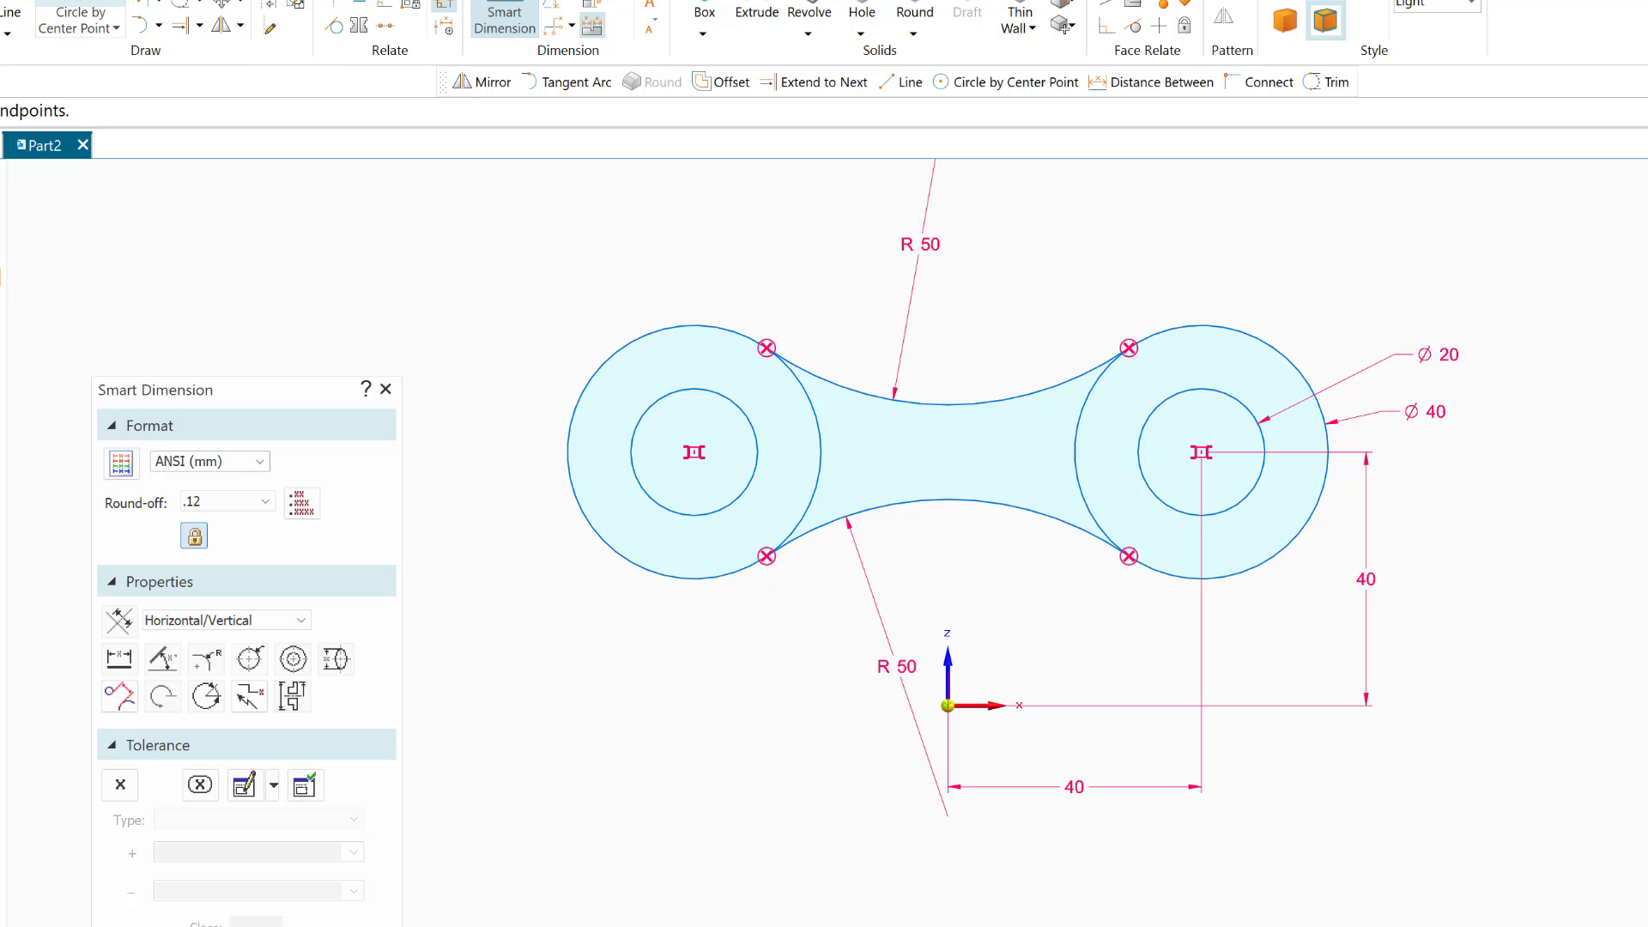
# Step: Trim the inner segments of both outer circles between the connecting arcs to form one continuous link outline
pyautogui.click(184, 6)
pyautogui.click(834, 434)
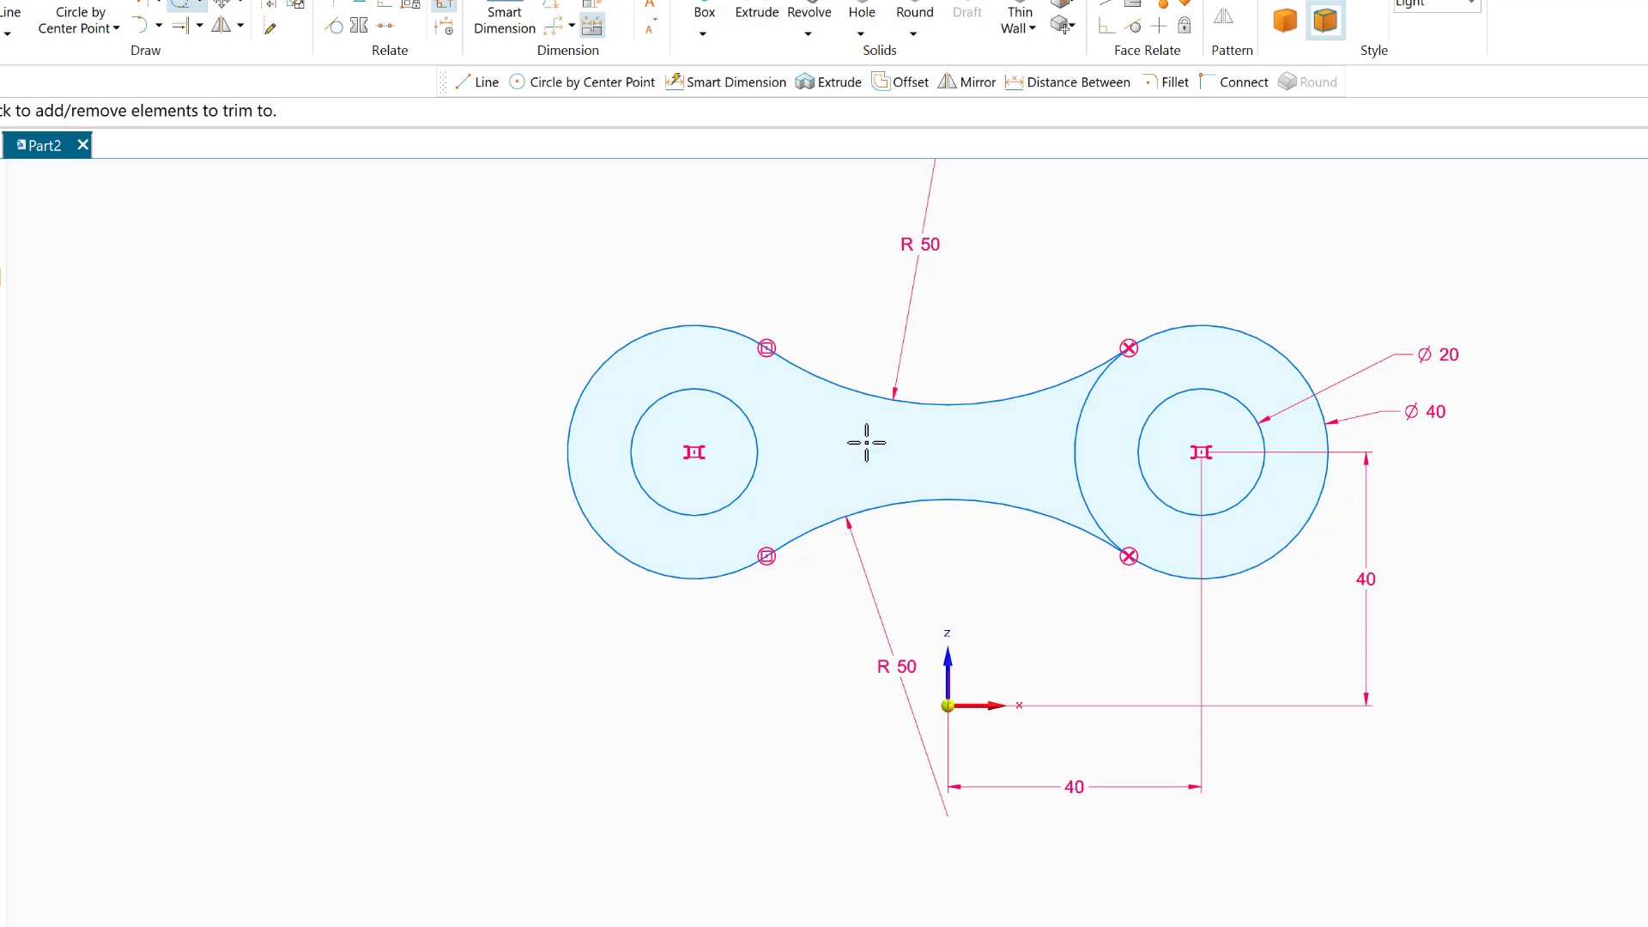
pyautogui.click(1080, 431)
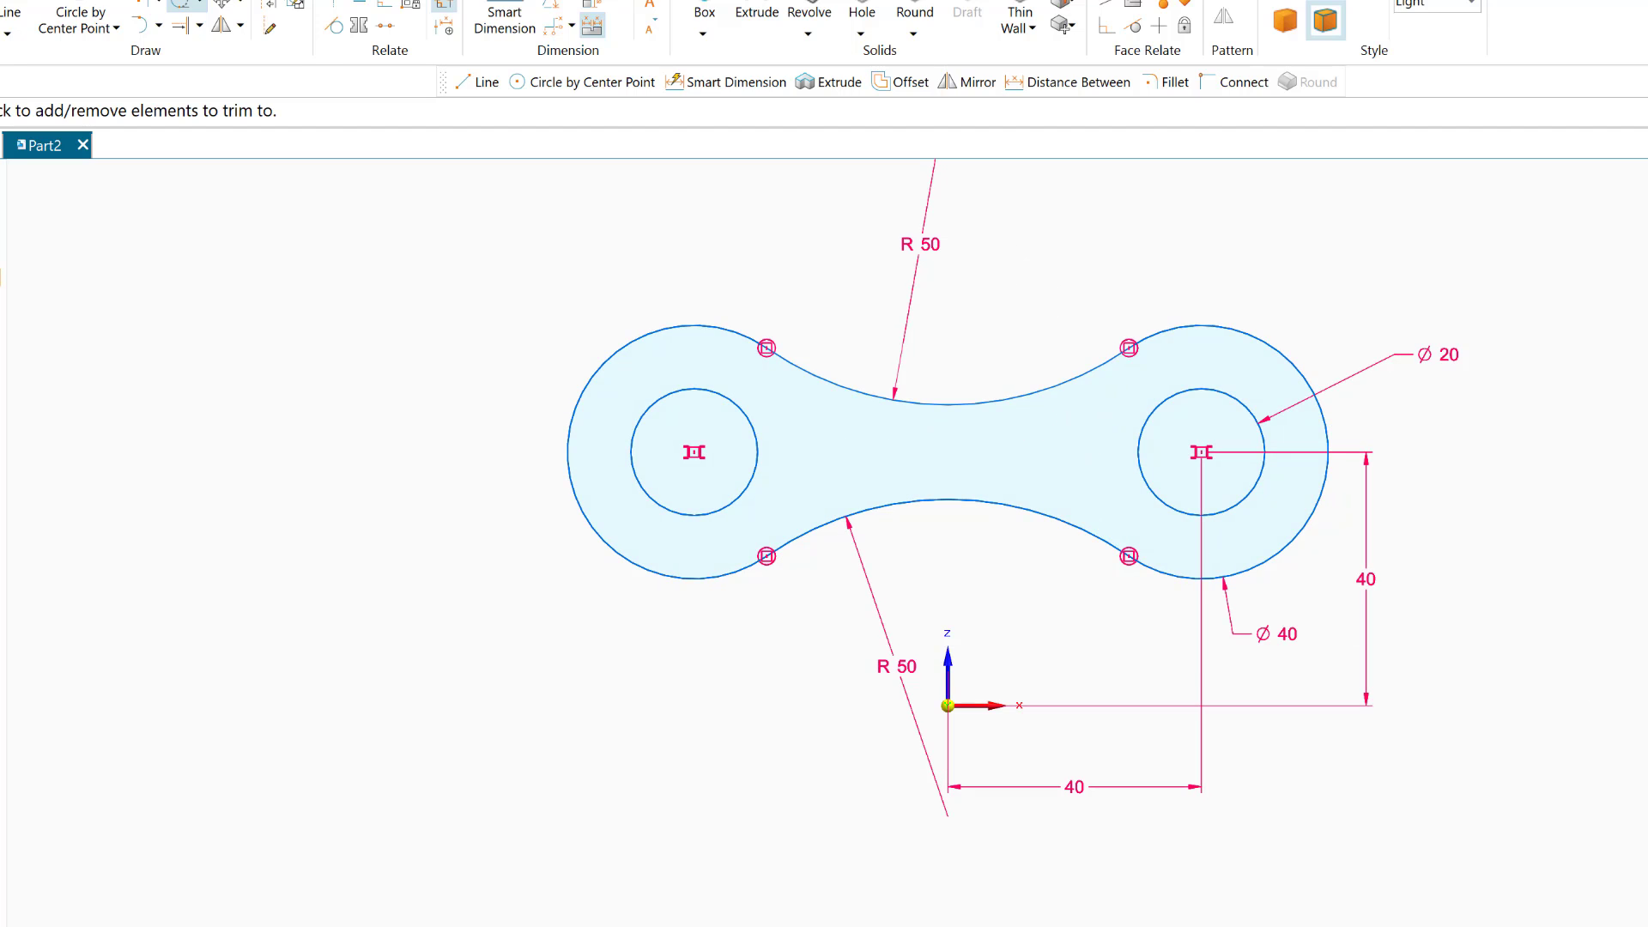
# Step: Extrude the link profile 12 mm toward the back, leaving the two 20 mm circles open as holes
pyautogui.hotkey('ctrl', 'i')
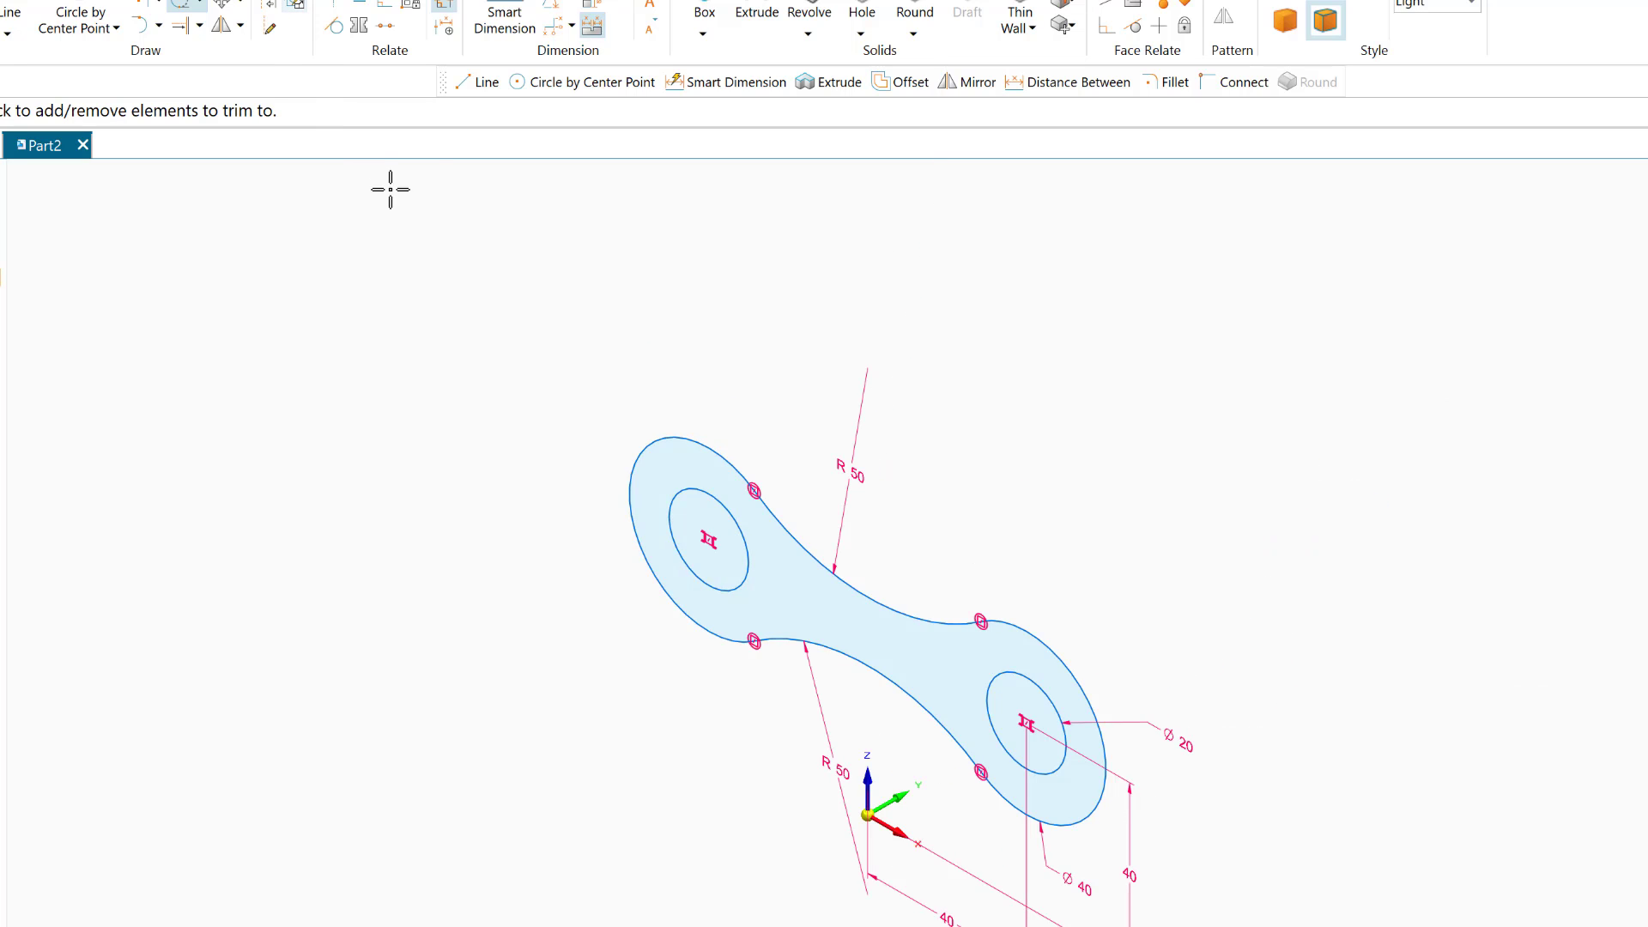
pyautogui.click(805, 594)
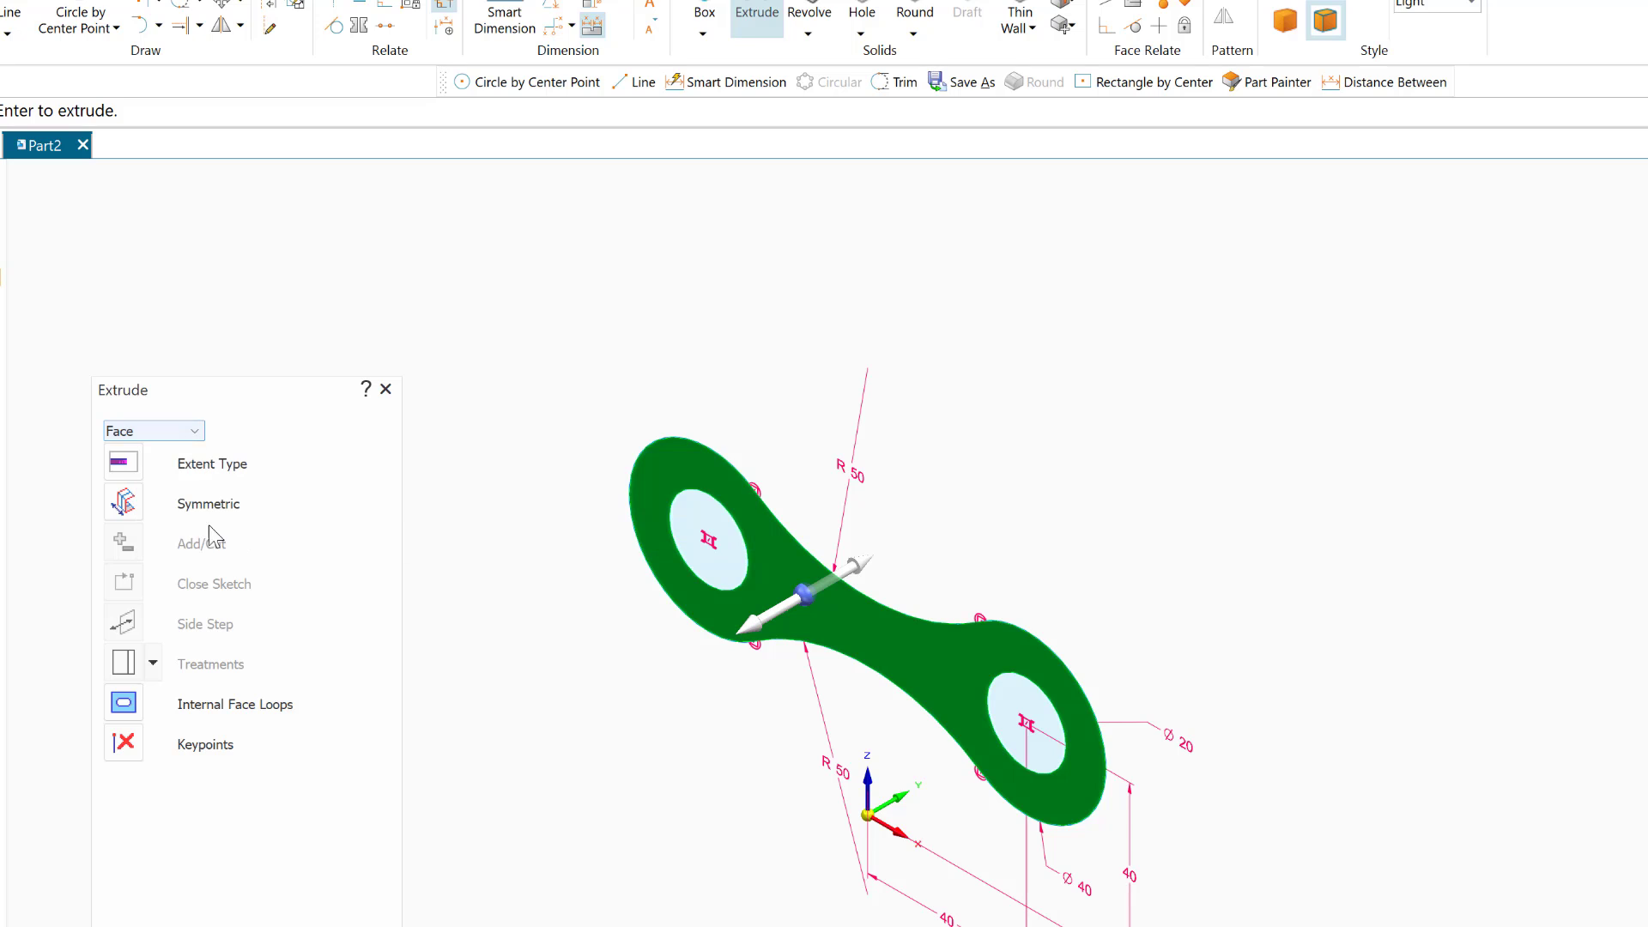
pyautogui.click(861, 569)
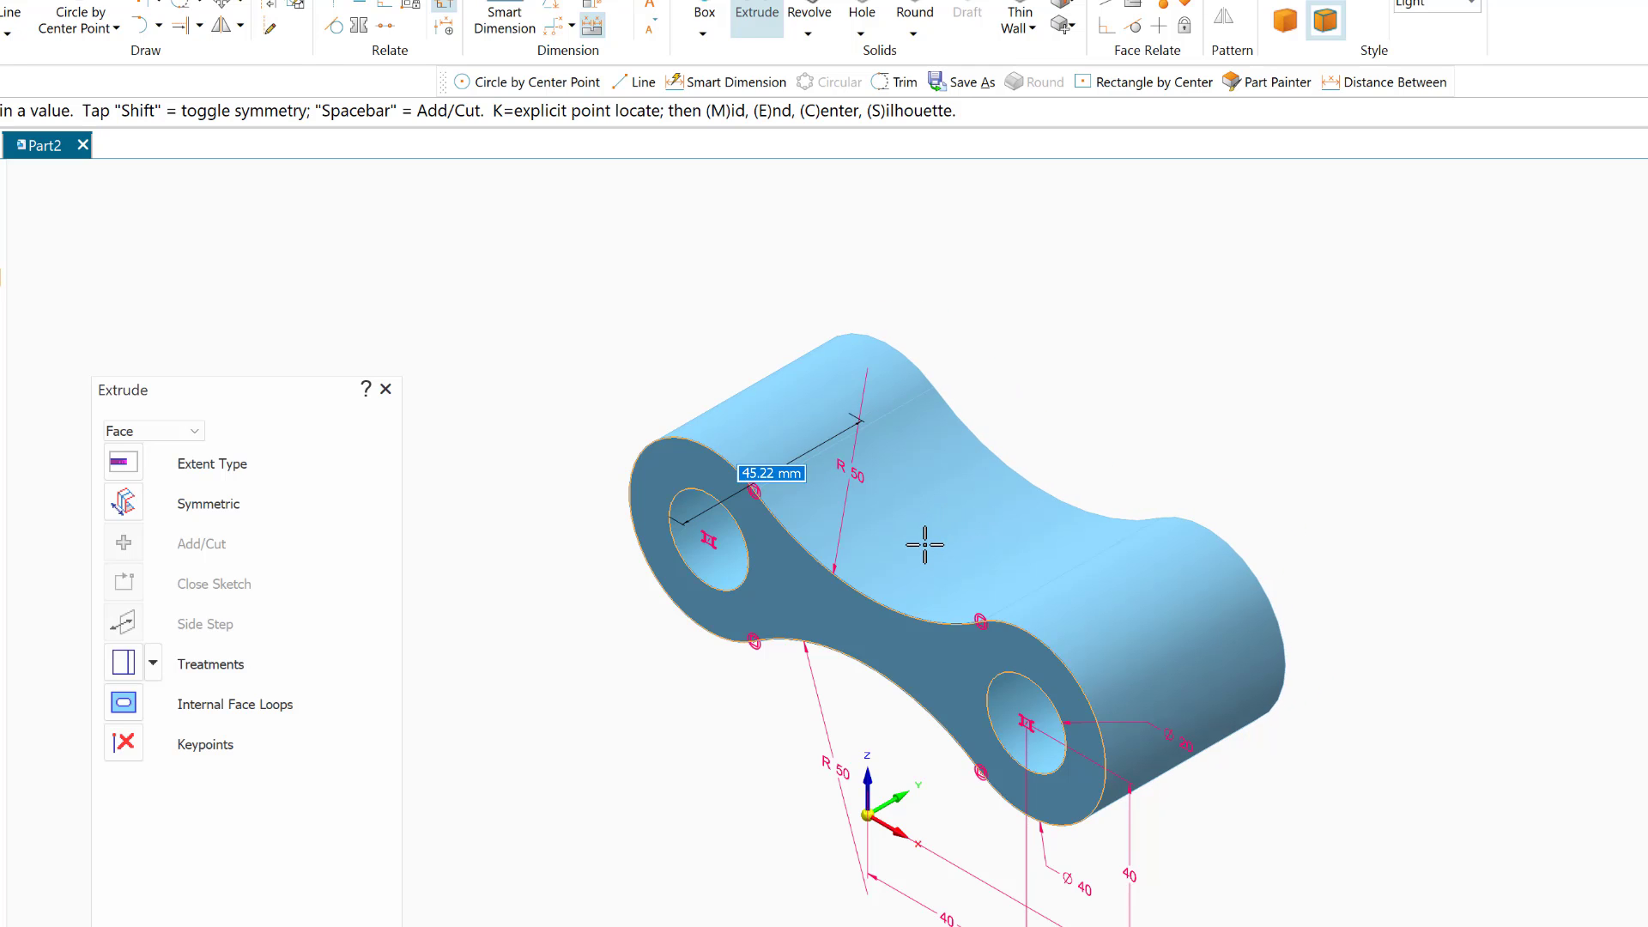
pyautogui.write('12')
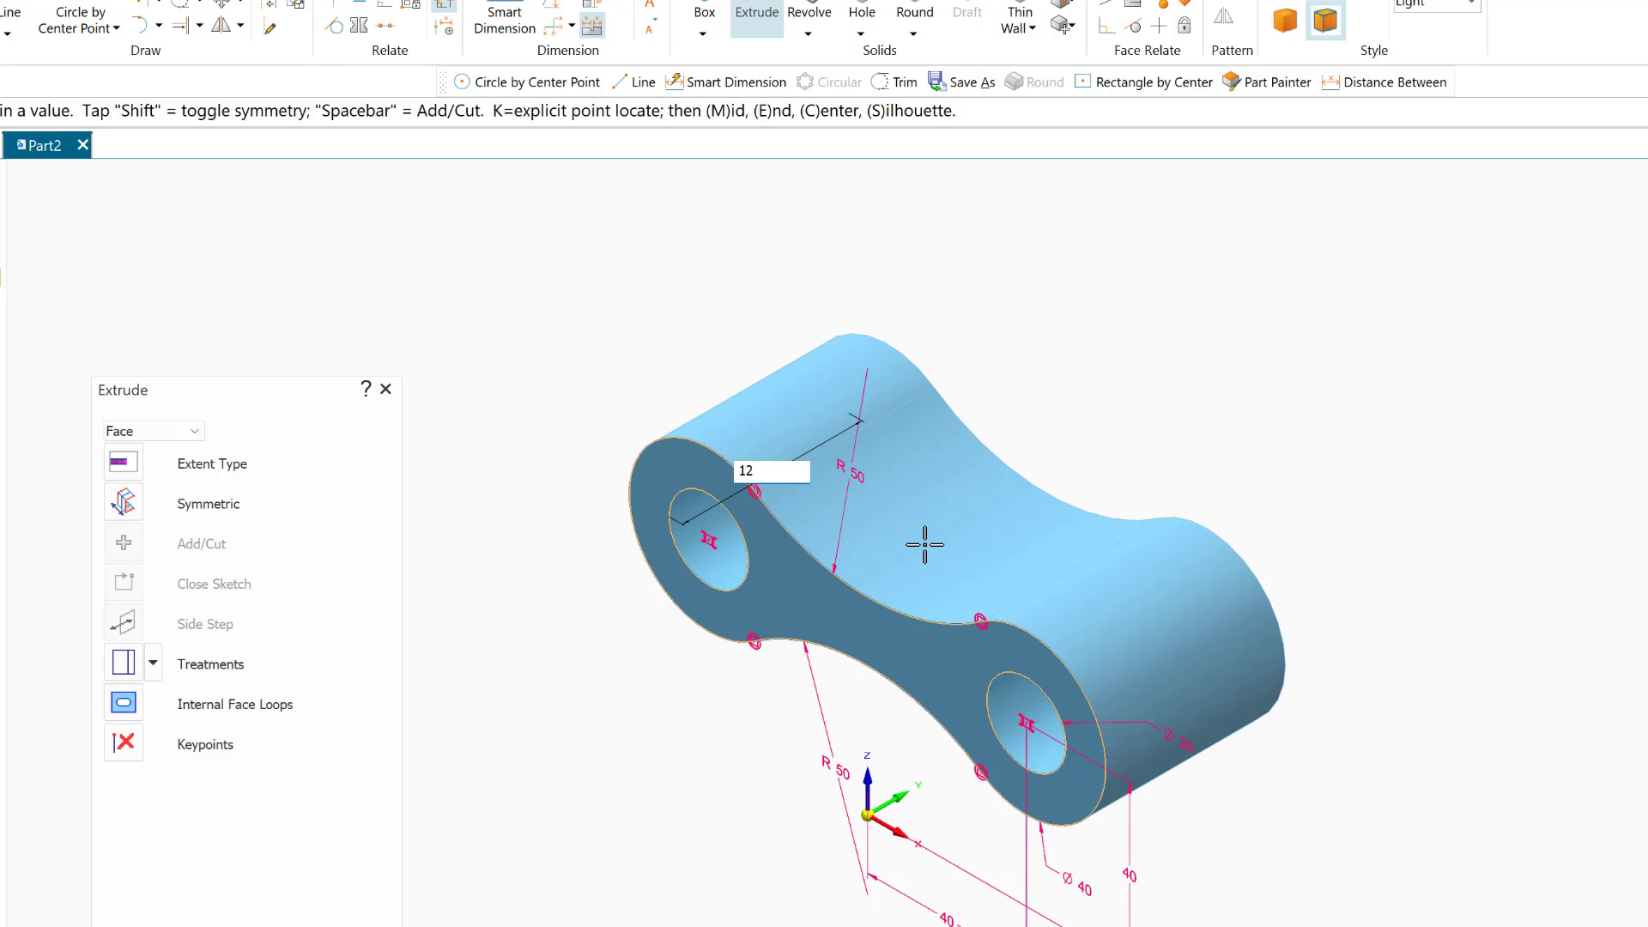
pyautogui.press('Return')
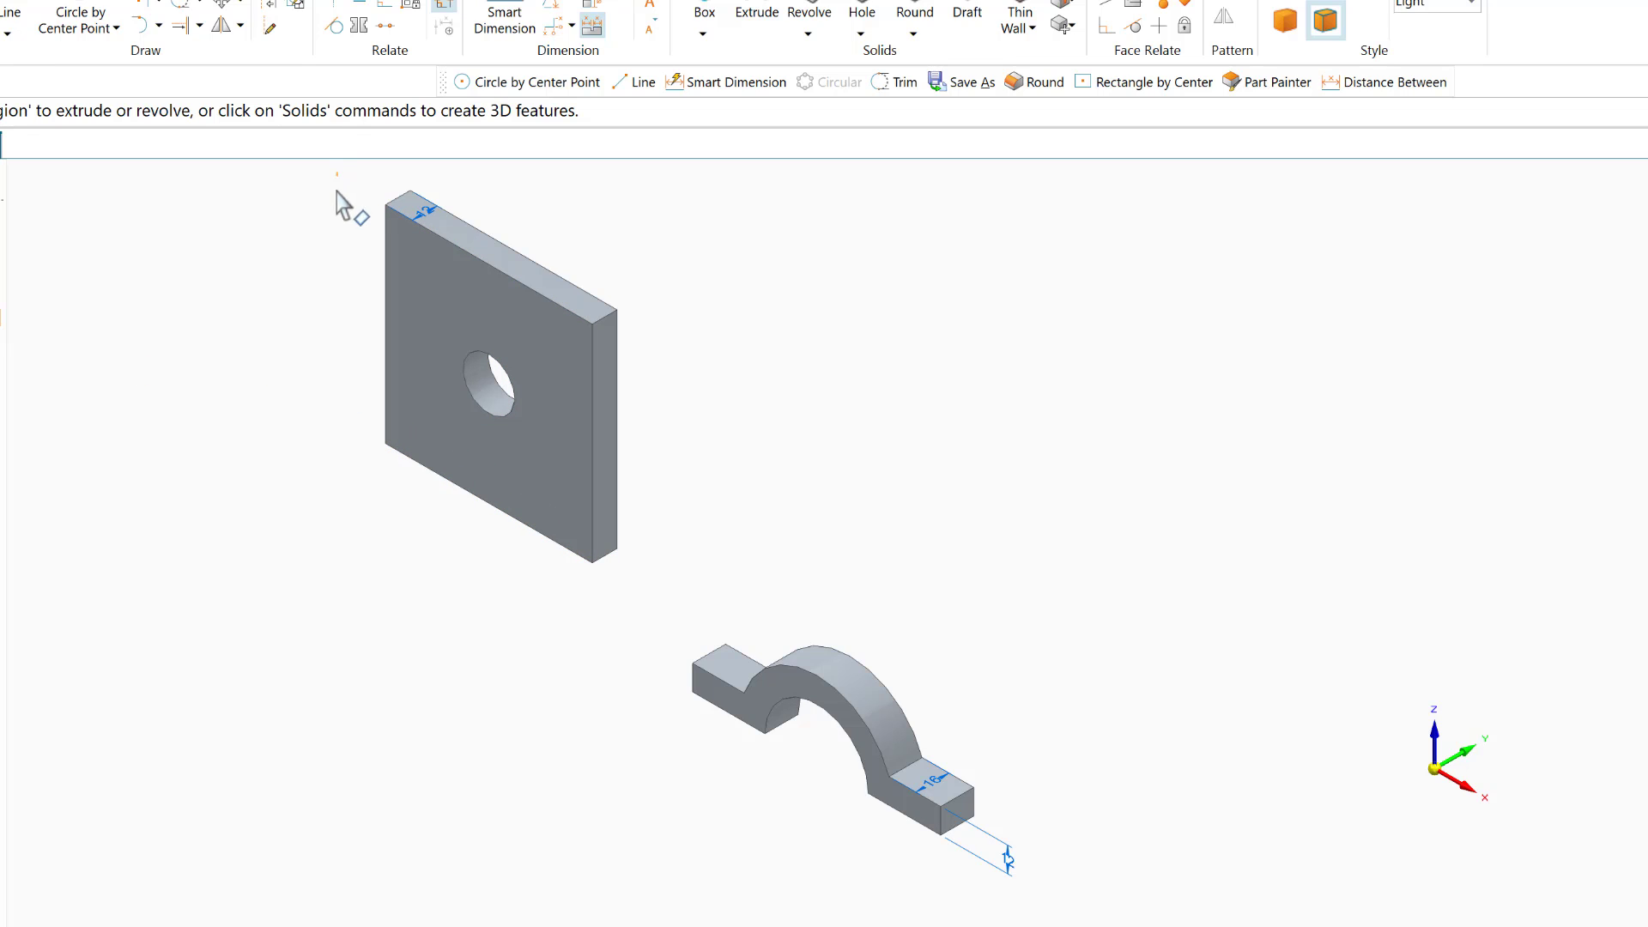
# Step: Try to move the square plate with the hole so that its upper front corner lies on the origin
pyautogui.moveTo(336, 190); pyautogui.dragTo(652, 583)
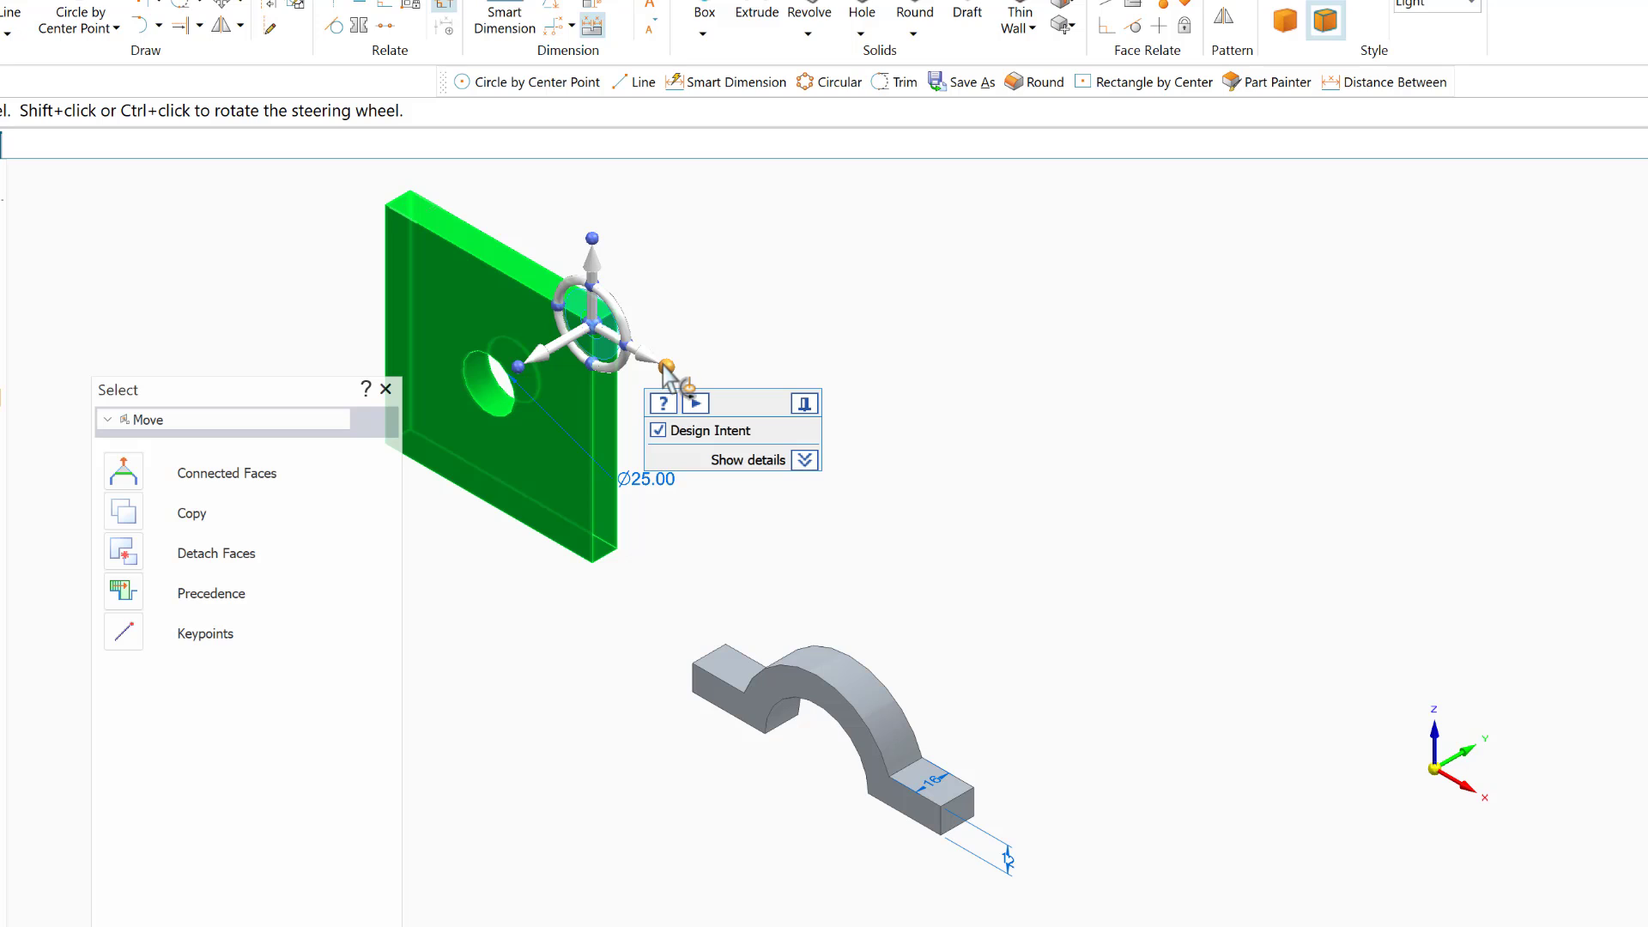
pyautogui.moveTo(669, 373); pyautogui.dragTo(1371, 752)
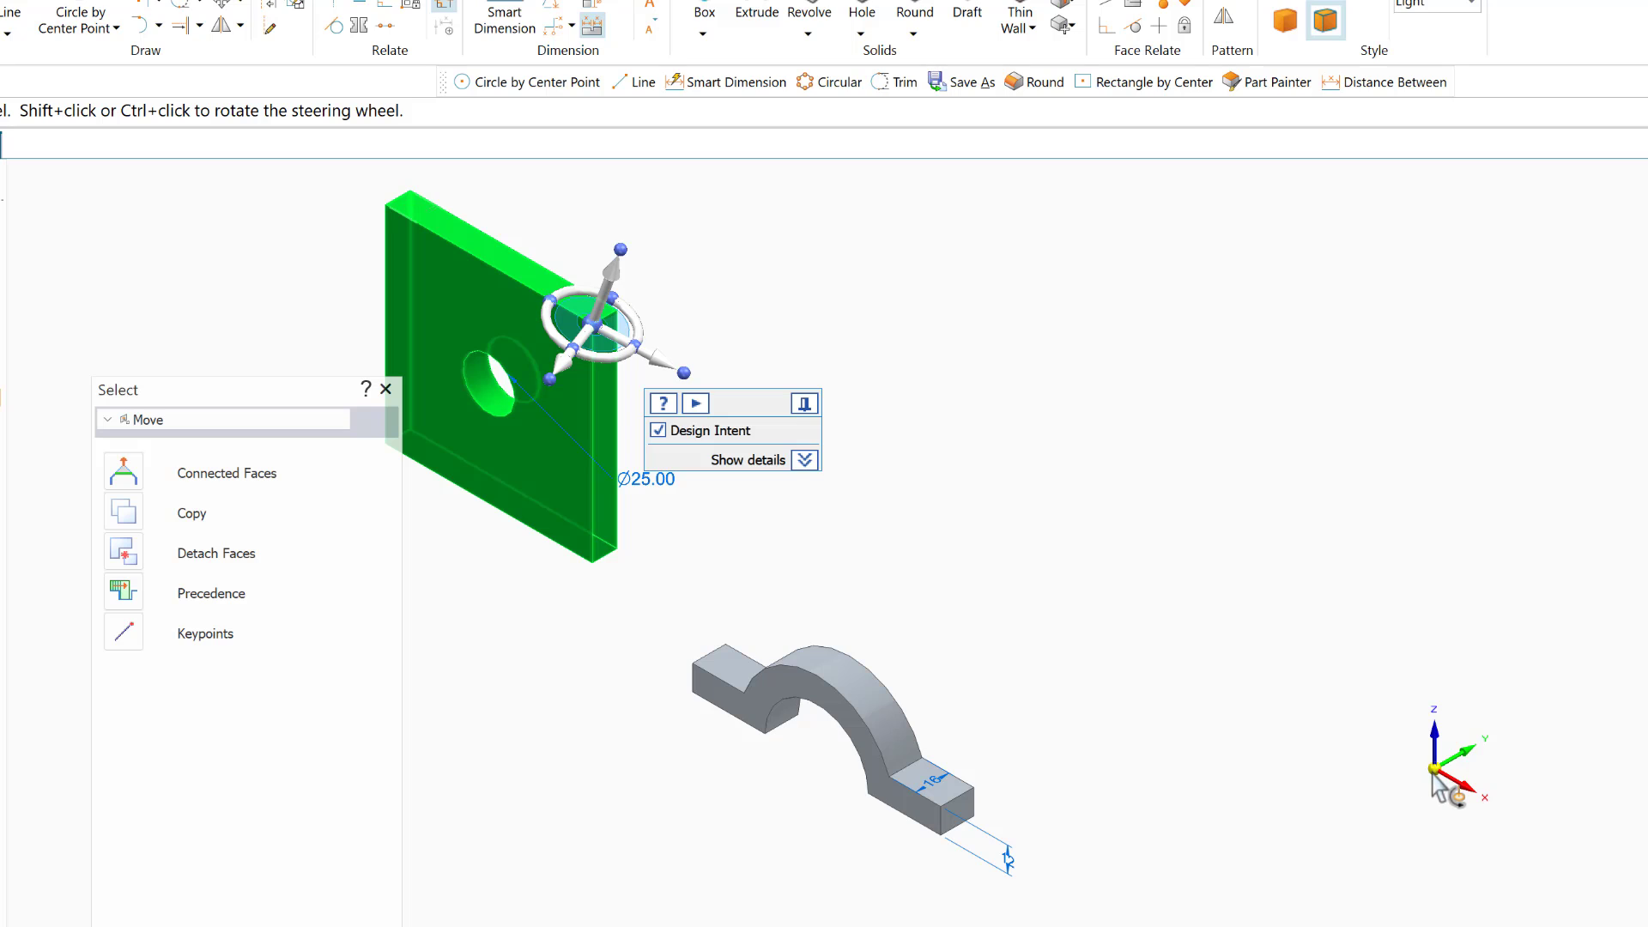
pyautogui.moveTo(1435, 770); pyautogui.dragTo(1435, 770)
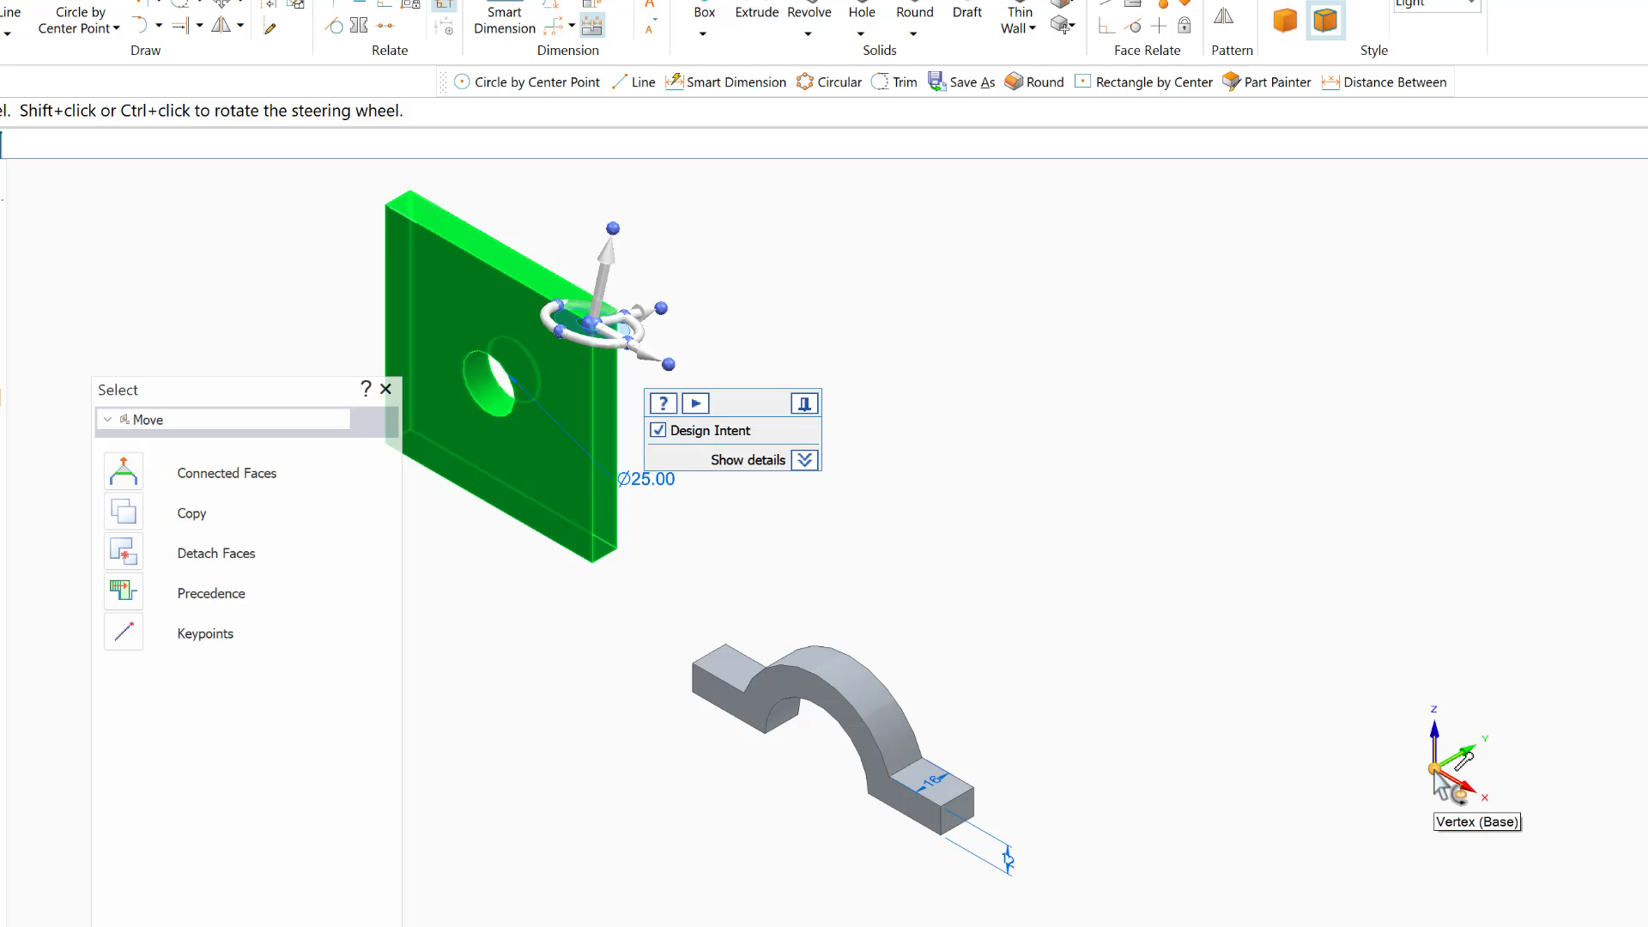
pyautogui.click(1434, 770)
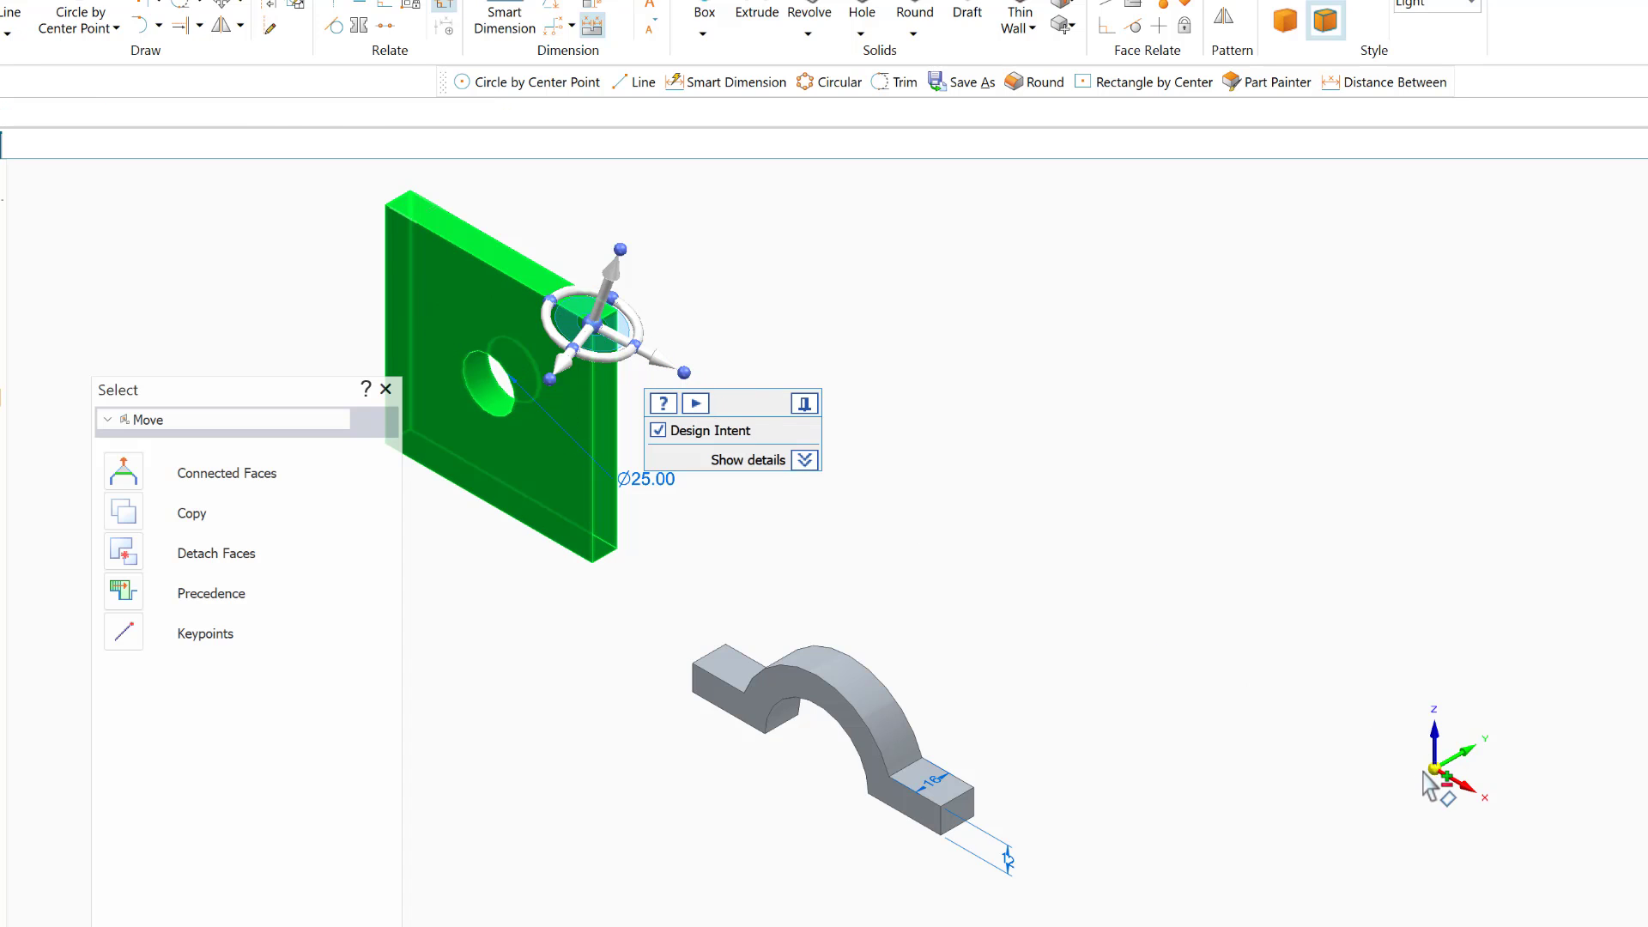
pyautogui.click(652, 365)
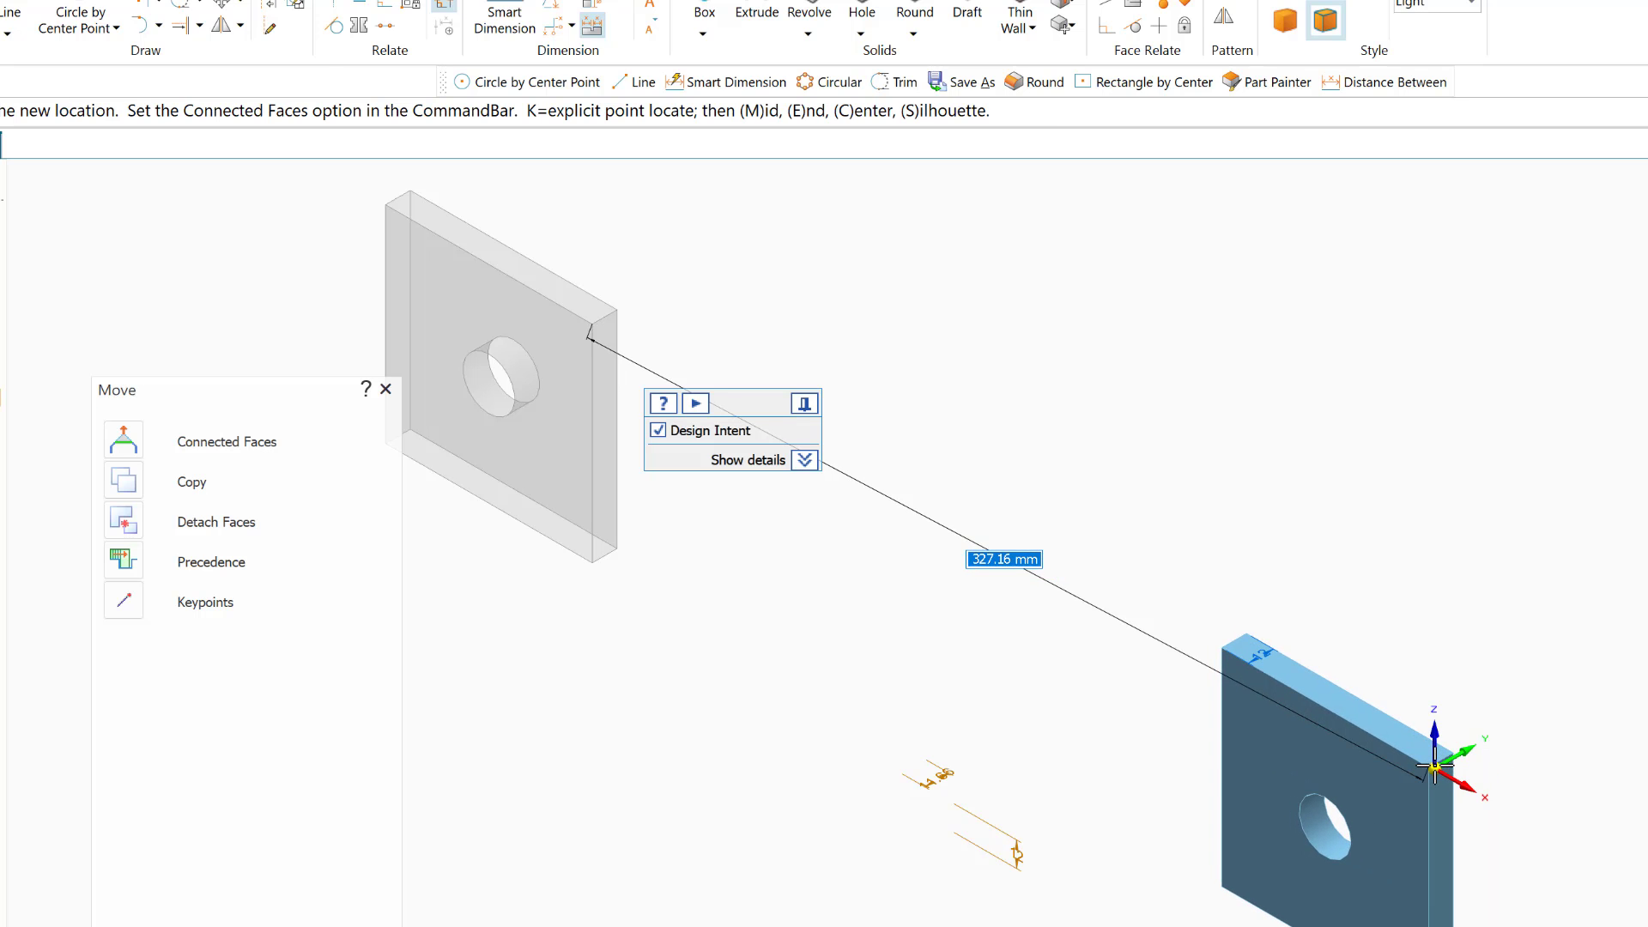
pyautogui.click(1282, 594)
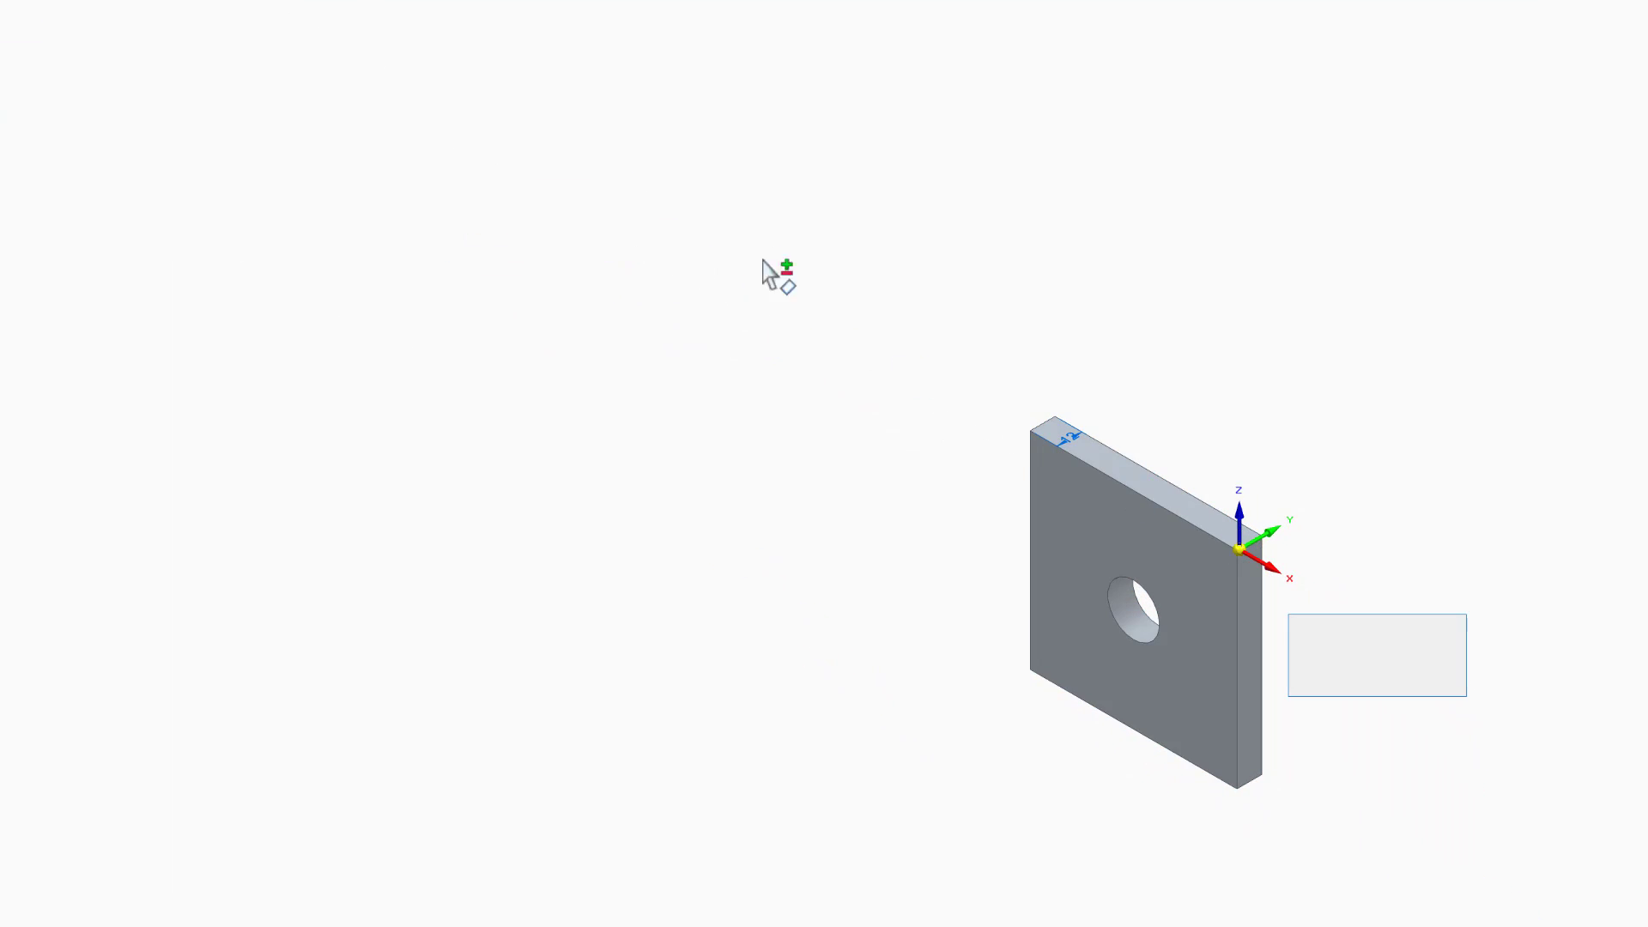
pyautogui.click(1243, 550)
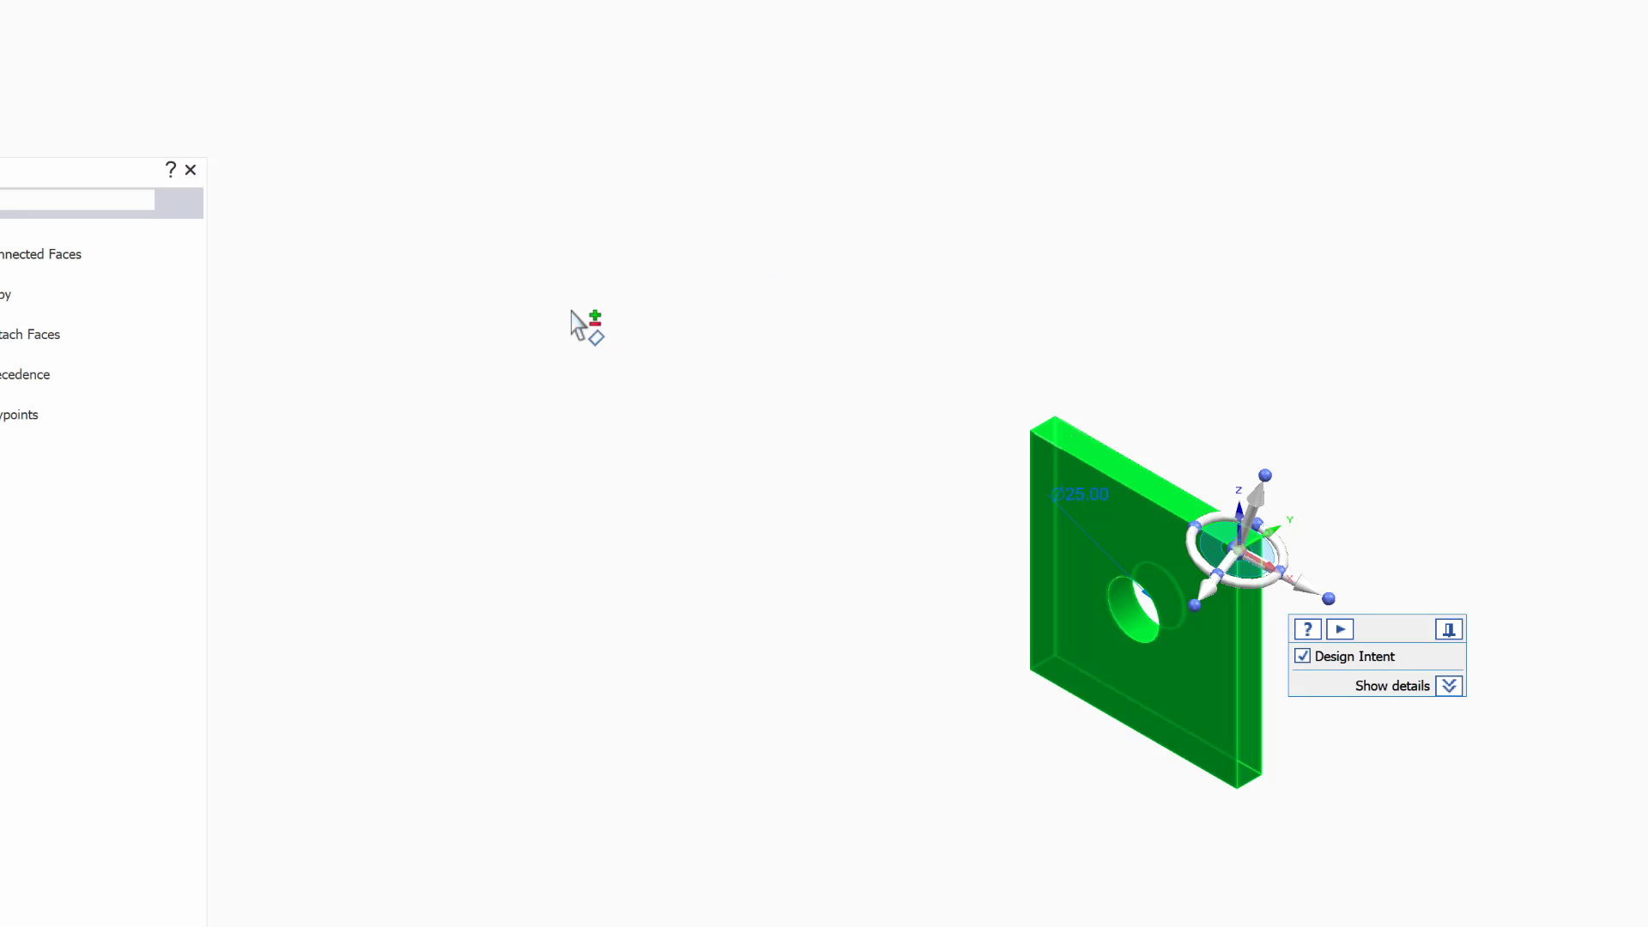
pyautogui.rightClick(592, 262)
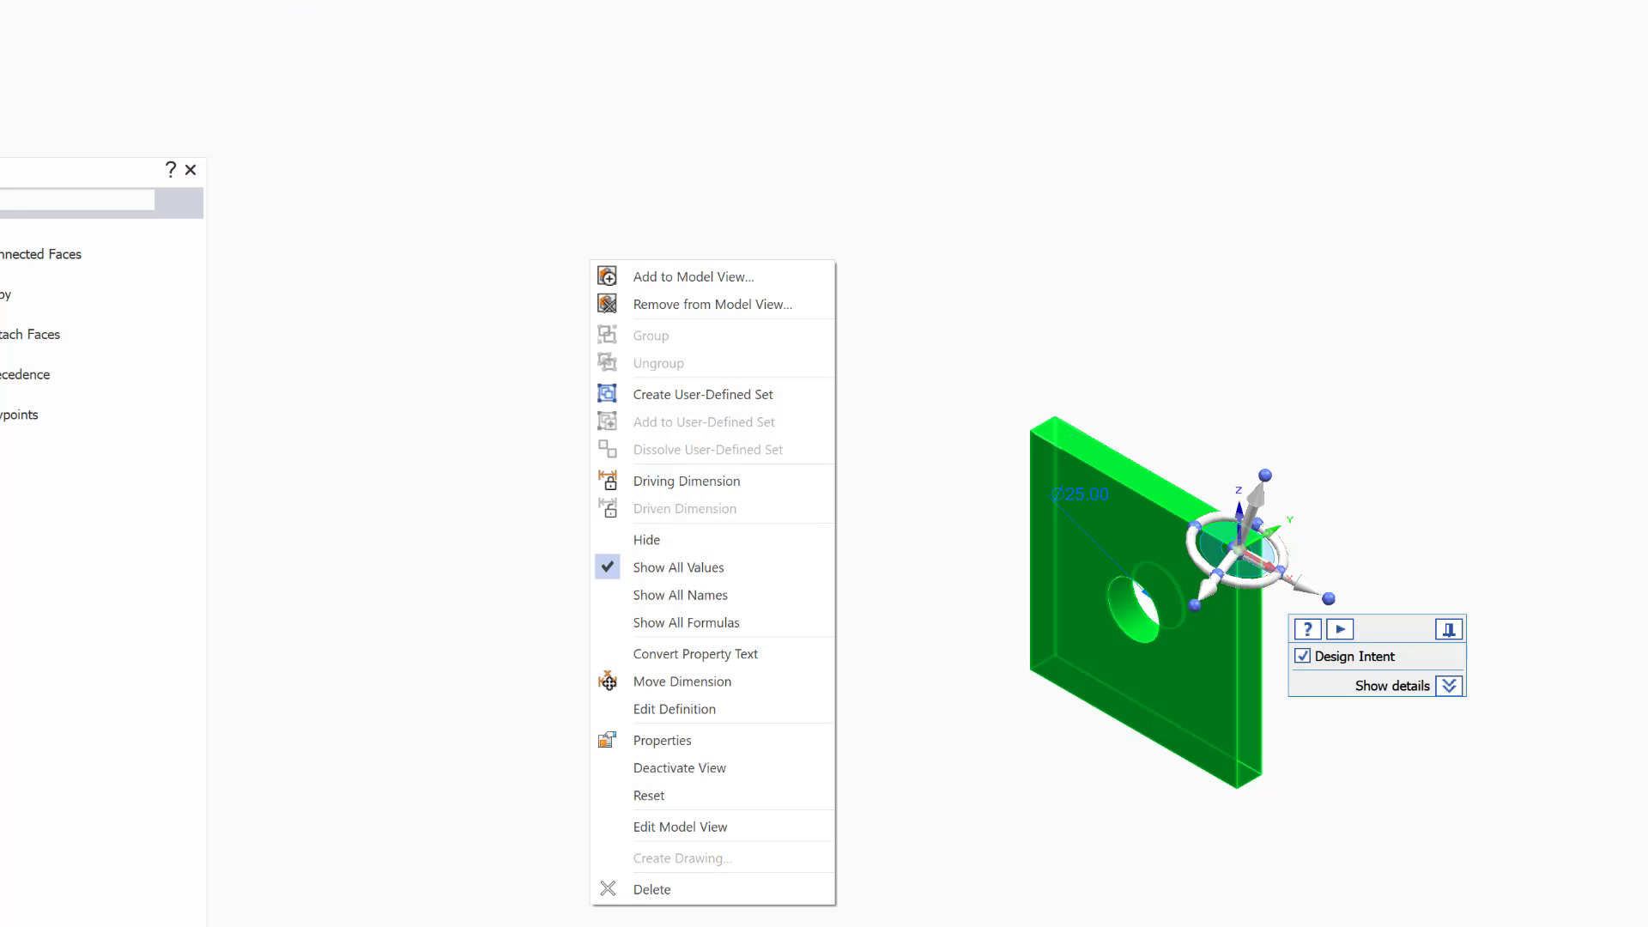
pyautogui.press('Escape')
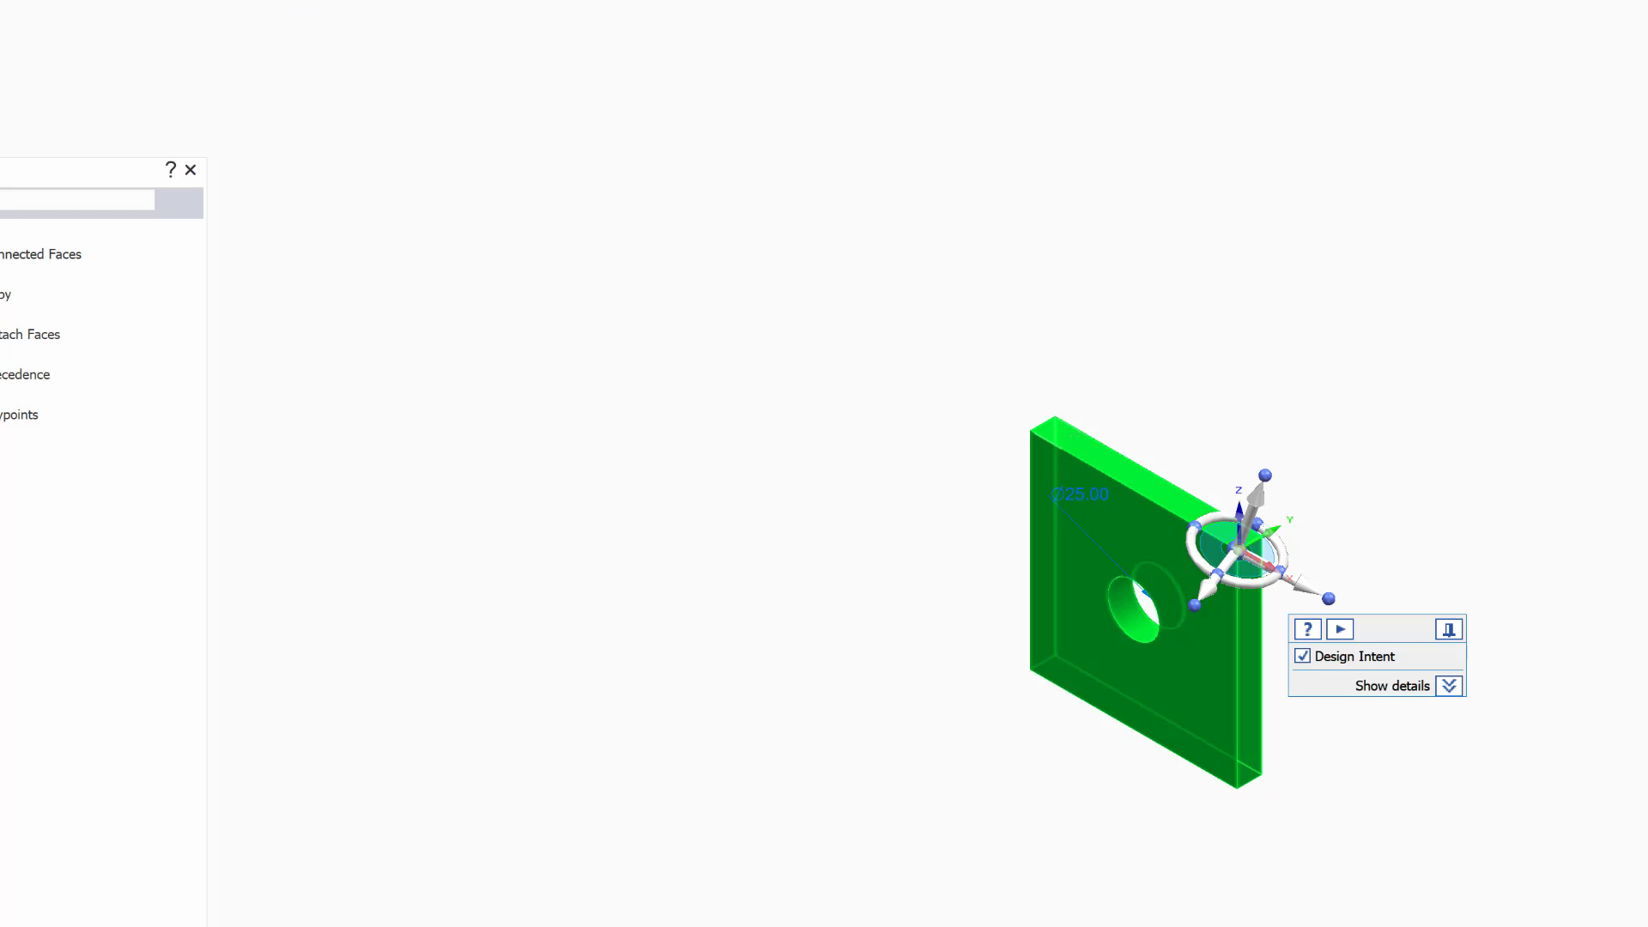
pyautogui.press('Escape')
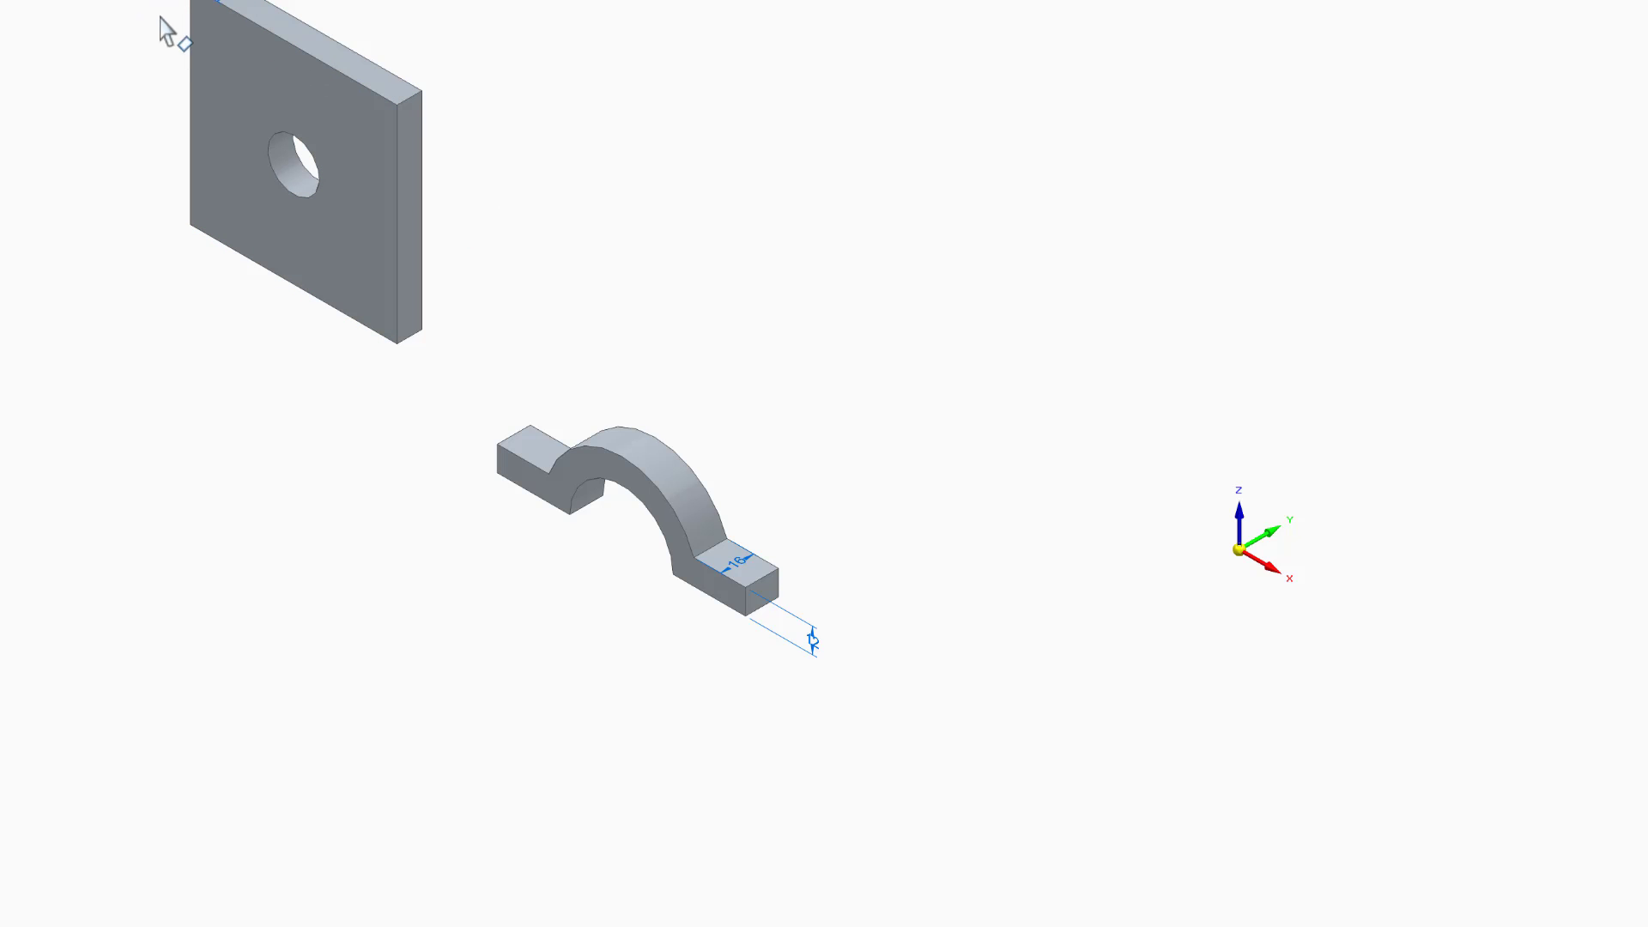
# Step: Delete the square plate with the hole
pyautogui.moveTo(145, 2); pyautogui.dragTo(467, 361)
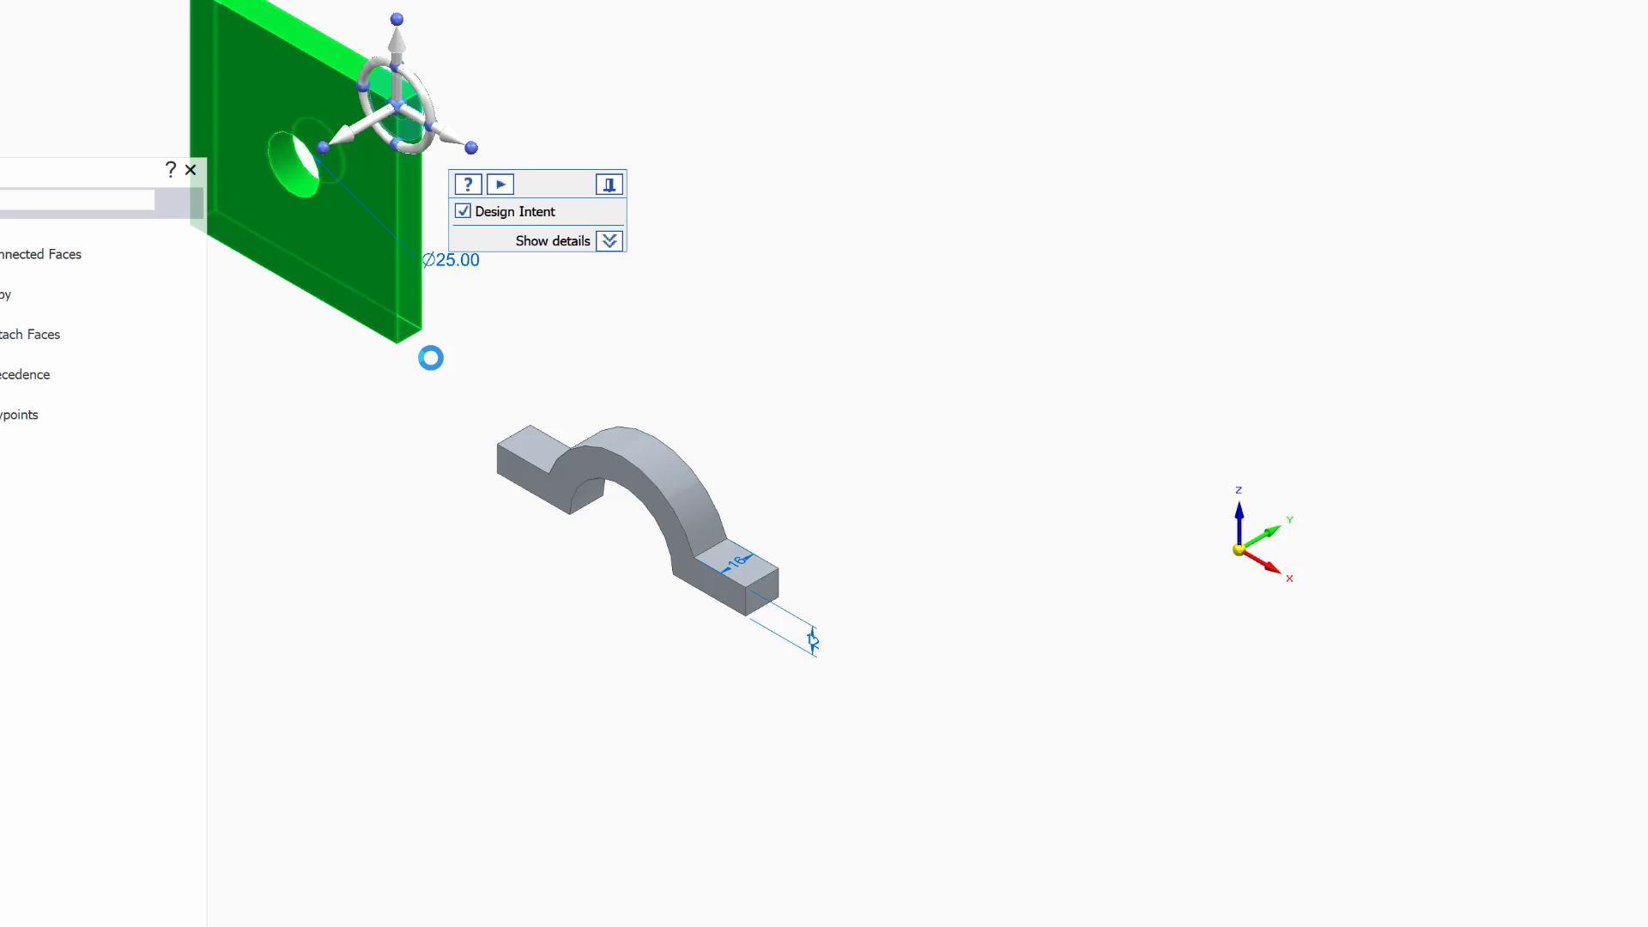
pyautogui.press('Delete')
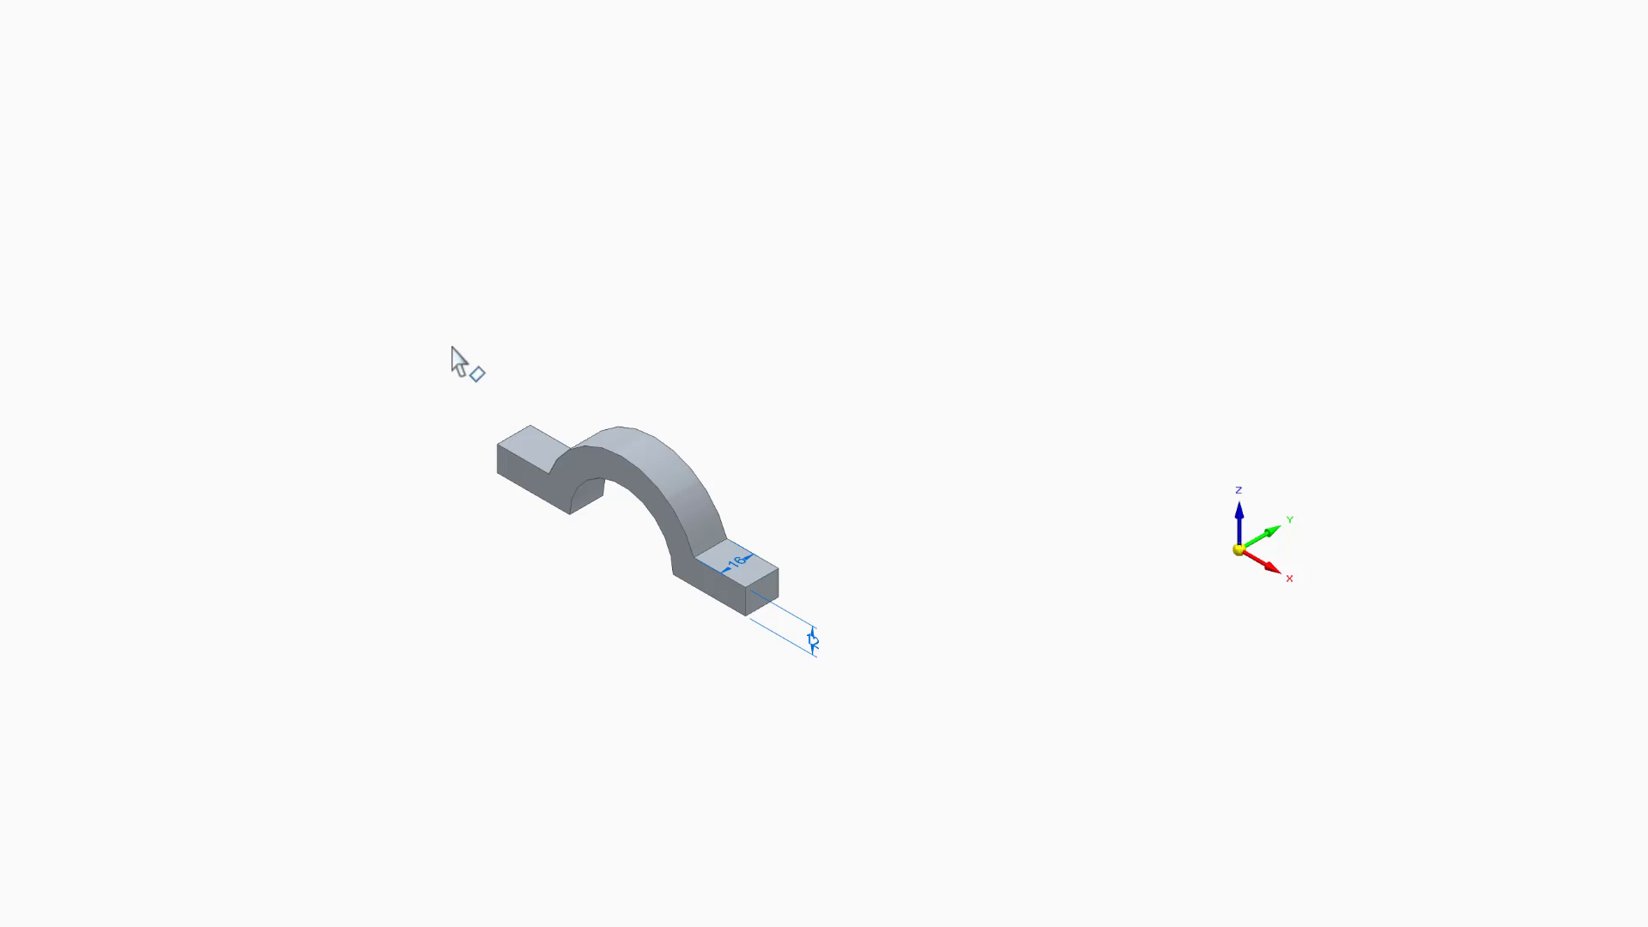
# Step: Move the whole arched bracket from the centre of its inner arc so that this centre lies on the origin
pyautogui.moveTo(451, 336); pyautogui.dragTo(874, 685)
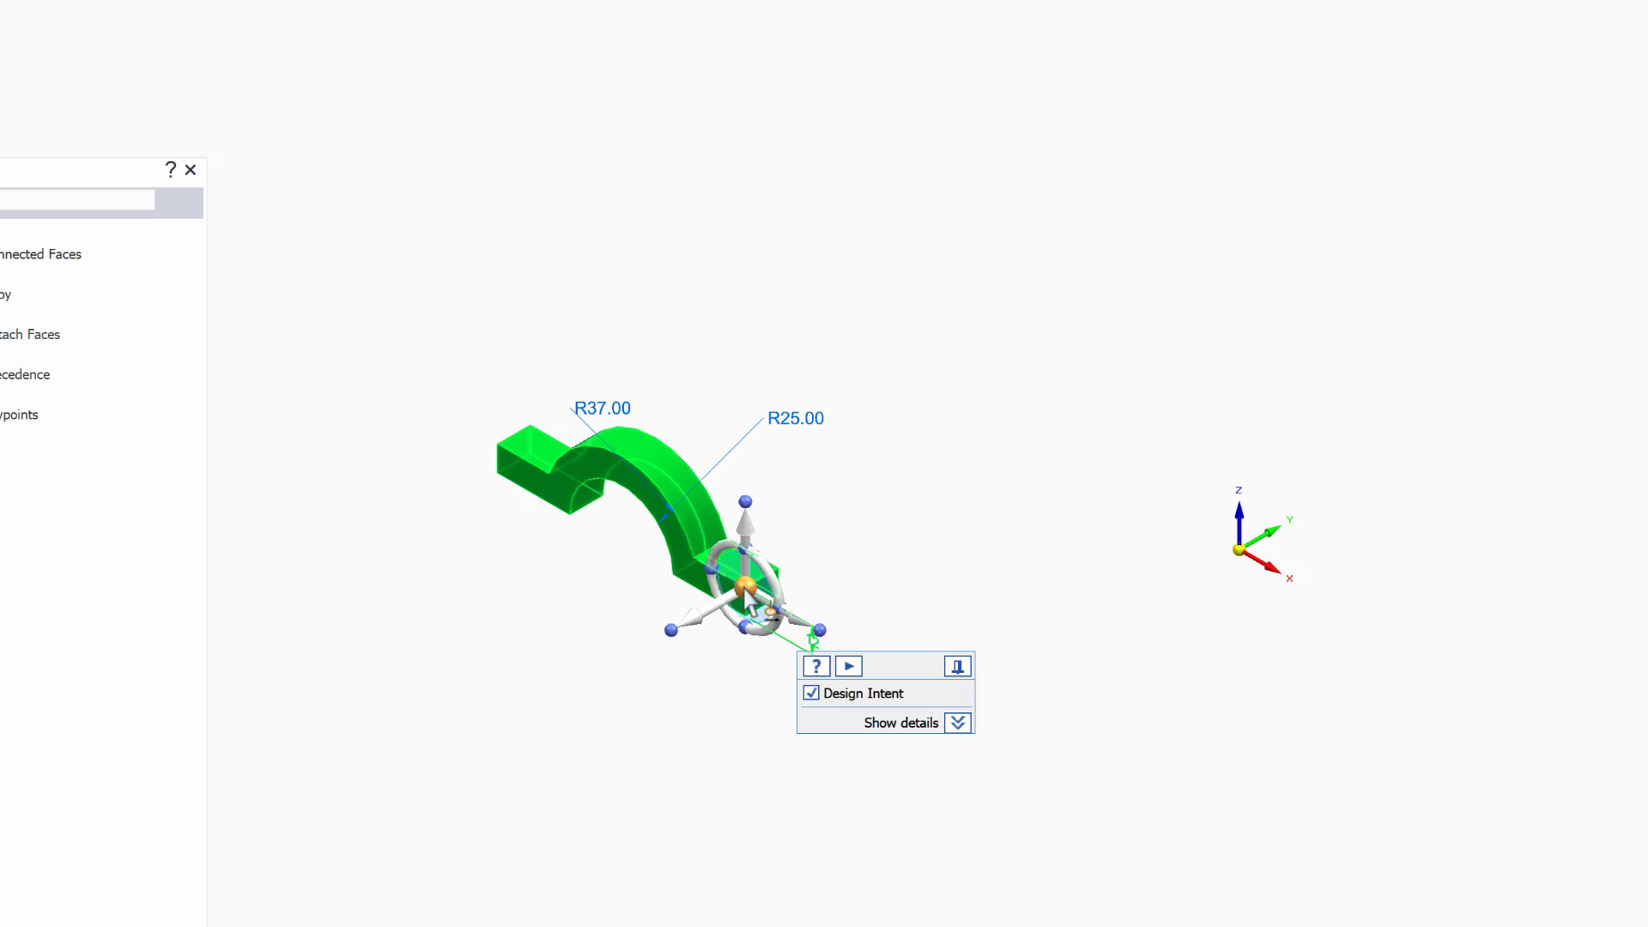
pyautogui.moveTo(738, 591); pyautogui.dragTo(623, 550)
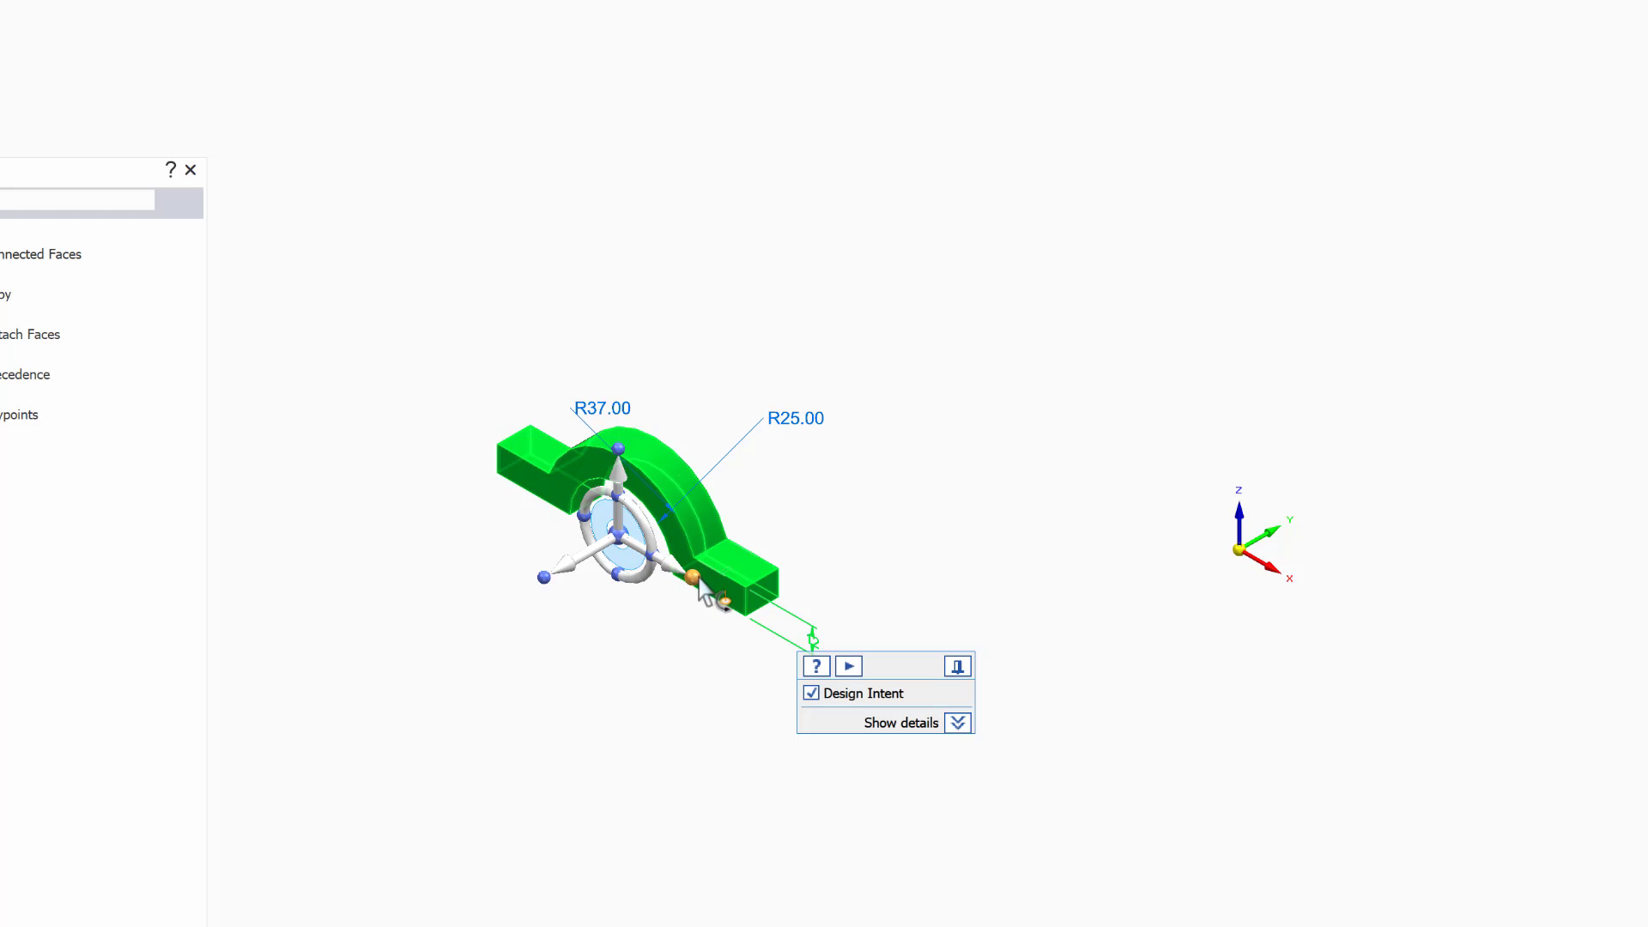
pyautogui.moveTo(698, 584); pyautogui.dragTo(1244, 558)
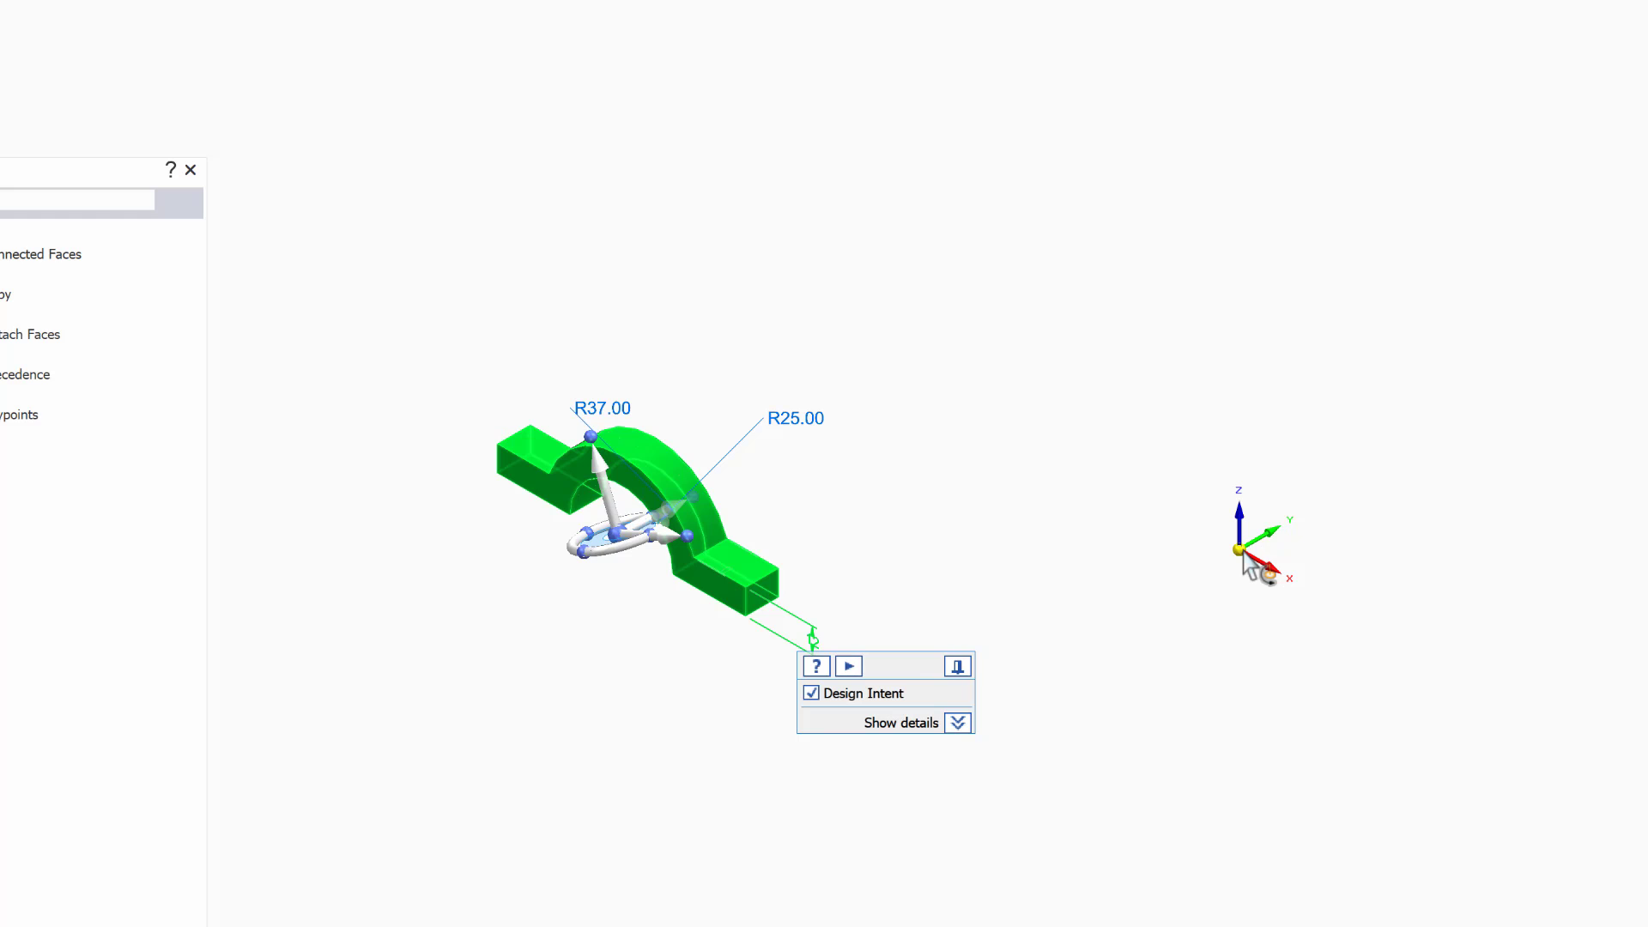
pyautogui.click(1240, 553)
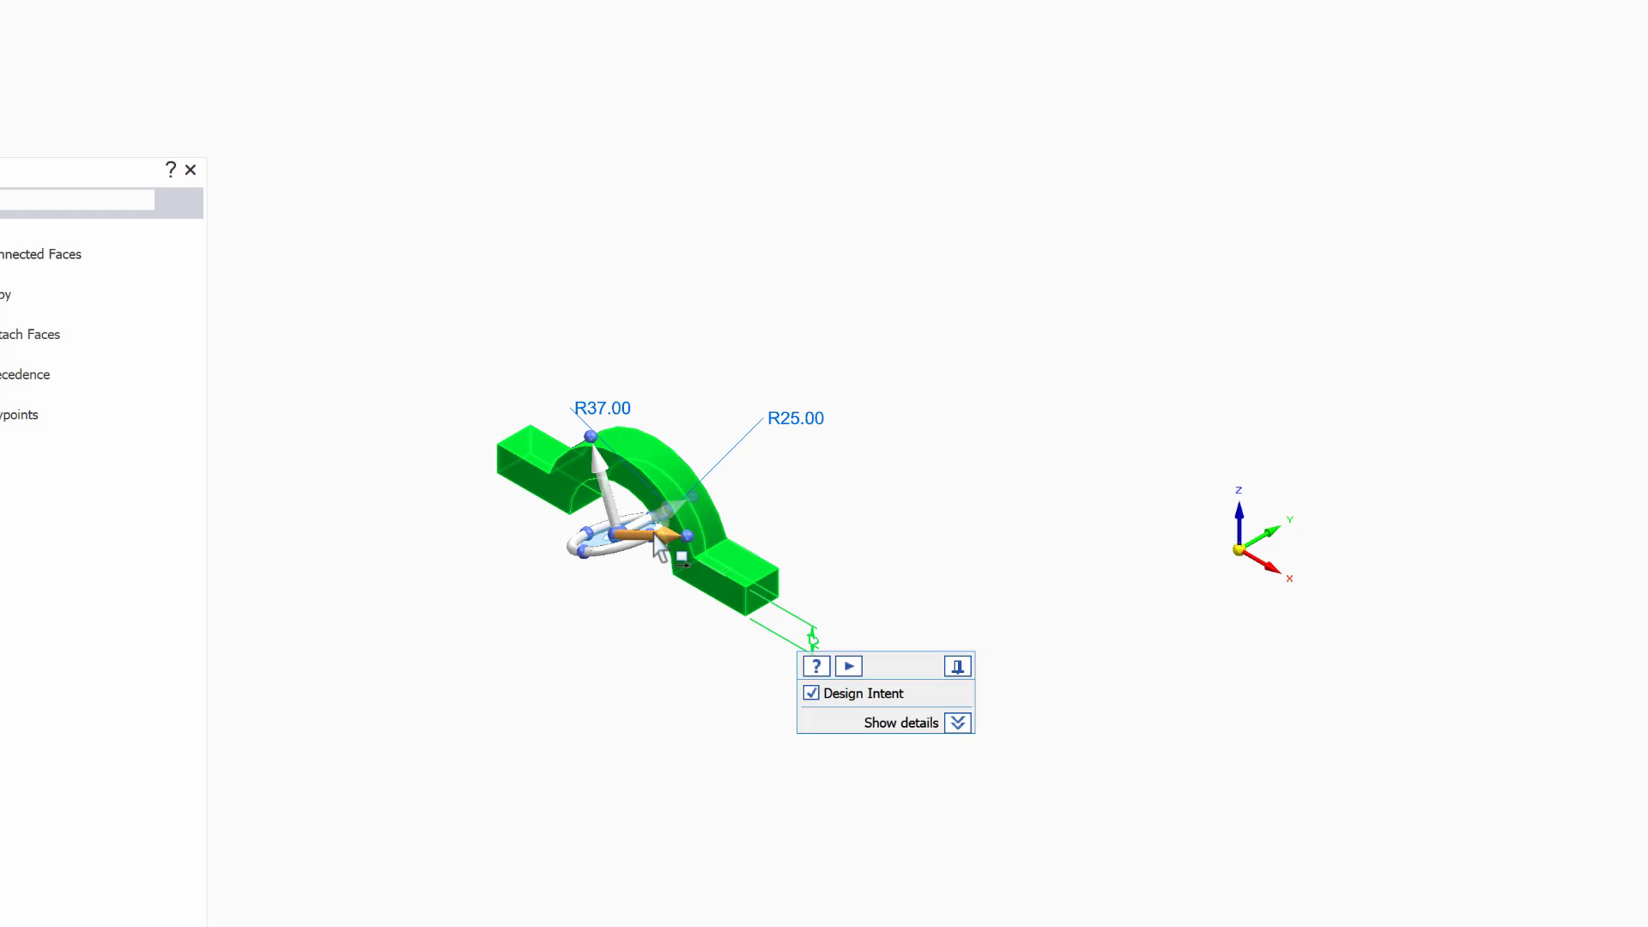
pyautogui.press('Escape')
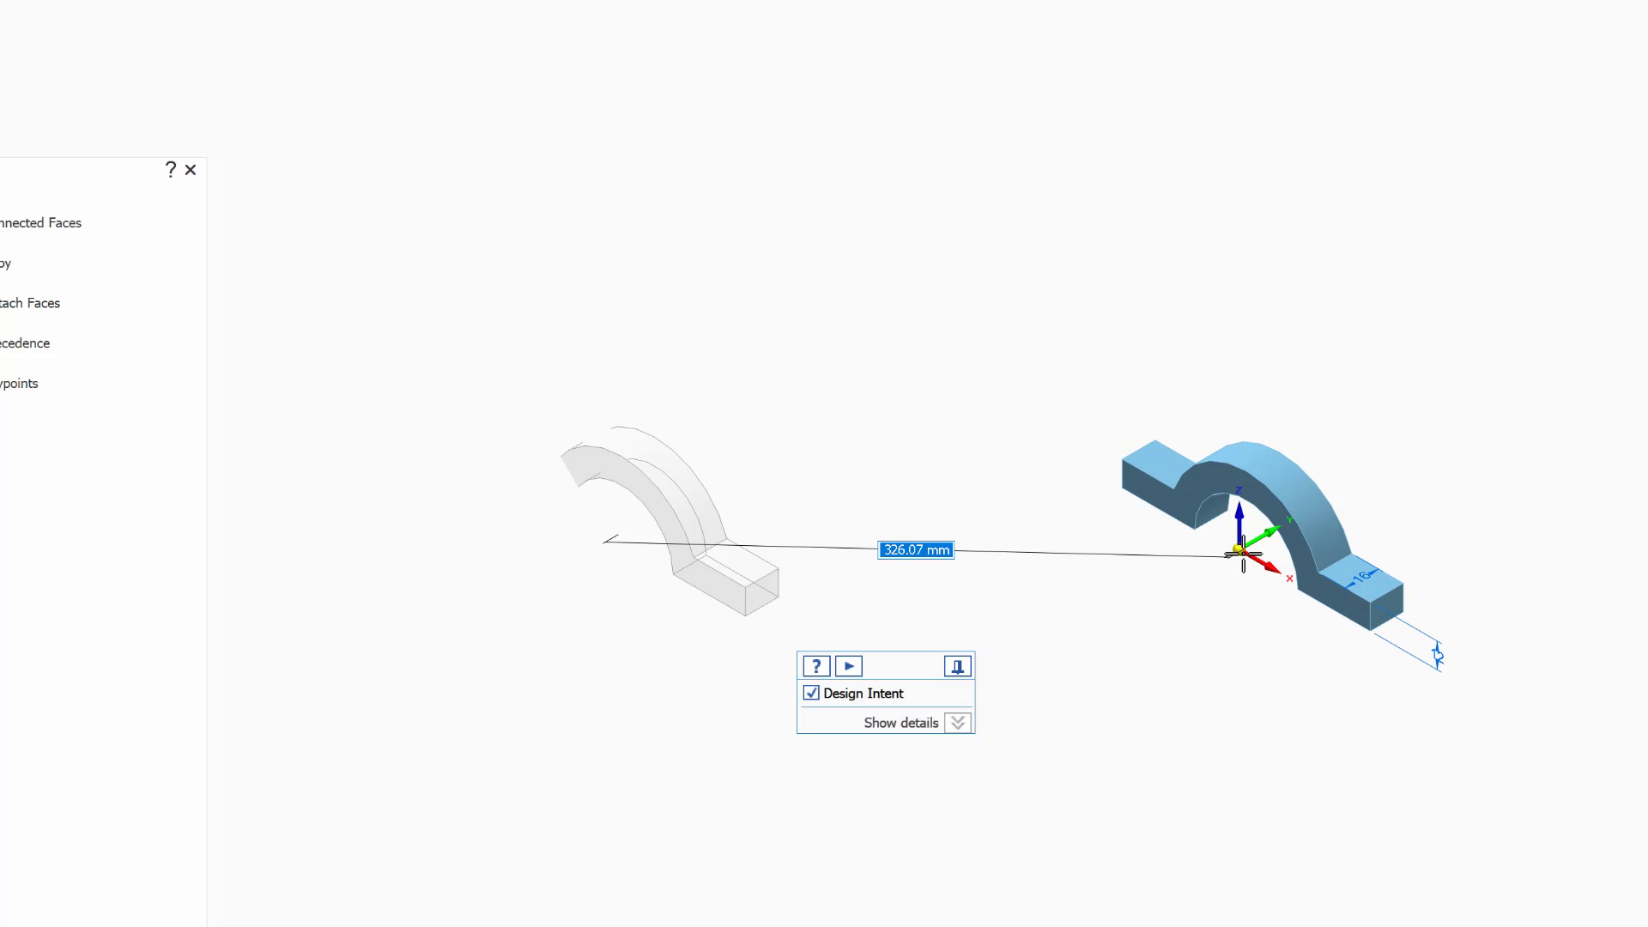
pyautogui.click(1246, 565)
# Step: Select the height dimension beside the arched bracket's front end
pyautogui.moveTo(1294, 613); pyautogui.dragTo(1472, 696)
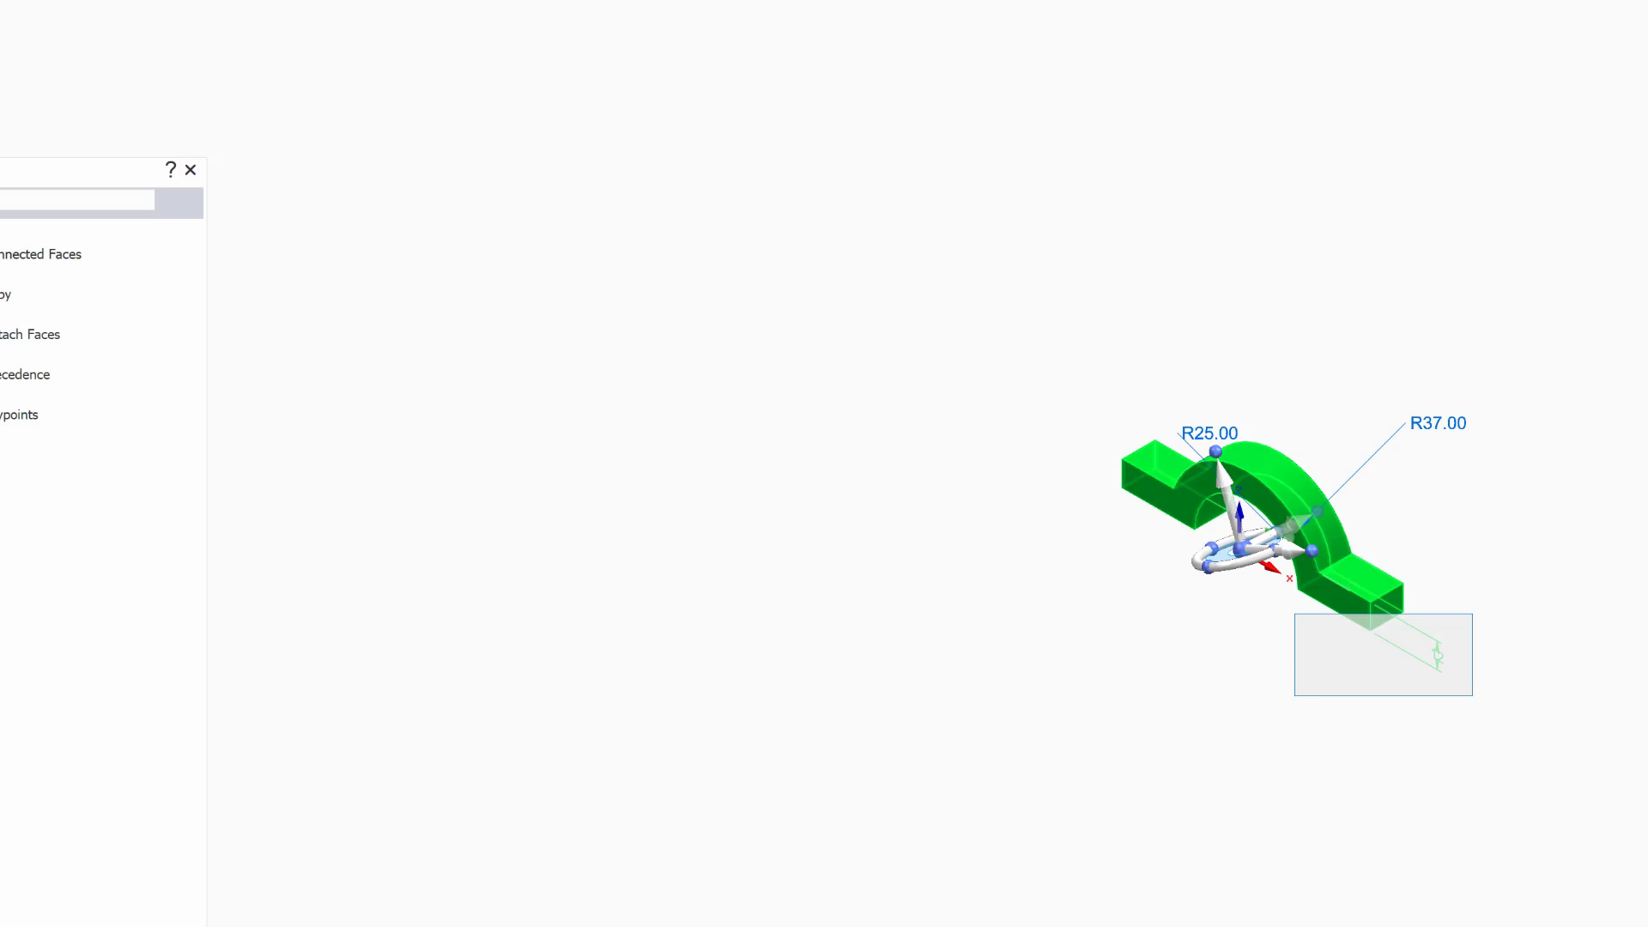